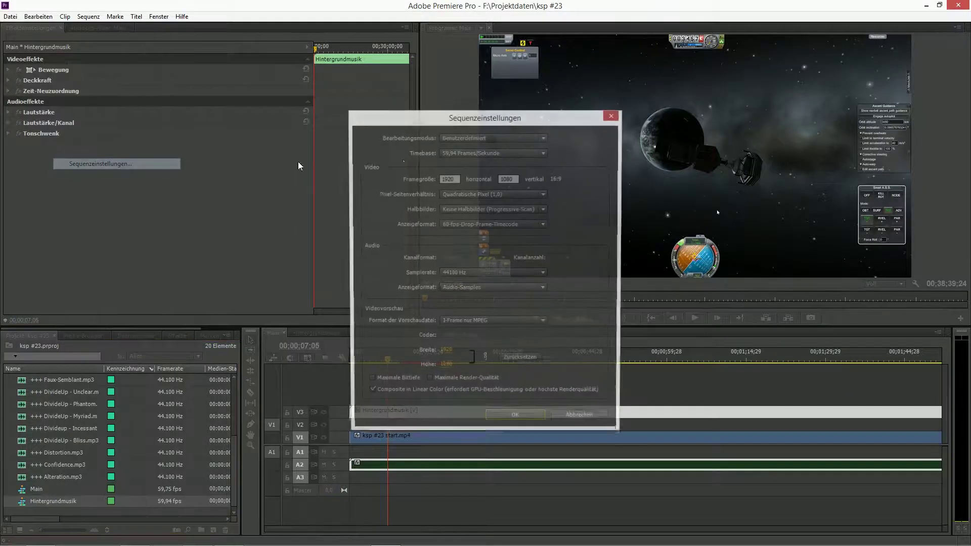
Step: Set the Hintergrundmusik sequence's timebase to 59,94 frames per second and apply the sequence settings
{"action": "left_click", "coordinate": [490, 153]}
{"action": "left_click", "coordinate": [480, 276]}
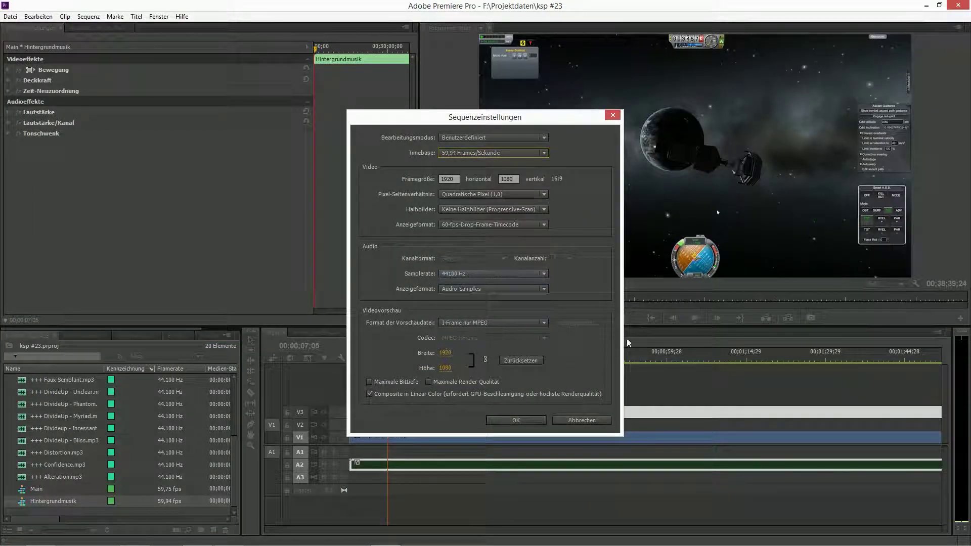
{"action": "left_click", "coordinate": [515, 420]}
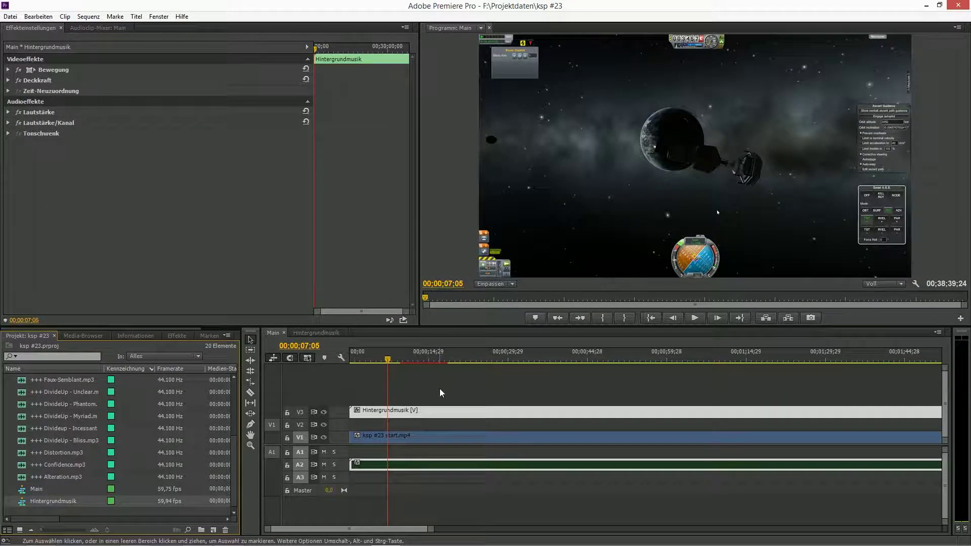
Step: Review the Main sequence's playback and render the preview of the Hintergrundmusik sequence
{"action": "key", "text": "space"}
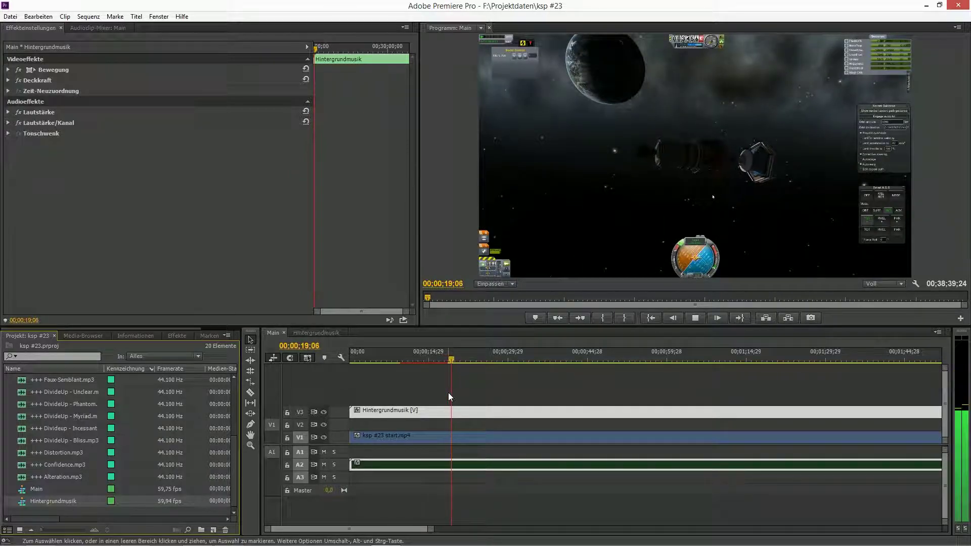
{"action": "key", "text": "space"}
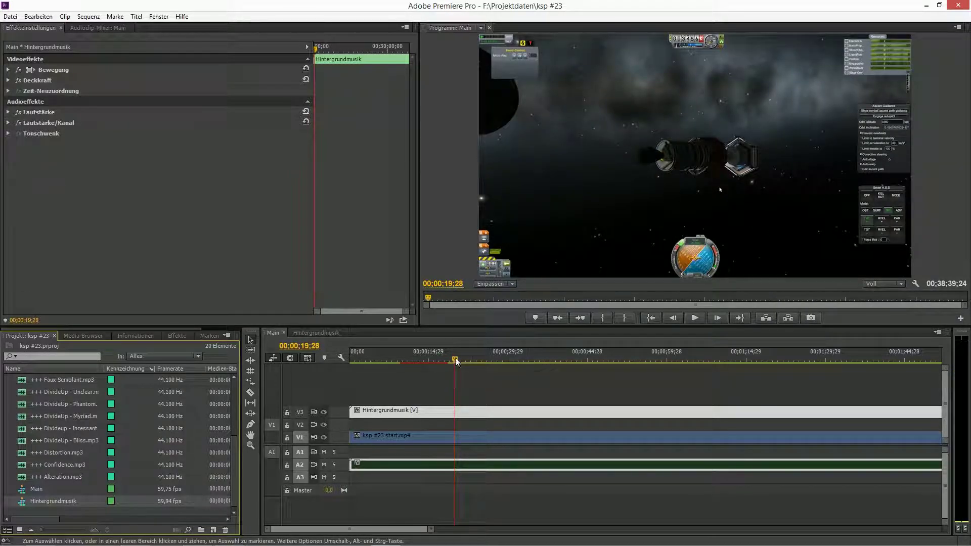
{"action": "left_click", "coordinate": [325, 334]}
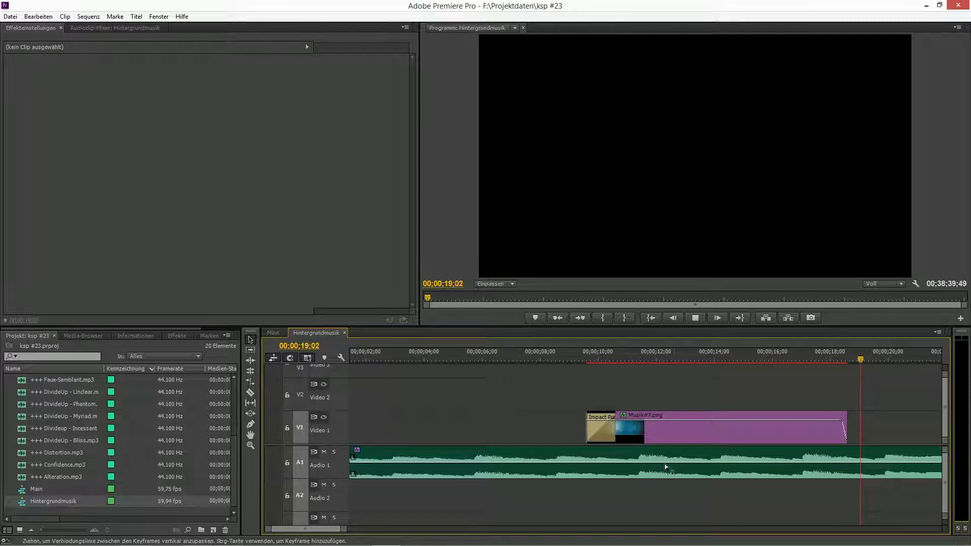
{"action": "left_click", "coordinate": [584, 354]}
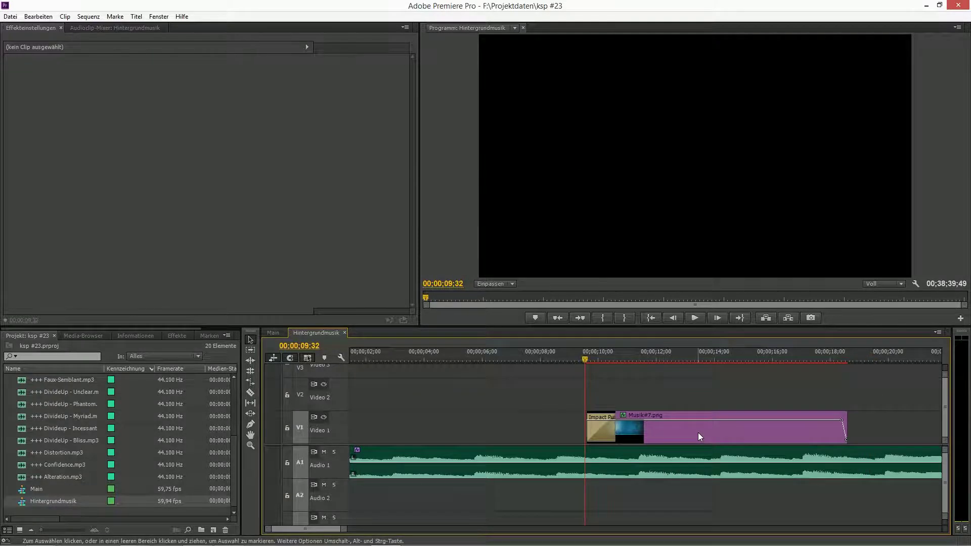
{"action": "key", "text": "Return"}
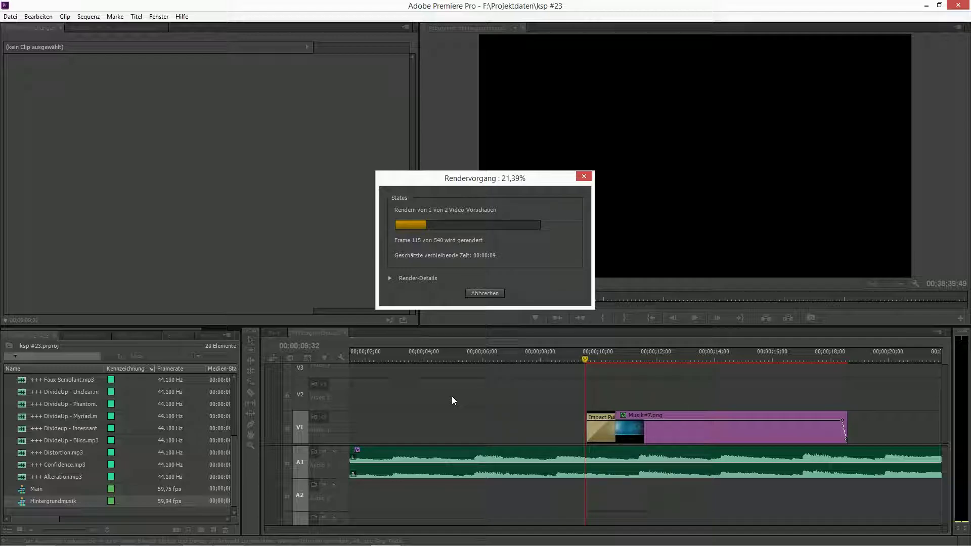
Step: Switch to Winamp to look up the first DivideUp track in the playlist, and return to the music graphic in the Premiere Pro timeline
{"action": "left_click", "coordinate": [135, 540]}
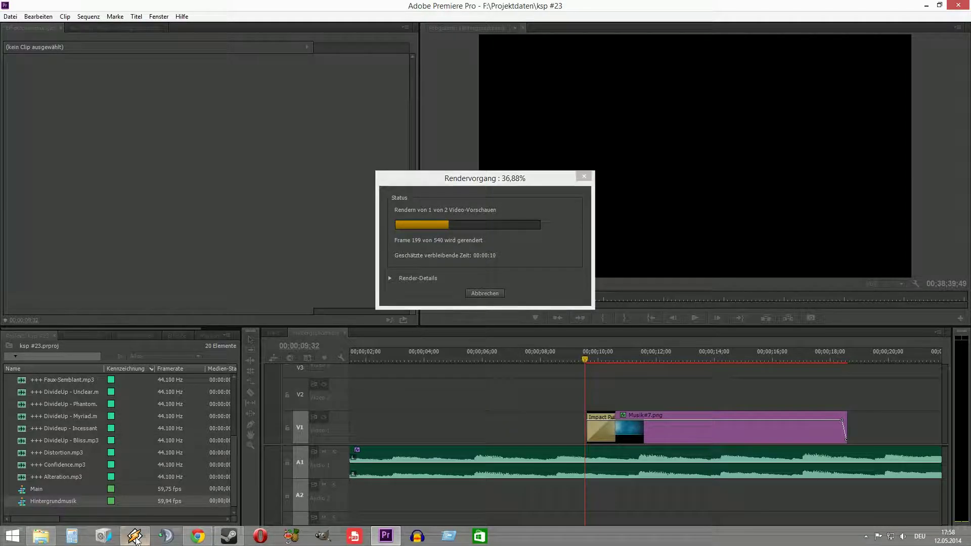
{"action": "scroll", "coordinate": [785, 67], "scroll_direction": "up", "scroll_amount": 2}
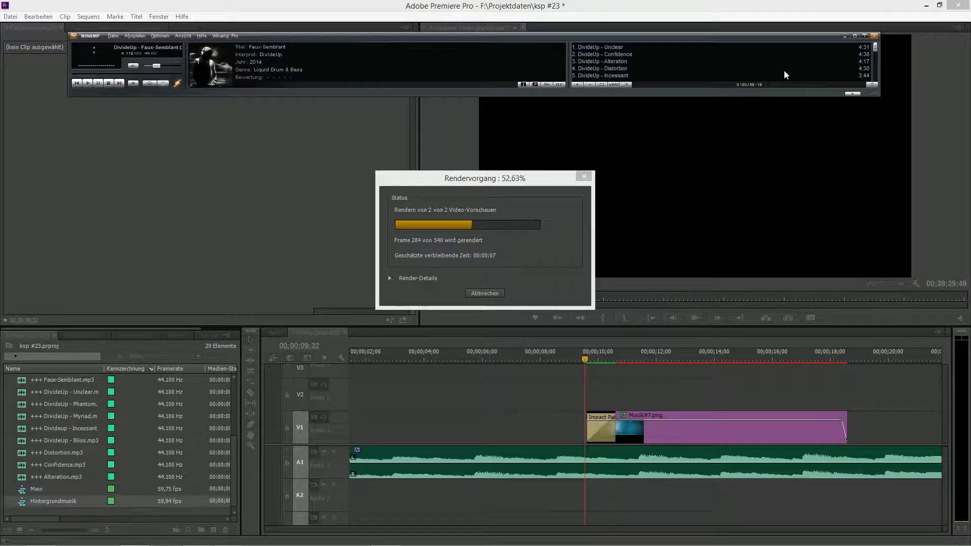
{"action": "left_click", "coordinate": [651, 47]}
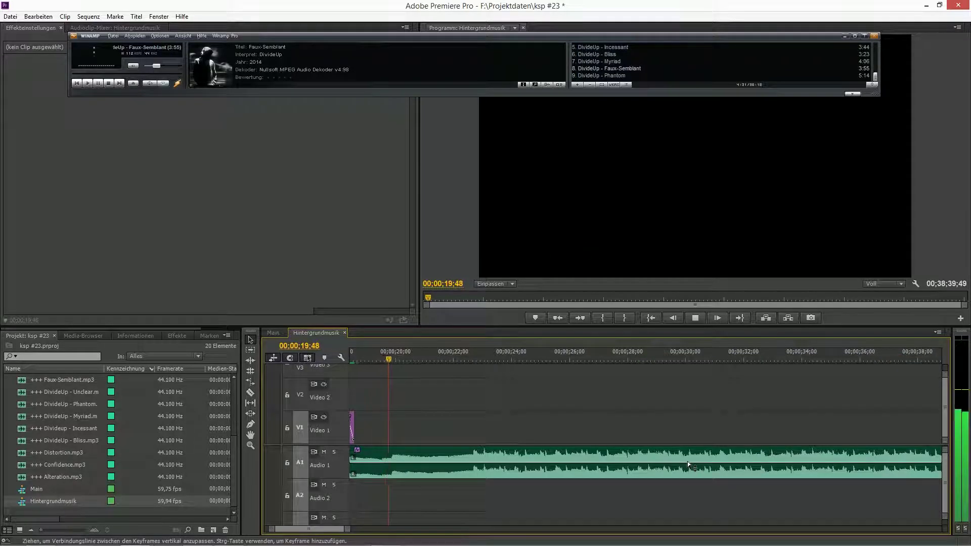
{"action": "left_click", "coordinate": [484, 426]}
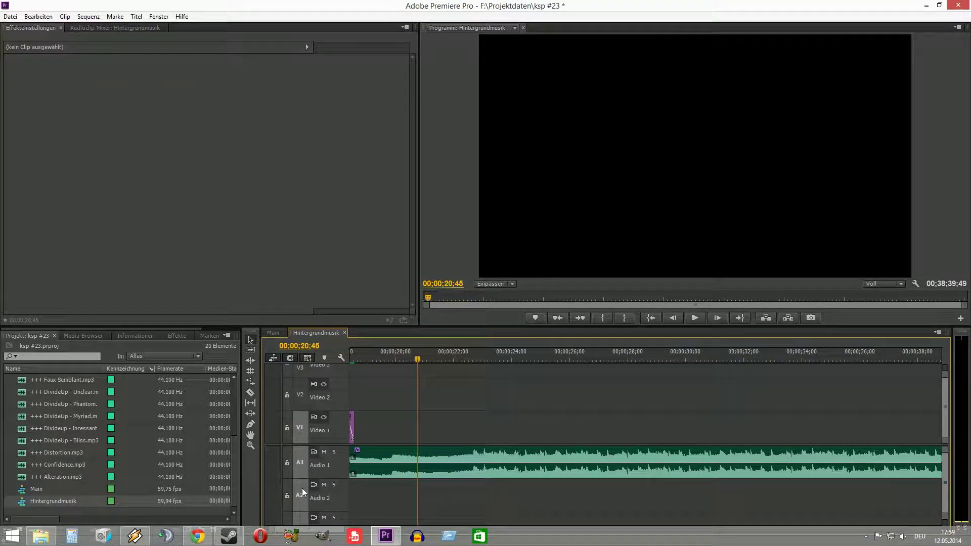
{"action": "scroll", "coordinate": [305, 528], "scroll_direction": "up", "scroll_amount": 4}
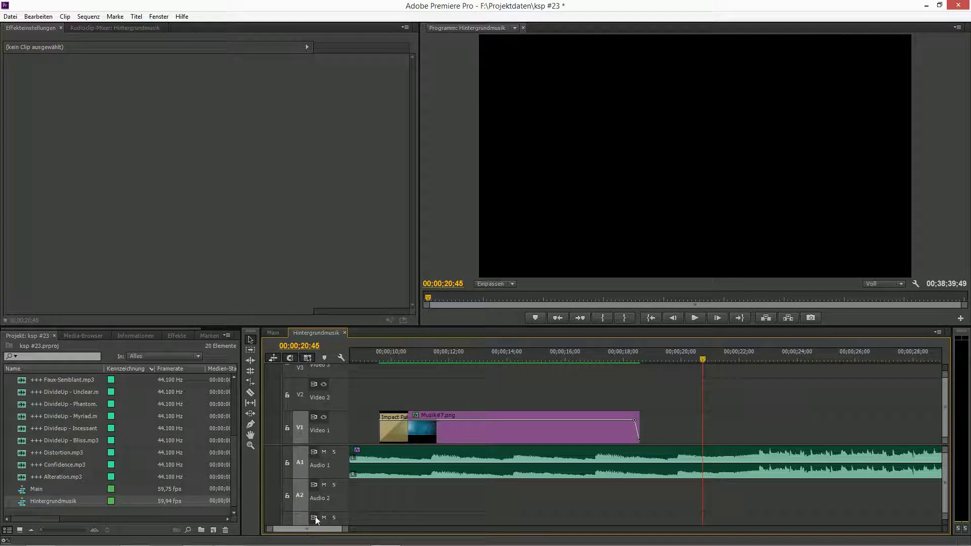
Step: Create a new 1920 x 1080 title named "Unclear", checking the track name in the Winamp playlist
{"action": "left_click", "coordinate": [136, 16]}
{"action": "mouse_move", "coordinate": [202, 26]}
{"action": "left_click", "coordinate": [323, 27]}
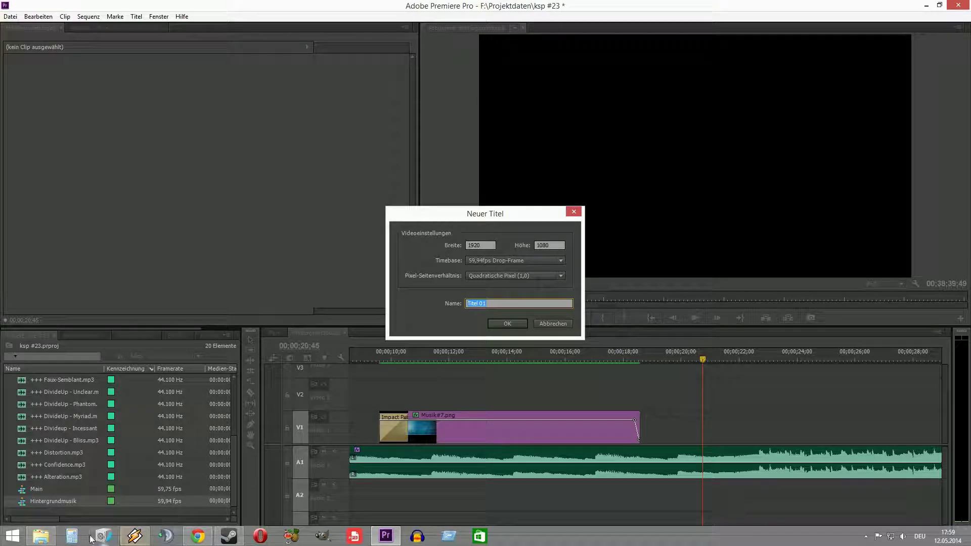
{"action": "left_click", "coordinate": [44, 540]}
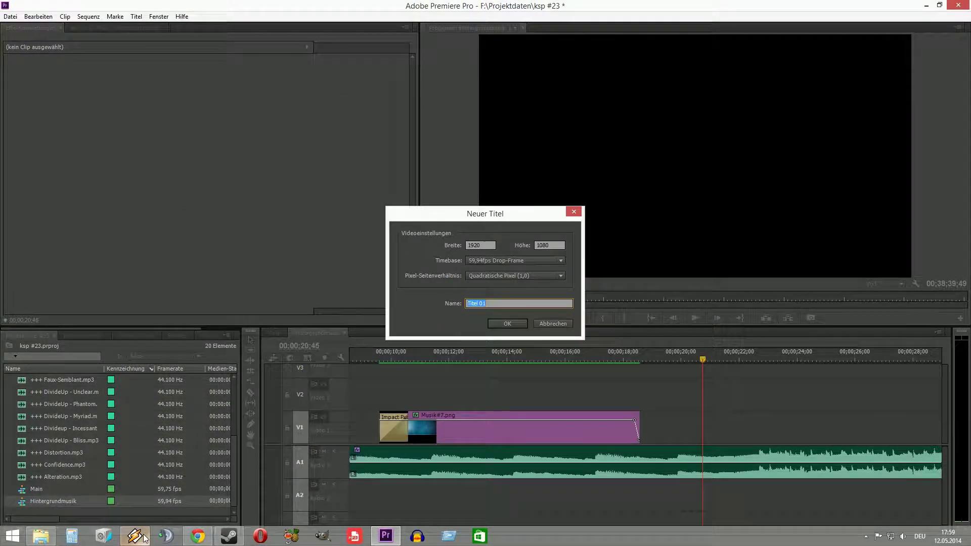
{"action": "left_click", "coordinate": [141, 538]}
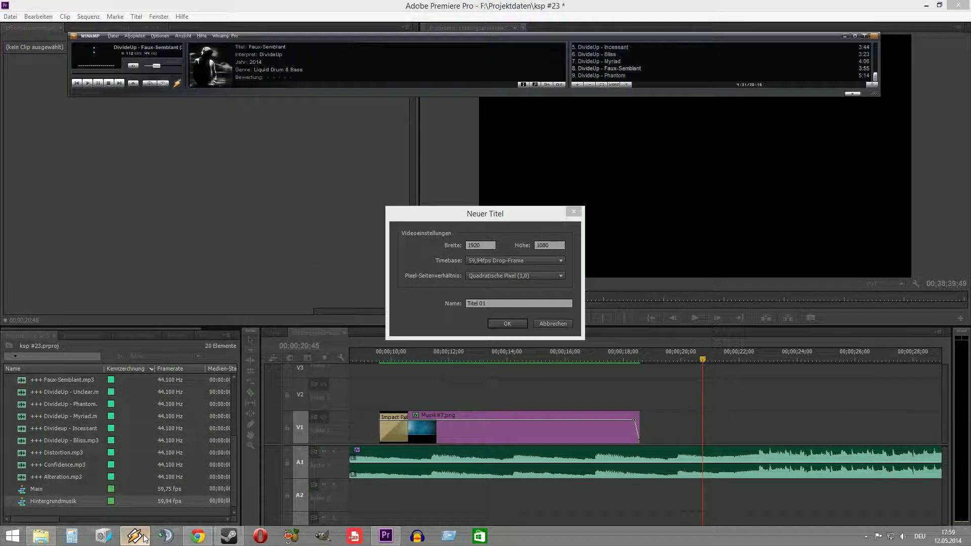
{"action": "scroll", "coordinate": [702, 67], "scroll_direction": "up", "scroll_amount": 2}
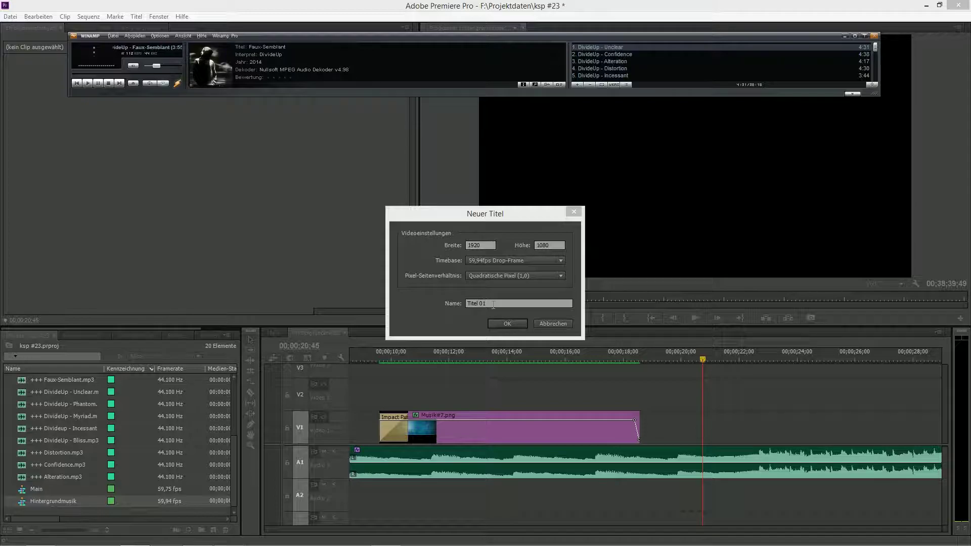
{"action": "left_click", "coordinate": [444, 281]}
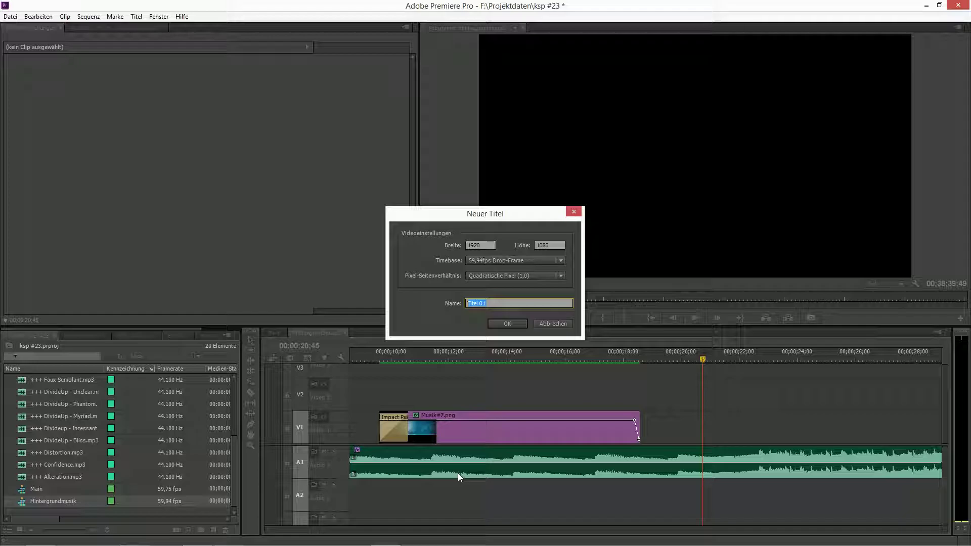
{"action": "type", "text": "Unt"}
{"action": "key", "text": "Return"}
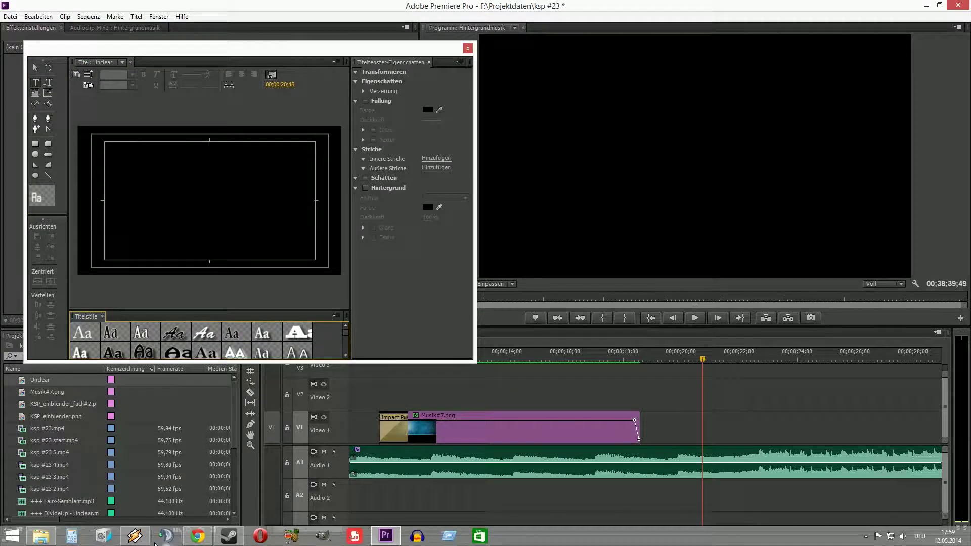
Step: Check the artist and track name in the Winamp playlist again and return to the title editor
{"action": "left_click", "coordinate": [136, 537]}
{"action": "right_click", "coordinate": [41, 536]}
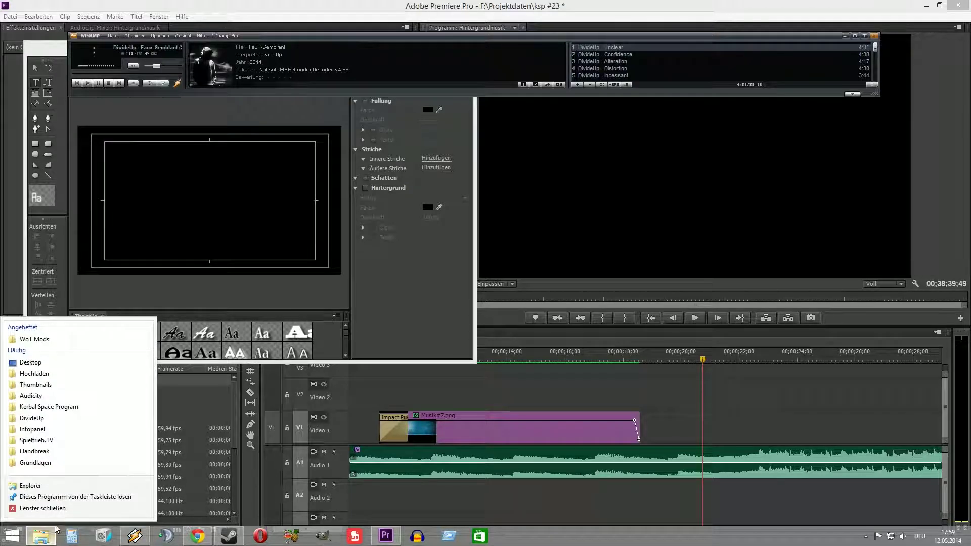
{"action": "left_click", "coordinate": [133, 537]}
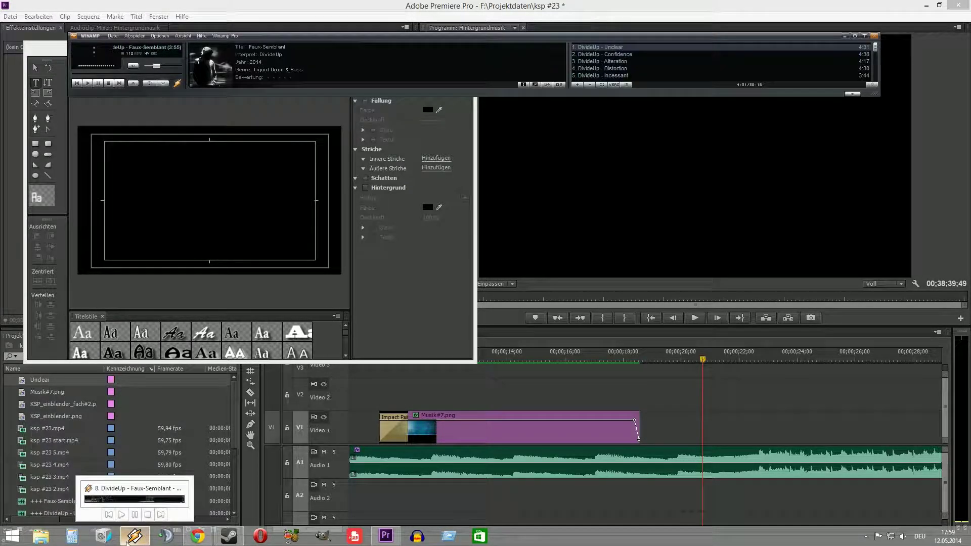
{"action": "left_click", "coordinate": [128, 540]}
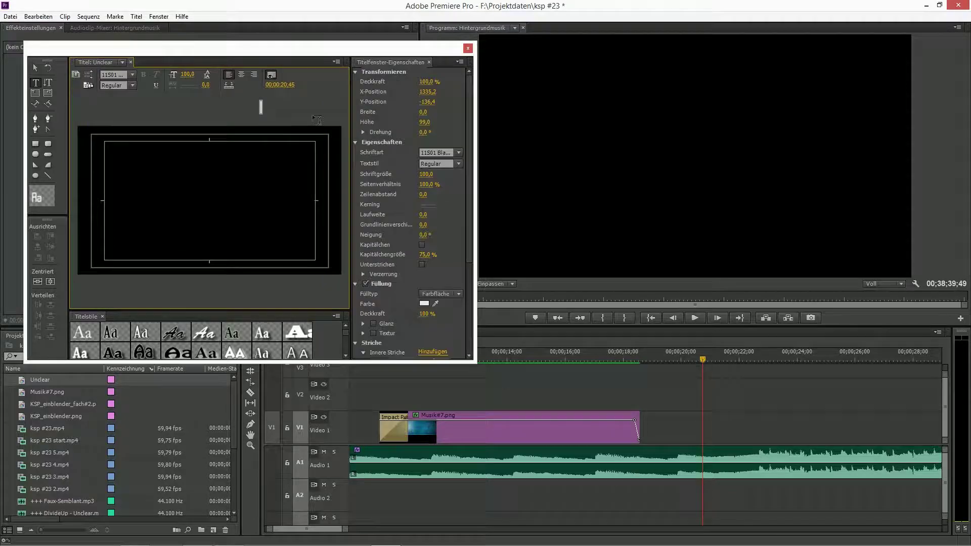
Step: Reposition and enlarge the title editor window, and widen its drawing area
{"action": "left_click_drag", "start_coordinate": [296, 51], "coordinate": [522, 46]}
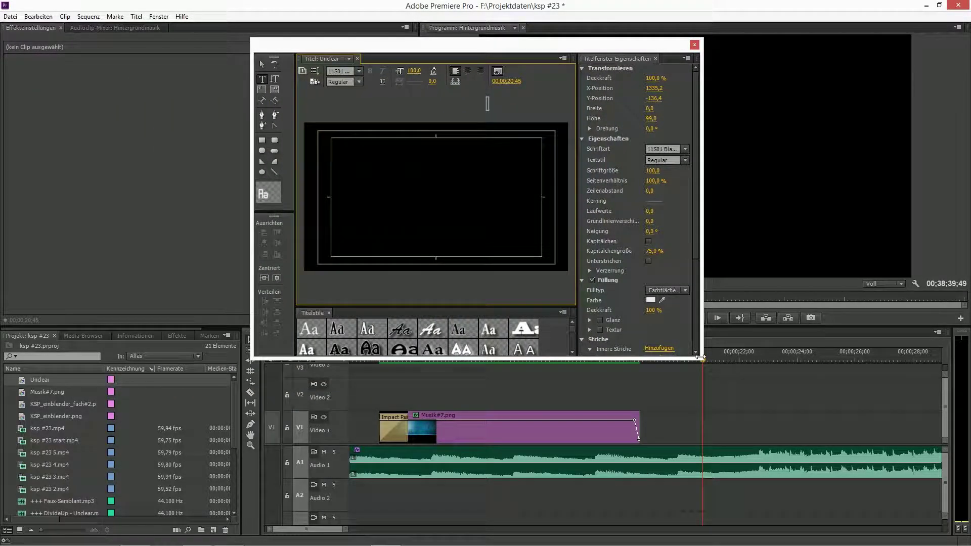
{"action": "left_click_drag", "start_coordinate": [712, 363], "coordinate": [936, 491]}
{"action": "left_click_drag", "start_coordinate": [687, 45], "coordinate": [609, 43]}
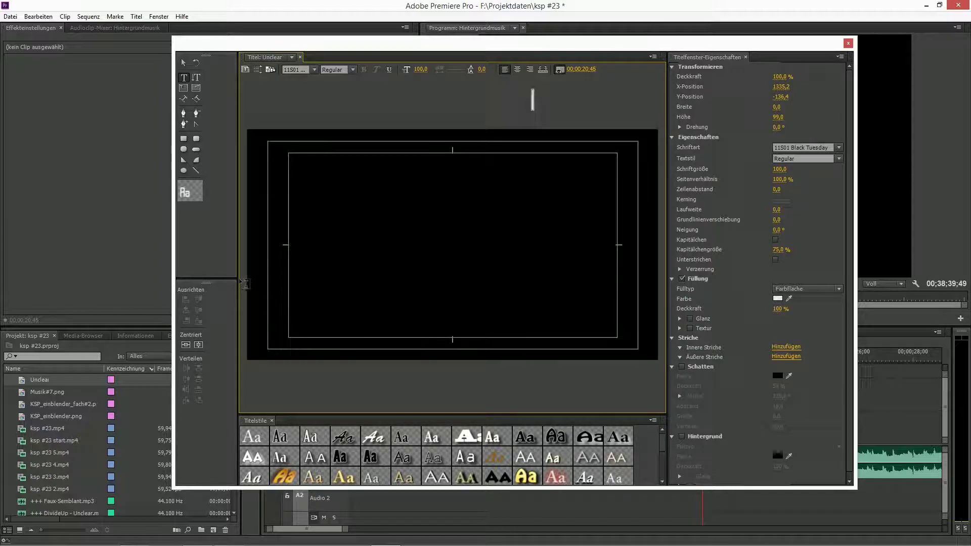
{"action": "left_click_drag", "start_coordinate": [238, 279], "coordinate": [211, 281]}
Step: Add a two-line text to the title reading "DivideUp" above "Unclear"
{"action": "left_click", "coordinate": [342, 223]}
{"action": "type", "text": "D"}
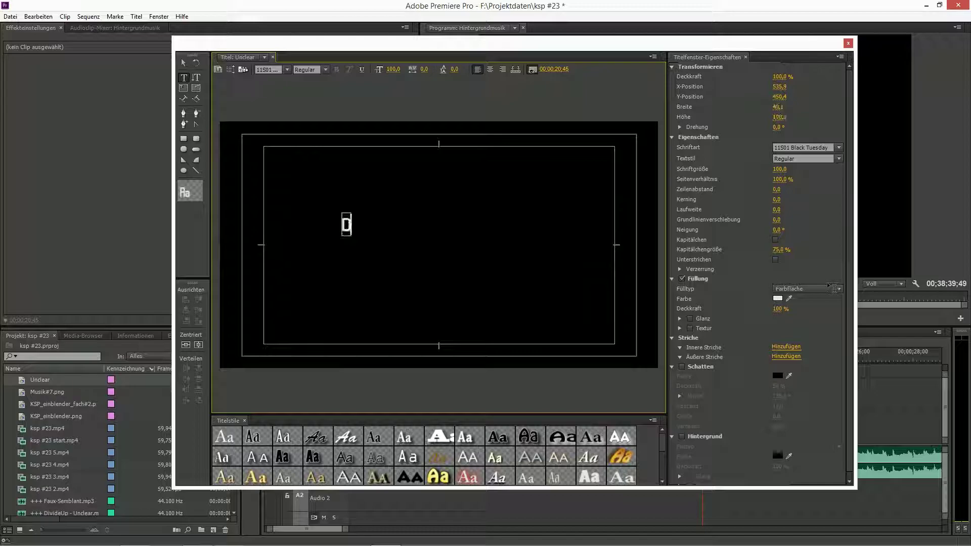
{"action": "type", "text": "ivide"}
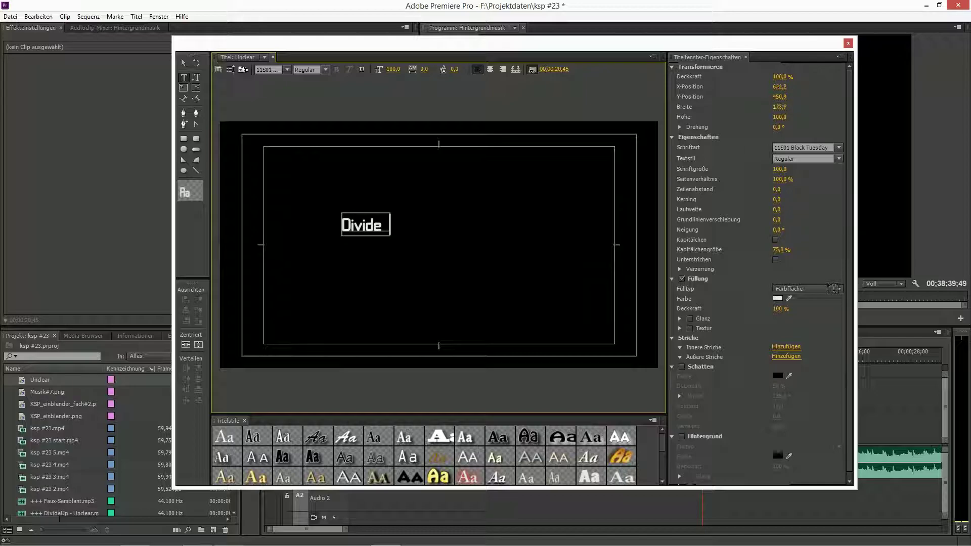
{"action": "type", "text": "Up"}
{"action": "key", "text": "Return"}
{"action": "type", "text": "Unclear"}
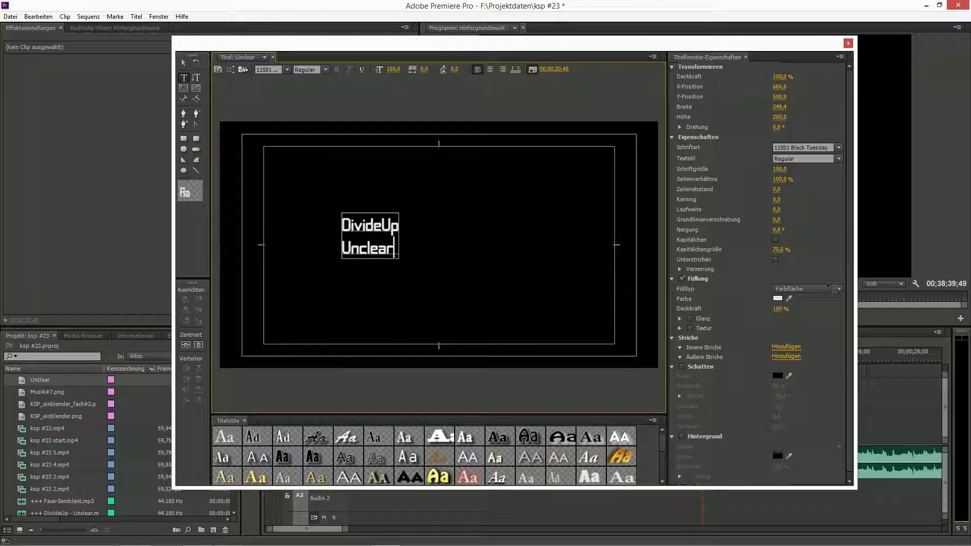
Step: Set the title text to the Clubland font at size 150 and centre it horizontally and vertically in the frame
{"action": "left_click", "coordinate": [799, 148]}
{"action": "type", "text": "Clubland"}
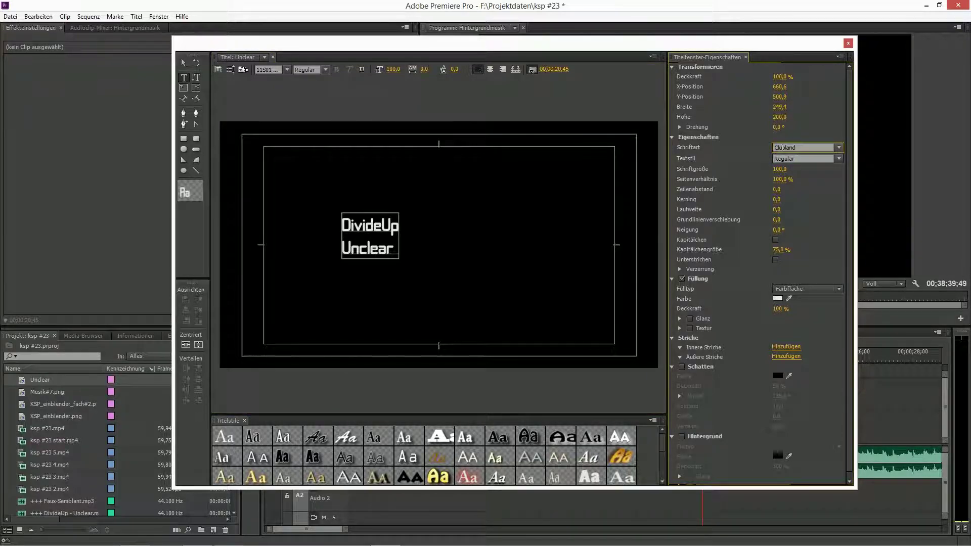
{"action": "left_click", "coordinate": [782, 166]}
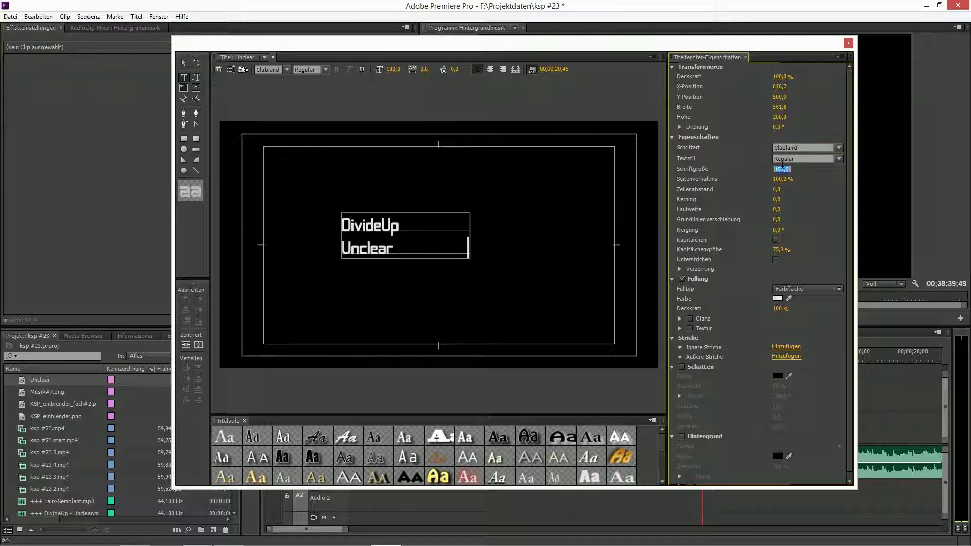
{"action": "type", "text": "150"}
{"action": "key", "text": "Return"}
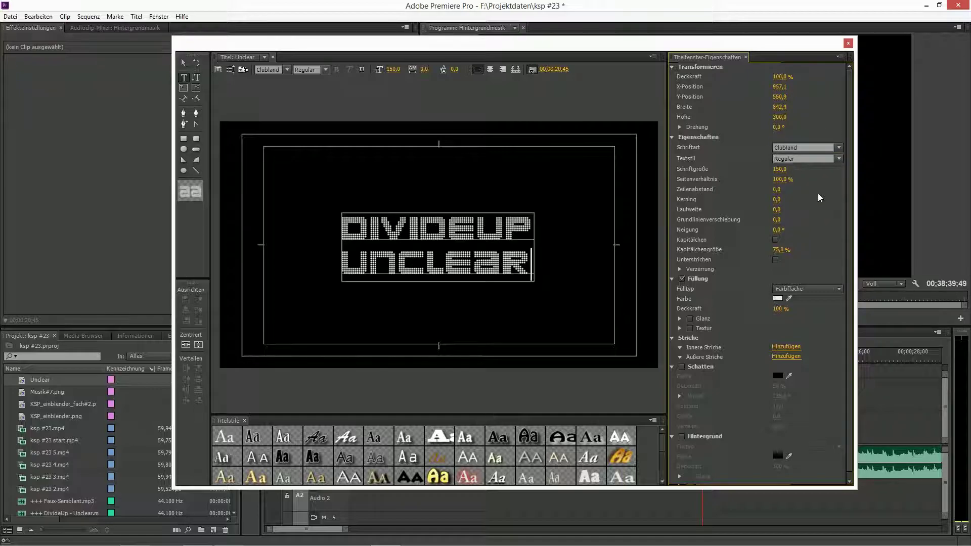
{"action": "left_click", "coordinate": [185, 344]}
{"action": "left_click", "coordinate": [198, 345]}
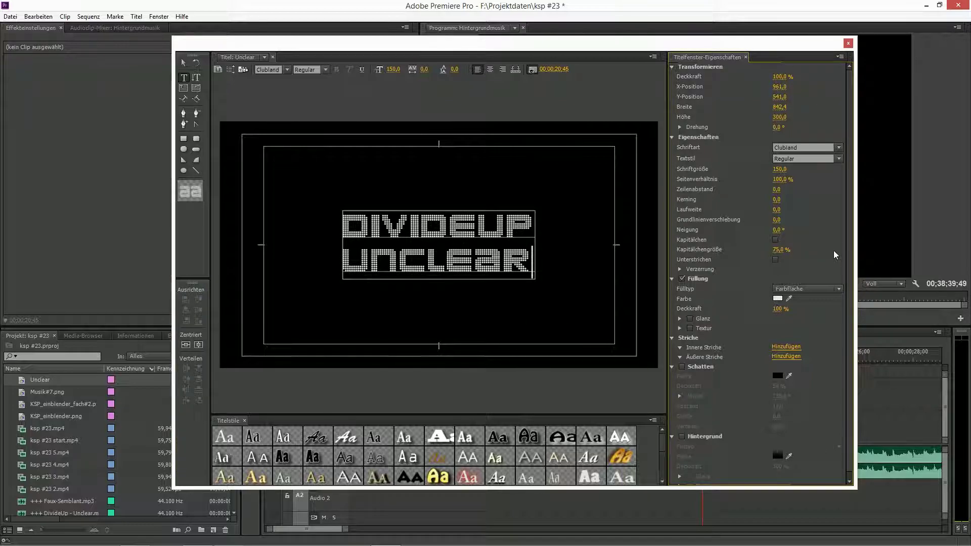
Step: Fill the title text with the blue sampled from the Musik#7.png graphic in the program preview
{"action": "left_click_drag", "start_coordinate": [728, 45], "coordinate": [298, 48]}
{"action": "left_click", "coordinate": [515, 357]}
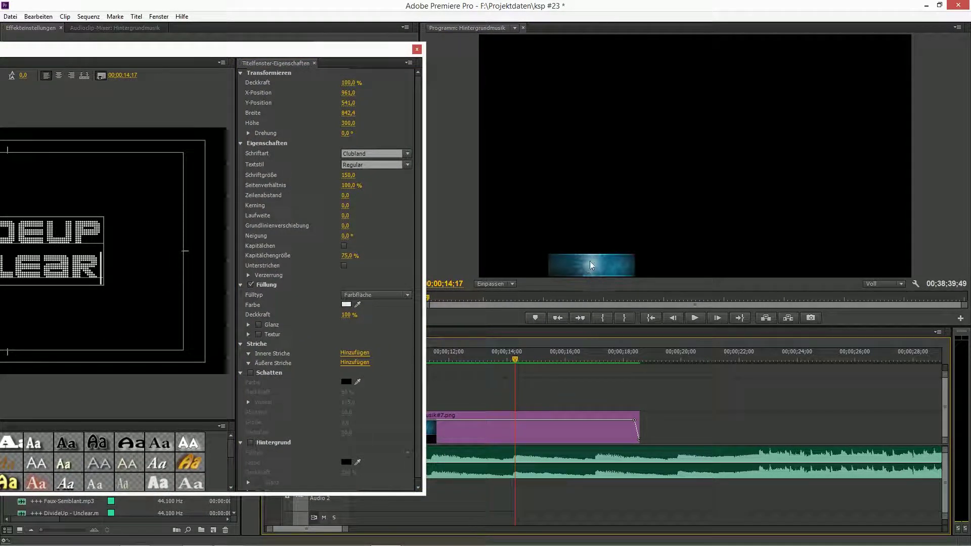
{"action": "left_click_drag", "start_coordinate": [357, 304], "coordinate": [611, 263]}
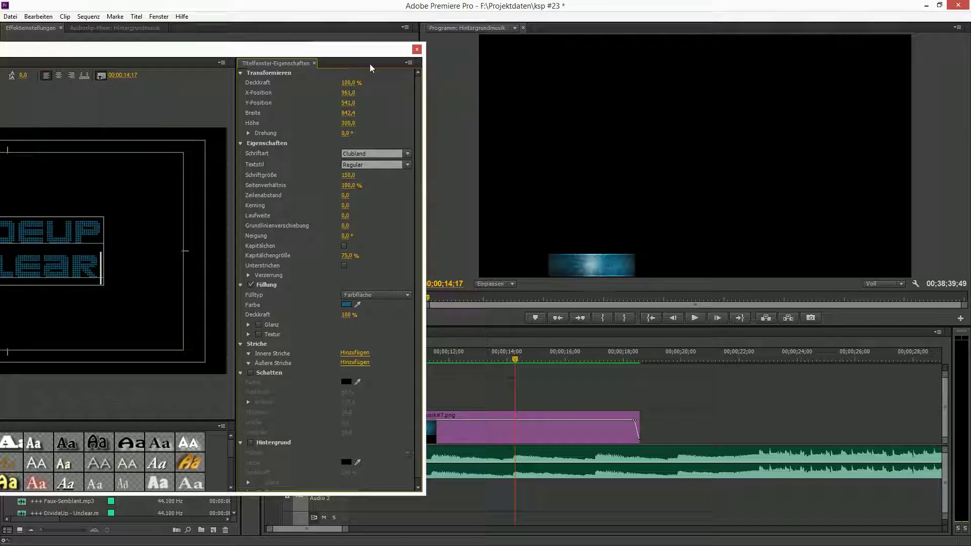
{"action": "left_click_drag", "start_coordinate": [369, 52], "coordinate": [824, 36]}
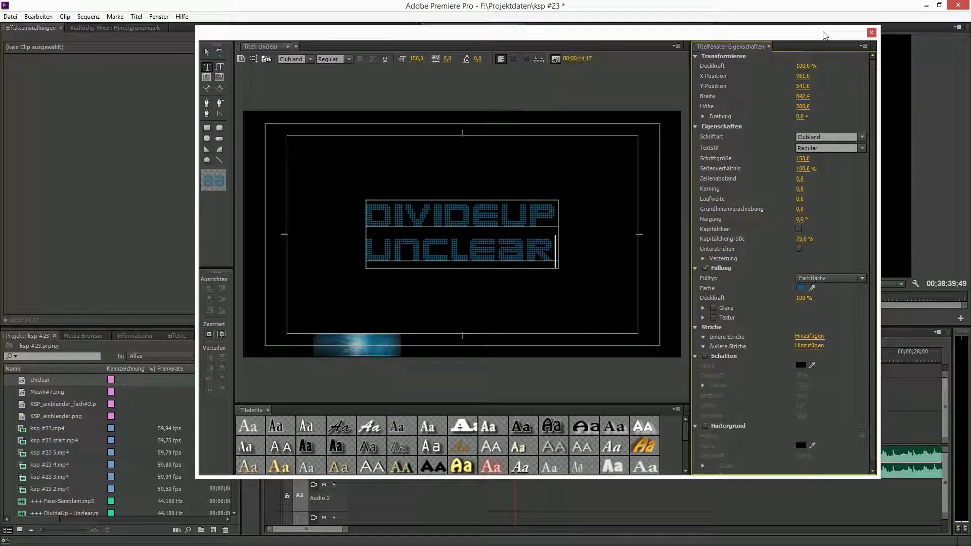
Step: Add an outer stroke to the title text and set its colour to white
{"action": "left_click", "coordinate": [809, 346]}
{"action": "left_click", "coordinate": [801, 396]}
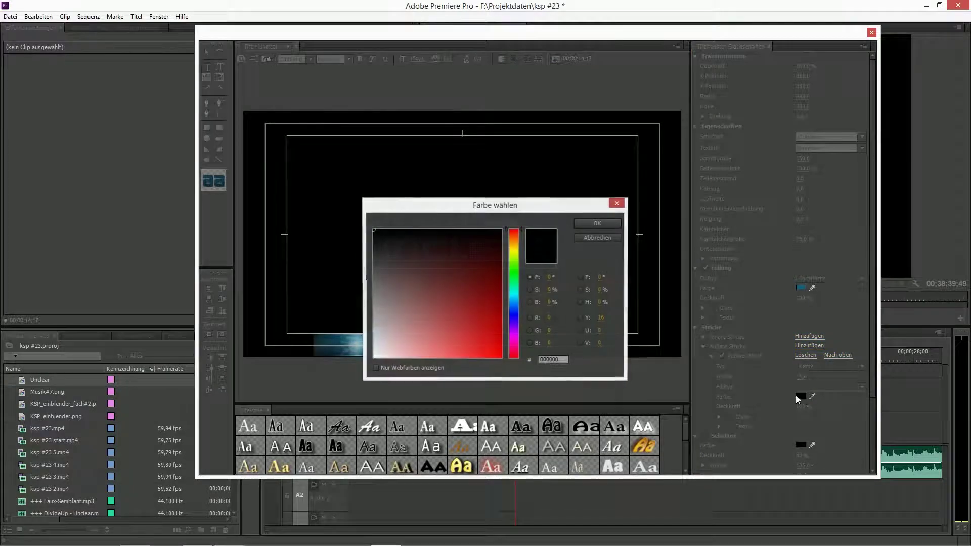
{"action": "left_click", "coordinate": [561, 265]}
{"action": "left_click", "coordinate": [597, 229]}
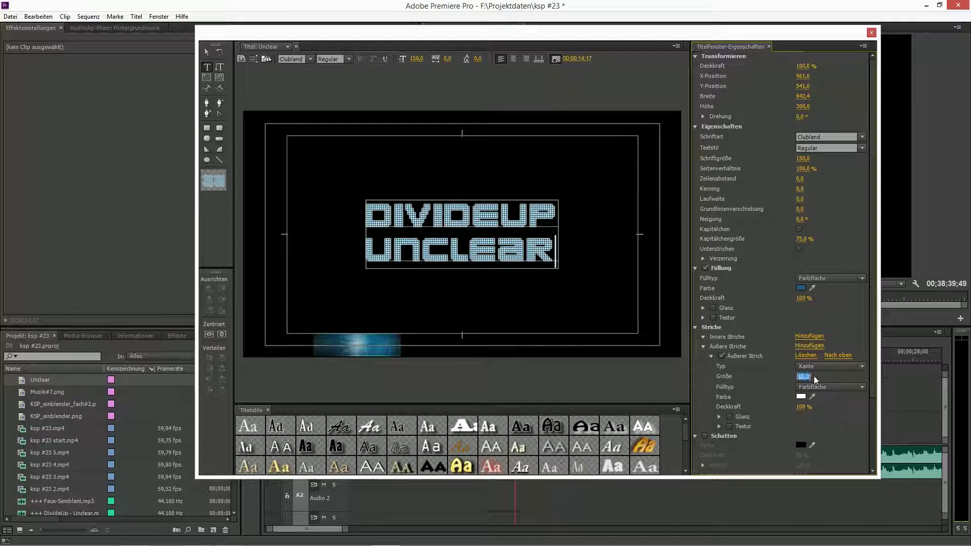
Step: Set the size of the title text's white outer stroke to 15
{"action": "type", "text": "5"}
{"action": "key", "text": "Return"}
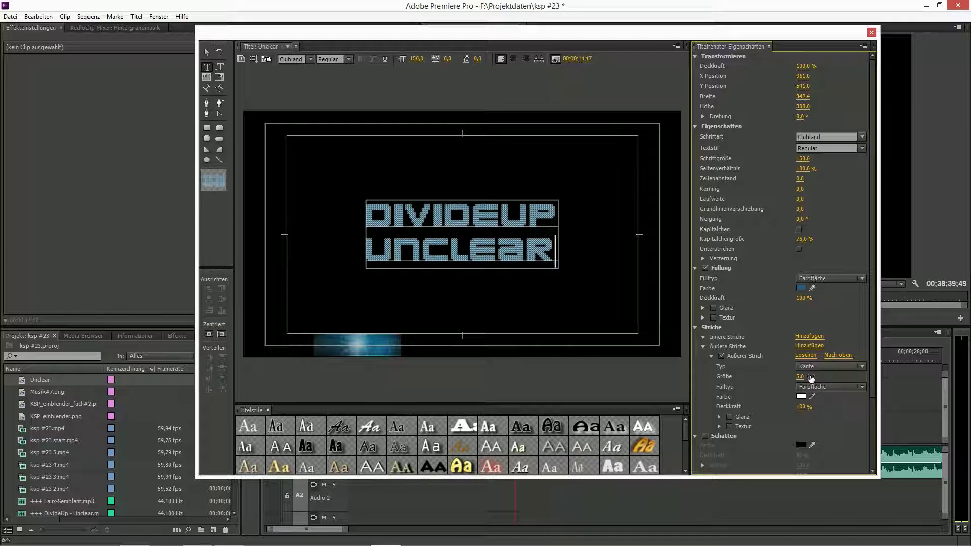
{"action": "key", "text": "Return"}
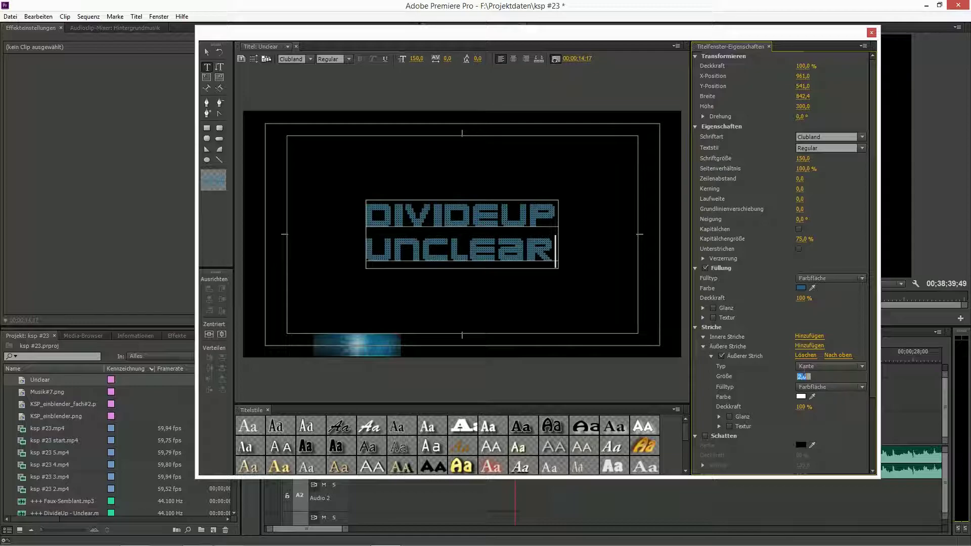
{"action": "mouse_move", "coordinate": [800, 376]}
{"action": "left_mouse_down"}
{"action": "mouse_move", "coordinate": [898, 376]}
{"action": "mouse_move", "coordinate": [886, 376]}
{"action": "left_mouse_up"}
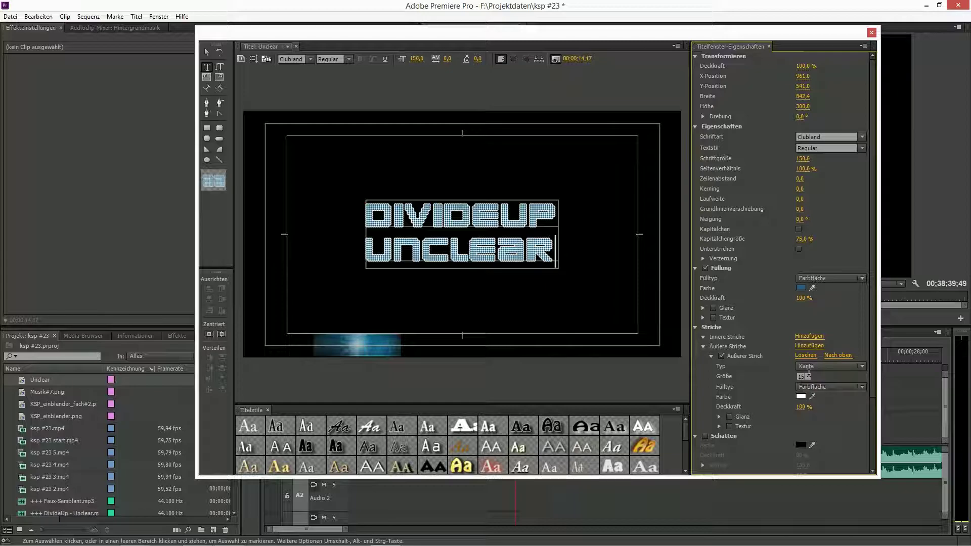
Step: Add an inner stroke to the title text, coloured with the blue sampled from the text fill and darkened slightly
{"action": "left_click", "coordinate": [799, 336]}
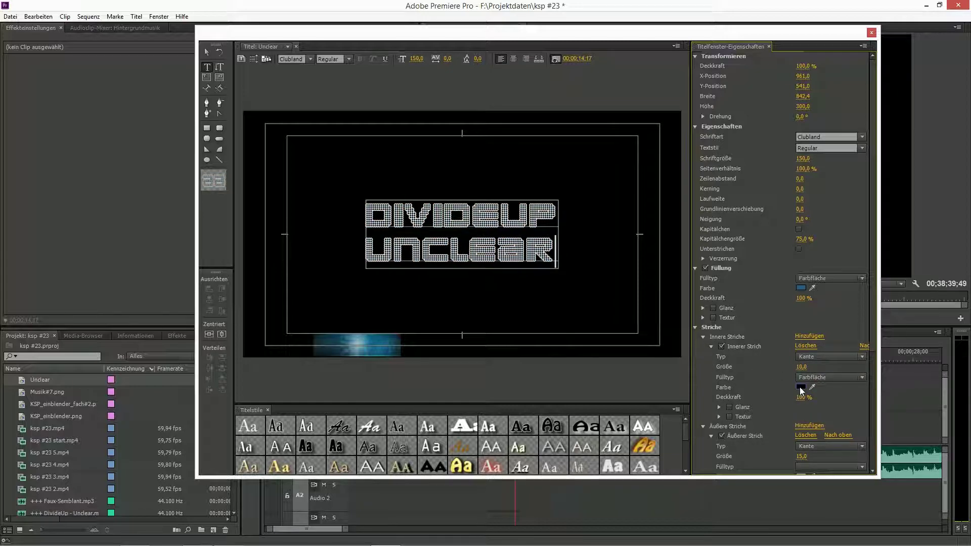
{"action": "left_click_drag", "start_coordinate": [812, 385], "coordinate": [801, 288]}
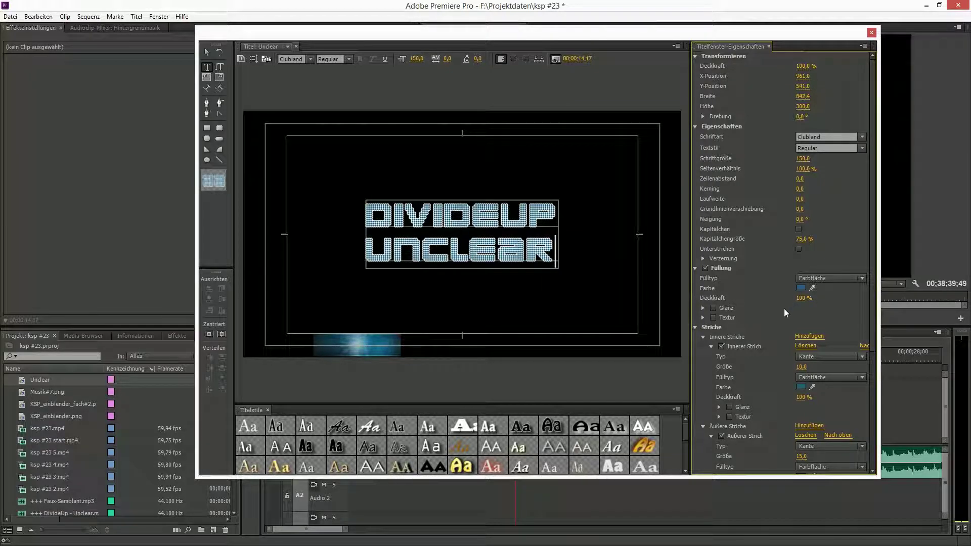
{"action": "left_click", "coordinate": [800, 387]}
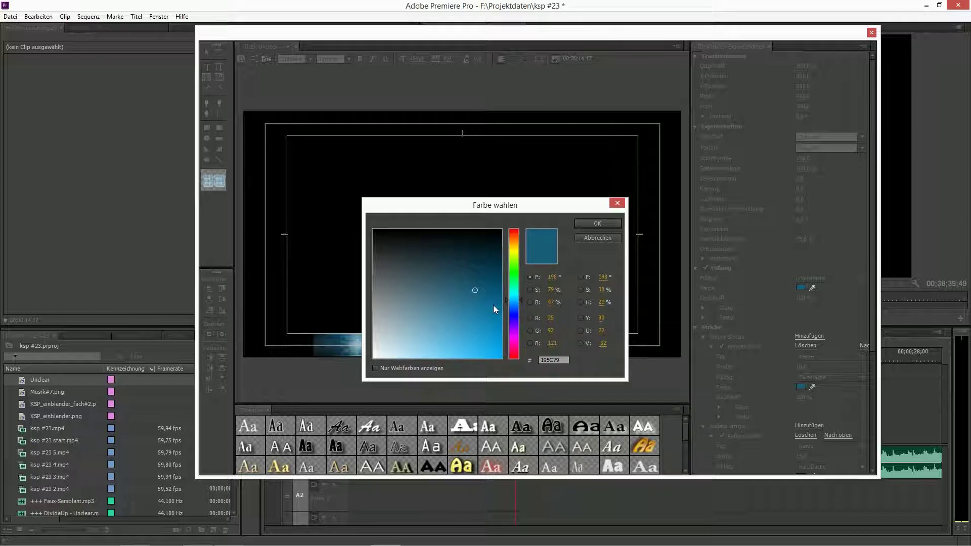
{"action": "left_click_drag", "start_coordinate": [474, 291], "coordinate": [475, 274]}
{"action": "left_click", "coordinate": [606, 223]}
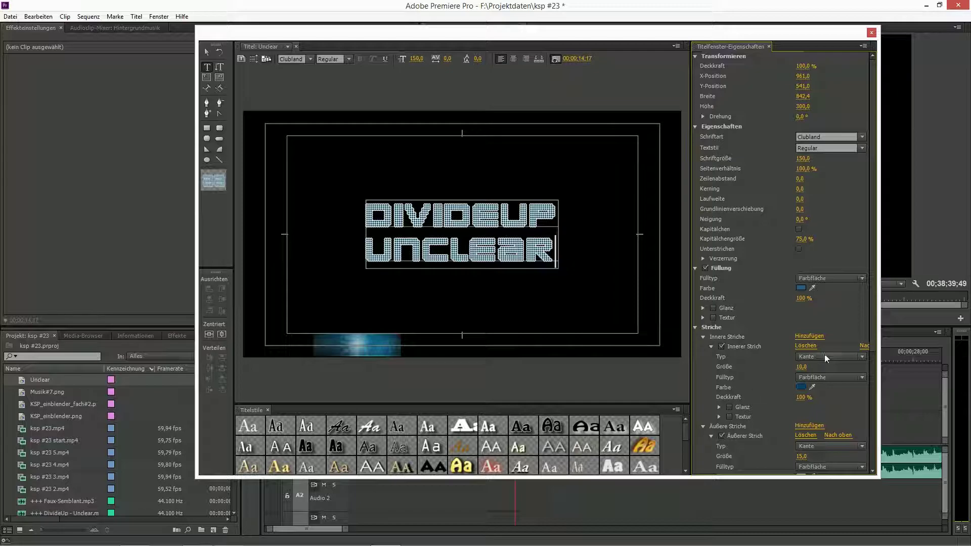
Step: Enable a shadow on the title text with 60 % opacity, a 100° angle and size 15, and close the title editor
{"action": "scroll", "coordinate": [866, 359], "scroll_direction": "down", "scroll_amount": 3}
{"action": "left_click", "coordinate": [705, 349]}
{"action": "left_click", "coordinate": [801, 369]}
{"action": "type", "text": "60"}
{"action": "key", "text": "Return"}
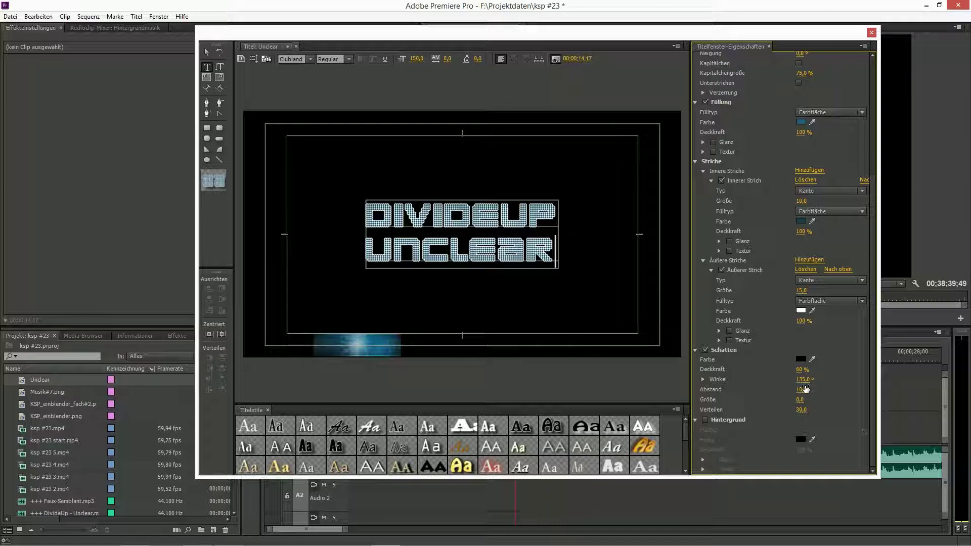
{"action": "left_click", "coordinate": [802, 400]}
{"action": "type", "text": "15"}
{"action": "key", "text": "Return"}
{"action": "left_click", "coordinate": [871, 32]}
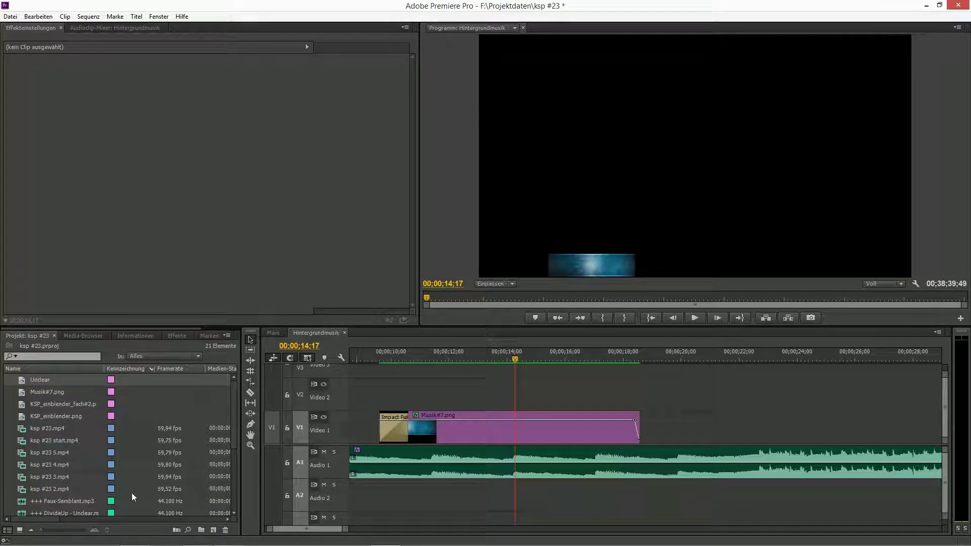
Step: Place the Unclear title on Video 2 directly above the Musik#7.png section and move the playhead to 00;00;13;33
{"action": "left_click_drag", "start_coordinate": [67, 381], "coordinate": [637, 394]}
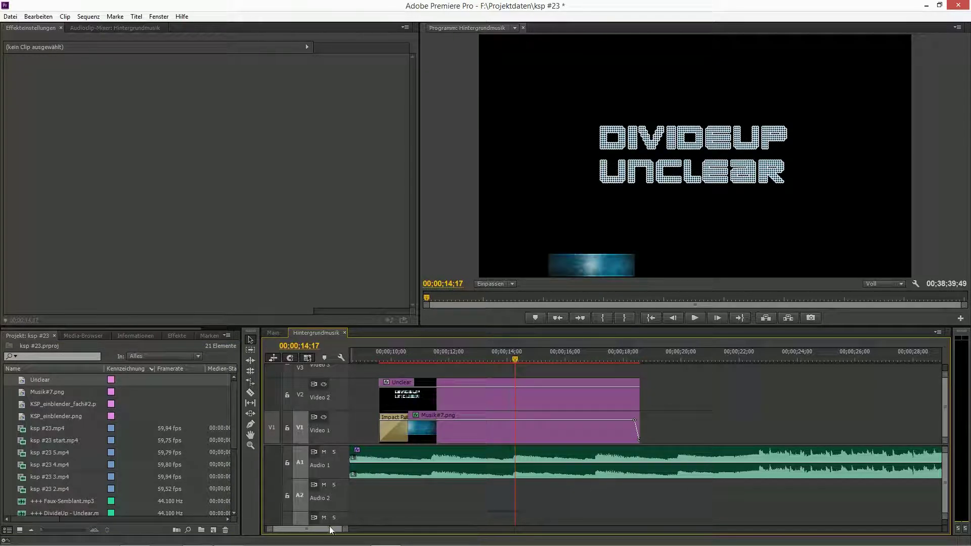
{"action": "left_click", "coordinate": [494, 359]}
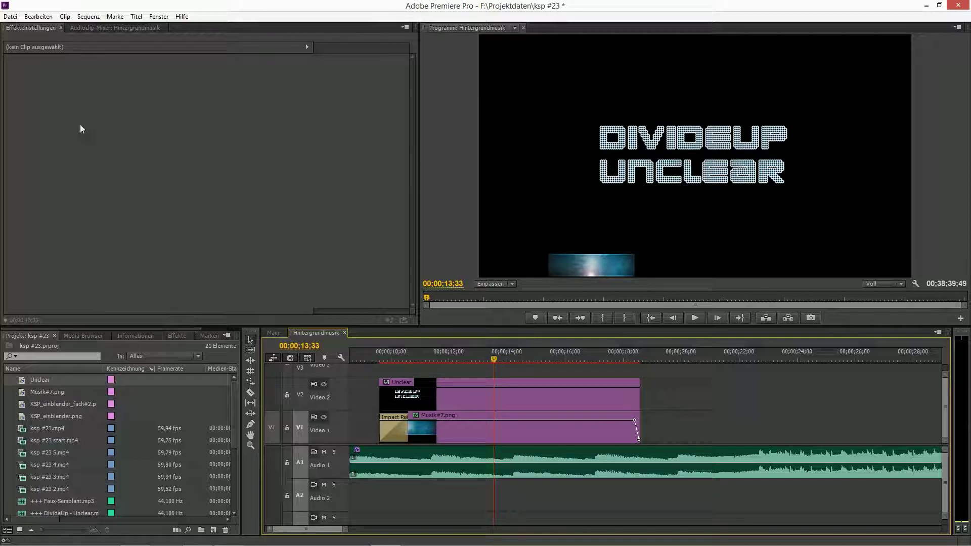
Step: Scale the Unclear clip to 50 and move it over the blue graphic, to about position 552, 1002
{"action": "left_click", "coordinate": [498, 389]}
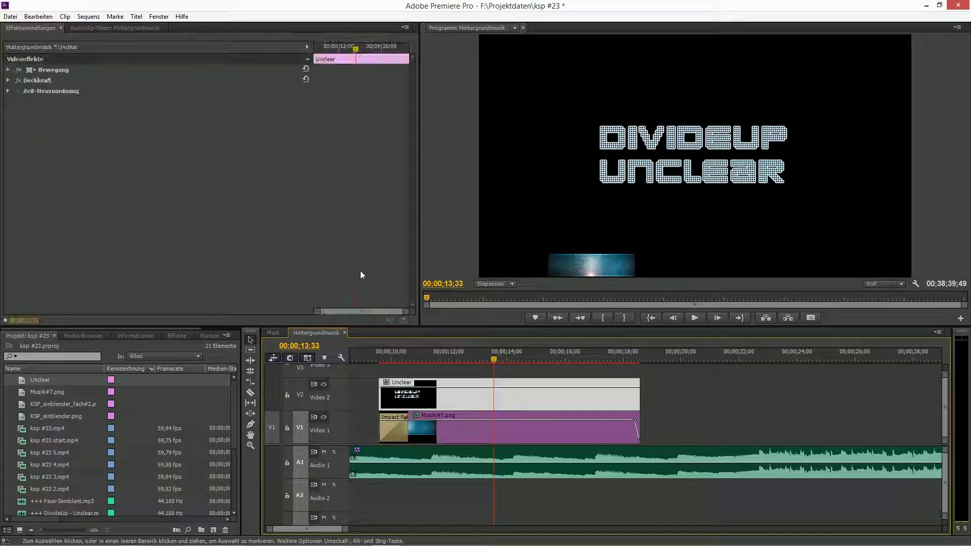
{"action": "left_click", "coordinate": [8, 70]}
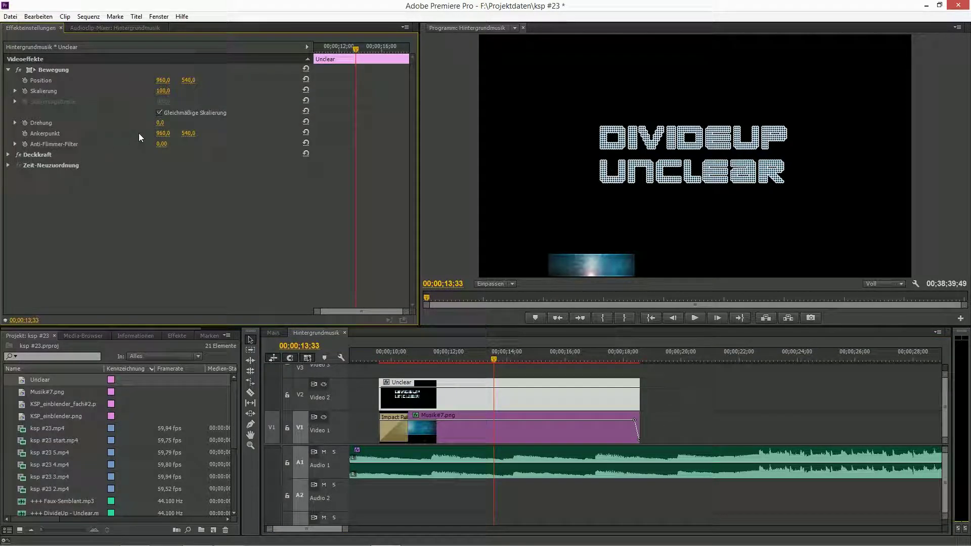
{"action": "left_click", "coordinate": [160, 91]}
{"action": "type", "text": "50"}
{"action": "key", "text": "Return"}
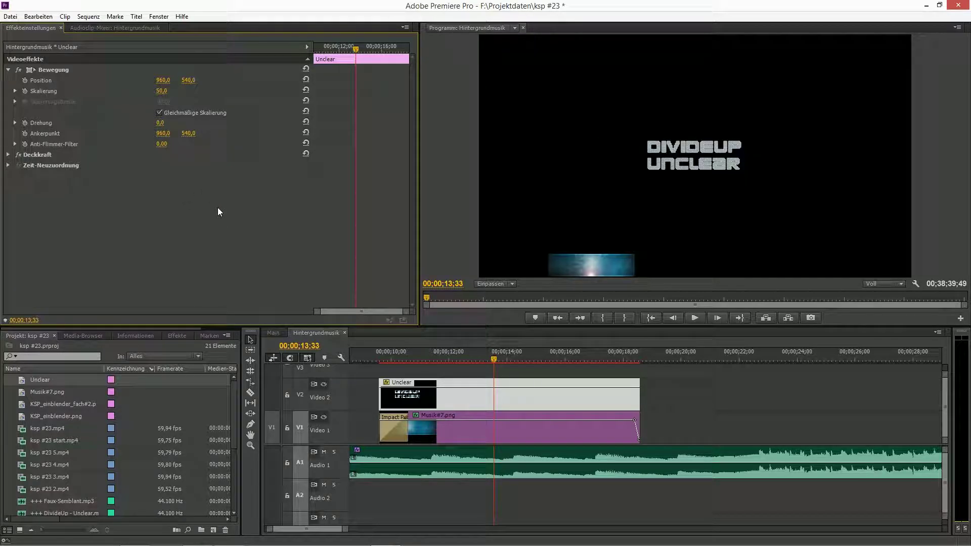
{"action": "left_click_drag", "start_coordinate": [162, 80], "coordinate": [242, 81]}
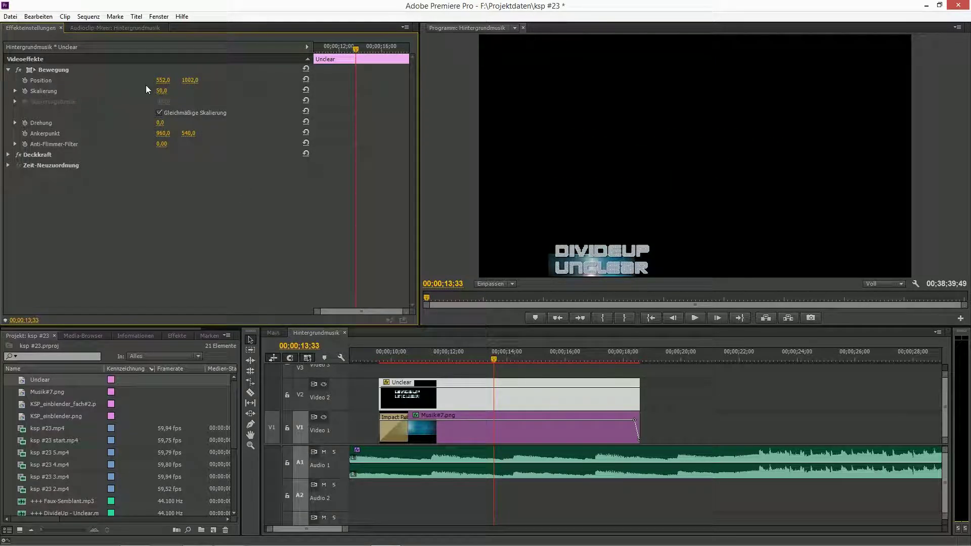
Step: Reduce the Unclear clip's scale to 30 to fit the blue graphic
{"action": "left_click", "coordinate": [161, 91]}
{"action": "type", "text": "20"}
{"action": "key", "text": "Return"}
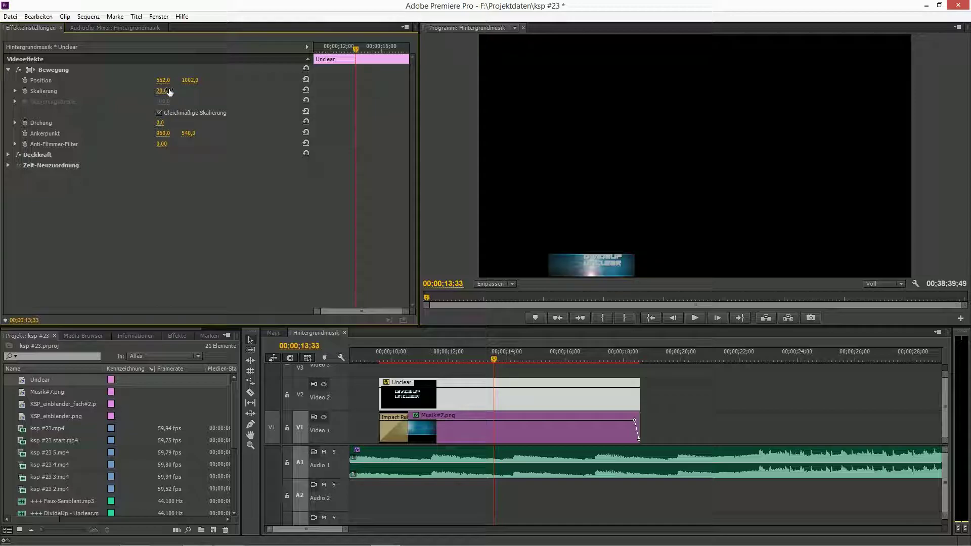
{"action": "left_click", "coordinate": [169, 92]}
{"action": "type", "text": "30"}
{"action": "key", "text": "Return"}
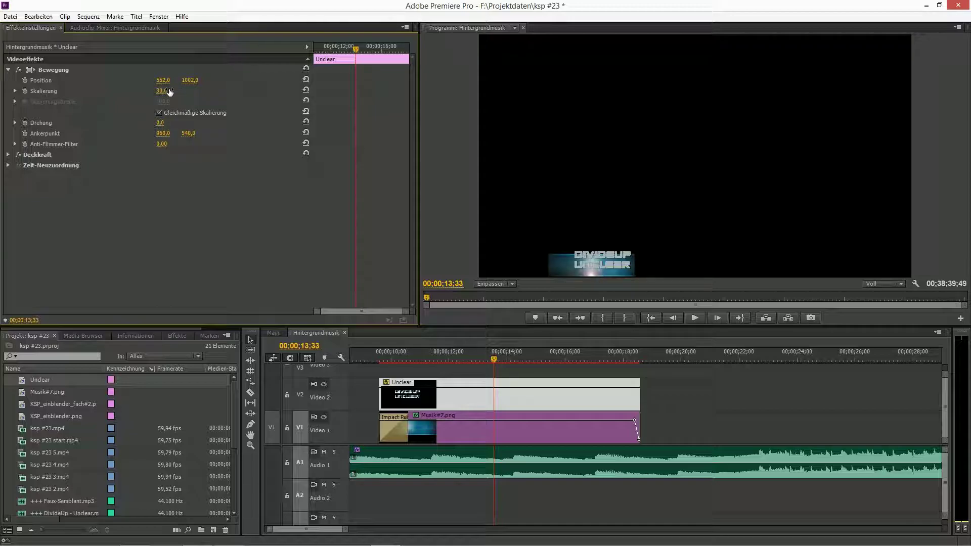
Step: Centre the Unclear clip on the blue graphic at position 505, 1030 and check it in the enlarged program preview
{"action": "left_click_drag", "start_coordinate": [163, 80], "coordinate": [137, 79]}
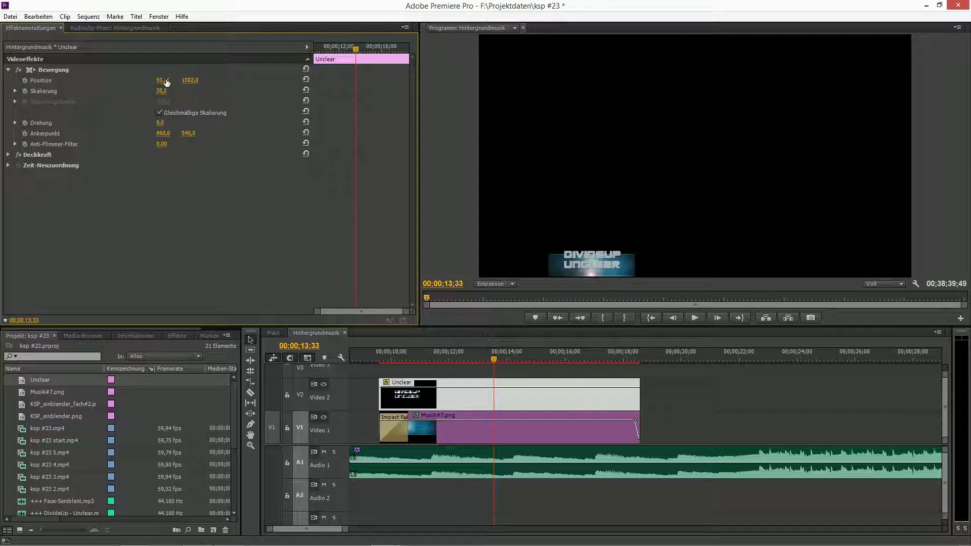
{"action": "left_click", "coordinate": [166, 80]}
{"action": "type", "text": "500"}
{"action": "key", "text": "Return"}
{"action": "left_click_drag", "start_coordinate": [190, 80], "coordinate": [200, 79]}
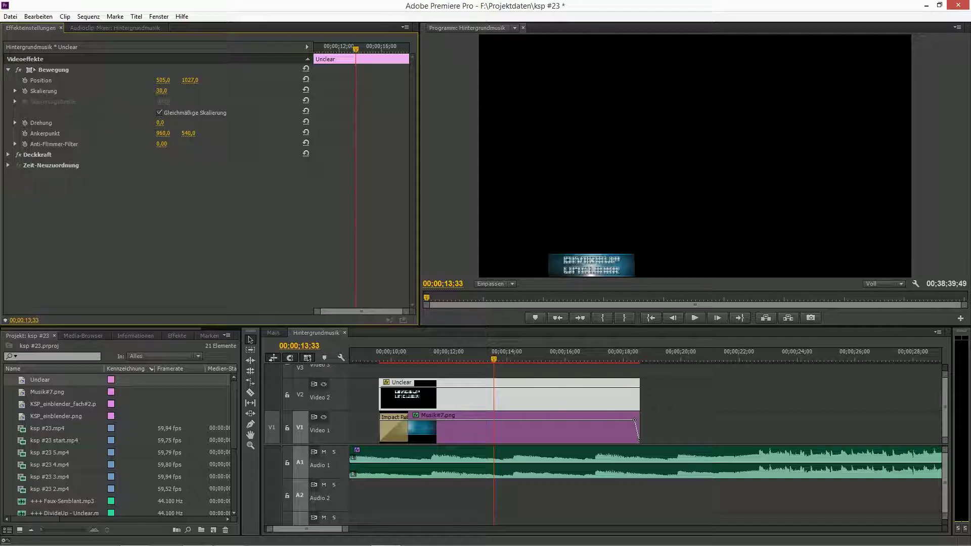
{"action": "left_click", "coordinate": [191, 80]}
{"action": "type", "text": "1030"}
{"action": "key", "text": "Return"}
{"action": "left_click", "coordinate": [438, 171]}
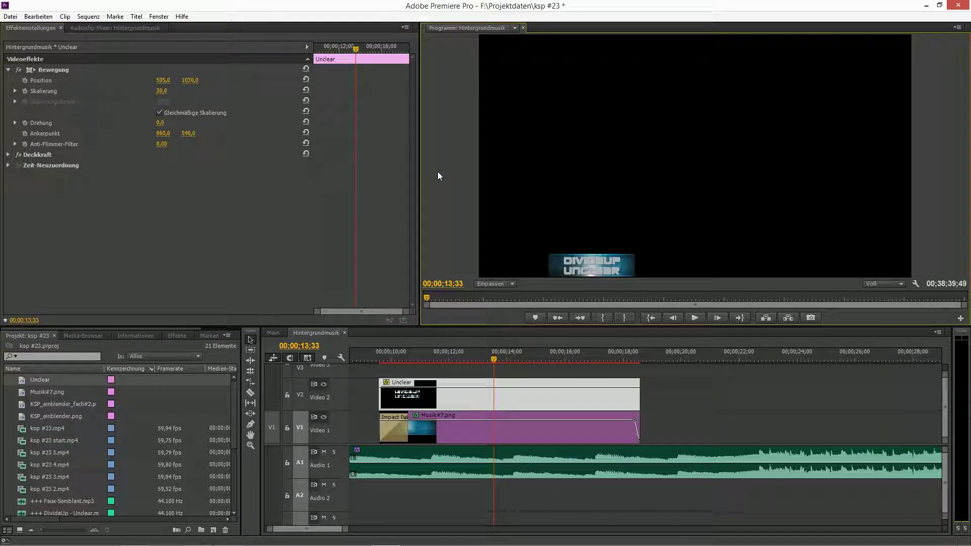
{"action": "key", "text": "grave"}
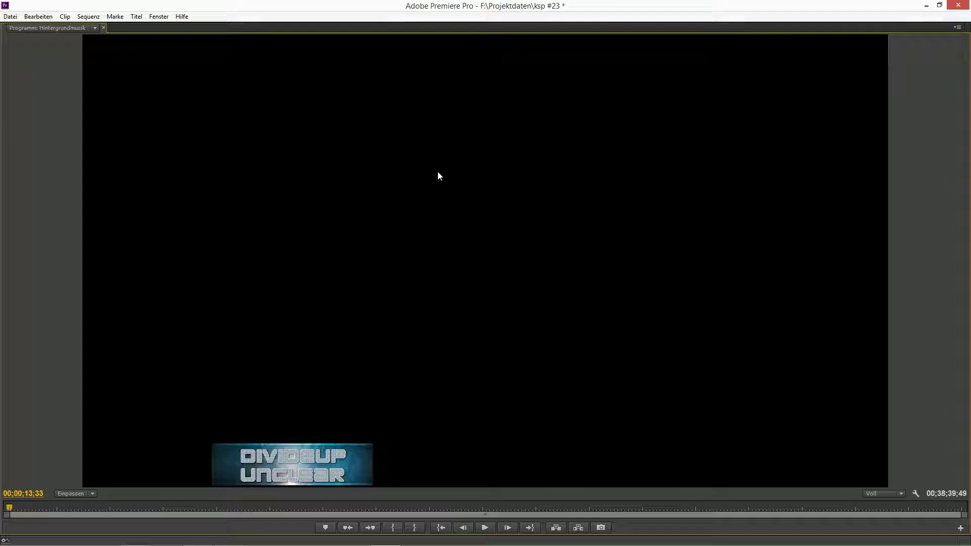
{"action": "key", "text": "grave"}
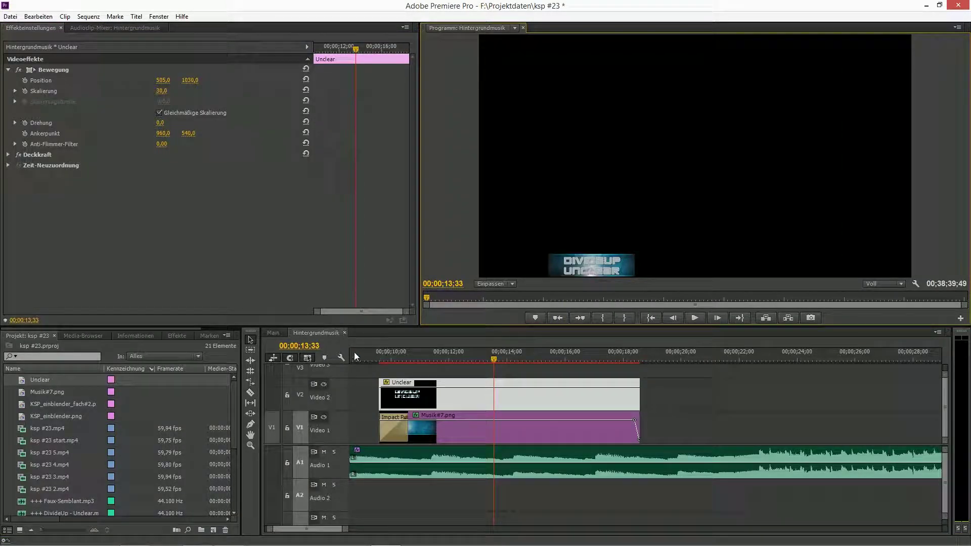
Step: Change the Unclear title's outer stroke colour to black and check it in the enlarged program preview
{"action": "double_click", "coordinate": [22, 382]}
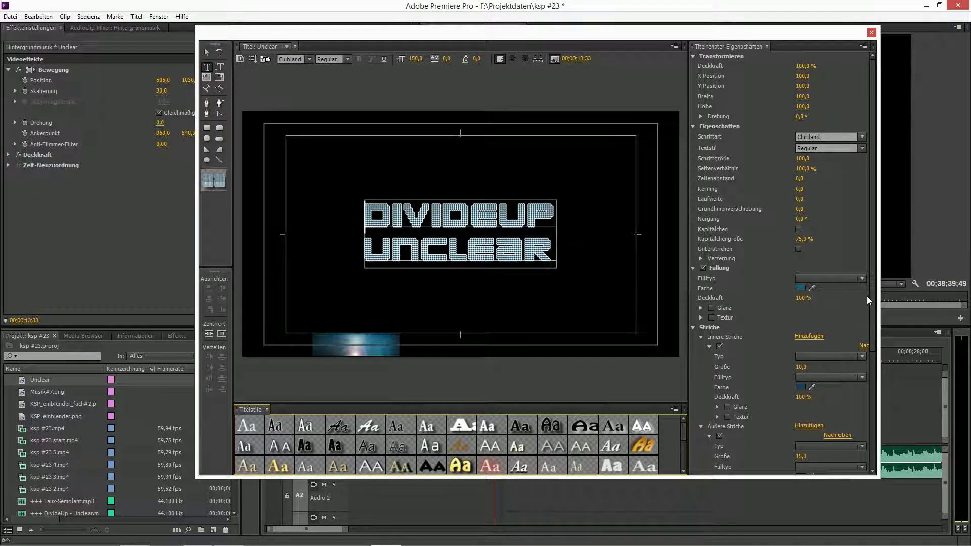
{"action": "scroll", "coordinate": [866, 296], "scroll_direction": "down", "scroll_amount": 3}
{"action": "left_click", "coordinate": [800, 310]}
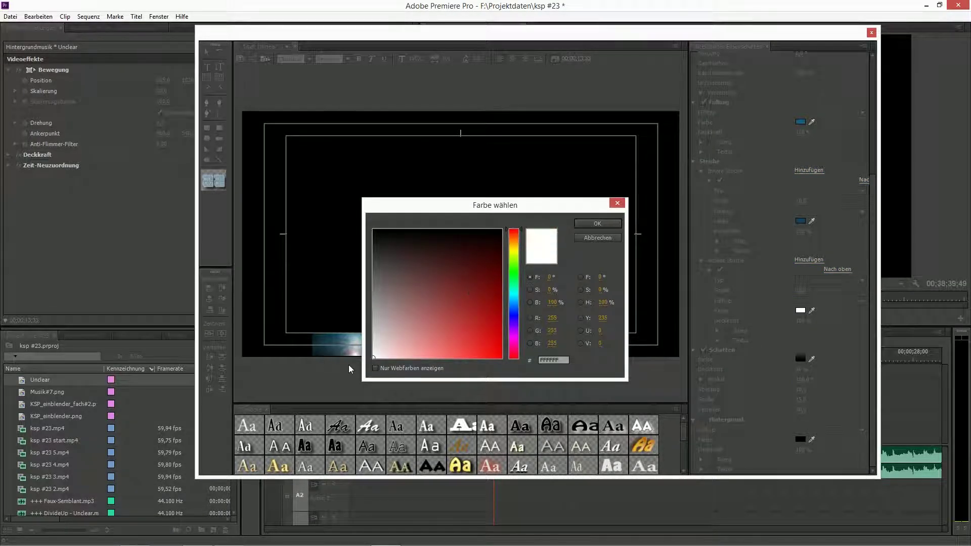
{"action": "left_click", "coordinate": [376, 230]}
{"action": "left_click", "coordinate": [593, 224]}
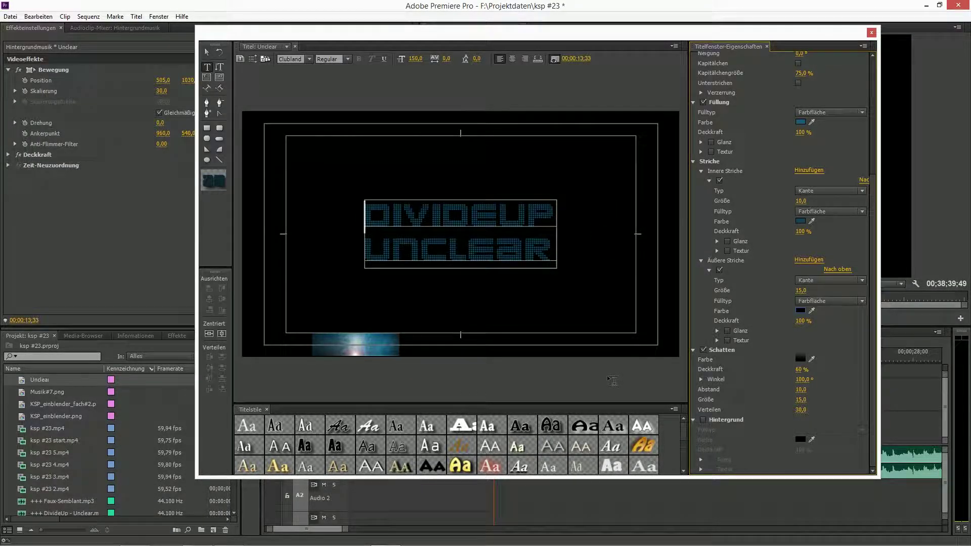
{"action": "left_click", "coordinate": [871, 32]}
{"action": "left_click", "coordinate": [452, 259]}
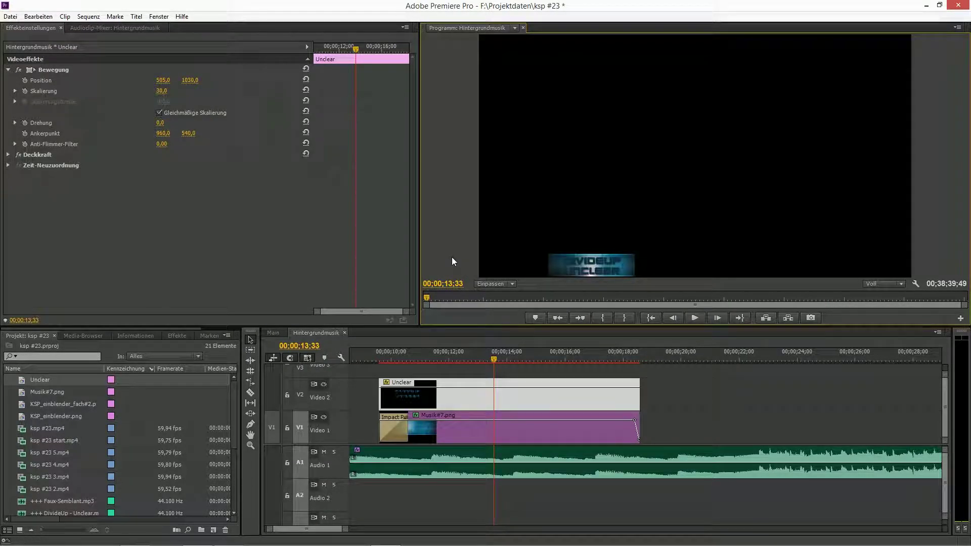
{"action": "key", "text": "grave"}
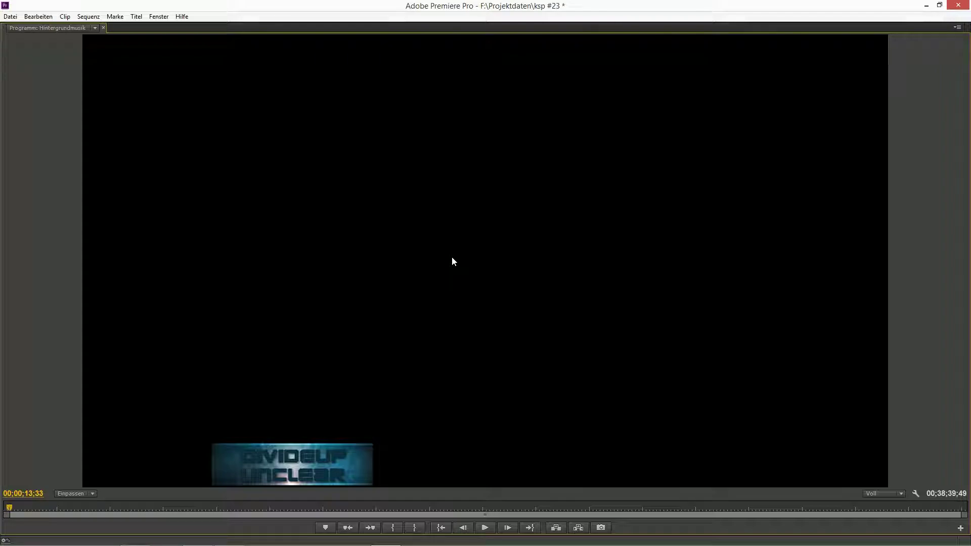
{"action": "key", "text": "grave"}
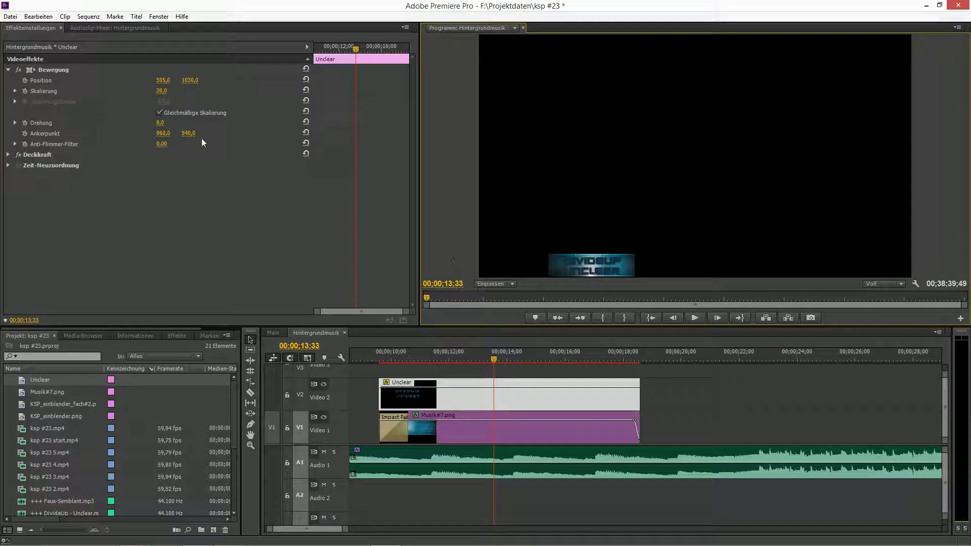
Step: Reopen the Unclear title and set its shadow colour to white (FFFFFF)
{"action": "double_click", "coordinate": [21, 382]}
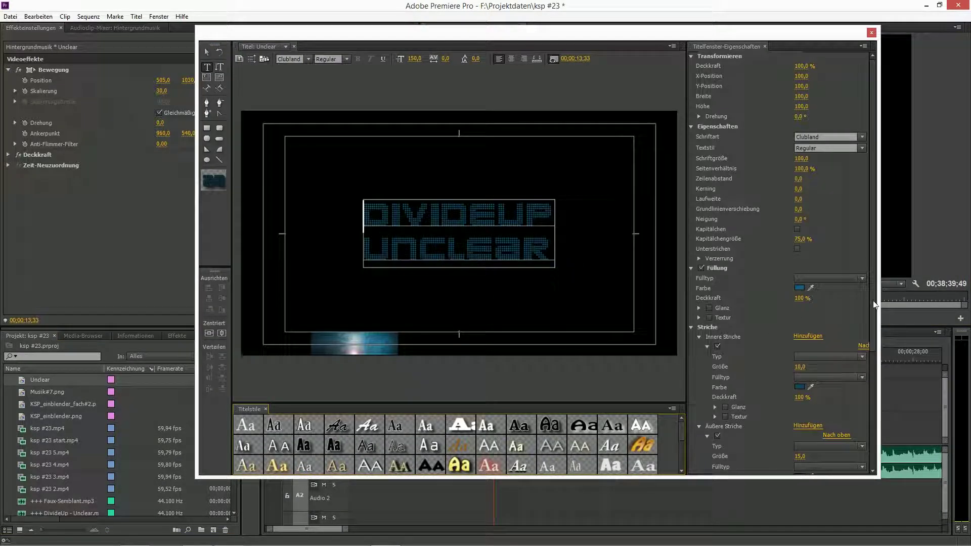
{"action": "scroll", "coordinate": [847, 381], "scroll_direction": "down", "scroll_amount": 5}
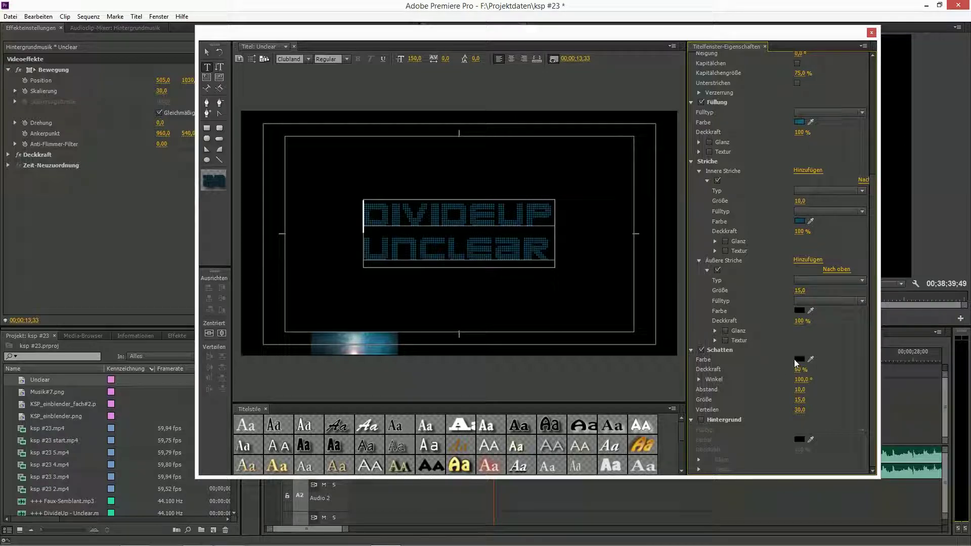
{"action": "left_click", "coordinate": [799, 359]}
{"action": "left_click_drag", "start_coordinate": [440, 269], "coordinate": [364, 365]}
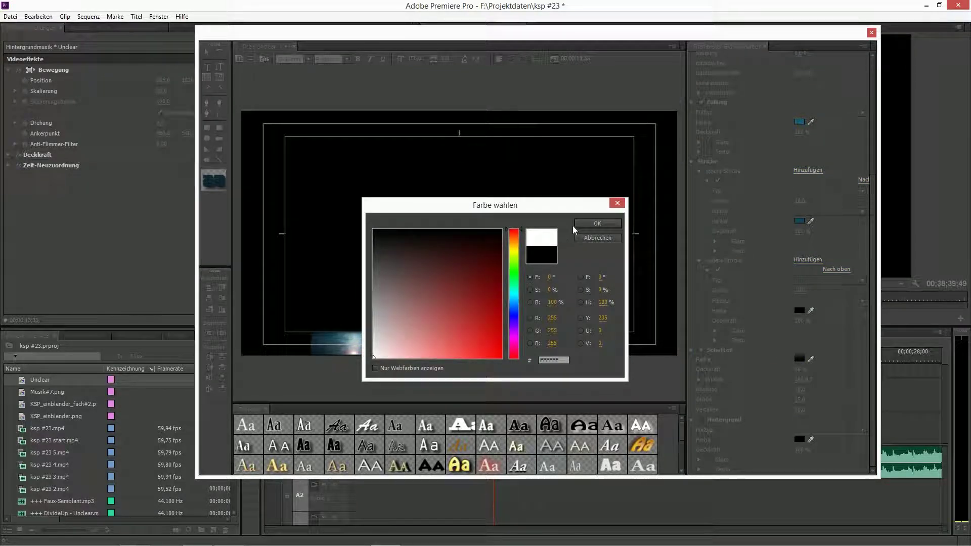
{"action": "left_click", "coordinate": [588, 224]}
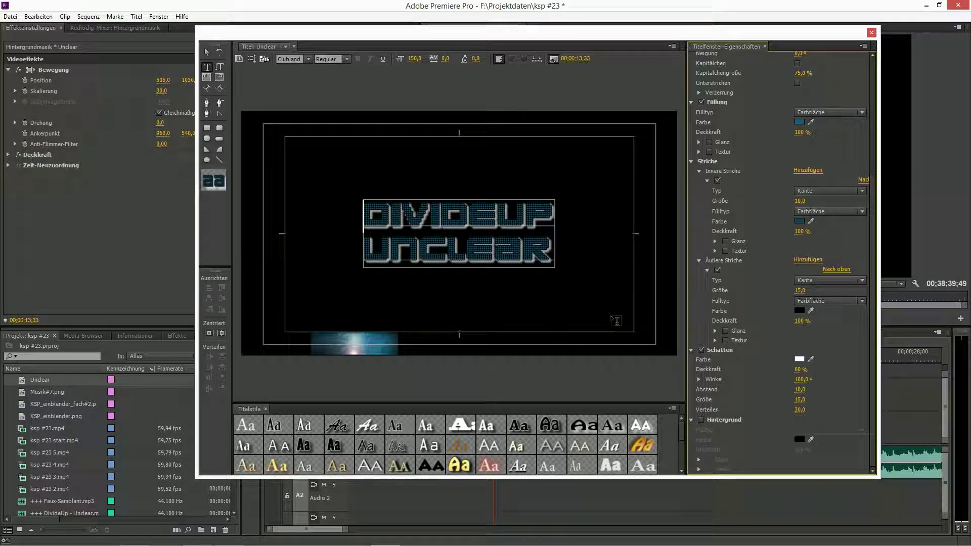
Step: Set the title shadow's spread to 10, its size to 5 and its distance to 5
{"action": "left_click", "coordinate": [799, 410]}
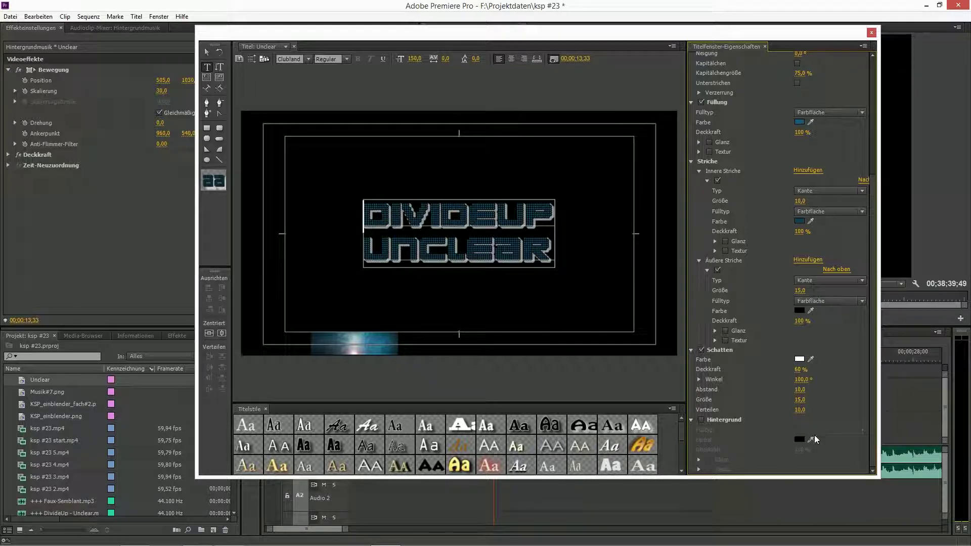
{"action": "key", "text": "ctrl+s"}
{"action": "left_click", "coordinate": [801, 399]}
{"action": "type", "text": "5"}
{"action": "key", "text": "Return"}
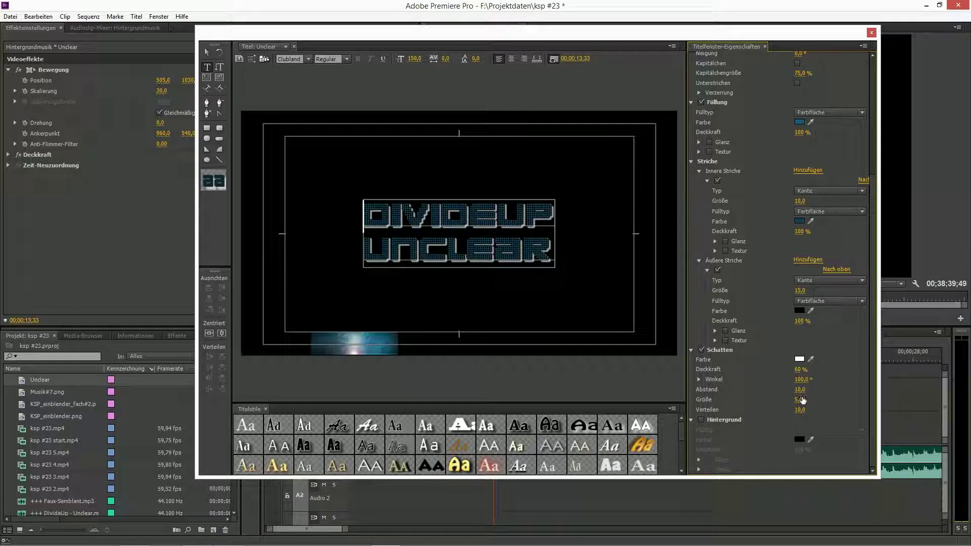
{"action": "left_click", "coordinate": [799, 389]}
{"action": "type", "text": "5"}
{"action": "key", "text": "Return"}
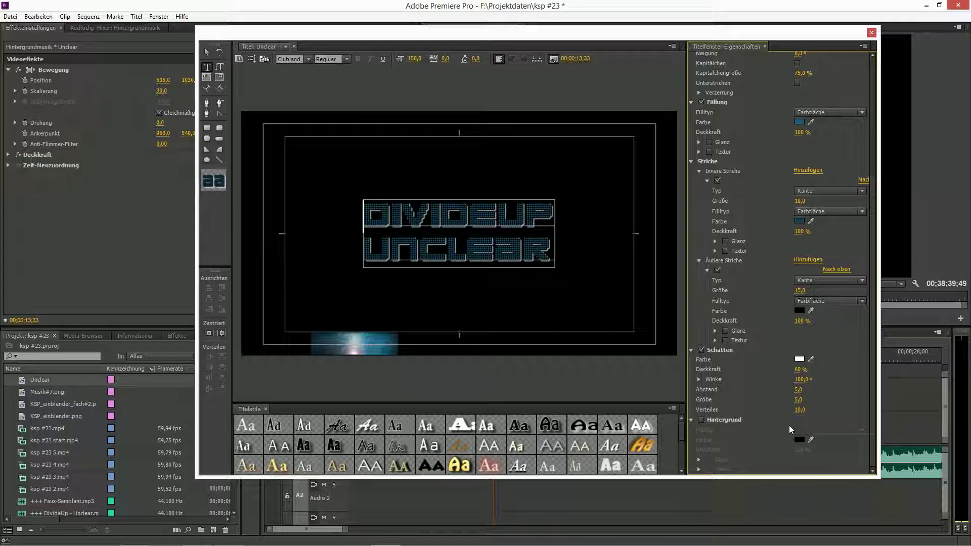
Step: Close the Unclear title and play back the music credit from the sequence start in the enlarged program preview
{"action": "left_click", "coordinate": [871, 32]}
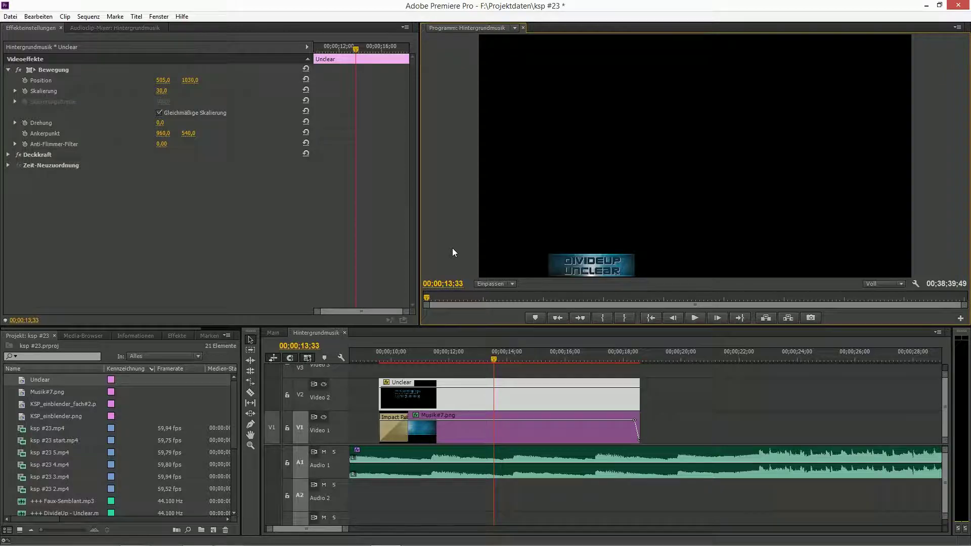
{"action": "key", "text": "grave"}
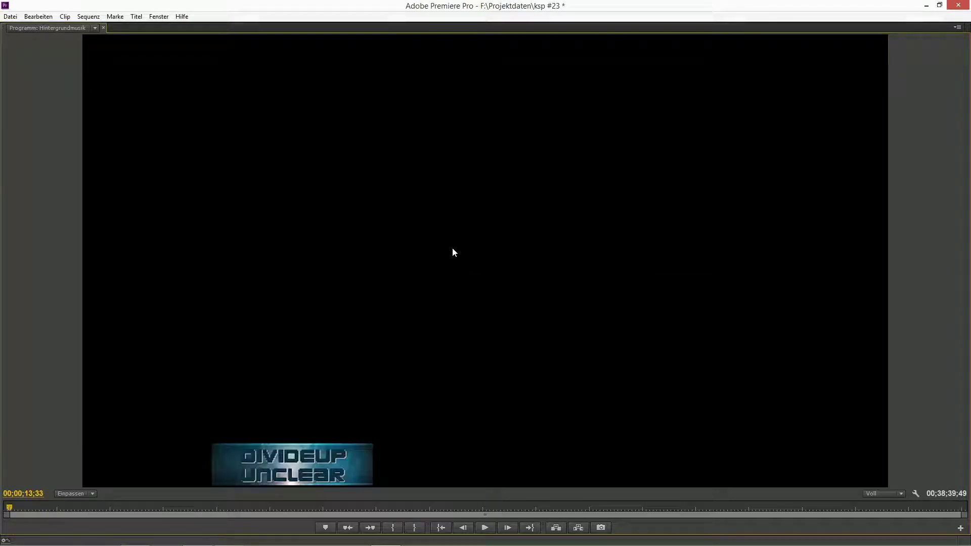
{"action": "left_click_drag", "start_coordinate": [9, 510], "coordinate": [4, 510]}
{"action": "key", "text": "space"}
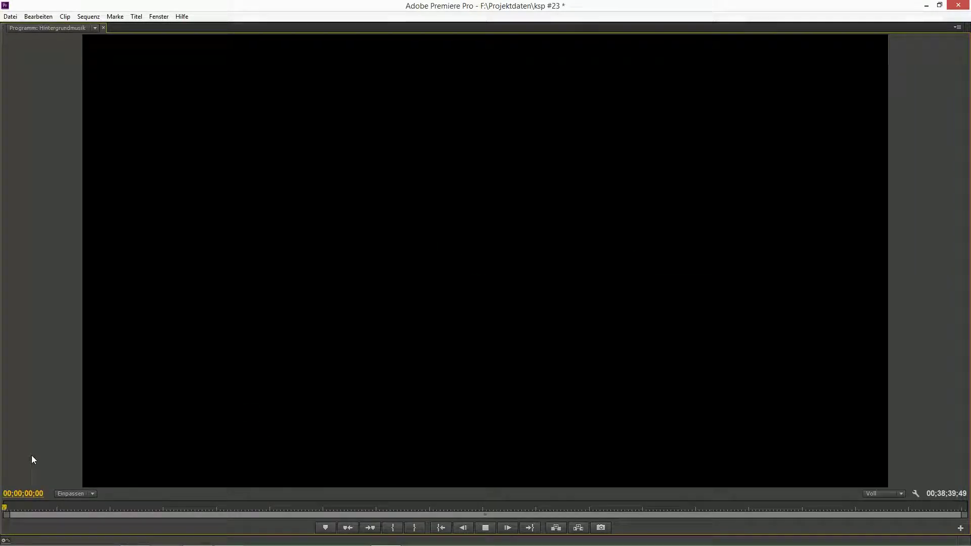
{"action": "key", "text": "space"}
{"action": "left_click", "coordinate": [15, 506]}
{"action": "left_click_drag", "start_coordinate": [19, 507], "coordinate": [7, 511]}
{"action": "key", "text": "space"}
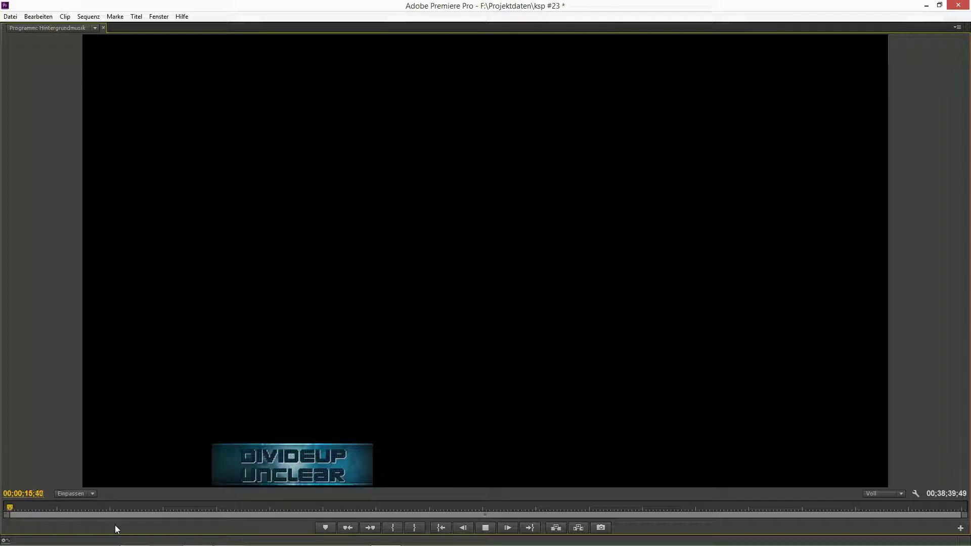
{"action": "key", "text": "space"}
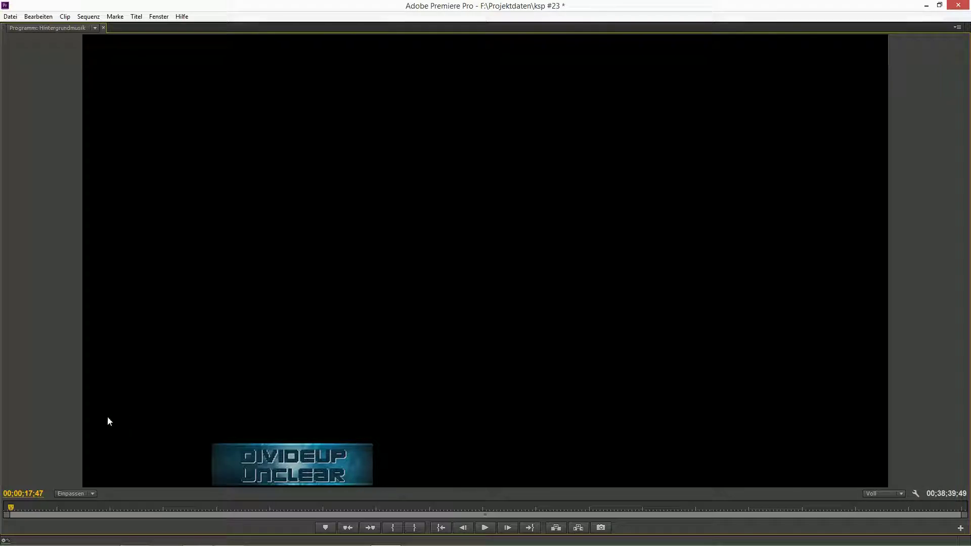
{"action": "key", "text": "grave"}
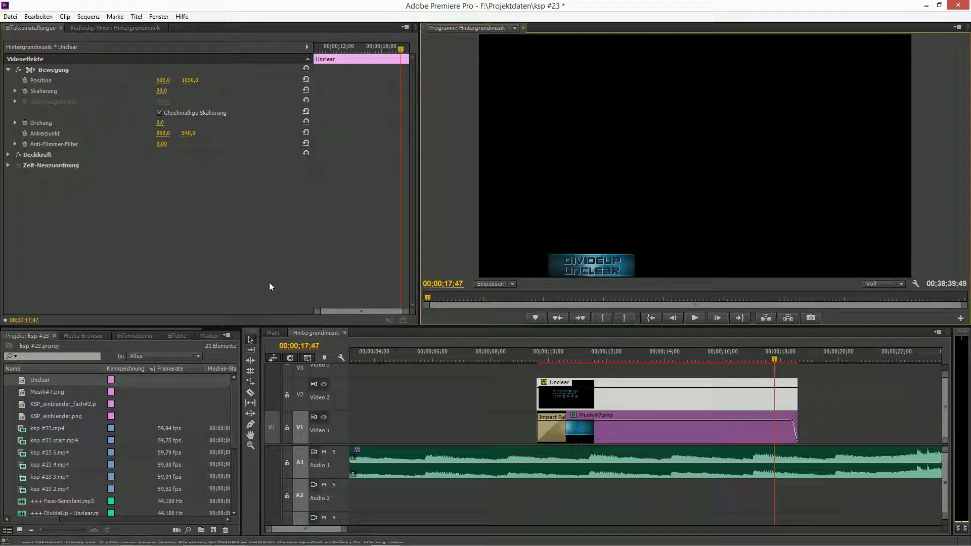
Step: Set the Unclear clip's vertical position to 1027 and check it in the enlarged program preview
{"action": "left_click", "coordinate": [190, 80]}
{"action": "type", "text": "1025"}
{"action": "key", "text": "Return"}
{"action": "left_click", "coordinate": [192, 80]}
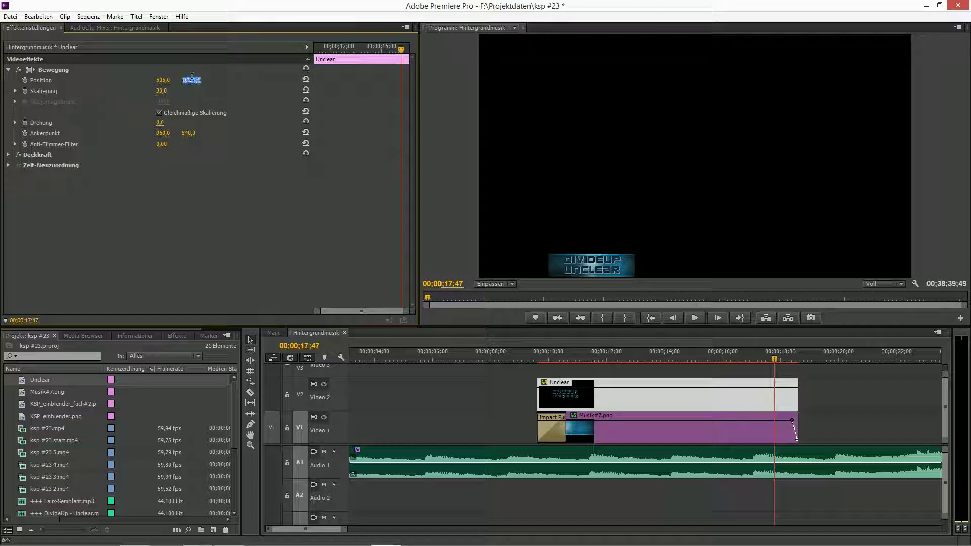
{"action": "type", "text": "1027"}
{"action": "key", "text": "Return"}
{"action": "left_click", "coordinate": [439, 191]}
{"action": "key", "text": "grave"}
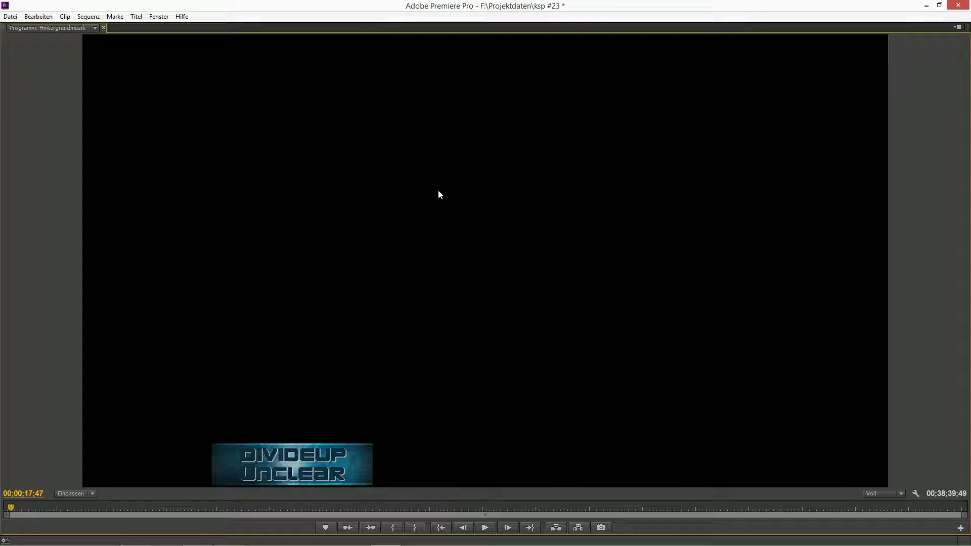
{"action": "key", "text": "grave"}
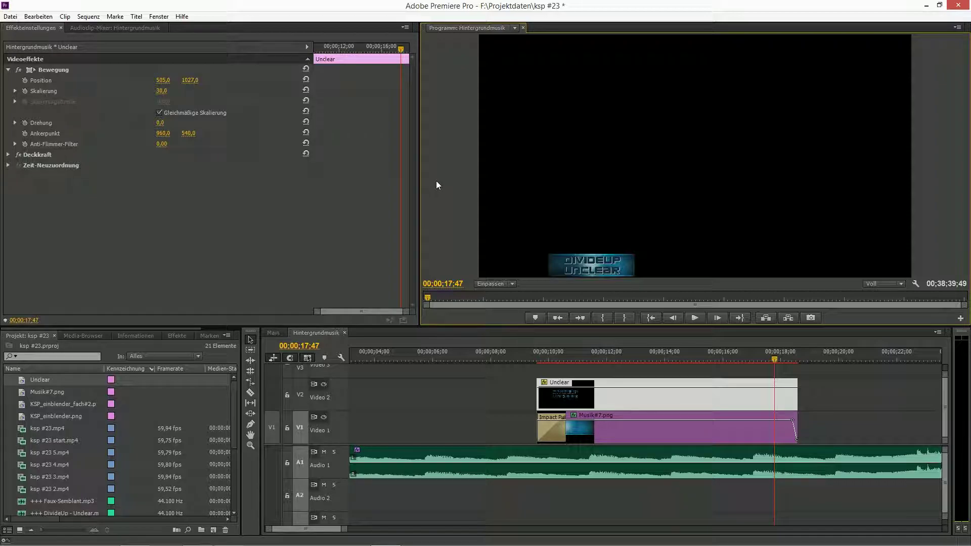
Step: Examine the music credit over the gameplay footage in the Main sequence, using the enlarged program preview
{"action": "left_click", "coordinate": [269, 332]}
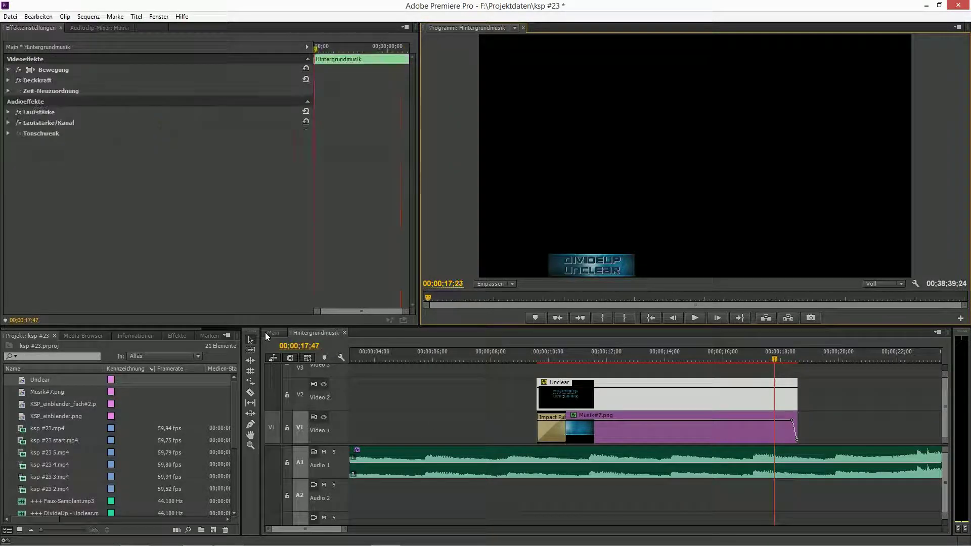
{"action": "left_click", "coordinate": [422, 358]}
{"action": "left_click", "coordinate": [432, 239]}
{"action": "key", "text": "grave"}
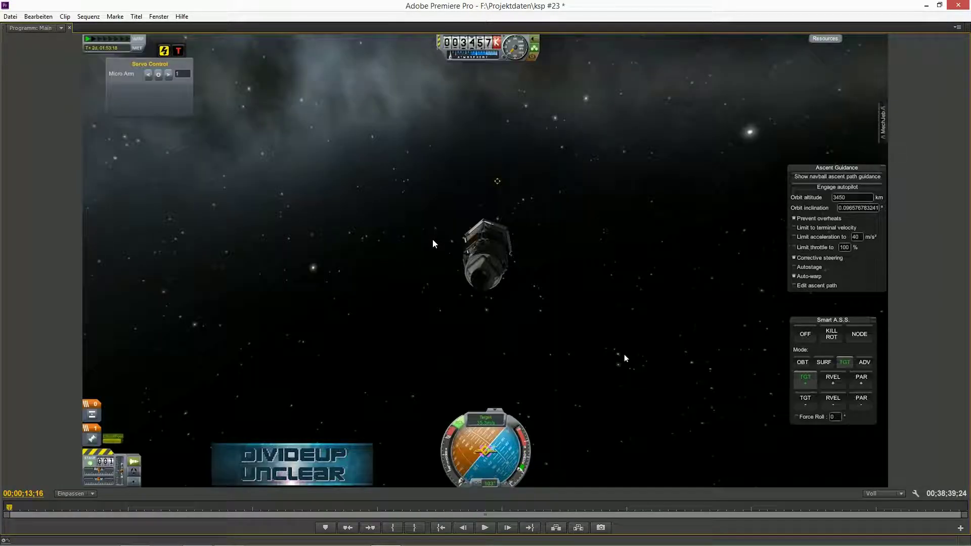
{"action": "key", "text": "grave"}
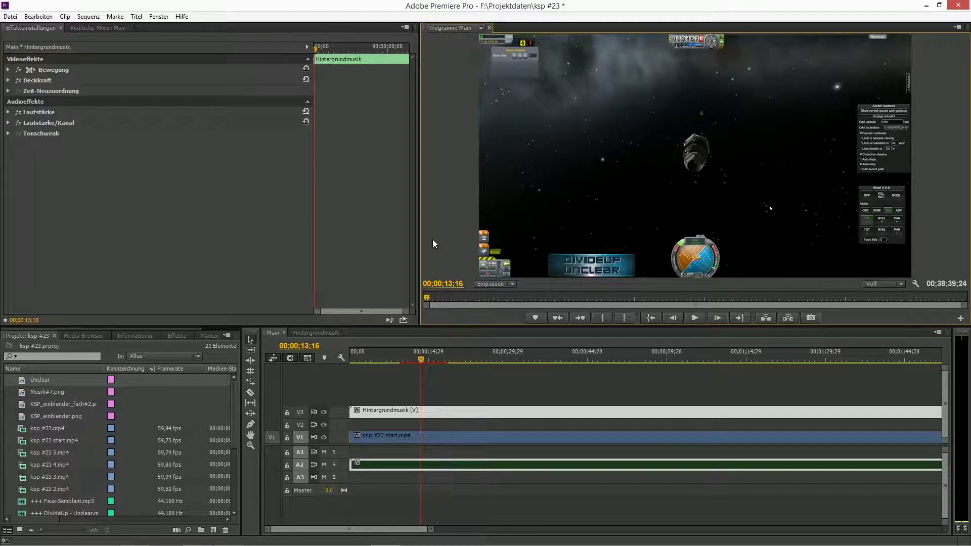
{"action": "key", "text": "grave"}
{"action": "key", "text": "grave"}
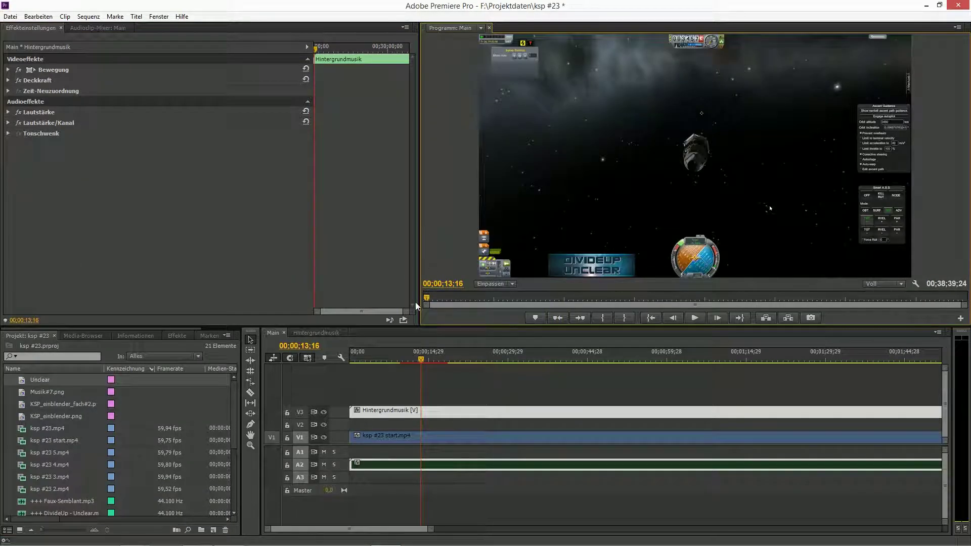
Step: Reopen the Unclear title from the Hintergrundmusik sequence, put its text on one line as "DIVIDEUP -- UNCLEAR" and centre it in the frame
{"action": "left_click", "coordinate": [317, 335]}
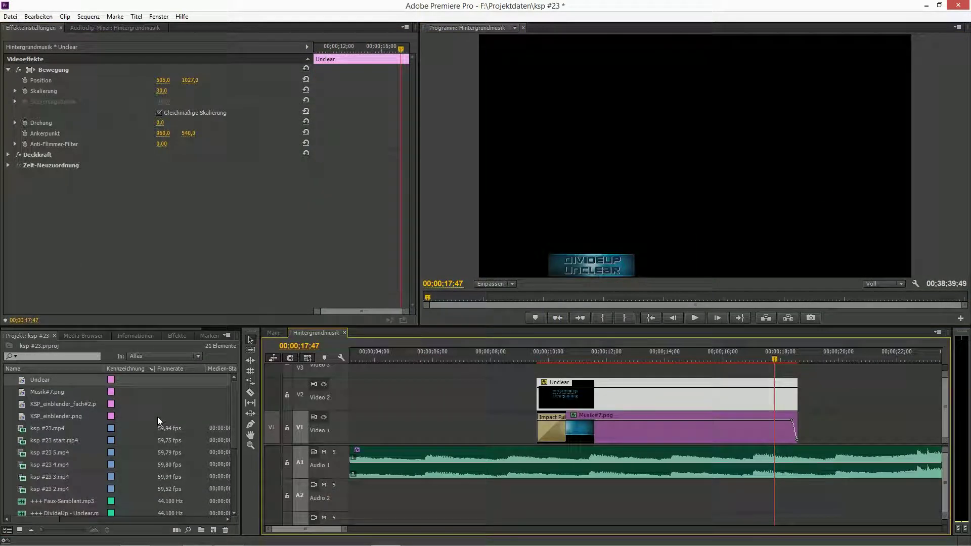
{"action": "double_click", "coordinate": [23, 380]}
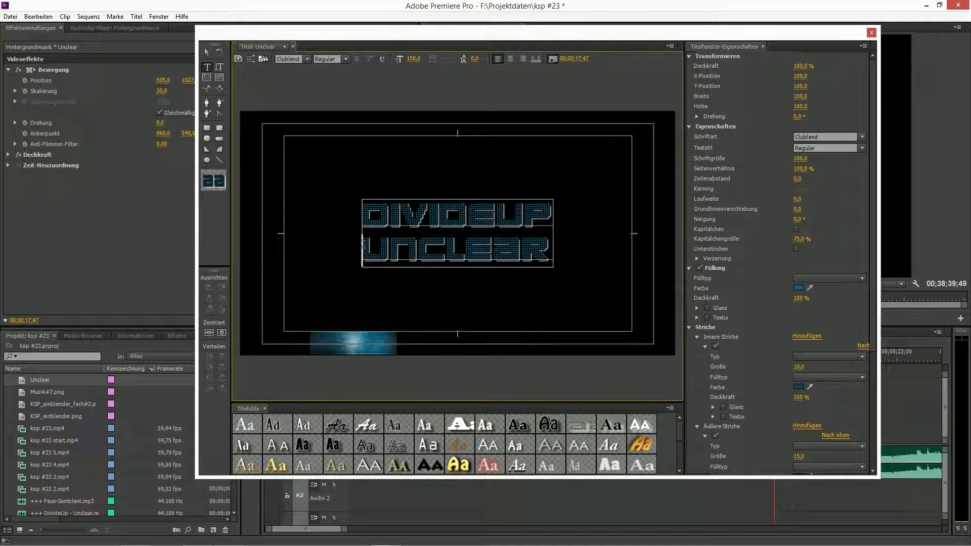
{"action": "key", "text": "BackSpace"}
{"action": "type", "text": "-- UN"}
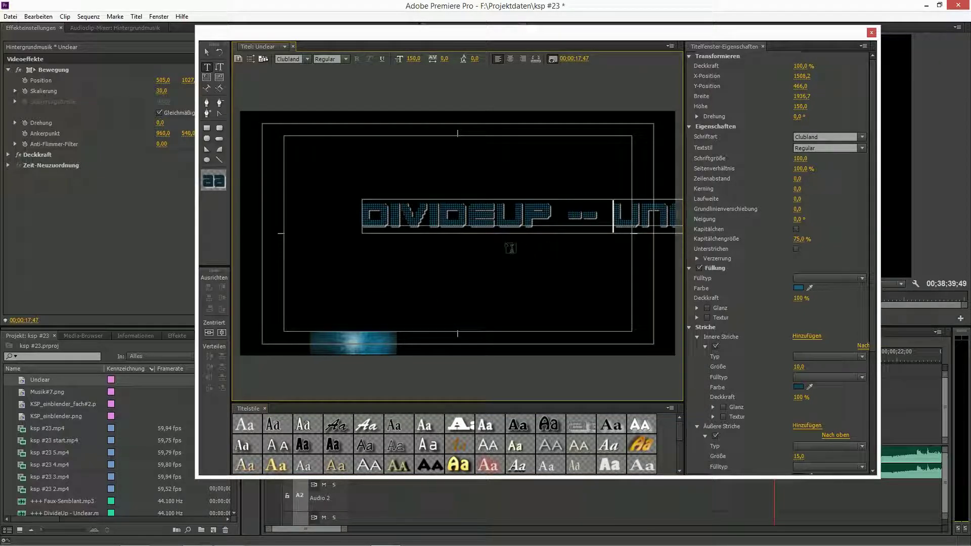
{"action": "left_click", "coordinate": [207, 332]}
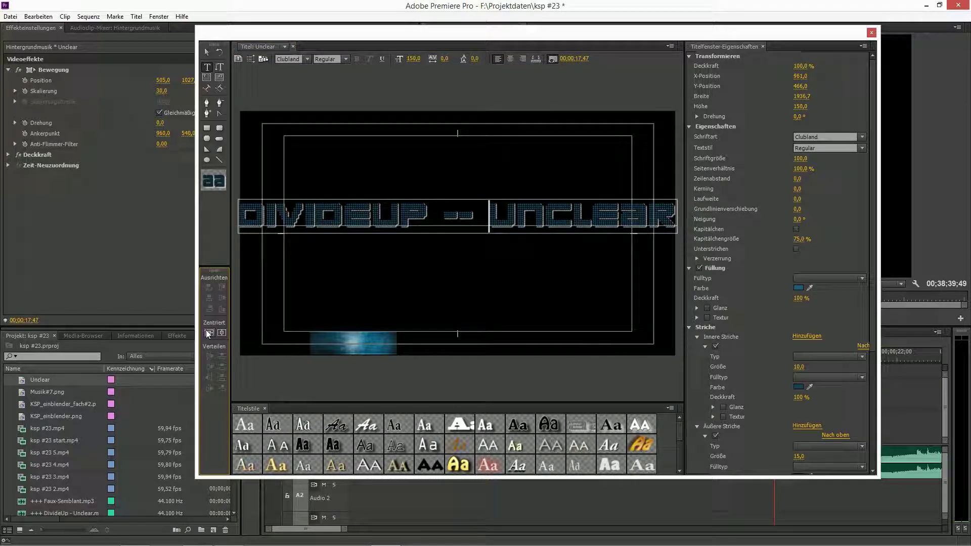
{"action": "left_click", "coordinate": [221, 332]}
Step: Set the title's font size to 50, centre the text in the frame again and close the title
{"action": "left_click", "coordinate": [799, 158]}
{"action": "type", "text": "30"}
{"action": "key", "text": "Return"}
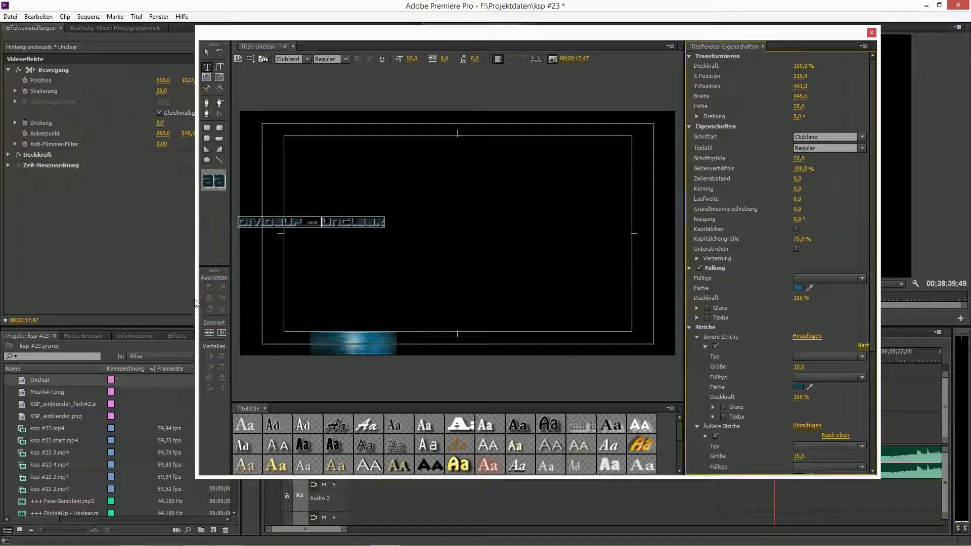
{"action": "left_click", "coordinate": [209, 333]}
{"action": "left_click", "coordinate": [209, 333]}
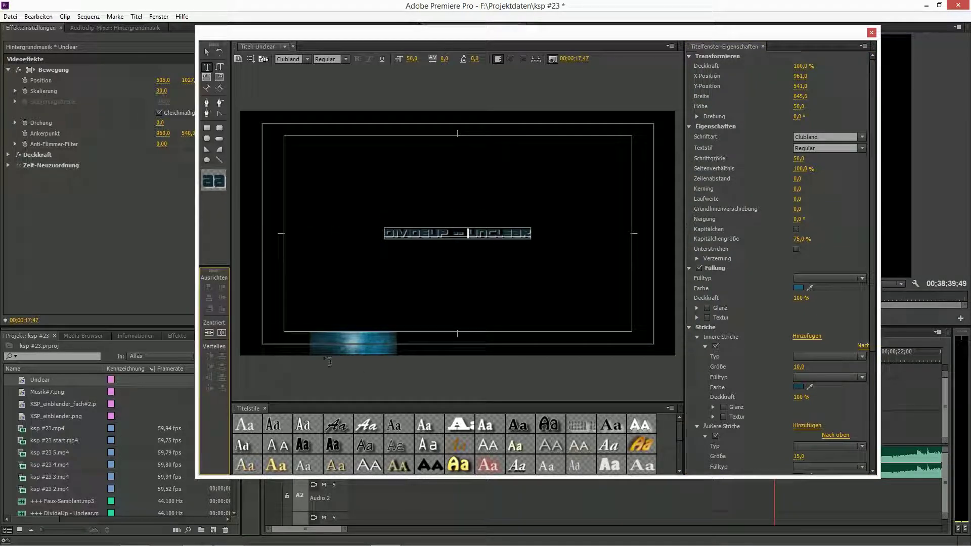
{"action": "left_click", "coordinate": [399, 385]}
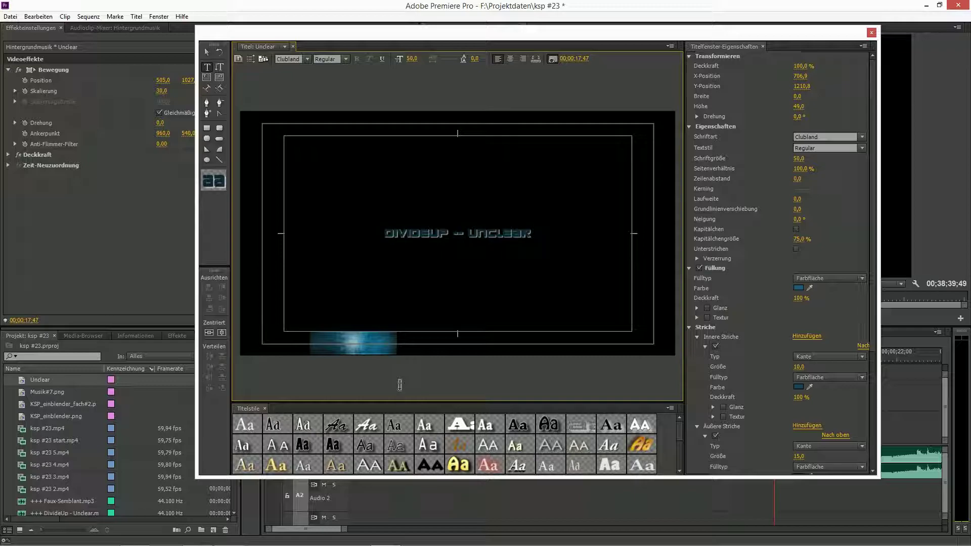
{"action": "left_click", "coordinate": [871, 32]}
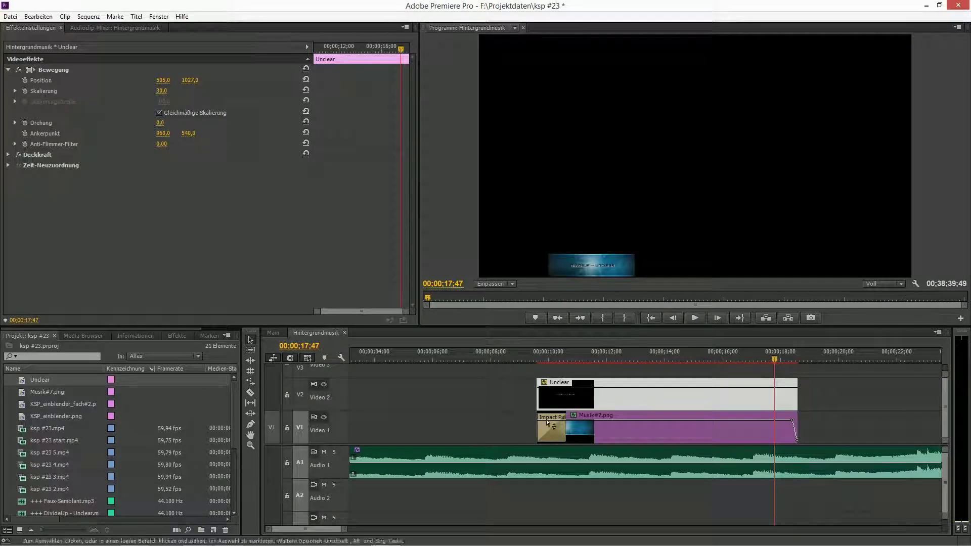
Step: Try the Unclear clip at a scale of 100 and at 50
{"action": "left_click", "coordinate": [163, 93]}
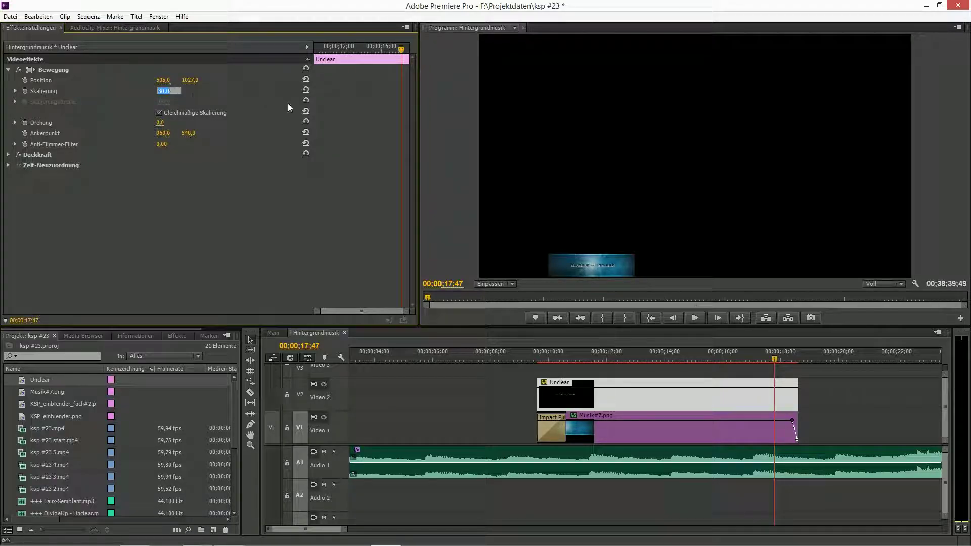
{"action": "type", "text": "100"}
{"action": "key", "text": "Return"}
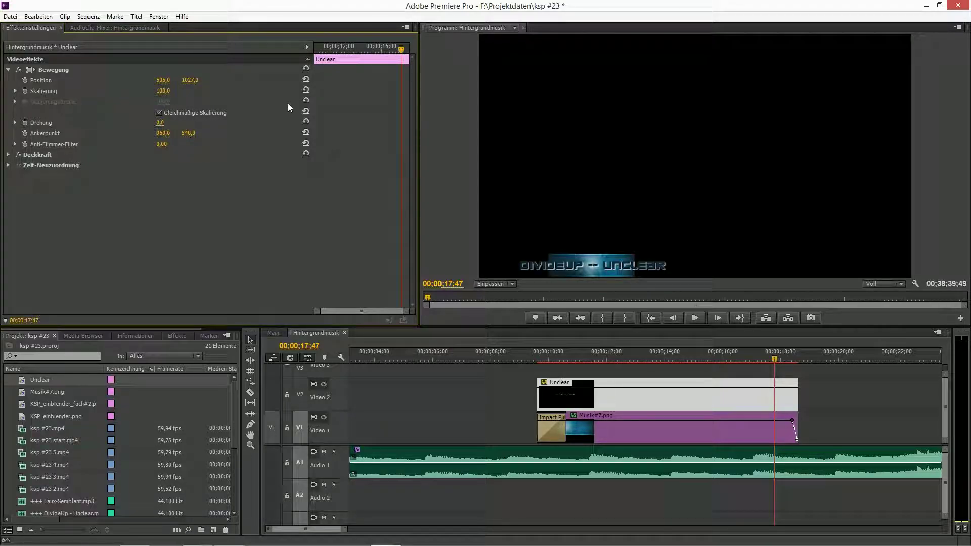
{"action": "left_click", "coordinate": [163, 91]}
{"action": "key", "text": "Return"}
{"action": "mouse_move", "coordinate": [163, 91]}
{"action": "left_mouse_down"}
{"action": "mouse_move", "coordinate": [117, 91]}
{"action": "mouse_move", "coordinate": [169, 91]}
{"action": "left_mouse_up"}
{"action": "left_click", "coordinate": [163, 91]}
{"action": "type", "text": "50"}
{"action": "key", "text": "Return"}
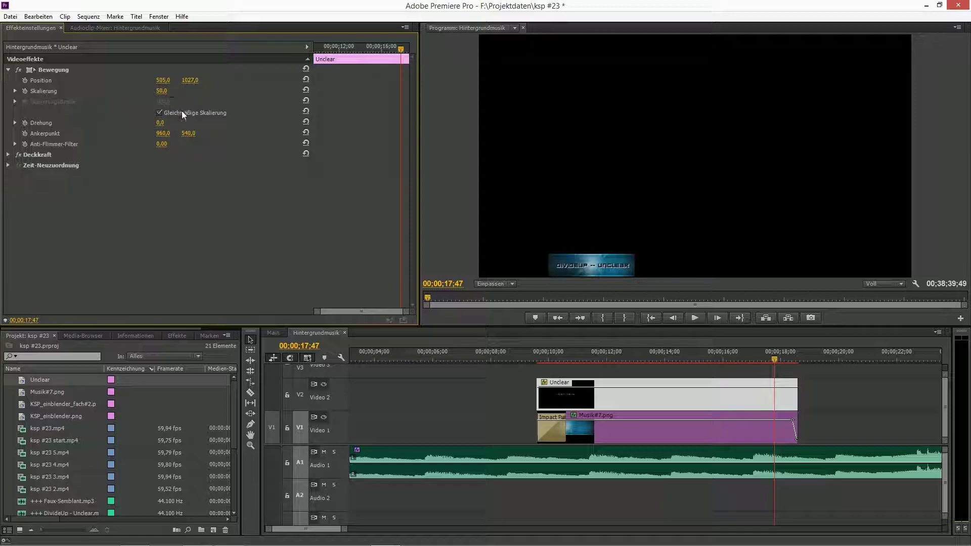
Step: Fine-tune the Unclear clip's scale to 52 and check the one-line credit in the enlarged program preview
{"action": "left_click", "coordinate": [165, 91]}
{"action": "type", "text": "51"}
{"action": "key", "text": "Return"}
{"action": "left_click", "coordinate": [168, 91]}
{"action": "type", "text": "52"}
{"action": "key", "text": "Return"}
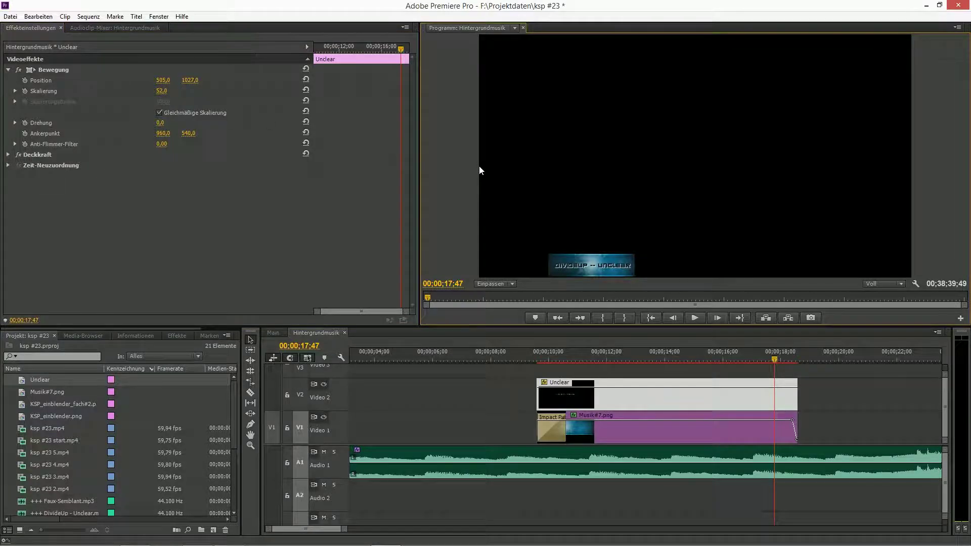
{"action": "key", "text": "grave"}
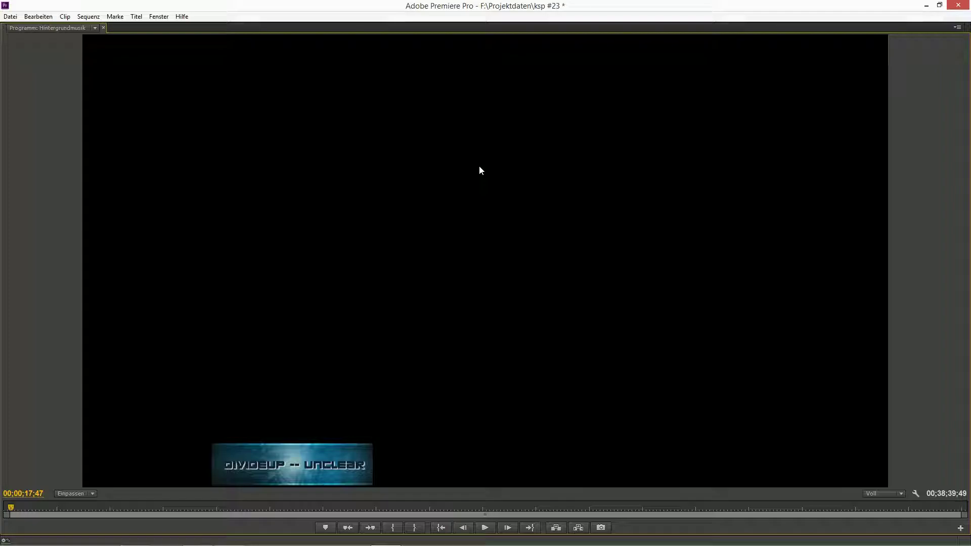
{"action": "key", "text": "grave"}
{"action": "key", "text": "grave"}
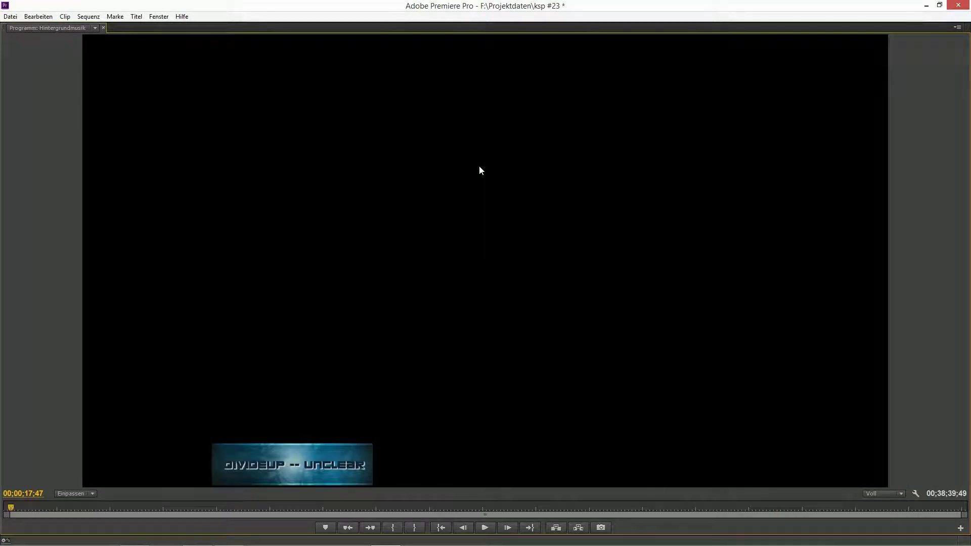
{"action": "key", "text": "grave"}
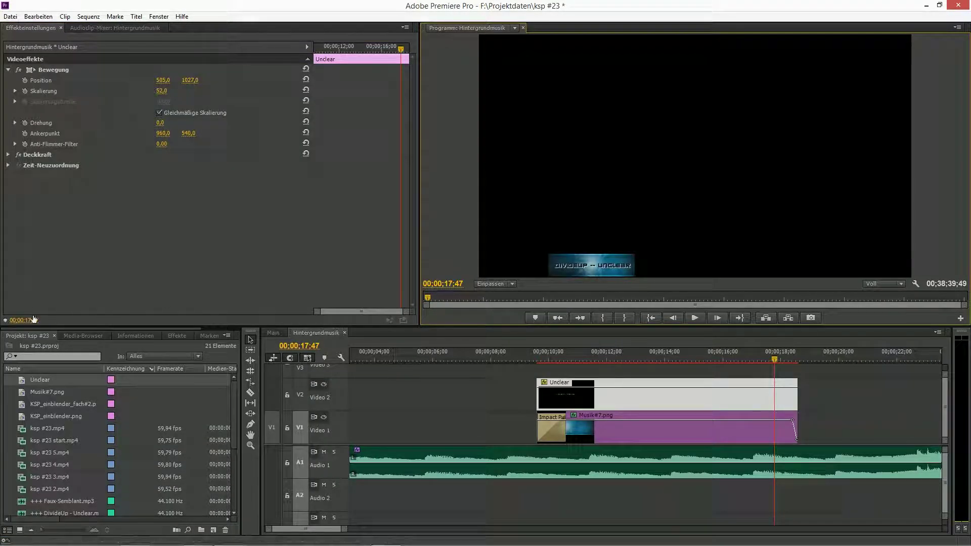
Step: Reopen the Unclear title and change its fill to a brighter blue, around 177FAC
{"action": "double_click", "coordinate": [20, 380]}
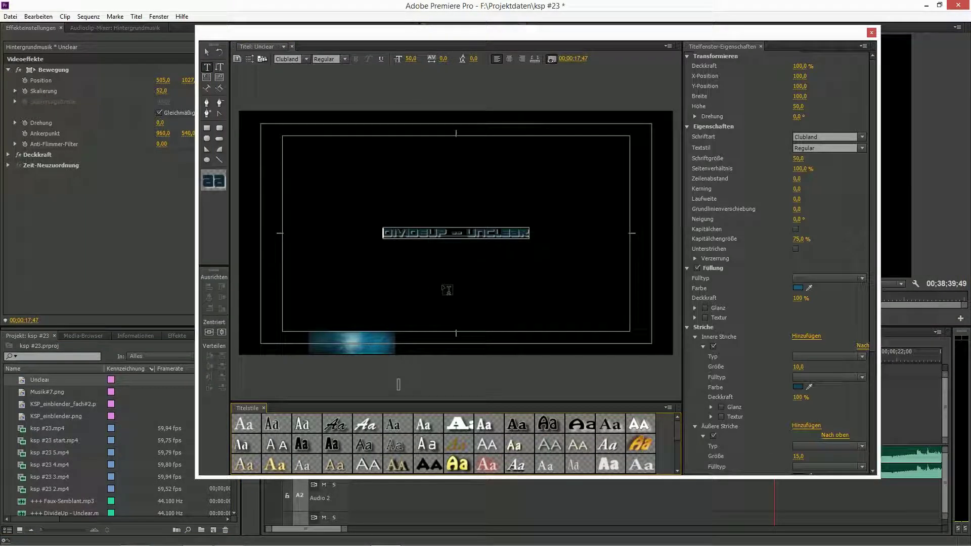
{"action": "left_click", "coordinate": [797, 288]}
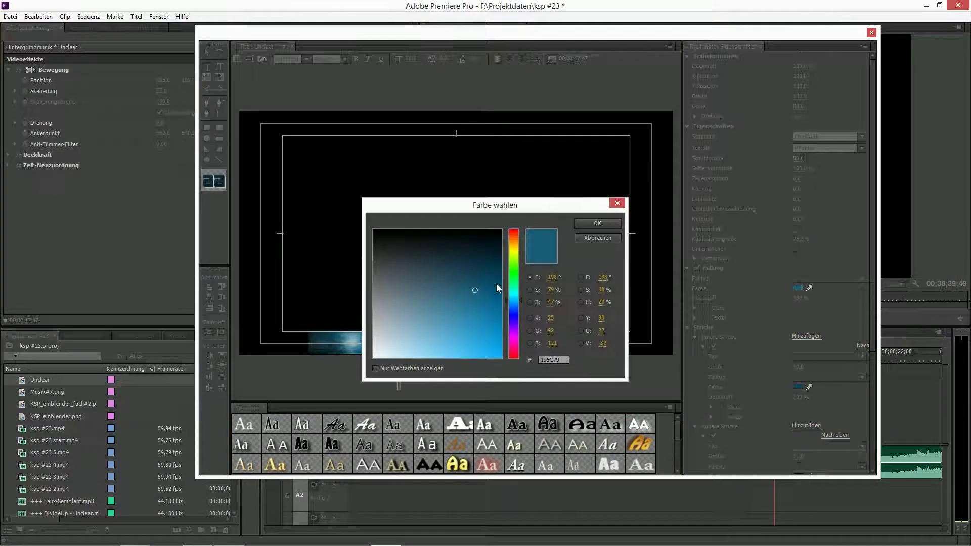
{"action": "left_click_drag", "start_coordinate": [477, 296], "coordinate": [485, 317]}
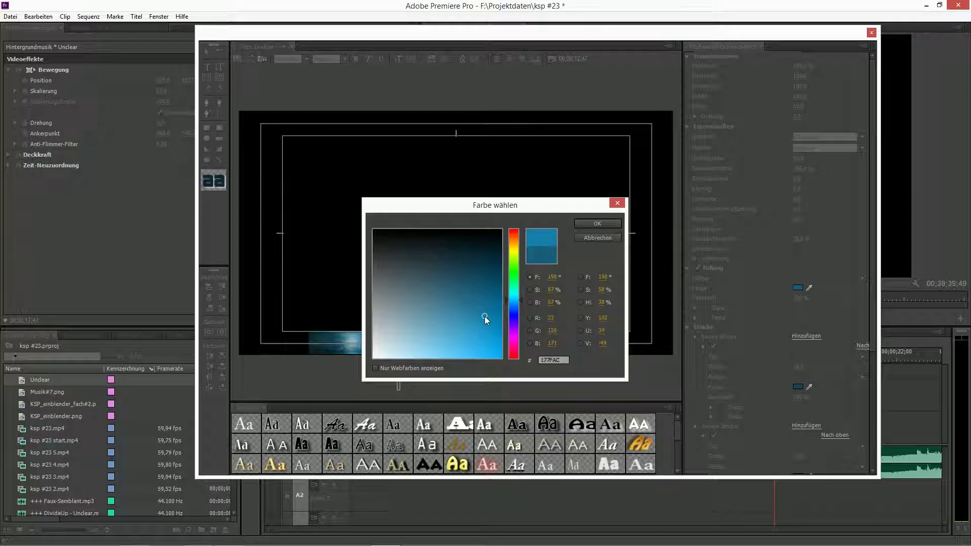
{"action": "left_click", "coordinate": [601, 223]}
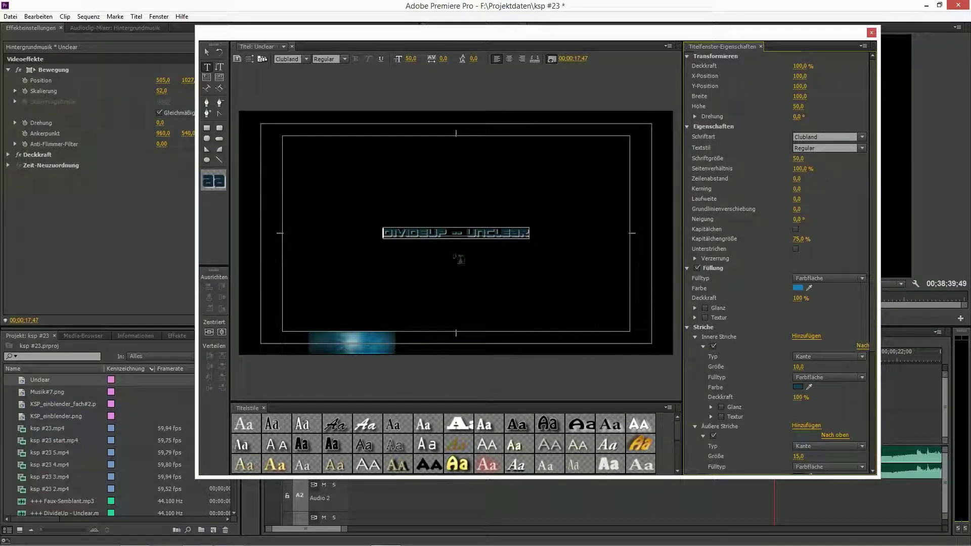
{"action": "left_click", "coordinate": [404, 234]}
{"action": "left_click_drag", "start_coordinate": [385, 233], "coordinate": [397, 233]}
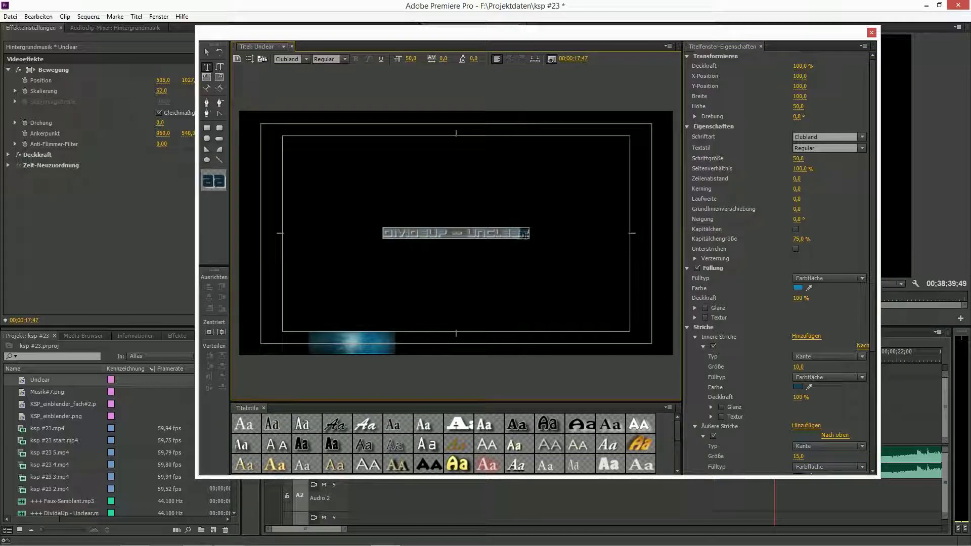
{"action": "left_click", "coordinate": [797, 288]}
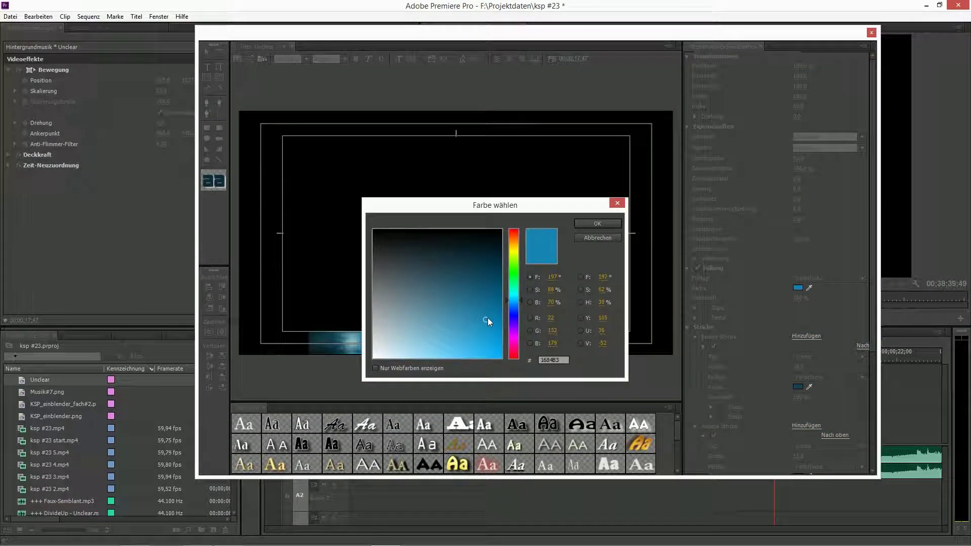
{"action": "left_click", "coordinate": [619, 236]}
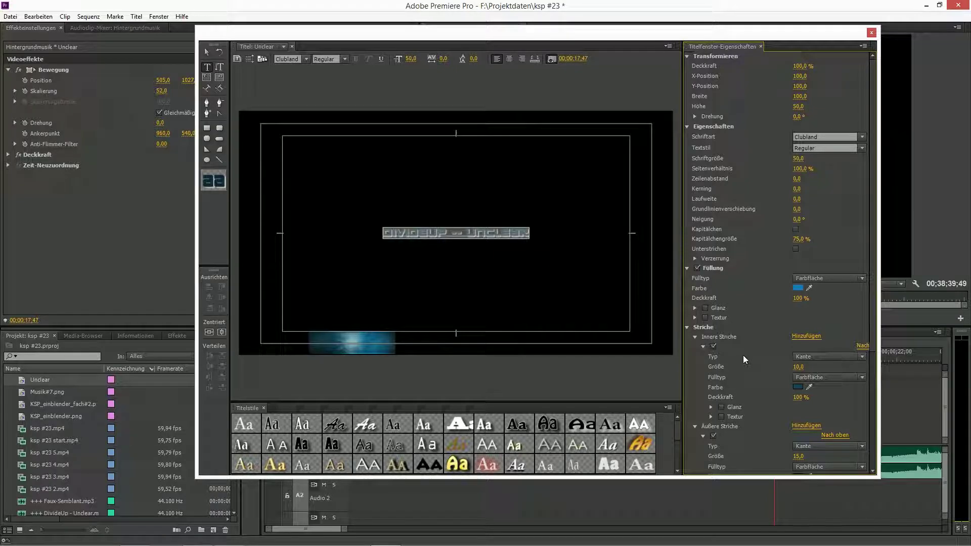
Step: Turn off the title text's inner stroke and delete the inner stroke entry
{"action": "left_click", "coordinate": [713, 347]}
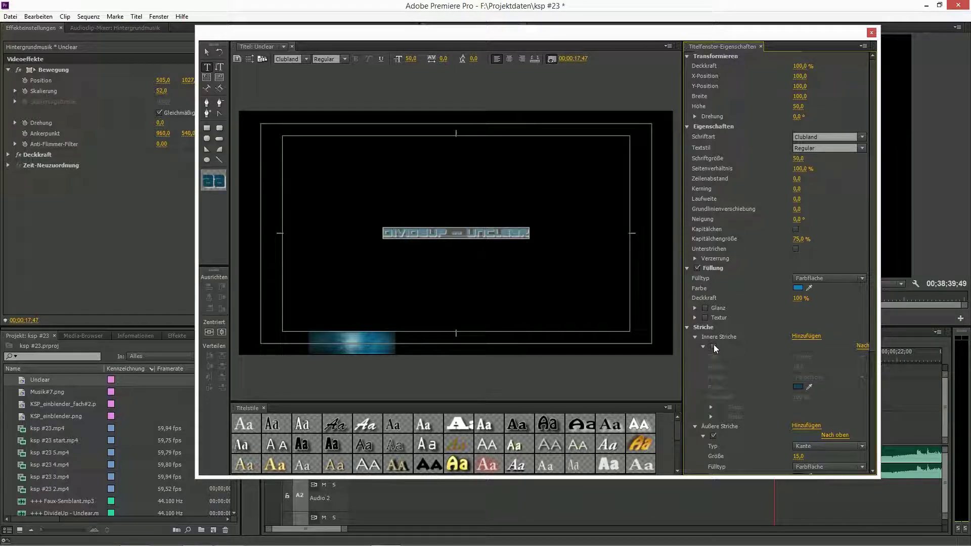
{"action": "left_click", "coordinate": [630, 369]}
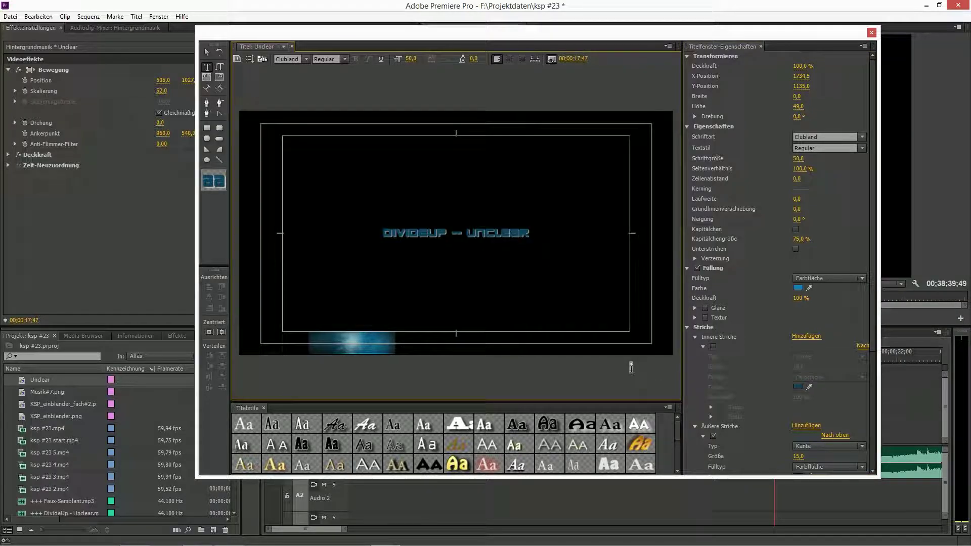
{"action": "left_click", "coordinate": [694, 336]}
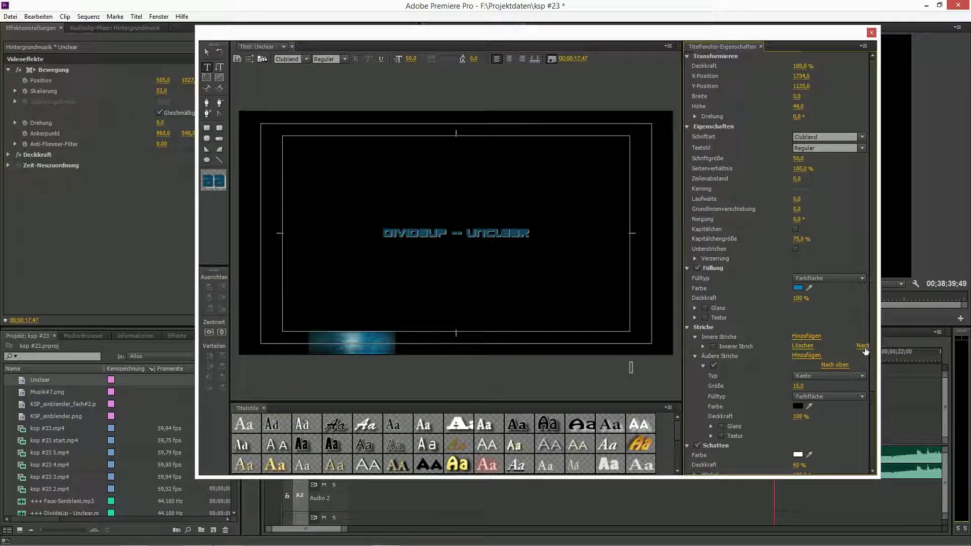
{"action": "left_click", "coordinate": [802, 345]}
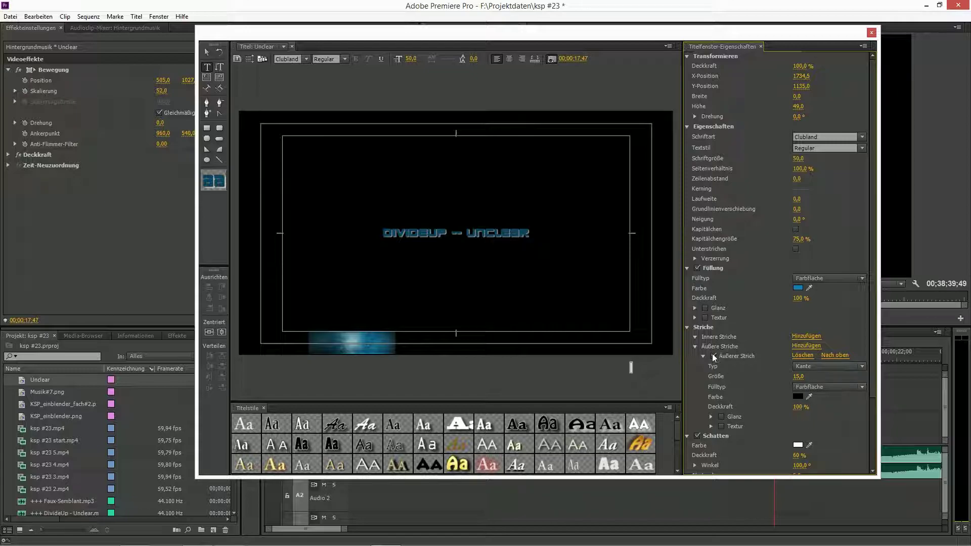
Step: Select the whole DivideUp -- Unclear text and change its fill to a lighter, brighter blue
{"action": "left_click", "coordinate": [797, 287]}
{"action": "left_click_drag", "start_coordinate": [493, 318], "coordinate": [498, 349]}
{"action": "left_click", "coordinate": [597, 223]}
{"action": "left_click", "coordinate": [448, 236]}
{"action": "left_click_drag", "start_coordinate": [385, 233], "coordinate": [522, 239]}
{"action": "left_click", "coordinate": [797, 288]}
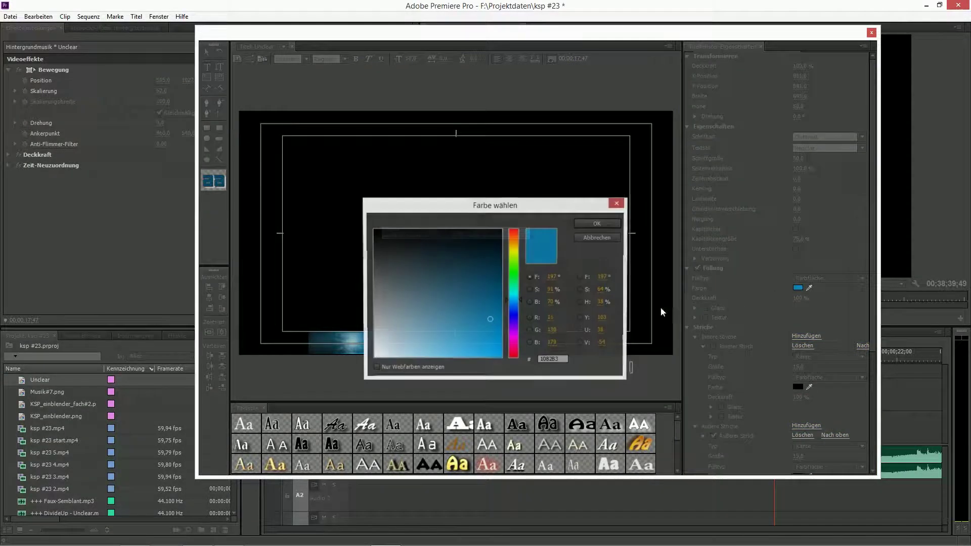
{"action": "left_click", "coordinate": [491, 336]}
{"action": "left_click", "coordinate": [597, 224]}
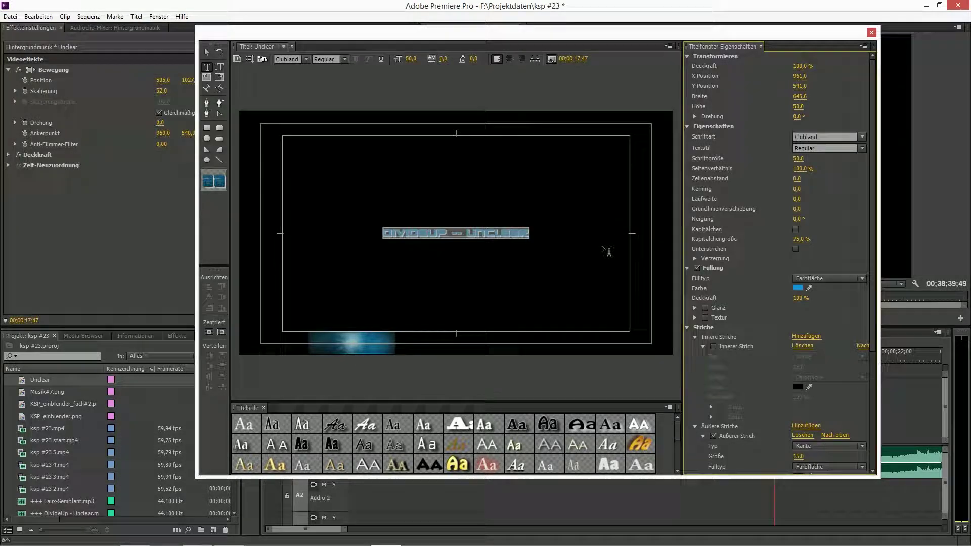
{"action": "left_click", "coordinate": [635, 372]}
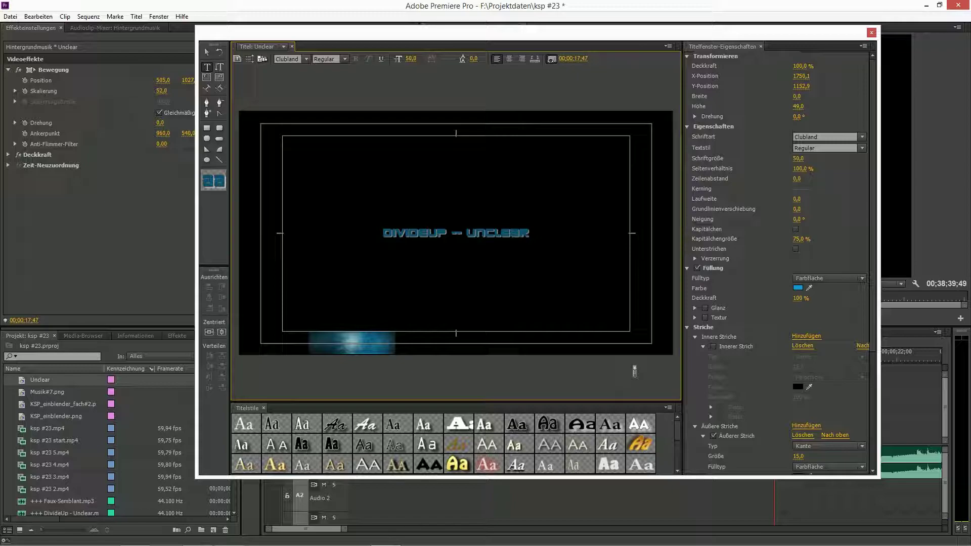
Step: Close the title and check the recoloured credit on the blue graphic in the enlarged program preview
{"action": "key", "text": "ctrl+w"}
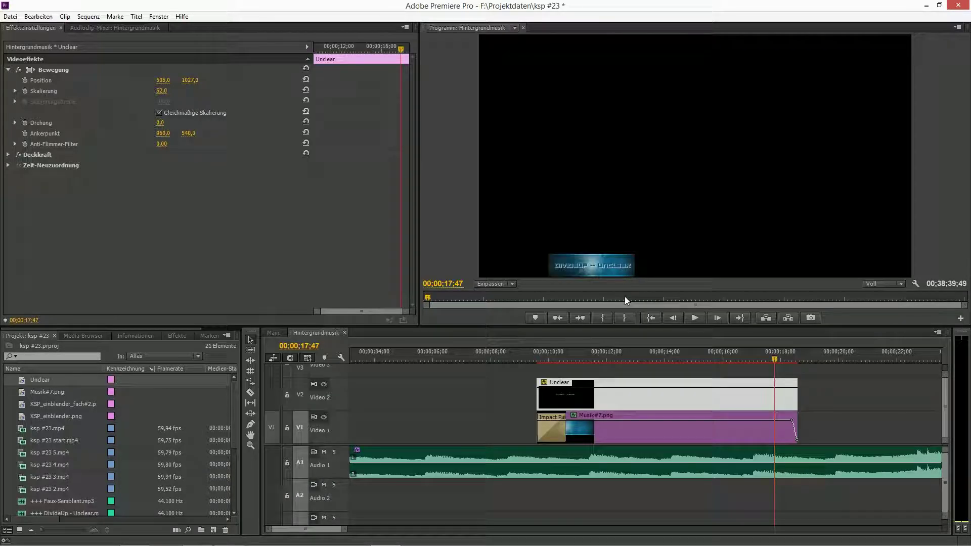
{"action": "left_click", "coordinate": [447, 241]}
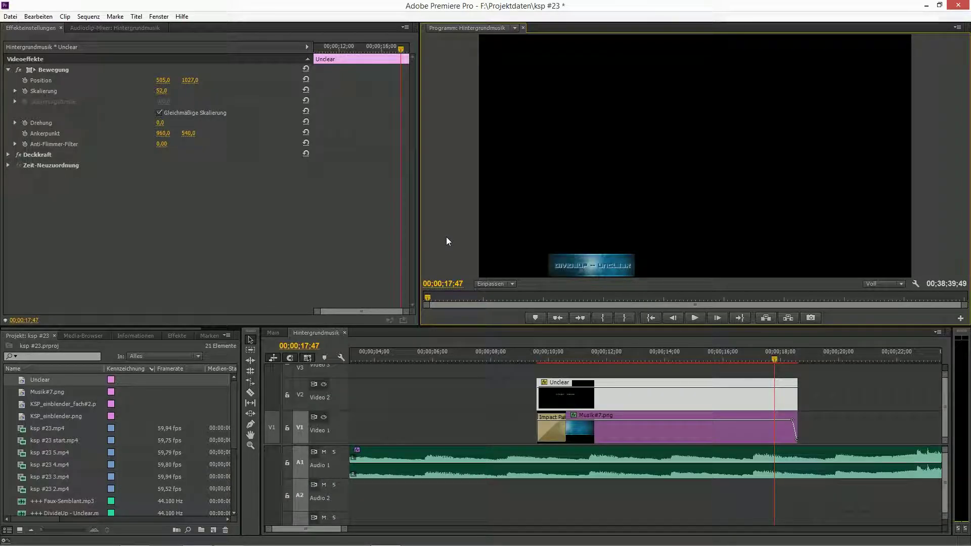
{"action": "key", "text": "grave"}
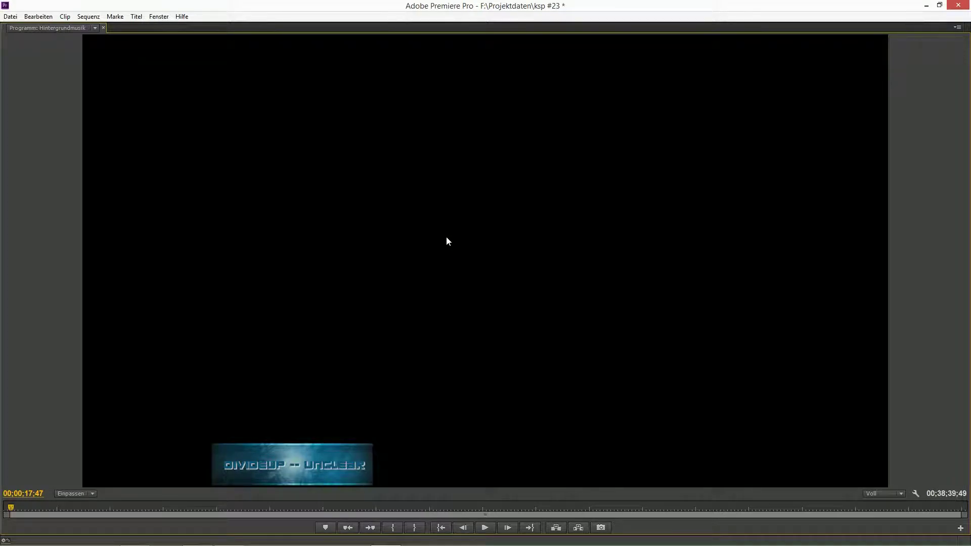
{"action": "key", "text": "grave"}
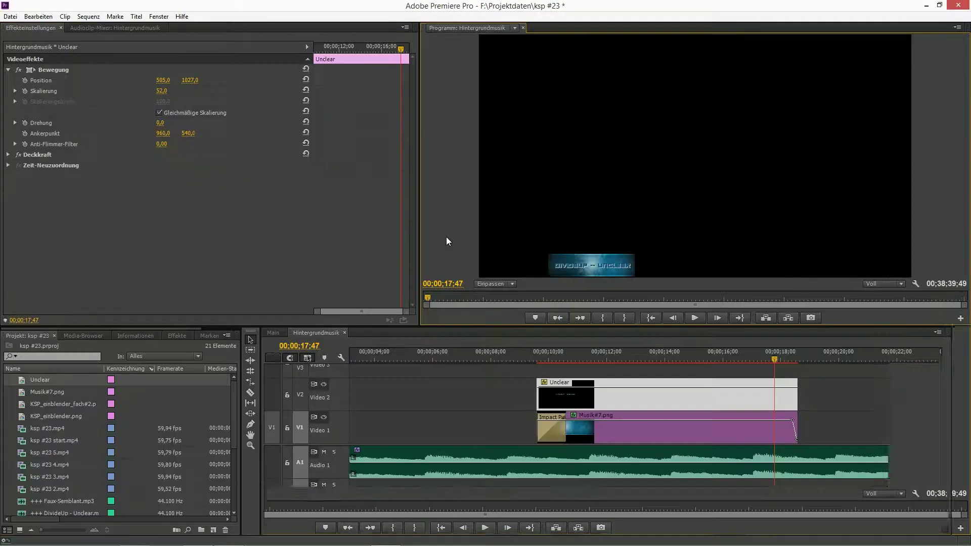
Step: Render the Hintergrundmusik sequence's preview and start playing it from the beginning
{"action": "key", "text": "Return"}
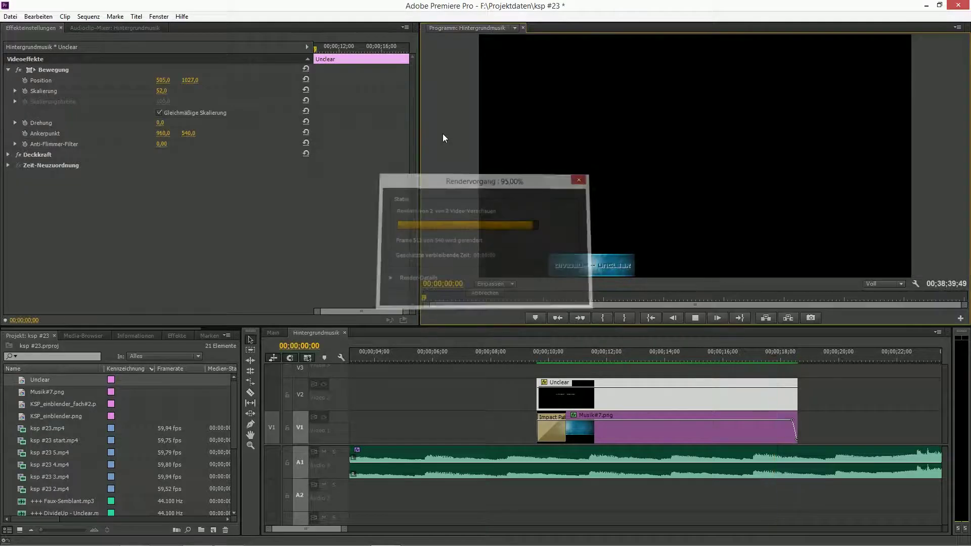
{"action": "key", "text": "grave"}
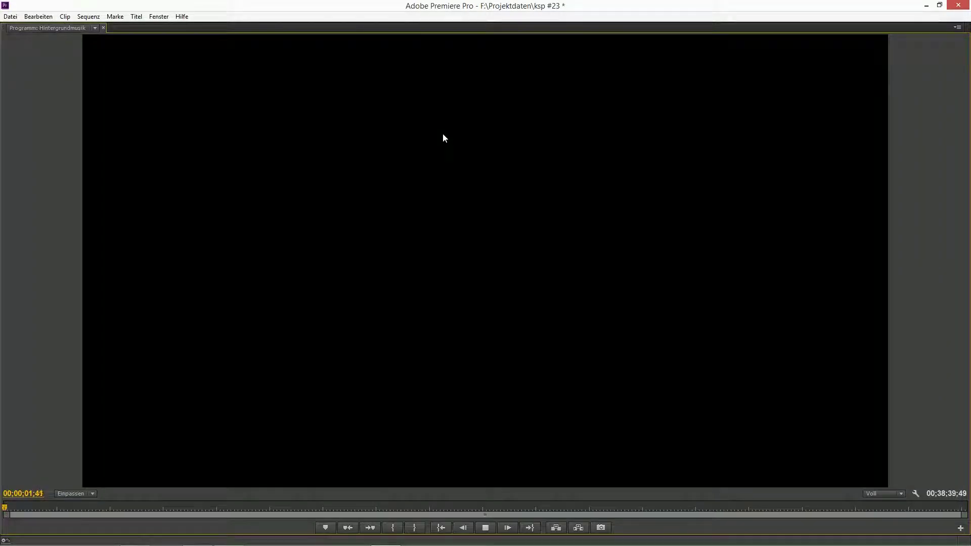
{"action": "key", "text": "grave"}
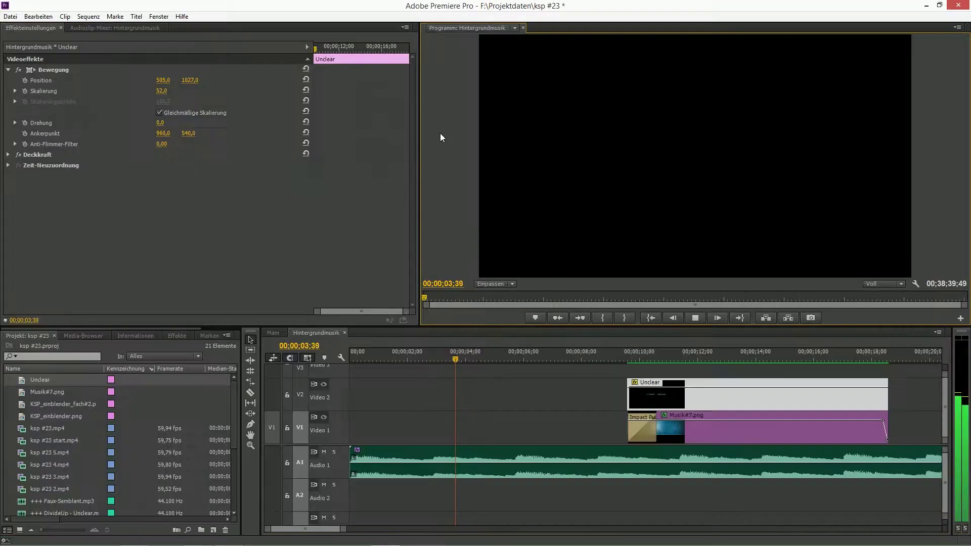
Step: Play the Main sequence from the start in the enlarged preview to check the credit over the game footage
{"action": "left_click", "coordinate": [272, 332]}
{"action": "key", "text": "space"}
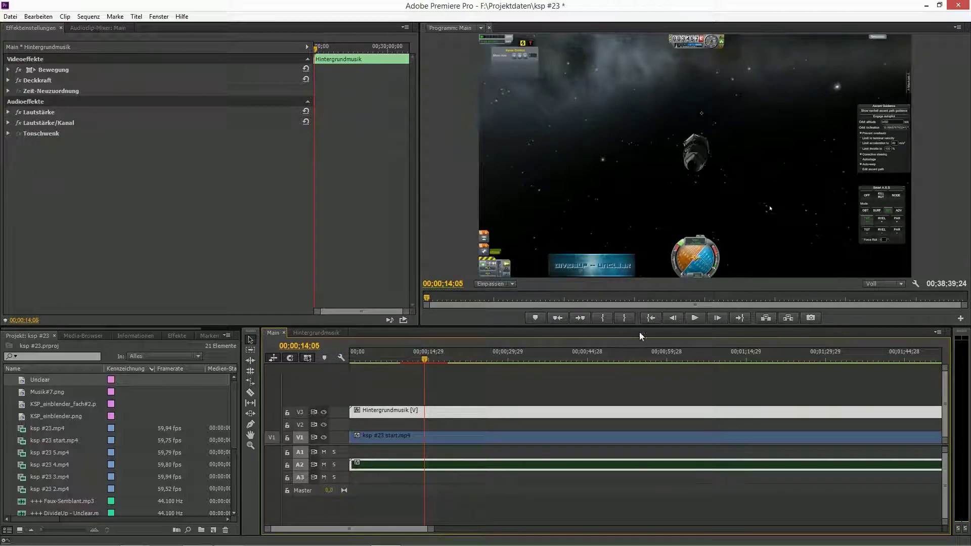
{"action": "left_click", "coordinate": [650, 317]}
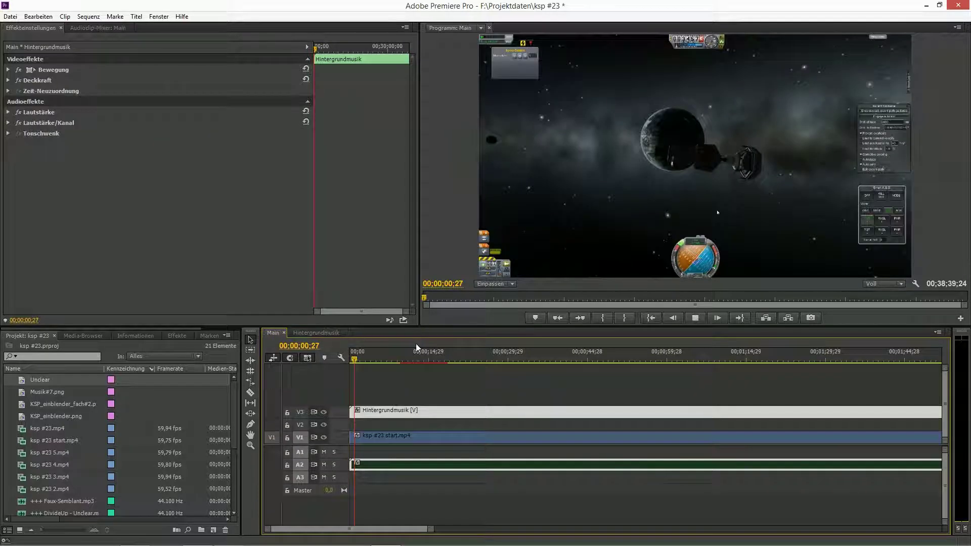
{"action": "left_click", "coordinate": [456, 254]}
{"action": "key", "text": "grave"}
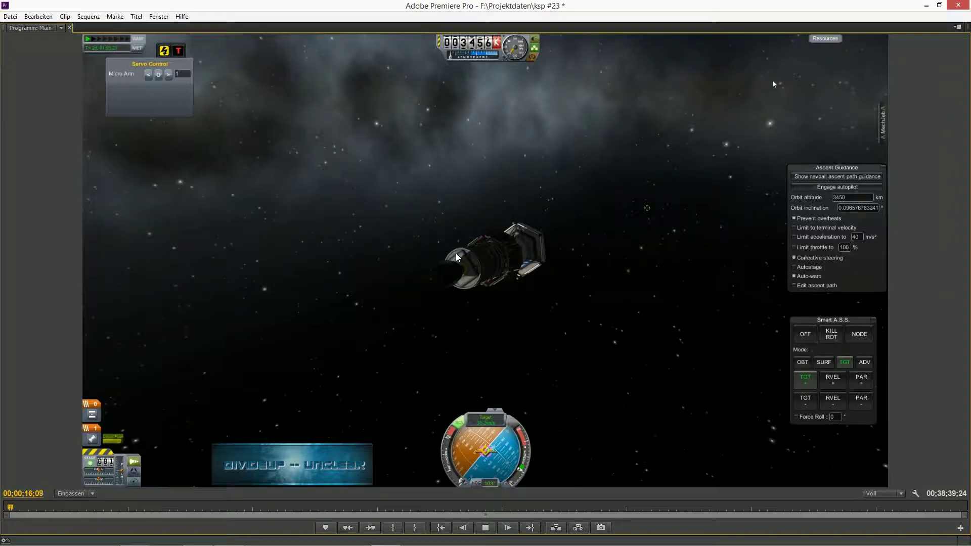
{"action": "key", "text": "grave"}
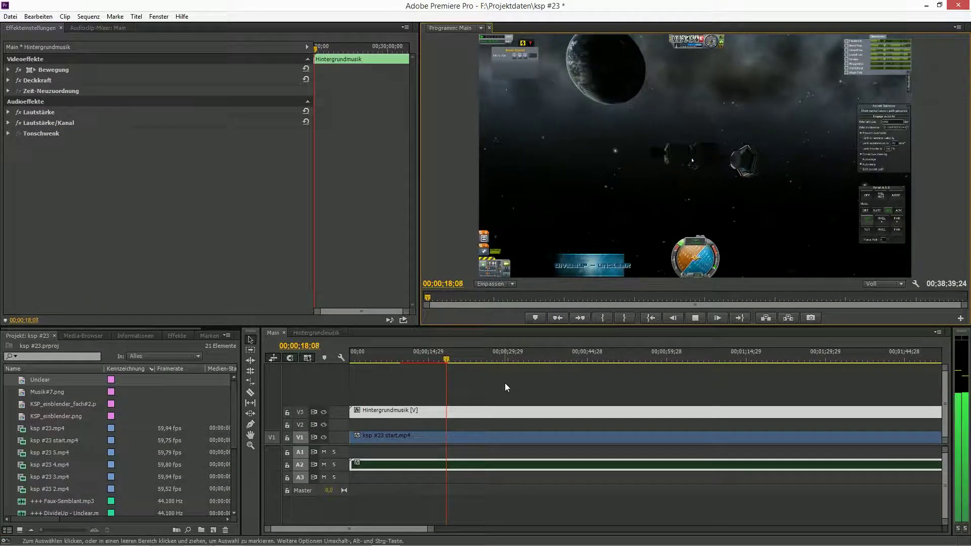
Step: Return to the Hintergrundmusik sequence and play the credit from about 00;00;09;47 in the enlarged preview
{"action": "left_click", "coordinate": [309, 333]}
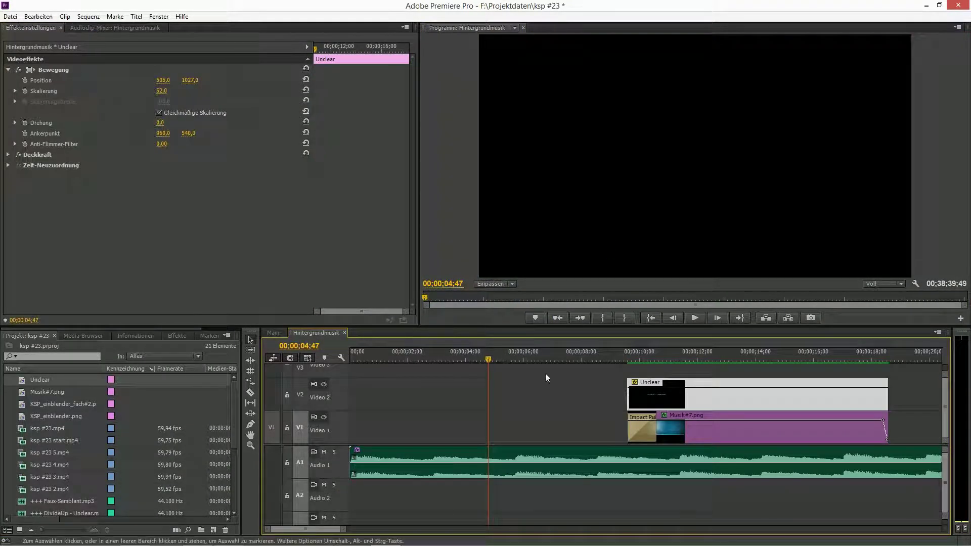
{"action": "left_click", "coordinate": [691, 360]}
{"action": "left_click_drag", "start_coordinate": [693, 360], "coordinate": [633, 359]}
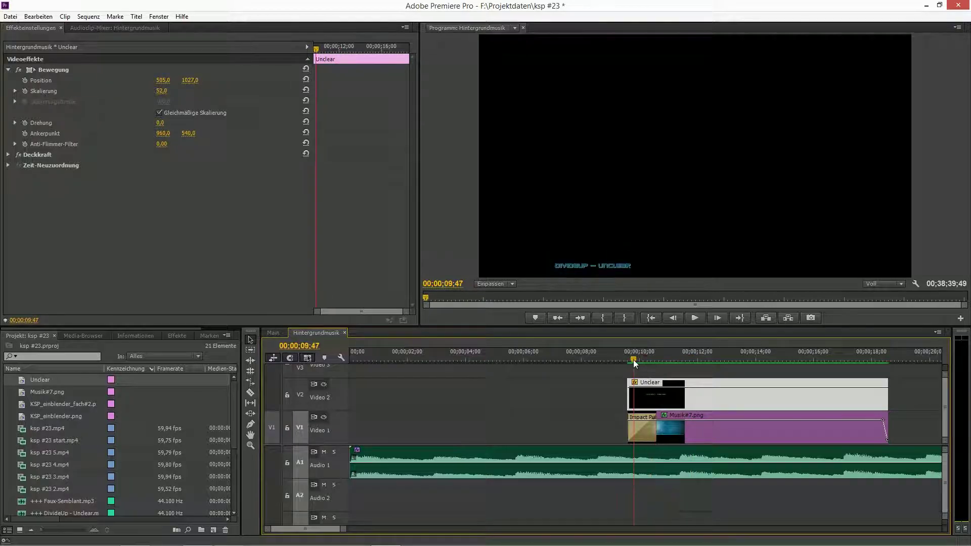
{"action": "left_click", "coordinate": [466, 249]}
{"action": "key", "text": "space"}
{"action": "key", "text": "grave"}
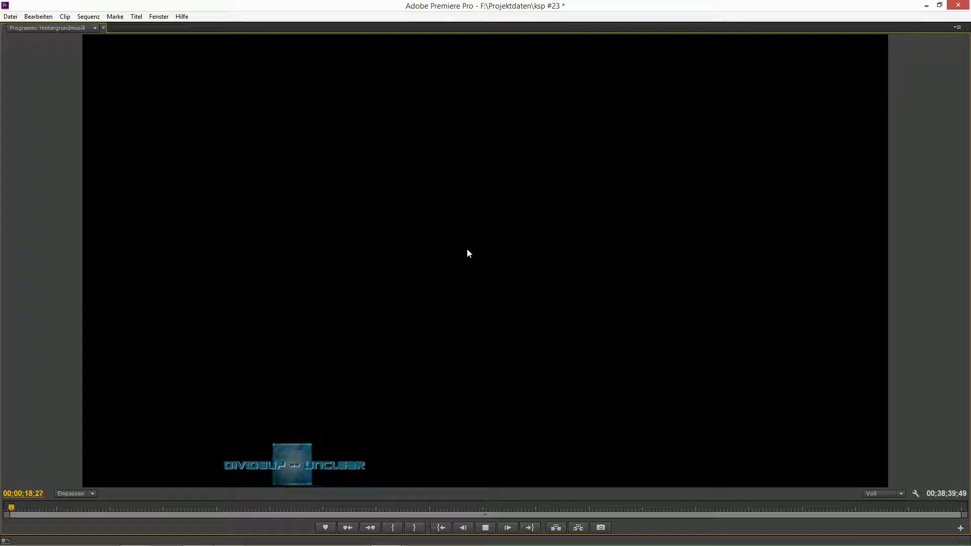
{"action": "key", "text": "grave"}
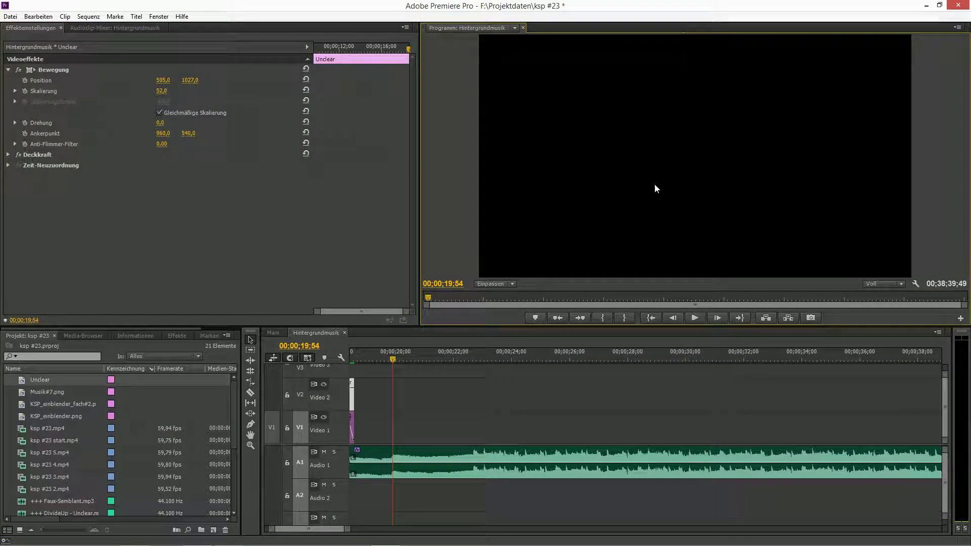
Step: Reopen the Unclear title and set its outer stroke colour to white, FFFFFF
{"action": "left_click_drag", "start_coordinate": [339, 529], "coordinate": [332, 531]}
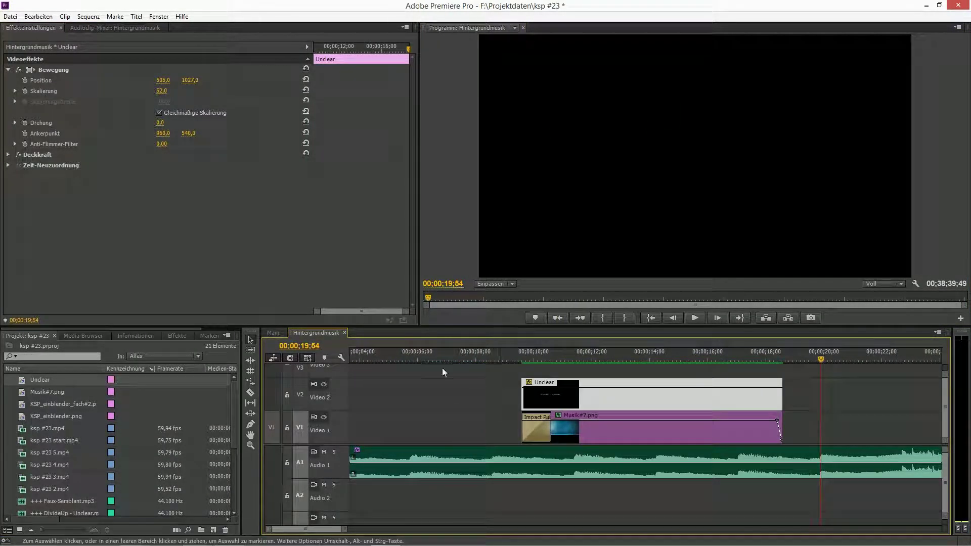
{"action": "double_click", "coordinate": [20, 380]}
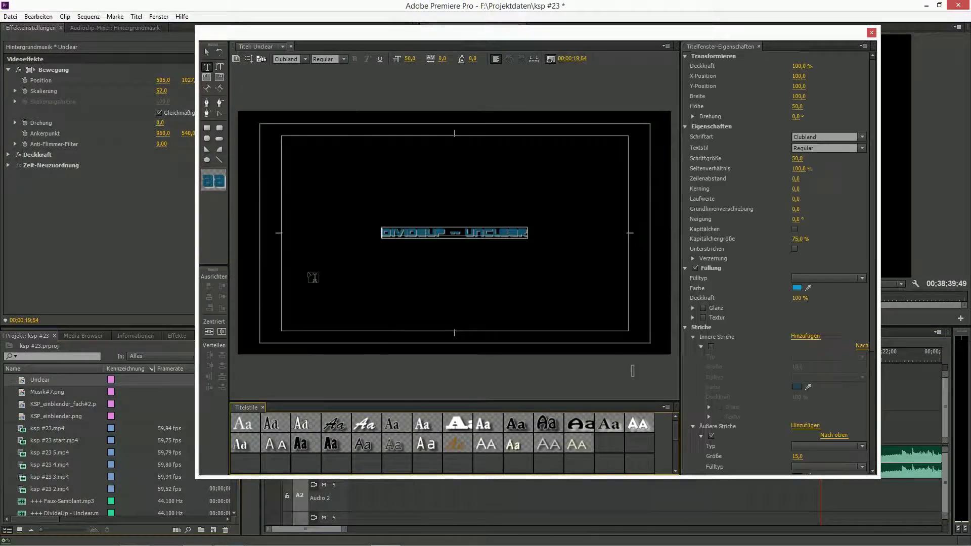
{"action": "scroll", "coordinate": [760, 341], "scroll_direction": "down", "scroll_amount": 3}
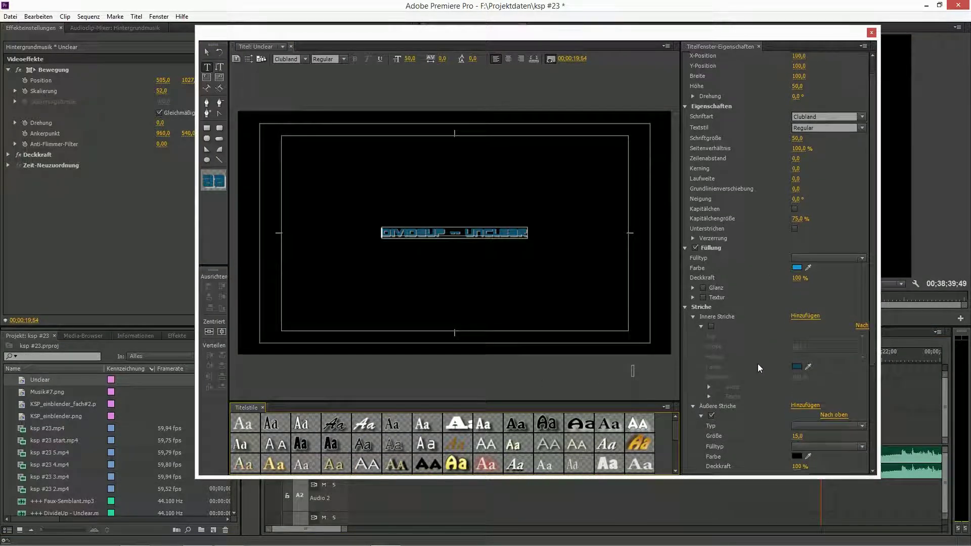
{"action": "scroll", "coordinate": [758, 349], "scroll_direction": "down", "scroll_amount": 2}
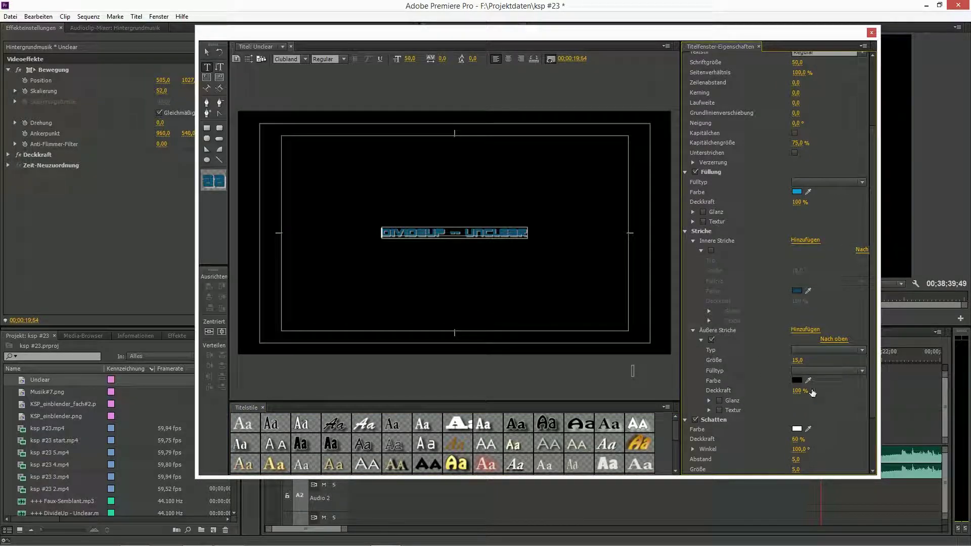
{"action": "left_click", "coordinate": [796, 381]}
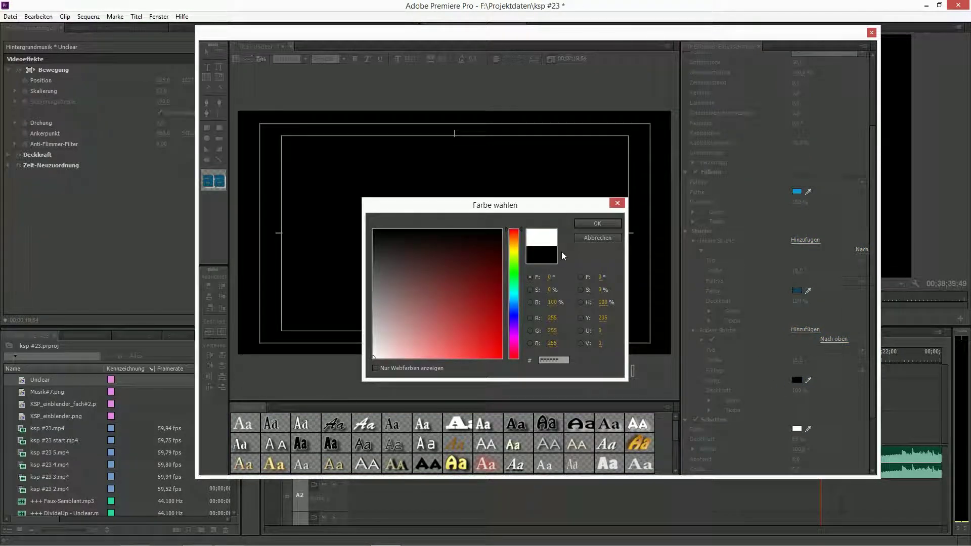
{"action": "left_click", "coordinate": [597, 223]}
{"action": "left_click", "coordinate": [603, 372]}
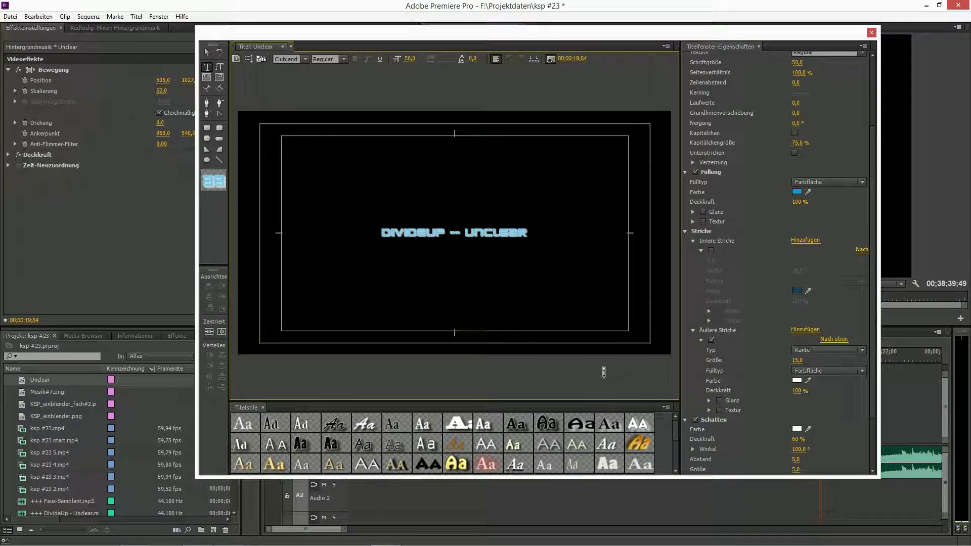
Step: Try adding a second outer stroke without selecting the text, with the first stroke black and the second white at size 15
{"action": "left_click", "coordinate": [792, 330]}
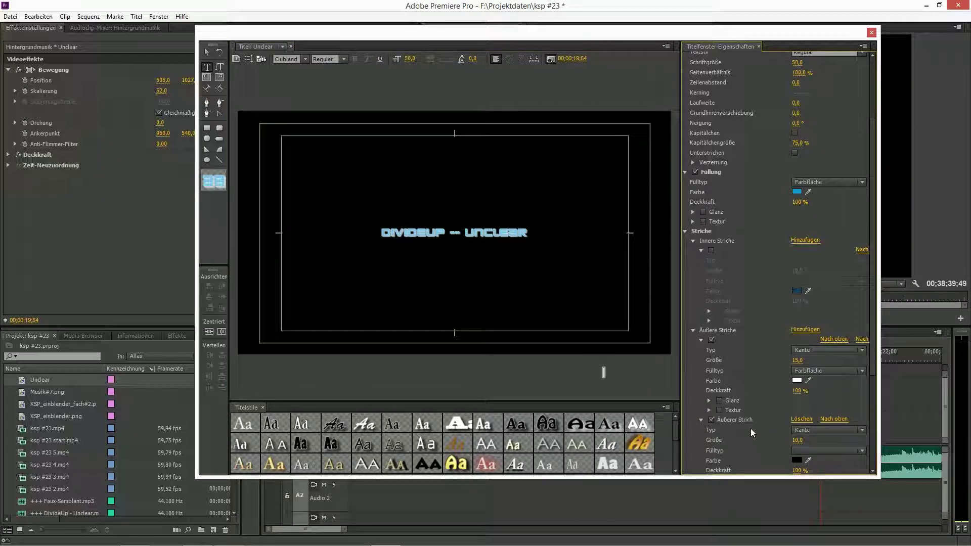
{"action": "left_click", "coordinate": [829, 420]}
{"action": "left_click", "coordinate": [797, 361]}
{"action": "type", "text": "15"}
{"action": "key", "text": "Return"}
Step: Select the credit text in the Unclear title and add a second outer stroke to it
{"action": "left_click", "coordinate": [207, 52]}
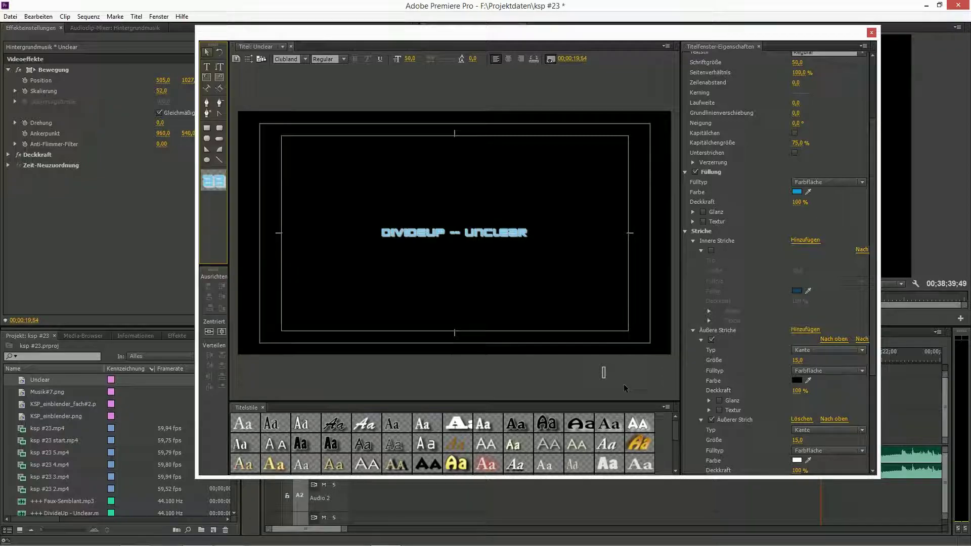
{"action": "key", "text": "ctrl+a"}
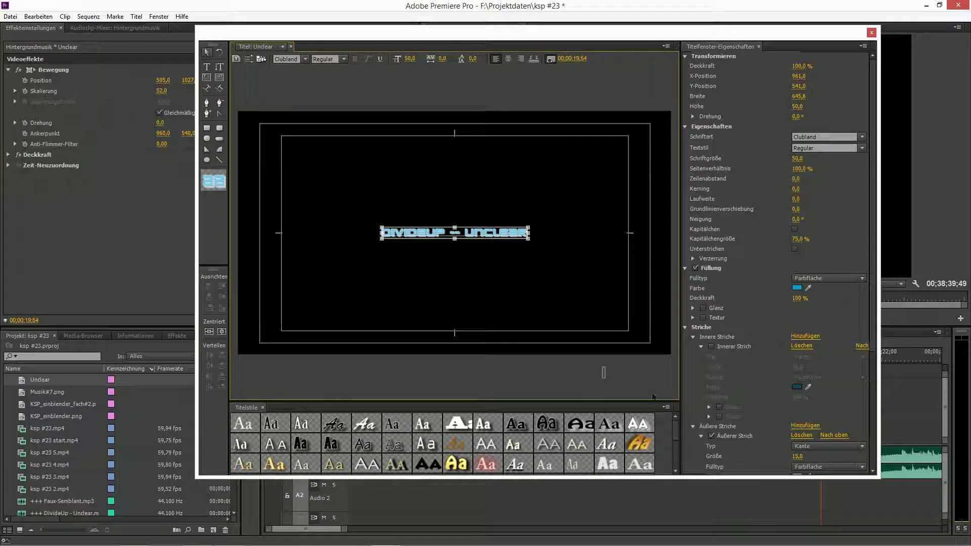
{"action": "scroll", "coordinate": [781, 377], "scroll_direction": "down", "scroll_amount": 3}
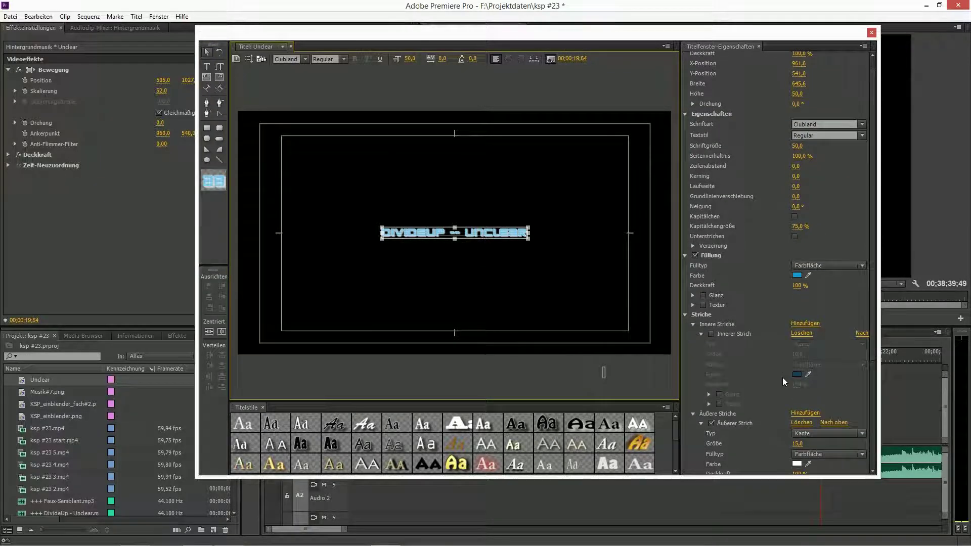
{"action": "scroll", "coordinate": [863, 421], "scroll_direction": "down", "scroll_amount": 10}
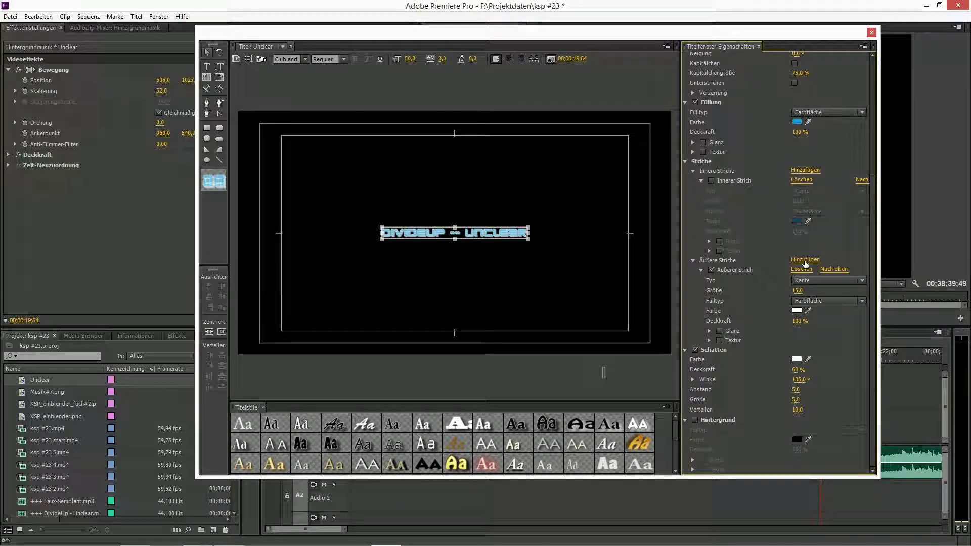
{"action": "left_click", "coordinate": [805, 260]}
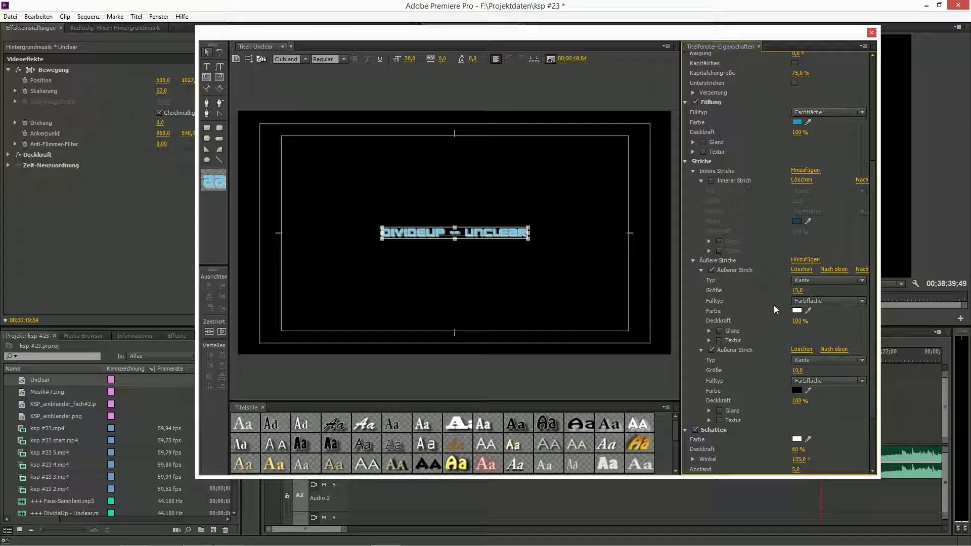
Step: Set the first outer stroke's colour to black, 000000, and its size to 5
{"action": "left_click", "coordinate": [797, 310]}
{"action": "left_click", "coordinate": [439, 234]}
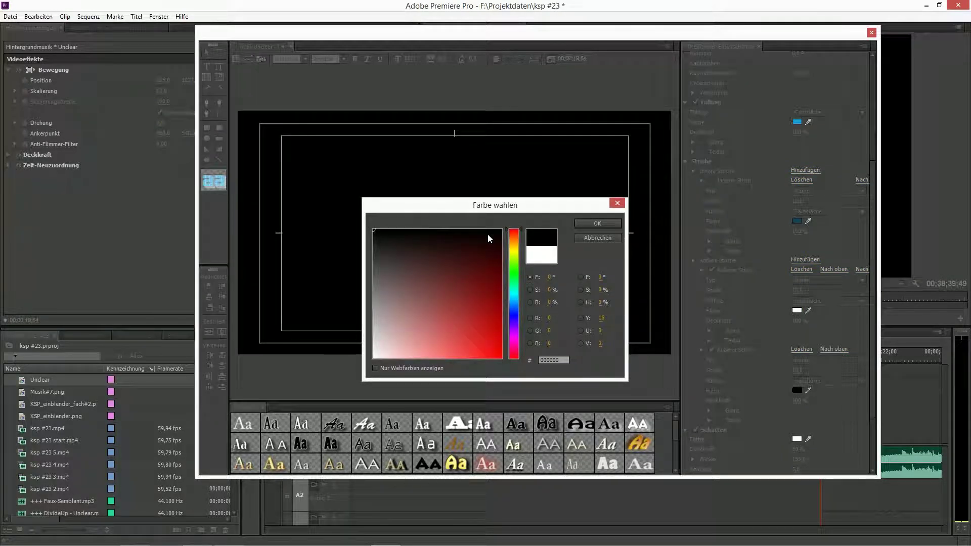
{"action": "left_click", "coordinate": [597, 223]}
{"action": "left_click", "coordinate": [797, 290]}
{"action": "type", "text": "5"}
{"action": "key", "text": "Return"}
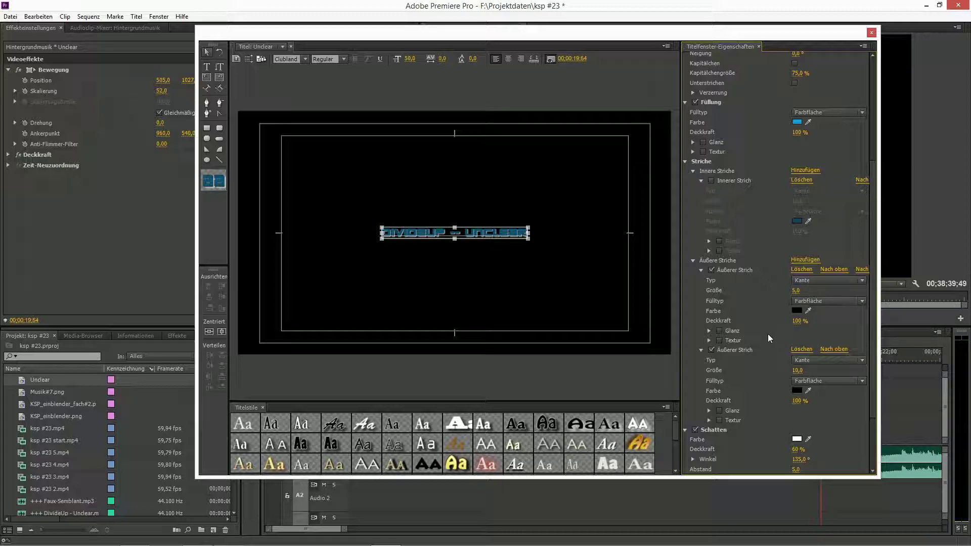
Step: Set the second outer stroke's colour to white, FFFFFF, and its size to 15, then deselect the text
{"action": "left_click", "coordinate": [797, 390]}
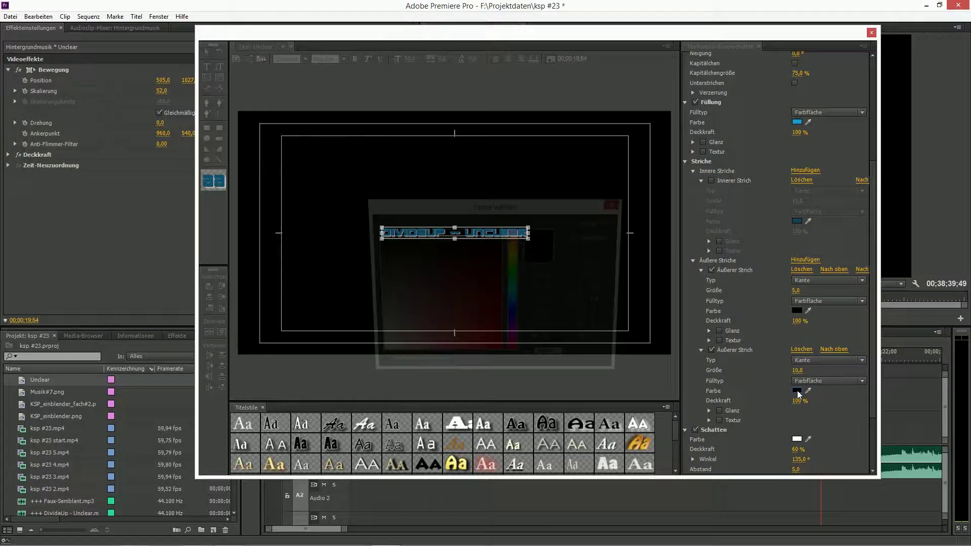
{"action": "left_click", "coordinate": [389, 354]}
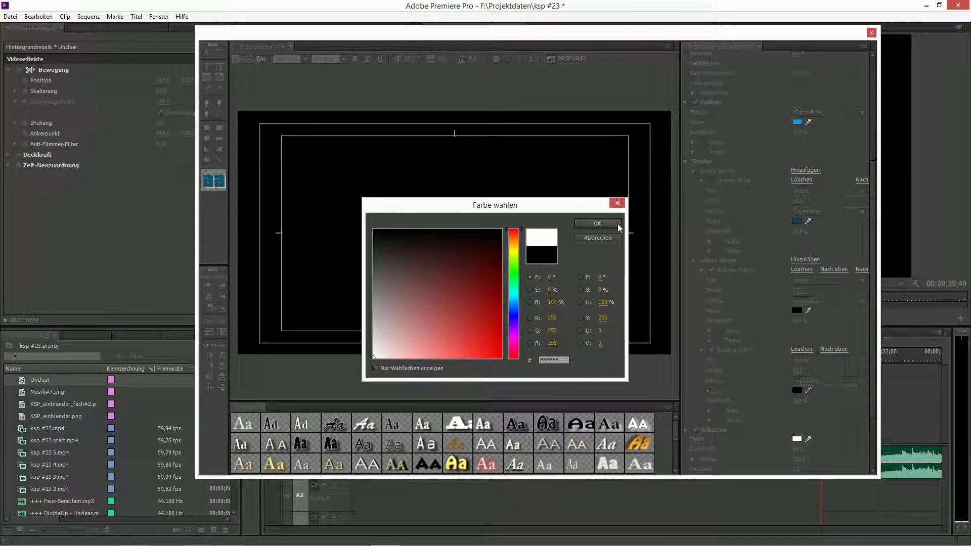
{"action": "left_click", "coordinate": [619, 224]}
{"action": "left_click", "coordinate": [798, 370]}
{"action": "type", "text": "15"}
{"action": "key", "text": "Return"}
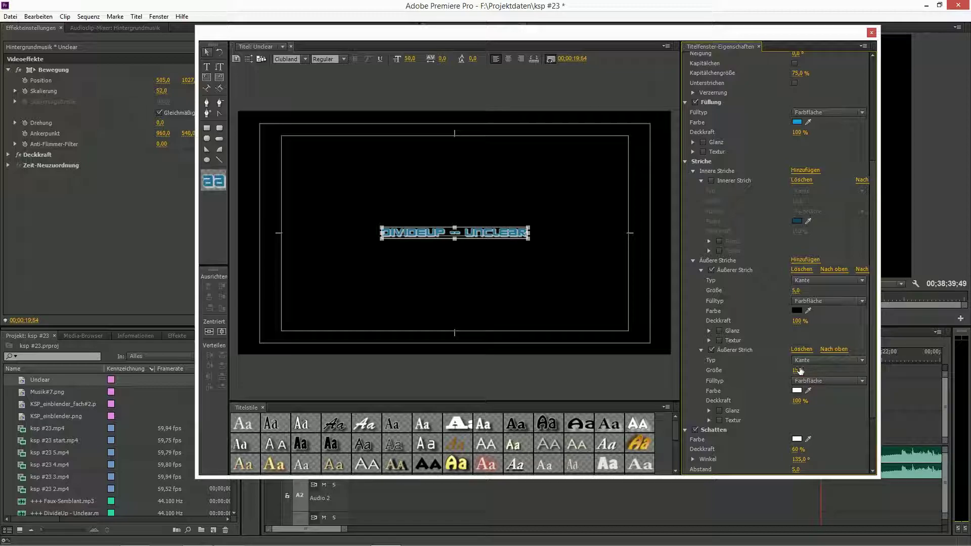
{"action": "left_click", "coordinate": [632, 368]}
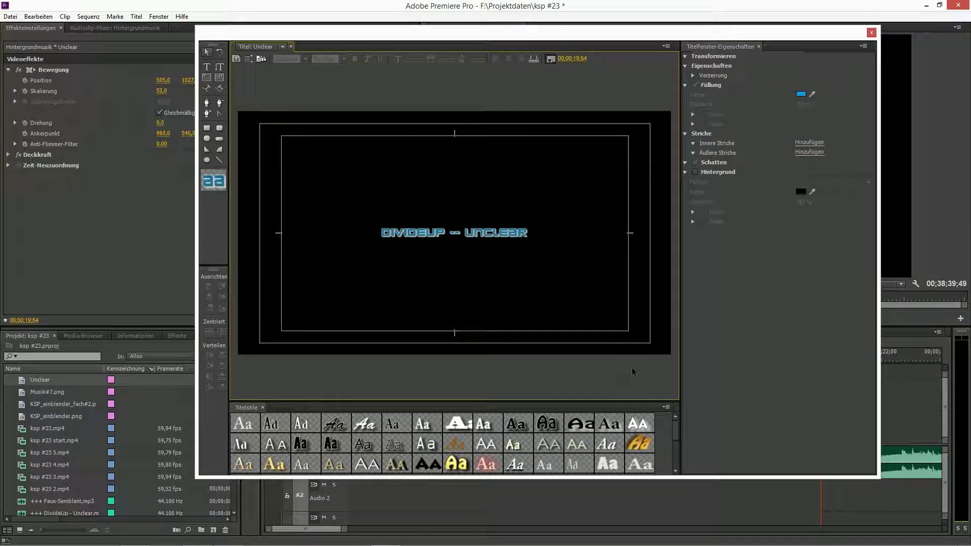
Step: Reselect the credit text and sample the inner stroke's dark blue as its shadow colour
{"action": "left_click", "coordinate": [504, 233]}
{"action": "left_click_drag", "start_coordinate": [874, 312], "coordinate": [879, 399]}
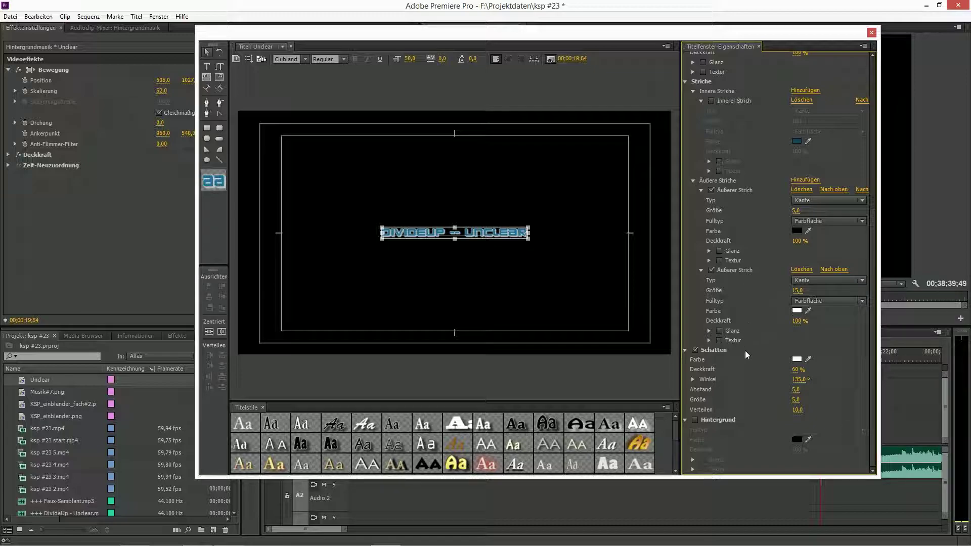
{"action": "left_click_drag", "start_coordinate": [810, 358], "coordinate": [800, 135]}
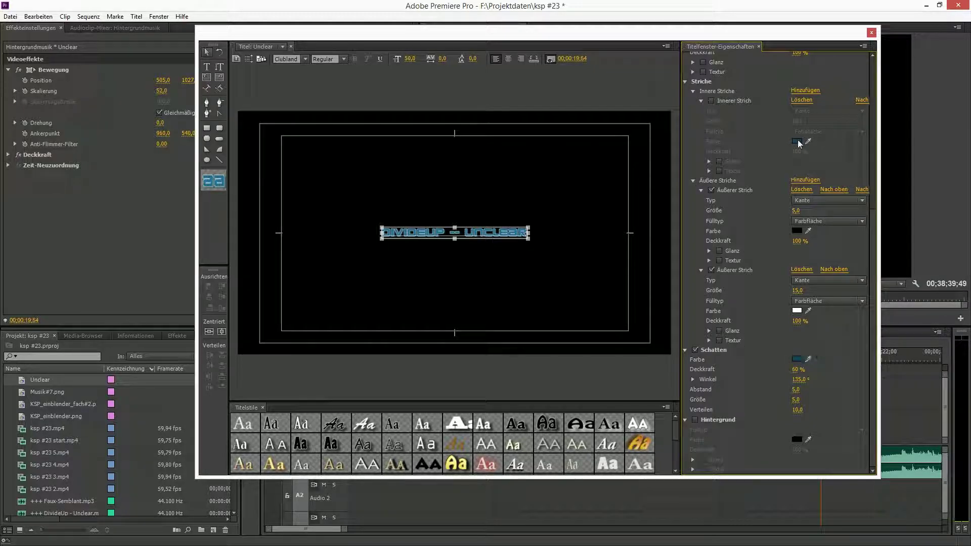
{"action": "left_click", "coordinate": [575, 365]}
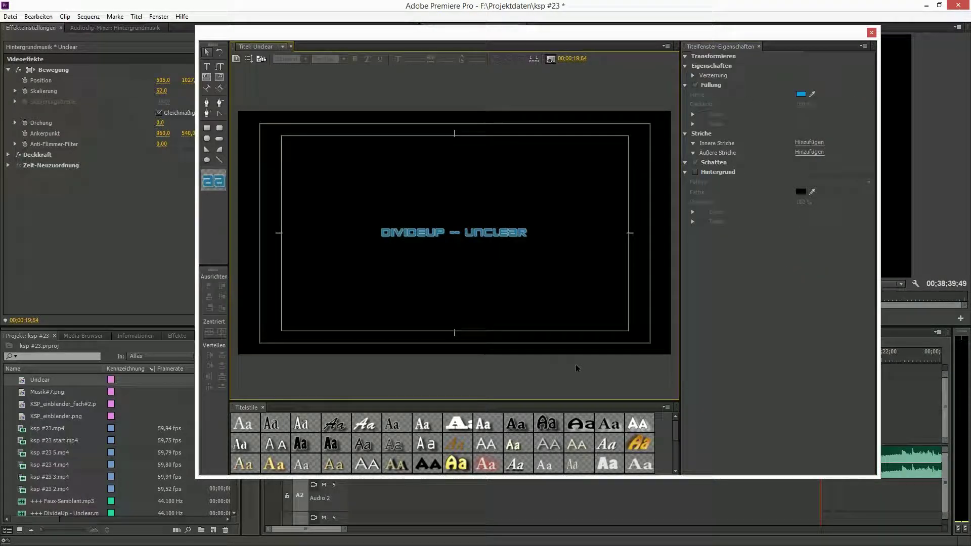
Step: Close the title and play the credit from 00;00;10;24 in the enlarged preview
{"action": "left_click", "coordinate": [871, 32]}
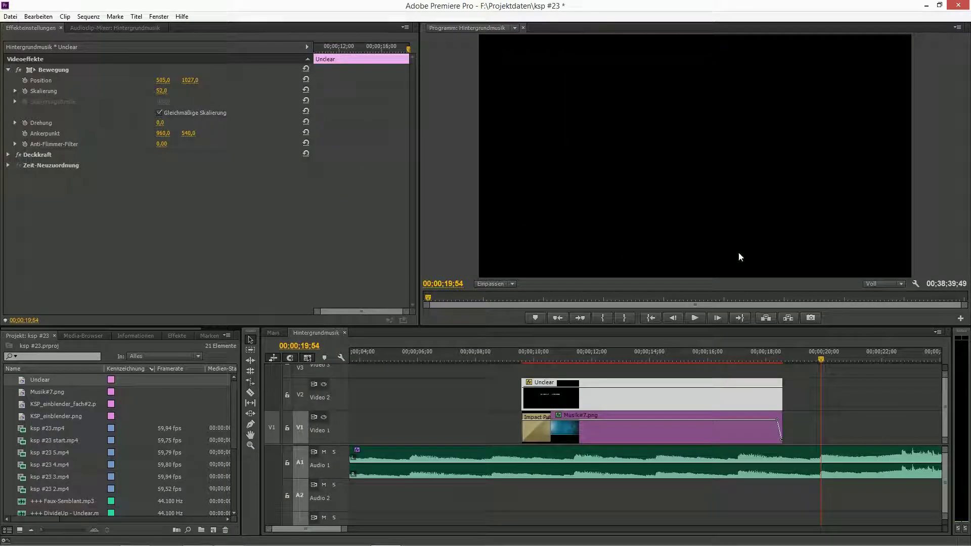
{"action": "left_click_drag", "start_coordinate": [574, 361], "coordinate": [545, 361]}
{"action": "left_click", "coordinate": [475, 257]}
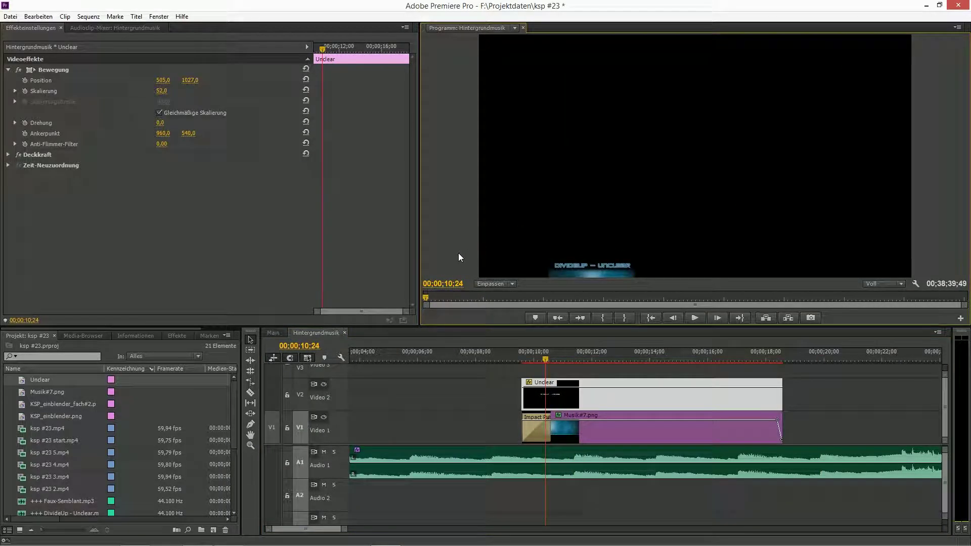
{"action": "key", "text": "grave"}
{"action": "key", "text": "space"}
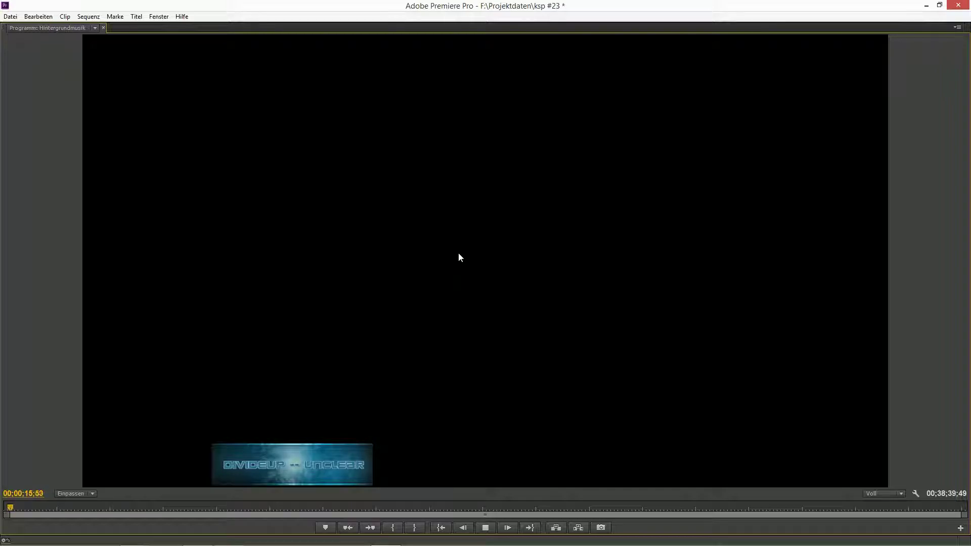
{"action": "key", "text": "space"}
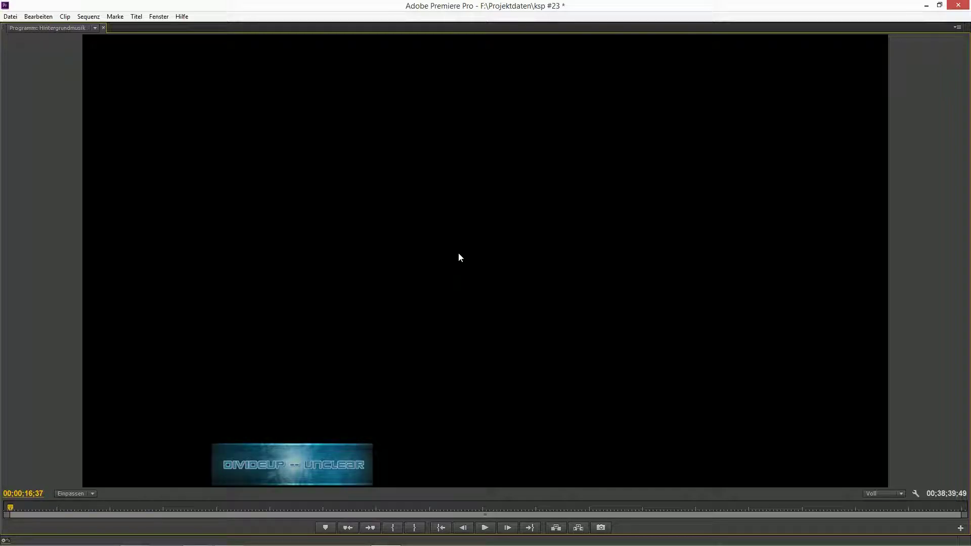
{"action": "key", "text": "grave"}
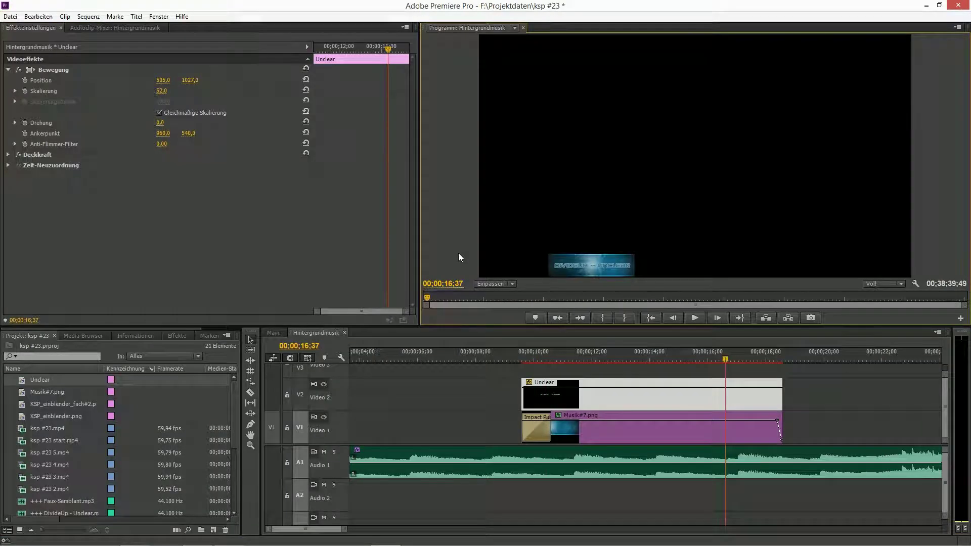
Step: Reopen the Unclear title and set the text's shadow colour to black, 000000
{"action": "double_click", "coordinate": [38, 379]}
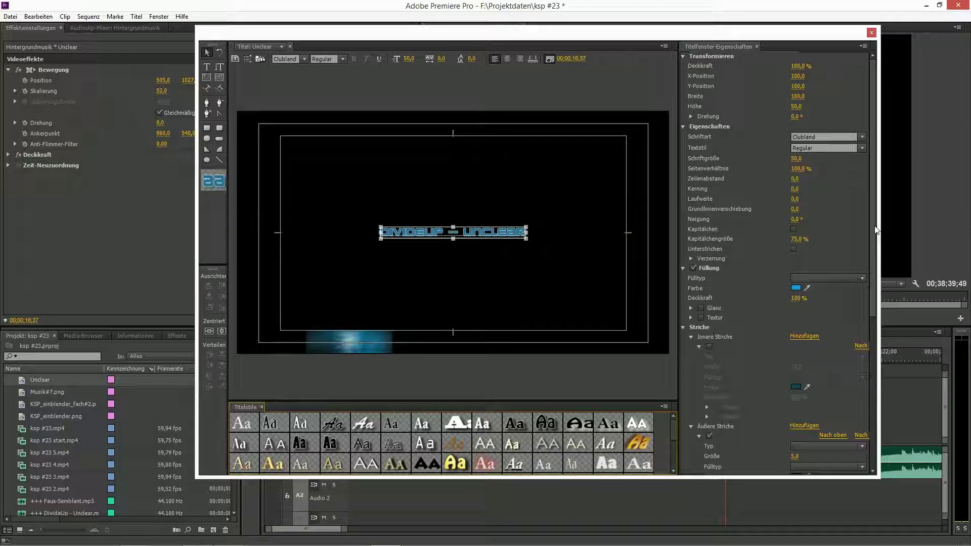
{"action": "scroll", "coordinate": [863, 387], "scroll_direction": "down", "scroll_amount": 5}
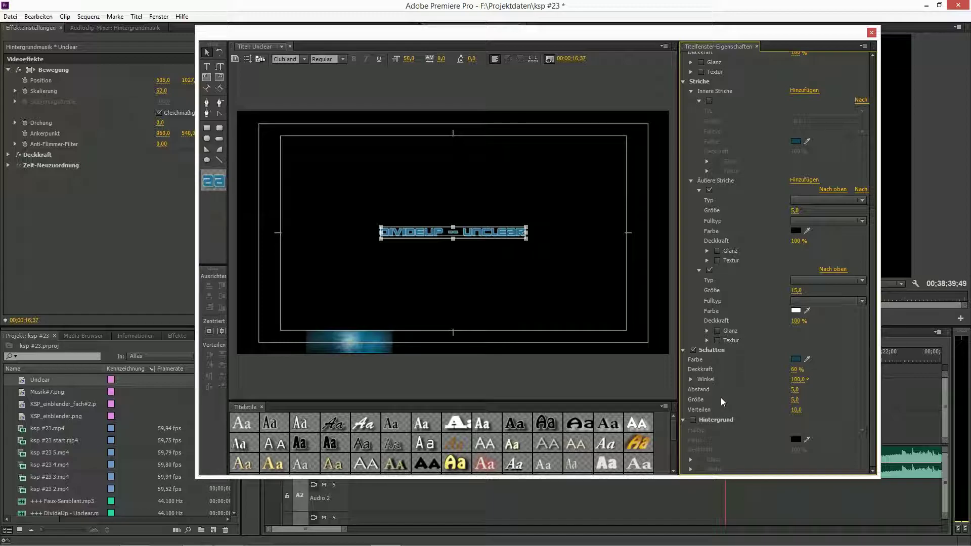
{"action": "left_click", "coordinate": [795, 359]}
{"action": "left_click_drag", "start_coordinate": [472, 281], "coordinate": [492, 239]}
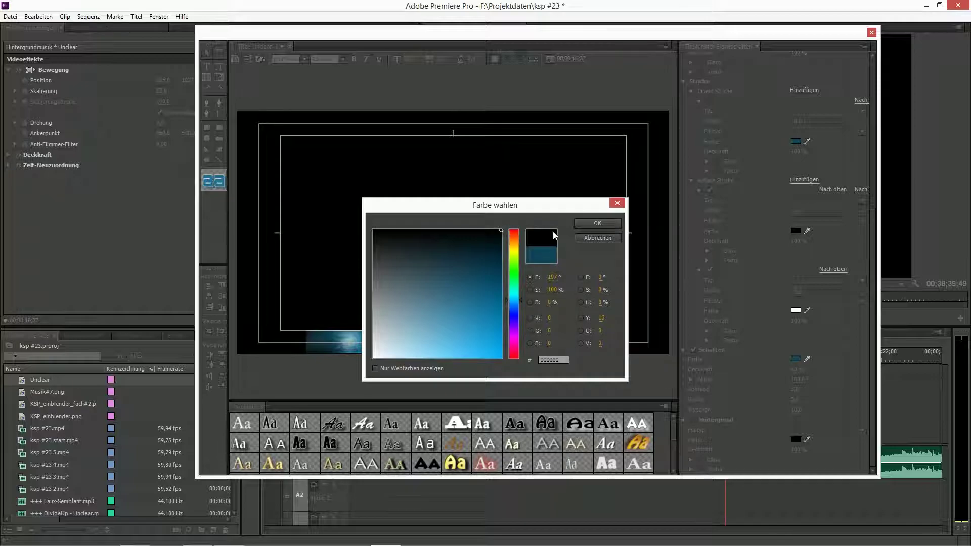
{"action": "left_click", "coordinate": [597, 223]}
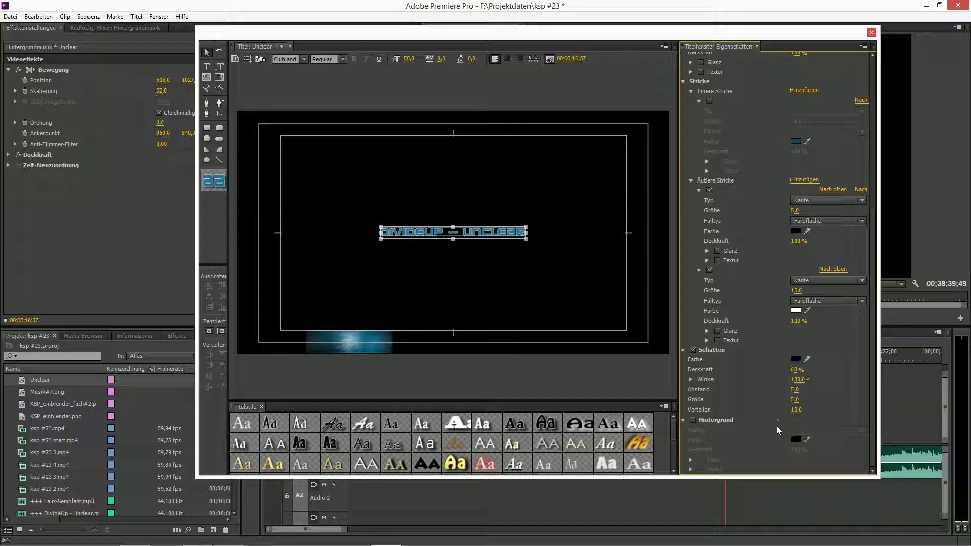
Step: Set the shadow's opacity to 80 % and its size to 10, then check the credit in the enlarged preview
{"action": "left_click", "coordinate": [797, 369]}
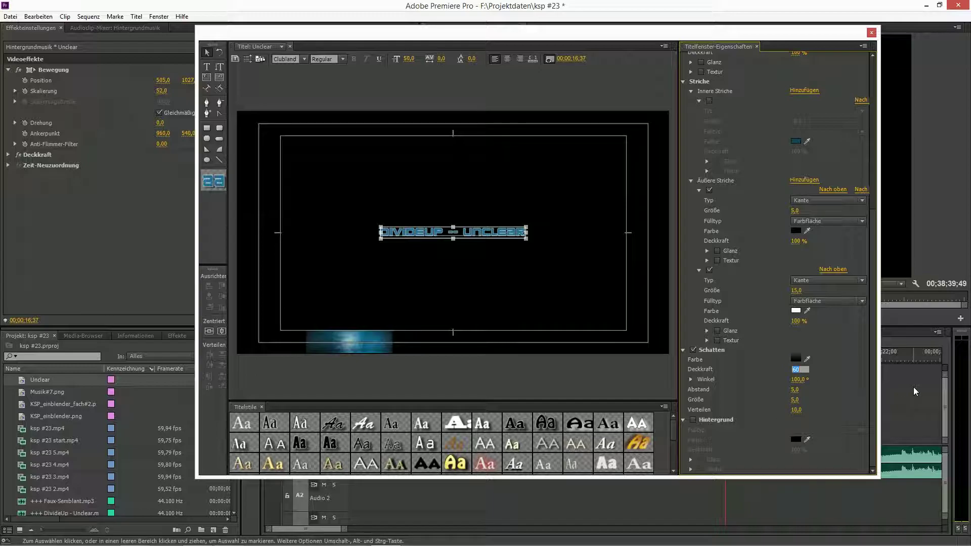
{"action": "type", "text": "80"}
{"action": "key", "text": "Return"}
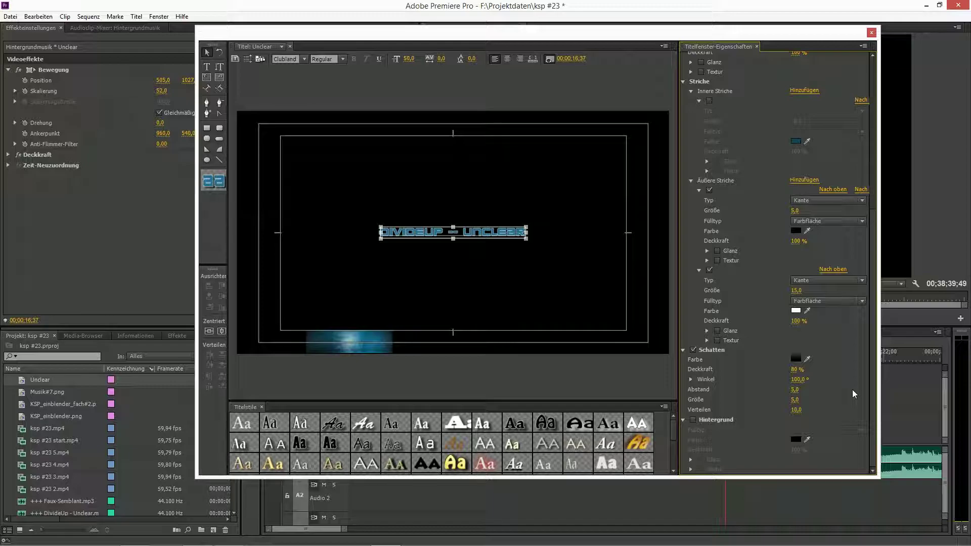
{"action": "left_click", "coordinate": [794, 400]}
{"action": "type", "text": "10"}
{"action": "key", "text": "Return"}
{"action": "left_click", "coordinate": [872, 32]}
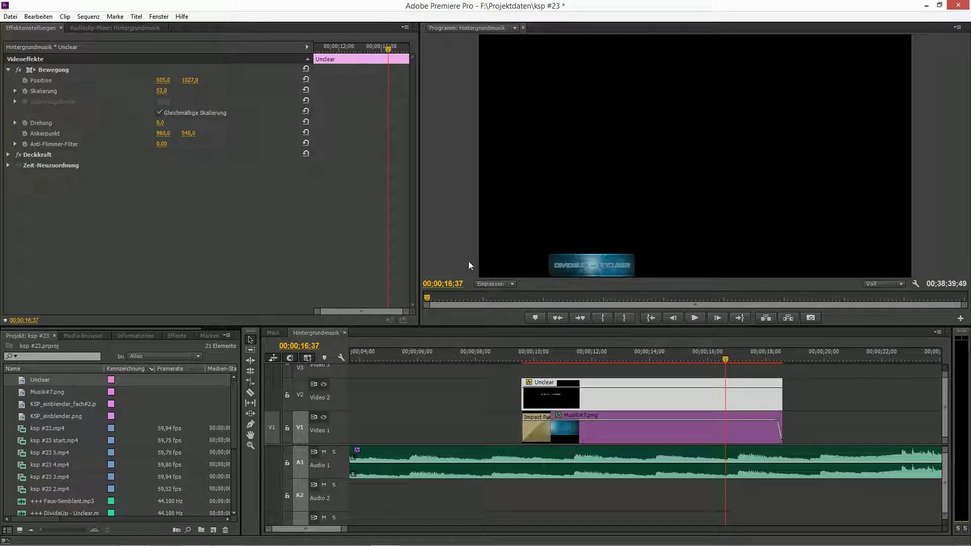
{"action": "key", "text": "grave"}
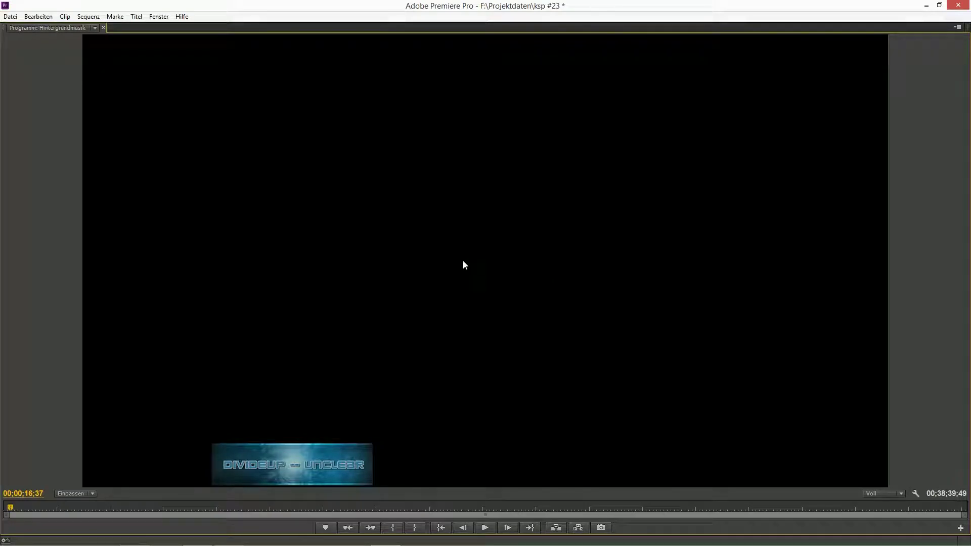
{"action": "key", "text": "grave"}
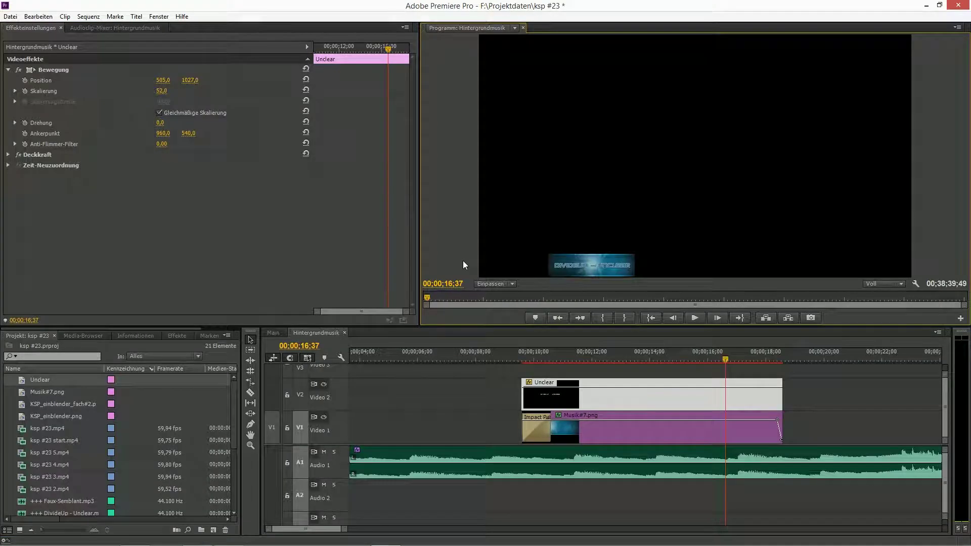
Step: Reopen the Unclear title and change the credit text's font to Gulim
{"action": "double_click", "coordinate": [20, 378]}
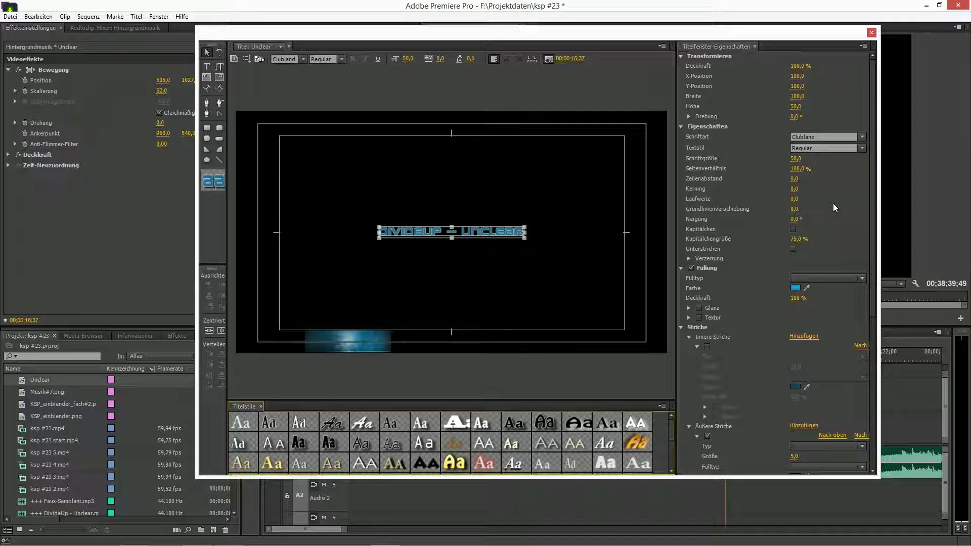
{"action": "left_click", "coordinate": [809, 137]}
{"action": "type", "text": "Gameplay"}
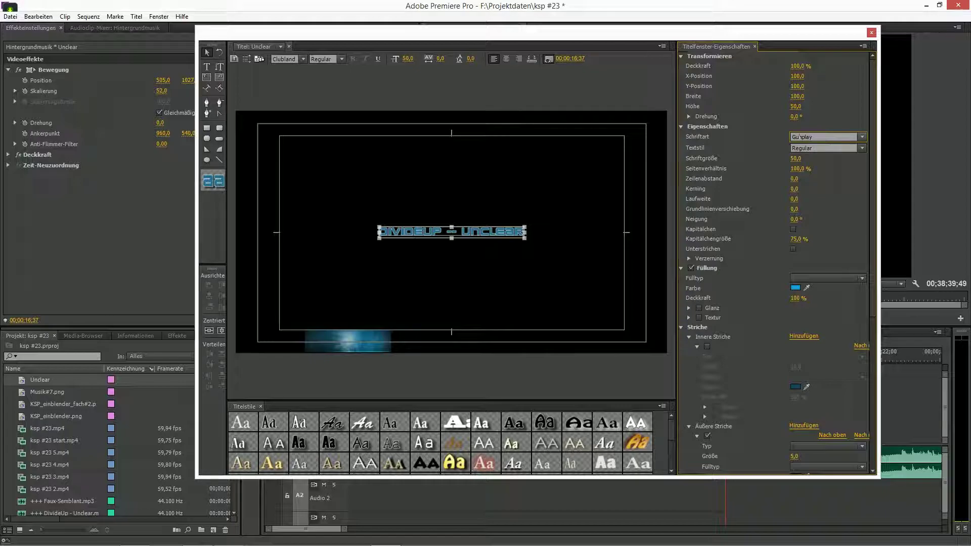
{"action": "type", "text": "mim"}
{"action": "key", "text": "Return"}
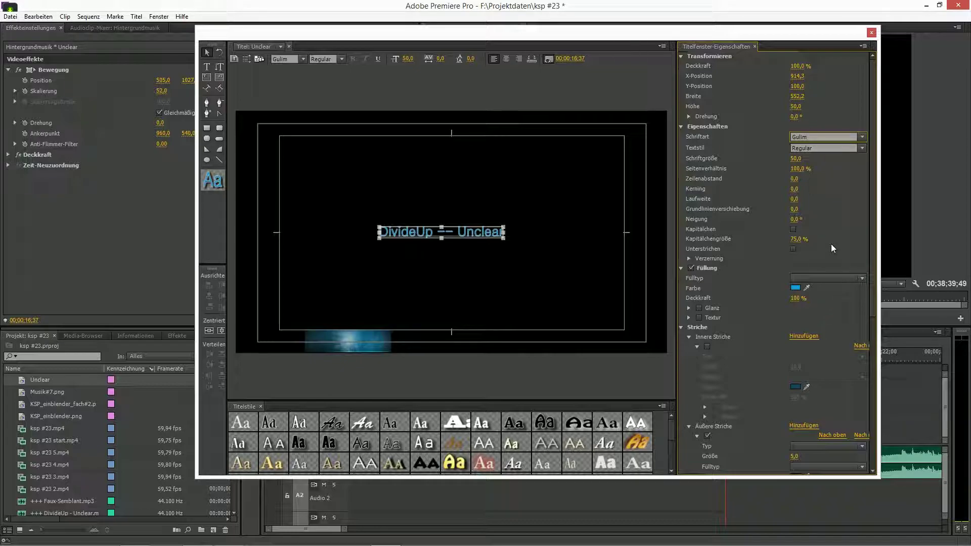
Step: Centre the credit text horizontally in the title frame and close the title
{"action": "left_click", "coordinate": [543, 365]}
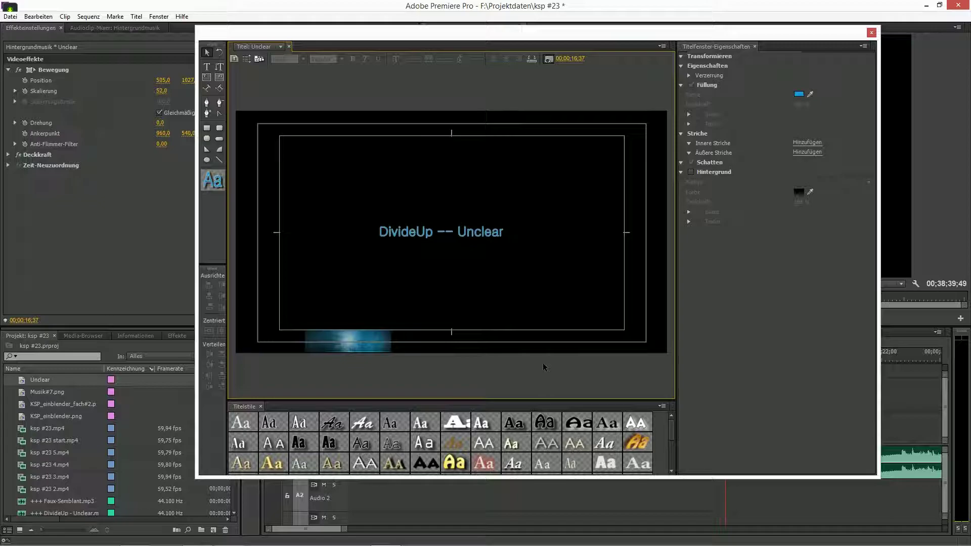
{"action": "left_click", "coordinate": [445, 233]}
{"action": "left_click", "coordinate": [215, 331]}
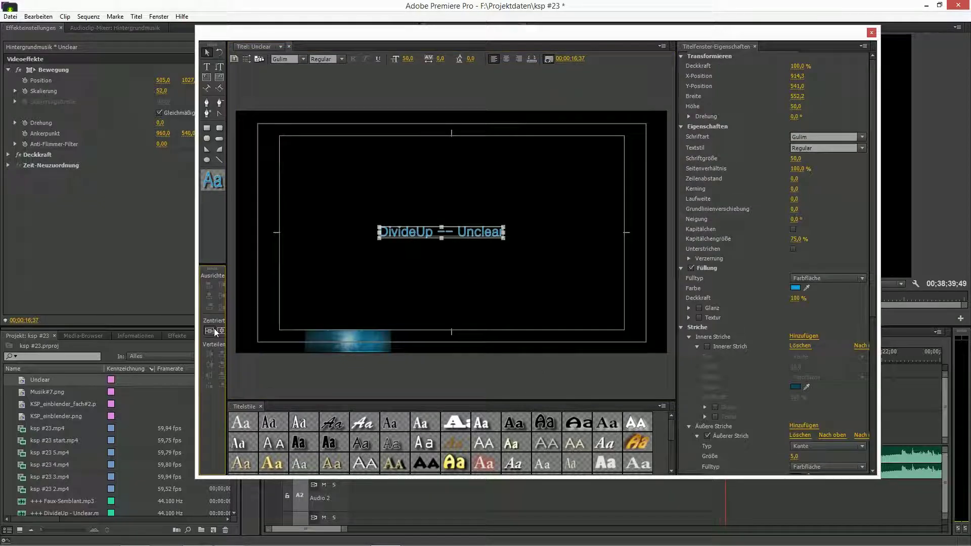
{"action": "left_click", "coordinate": [215, 332]}
{"action": "left_click_drag", "start_coordinate": [226, 330], "coordinate": [233, 330]}
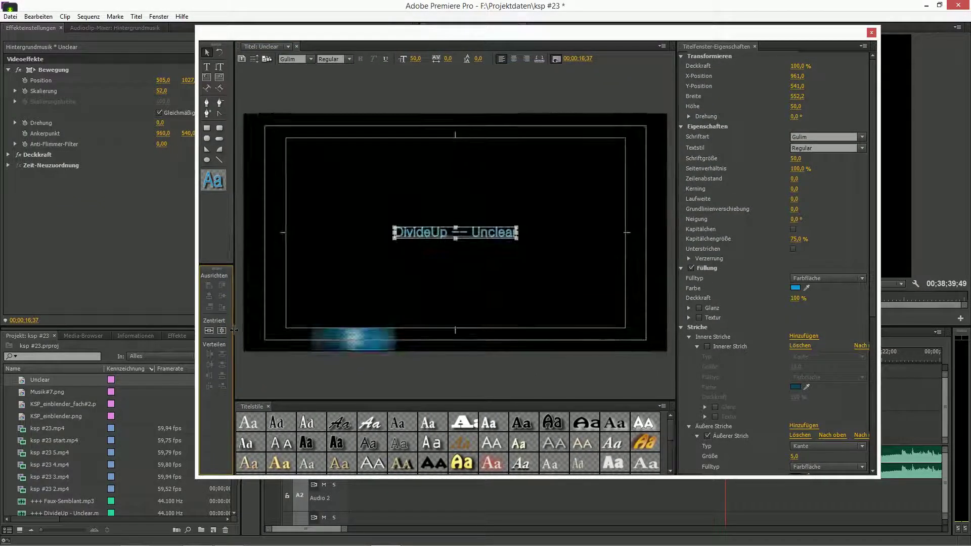
{"action": "left_click", "coordinate": [870, 33]}
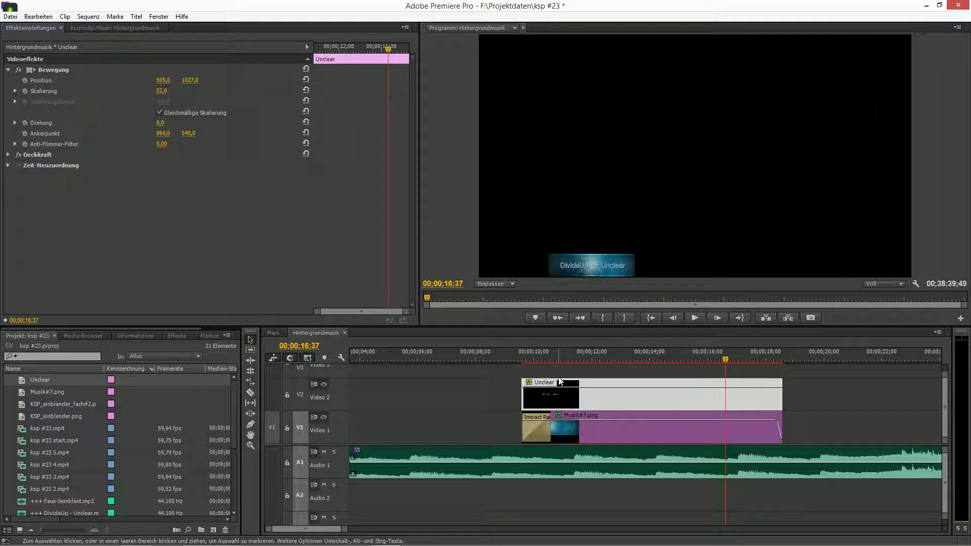
Step: Set the Unclear clip's scale to 60 and check the credit in the enlarged preview
{"action": "left_click", "coordinate": [452, 256]}
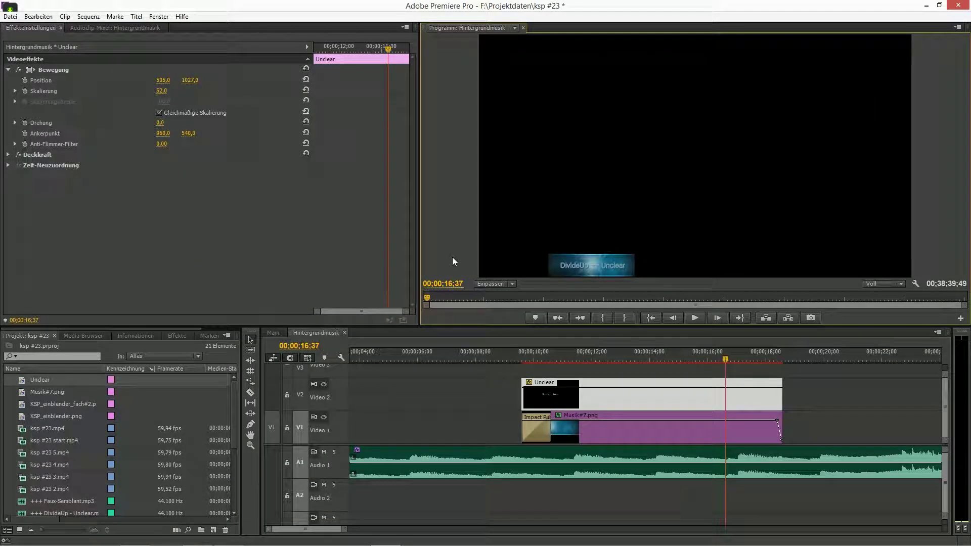
{"action": "key", "text": "grave"}
{"action": "key", "text": "grave"}
{"action": "left_click", "coordinate": [163, 91]}
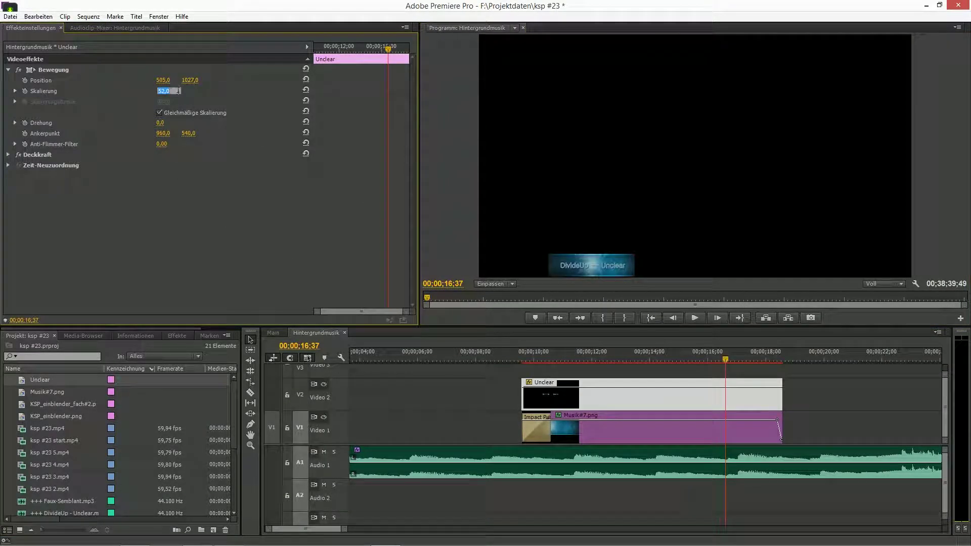
{"action": "type", "text": "60"}
{"action": "key", "text": "Return"}
{"action": "left_click", "coordinate": [465, 217]}
{"action": "key", "text": "grave"}
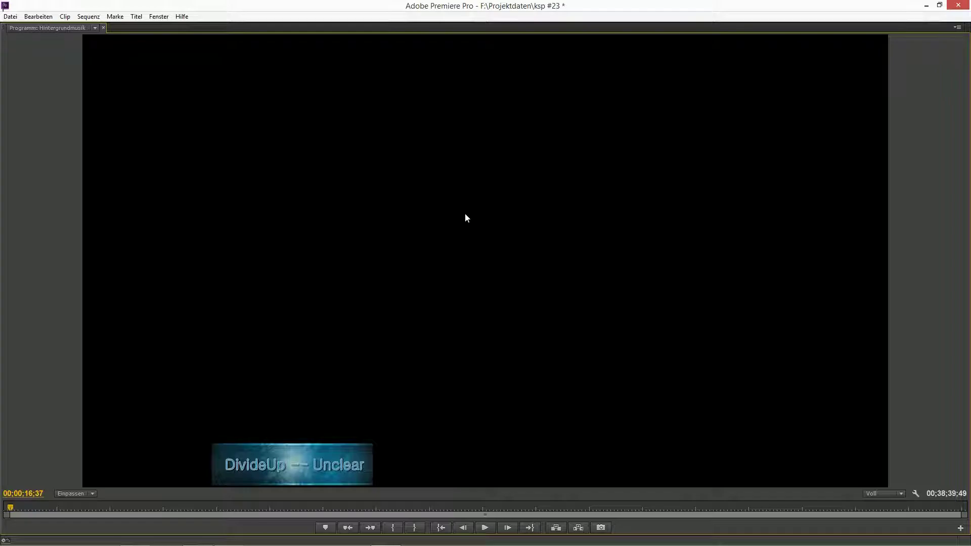
{"action": "key", "text": "grave"}
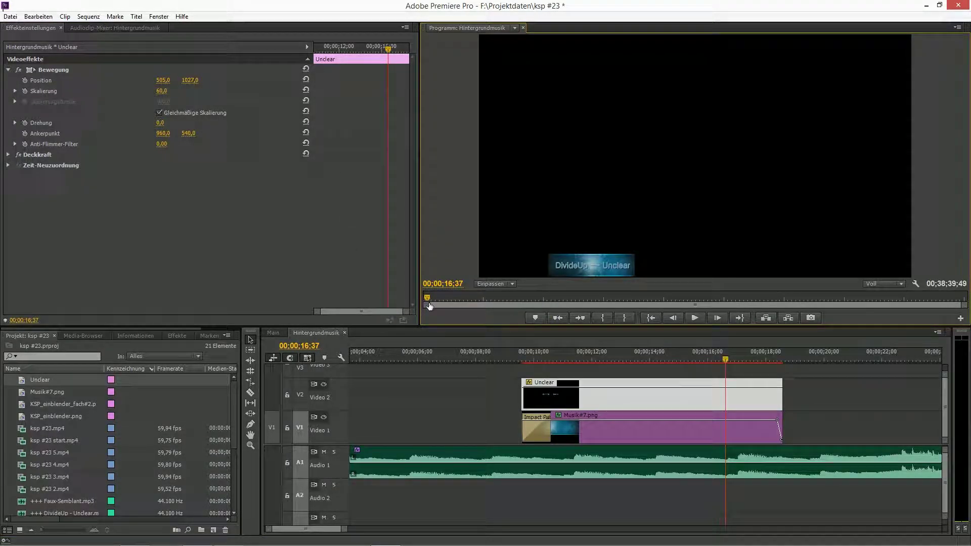
Step: Switch to the Main sequence and check the credit over the gameplay at 00;00;15;02 in the enlarged preview
{"action": "left_click", "coordinate": [273, 333]}
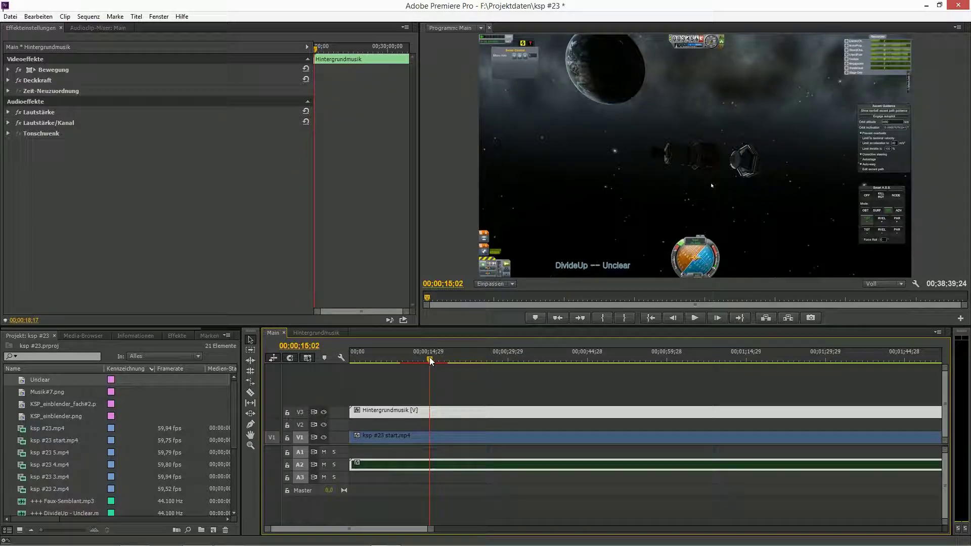
{"action": "left_click", "coordinate": [444, 240]}
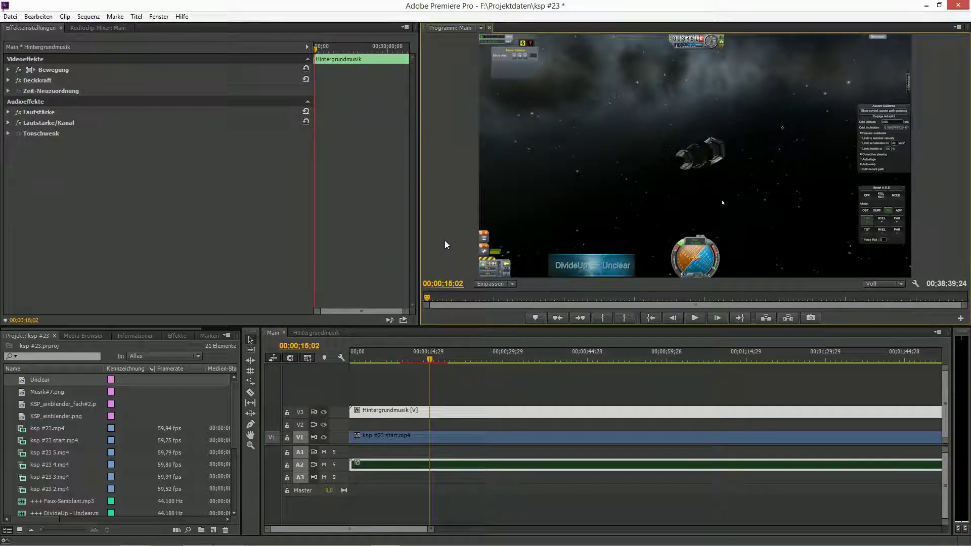
{"action": "key", "text": "grave"}
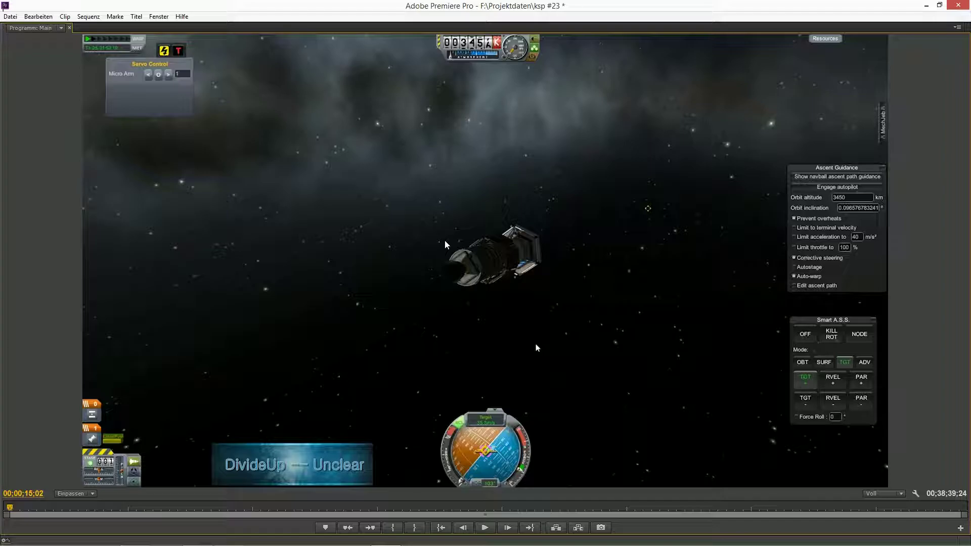
{"action": "key", "text": "grave"}
Step: Reopen the Unclear title, set the shadow's size to 20, and check the credit in the enlarged preview
{"action": "double_click", "coordinate": [27, 383]}
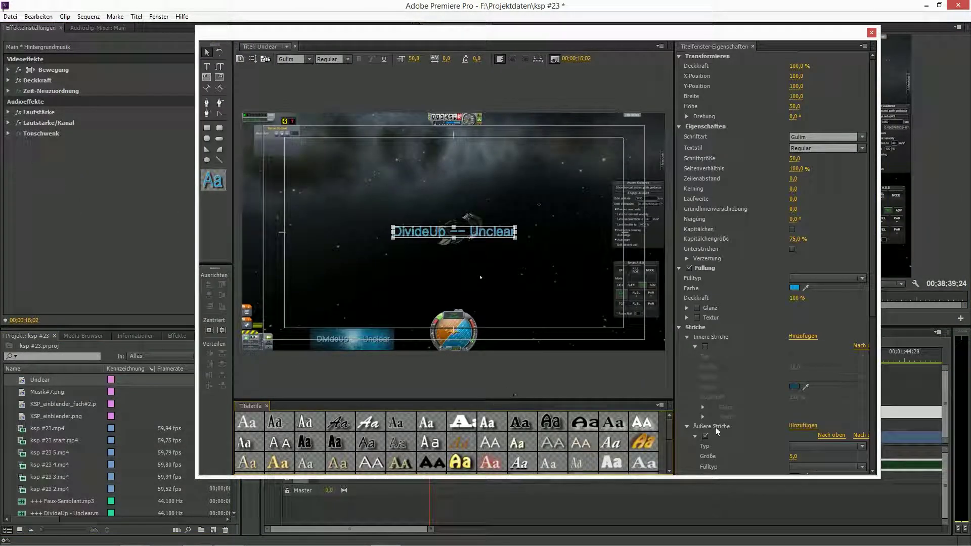
{"action": "left_click_drag", "start_coordinate": [871, 263], "coordinate": [859, 435]}
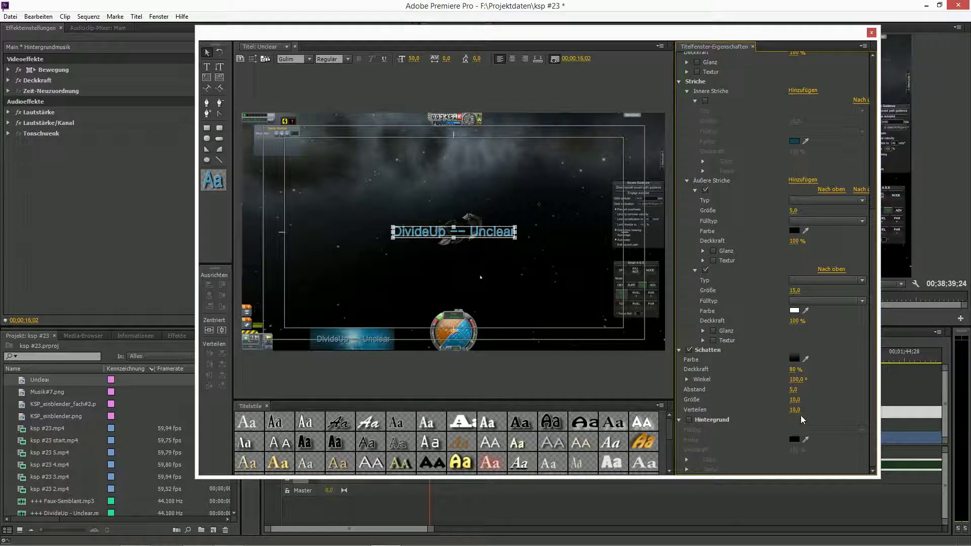
{"action": "left_click", "coordinate": [794, 399]}
{"action": "type", "text": "20"}
{"action": "key", "text": "Return"}
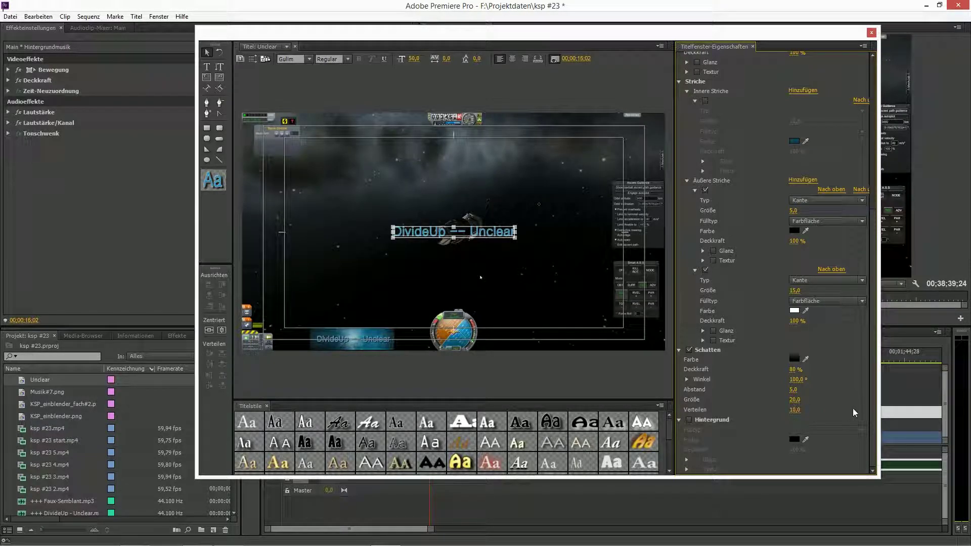
{"action": "left_click", "coordinate": [871, 32]}
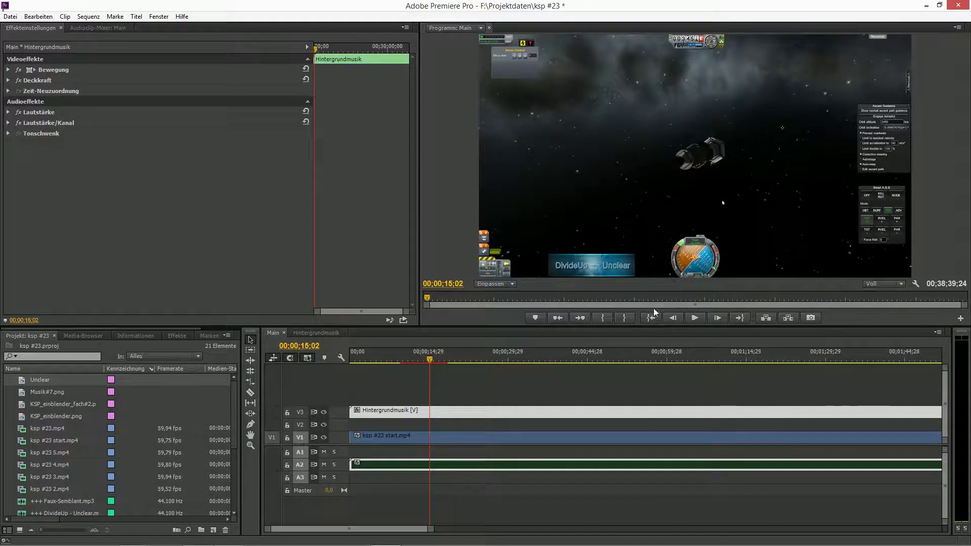
{"action": "key", "text": "grave"}
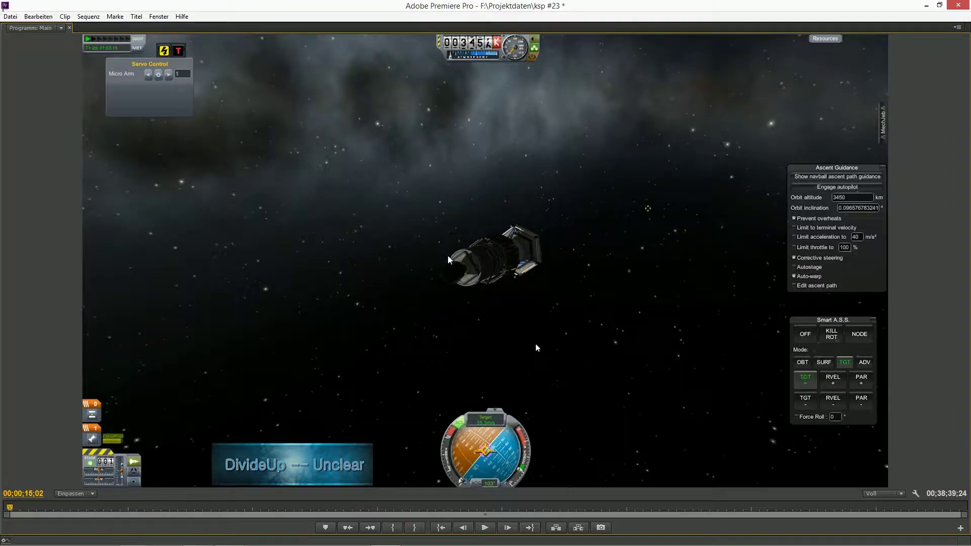
{"action": "key", "text": "grave"}
Step: Reopen the Unclear title and set the text shadow's opacity to 85 %
{"action": "double_click", "coordinate": [30, 383]}
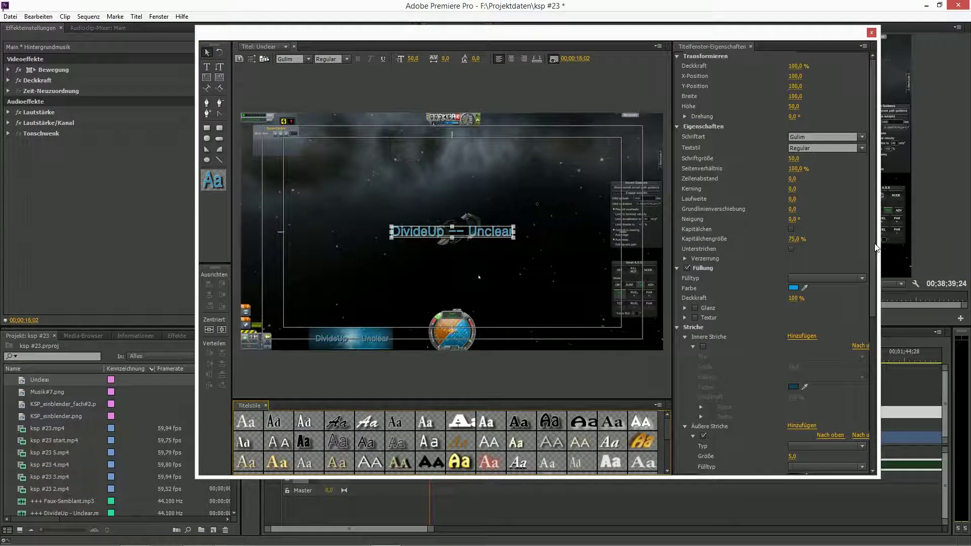
{"action": "scroll", "coordinate": [829, 305], "scroll_direction": "down", "scroll_amount": 5}
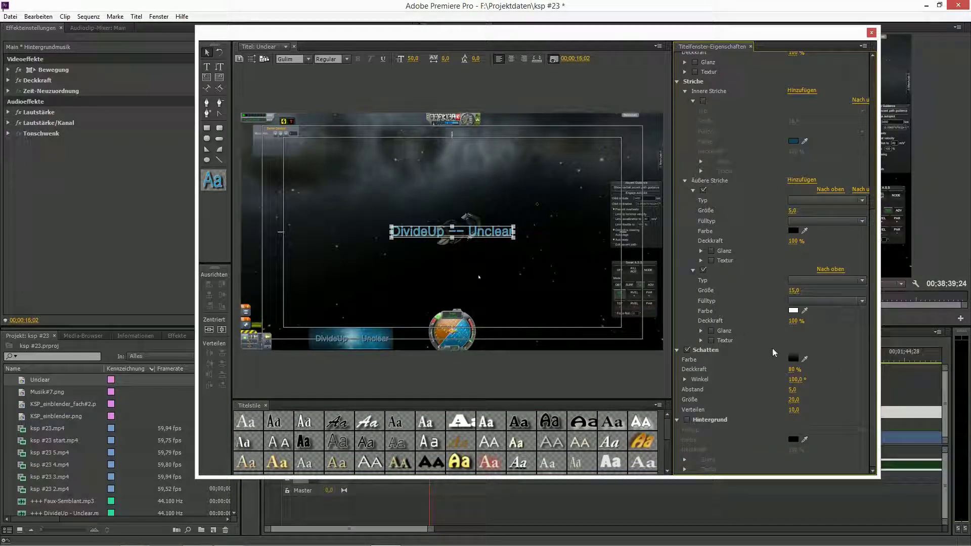
{"action": "left_click", "coordinate": [793, 369]}
{"action": "type", "text": "85"}
{"action": "key", "text": "Return"}
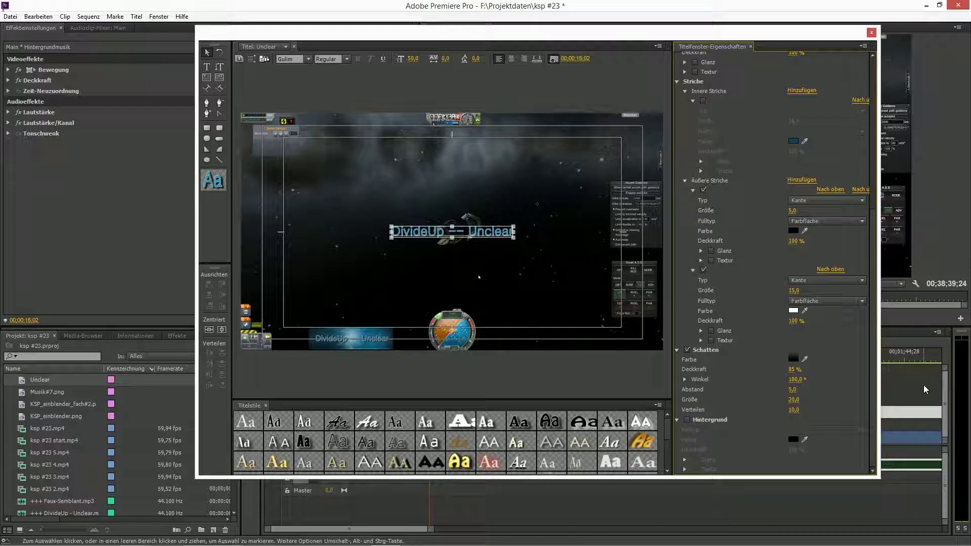
Step: Try shadow distances of 10 and 5, settle on 7, and close the Unclear title
{"action": "left_click", "coordinate": [796, 393]}
{"action": "type", "text": "10"}
{"action": "key", "text": "Return"}
{"action": "left_click", "coordinate": [794, 390]}
{"action": "type", "text": "5"}
{"action": "key", "text": "Return"}
{"action": "left_click_drag", "start_coordinate": [791, 389], "coordinate": [796, 389]}
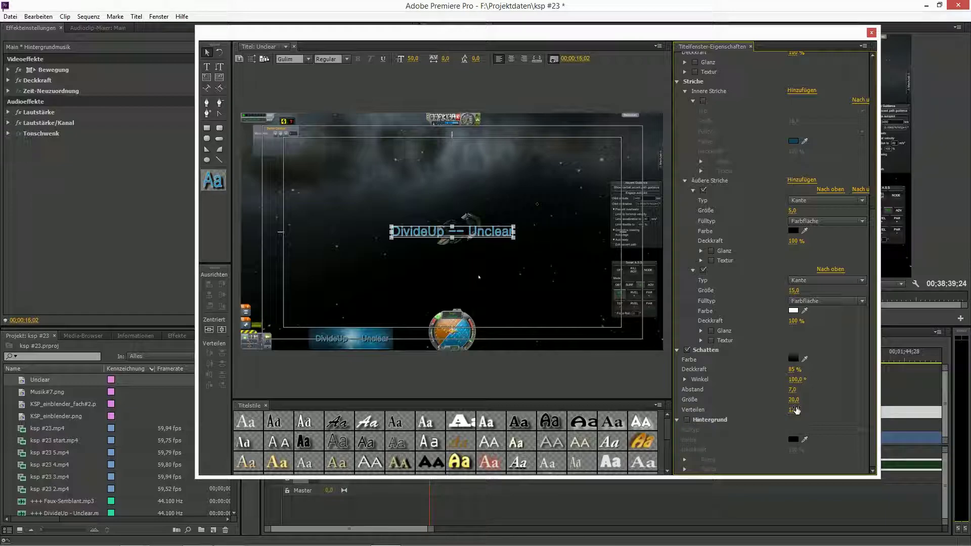
{"action": "left_click", "coordinate": [871, 33]}
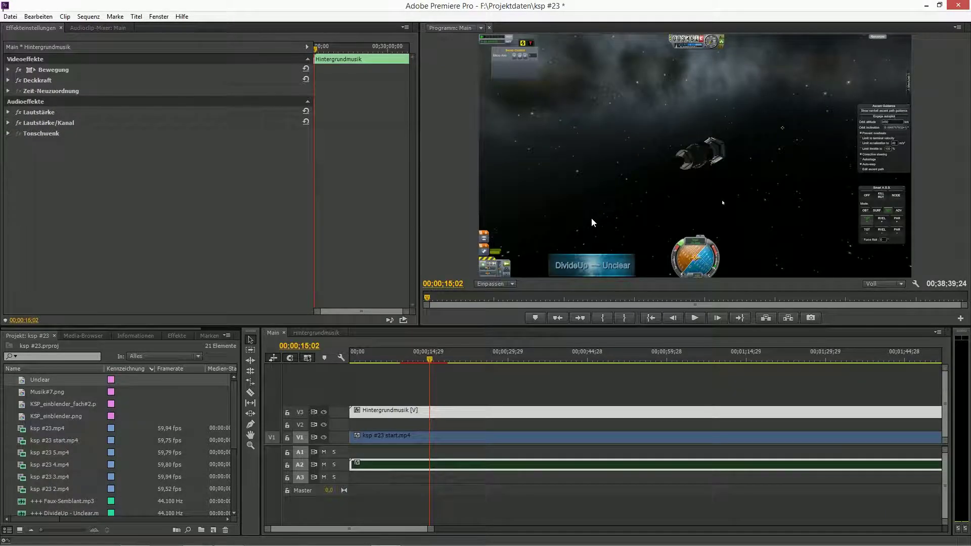
Step: Play the Main sequence in the enlarged preview to examine how the credit displays and disappears over the gameplay
{"action": "key", "text": "grave"}
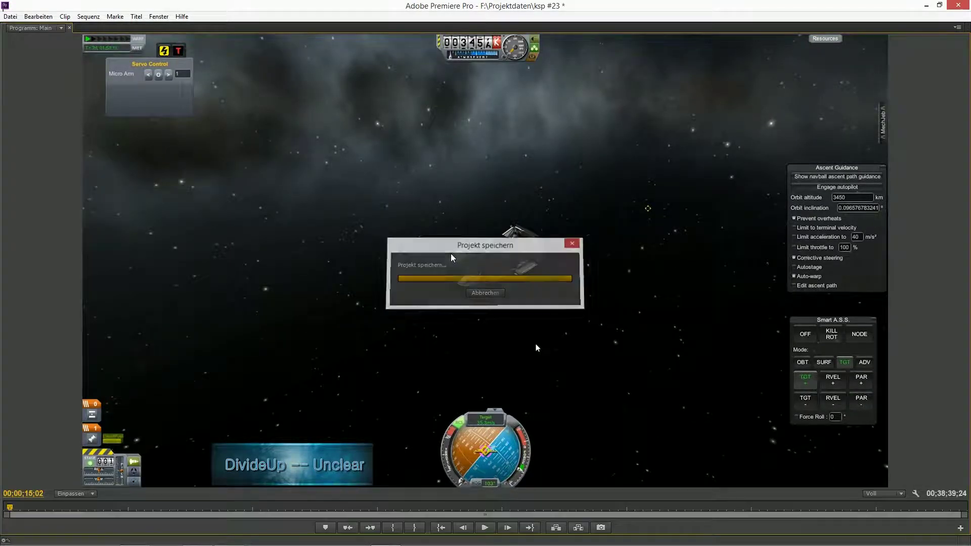
{"action": "key", "text": "space"}
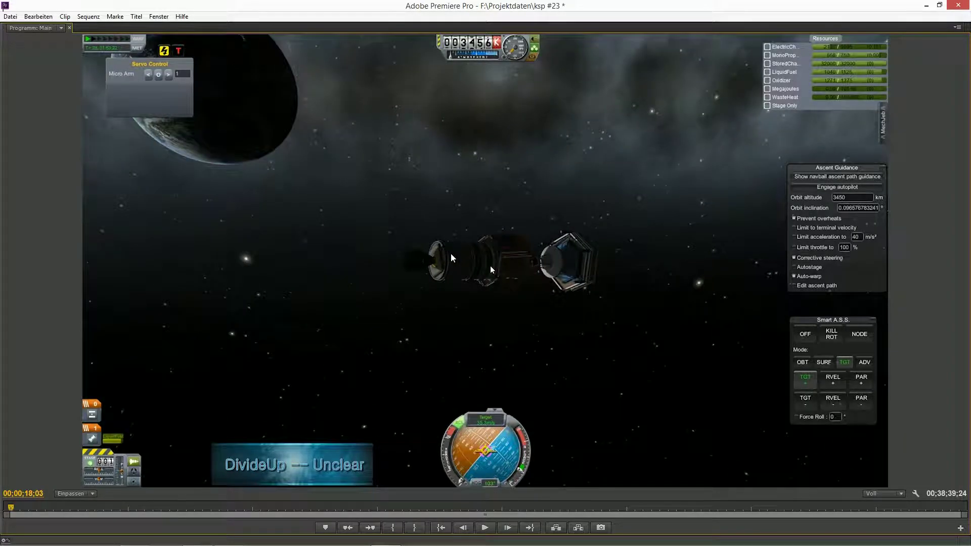
{"action": "key", "text": "space"}
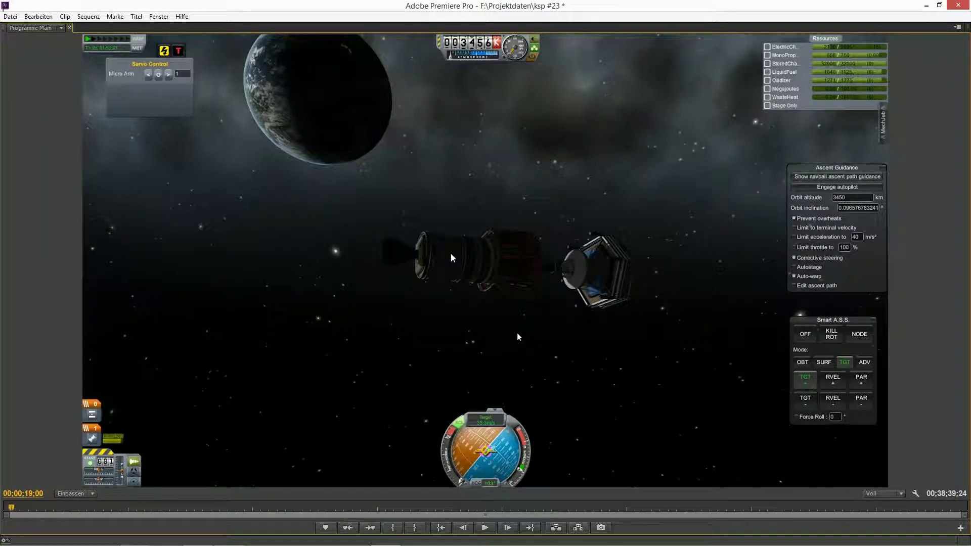
{"action": "left_click_drag", "start_coordinate": [19, 509], "coordinate": [6, 510]}
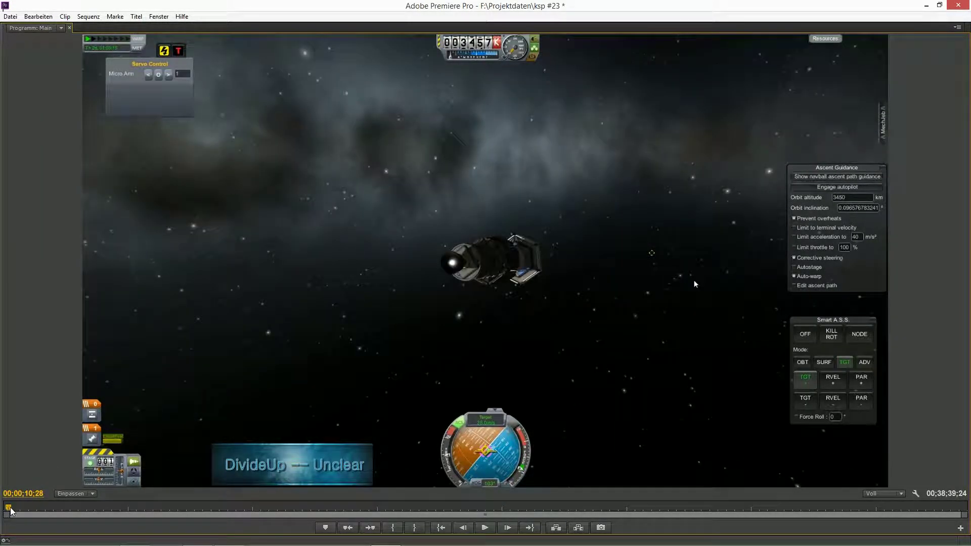
{"action": "key", "text": "space"}
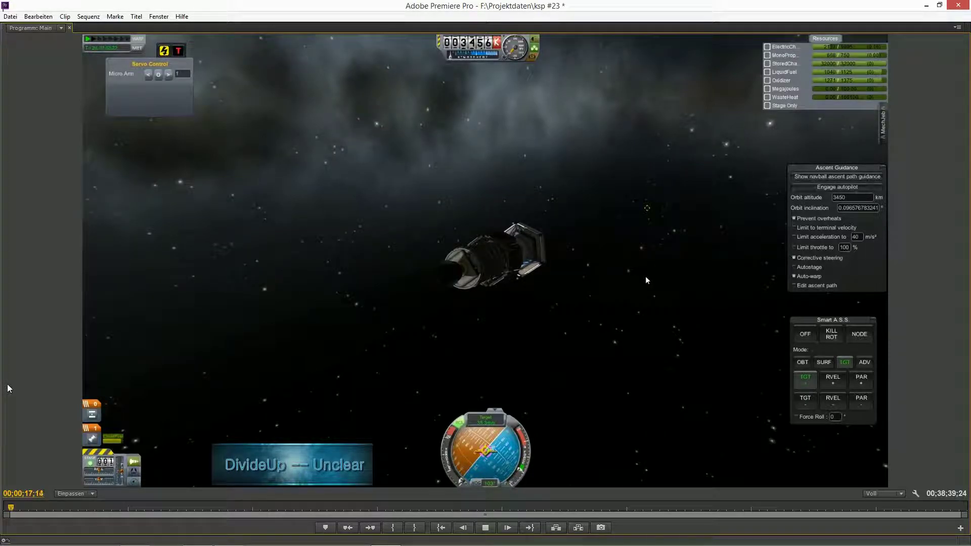
{"action": "key", "text": "space"}
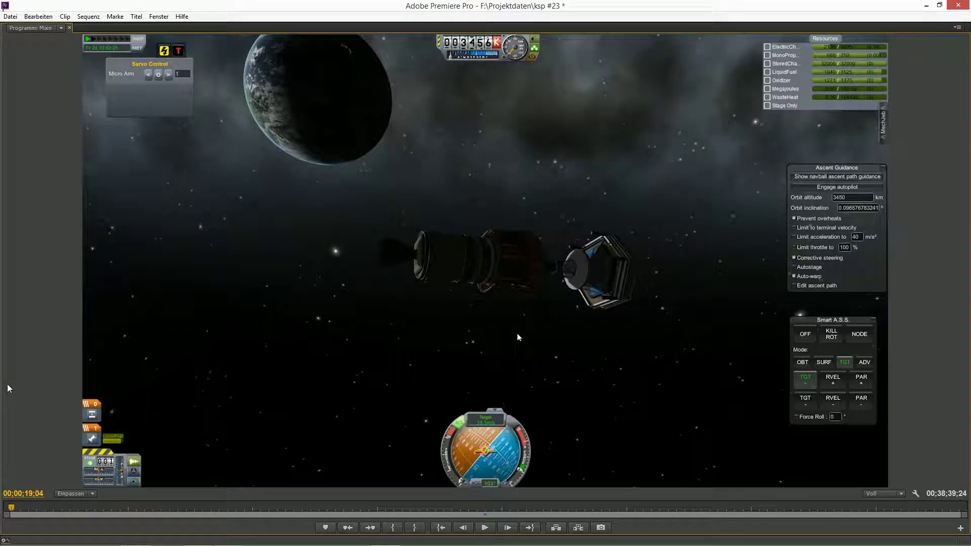
{"action": "key", "text": "grave"}
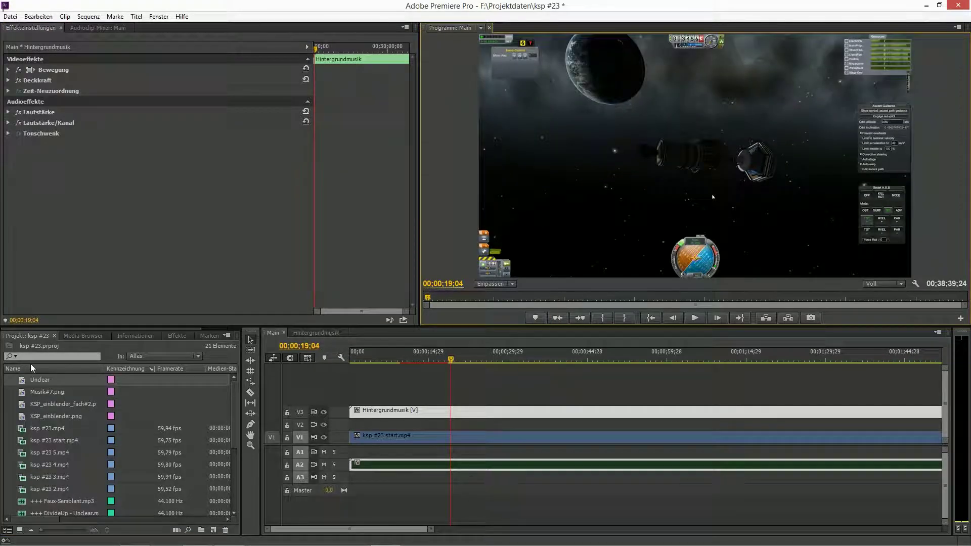
Step: In the Hintergrundmusik sequence, apply the FilmImpact.net Impact Push transition to the start of the Unclear clip on Video 2
{"action": "left_click", "coordinate": [310, 332]}
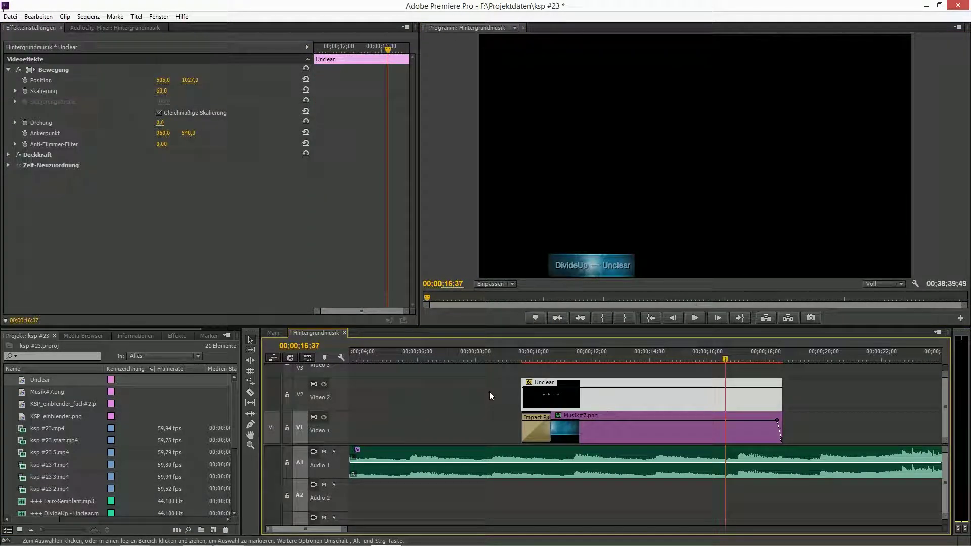
{"action": "left_click_drag", "start_coordinate": [723, 360], "coordinate": [521, 372]}
{"action": "left_click", "coordinate": [532, 429]}
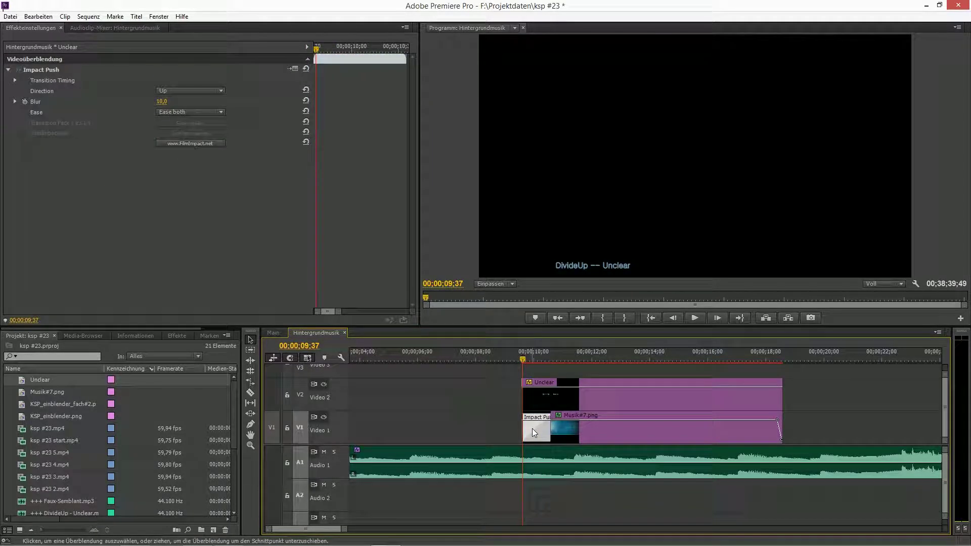
{"action": "left_click", "coordinate": [164, 336]}
{"action": "double_click", "coordinate": [28, 402]}
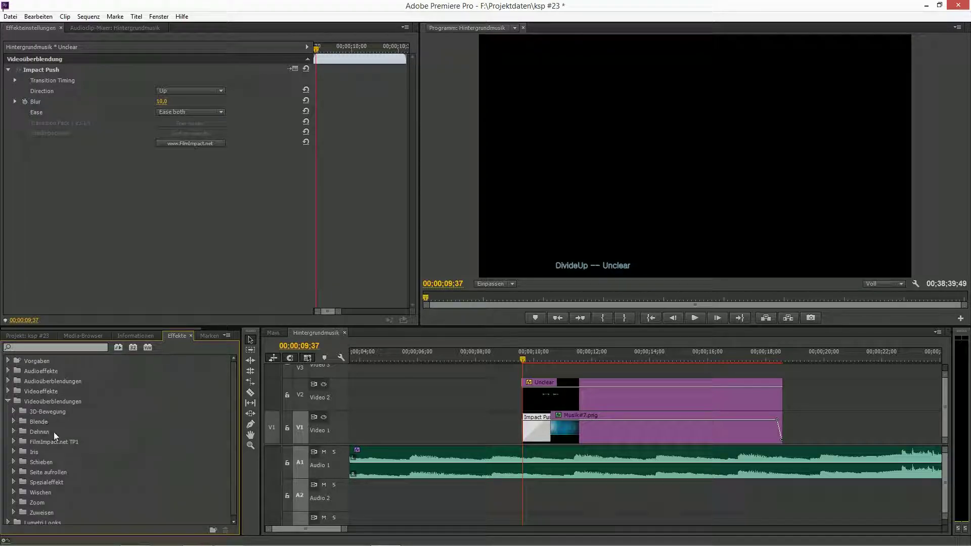
{"action": "left_click", "coordinate": [41, 438]}
{"action": "left_click", "coordinate": [13, 440]}
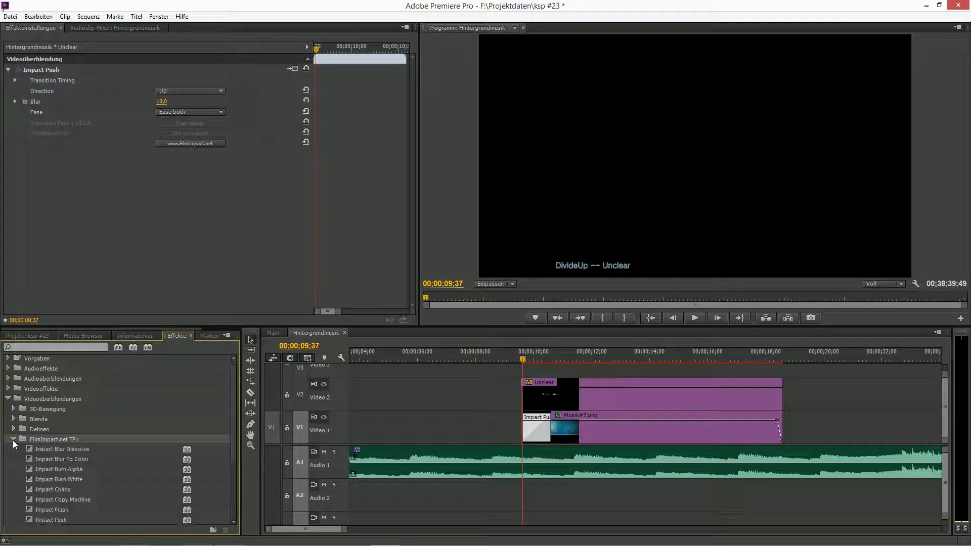
{"action": "scroll", "coordinate": [76, 485], "scroll_direction": "down", "scroll_amount": 3}
{"action": "left_click_drag", "start_coordinate": [63, 447], "coordinate": [529, 405]}
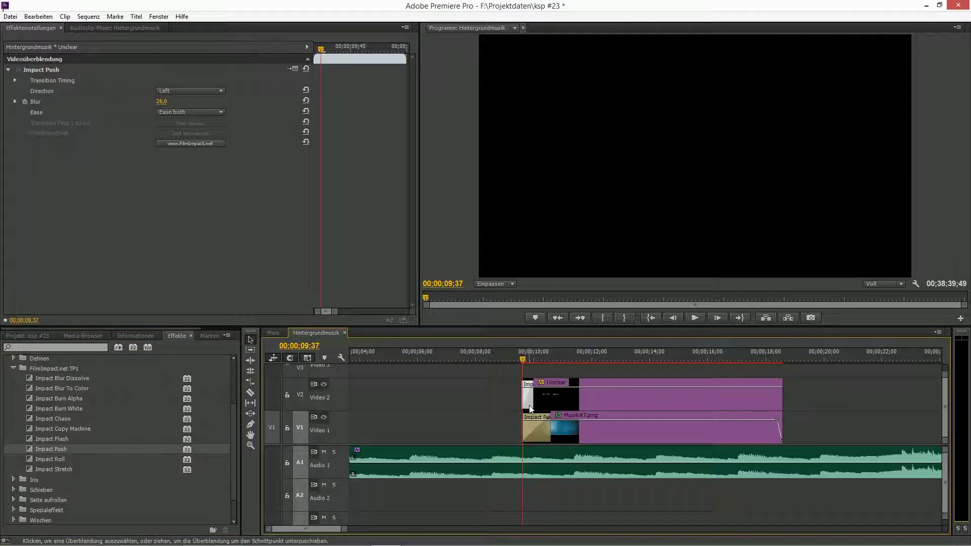
Step: Match the Unclear clip's Impact Push to the Musik#7.png transition with direction Up and blur 10
{"action": "left_click", "coordinate": [529, 424]}
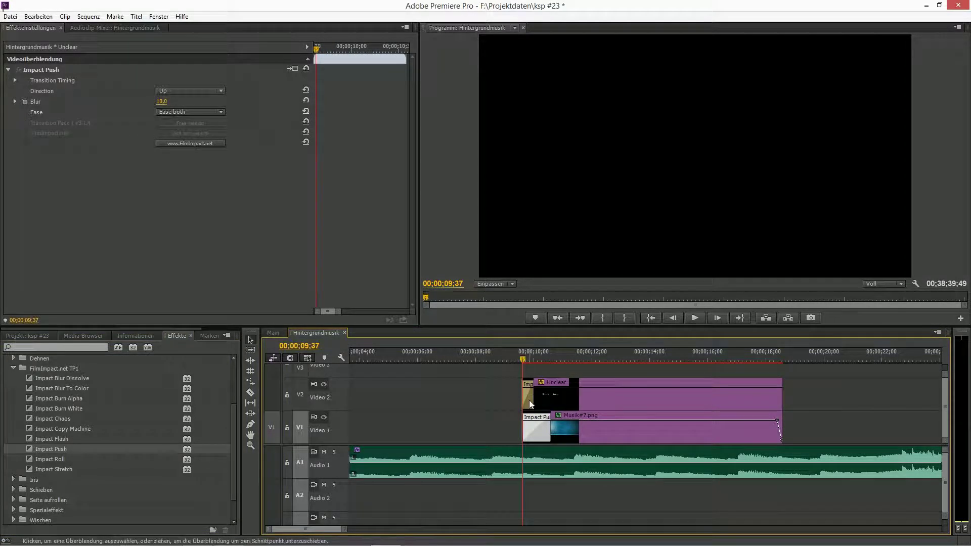
{"action": "left_click", "coordinate": [529, 402]}
{"action": "left_click", "coordinate": [171, 91]}
{"action": "left_click", "coordinate": [167, 95]}
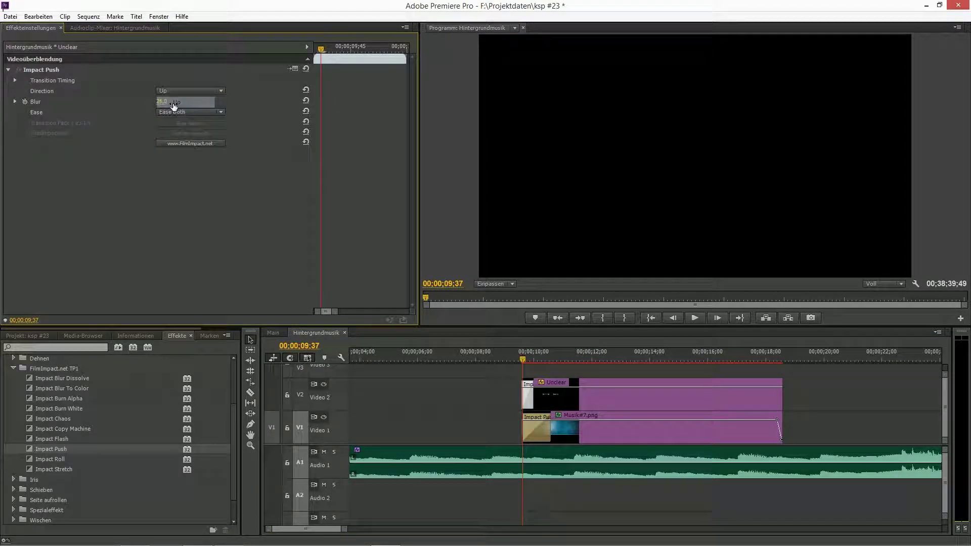
{"action": "key", "text": "Return"}
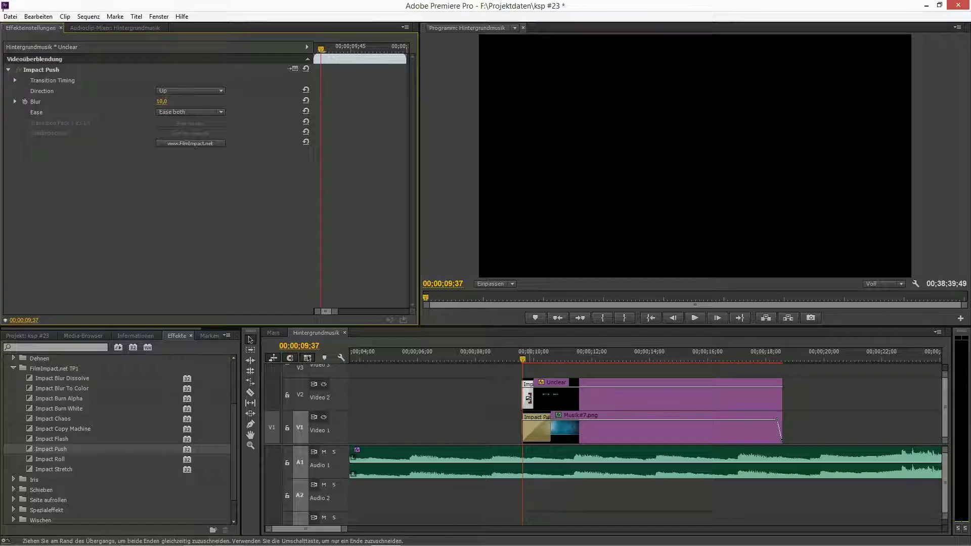
Step: Lengthen the Unclear clip's Impact Push to match the transition on Musik#7.png, and play the animated credit
{"action": "left_click_drag", "start_coordinate": [528, 398], "coordinate": [541, 398]}
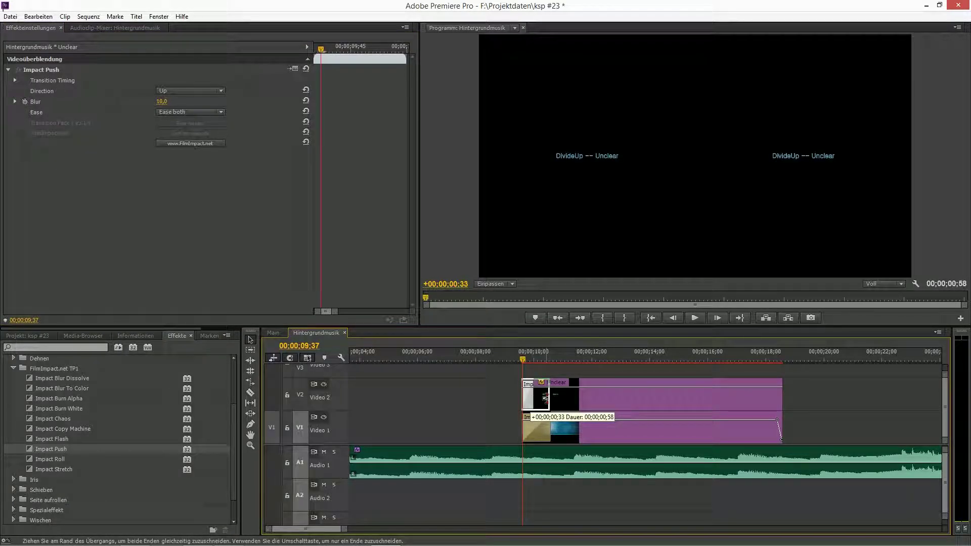
{"action": "left_click_drag", "start_coordinate": [546, 398], "coordinate": [549, 399]}
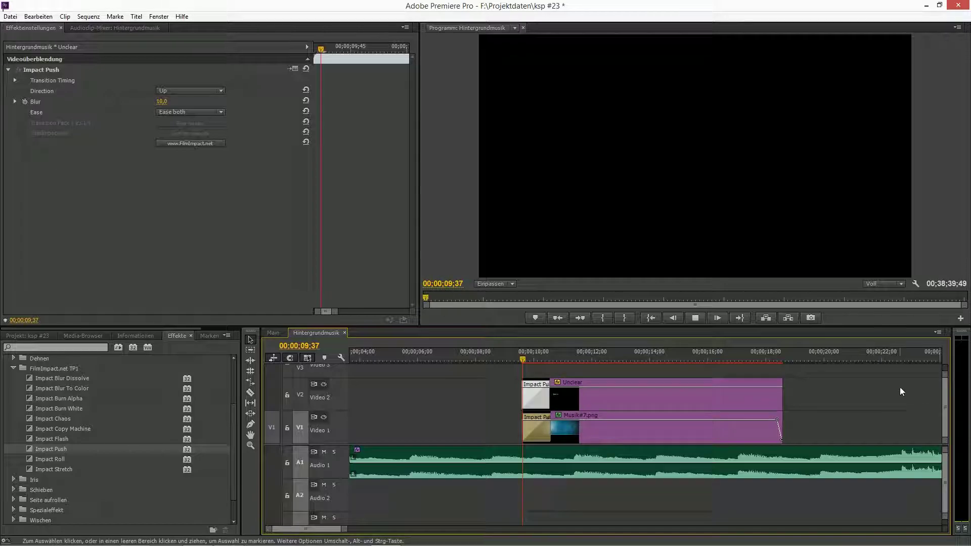
{"action": "key", "text": "space"}
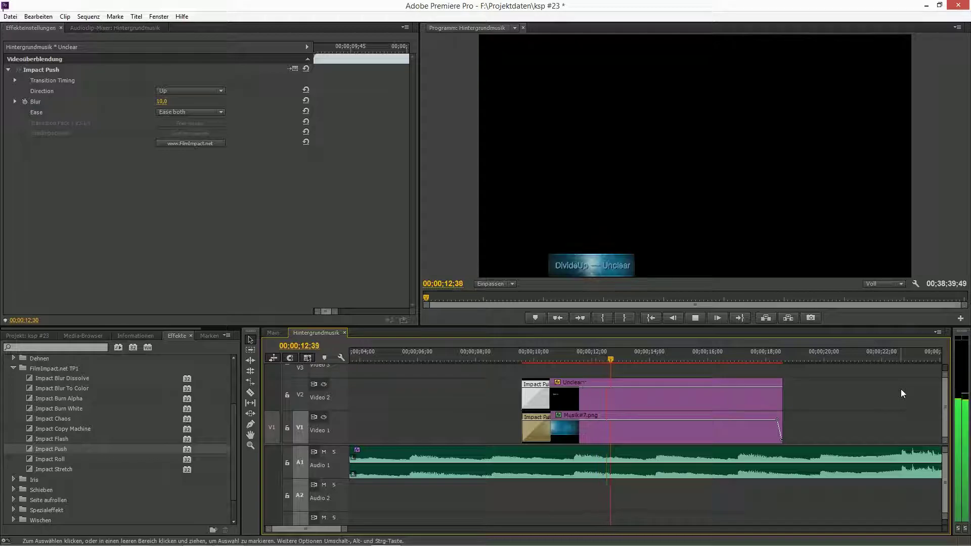
Step: Replay the animated credit from just before the start of the Unclear clip
{"action": "key", "text": "space"}
{"action": "left_click", "coordinate": [517, 360]}
{"action": "key", "text": "space"}
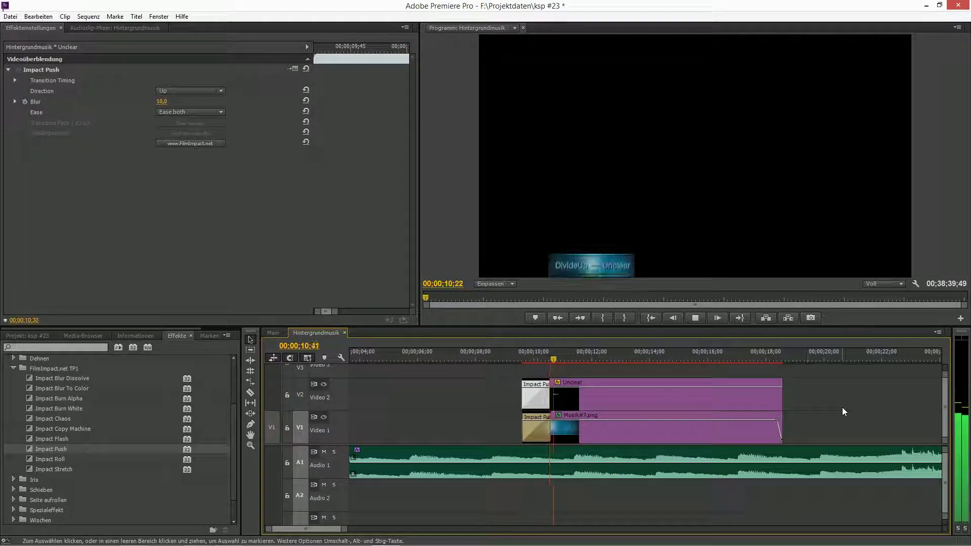
{"action": "key", "text": "space"}
Step: Set the program preview's playback resolution to 1/2 and play the credit through to its end
{"action": "left_click", "coordinate": [903, 284]}
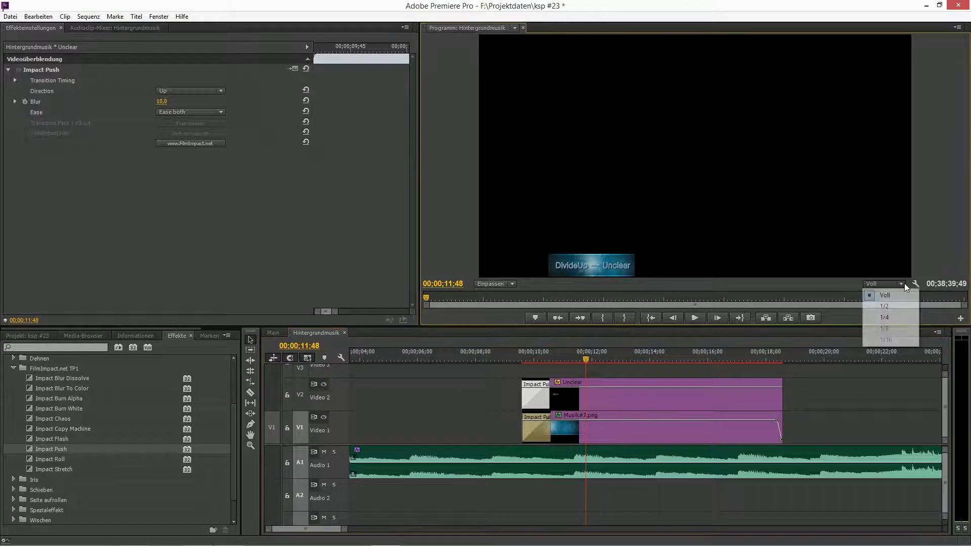
{"action": "left_click", "coordinate": [893, 306]}
{"action": "left_click", "coordinate": [504, 354]}
{"action": "key", "text": "space"}
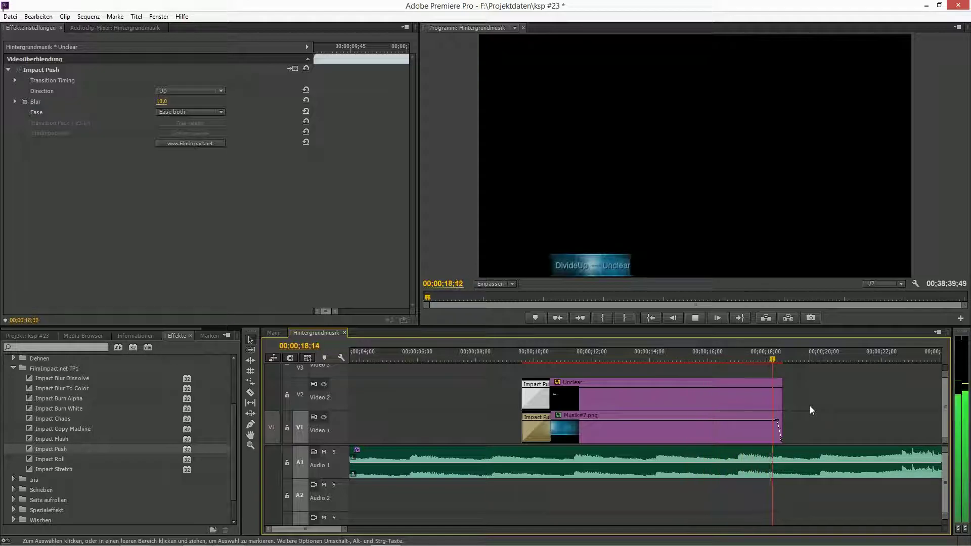
{"action": "key", "text": "space"}
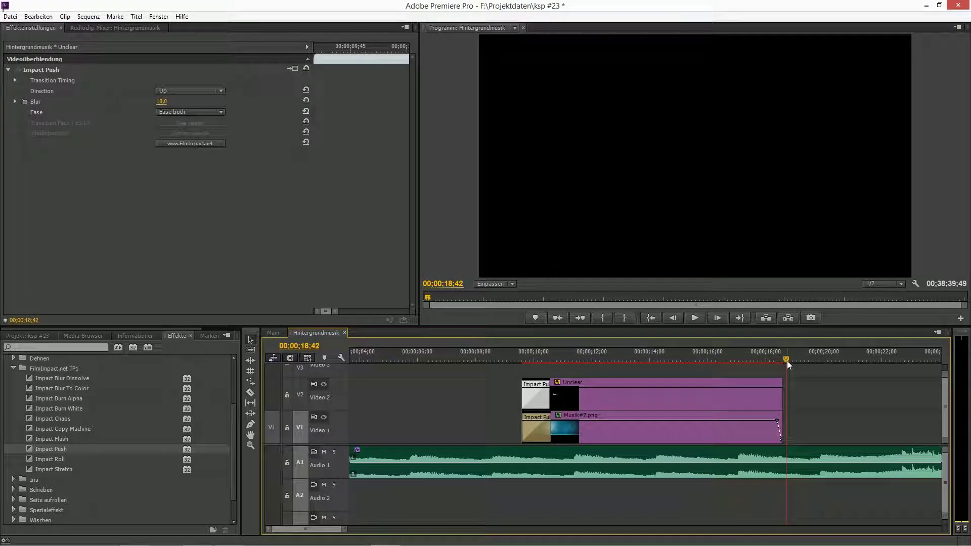
Step: Examine Musik#7.png's closing animation, going to its first Zuschneiden Links keyframe near the clip's end
{"action": "left_click_drag", "start_coordinate": [781, 360], "coordinate": [778, 360]}
{"action": "left_click", "coordinate": [700, 430]}
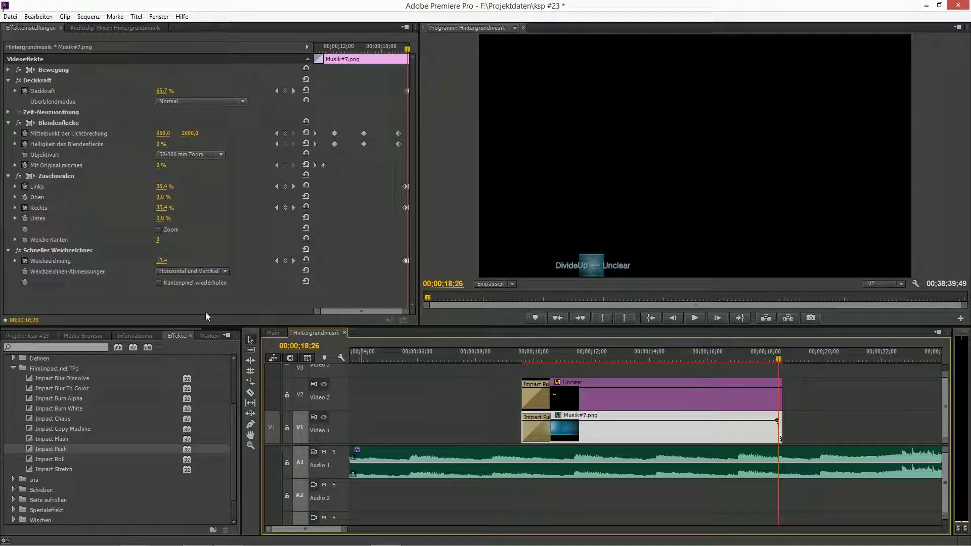
{"action": "left_click", "coordinate": [277, 186]}
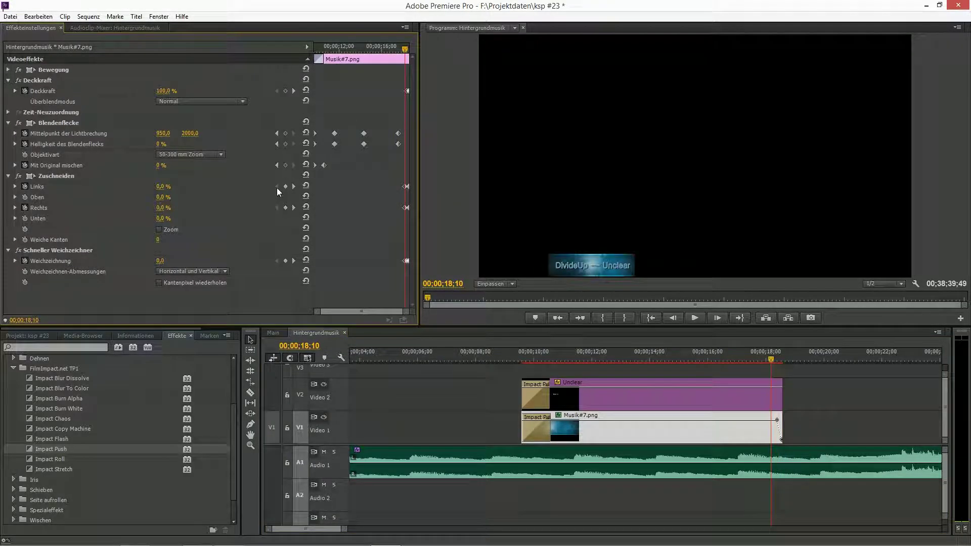
{"action": "left_click", "coordinate": [20, 367]}
{"action": "left_click", "coordinate": [9, 401]}
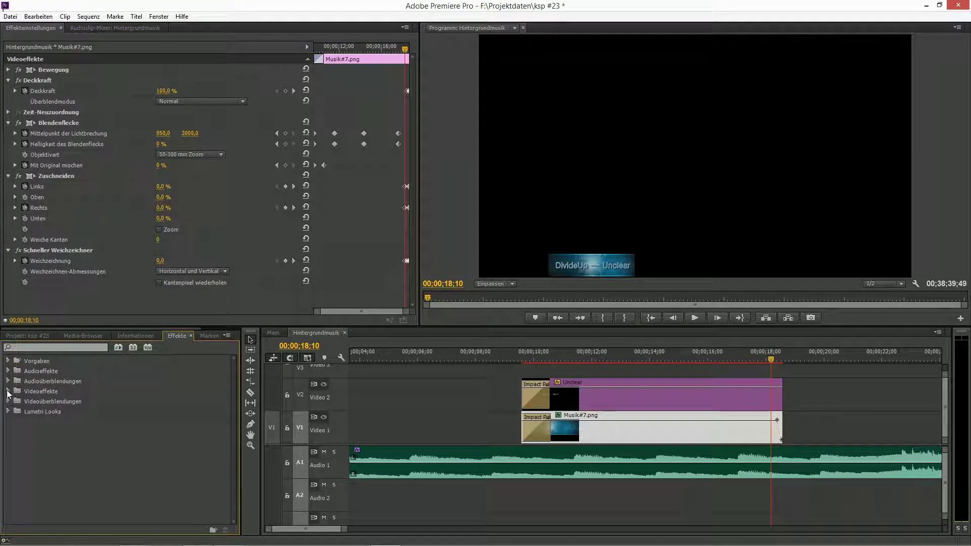
{"action": "left_click", "coordinate": [8, 391]}
{"action": "scroll", "coordinate": [76, 470], "scroll_direction": "down", "scroll_amount": 3}
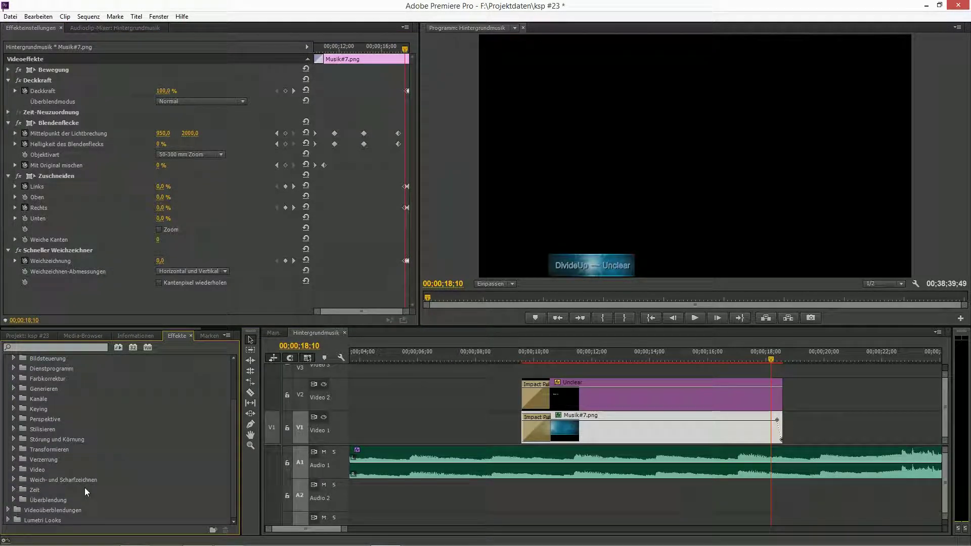
{"action": "left_click", "coordinate": [13, 448]}
{"action": "scroll", "coordinate": [104, 491], "scroll_direction": "down", "scroll_amount": 2}
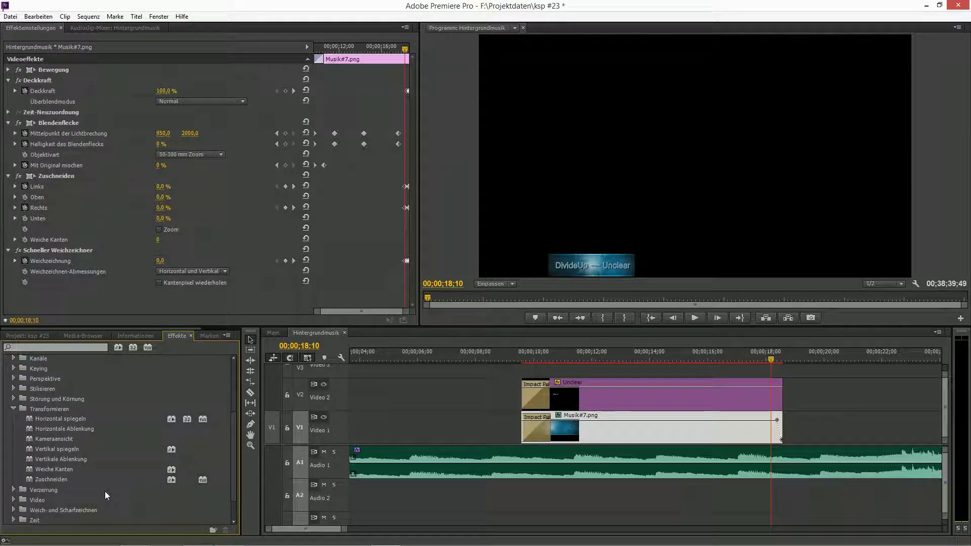
{"action": "left_click_drag", "start_coordinate": [71, 478], "coordinate": [749, 405]}
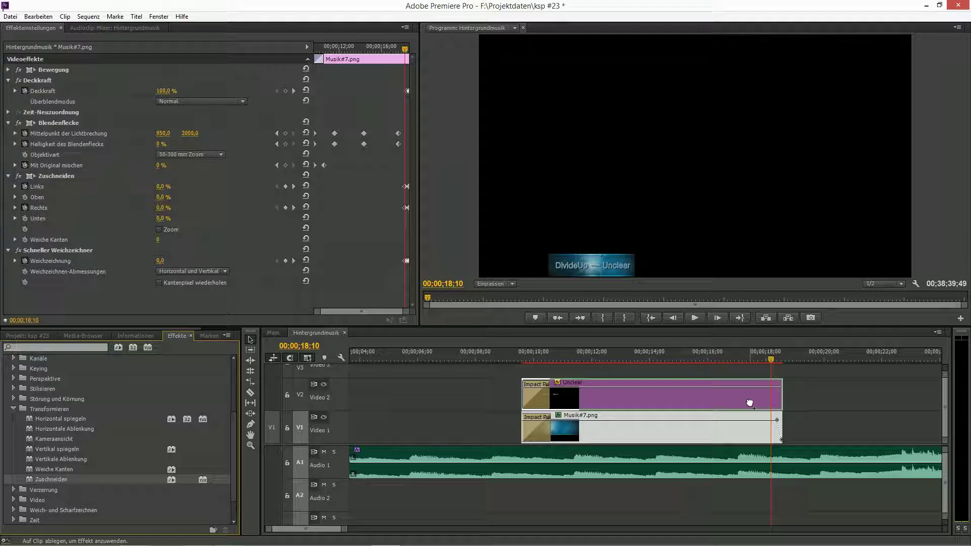
{"action": "left_click_drag", "start_coordinate": [698, 402], "coordinate": [697, 404]}
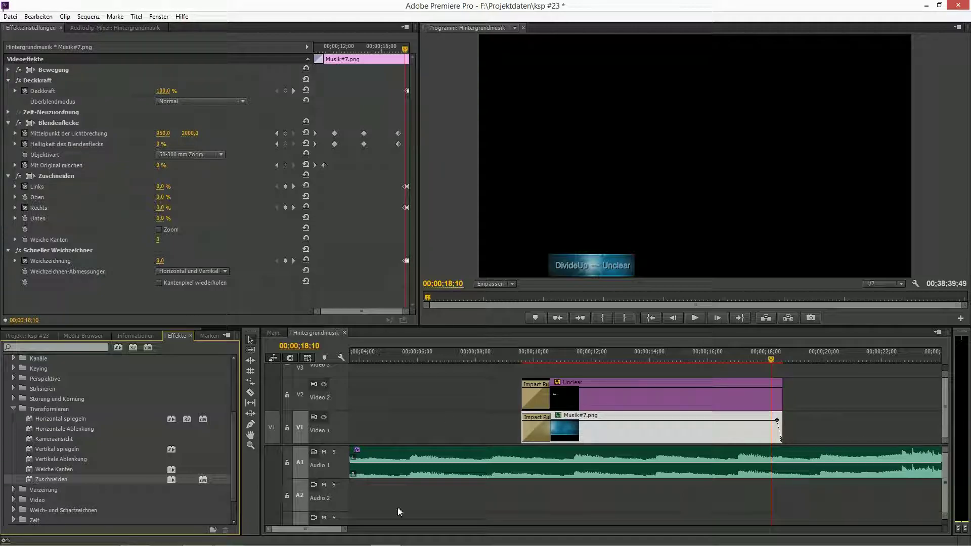
Step: Copy Musik#7.png and paste its Blendenflecke, Zuschneiden and Schneller Weichzeichner effects onto the Unclear clip, leaving out Bewegung
{"action": "right_click", "coordinate": [618, 429]}
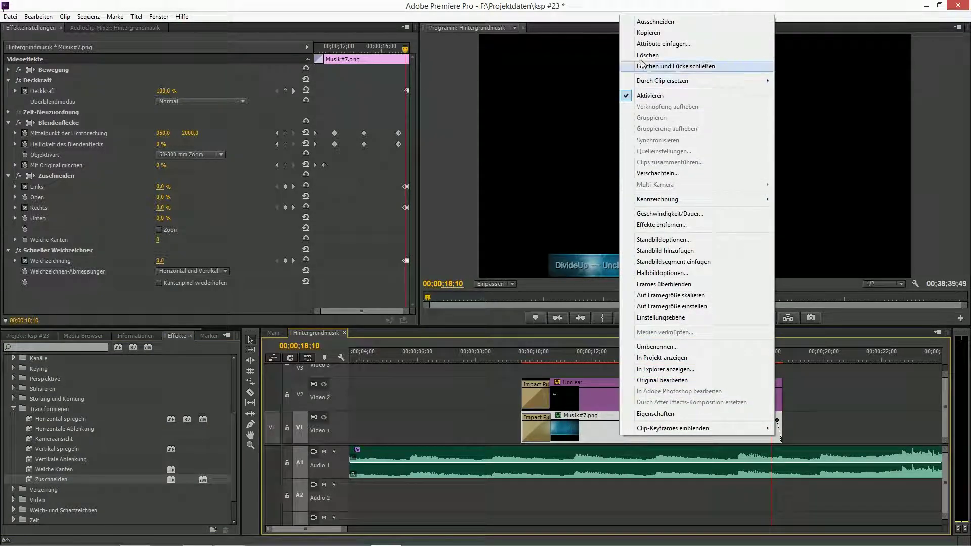
{"action": "left_click", "coordinate": [642, 33]}
{"action": "left_click", "coordinate": [647, 394]}
{"action": "right_click", "coordinate": [648, 394]}
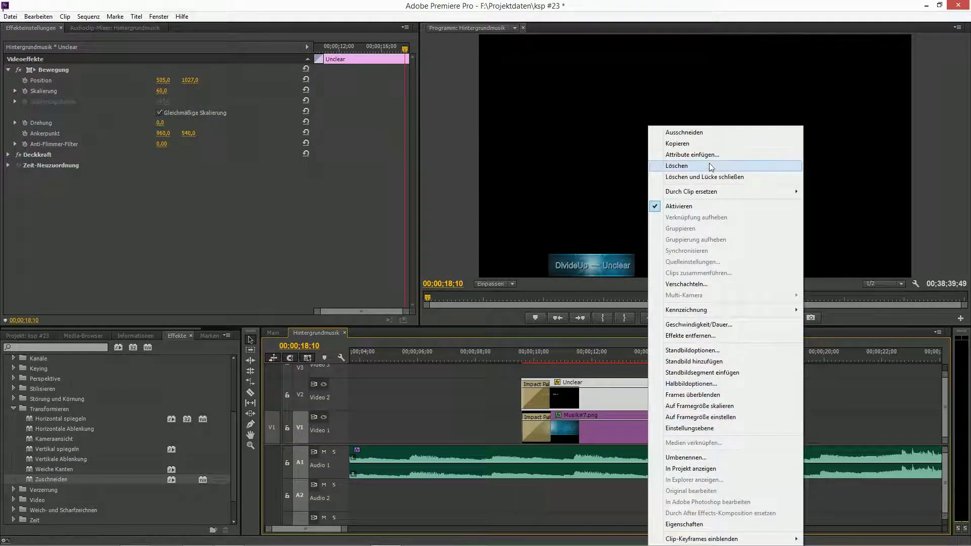
{"action": "left_click", "coordinate": [708, 155]}
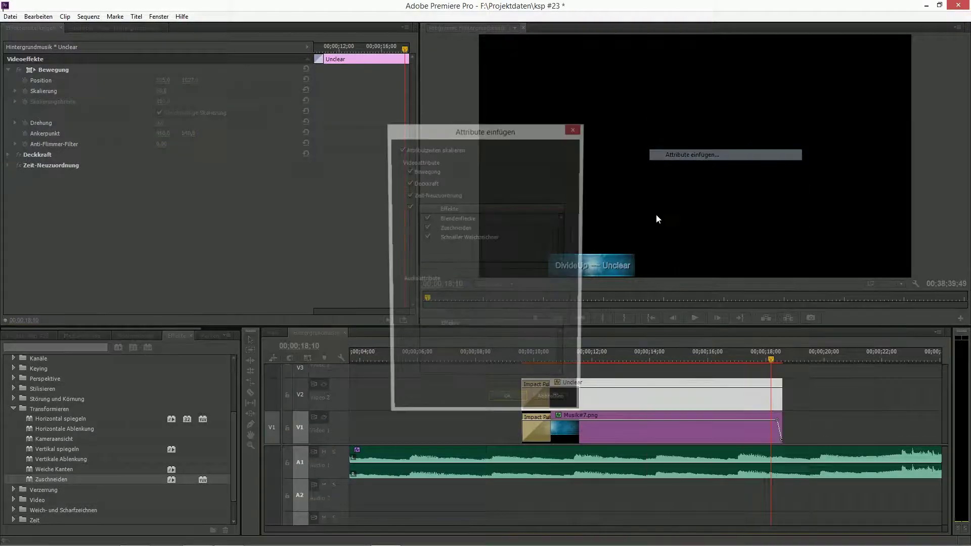
{"action": "left_click", "coordinate": [425, 218]}
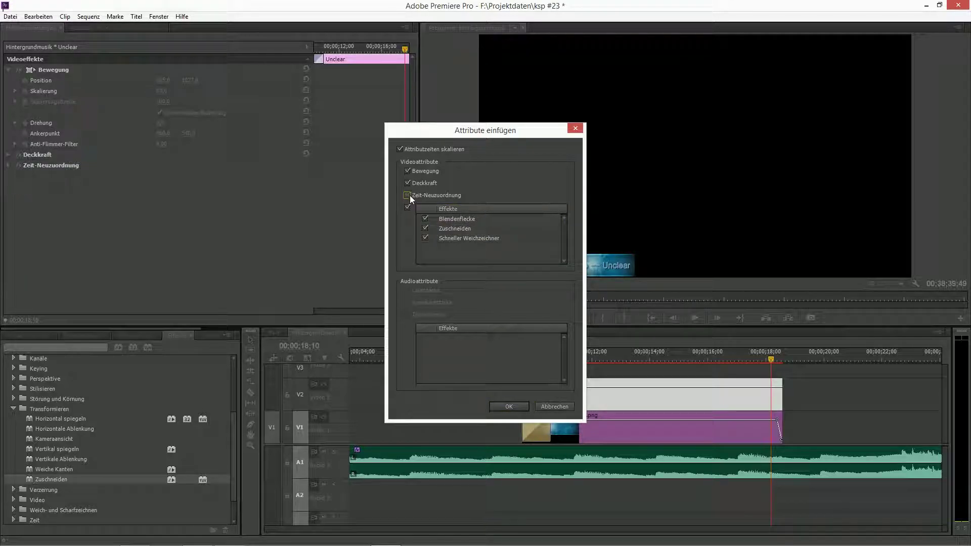
{"action": "left_click", "coordinate": [408, 172]}
{"action": "left_click", "coordinate": [508, 407]}
Step: Play the credit from before its entrance to past its end to check the pasted effects on the text
{"action": "left_click_drag", "start_coordinate": [770, 360], "coordinate": [512, 367]}
{"action": "key", "text": "space"}
{"action": "left_click", "coordinate": [460, 231]}
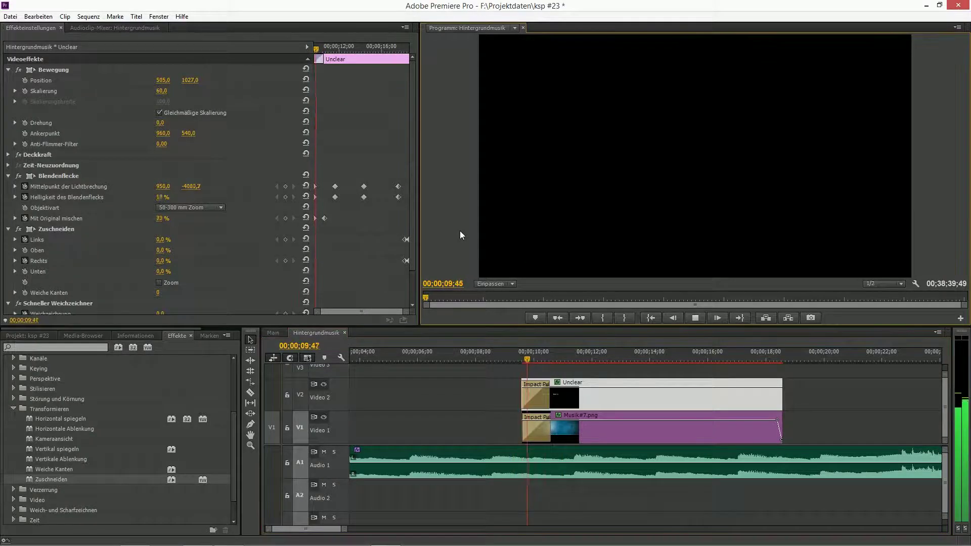
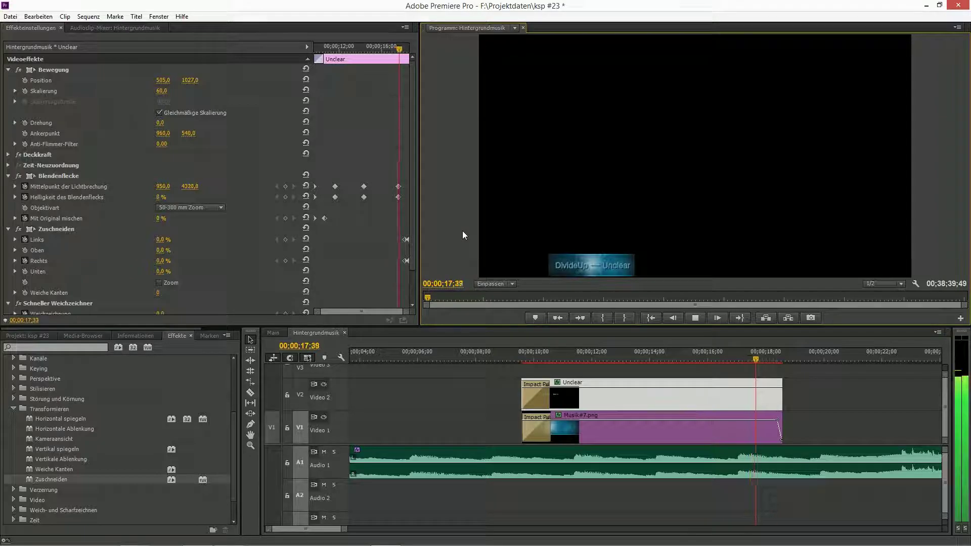
{"action": "key", "text": "space"}
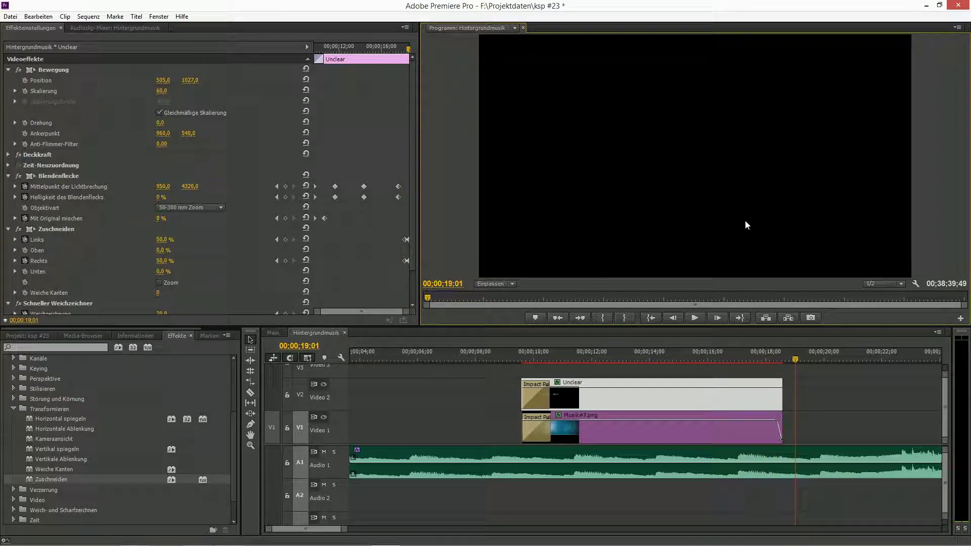
Step: Compare the closing Zuschneiden keyframes of the Unclear and Musik#7.png clips, and step through how text and graphic are cropped away
{"action": "left_click_drag", "start_coordinate": [797, 359], "coordinate": [770, 360]}
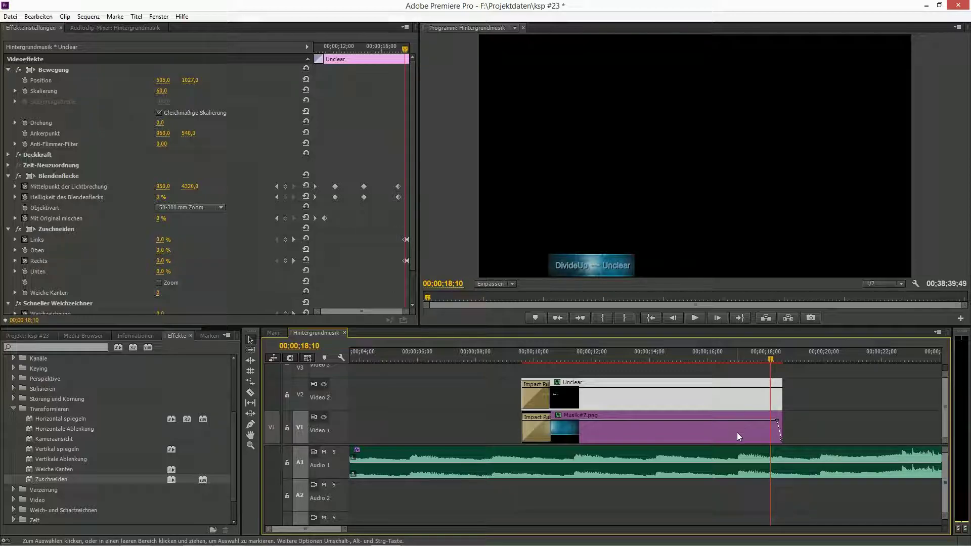
{"action": "left_click_drag", "start_coordinate": [322, 311], "coordinate": [346, 314]}
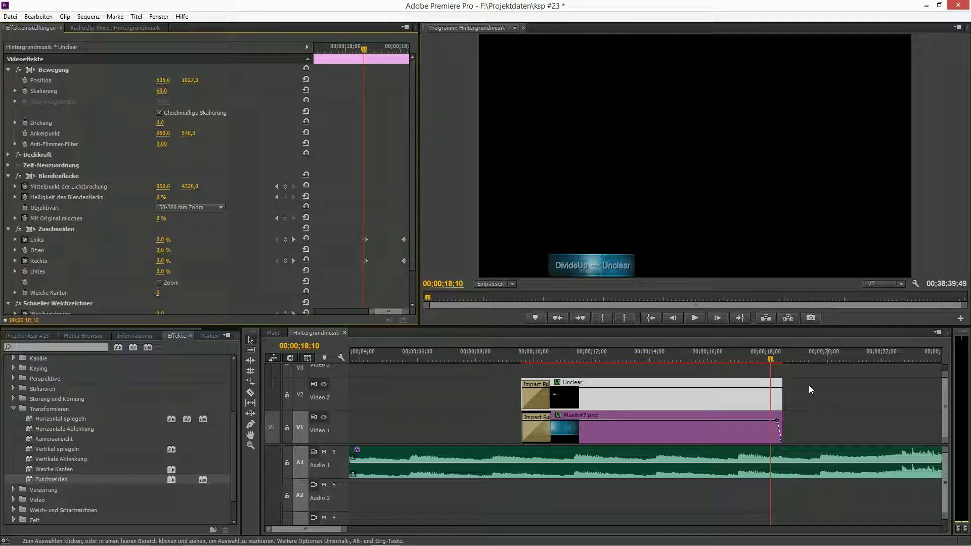
{"action": "left_click", "coordinate": [757, 435]}
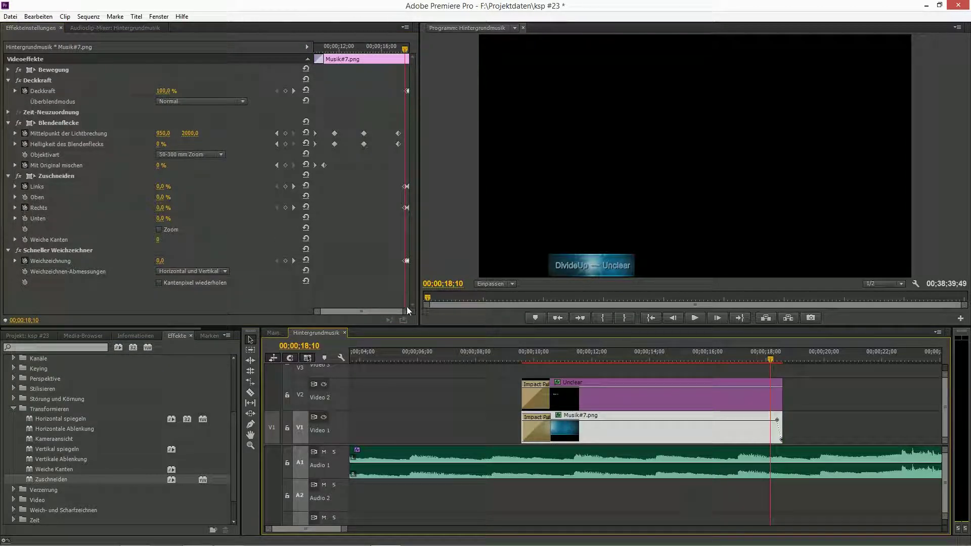
{"action": "left_click_drag", "start_coordinate": [404, 314], "coordinate": [375, 315]}
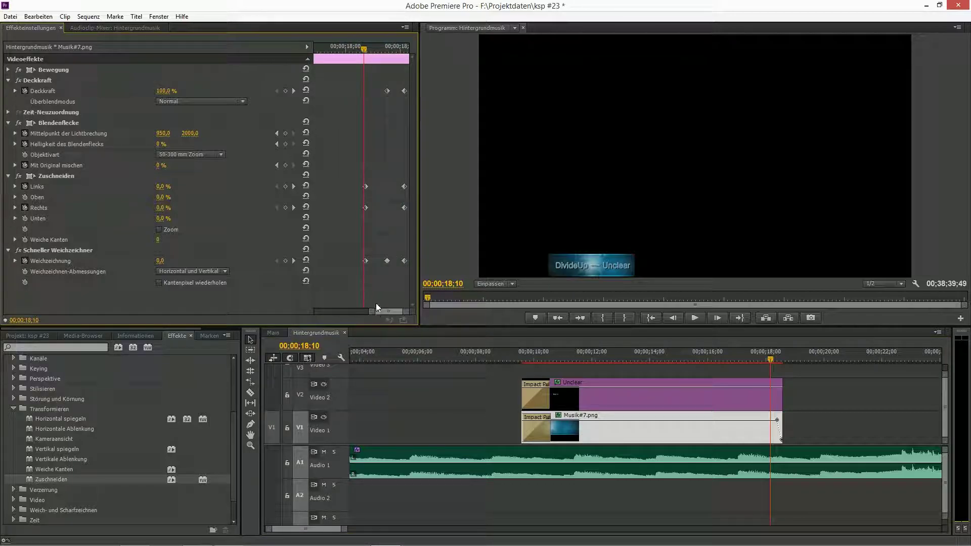
{"action": "left_click", "coordinate": [293, 186]}
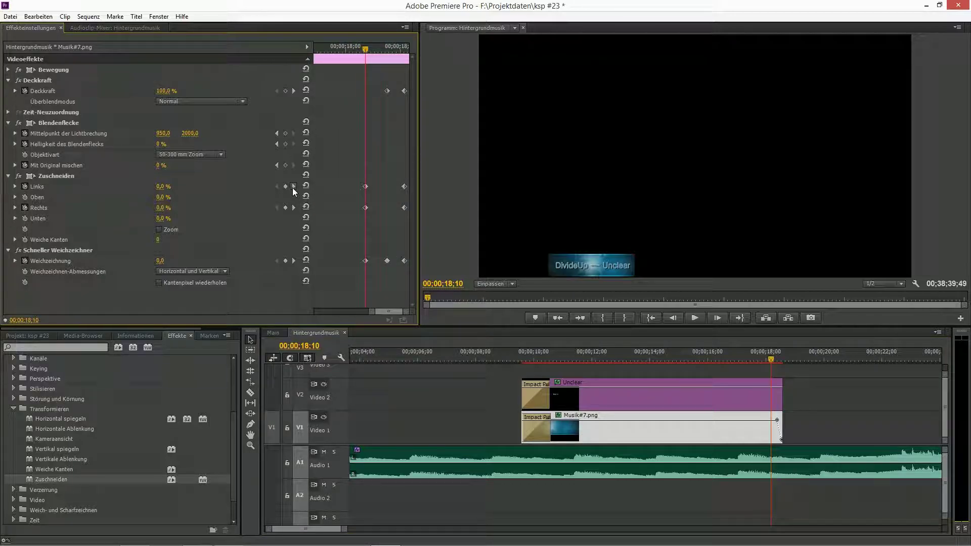
{"action": "left_click", "coordinate": [719, 397]}
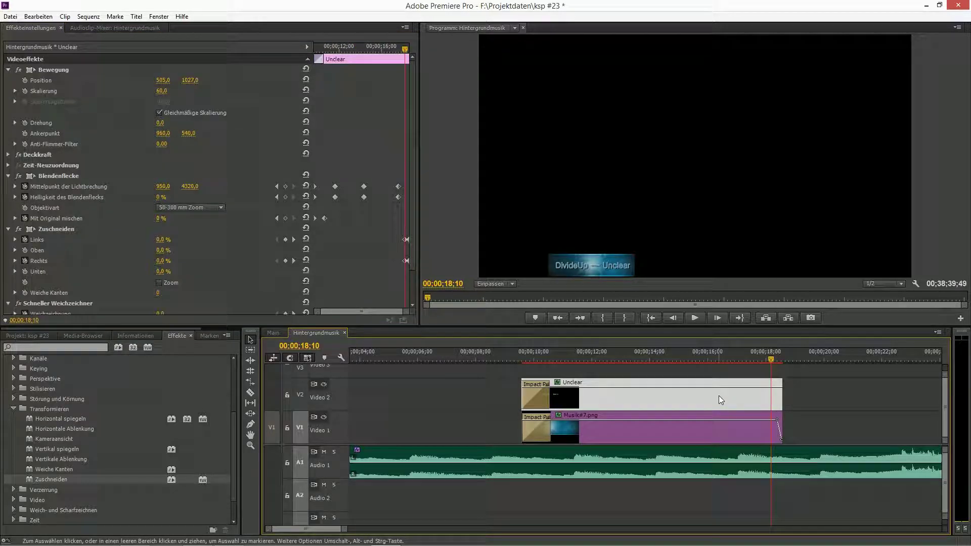
{"action": "left_click_drag", "start_coordinate": [403, 312], "coordinate": [372, 314]}
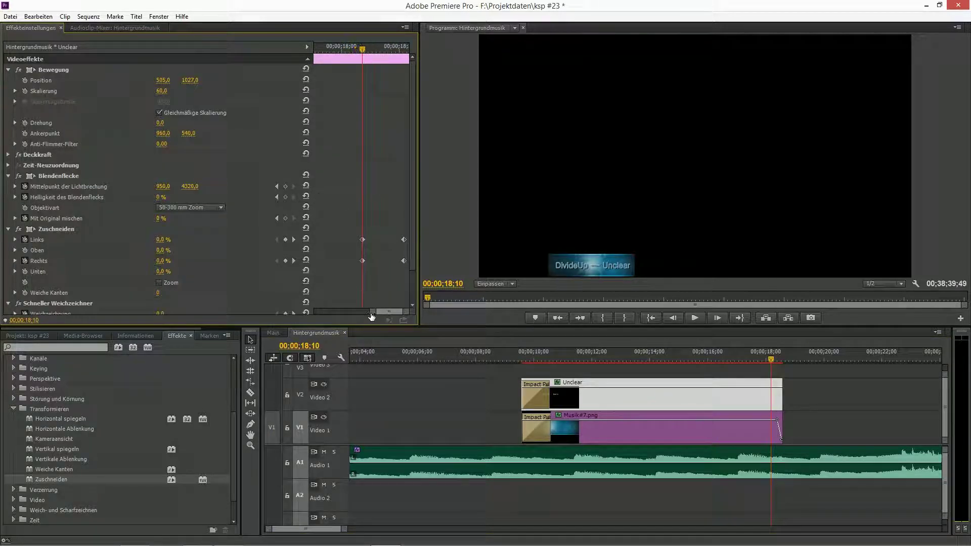
{"action": "left_click", "coordinate": [770, 360]}
{"action": "left_click_drag", "start_coordinate": [770, 359], "coordinate": [778, 362]}
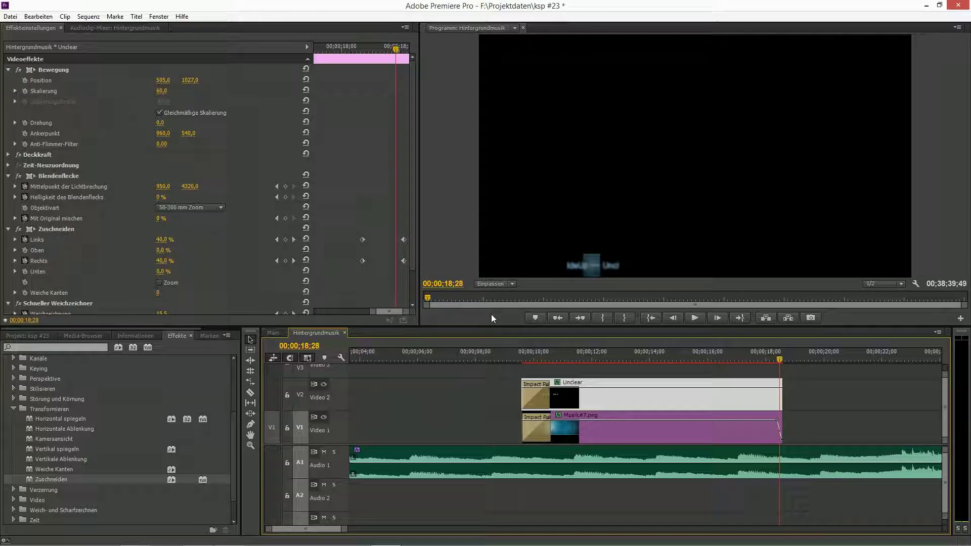
Step: Move the first Zuschneiden Links and Rechts keyframes of the Unclear clip earlier, and play the credit's ending
{"action": "left_click_drag", "start_coordinate": [353, 234], "coordinate": [324, 262]}
{"action": "left_click_drag", "start_coordinate": [374, 314], "coordinate": [362, 312]}
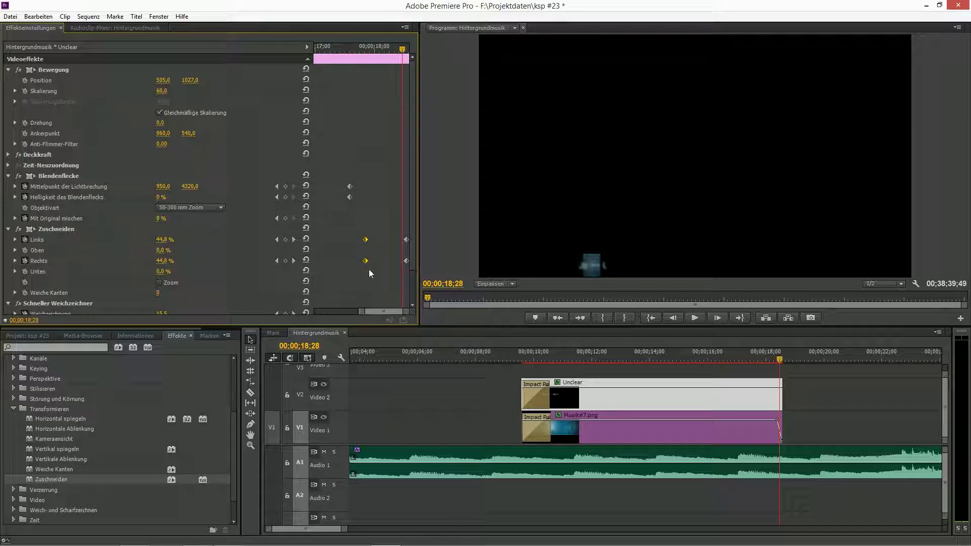
{"action": "left_click_drag", "start_coordinate": [366, 261], "coordinate": [340, 264]}
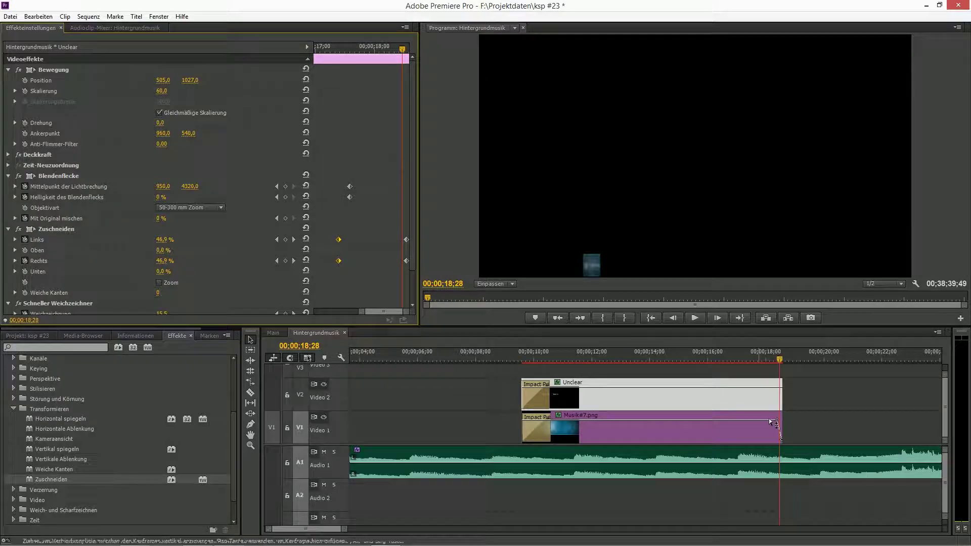
{"action": "left_click_drag", "start_coordinate": [781, 361], "coordinate": [718, 369]}
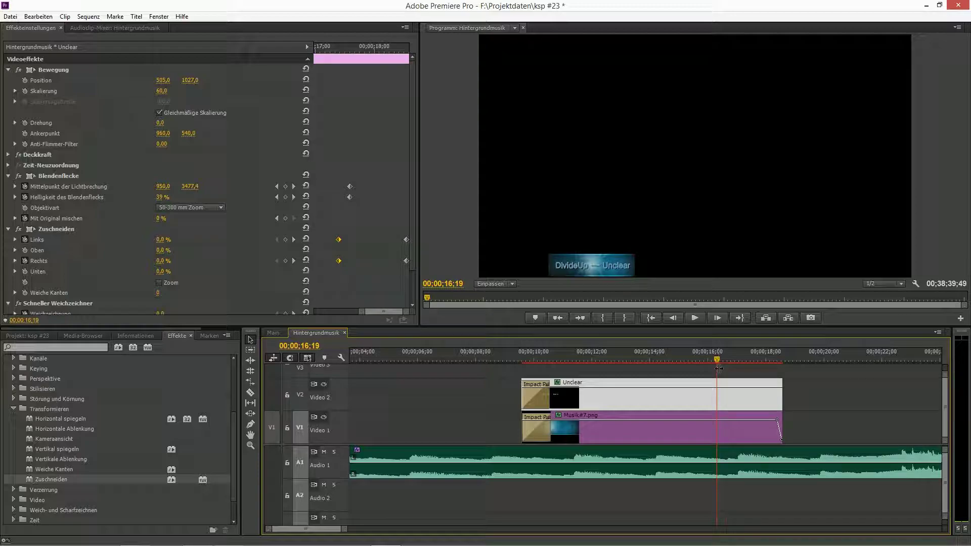
{"action": "key", "text": "space"}
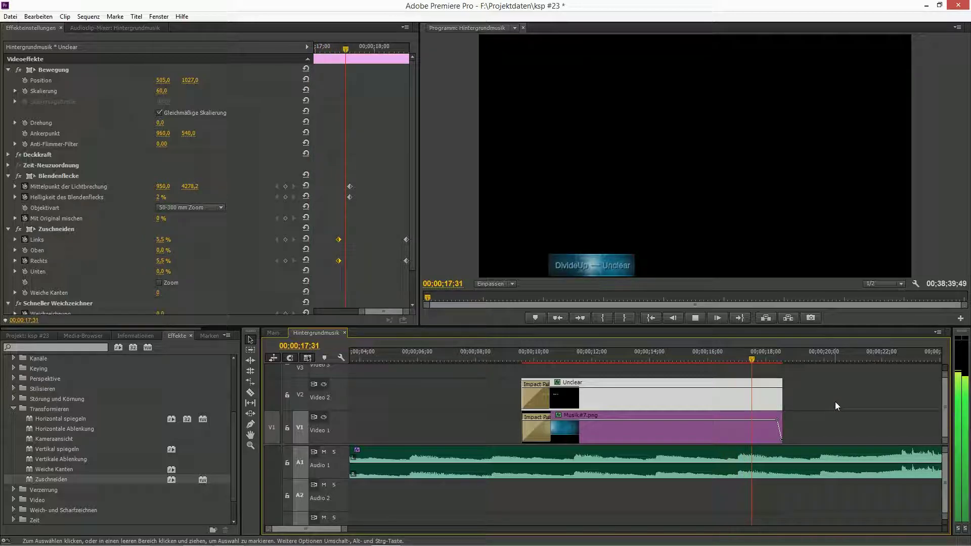
{"action": "key", "text": "space"}
Step: Shift the Unclear clip's first Zuschneiden Links and Rechts keyframes further back to 00;00;17;14, and play the closing animation
{"action": "left_click_drag", "start_coordinate": [790, 361], "coordinate": [768, 361]}
{"action": "left_click_drag", "start_coordinate": [774, 361], "coordinate": [781, 362]}
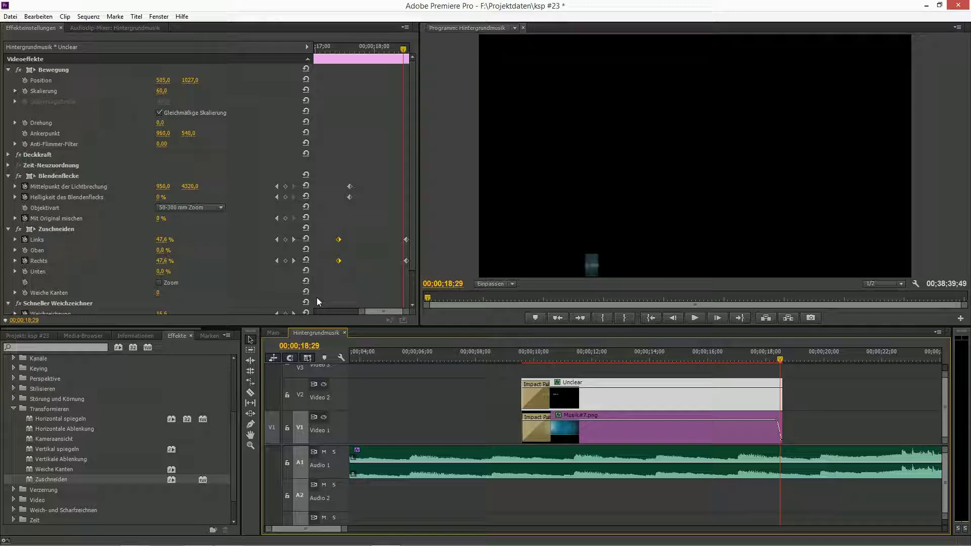
{"action": "left_click", "coordinate": [337, 261]}
{"action": "left_click_drag", "start_coordinate": [339, 263], "coordinate": [331, 264]}
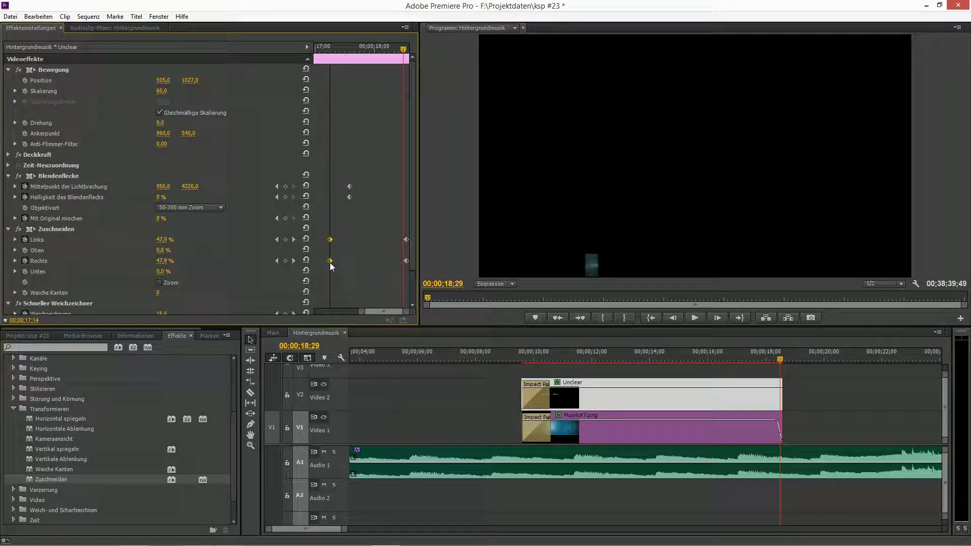
{"action": "left_click_drag", "start_coordinate": [783, 358], "coordinate": [753, 361]}
{"action": "key", "text": "space"}
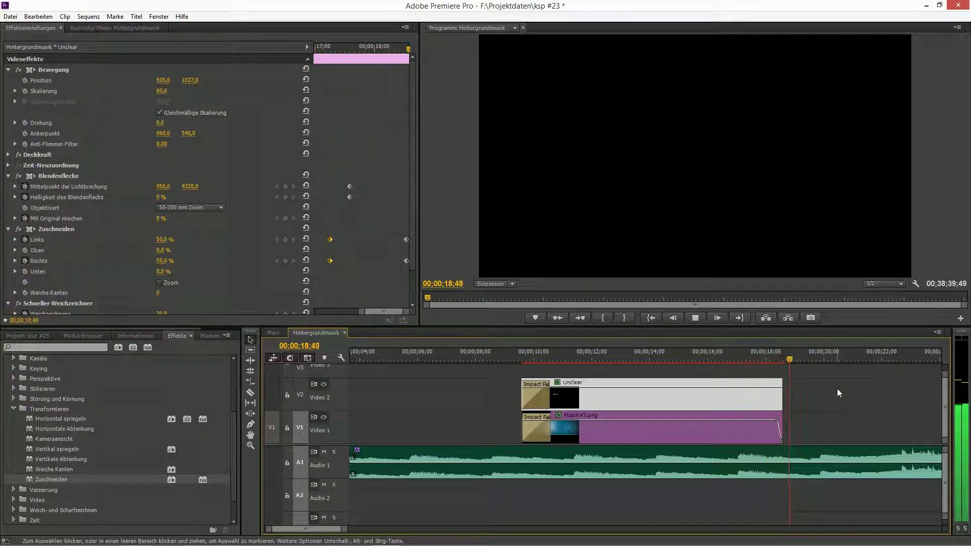
Step: Replay the credit's disappearance from about two seconds before its end, and return to 00;00;13;10 to examine the lens flare
{"action": "left_click_drag", "start_coordinate": [754, 359], "coordinate": [712, 362]}
{"action": "key", "text": "space"}
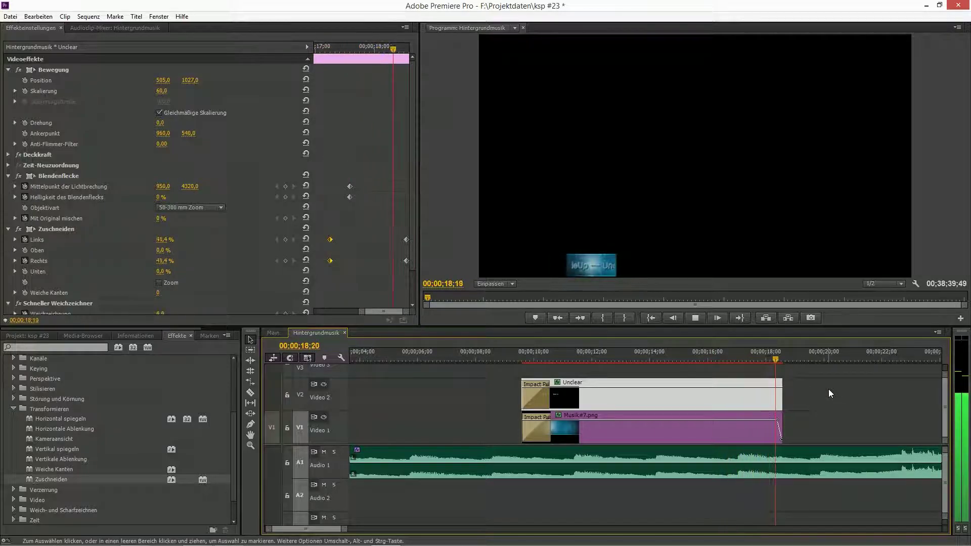
{"action": "key", "text": "space"}
{"action": "left_click_drag", "start_coordinate": [788, 359], "coordinate": [626, 365]}
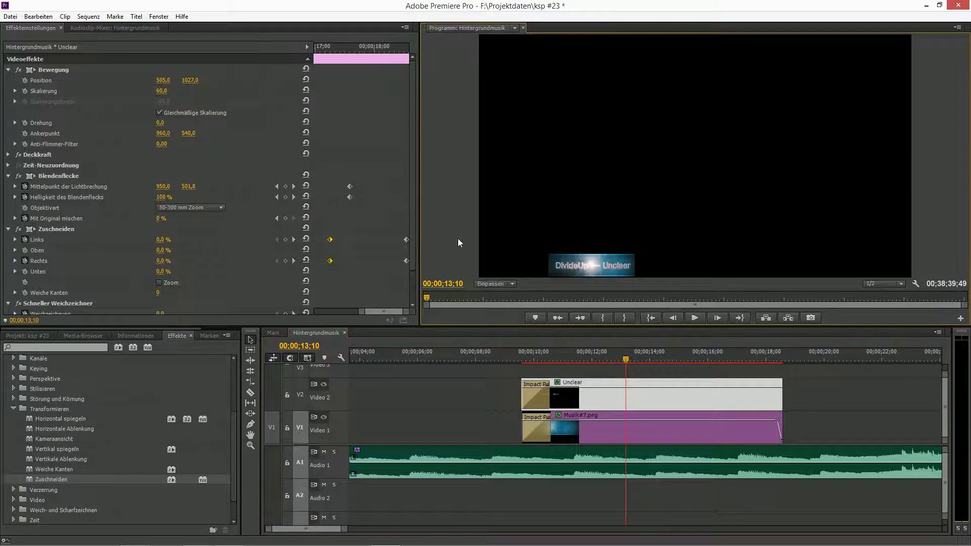
Step: Set the lens type of the Unclear clip's Blendenflecke effect to 105 mm, and play the credit from just before it starts
{"action": "key", "text": "grave"}
{"action": "key", "text": "grave"}
{"action": "left_click", "coordinate": [202, 210]}
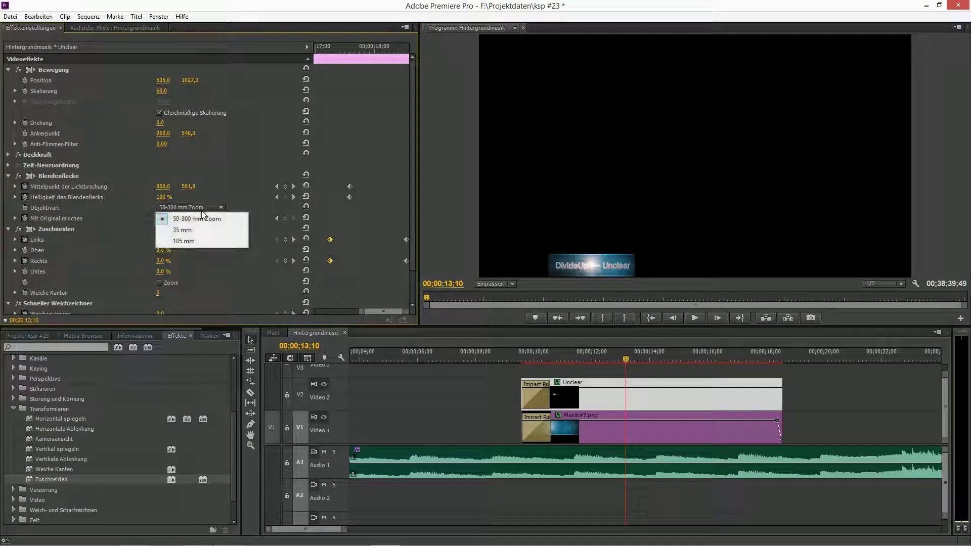
{"action": "left_click", "coordinate": [191, 241]}
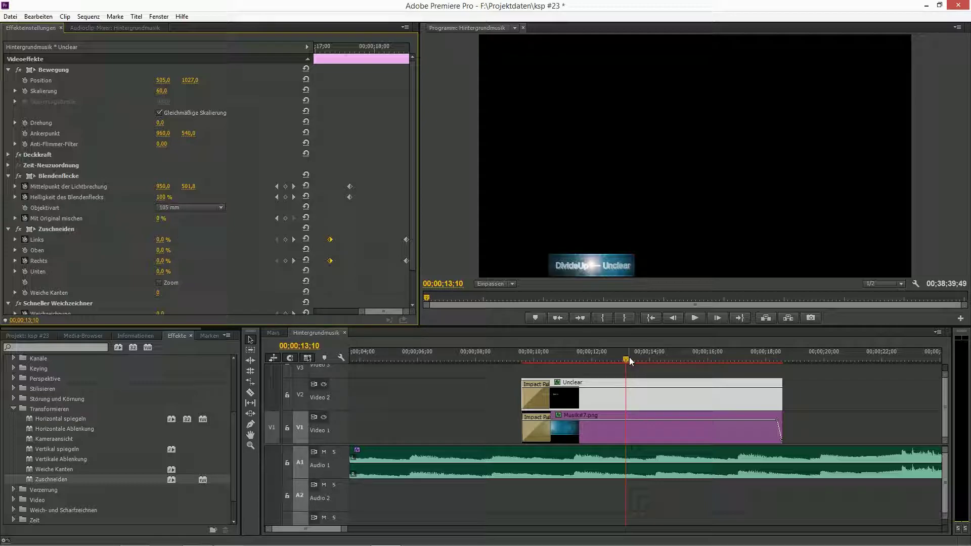
{"action": "left_click_drag", "start_coordinate": [624, 358], "coordinate": [510, 363]}
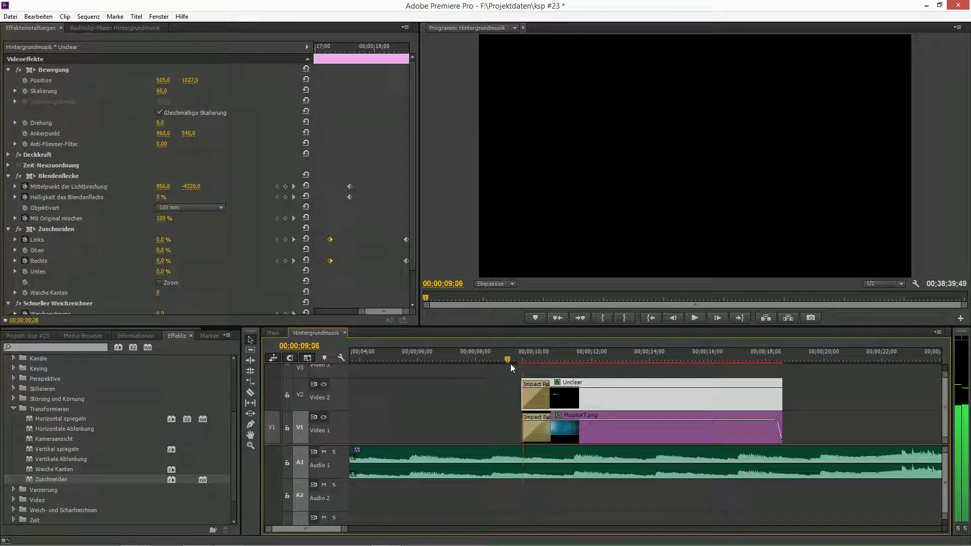
{"action": "key", "text": "space"}
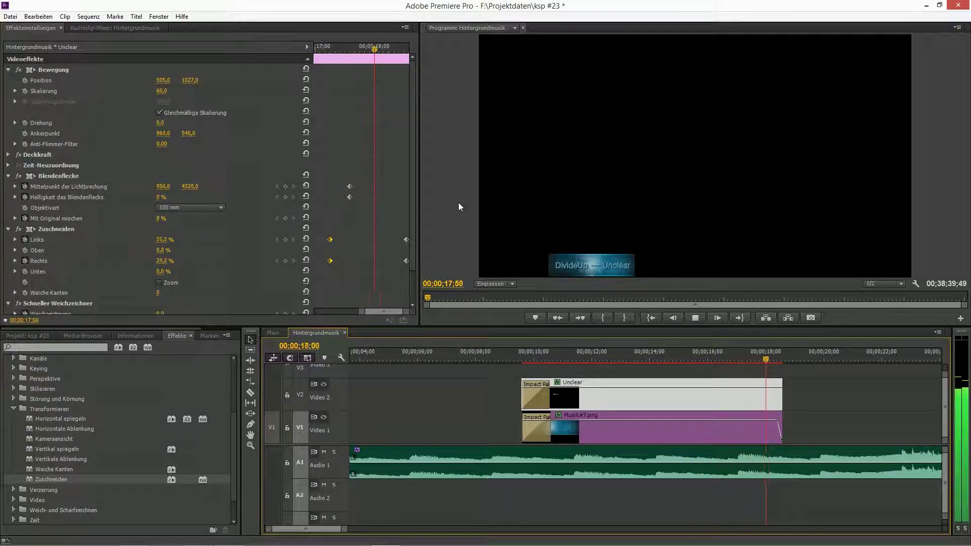
{"action": "key", "text": "space"}
Step: Replay the credit from 00;00;09;14 to check the lens flare, and return to the clip's start at 00;00;09;35
{"action": "left_click", "coordinate": [513, 359]}
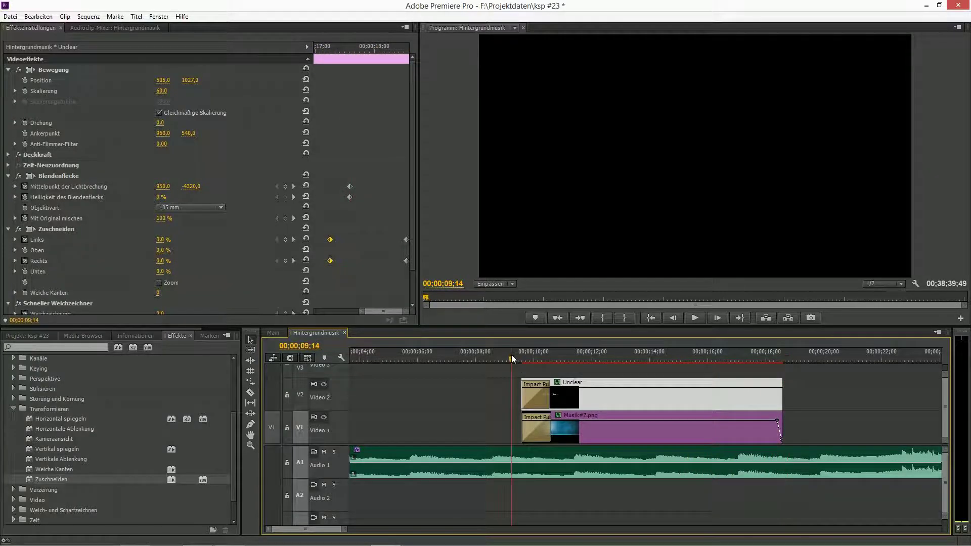
{"action": "key", "text": "space"}
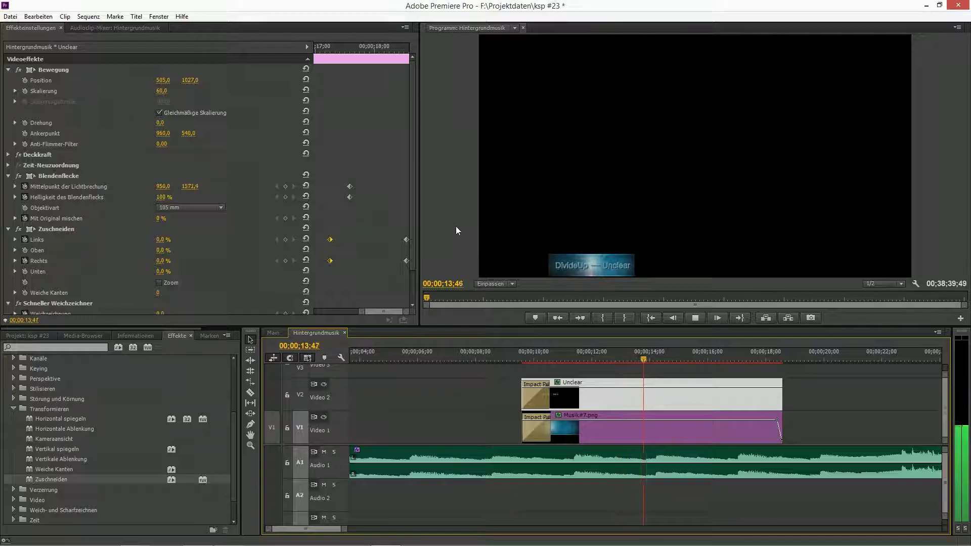
{"action": "key", "text": "space"}
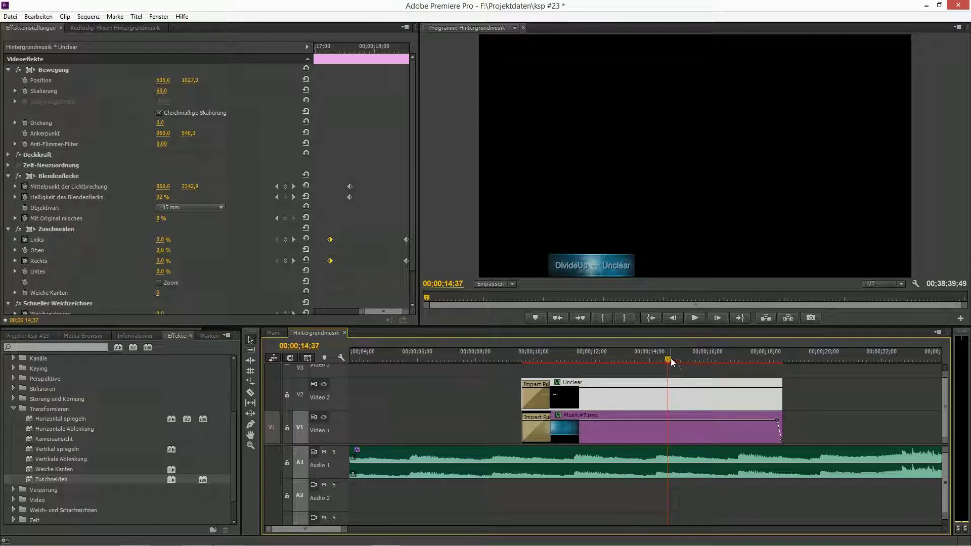
{"action": "left_click_drag", "start_coordinate": [668, 360], "coordinate": [520, 362]}
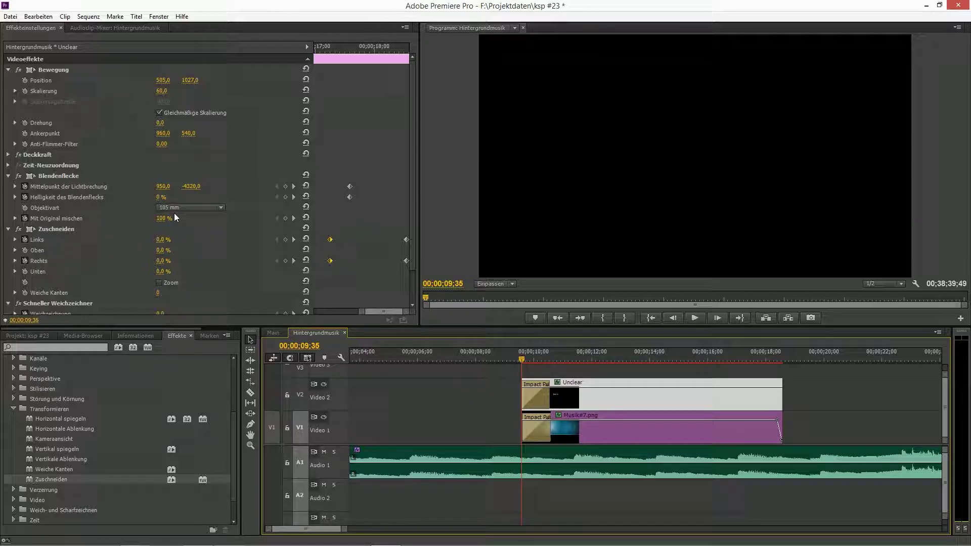
Step: Step through the Mittelpunkt der Lichtbrechung keyframes and scrub the clip to examine how the flare travels across the text
{"action": "left_click_drag", "start_coordinate": [362, 310], "coordinate": [319, 311]}
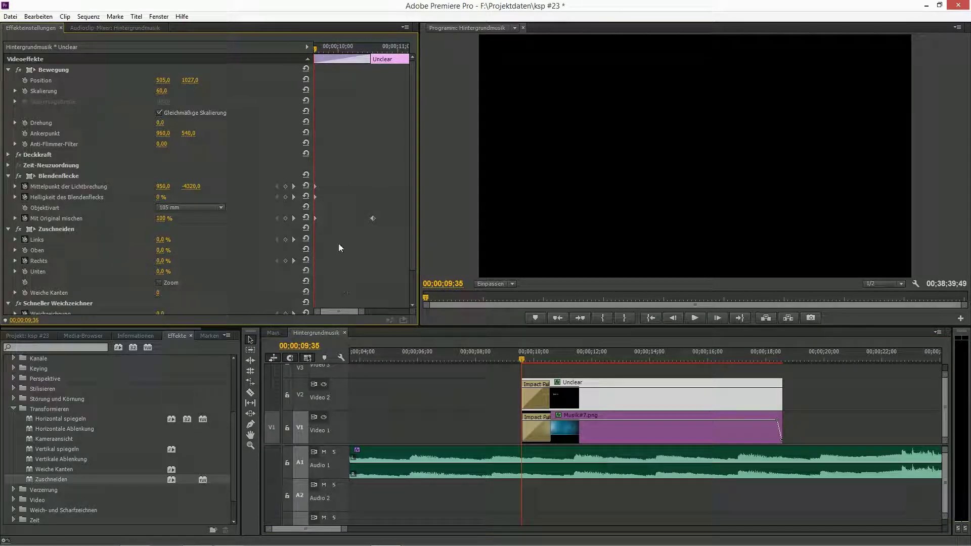
{"action": "left_click", "coordinate": [292, 187]}
{"action": "left_click", "coordinate": [294, 186]}
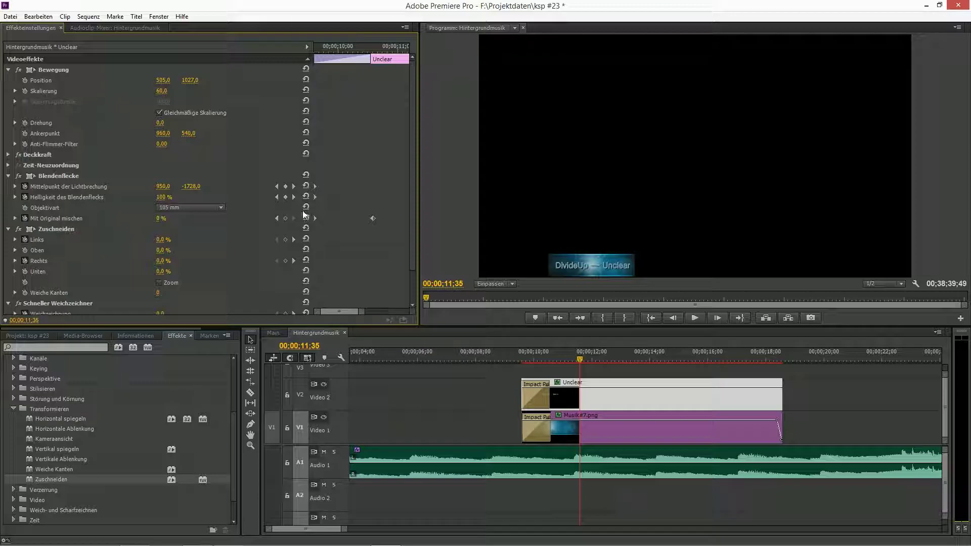
{"action": "left_click", "coordinate": [295, 186]}
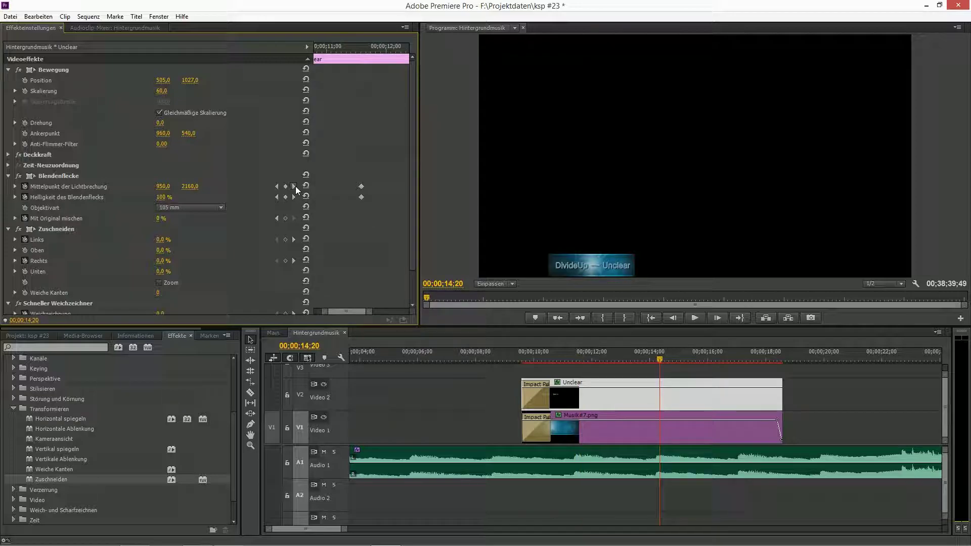
{"action": "left_click", "coordinate": [296, 186]}
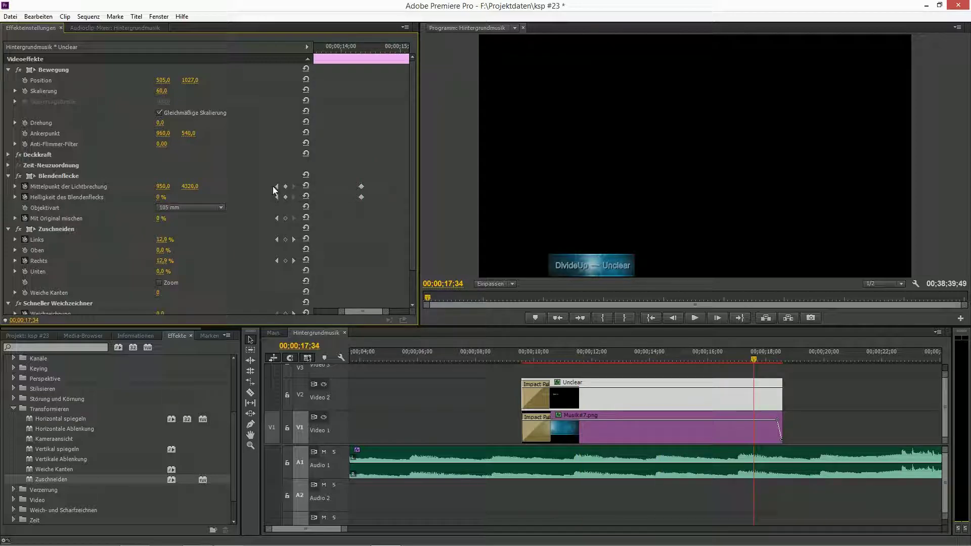
{"action": "left_click", "coordinate": [277, 187]}
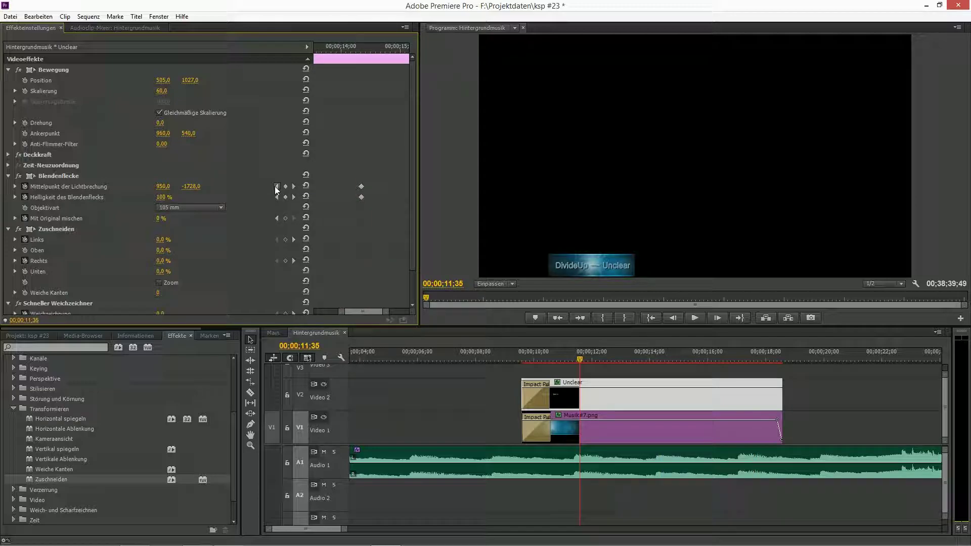
{"action": "left_click", "coordinate": [291, 187]}
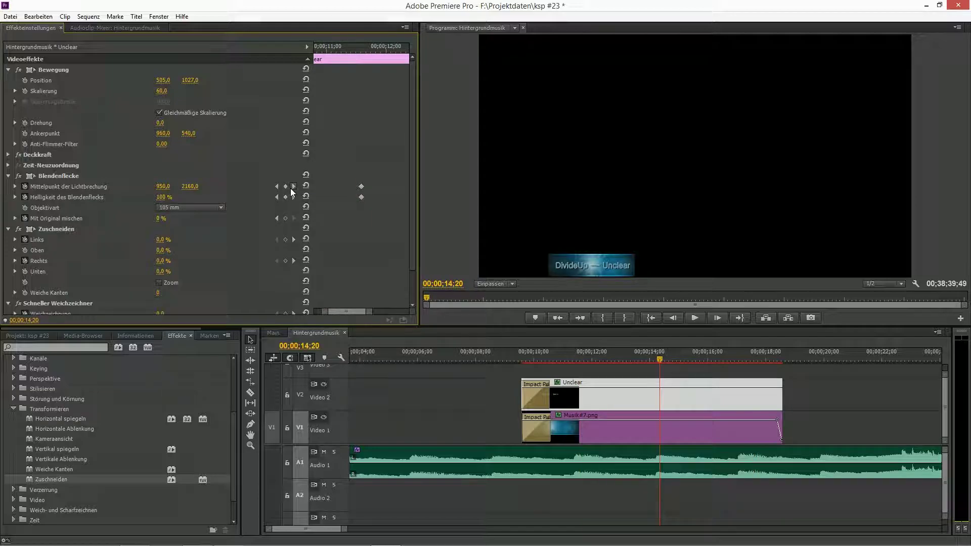
{"action": "left_click", "coordinate": [277, 187]}
{"action": "left_click_drag", "start_coordinate": [344, 313], "coordinate": [324, 309]}
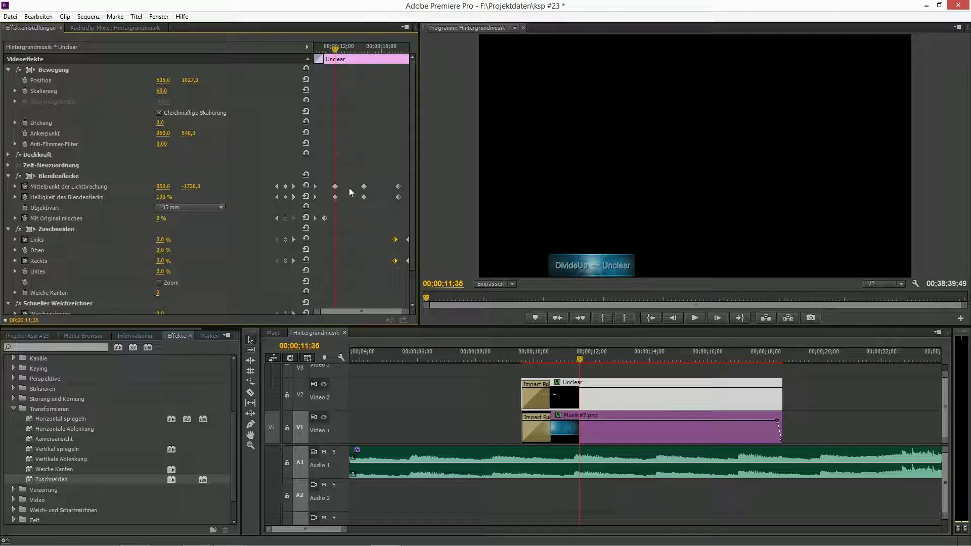
{"action": "mouse_move", "coordinate": [335, 50]}
{"action": "left_mouse_down"}
{"action": "mouse_move", "coordinate": [328, 58]}
{"action": "mouse_move", "coordinate": [350, 57]}
{"action": "left_mouse_up"}
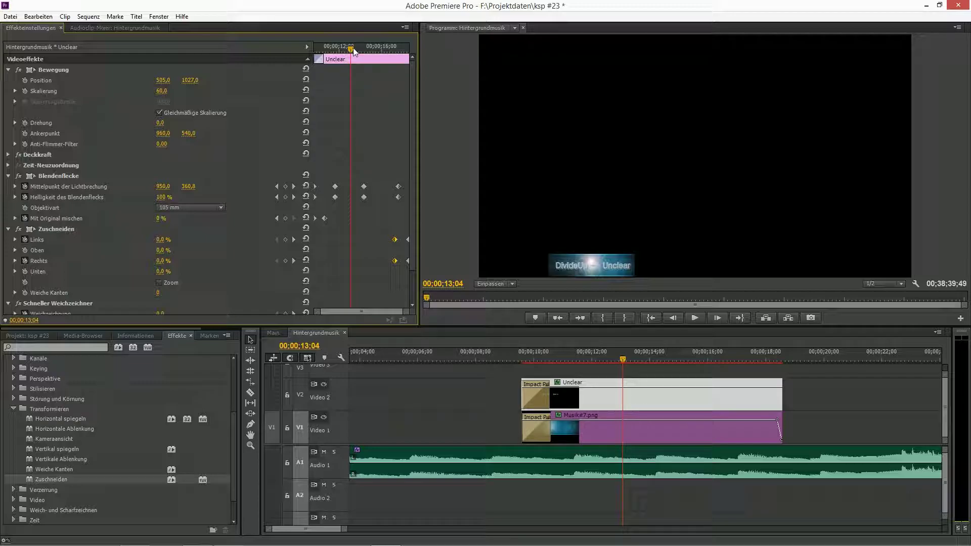
{"action": "left_click_drag", "start_coordinate": [353, 47], "coordinate": [294, 48]}
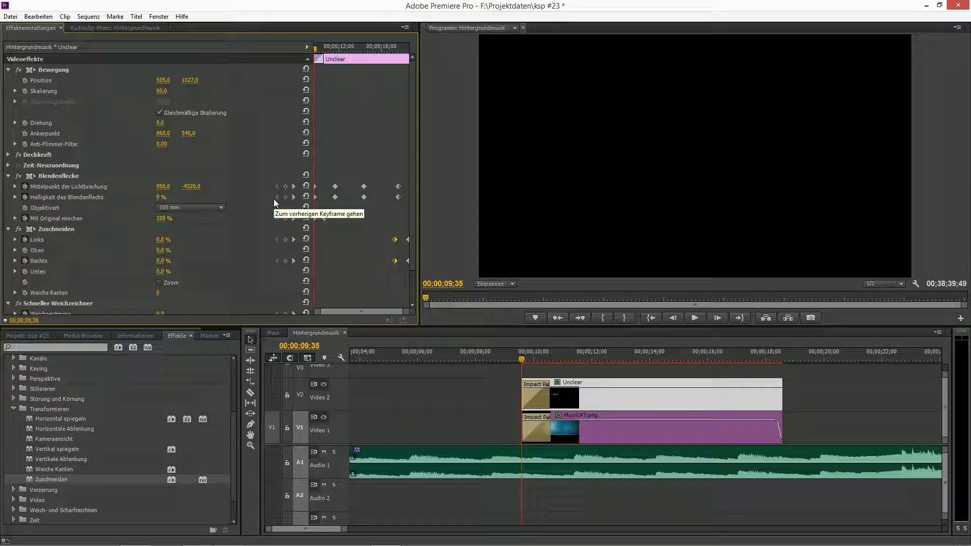
Step: Remove all Mittelpunkt der Lichtbrechung keyframes from the Unclear clip and reset the flare centre to its default
{"action": "left_click", "coordinate": [24, 187]}
{"action": "left_click", "coordinate": [547, 289]}
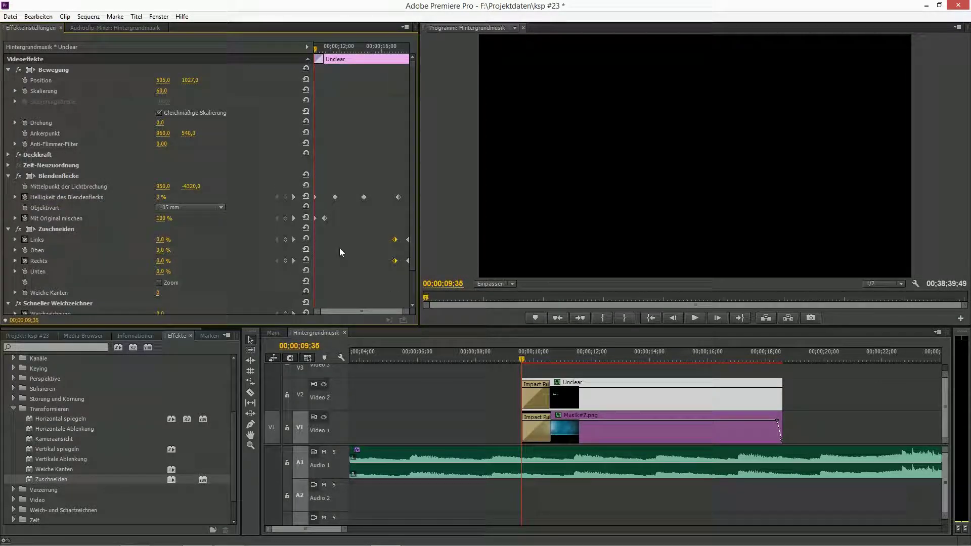
{"action": "left_click", "coordinate": [306, 185]}
Step: Scrub the clip around 00;00;13;09 to check the static flare, stop at 00;00;13;26, and save the project
{"action": "left_click_drag", "start_coordinate": [312, 48], "coordinate": [354, 54]}
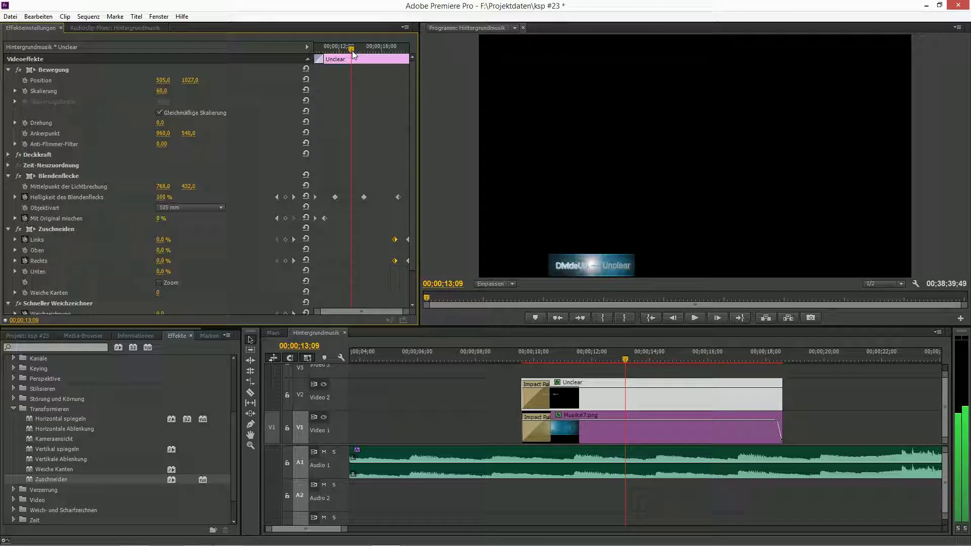
{"action": "left_click_drag", "start_coordinate": [353, 55], "coordinate": [352, 54]}
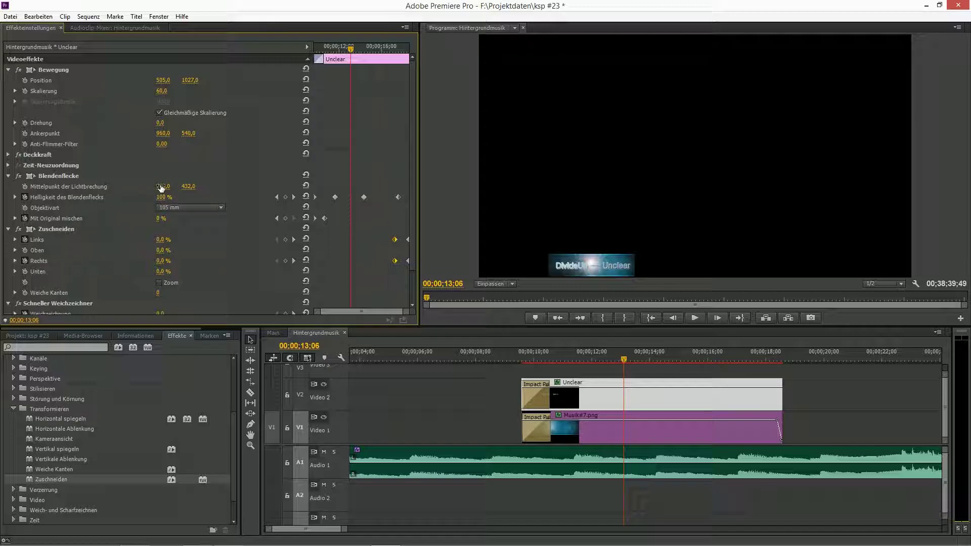
{"action": "mouse_move", "coordinate": [352, 53]}
{"action": "left_mouse_down"}
{"action": "mouse_move", "coordinate": [372, 48]}
{"action": "mouse_move", "coordinate": [293, 47]}
{"action": "mouse_move", "coordinate": [353, 46]}
{"action": "left_mouse_up"}
{"action": "key", "text": "ctrl+s"}
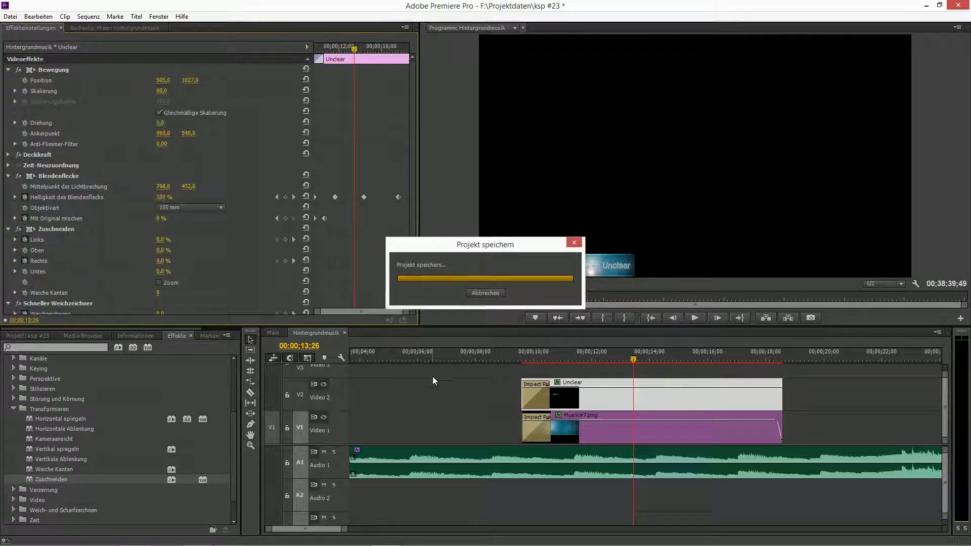
Step: Hide the Video 1 track and try the 50-300 mm Zoom lens with the flare centre at 1479, 532
{"action": "left_click", "coordinate": [324, 418]}
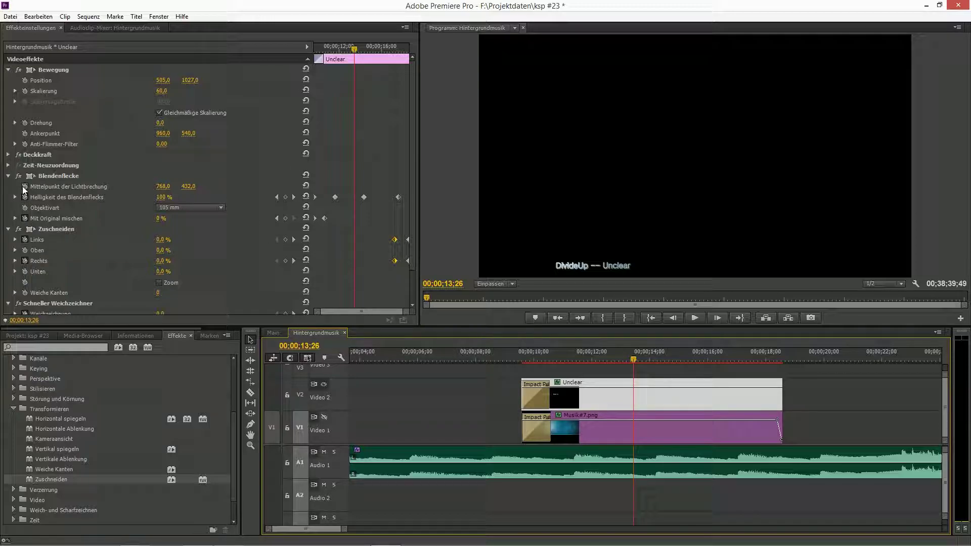
{"action": "left_click", "coordinate": [164, 191]}
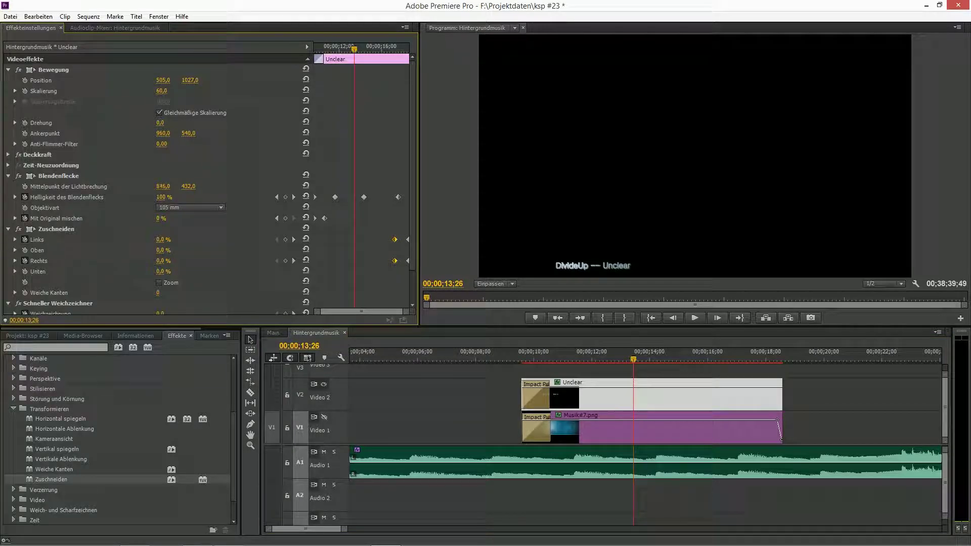
{"action": "left_click_drag", "start_coordinate": [163, 186], "coordinate": [56, 186]}
{"action": "left_click", "coordinate": [182, 207]}
{"action": "left_click", "coordinate": [173, 215]}
{"action": "left_click_drag", "start_coordinate": [163, 186], "coordinate": [224, 186]}
{"action": "left_click_drag", "start_coordinate": [163, 186], "coordinate": [210, 186]}
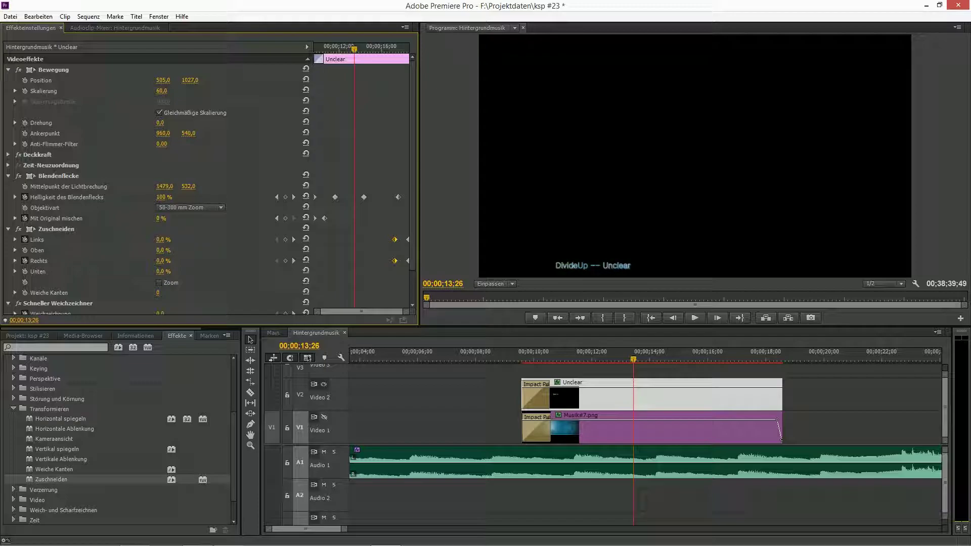
Step: Try the 35 mm lens, return the lens type to 105 mm, and set the flare centre's horizontal value to 450
{"action": "left_click", "coordinate": [173, 207]}
{"action": "left_click", "coordinate": [170, 229]}
{"action": "left_click_drag", "start_coordinate": [166, 190], "coordinate": [125, 190]}
{"action": "left_click", "coordinate": [184, 205]}
{"action": "left_click", "coordinate": [190, 240]}
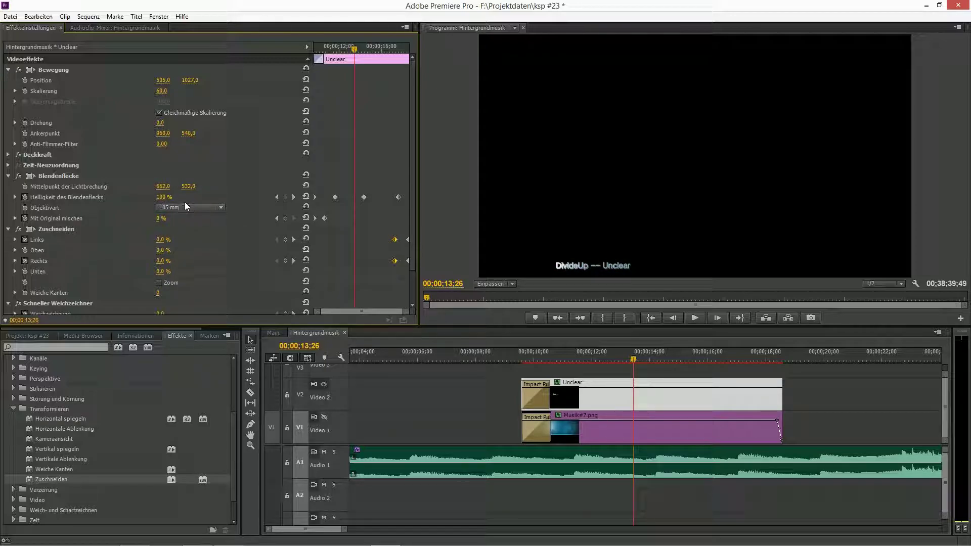
{"action": "mouse_move", "coordinate": [163, 187]}
{"action": "left_mouse_down"}
{"action": "mouse_move", "coordinate": [206, 186]}
{"action": "mouse_move", "coordinate": [156, 187]}
{"action": "left_mouse_up"}
Step: Keyframe Mittelpunkt der Lichtbrechung at 00;00;09;35 and 00;00;11;35, and show the Video 1 track again
{"action": "left_click", "coordinate": [277, 197]}
{"action": "left_click", "coordinate": [277, 197]}
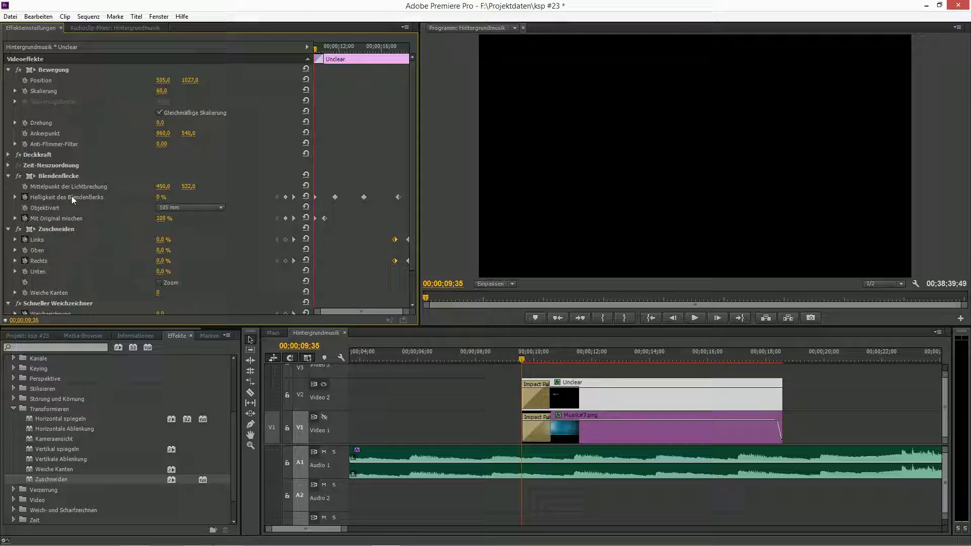
{"action": "left_click", "coordinate": [25, 186]}
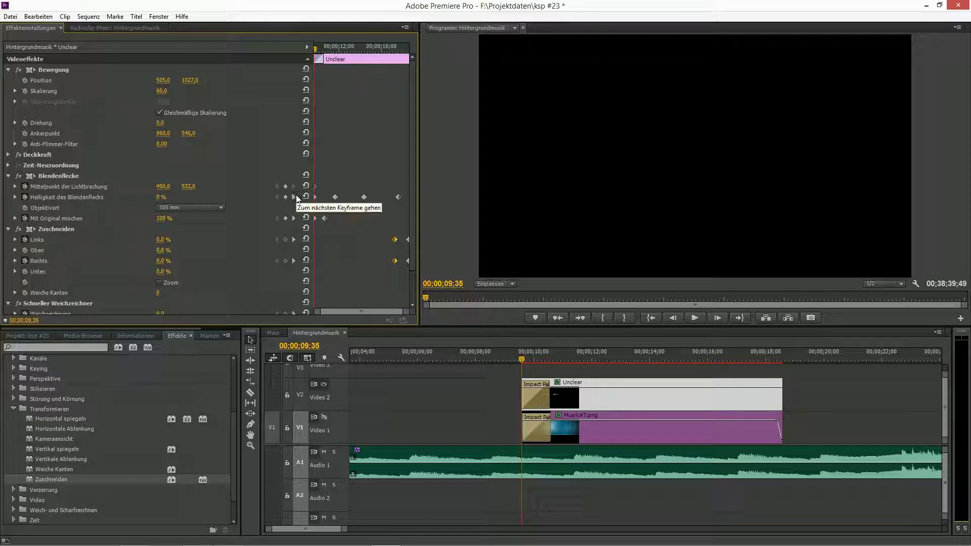
{"action": "left_click", "coordinate": [294, 197]}
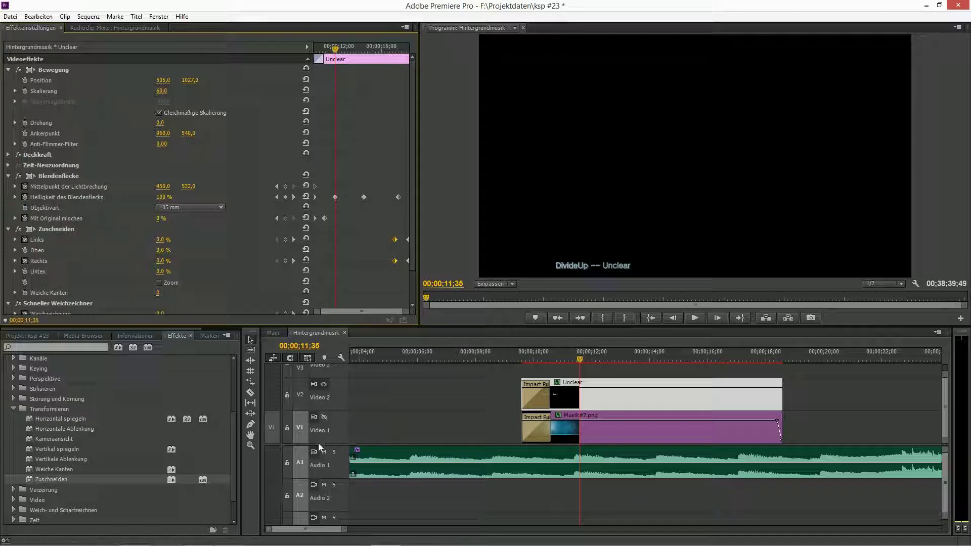
{"action": "left_click", "coordinate": [324, 418]}
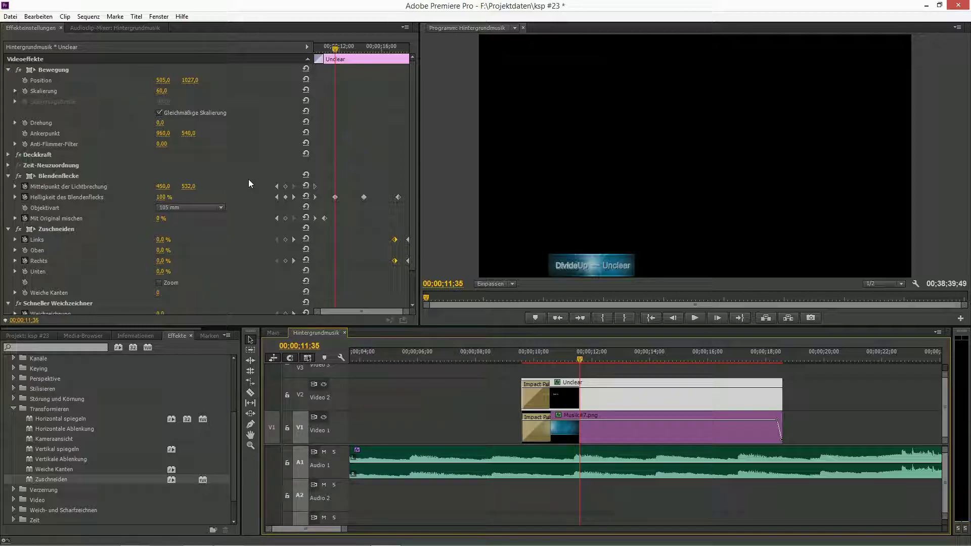
{"action": "left_click", "coordinate": [285, 186]}
Step: Set the horizontal value of the first Mittelpunkt der Lichtbrechung keyframe at 00;00;09;35 to 0
{"action": "left_click", "coordinate": [276, 186]}
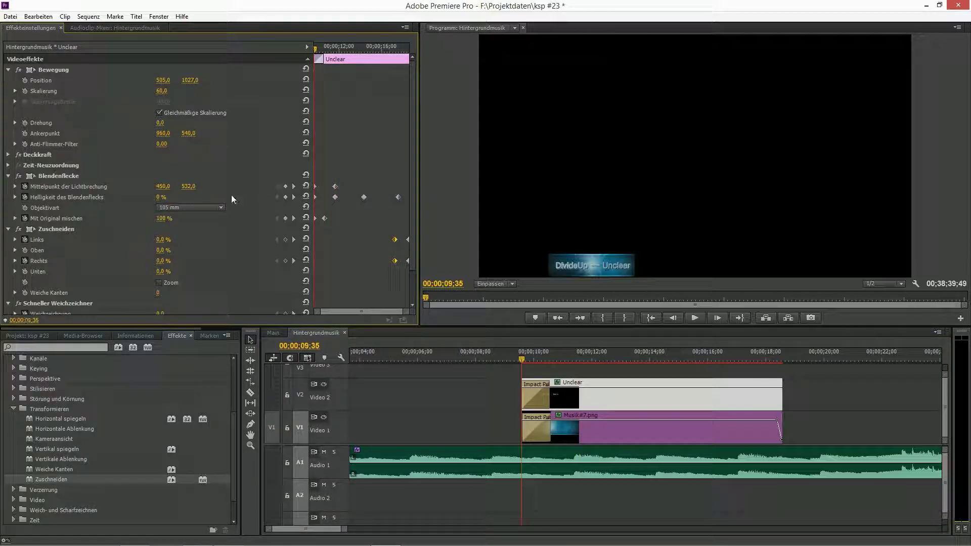
{"action": "left_click_drag", "start_coordinate": [163, 186], "coordinate": [101, 186]}
{"action": "left_click", "coordinate": [165, 186]}
{"action": "type", "text": "0"}
{"action": "key", "text": "Return"}
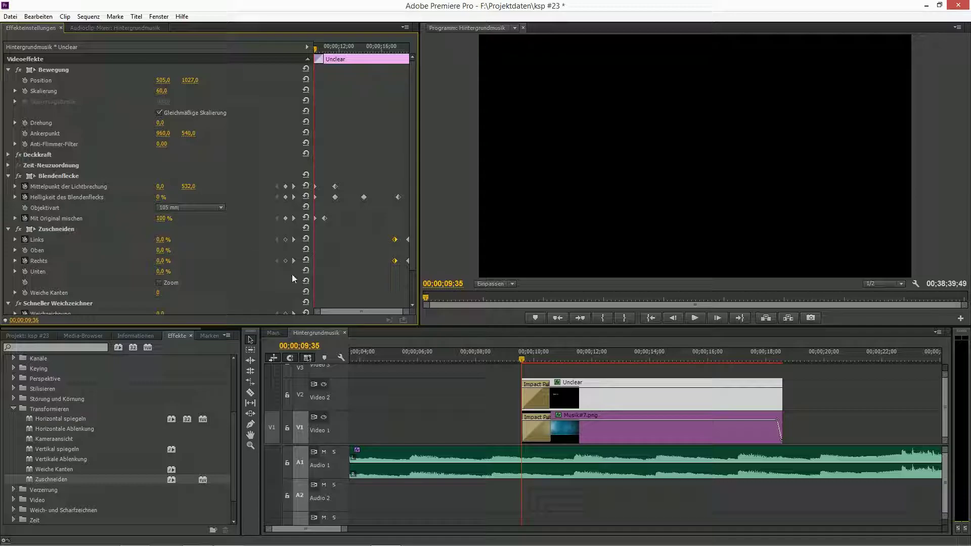
Step: Add a Mittelpunkt der Lichtbrechung keyframe at 00;00;13;15 with the flare's horizontal centre at 975
{"action": "left_click", "coordinate": [294, 186]}
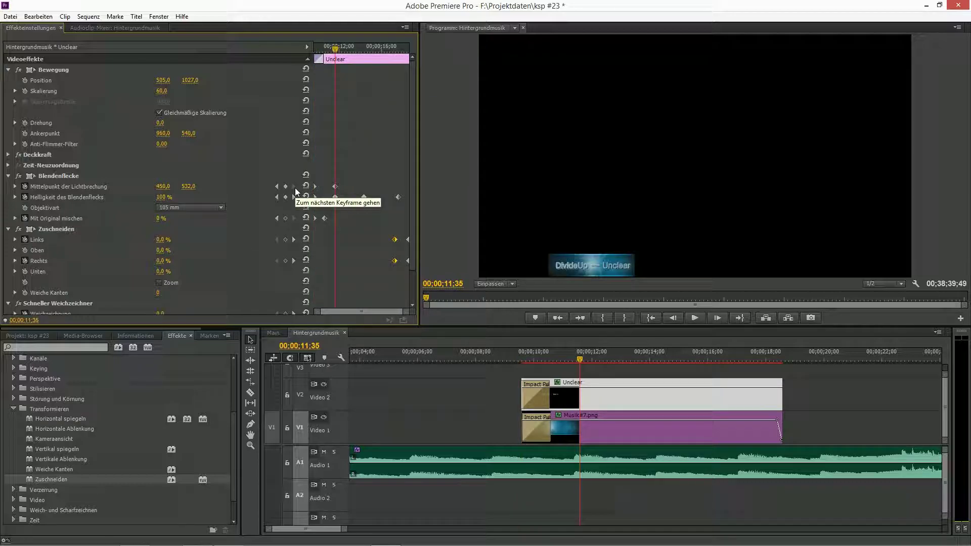
{"action": "left_click", "coordinate": [293, 197]}
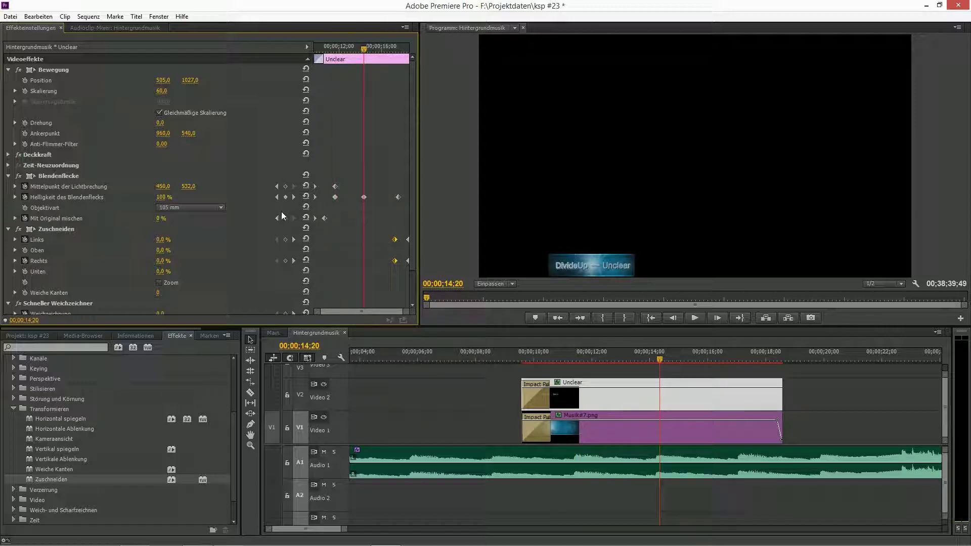
{"action": "mouse_move", "coordinate": [366, 49]}
{"action": "left_mouse_down"}
{"action": "mouse_move", "coordinate": [377, 49]}
{"action": "mouse_move", "coordinate": [337, 59]}
{"action": "mouse_move", "coordinate": [356, 57]}
{"action": "left_mouse_up"}
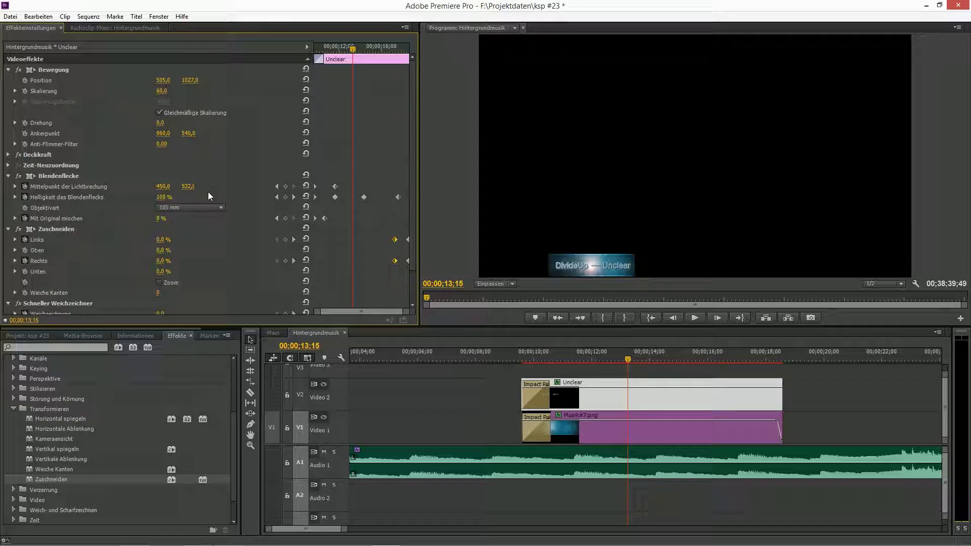
{"action": "left_click_drag", "start_coordinate": [163, 190], "coordinate": [427, 190]}
{"action": "mouse_move", "coordinate": [428, 190]}
{"action": "left_mouse_down"}
{"action": "mouse_move", "coordinate": [437, 191]}
{"action": "mouse_move", "coordinate": [428, 190]}
{"action": "left_mouse_up"}
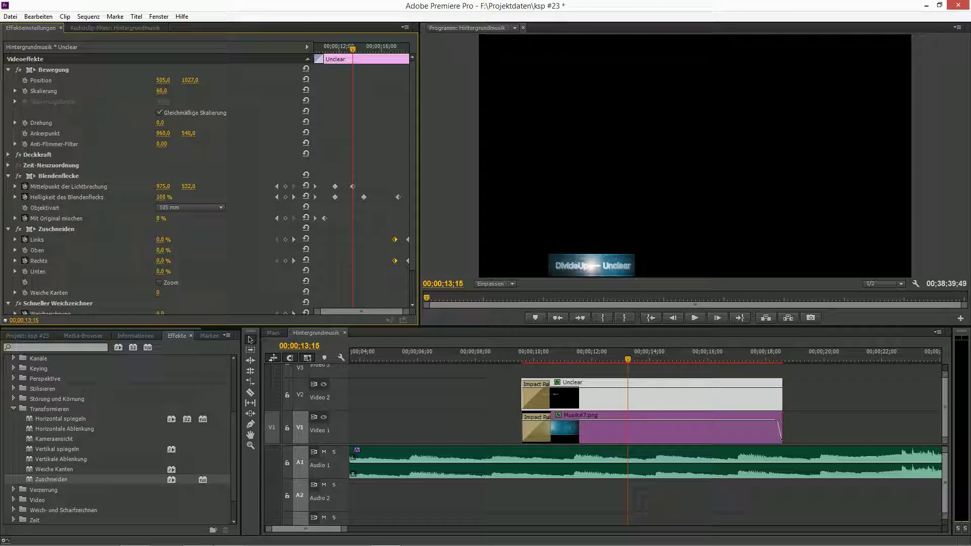
Step: Check the flare over the credit in the enlarged preview and step between its Mittelpunkt der Lichtbrechung keyframes
{"action": "left_click_drag", "start_coordinate": [429, 190], "coordinate": [403, 332]}
{"action": "key", "text": "grave"}
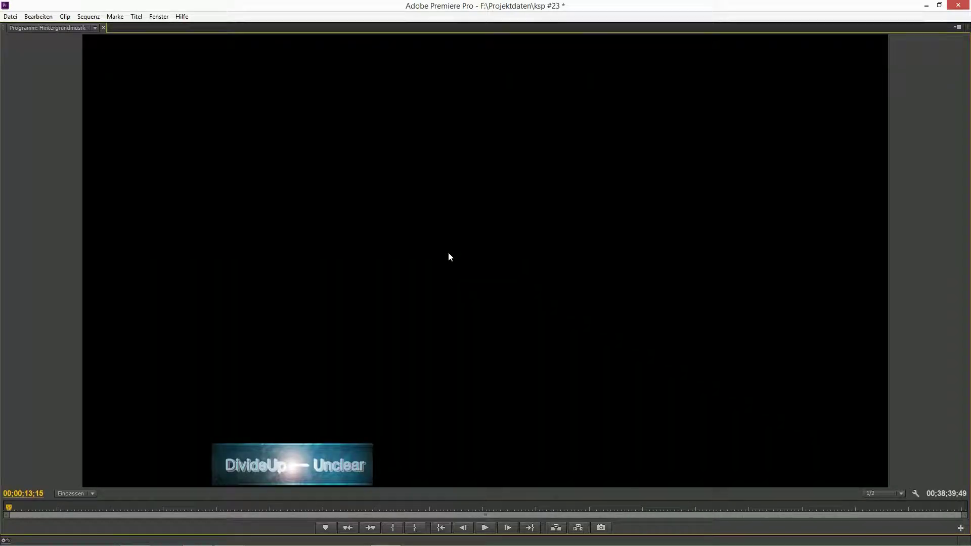
{"action": "key", "text": "grave"}
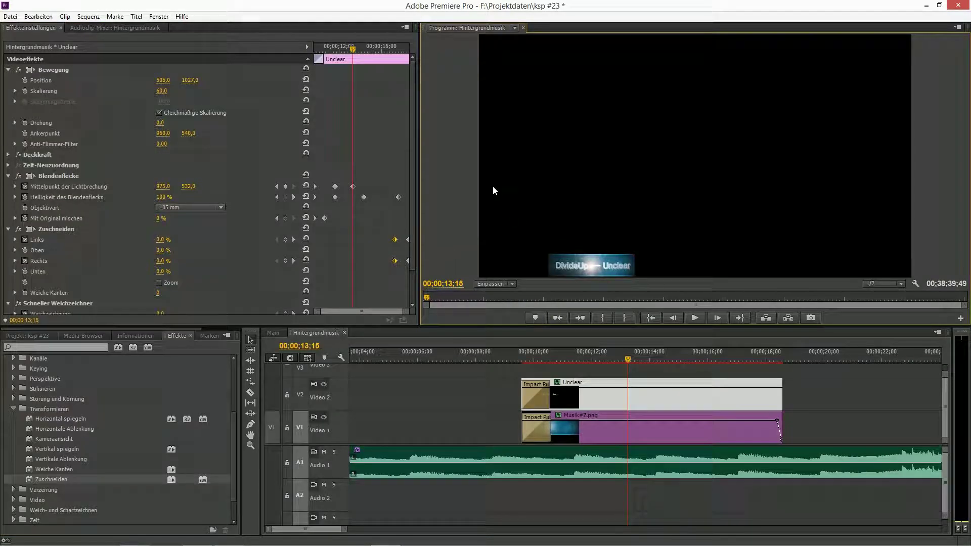
{"action": "left_click_drag", "start_coordinate": [352, 48], "coordinate": [336, 53]}
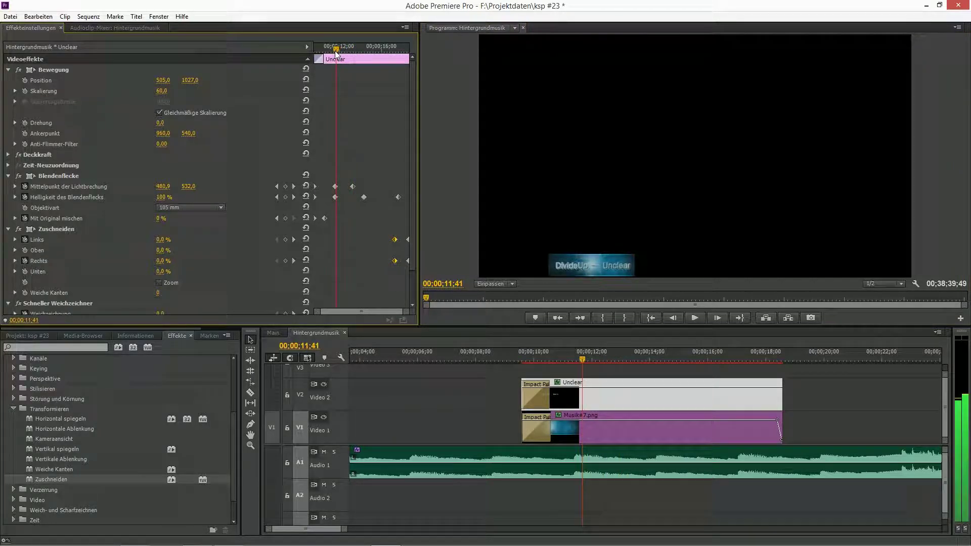
{"action": "left_click", "coordinate": [276, 186]}
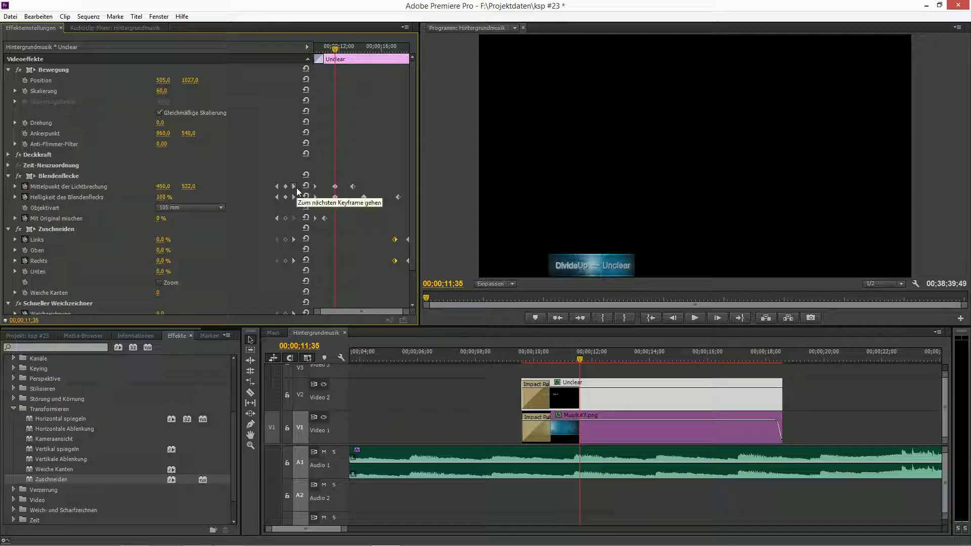
{"action": "left_click", "coordinate": [296, 187]}
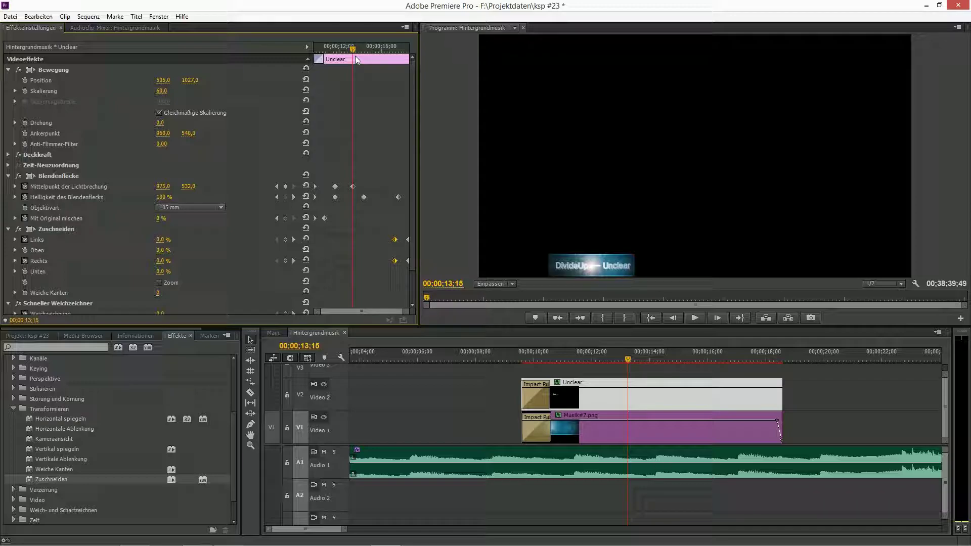
Step: Add a Mittelpunkt der Lichtbrechung keyframe at the 00;00;14;20 brightness keyframe with a horizontal value of 1500
{"action": "left_click", "coordinate": [294, 196]}
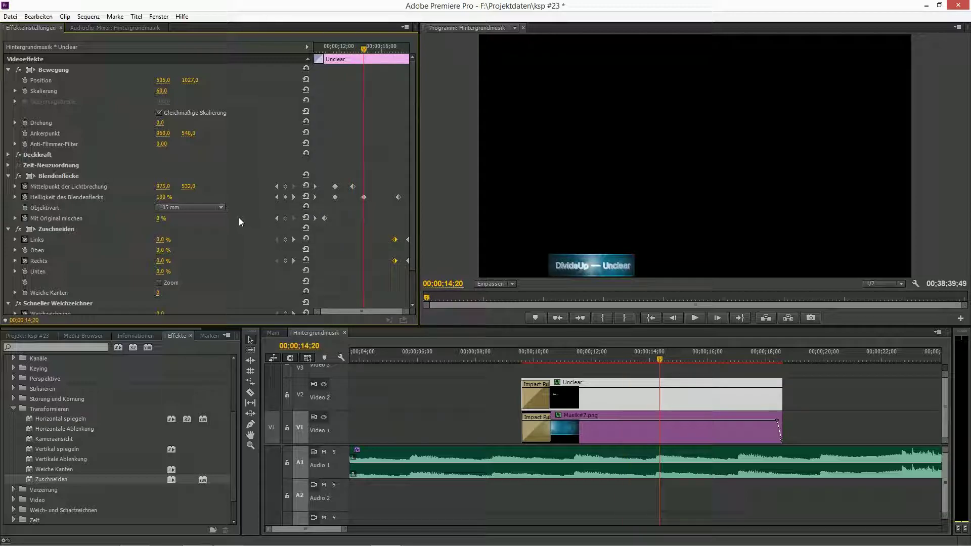
{"action": "left_click", "coordinate": [166, 187]}
{"action": "type", "text": "1500,0"}
{"action": "key", "text": "Return"}
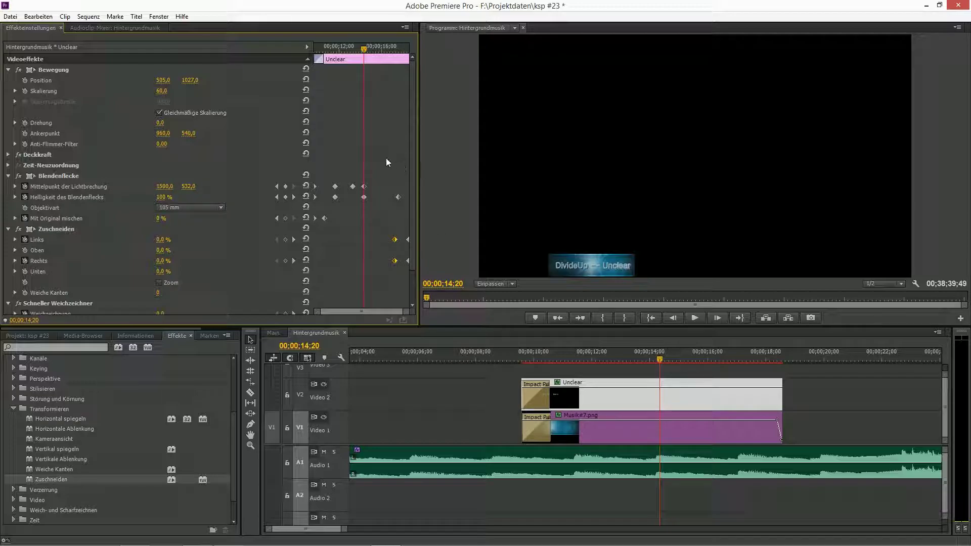
Step: Add a Mittelpunkt der Lichtbrechung keyframe at the 00;00;17;34 brightness keyframe with a horizontal value of 2000
{"action": "left_click", "coordinate": [293, 196]}
{"action": "left_click_drag", "start_coordinate": [164, 186], "coordinate": [206, 186]}
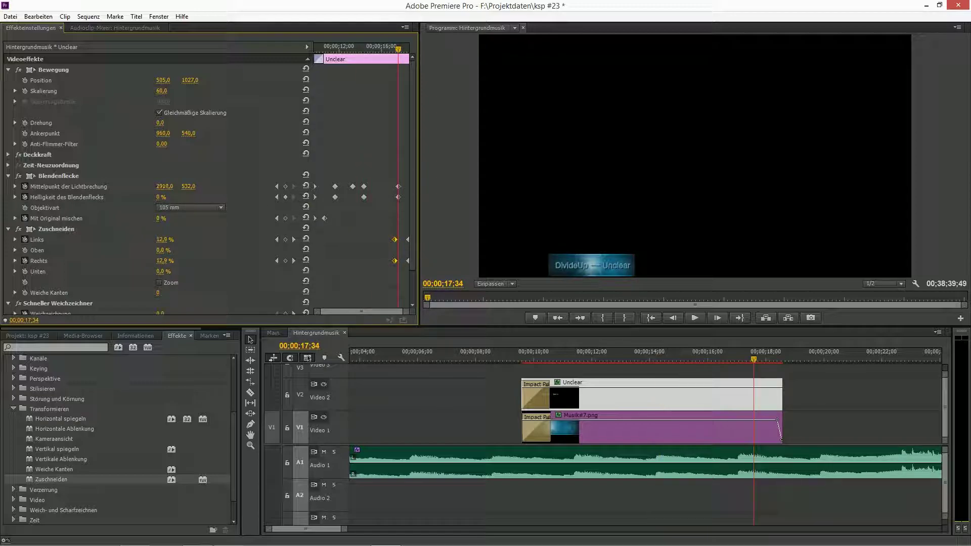
{"action": "left_click_drag", "start_coordinate": [164, 187], "coordinate": [134, 186]}
Step: Step back through the flare-centre keyframes and play the credit animation in the enlarged programme preview, including once from the sequence start
{"action": "left_click", "coordinate": [280, 189]}
{"action": "left_click", "coordinate": [280, 189]}
{"action": "left_click", "coordinate": [280, 189]}
{"action": "left_click", "coordinate": [280, 189]}
{"action": "left_click", "coordinate": [453, 257]}
{"action": "key", "text": "grave"}
{"action": "key", "text": "space"}
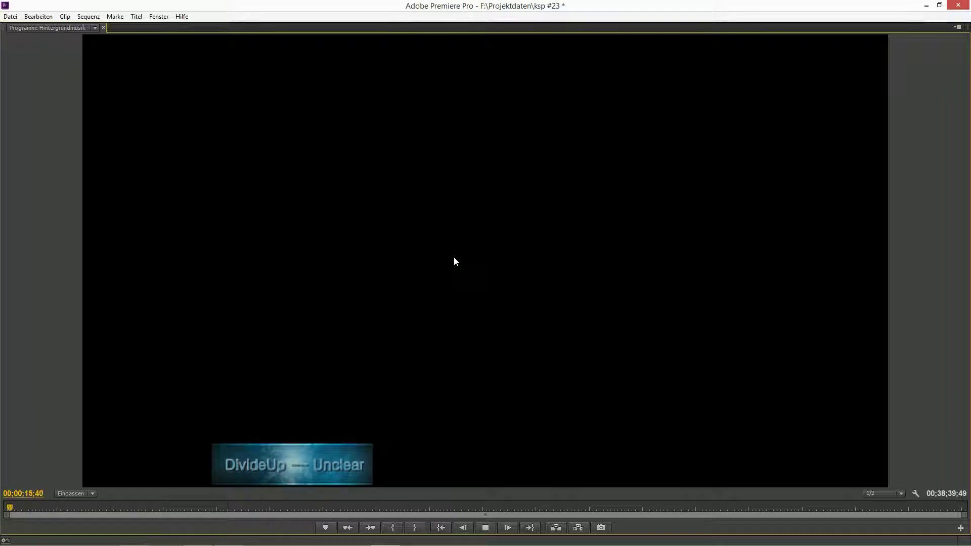
{"action": "key", "text": "space"}
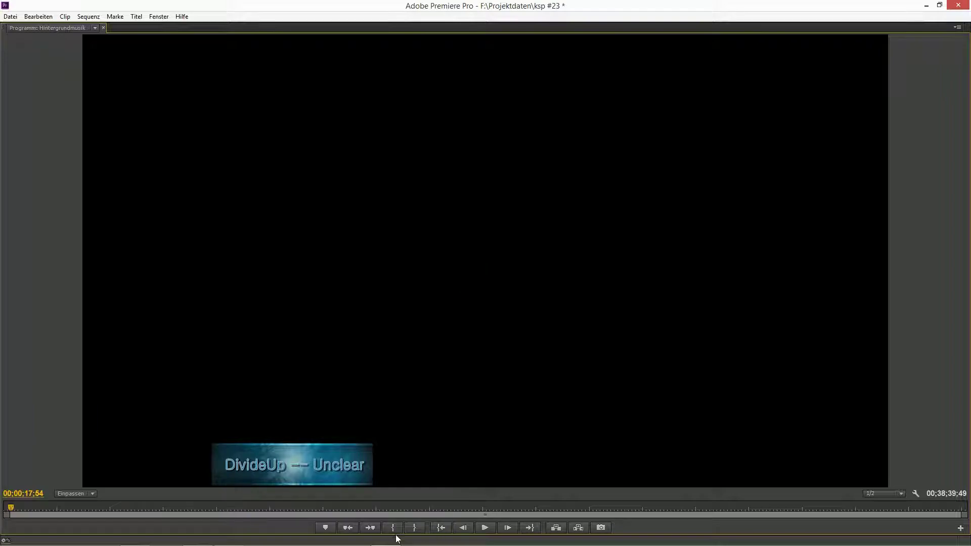
{"action": "key", "text": "Home"}
{"action": "key", "text": "space"}
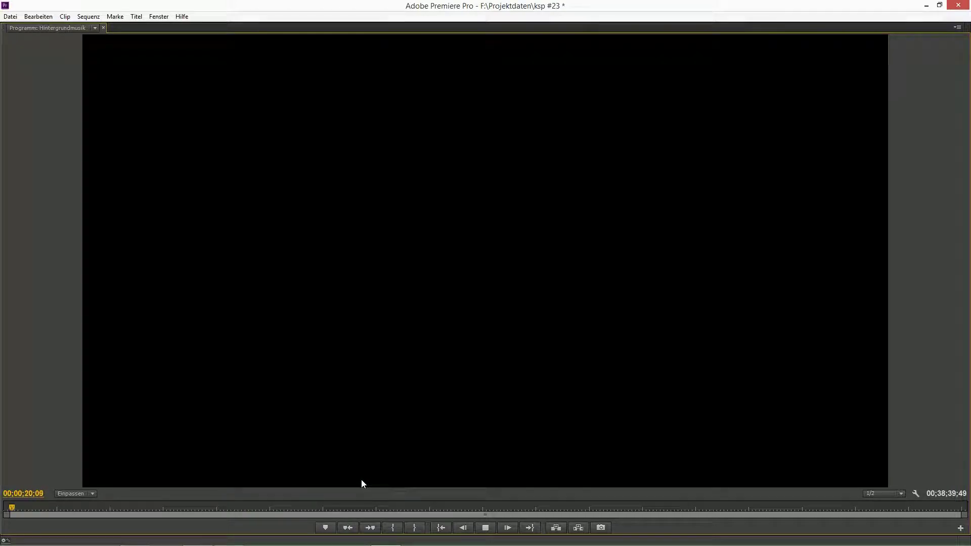
{"action": "key", "text": "grave"}
{"action": "key", "text": "space"}
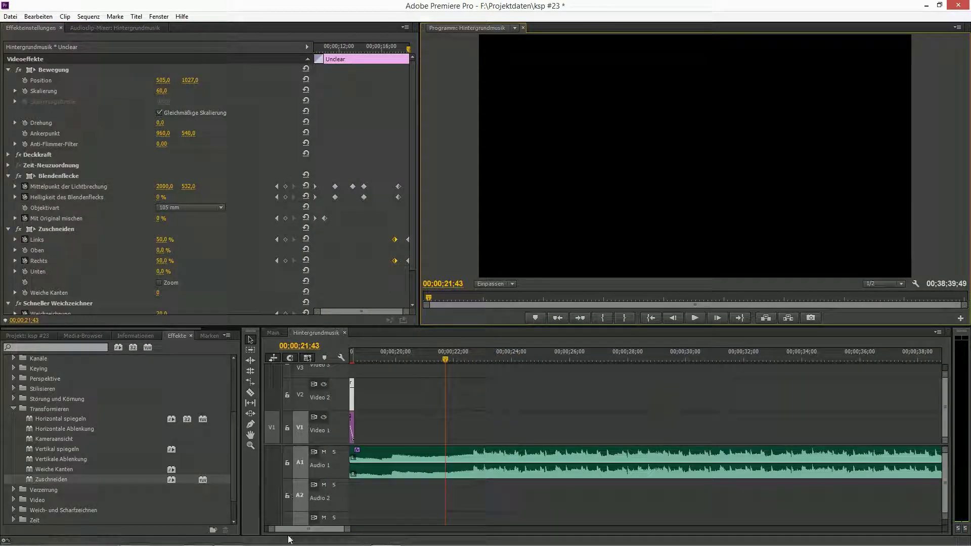
Step: Render the sequence's effects, set the playback resolution to Voll, and watch the credit animation in the enlarged preview
{"action": "key", "text": "Return"}
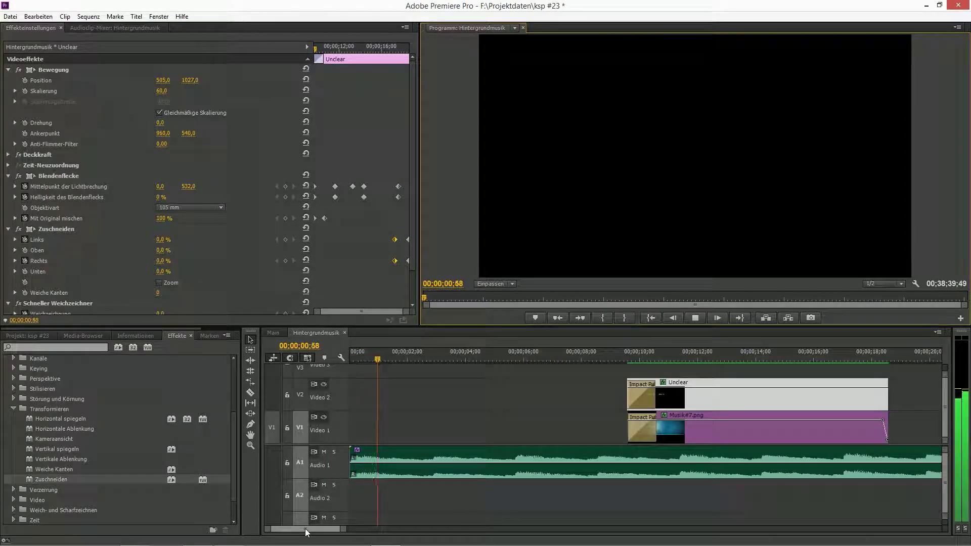
{"action": "key", "text": "space"}
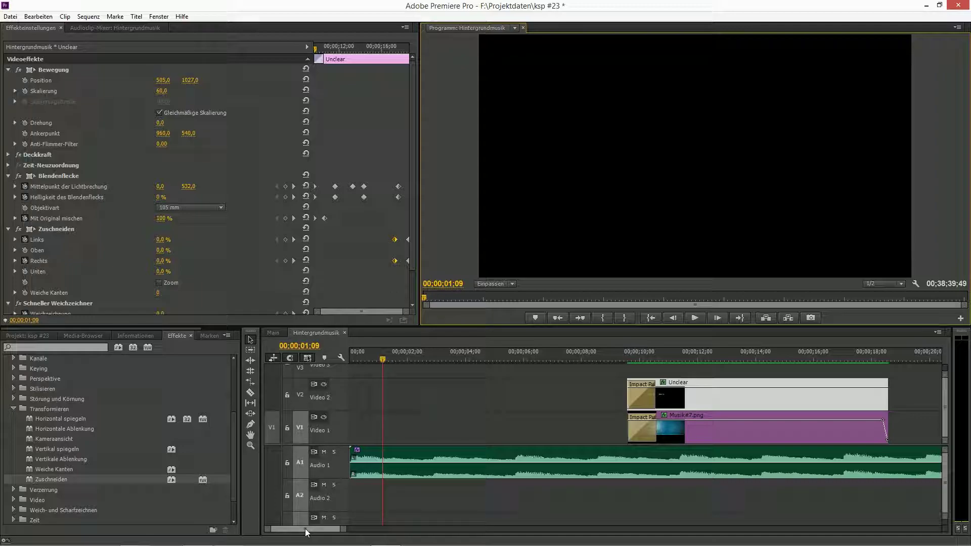
{"action": "key", "text": "space"}
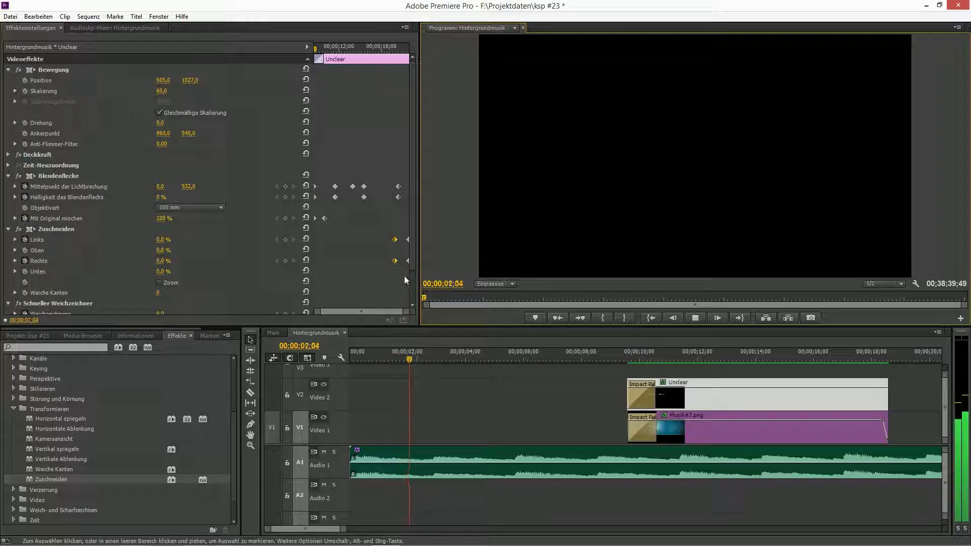
{"action": "left_click", "coordinate": [884, 283]}
{"action": "left_click", "coordinate": [878, 294]}
{"action": "key", "text": "grave"}
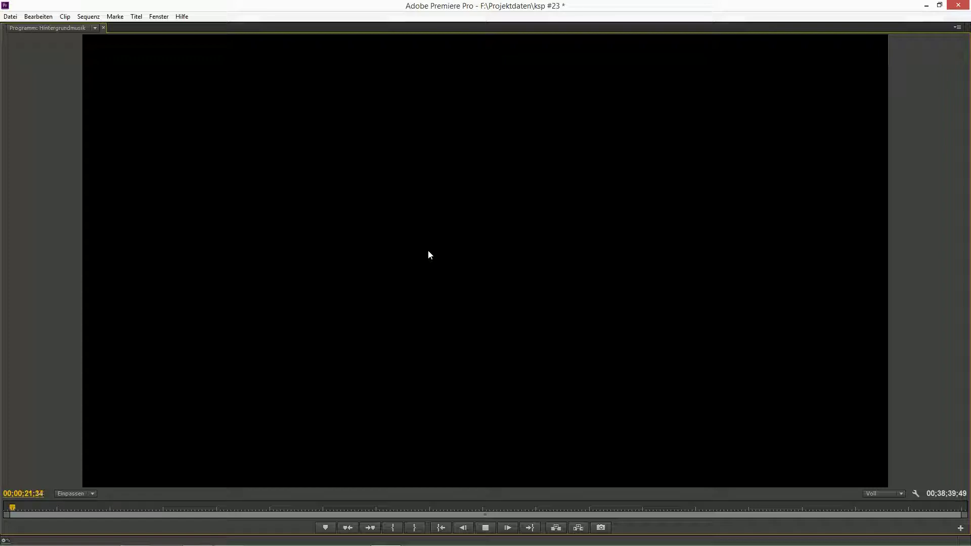
{"action": "key", "text": "grave"}
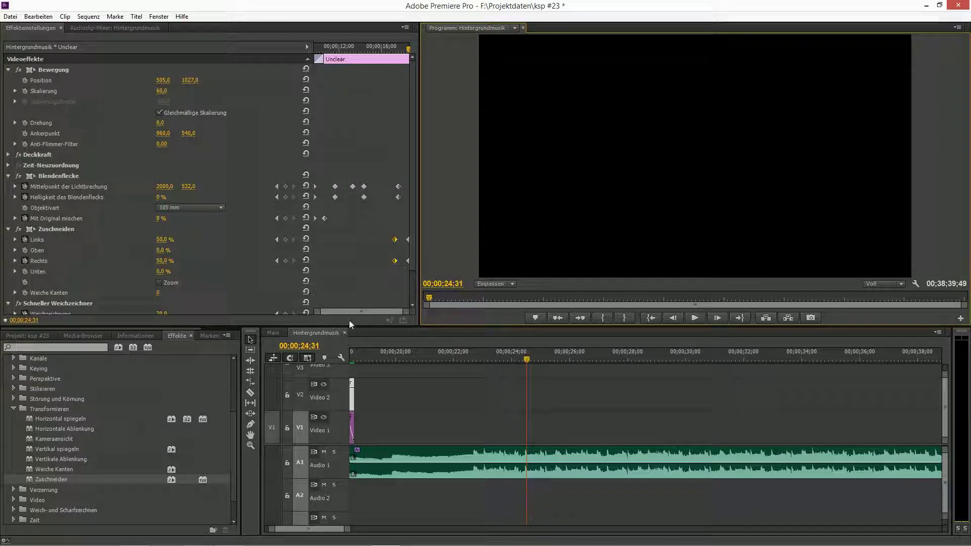
Step: Return to the sequence start and lock the Audio 1 track, with the second song's beginning in view on the timeline
{"action": "left_click", "coordinate": [648, 318]}
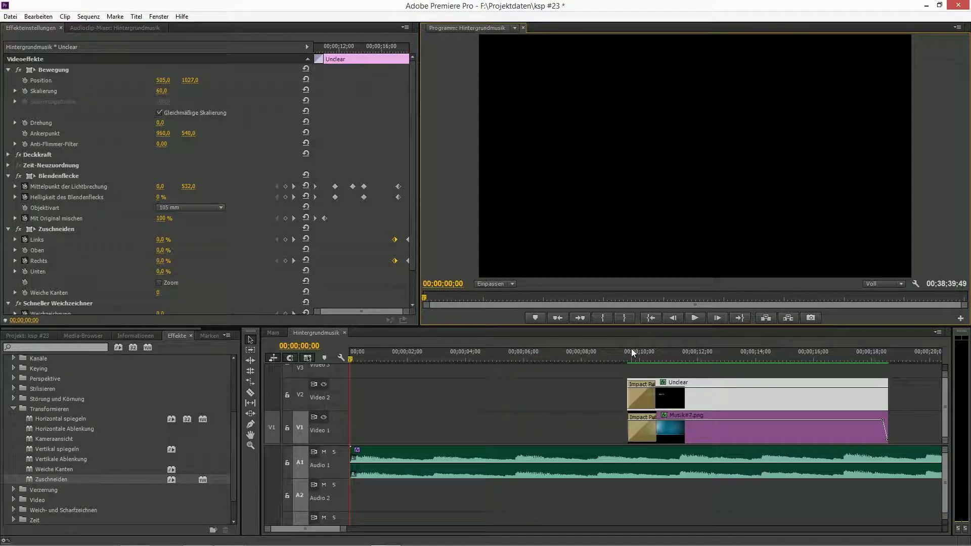
{"action": "left_click", "coordinate": [509, 421]}
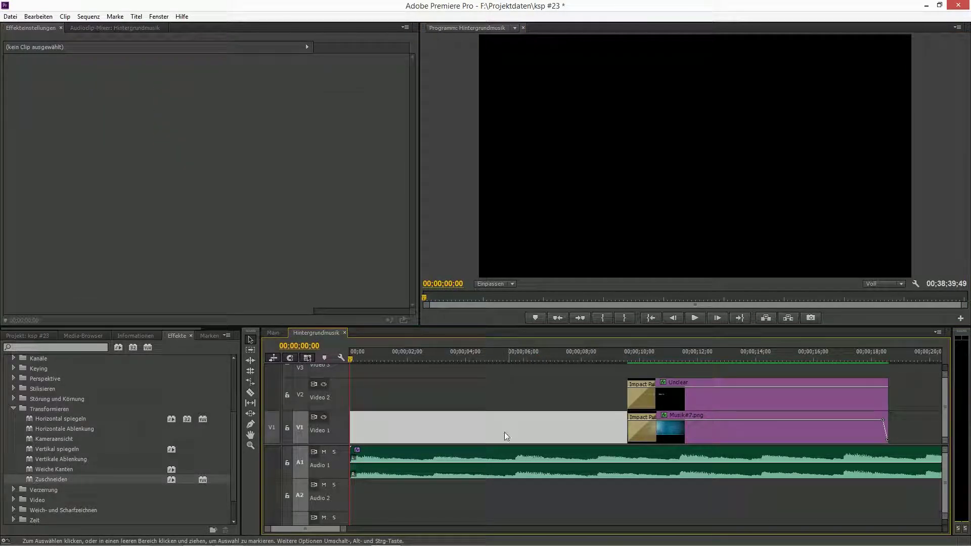
{"action": "left_click_drag", "start_coordinate": [342, 529], "coordinate": [573, 535]}
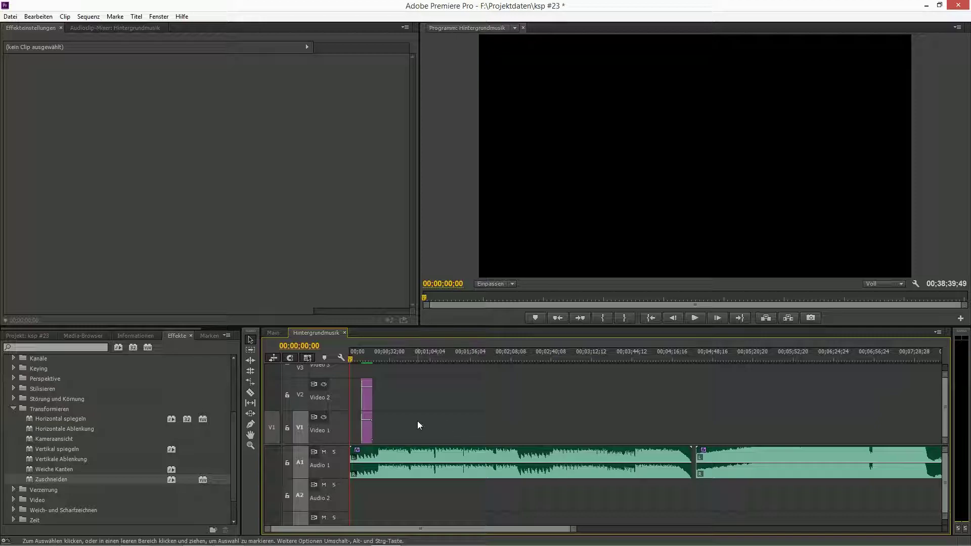
{"action": "left_click", "coordinate": [288, 462]}
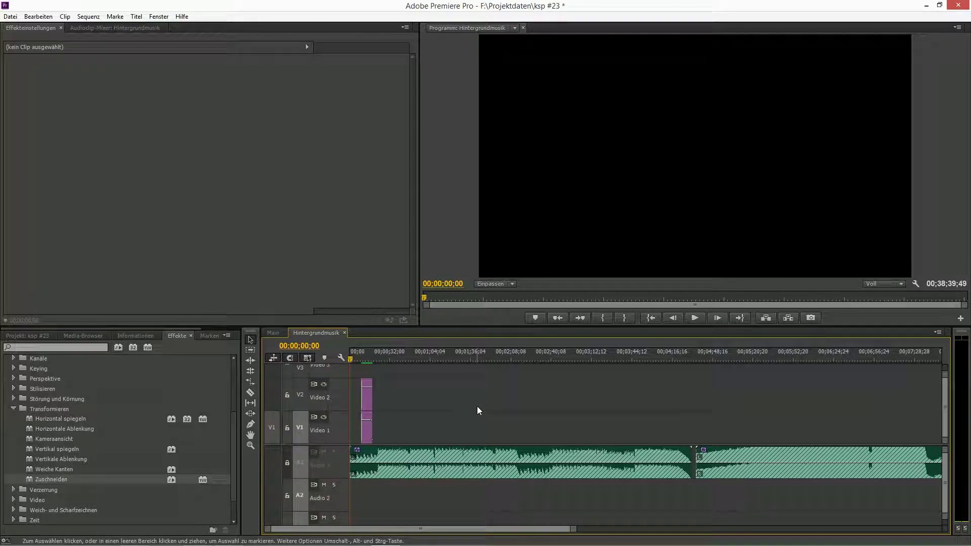
Step: Copy the Musik#7.png clip and paste it onto Video 1 at 00;04;38;36, near the second song's beginning
{"action": "left_click", "coordinate": [368, 431]}
{"action": "right_click", "coordinate": [369, 432]}
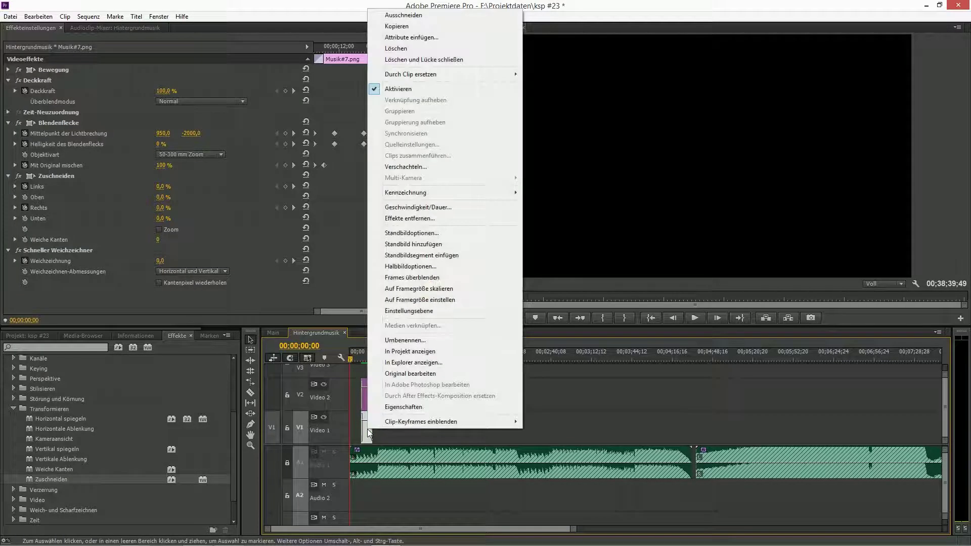
{"action": "left_click", "coordinate": [396, 26]}
{"action": "left_click", "coordinate": [717, 432]}
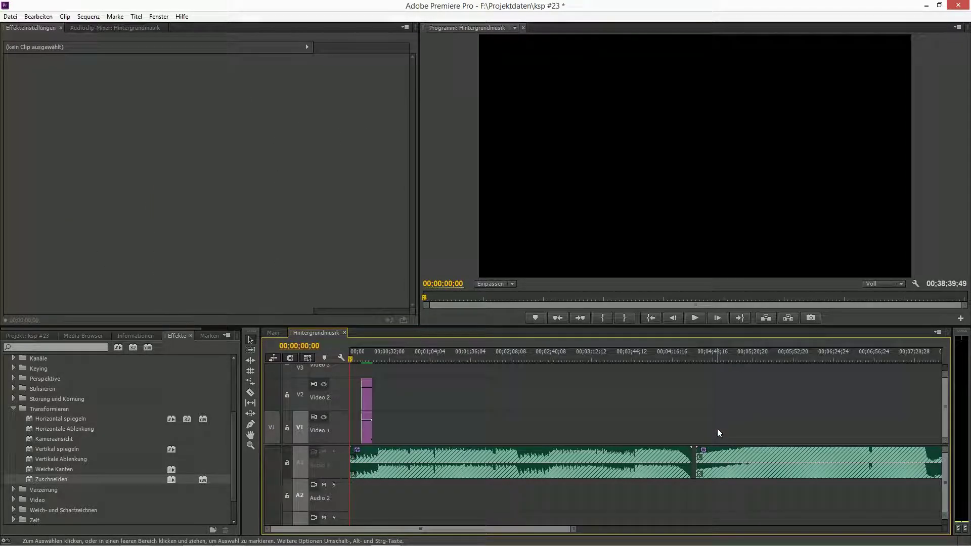
{"action": "left_click", "coordinate": [699, 361]}
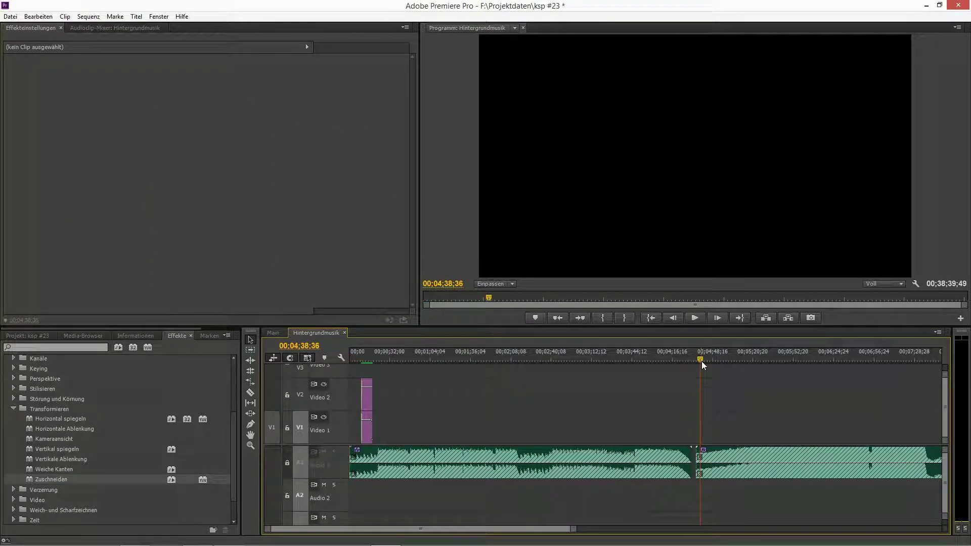
{"action": "key", "text": "ctrl+v"}
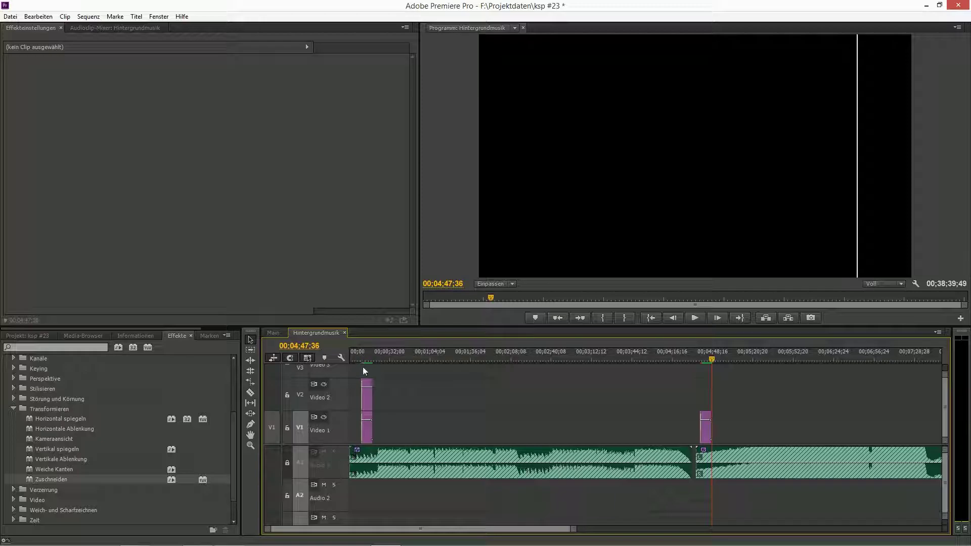
Step: Copy the Unclear title clip from Video 2
{"action": "left_click", "coordinate": [368, 396]}
{"action": "right_click", "coordinate": [368, 397]}
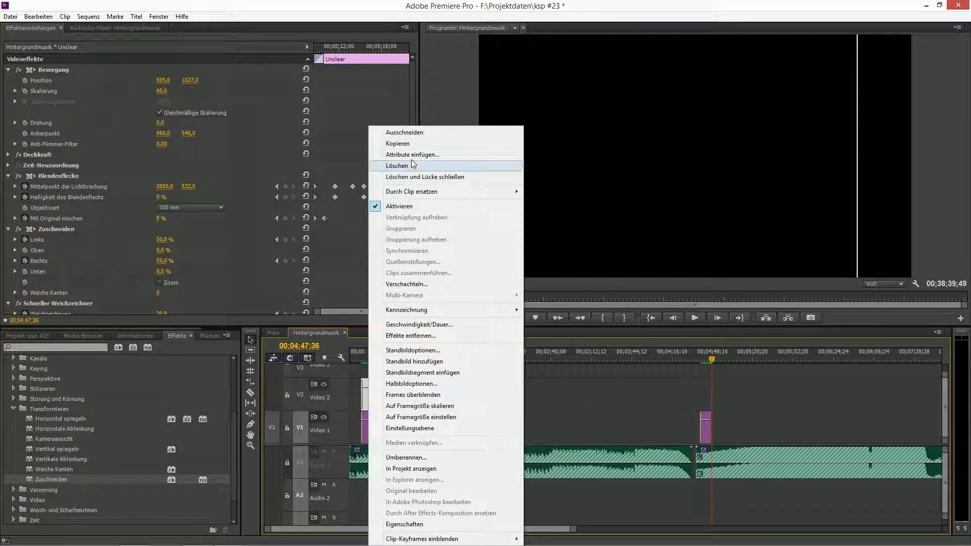
{"action": "left_click", "coordinate": [405, 143]}
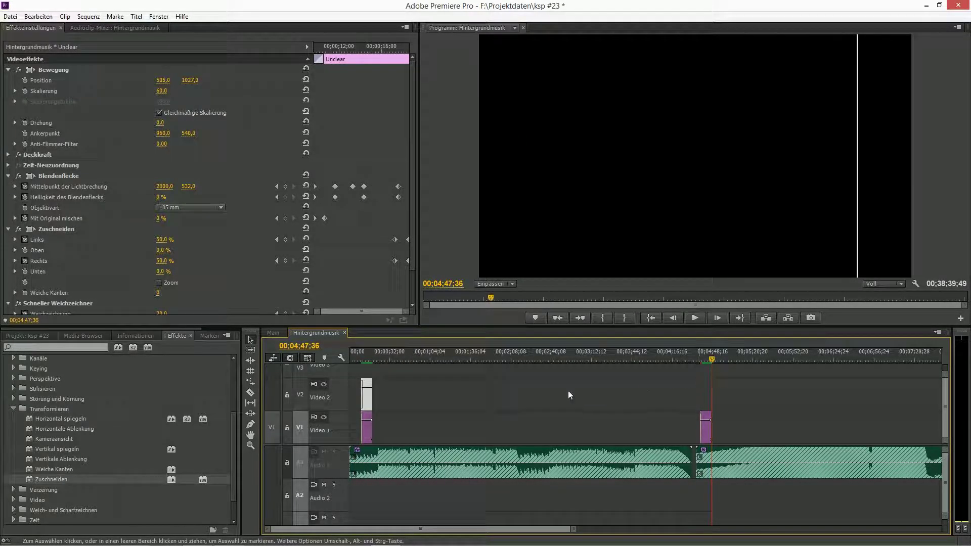
Step: Listen to the second song's beginning from 00;04;34;36 and shift the pasted Musik#7.png clip about two seconds later on Video 1
{"action": "left_click", "coordinate": [547, 392]}
{"action": "left_click_drag", "start_coordinate": [712, 359], "coordinate": [695, 360]}
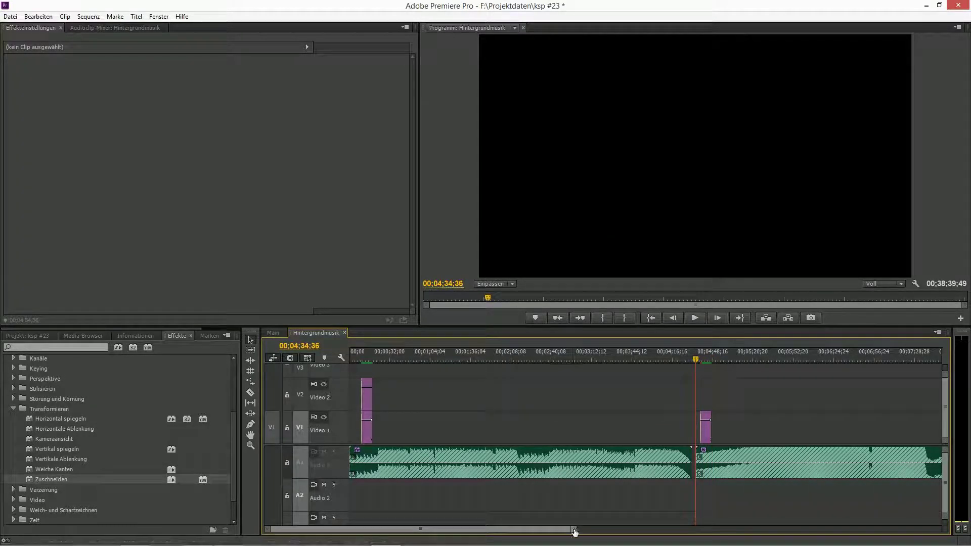
{"action": "key", "text": "equal"}
{"action": "key", "text": "equal"}
{"action": "key", "text": "equal"}
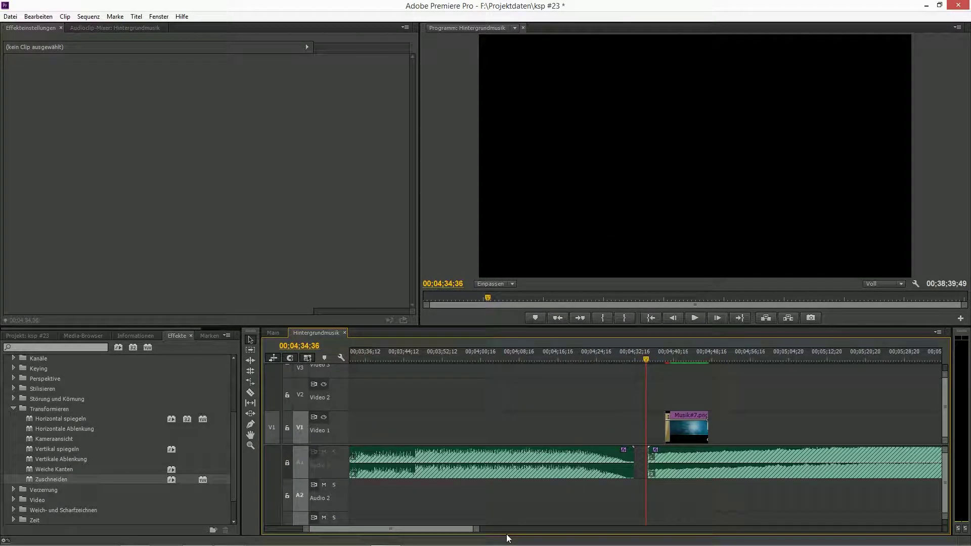
{"action": "key", "text": "equal"}
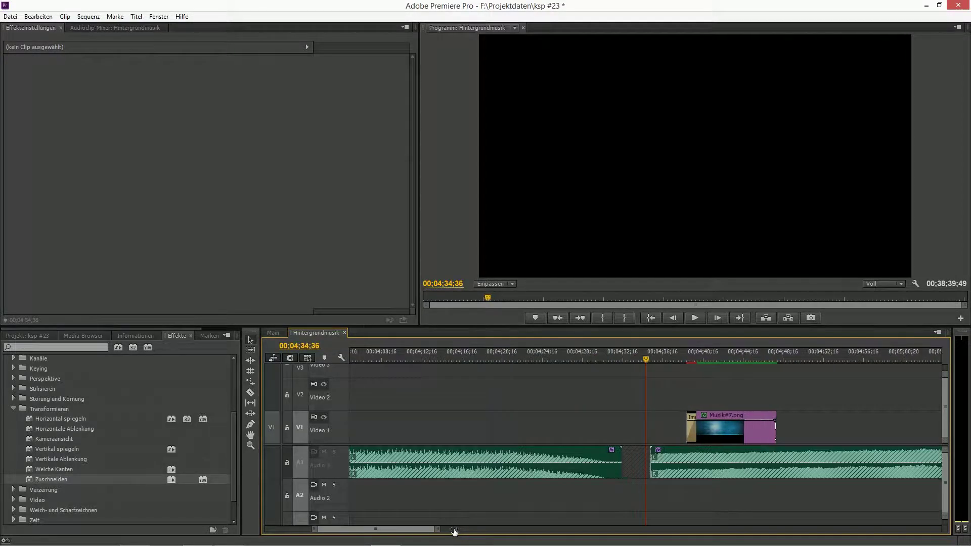
{"action": "key", "text": "space"}
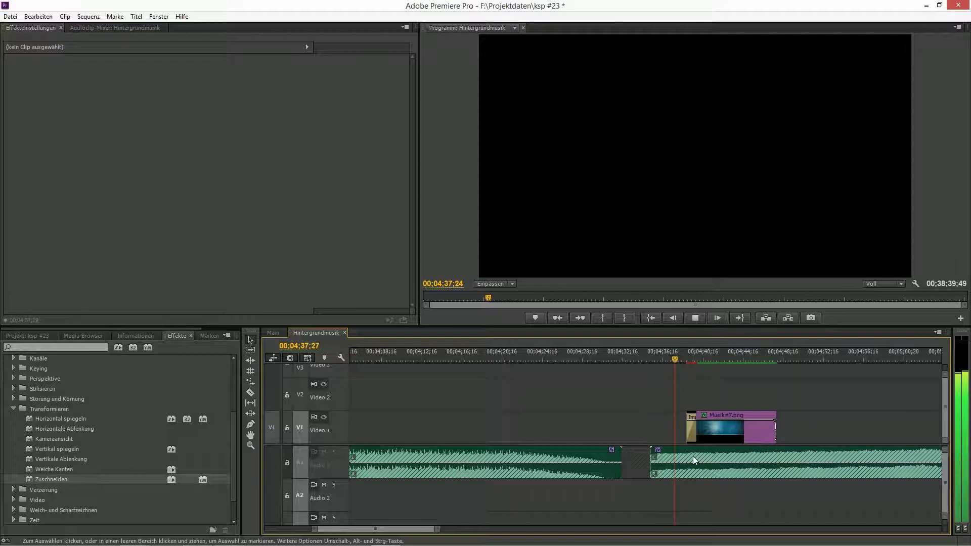
{"action": "key", "text": "space"}
{"action": "left_click_drag", "start_coordinate": [434, 529], "coordinate": [409, 530]}
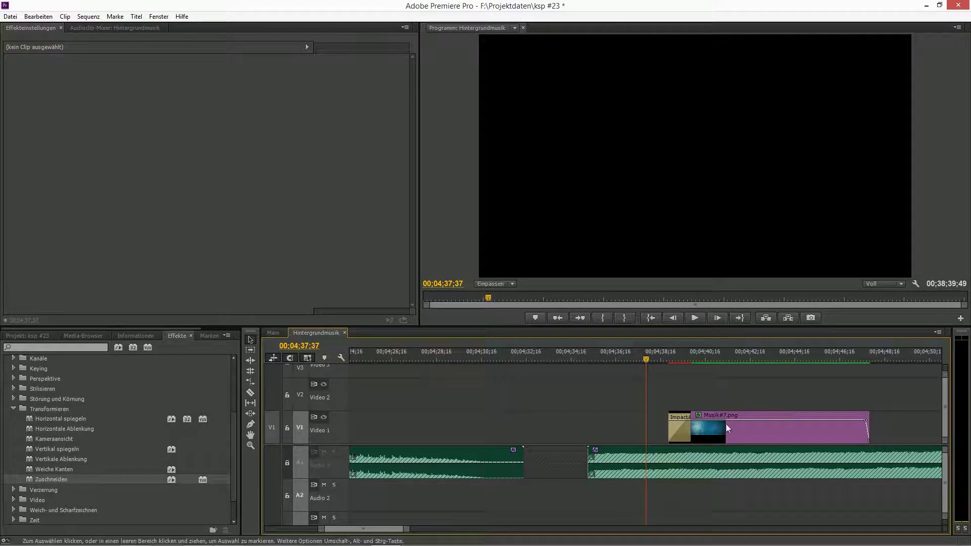
{"action": "left_click_drag", "start_coordinate": [757, 425], "coordinate": [802, 430]}
Step: Play the beginning of Confidence.mp3 repeatedly to judge the timing of the shifted Musik#7.png clip
{"action": "left_click_drag", "start_coordinate": [644, 357], "coordinate": [584, 360]}
{"action": "key", "text": "space"}
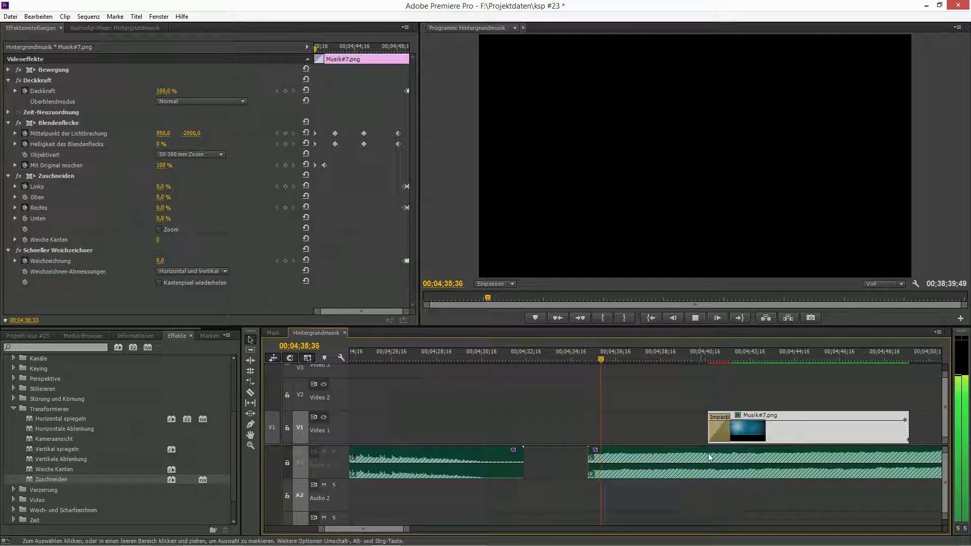
{"action": "key", "text": "space"}
{"action": "left_click", "coordinate": [583, 358]}
{"action": "key", "text": "space"}
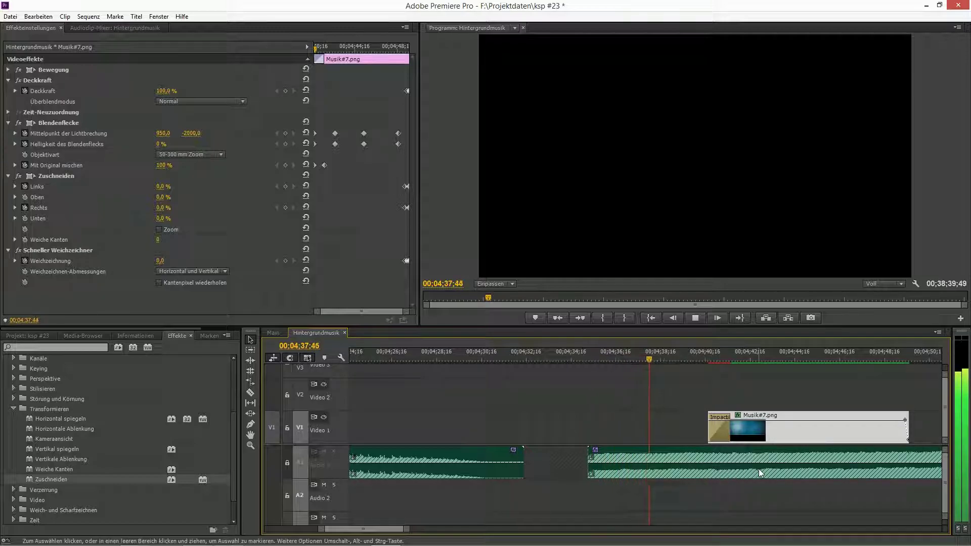
{"action": "key", "text": "space"}
{"action": "key", "text": "space"}
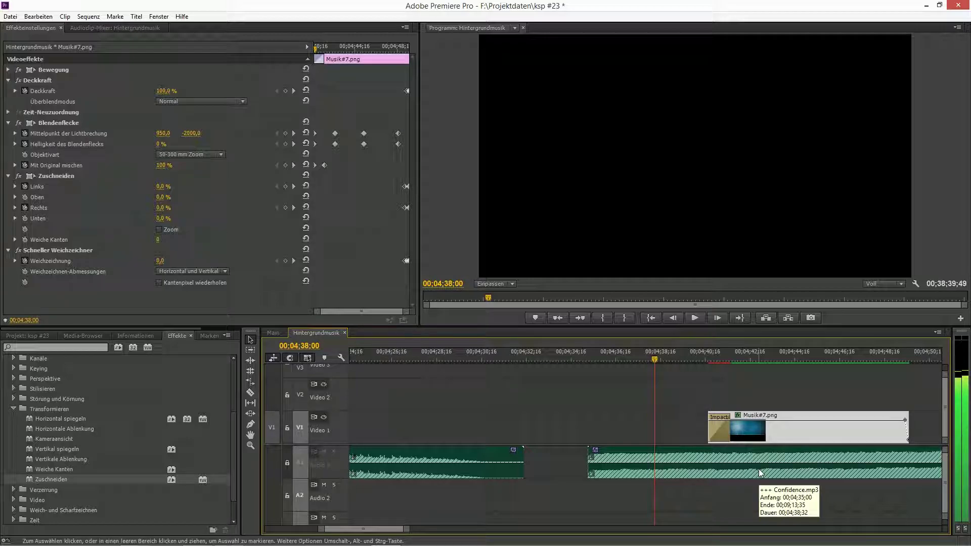
Step: Move the Musik#7.png clip on Video 1 to start at 00;04;38;00 and preview it at 1/2 playback resolution
{"action": "left_click_drag", "start_coordinate": [789, 427], "coordinate": [742, 429]}
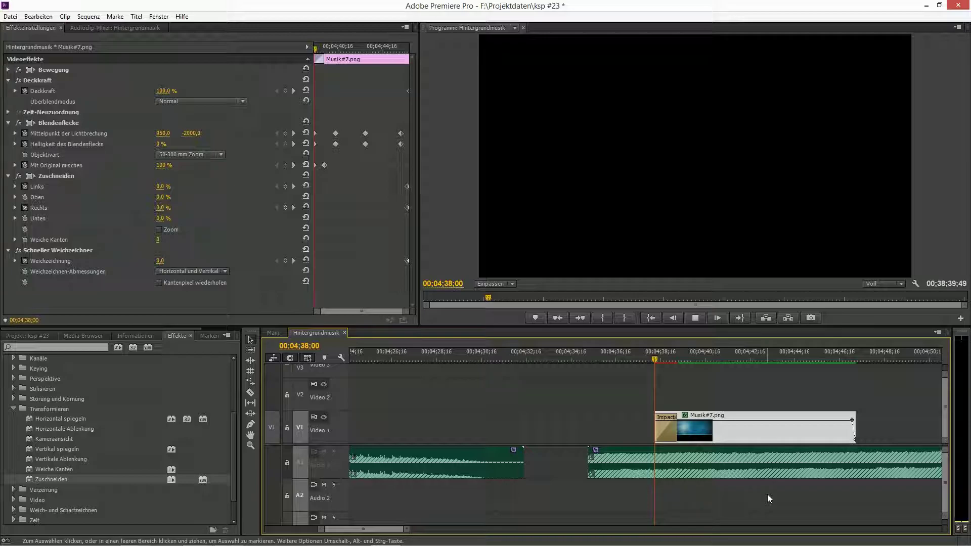
{"action": "key", "text": "space"}
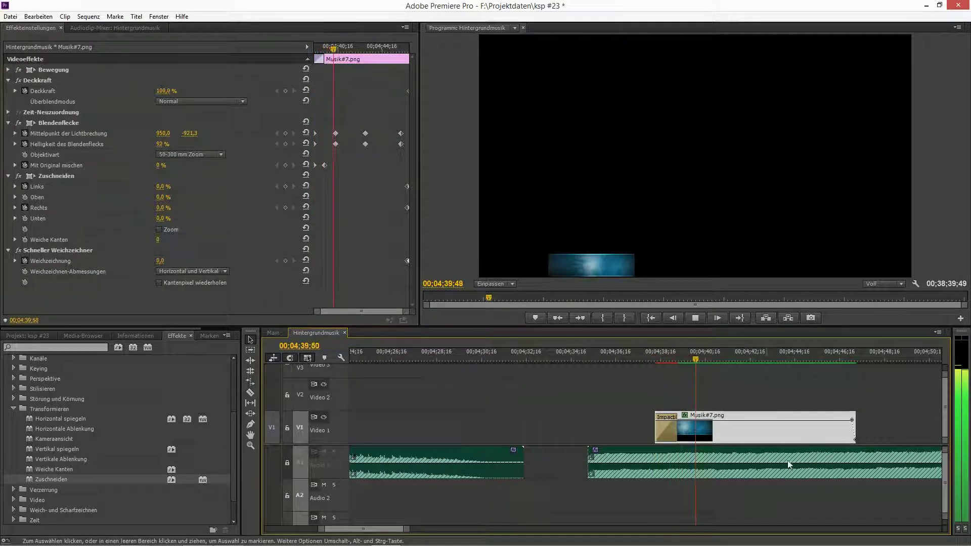
{"action": "left_click", "coordinate": [893, 285]}
{"action": "left_click", "coordinate": [890, 309]}
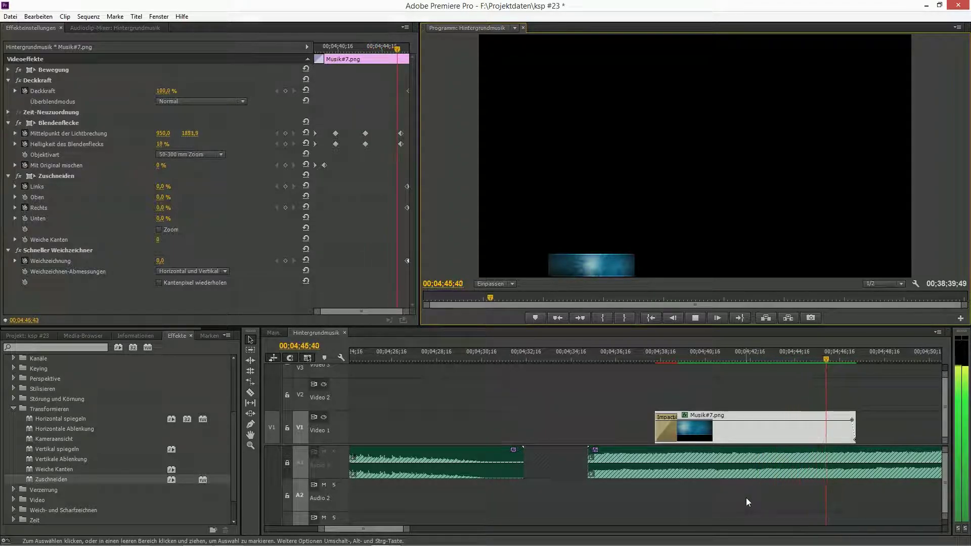
{"action": "key", "text": "space"}
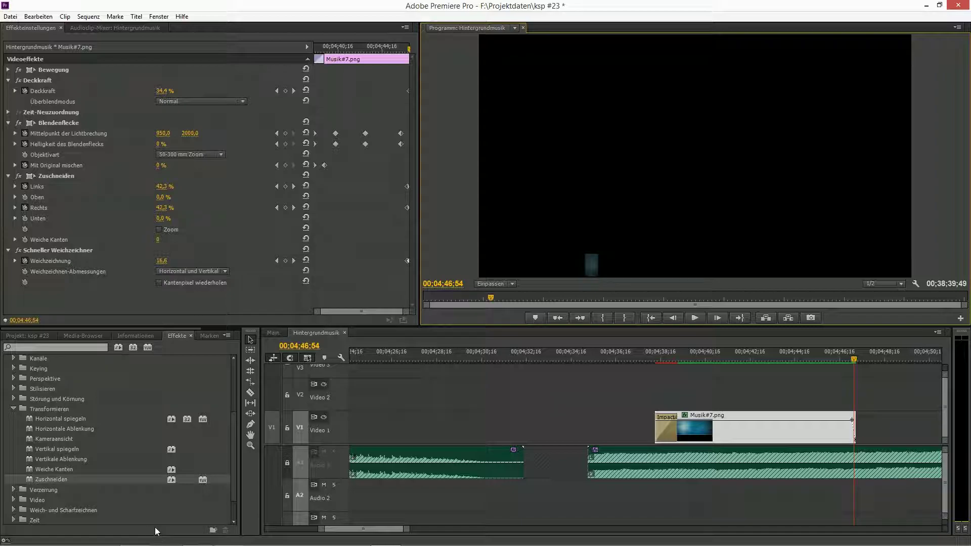
Step: Check the second song's name in Winamp and create a new title named Confidence based on the Unclear title
{"action": "left_click", "coordinate": [134, 536]}
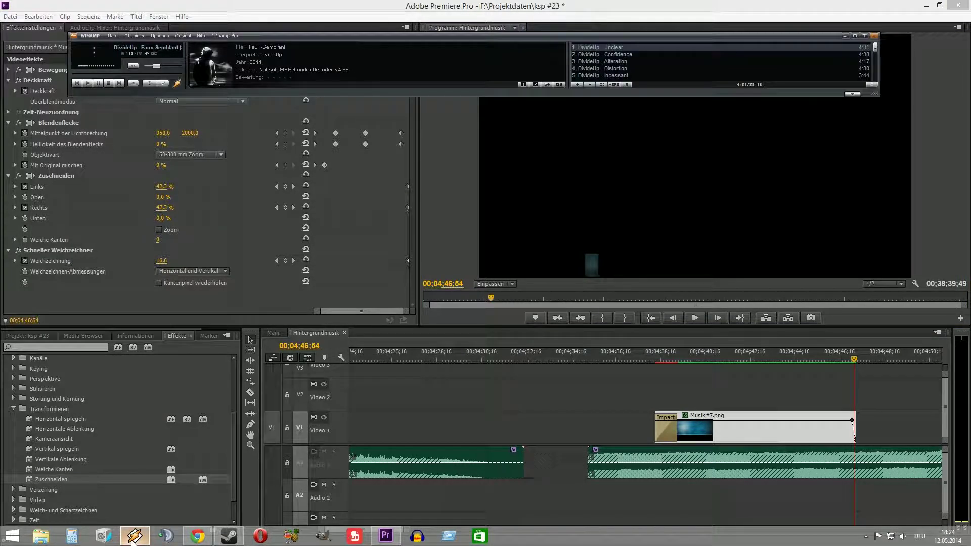
{"action": "left_click", "coordinate": [134, 537]}
{"action": "left_click", "coordinate": [28, 335]}
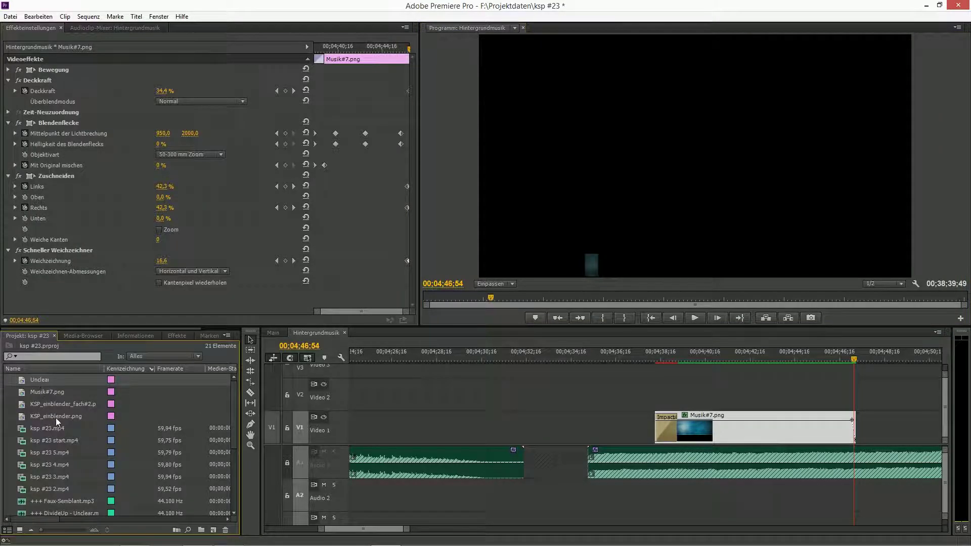
{"action": "double_click", "coordinate": [24, 380]}
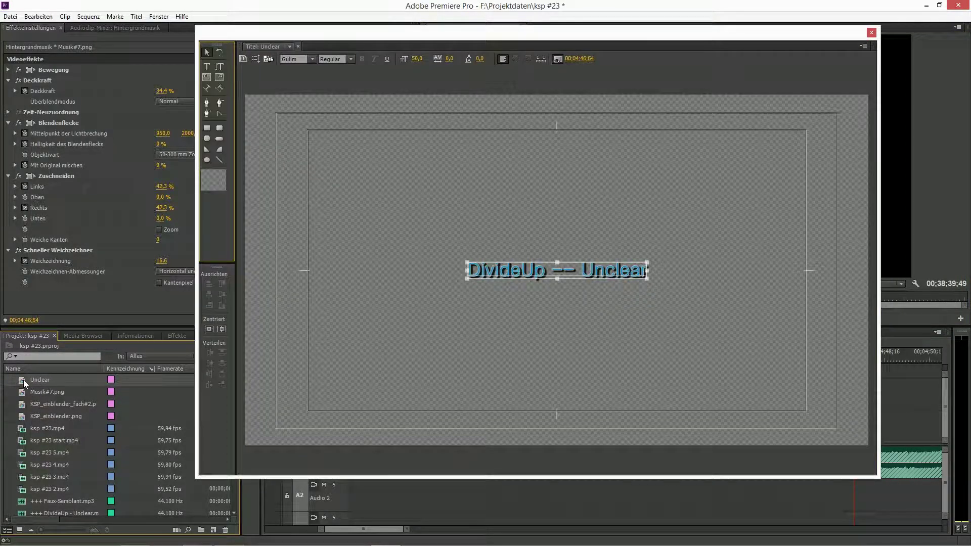
{"action": "left_click", "coordinate": [240, 58]}
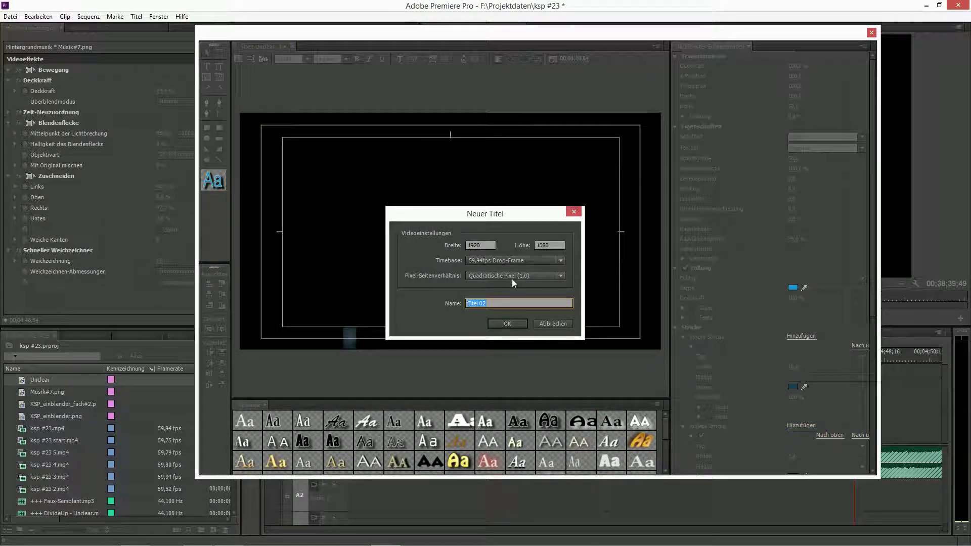
{"action": "type", "text": "Confidence"}
{"action": "key", "text": "Return"}
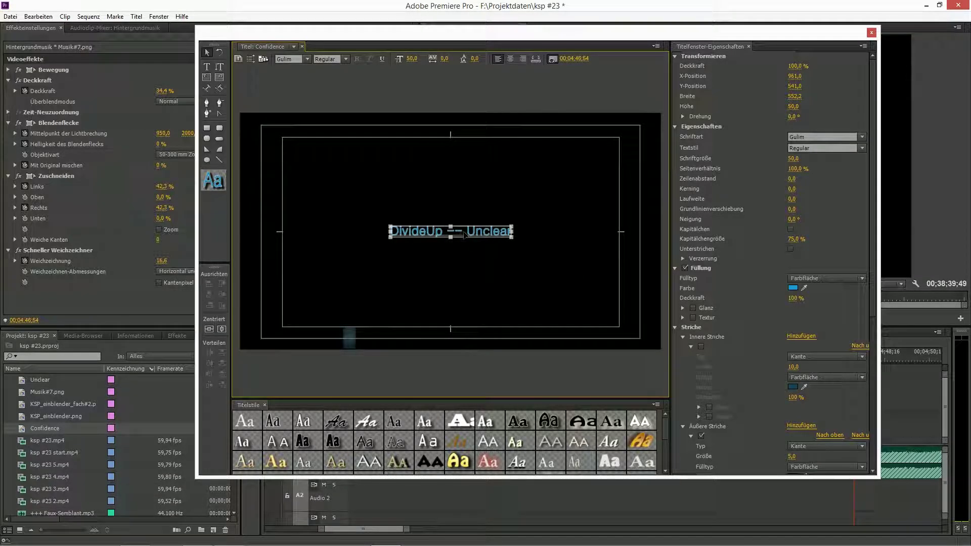
Step: Replace the word Unclear with Confidence in the new title, center the text horizontally and close the title editor
{"action": "left_click", "coordinate": [207, 66]}
{"action": "left_click", "coordinate": [466, 231]}
{"action": "left_click_drag", "start_coordinate": [466, 230], "coordinate": [511, 231]}
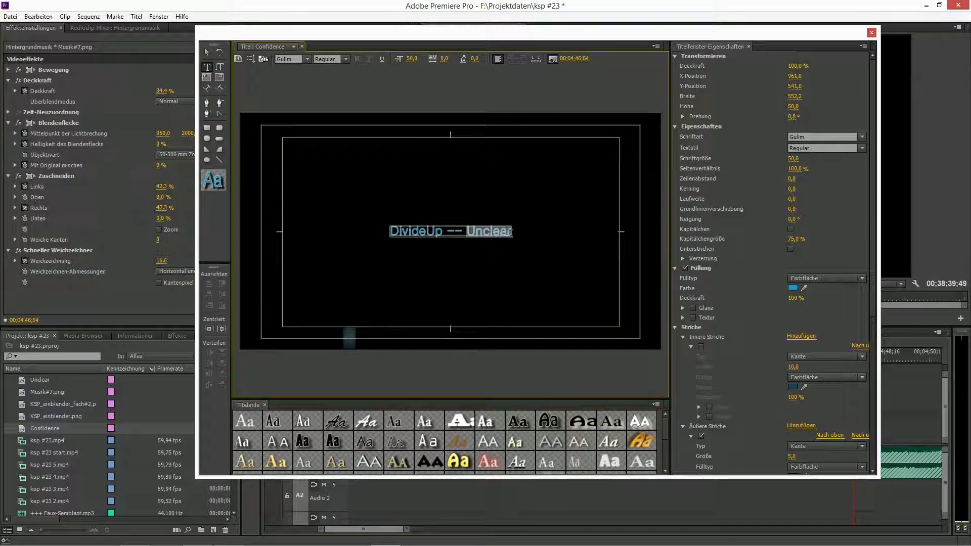
{"action": "type", "text": "Confidence"}
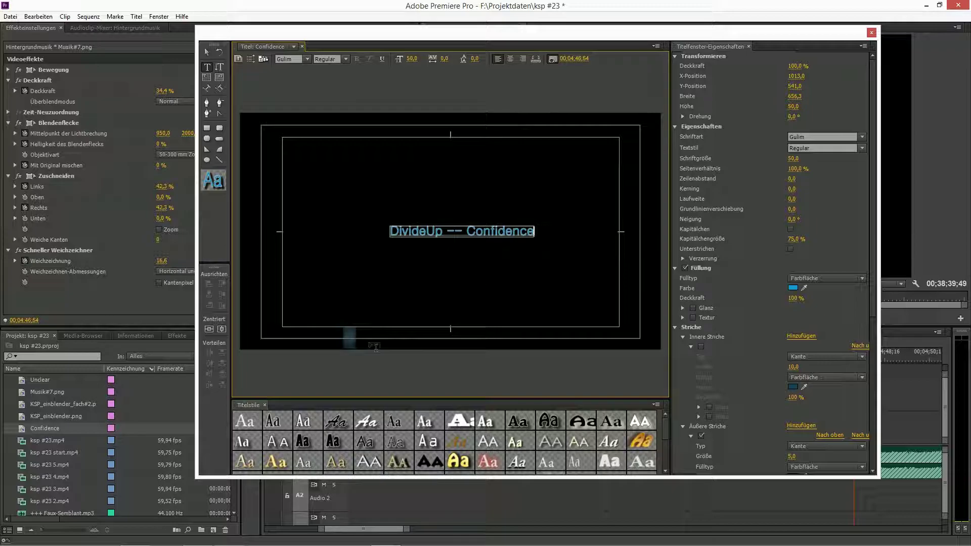
{"action": "left_click", "coordinate": [216, 328]}
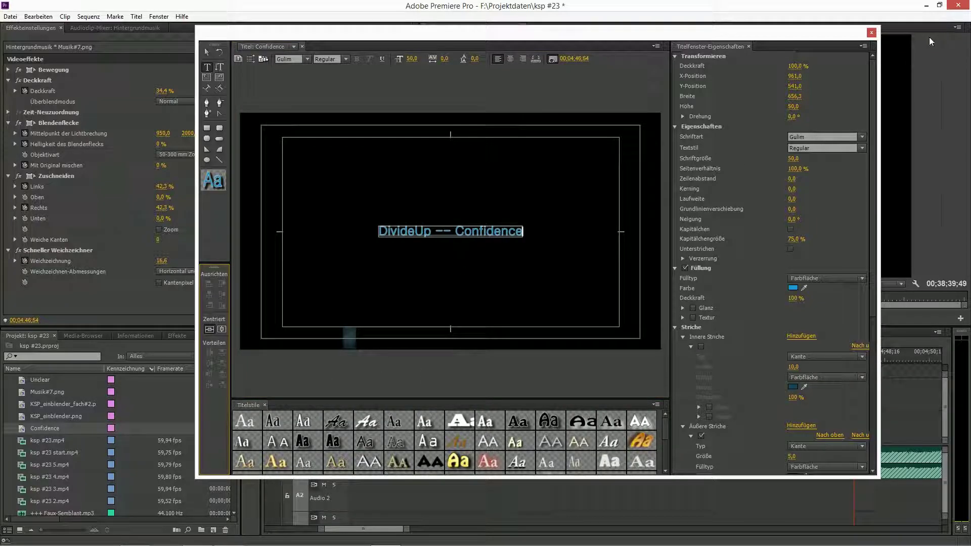
{"action": "left_click", "coordinate": [871, 32]}
Step: Place the Confidence title on Video 2 above Musik#7.png and paste all the copied Unclear attributes and effects onto it
{"action": "left_click_drag", "start_coordinate": [45, 428], "coordinate": [853, 398]}
{"action": "left_click", "coordinate": [793, 398]}
{"action": "right_click", "coordinate": [766, 394]}
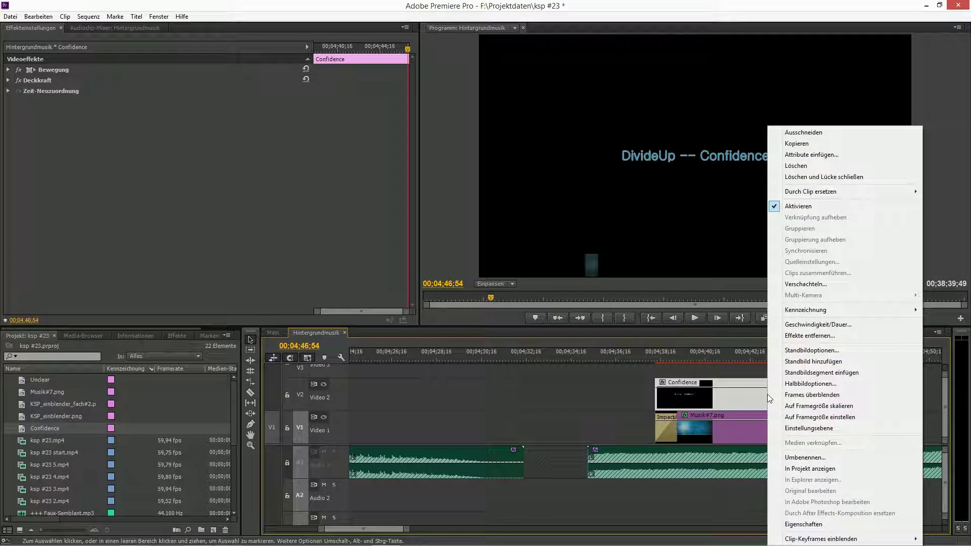
{"action": "left_click", "coordinate": [802, 158]}
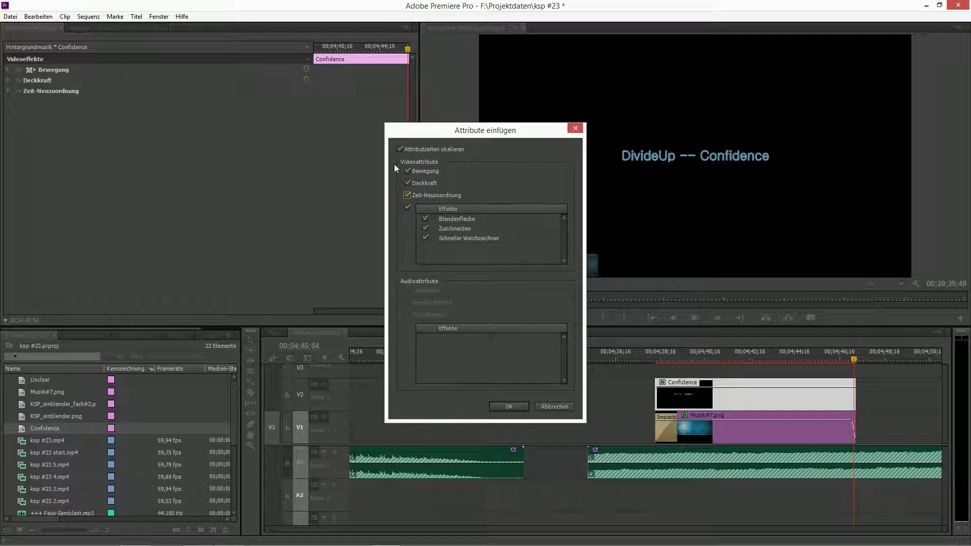
{"action": "left_click", "coordinate": [509, 406]}
{"action": "left_click", "coordinate": [538, 407]}
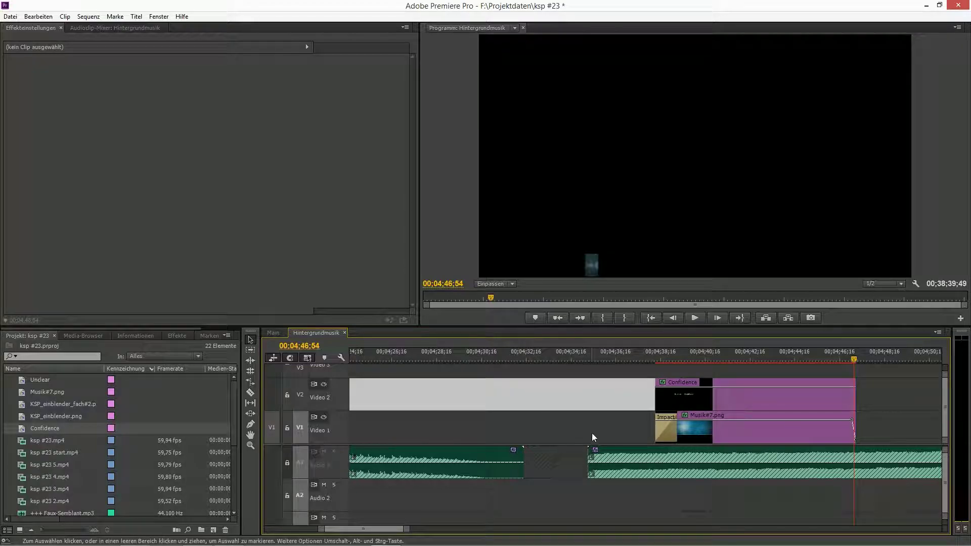
Step: Apply the FilmImpact.net Impact Push transition to the start of the Confidence clip on Video 2
{"action": "left_click", "coordinate": [661, 431]}
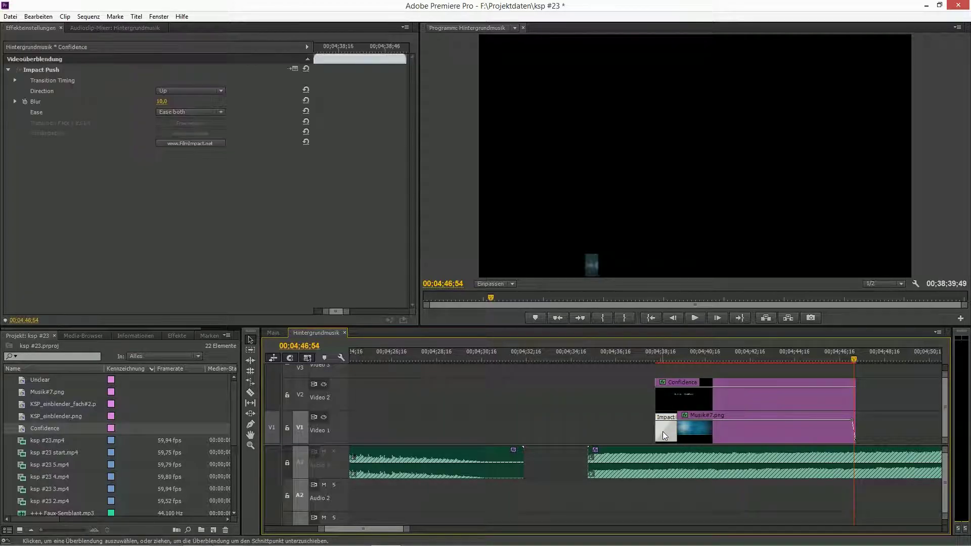
{"action": "left_click", "coordinate": [174, 339]}
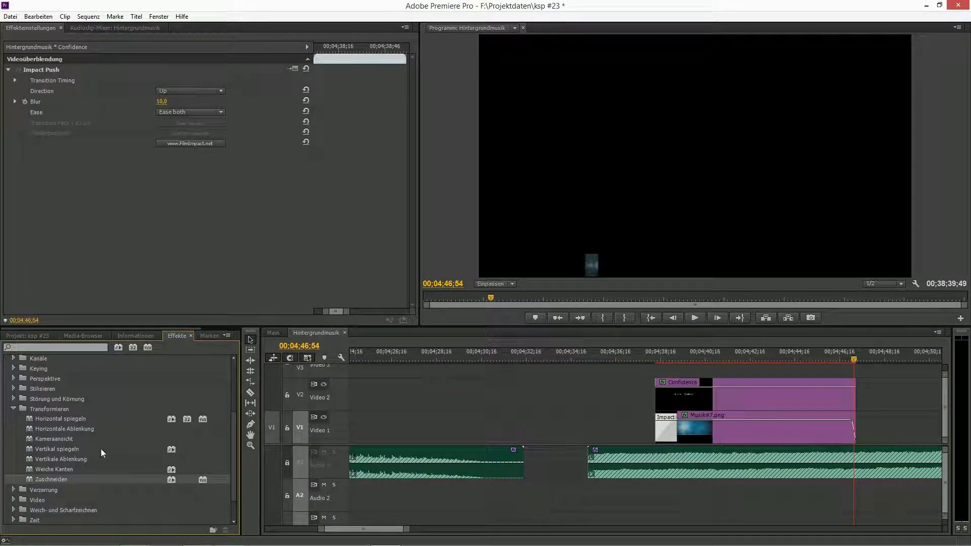
{"action": "left_click", "coordinate": [14, 408]}
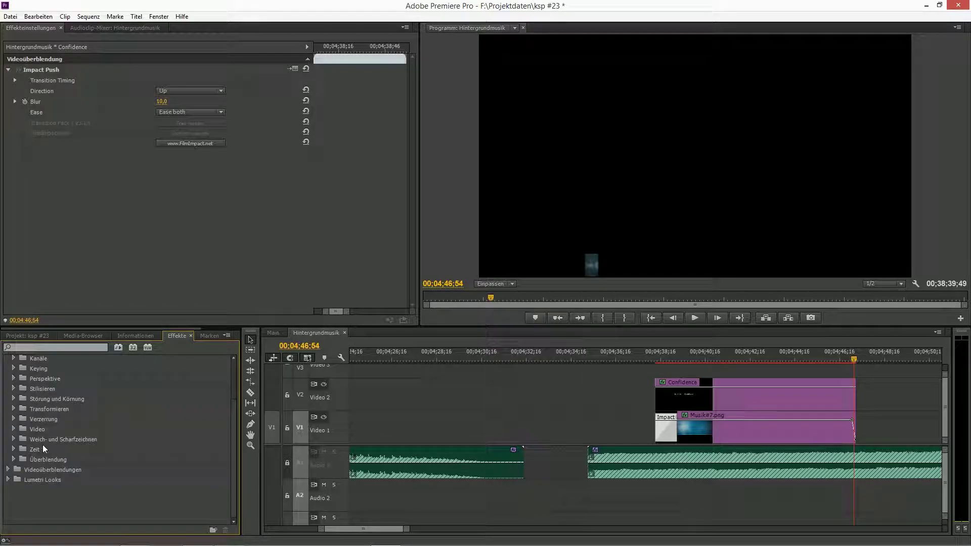
{"action": "scroll", "coordinate": [63, 432], "scroll_direction": "up", "scroll_amount": 2}
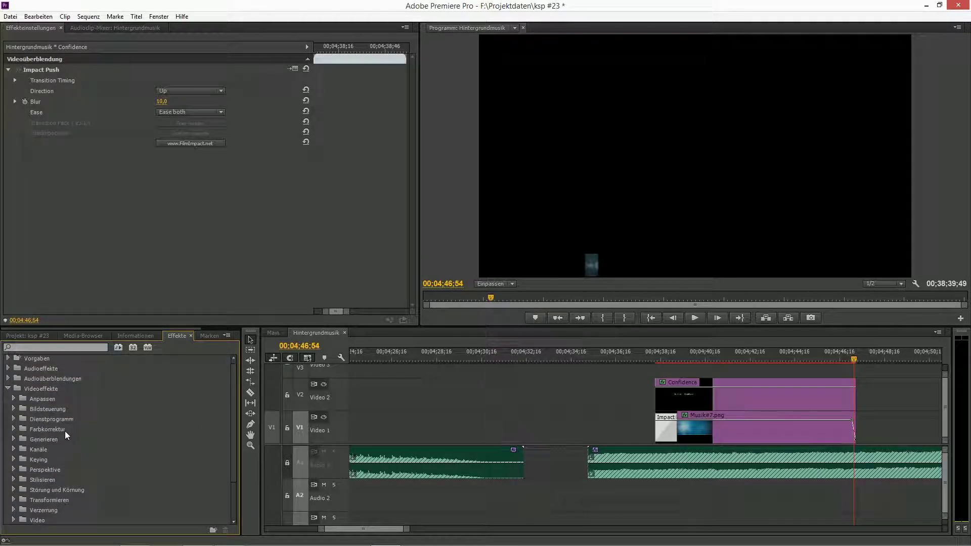
{"action": "left_click", "coordinate": [8, 392]}
{"action": "left_click", "coordinate": [8, 401]}
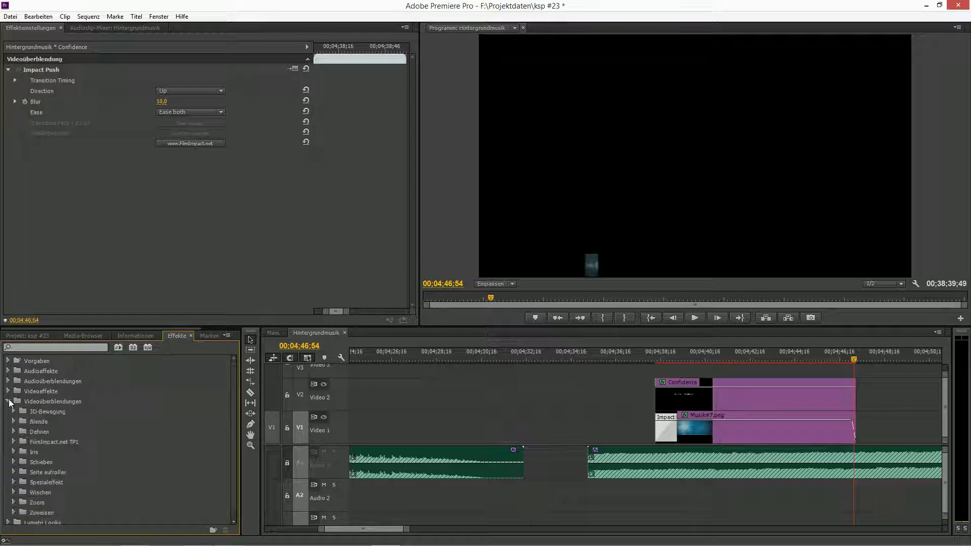
{"action": "left_click", "coordinate": [13, 442]}
{"action": "scroll", "coordinate": [73, 485], "scroll_direction": "down", "scroll_amount": 3}
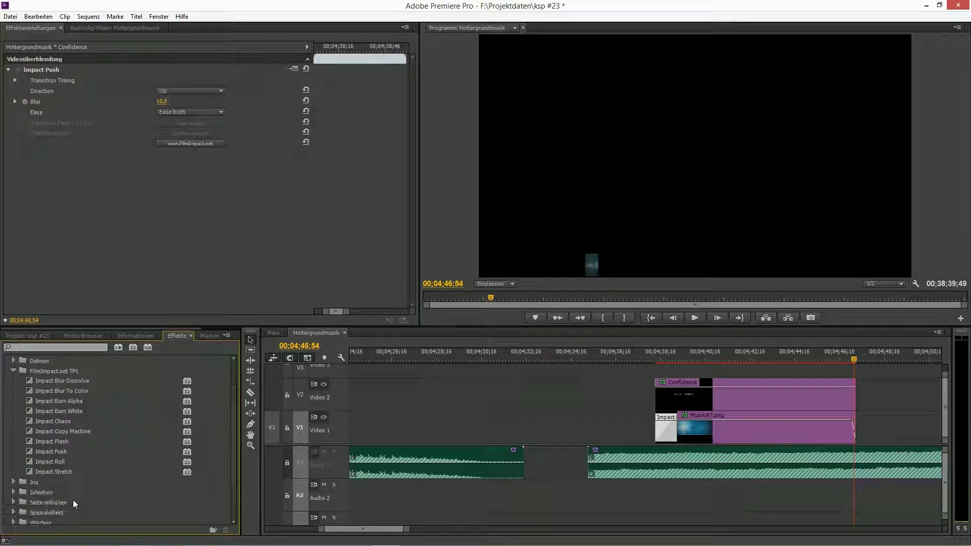
{"action": "left_click_drag", "start_coordinate": [60, 454], "coordinate": [658, 400]}
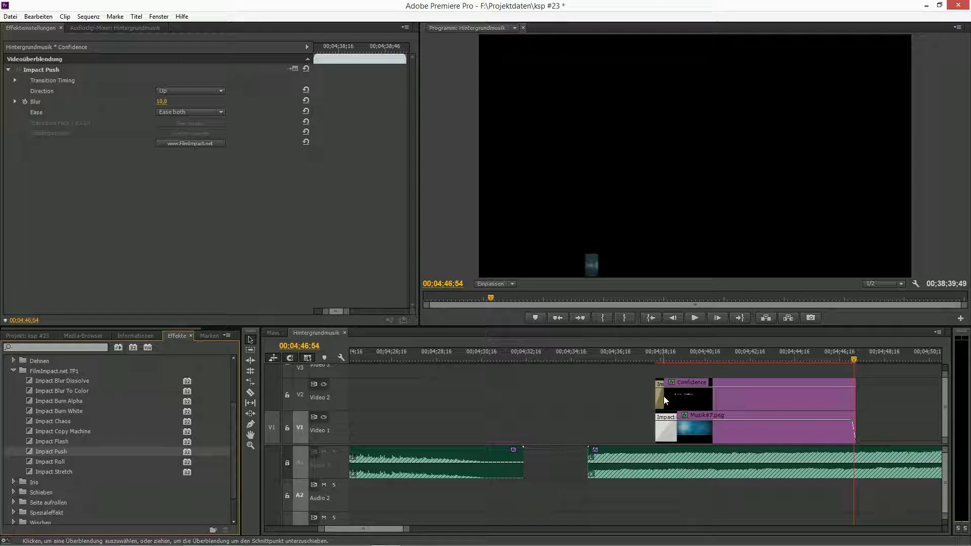
Step: Set the Confidence clip's Impact Push transition to direction Up with a blur of 10
{"action": "left_click", "coordinate": [664, 397]}
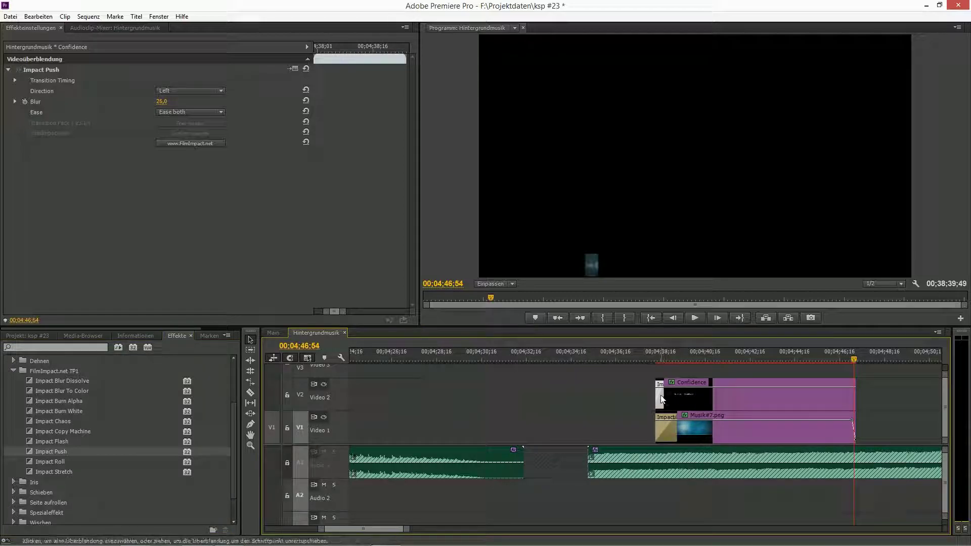
{"action": "left_click", "coordinate": [666, 358]}
{"action": "left_click_drag", "start_coordinate": [666, 358], "coordinate": [644, 359]}
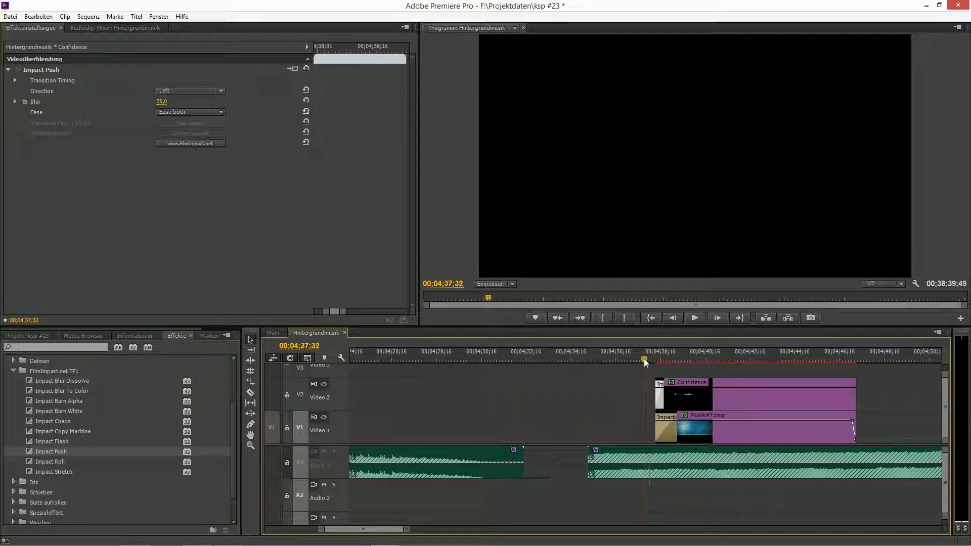
{"action": "left_click", "coordinate": [728, 397]}
{"action": "left_click", "coordinate": [663, 397]}
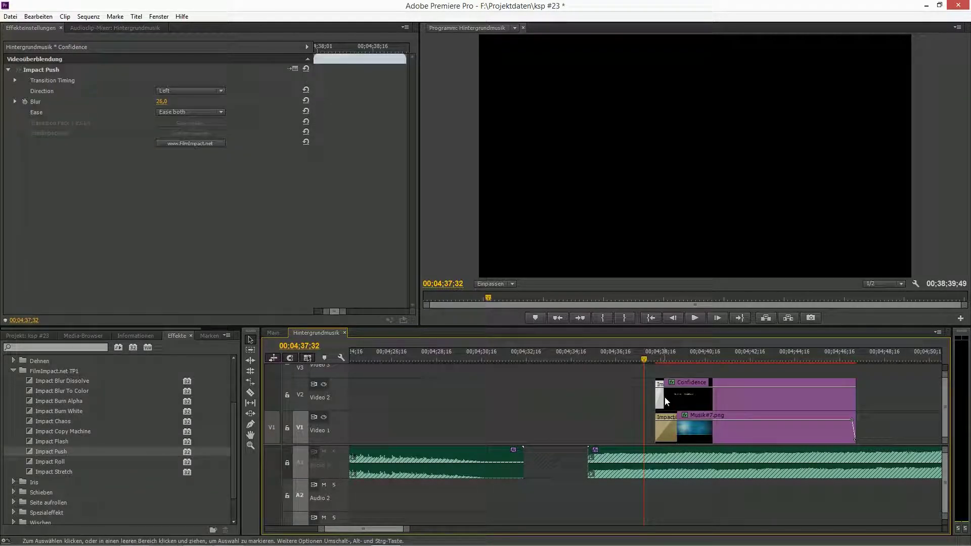
{"action": "left_click", "coordinate": [171, 90]}
{"action": "left_click", "coordinate": [176, 103]}
{"action": "left_click", "coordinate": [168, 100]}
{"action": "type", "text": "10"}
{"action": "key", "text": "Return"}
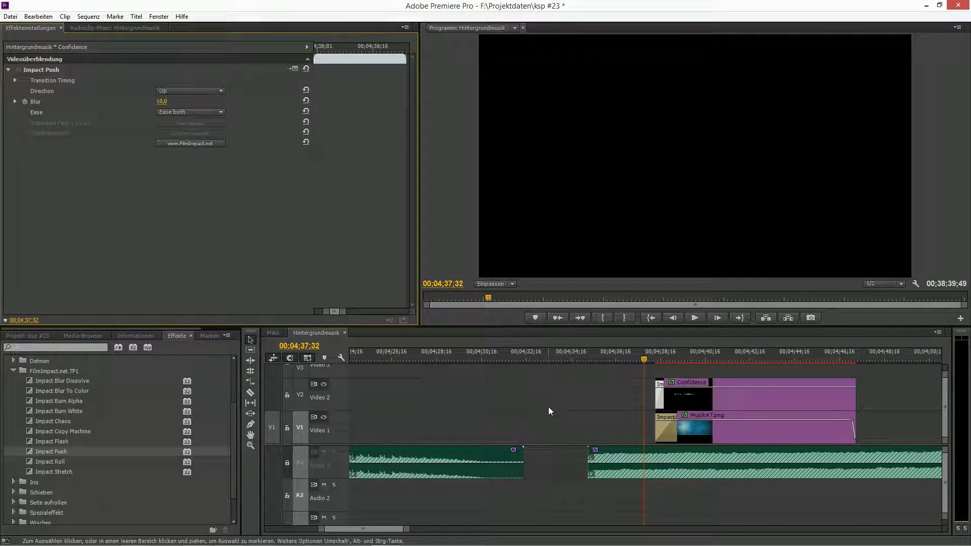
Step: Lengthen the Confidence clip's Impact Push to 00;00;01;01 to match the background's transition and play both entrances
{"action": "mouse_move", "coordinate": [410, 526]}
{"action": "left_mouse_down"}
{"action": "mouse_move", "coordinate": [396, 521]}
{"action": "mouse_move", "coordinate": [396, 529]}
{"action": "left_mouse_up"}
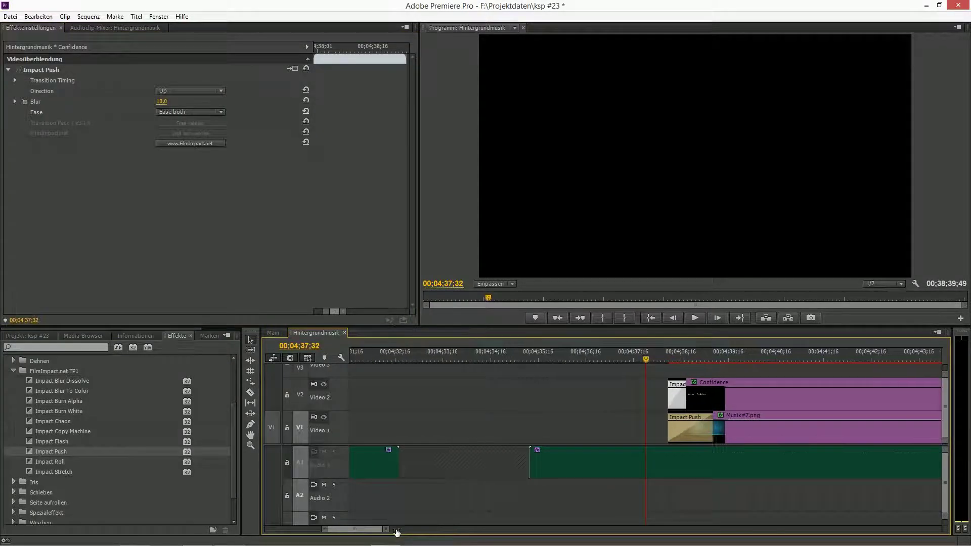
{"action": "left_click_drag", "start_coordinate": [687, 397], "coordinate": [712, 398]}
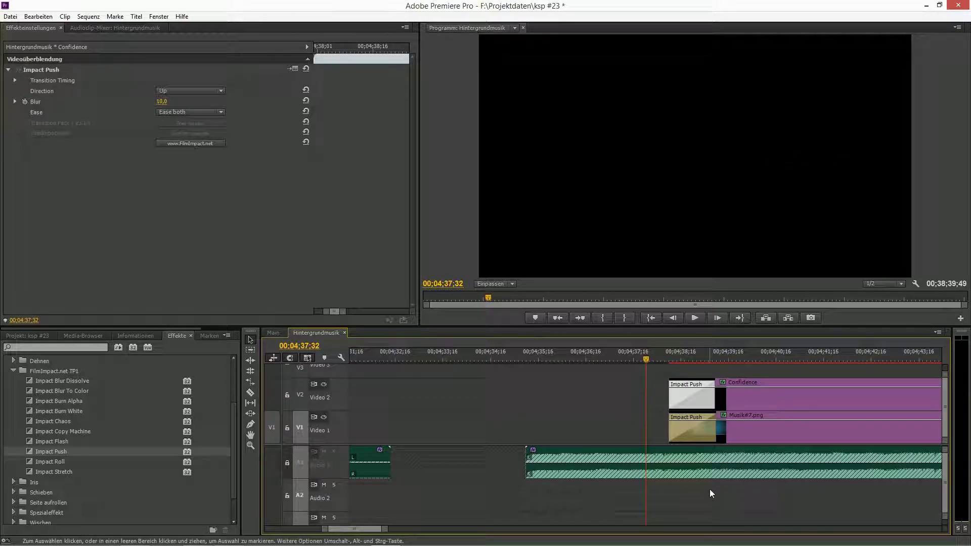
{"action": "left_click_drag", "start_coordinate": [714, 399], "coordinate": [716, 400]}
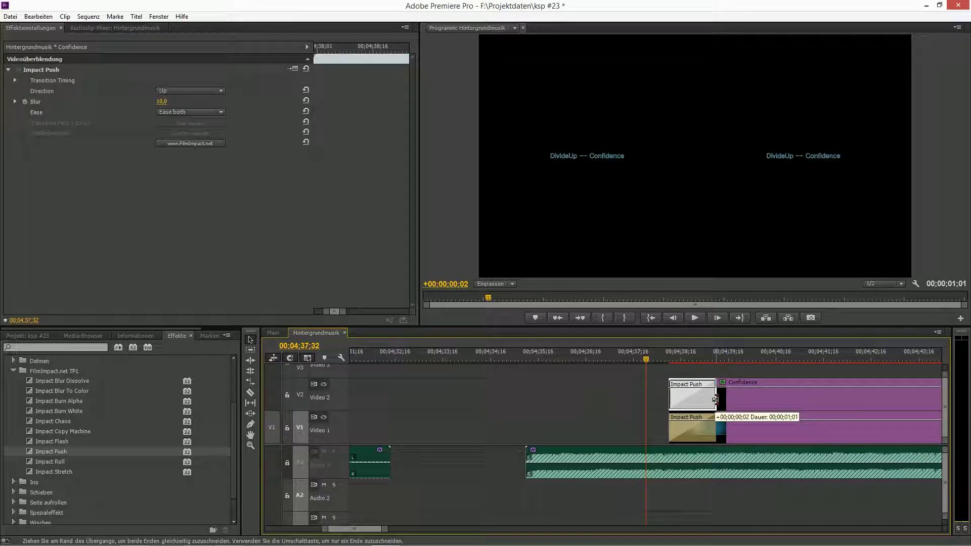
{"action": "key", "text": "space"}
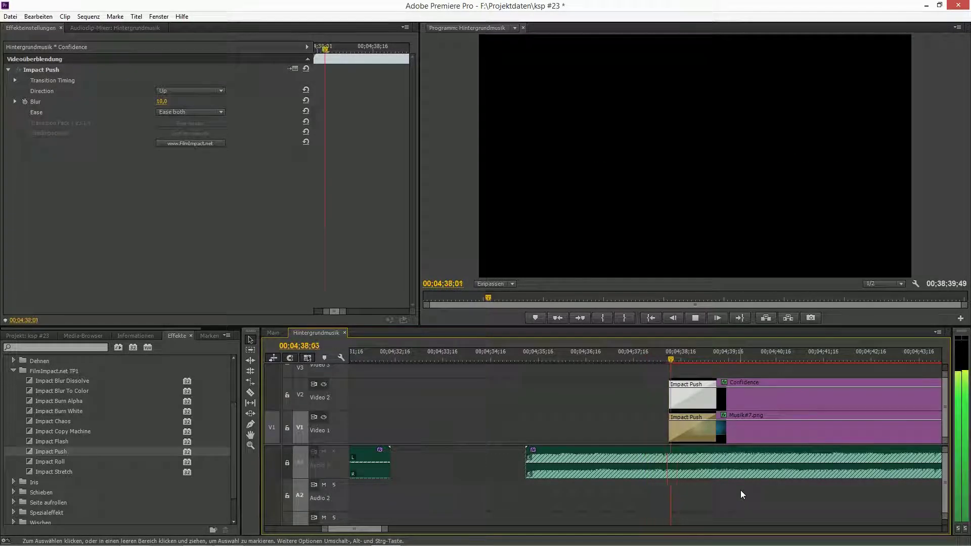
{"action": "key", "text": "space"}
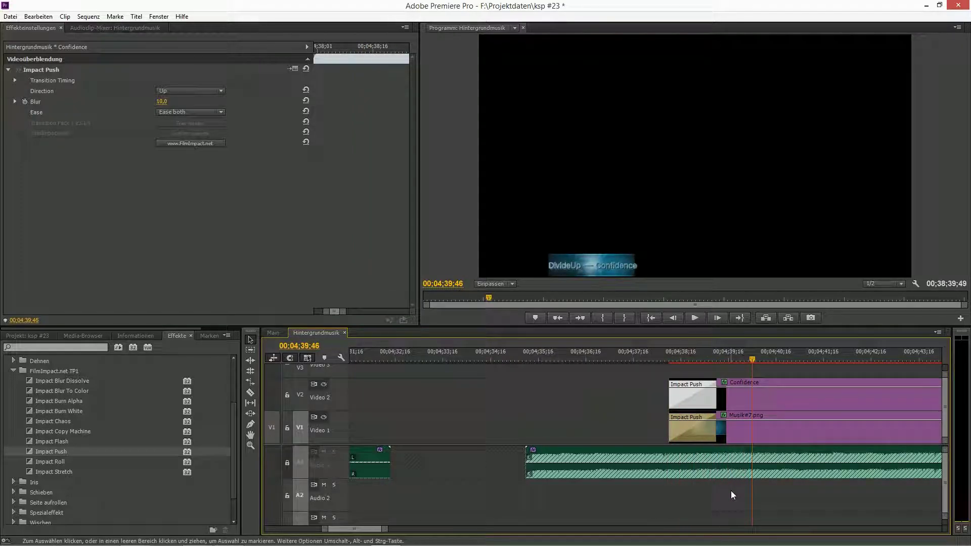
Step: Reduce the Confidence title's scale to 53.4 so it fits inside the blue background, and check it in the maximized program view
{"action": "left_click", "coordinate": [769, 401]}
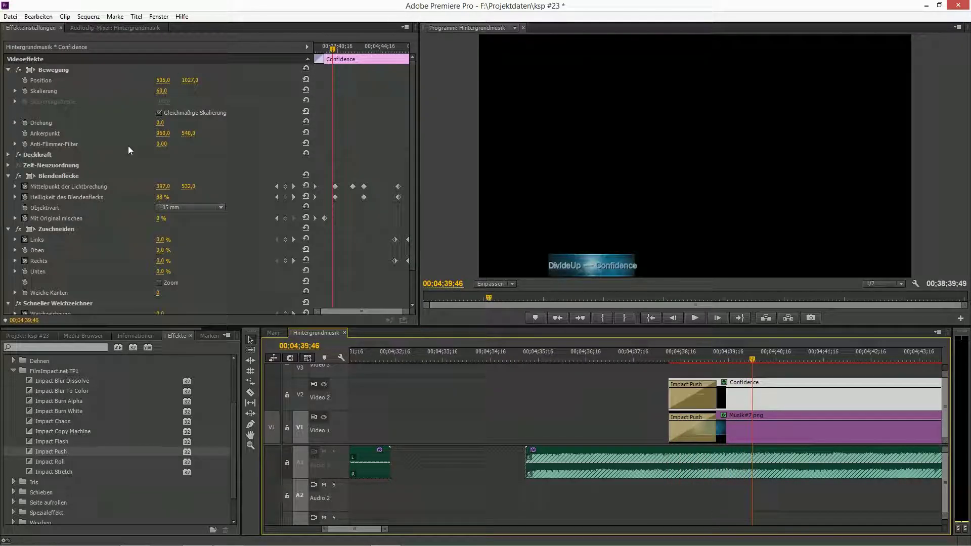
{"action": "left_click", "coordinate": [162, 91]}
{"action": "type", "text": "58"}
{"action": "key", "text": "Return"}
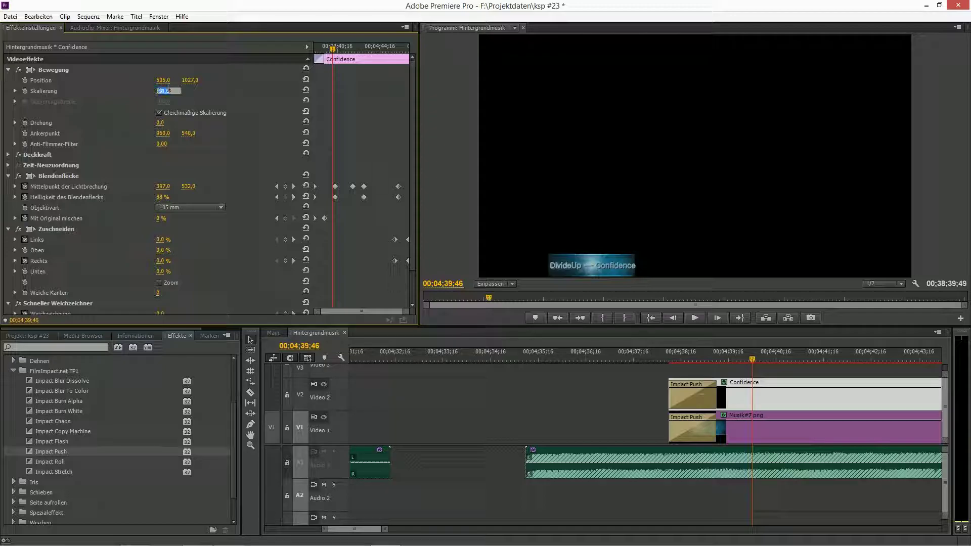
{"action": "left_click_drag", "start_coordinate": [167, 94], "coordinate": [163, 94]}
{"action": "left_click", "coordinate": [451, 204]}
{"action": "key", "text": "grave"}
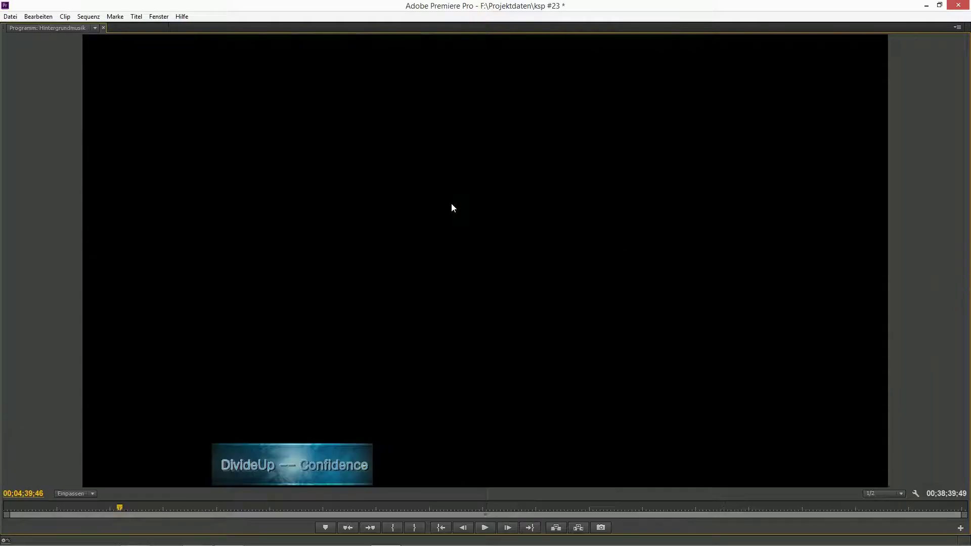
{"action": "key", "text": "grave"}
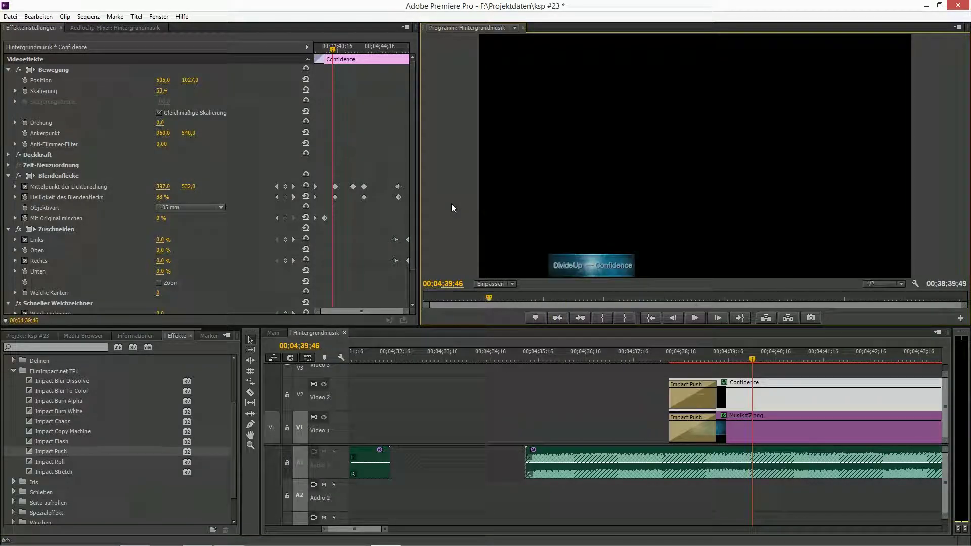
Step: Shift the Confidence title's horizontal position to 501.4 to centre it on the blue background, checking it in the maximized program view
{"action": "left_click", "coordinate": [194, 87]}
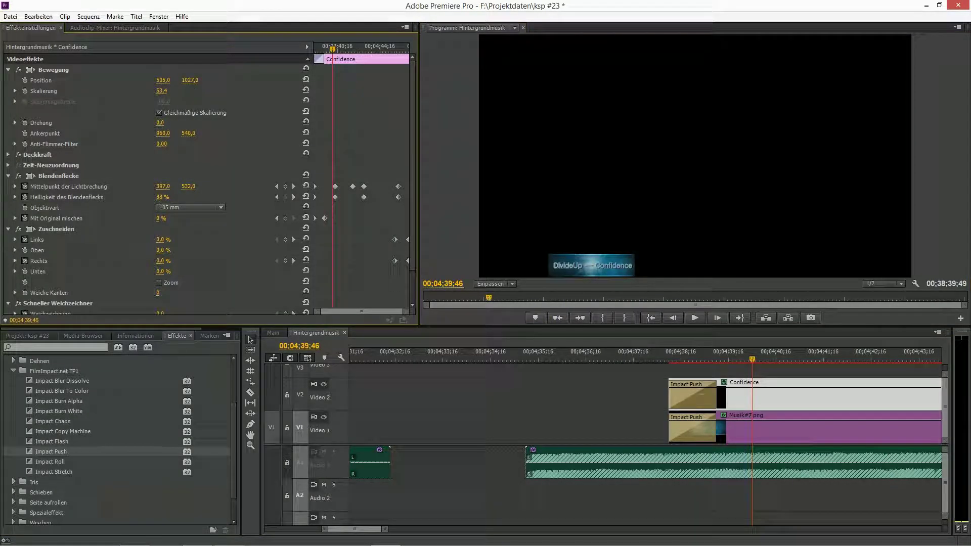
{"action": "left_click_drag", "start_coordinate": [190, 80], "coordinate": [188, 80]}
{"action": "left_click", "coordinate": [192, 80]}
{"action": "left_click_drag", "start_coordinate": [163, 79], "coordinate": [161, 79]}
{"action": "key", "text": "grave"}
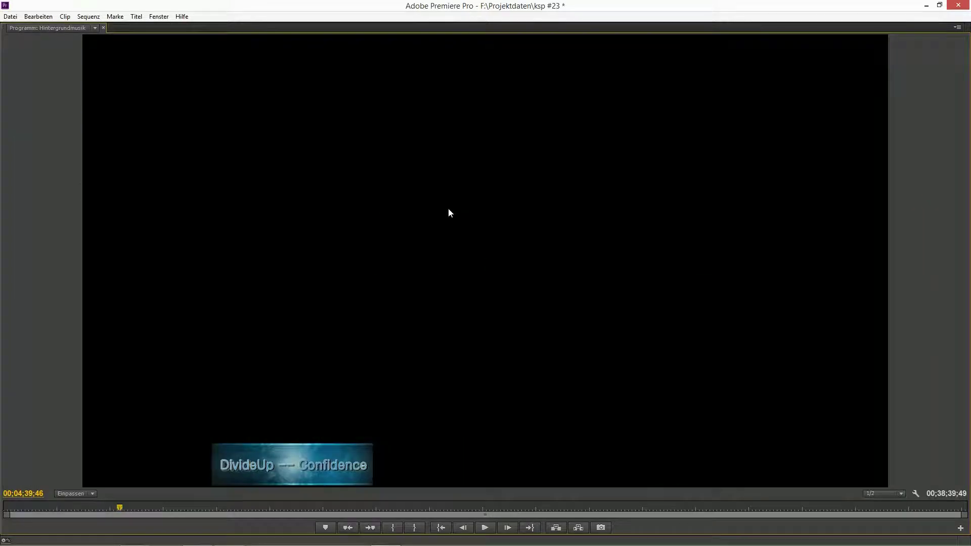
{"action": "key", "text": "grave"}
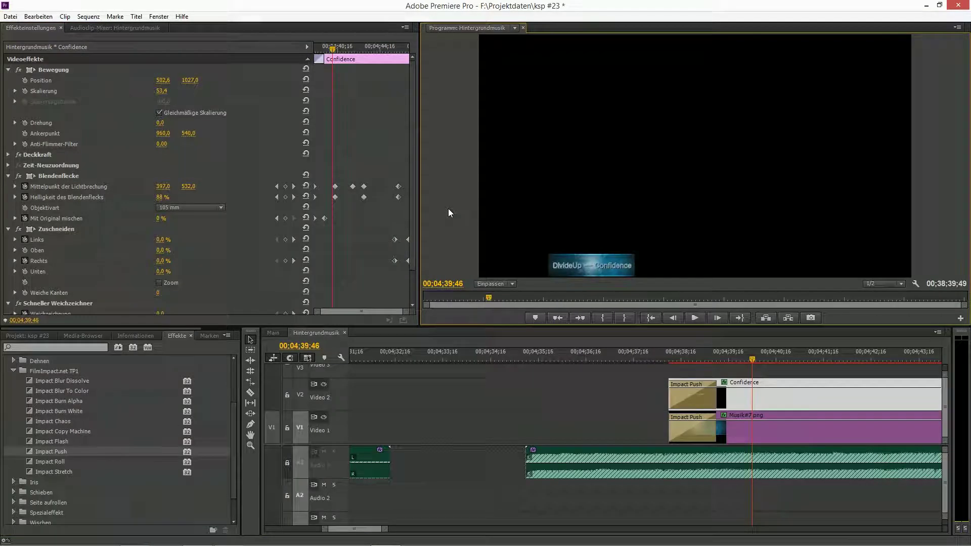
{"action": "left_click", "coordinate": [149, 78]}
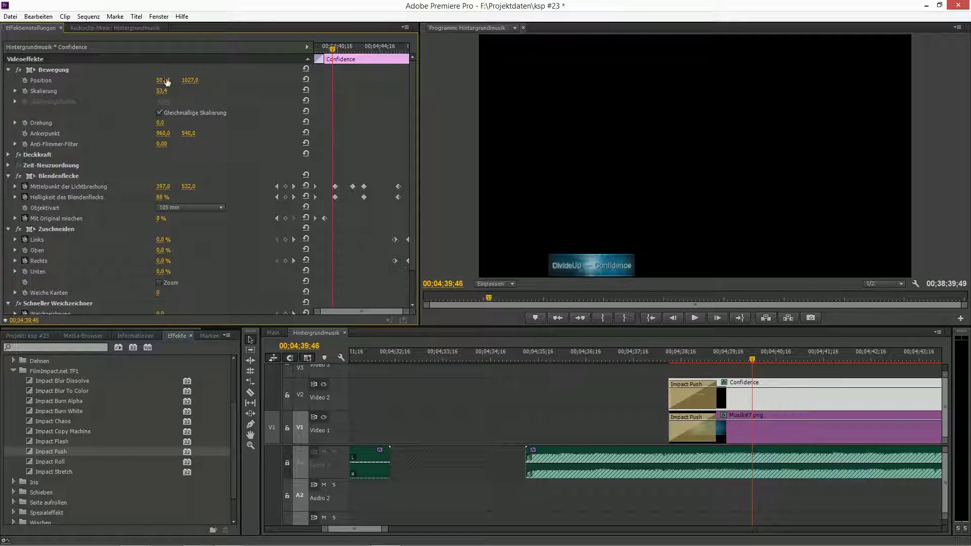
{"action": "left_click", "coordinate": [460, 215]}
{"action": "key", "text": "grave"}
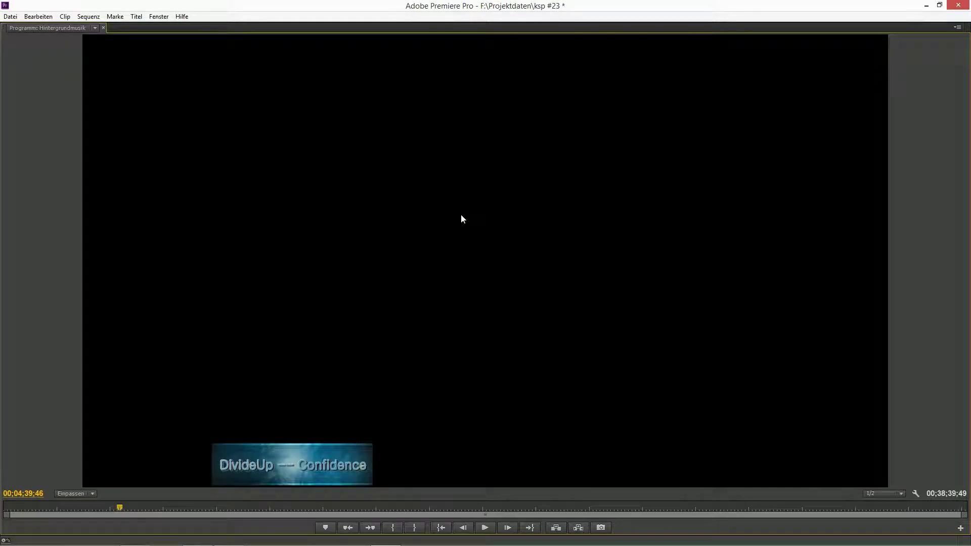
{"action": "key", "text": "grave"}
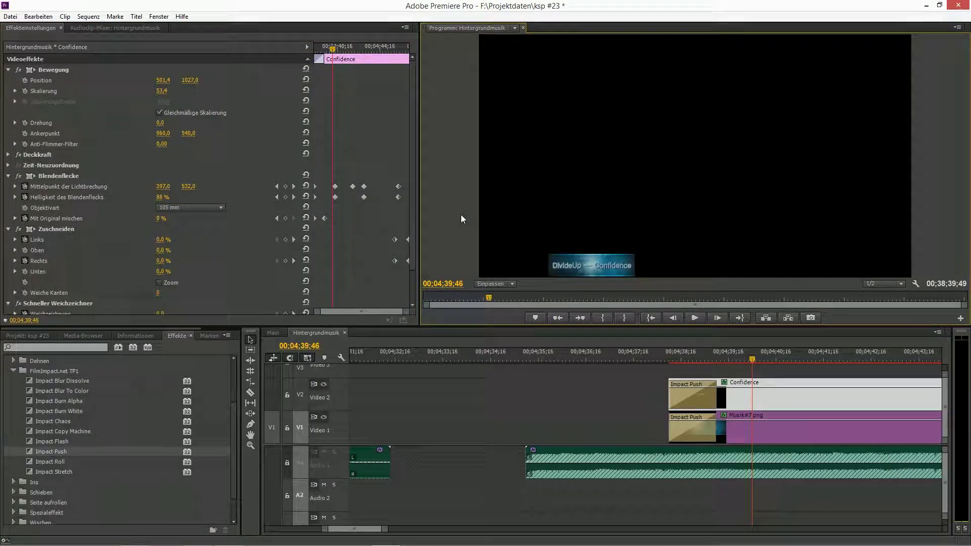
Step: Play the Confidence credit from its entrance and replay its exit
{"action": "left_click", "coordinate": [662, 355]}
{"action": "key", "text": "space"}
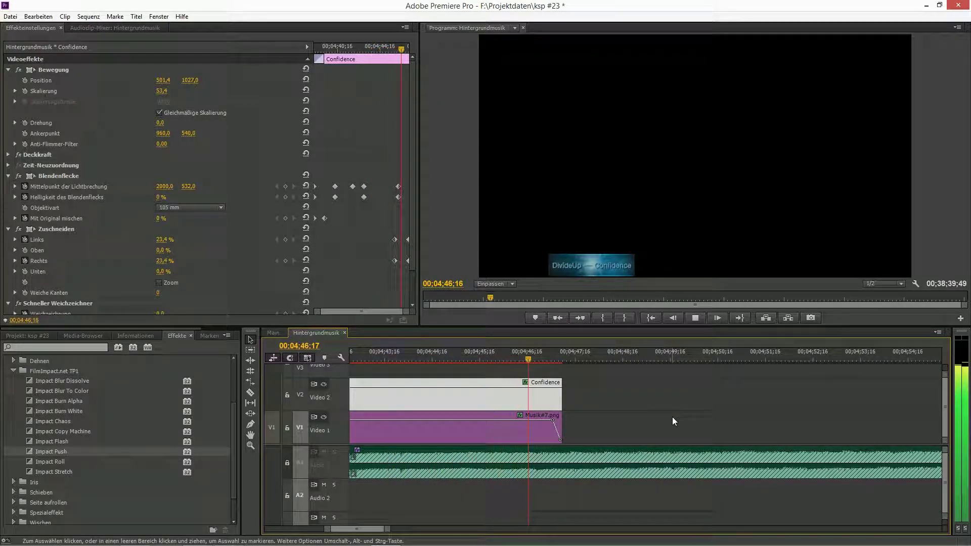
{"action": "left_click", "coordinate": [516, 353]}
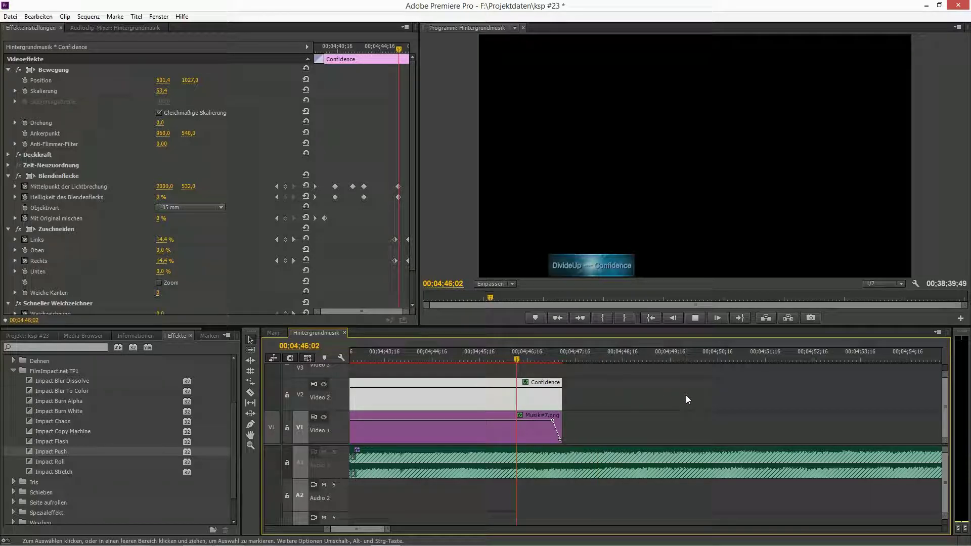
{"action": "key", "text": "space"}
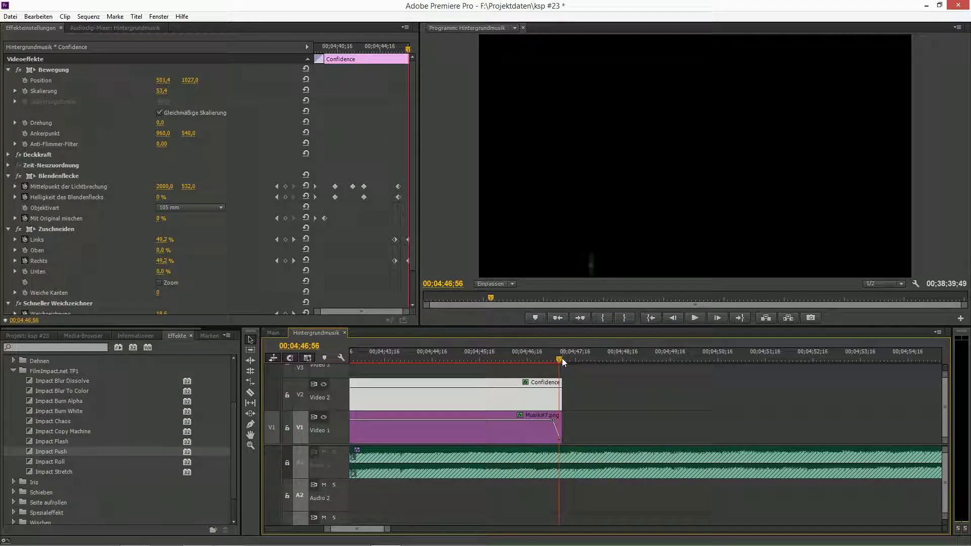
Step: Move the Confidence clip's first Links and Rechts crop keyframes slightly later to match the background's closing, and replay the exit
{"action": "left_click_drag", "start_coordinate": [557, 359], "coordinate": [539, 358]}
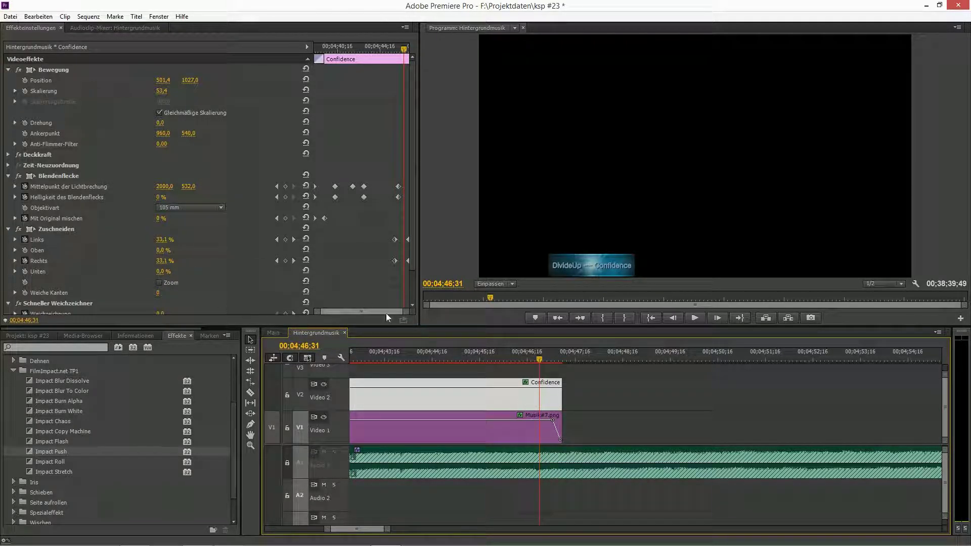
{"action": "left_click", "coordinate": [316, 312]}
{"action": "left_click_drag", "start_coordinate": [316, 312], "coordinate": [334, 312]}
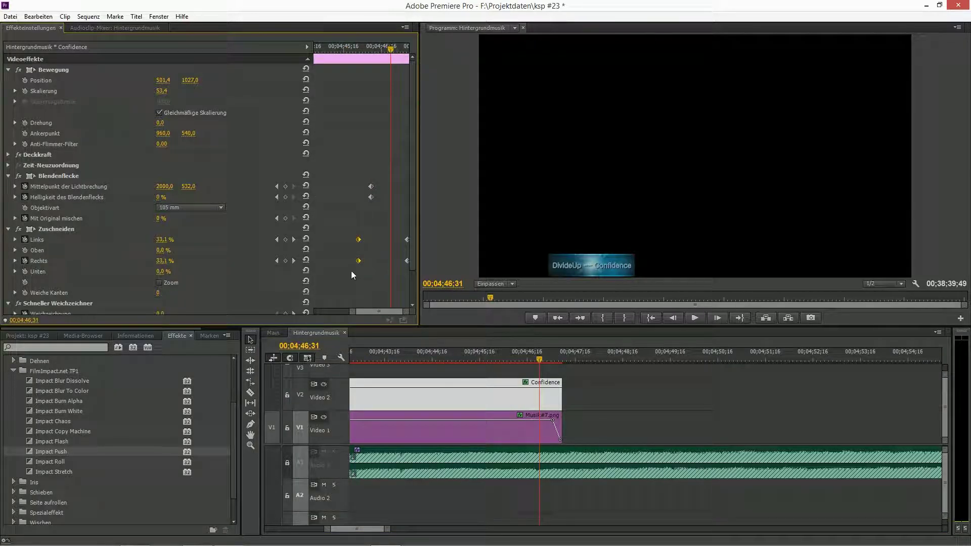
{"action": "left_click_drag", "start_coordinate": [539, 359], "coordinate": [541, 360]}
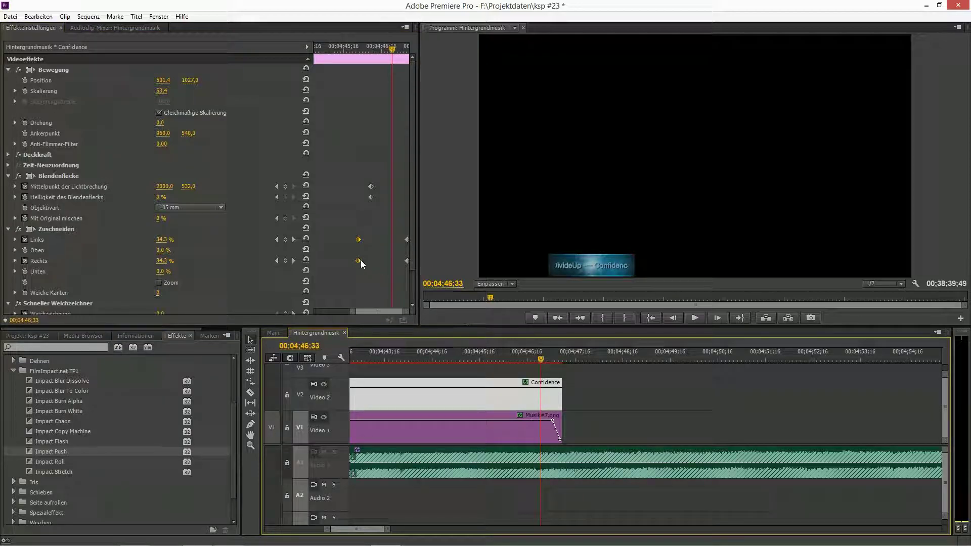
{"action": "left_click_drag", "start_coordinate": [358, 260], "coordinate": [365, 260]}
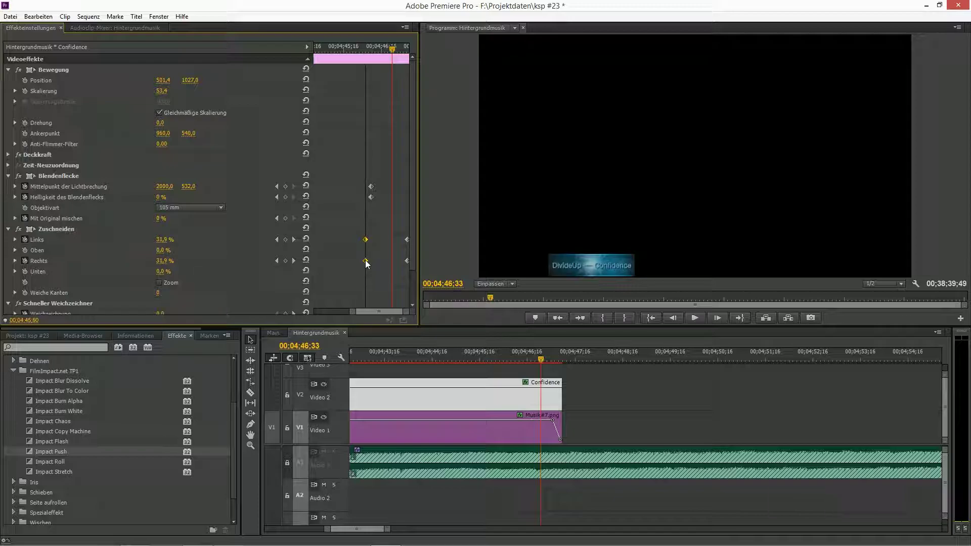
{"action": "left_click_drag", "start_coordinate": [542, 360], "coordinate": [543, 360]}
{"action": "left_click_drag", "start_coordinate": [365, 260], "coordinate": [368, 260]}
{"action": "left_click_drag", "start_coordinate": [548, 357], "coordinate": [512, 361]}
{"action": "key", "text": "space"}
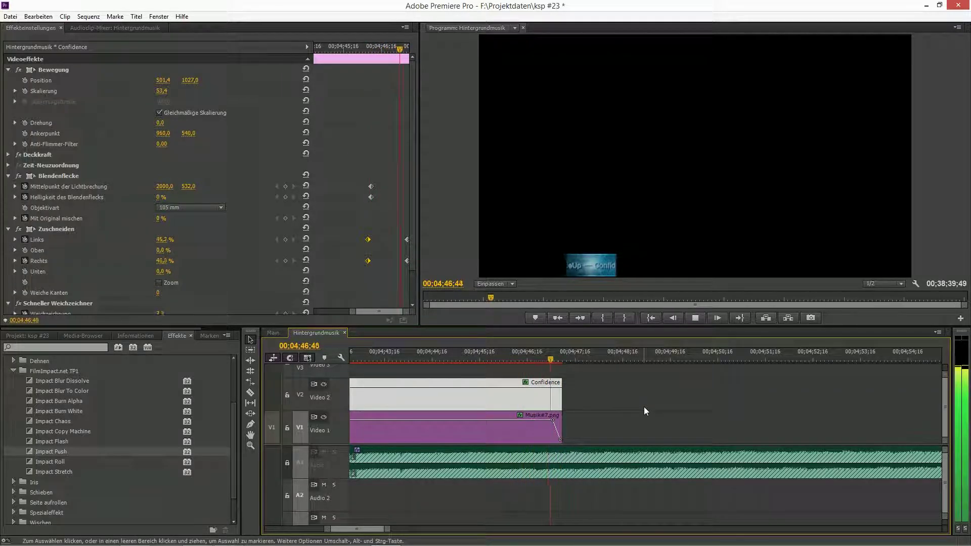
{"action": "left_click", "coordinate": [527, 354]}
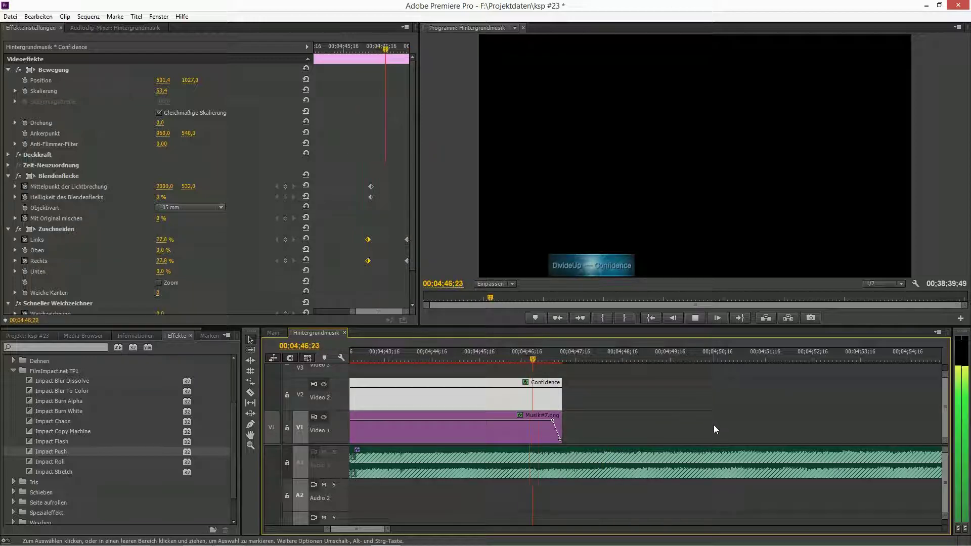
{"action": "key", "text": "space"}
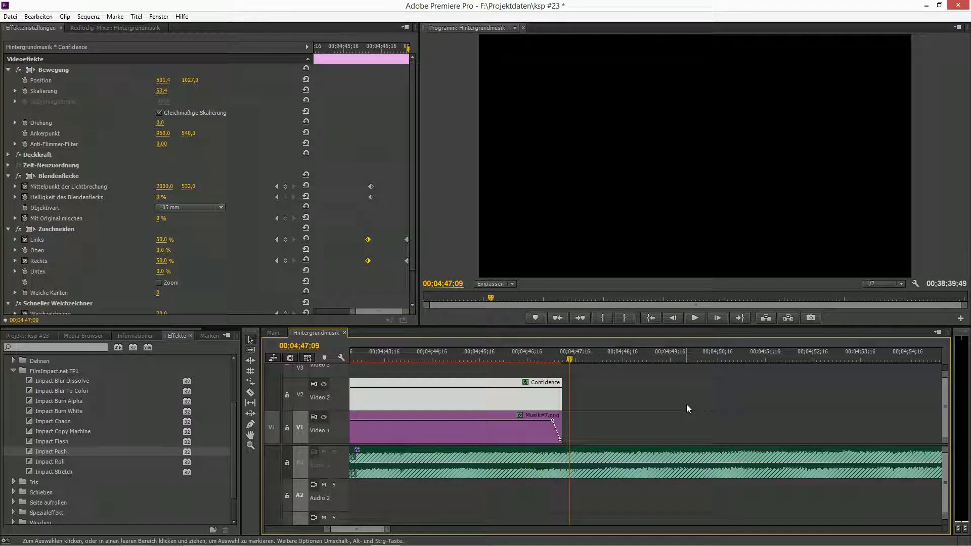
Step: Resume playback of the second song and copy the second credit's Musik#7.png background clip on Video 1
{"action": "key", "text": "space"}
{"action": "left_click_drag", "start_coordinate": [390, 528], "coordinate": [731, 528]}
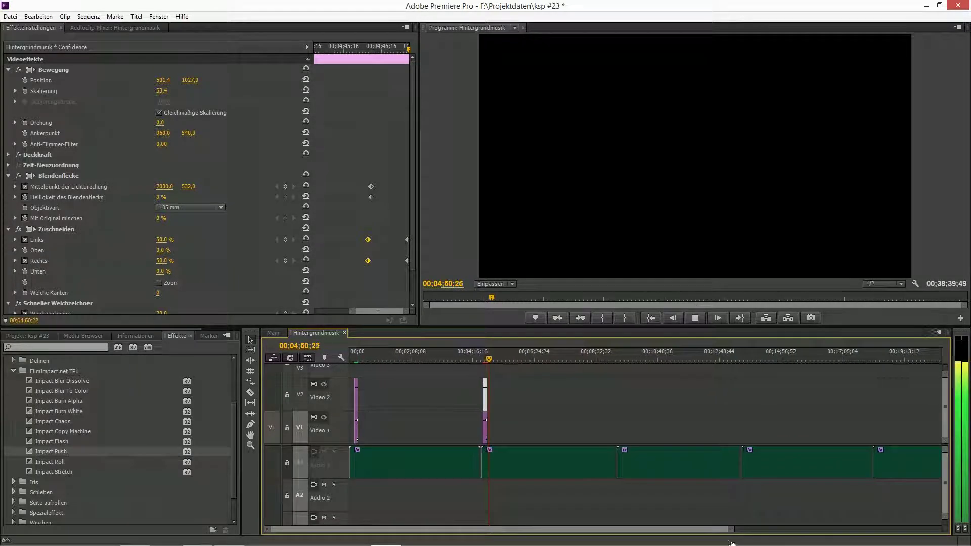
{"action": "left_click", "coordinate": [565, 505]}
{"action": "left_click", "coordinate": [489, 433]}
{"action": "right_click", "coordinate": [489, 435]}
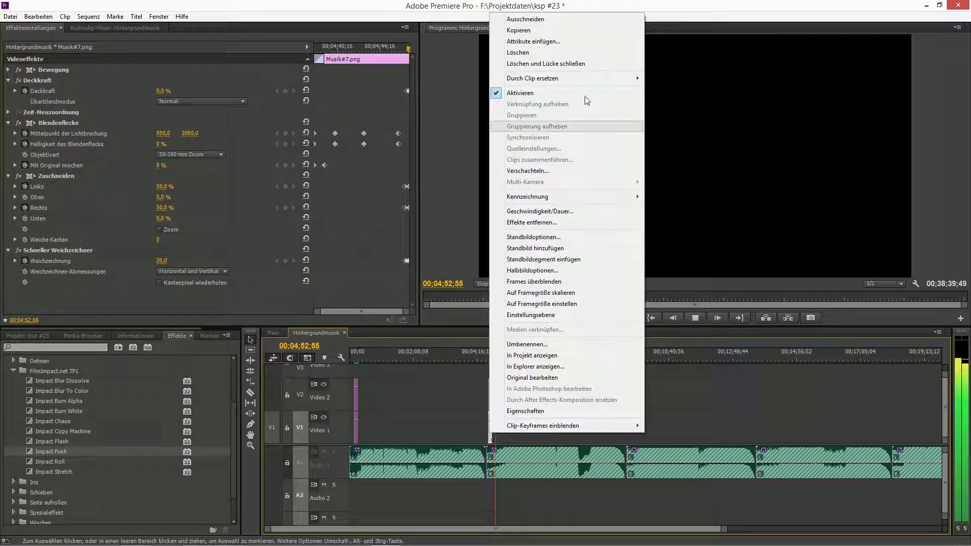
{"action": "left_click", "coordinate": [567, 29]}
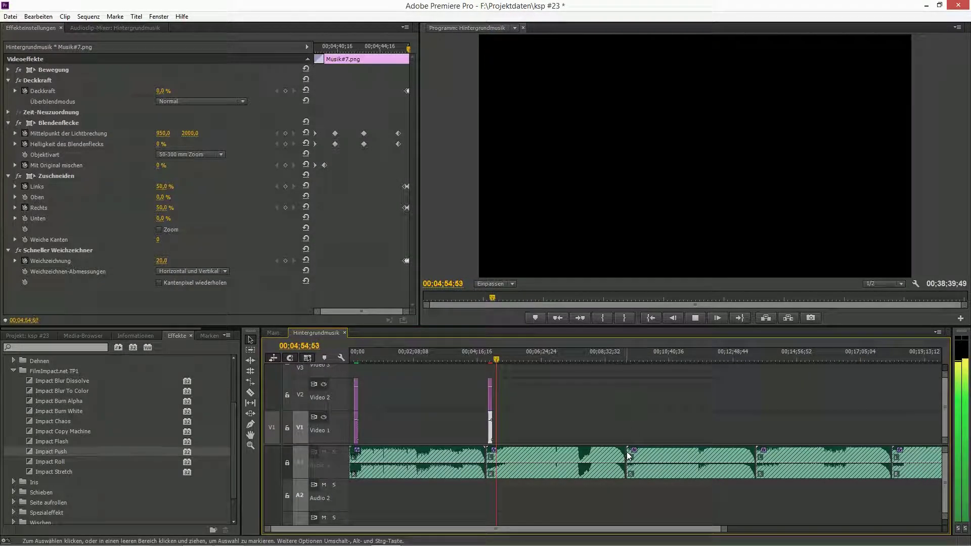
{"action": "left_click", "coordinate": [633, 494]}
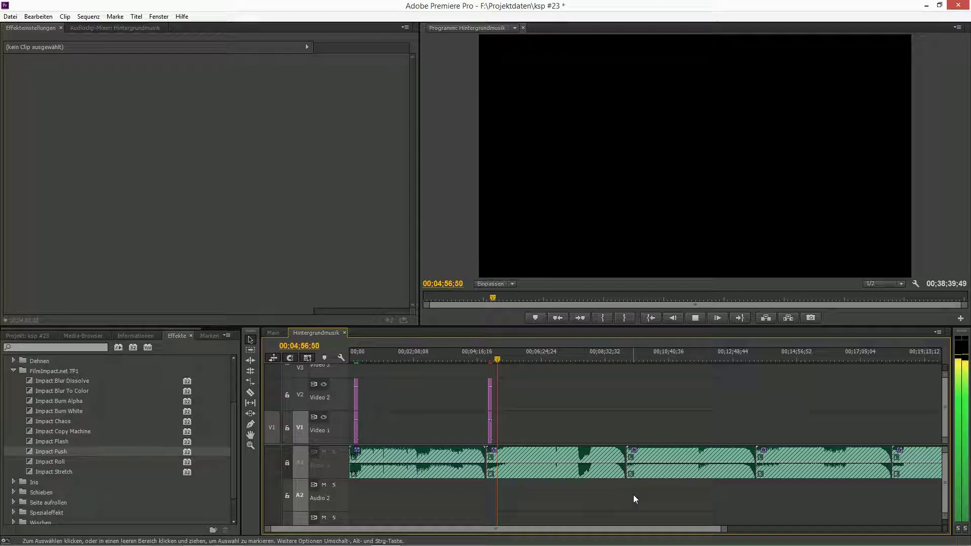
Step: Unlock Audio 1 and open the Multiband-Komprimierung editor of Confidence.mp3 alongside the audio clip mixer's level meters
{"action": "left_click", "coordinate": [93, 28]}
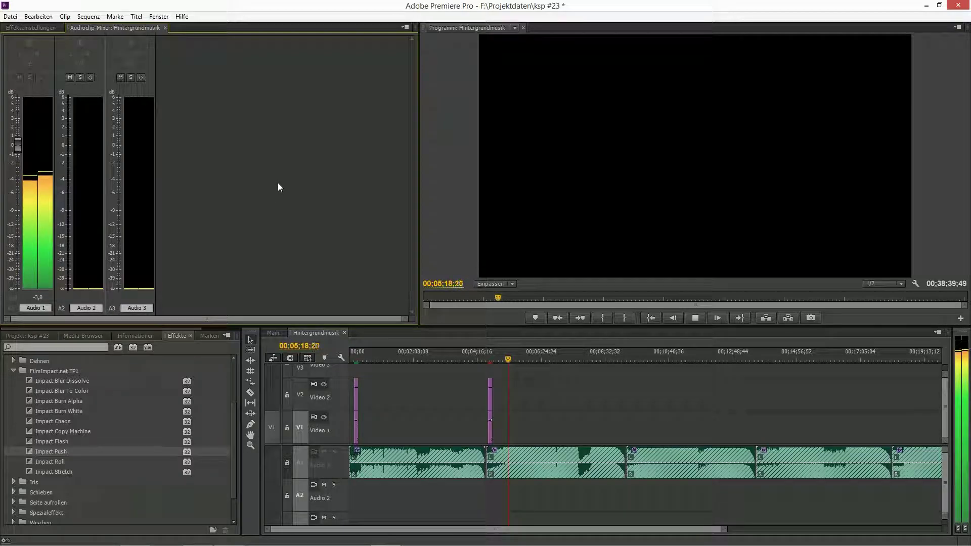
{"action": "left_click", "coordinate": [17, 29]}
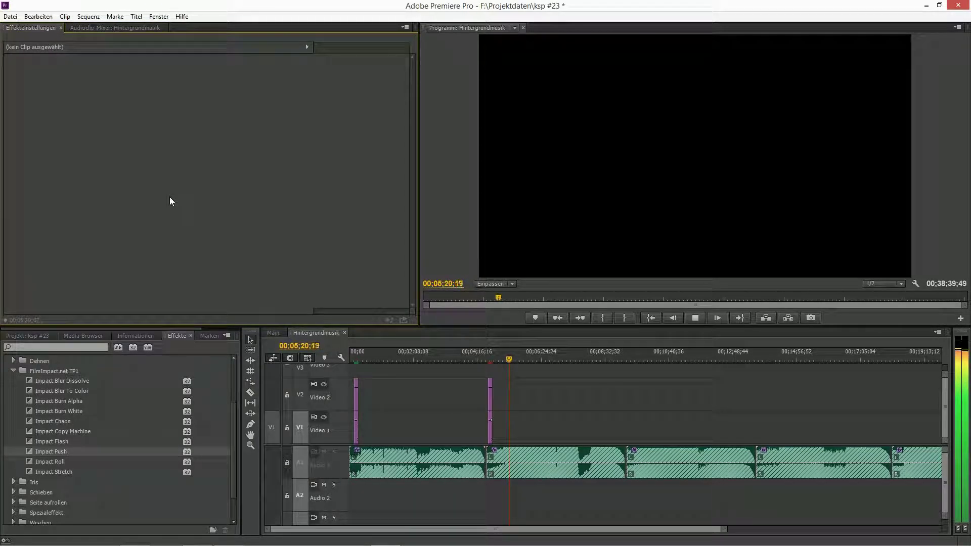
{"action": "left_click", "coordinate": [518, 462]}
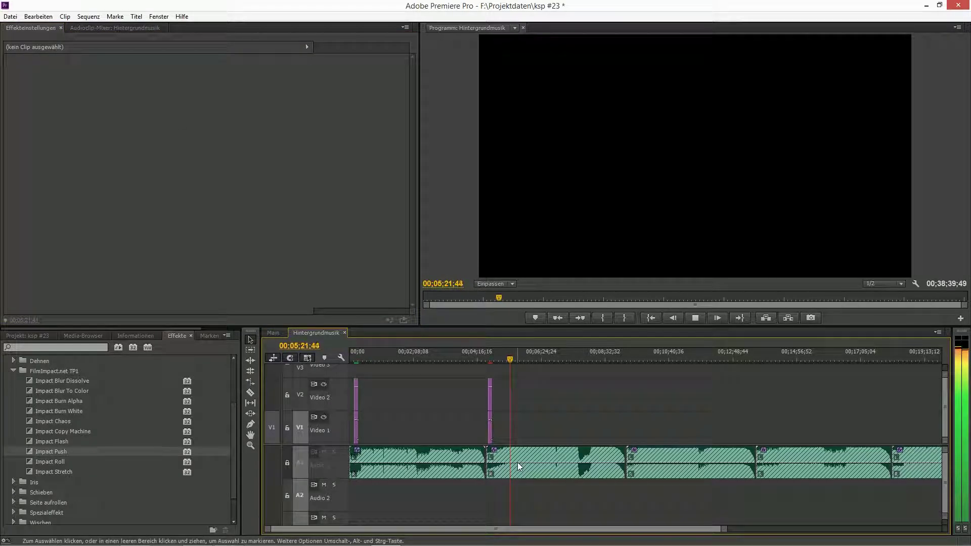
{"action": "left_click", "coordinate": [287, 463]}
{"action": "left_click", "coordinate": [562, 460]}
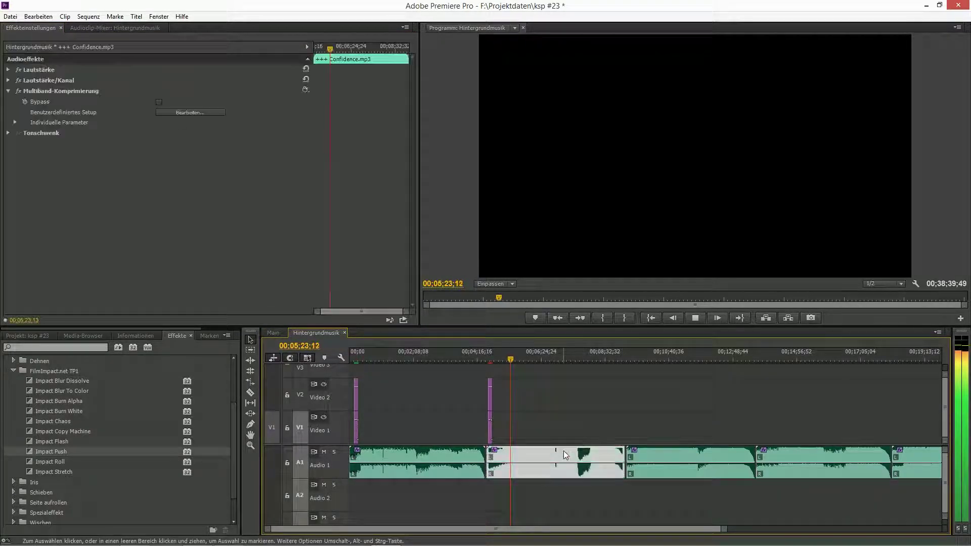
{"action": "left_click", "coordinate": [197, 112]}
{"action": "left_click", "coordinate": [115, 28]}
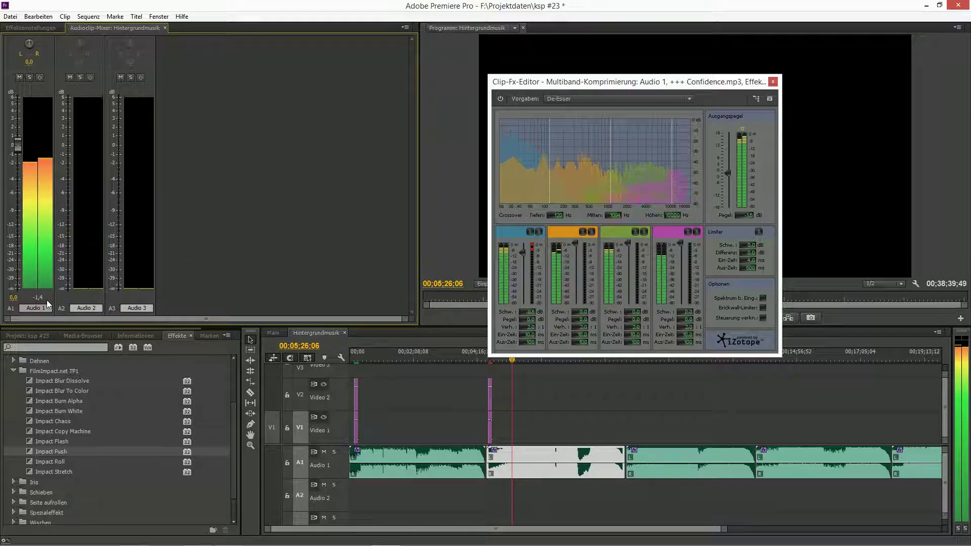
Step: Lower the Confidence.mp3 compressor's output level to about -4 dB and close the effect editor
{"action": "left_click", "coordinate": [744, 215]}
{"action": "type", "text": "-"}
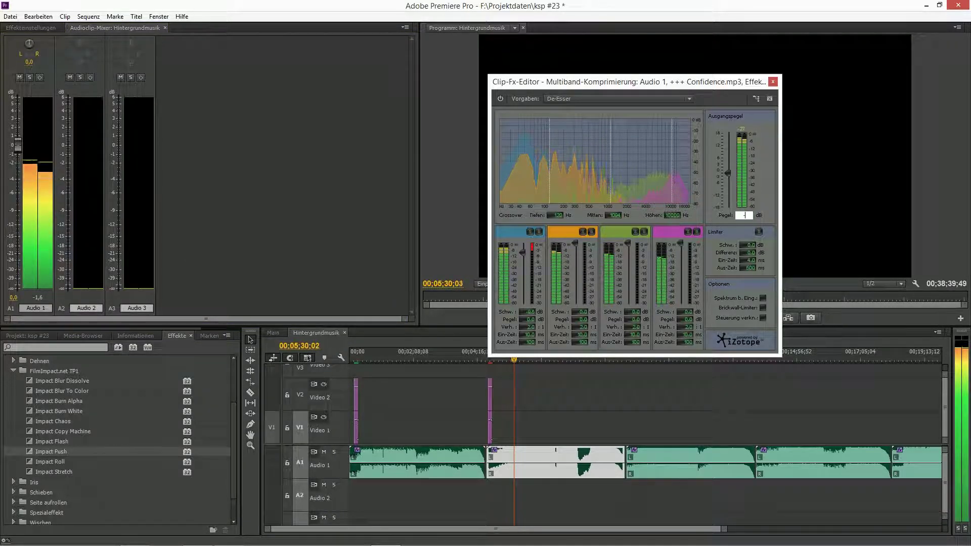
{"action": "type", "text": "4.4"}
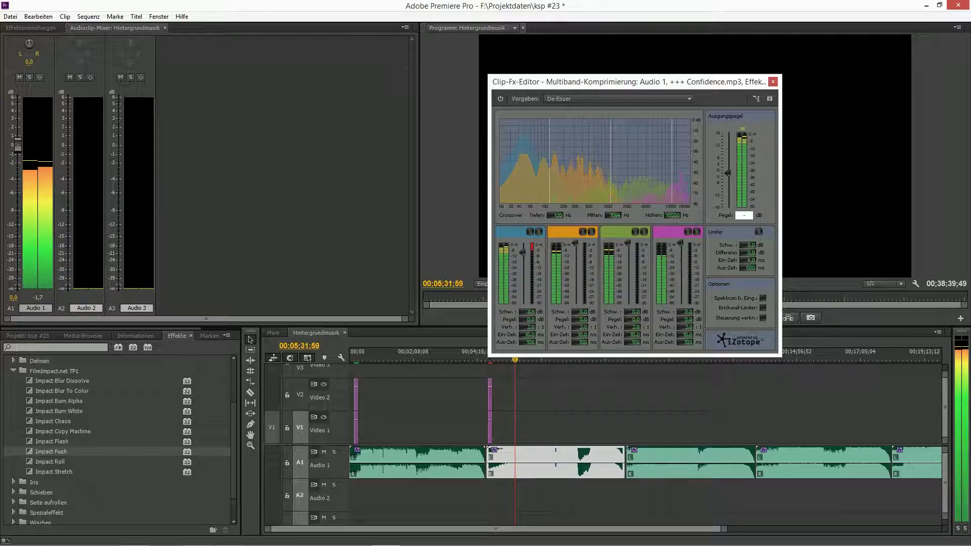
{"action": "key", "text": "Return"}
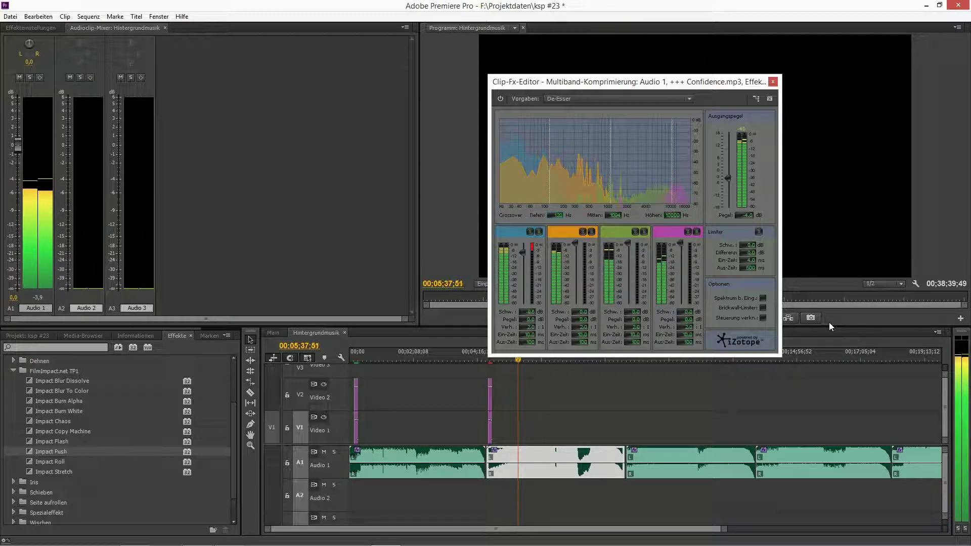
{"action": "left_click", "coordinate": [773, 82]}
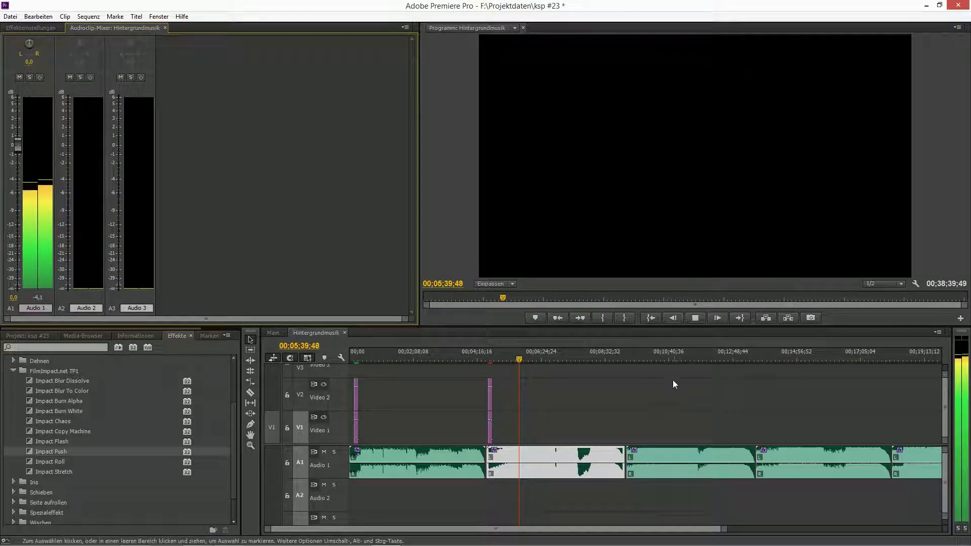
Step: Select the Alteration.mp3 clip on Audio 1
{"action": "left_click", "coordinate": [684, 449]}
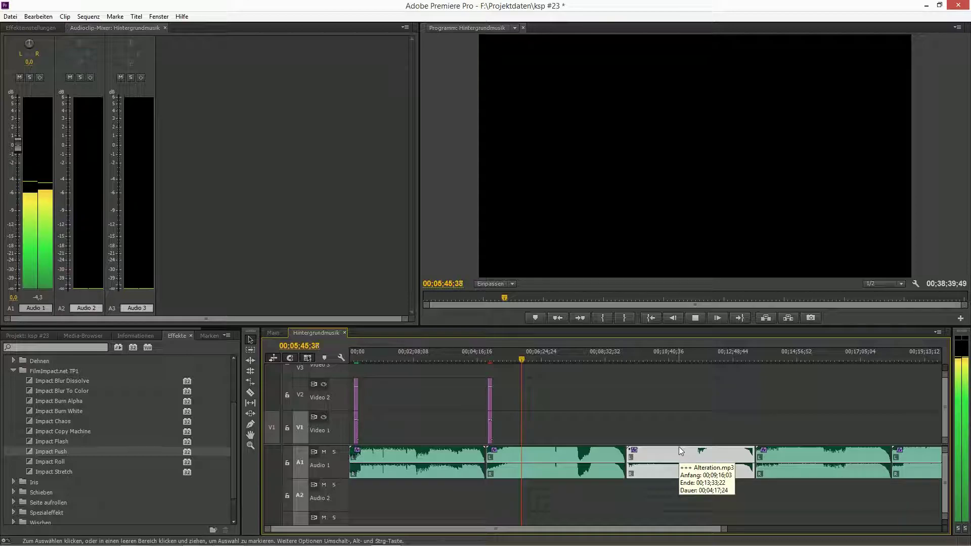
Step: Save the project
{"action": "left_click_drag", "start_coordinate": [723, 528], "coordinate": [695, 535]}
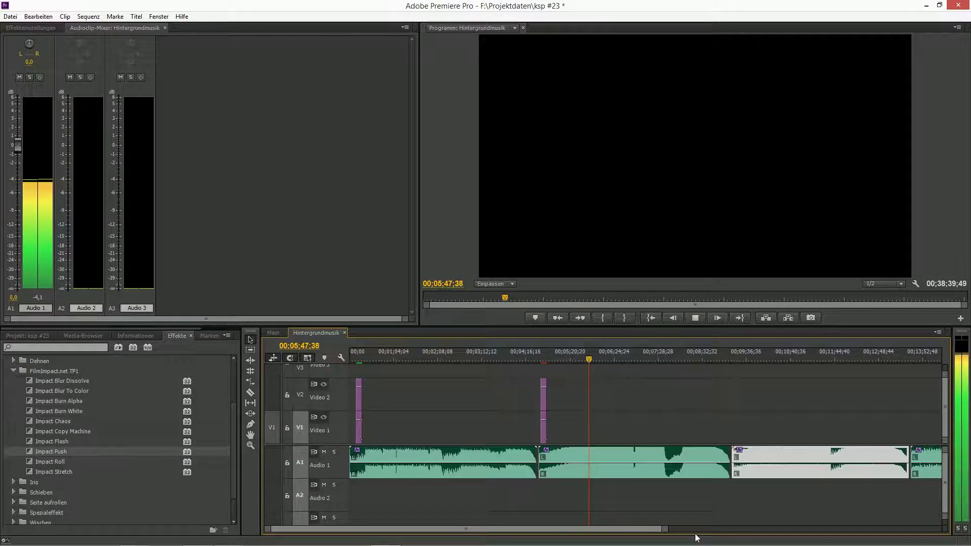
{"action": "left_click", "coordinate": [10, 16]}
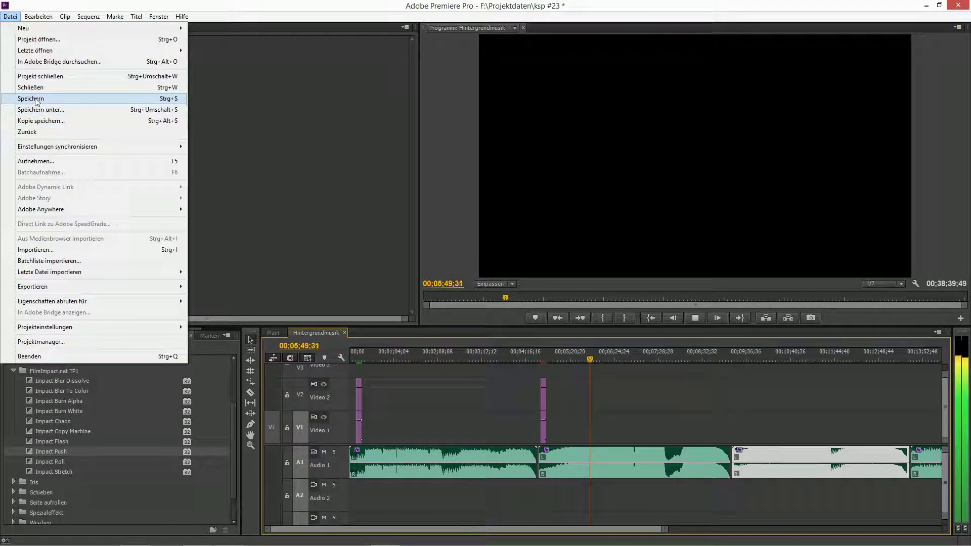
{"action": "left_click", "coordinate": [36, 100]}
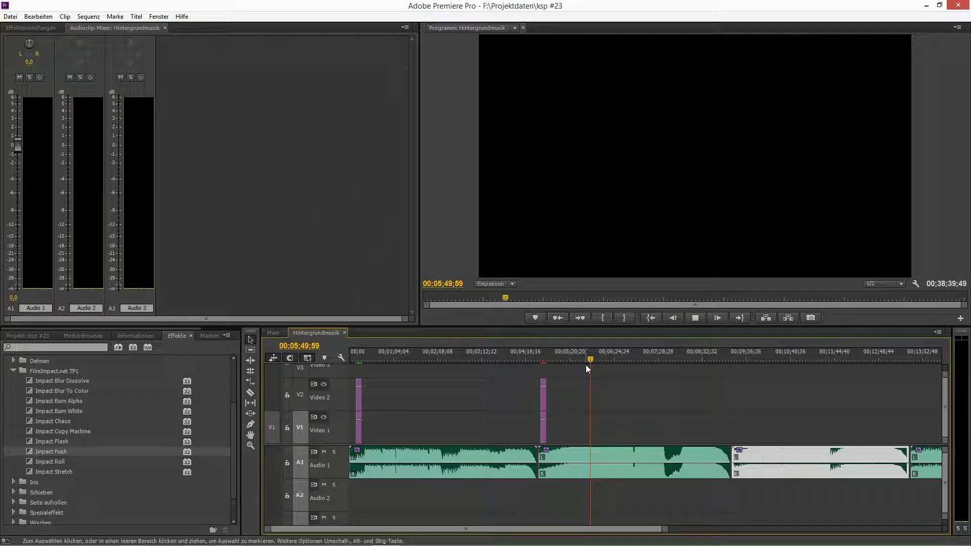
Step: Lock the Audio 1 track and paste the copied Musik#7.png clip onto Video 1 at 00;09;19;12
{"action": "left_click", "coordinate": [714, 359]}
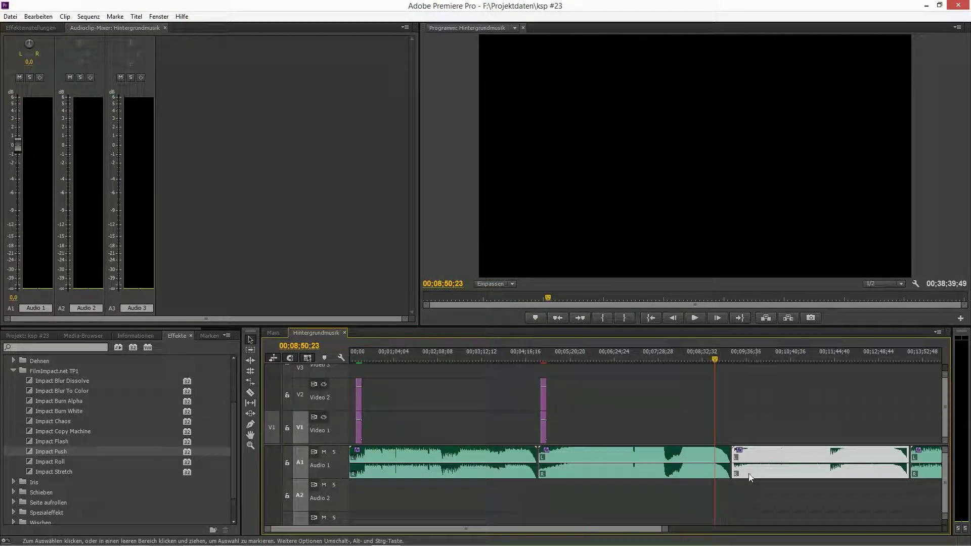
{"action": "left_click_drag", "start_coordinate": [640, 524], "coordinate": [614, 541]}
{"action": "left_click", "coordinate": [286, 462]}
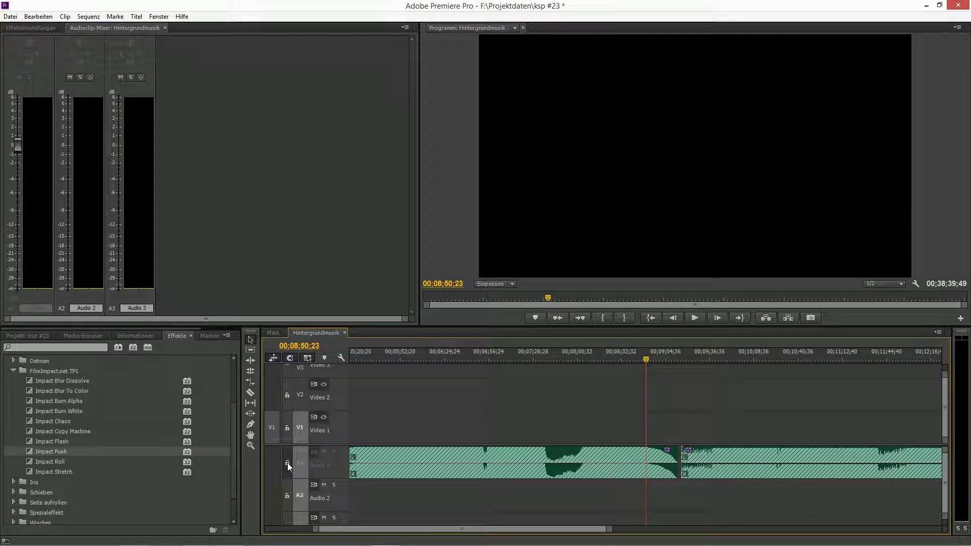
{"action": "left_click", "coordinate": [687, 359]}
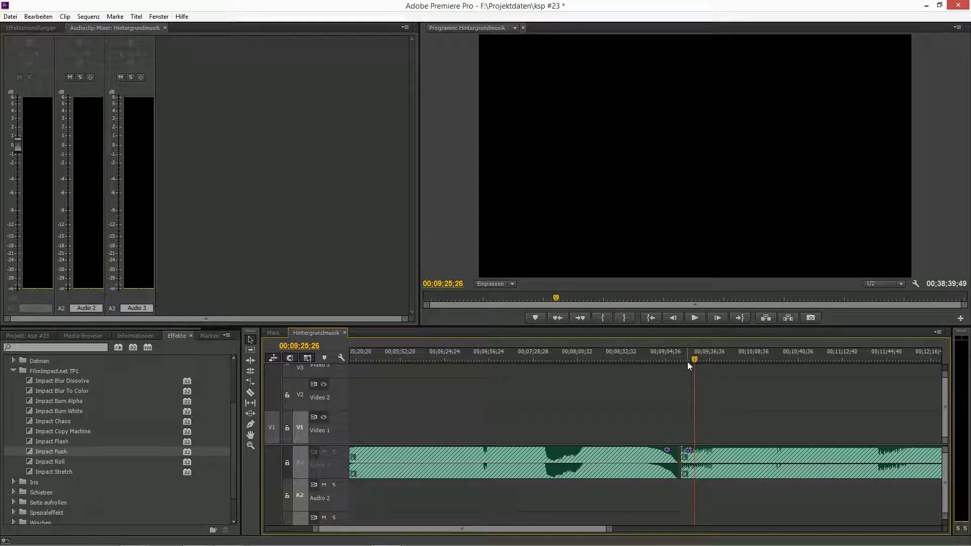
{"action": "left_click_drag", "start_coordinate": [690, 360], "coordinate": [687, 361]}
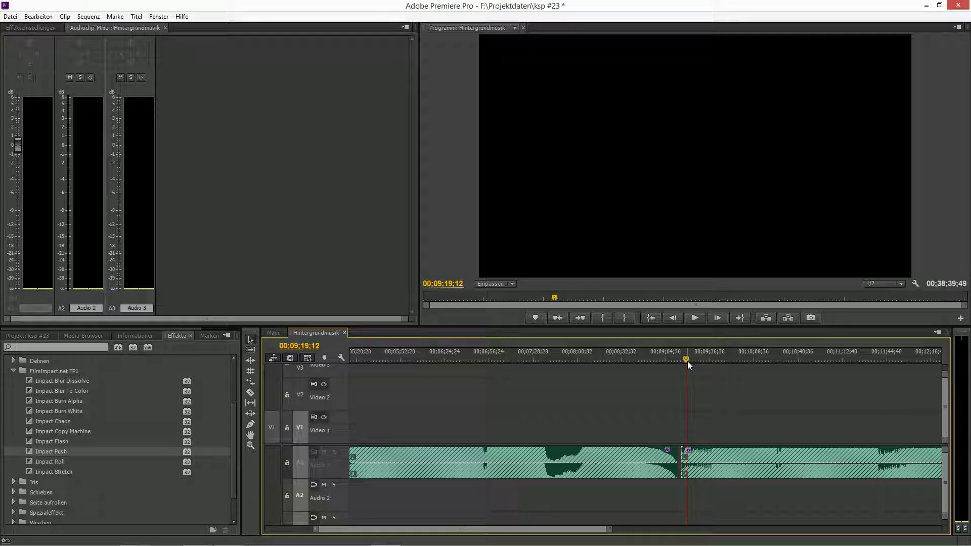
{"action": "key", "text": "ctrl+v"}
Step: Paste all offered video attributes onto the Unclear title clip near the sequence start, and copy that clip
{"action": "left_click_drag", "start_coordinate": [607, 528], "coordinate": [535, 540]}
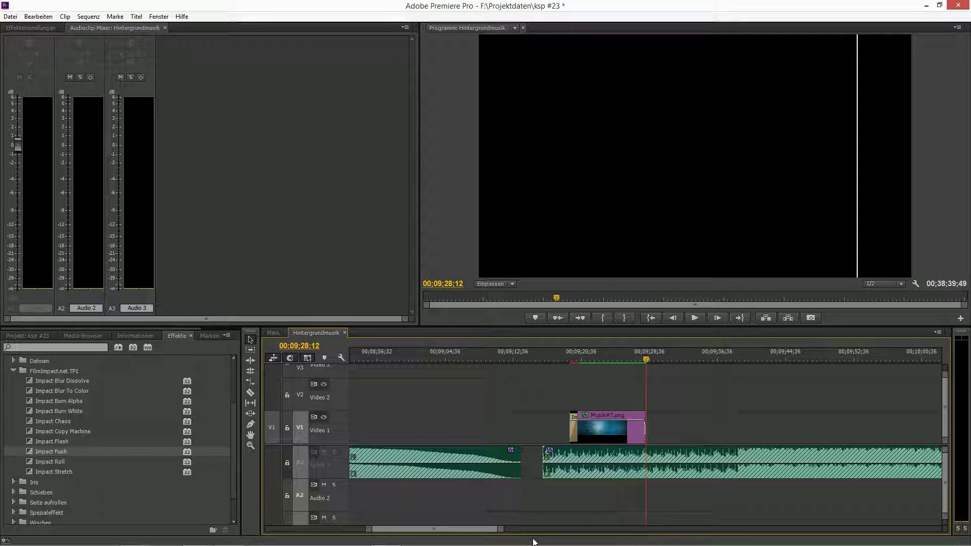
{"action": "left_click_drag", "start_coordinate": [462, 529], "coordinate": [359, 542]}
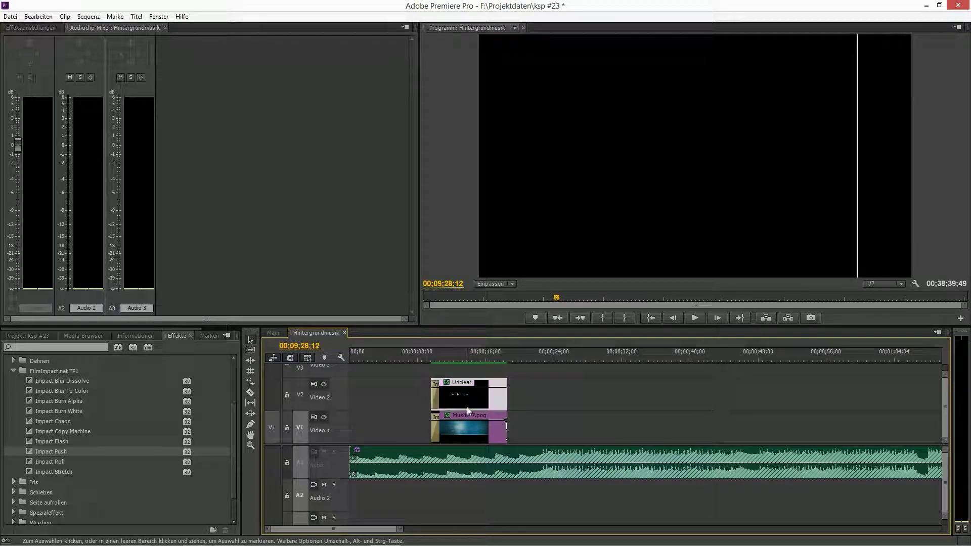
{"action": "right_click", "coordinate": [466, 406]}
{"action": "left_click", "coordinate": [516, 154]}
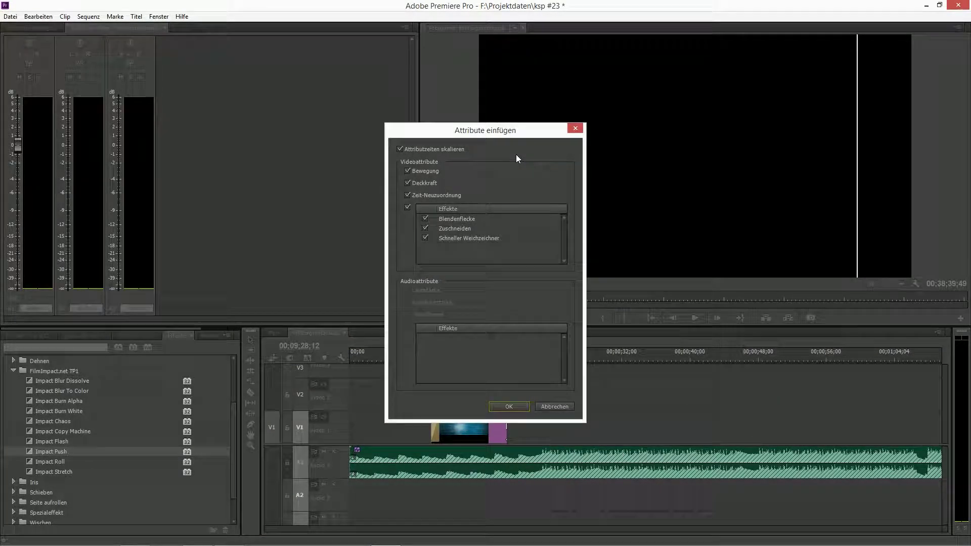
{"action": "left_click", "coordinate": [508, 407]}
{"action": "right_click", "coordinate": [472, 393]}
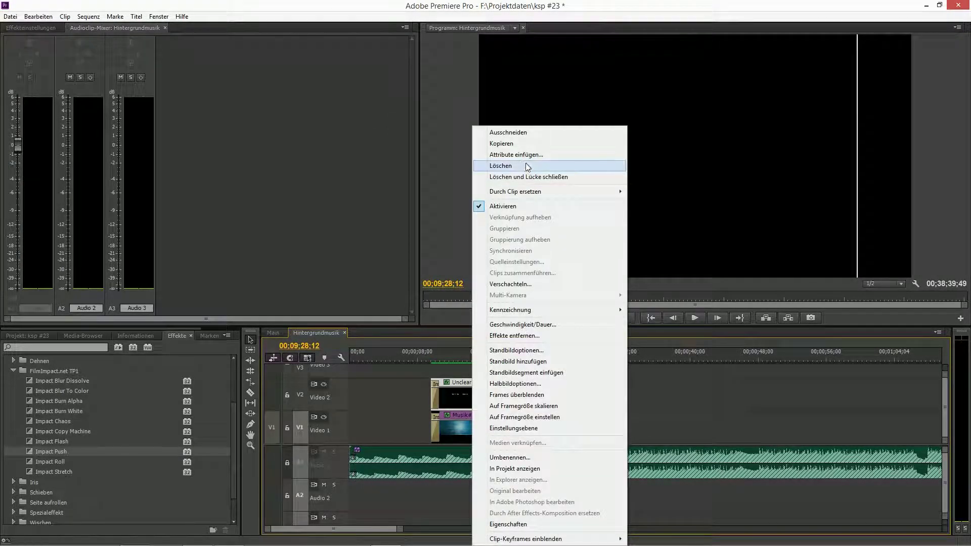
{"action": "left_click", "coordinate": [510, 143]}
{"action": "left_click", "coordinate": [468, 360]}
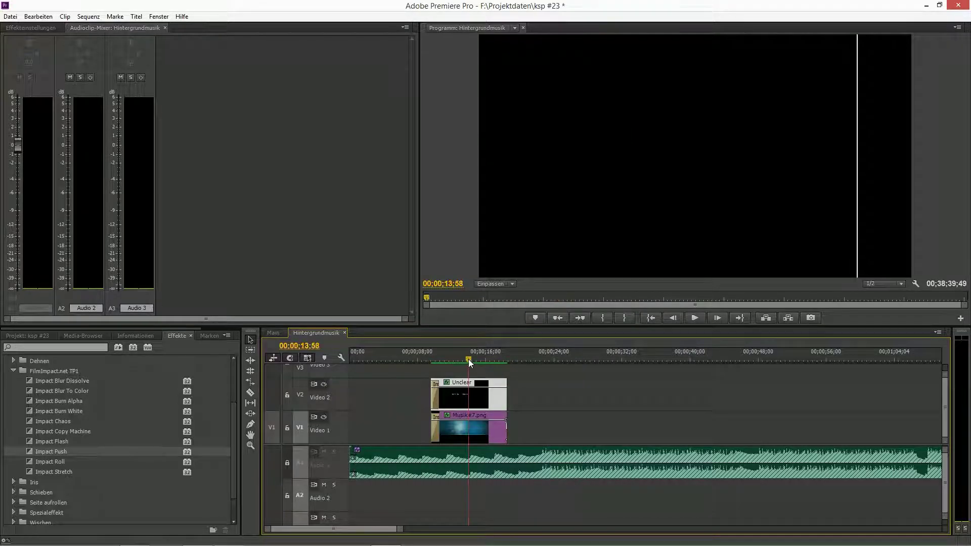
Step: Play the beginning of the Alteration.mp3 track and move the Musik#7.png clip to start at 00;09;19;00
{"action": "left_click_drag", "start_coordinate": [368, 525], "coordinate": [473, 538]}
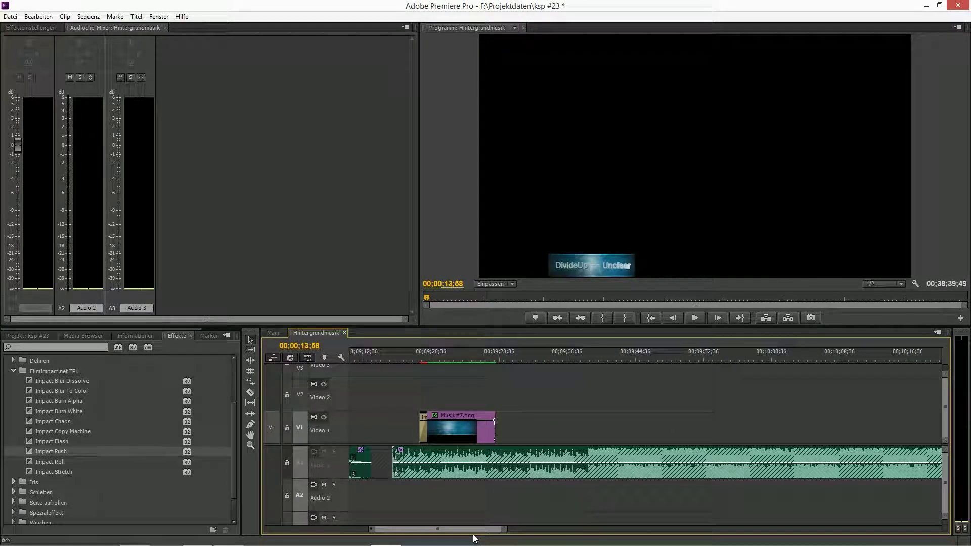
{"action": "left_click", "coordinate": [378, 354]}
{"action": "key", "text": "space"}
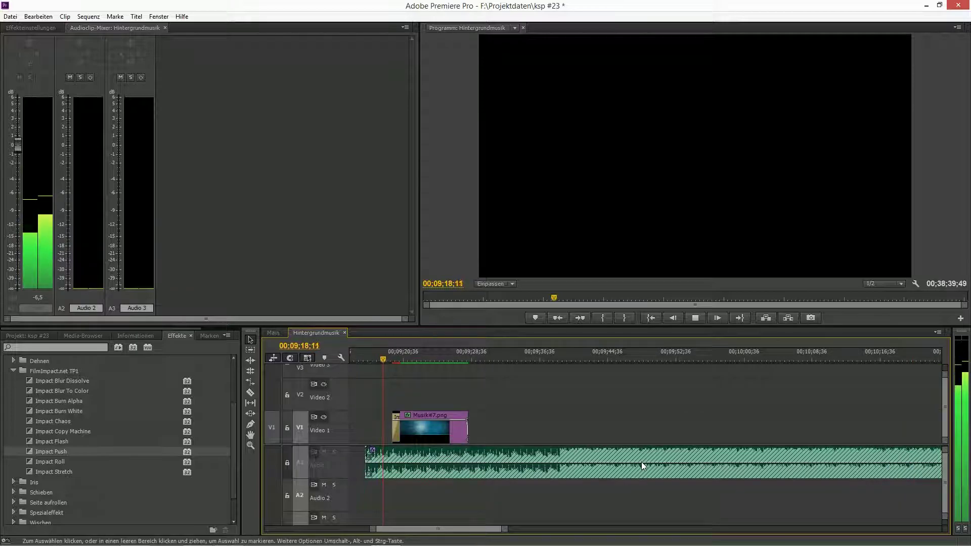
{"action": "key", "text": "space"}
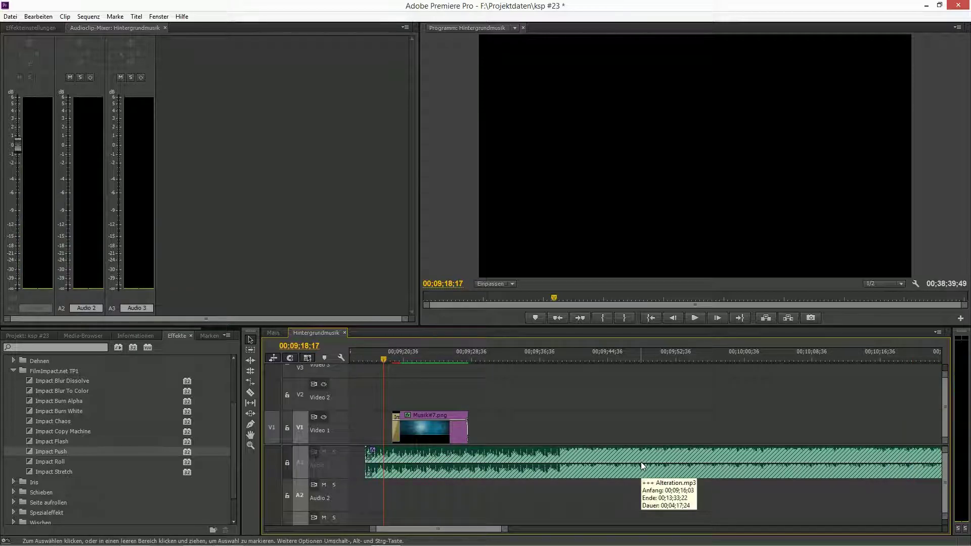
{"action": "key", "text": "space"}
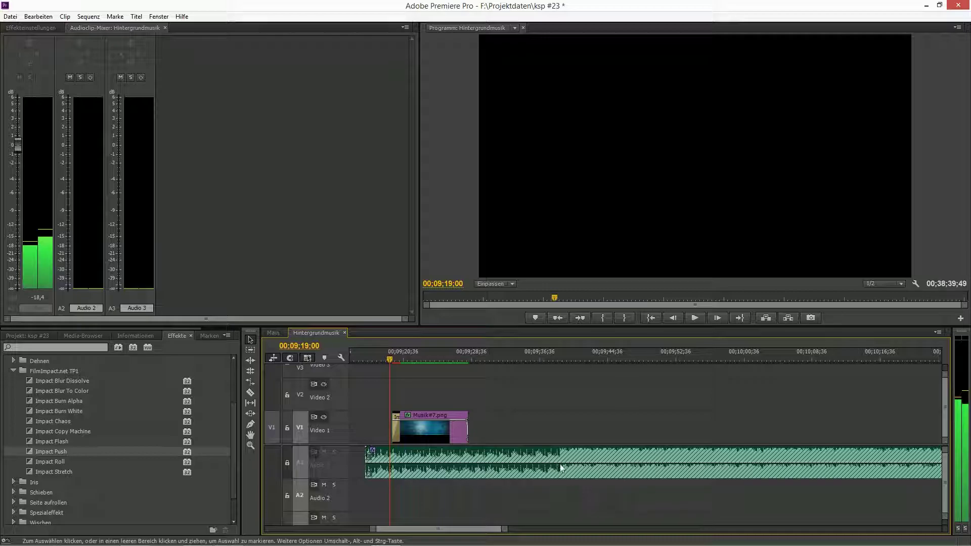
{"action": "left_click", "coordinate": [432, 418]}
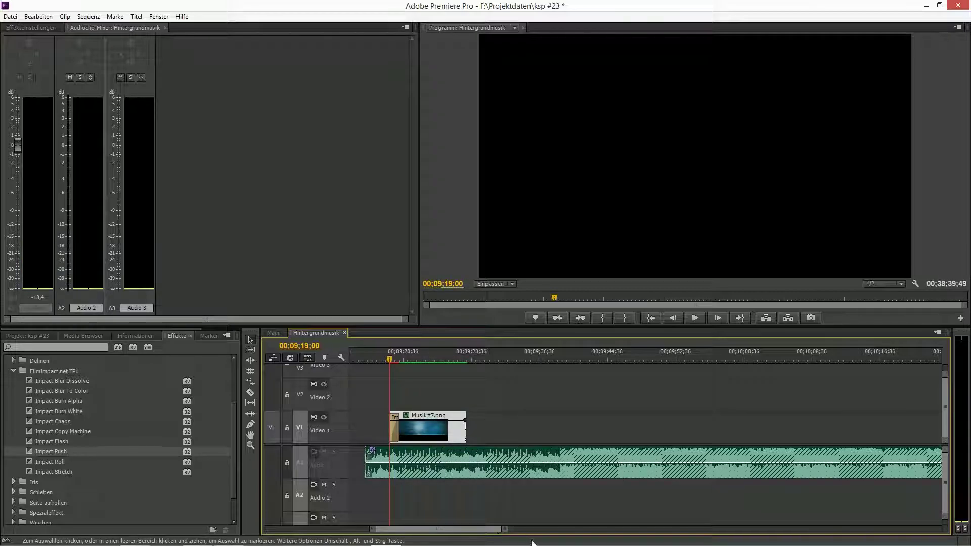
Step: Check the song name in Winamp and create a new title named alteration based on the Unclear title
{"action": "left_click_drag", "start_coordinate": [504, 528], "coordinate": [466, 529]}
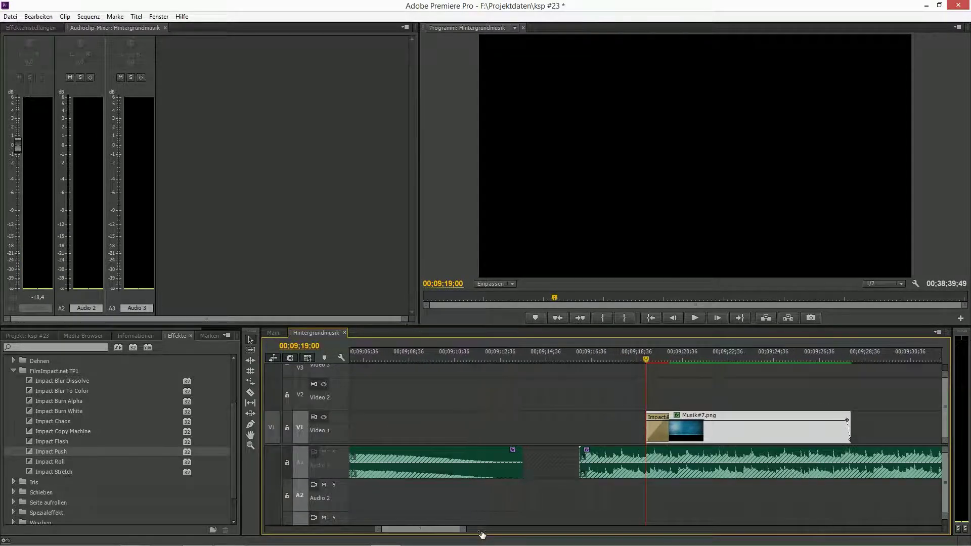
{"action": "left_click", "coordinate": [35, 338]}
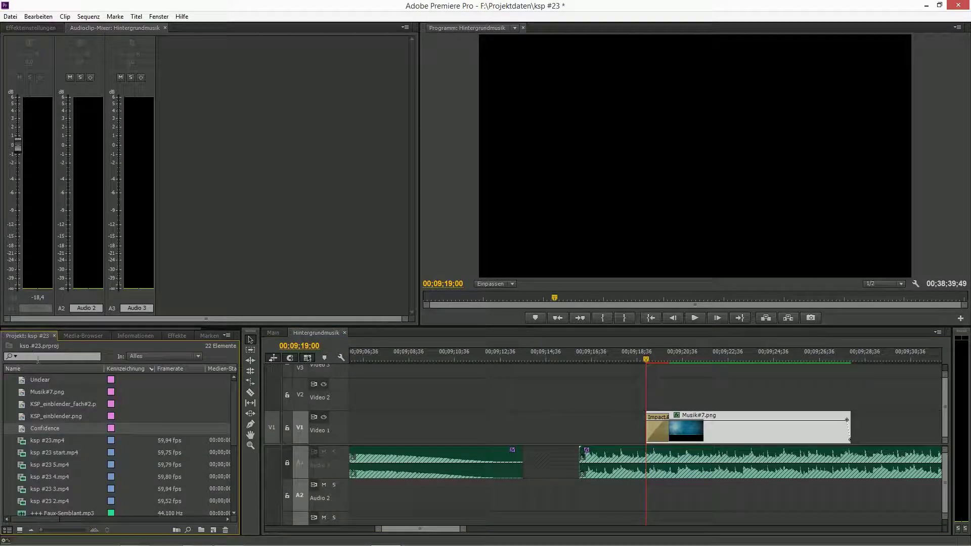
{"action": "left_click", "coordinate": [23, 381]}
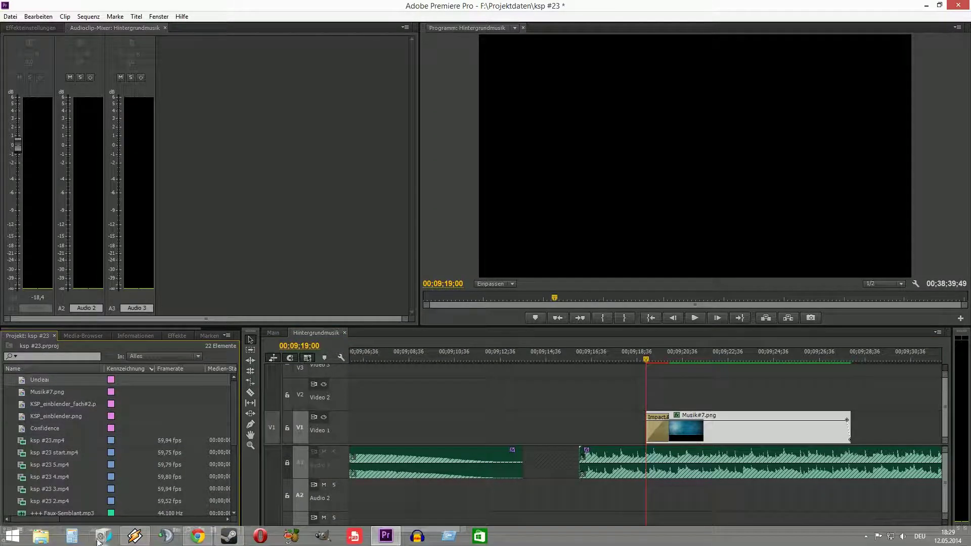
{"action": "left_click", "coordinate": [127, 540]}
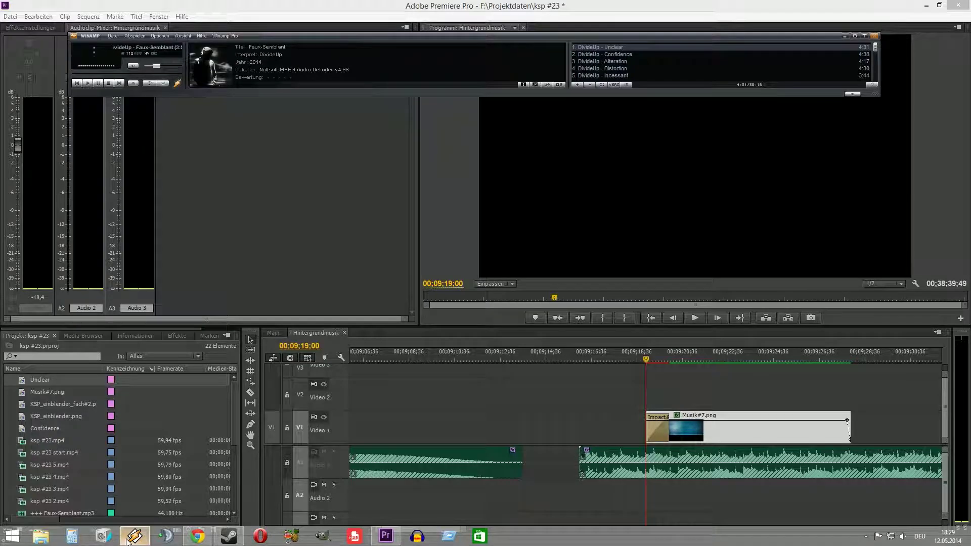
{"action": "left_click", "coordinate": [128, 540]}
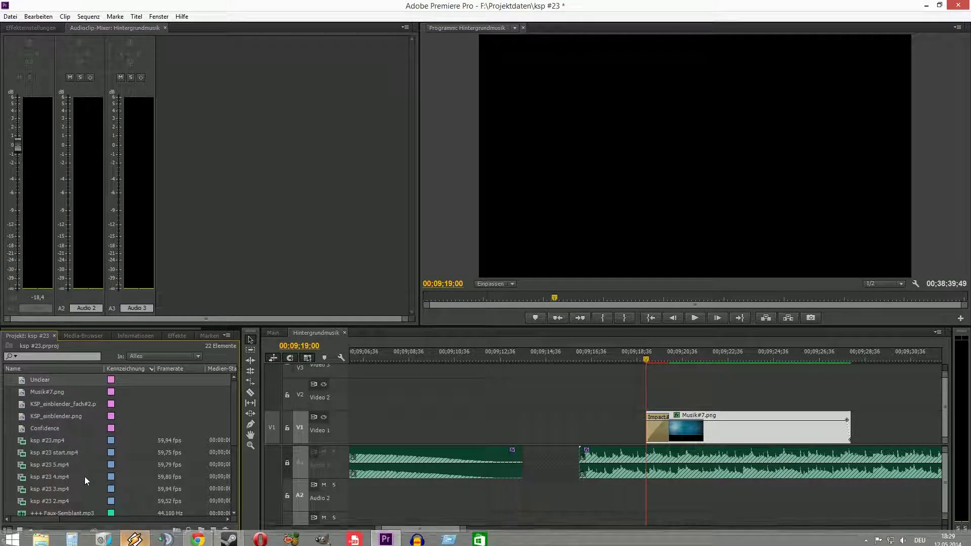
{"action": "double_click", "coordinate": [20, 380]}
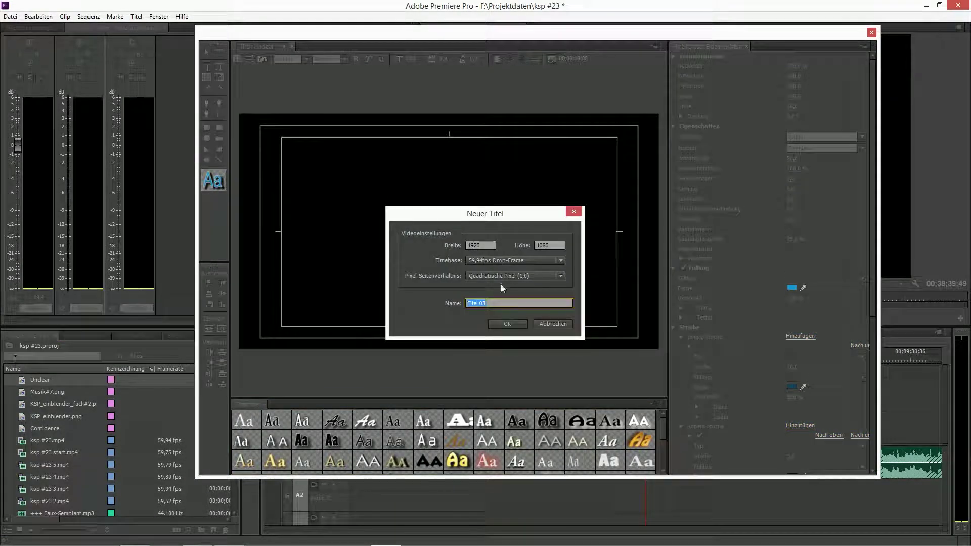
{"action": "type", "text": "altere"}
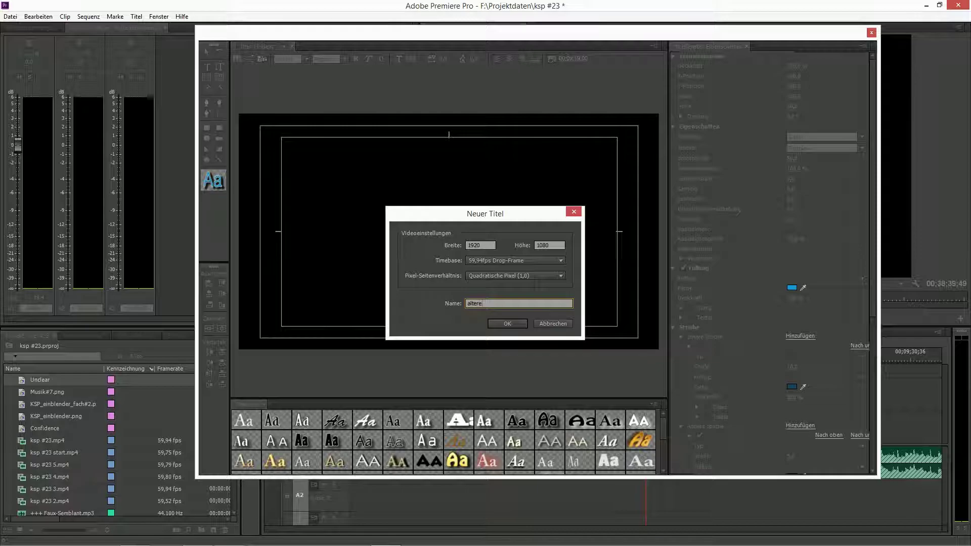
{"action": "type", "text": "ation"}
{"action": "key", "text": "Return"}
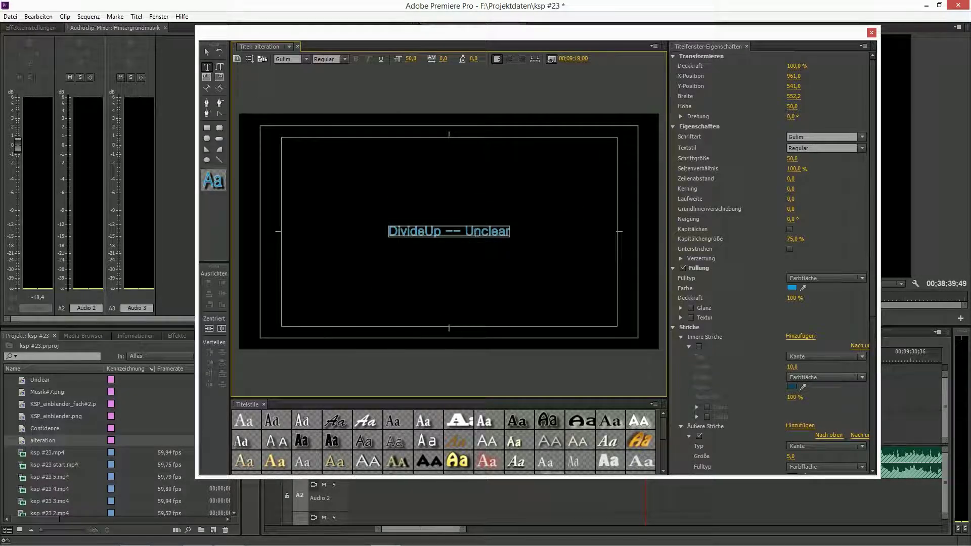
Step: Change the title text to "DivideUp -- Alteration", centre it horizontally and close the title editor
{"action": "left_click_drag", "start_coordinate": [467, 231], "coordinate": [509, 231]}
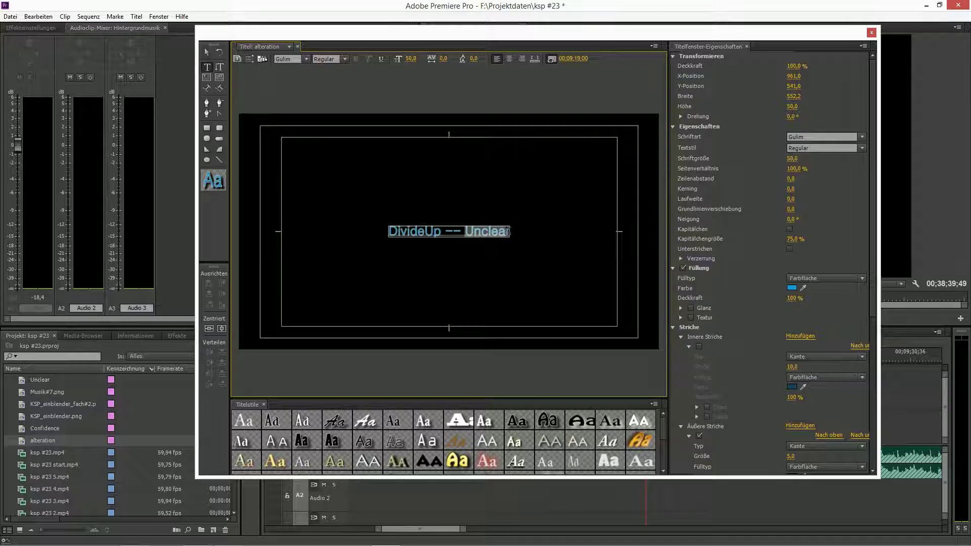
{"action": "type", "text": "Alte"}
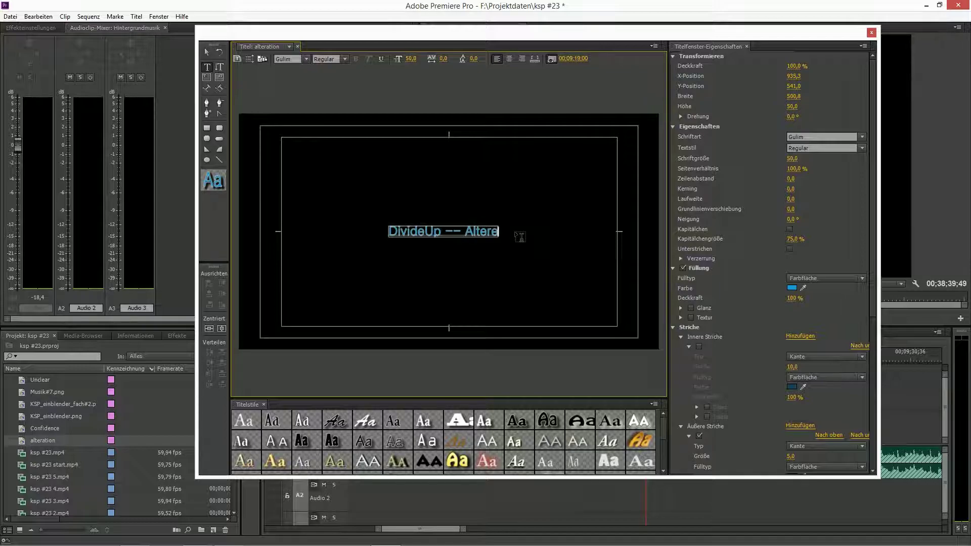
{"action": "type", "text": "rate"}
{"action": "mouse_move", "coordinate": [232, 528]}
{"action": "left_click", "coordinate": [134, 536]}
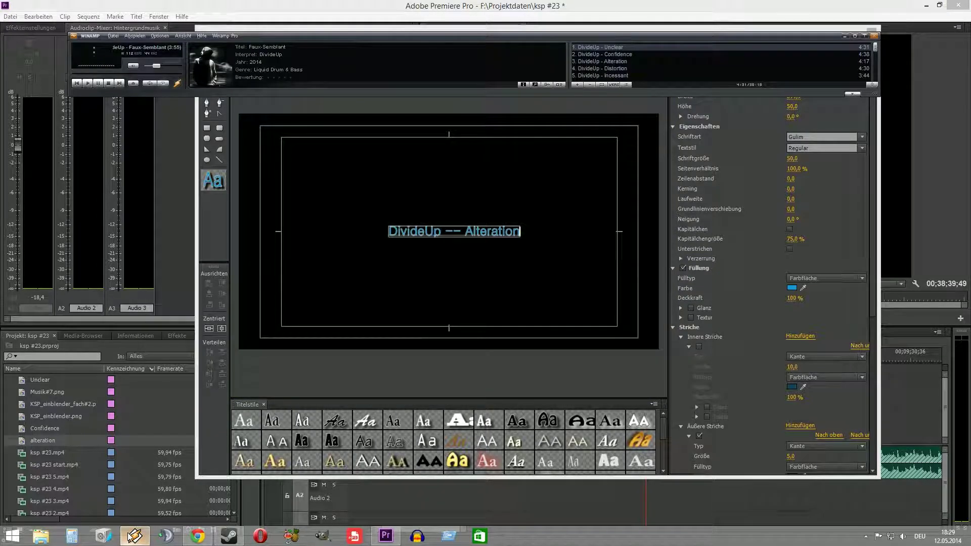
{"action": "left_click", "coordinate": [134, 536]}
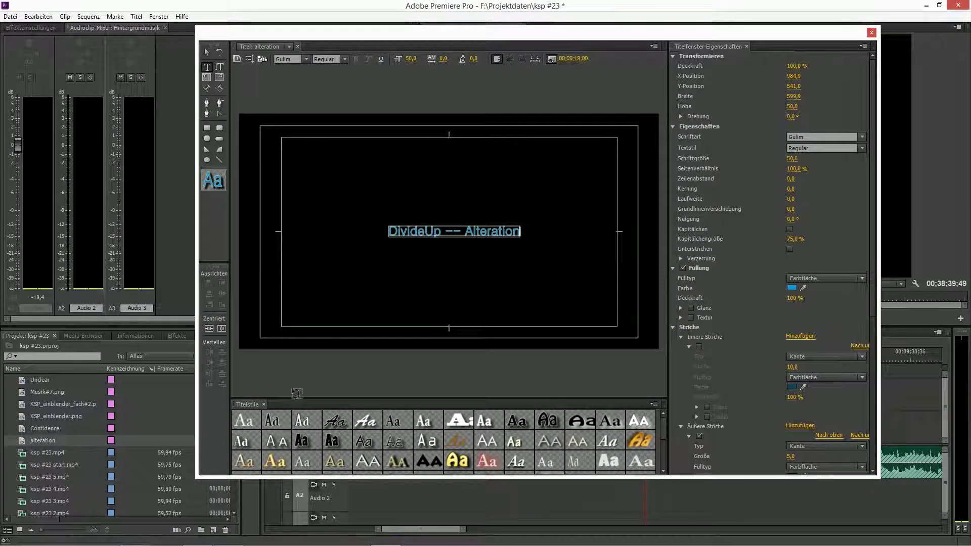
{"action": "left_click", "coordinate": [209, 329]}
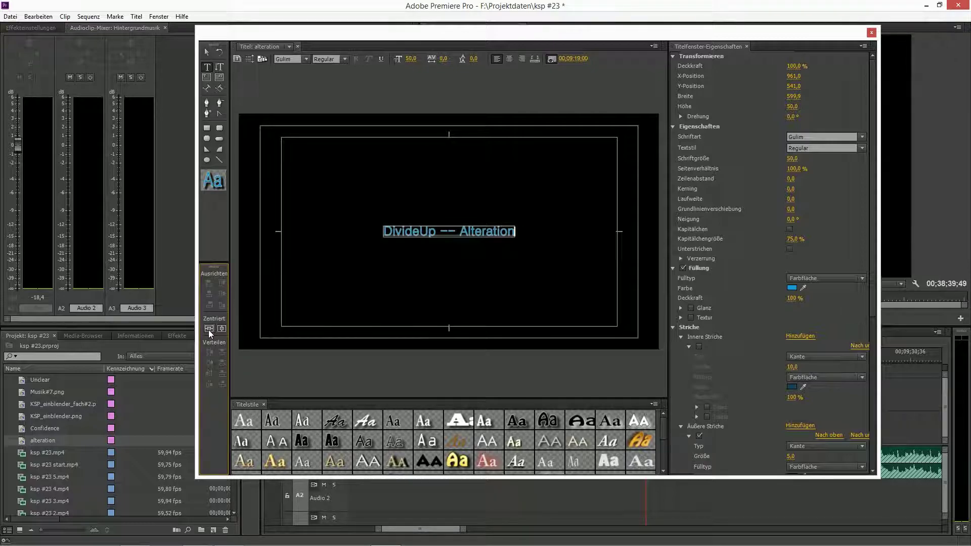
{"action": "left_click", "coordinate": [870, 33]}
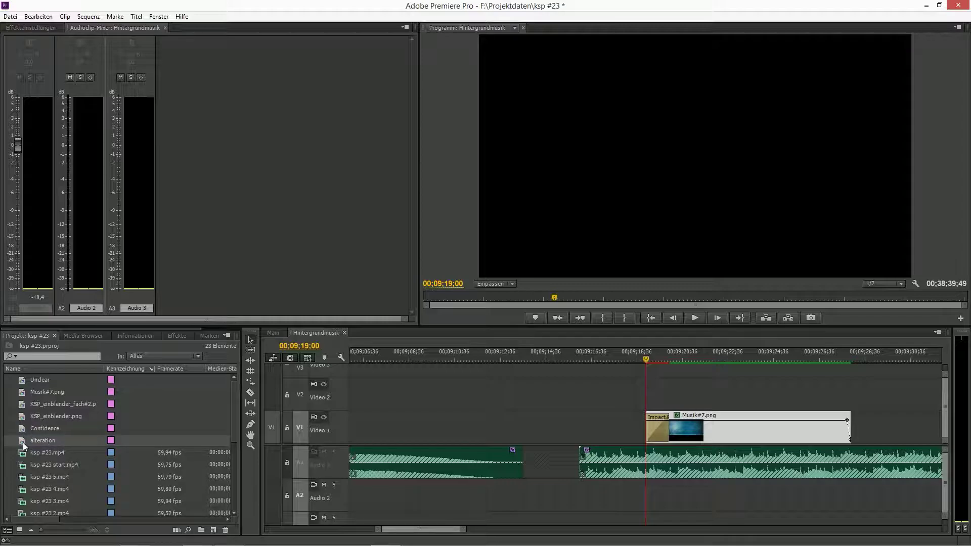
Step: Place the alteration title on Video 2 matching the Musik#7.png clip's span, and paste the copied video attributes onto it
{"action": "left_click_drag", "start_coordinate": [35, 439], "coordinate": [849, 387]}
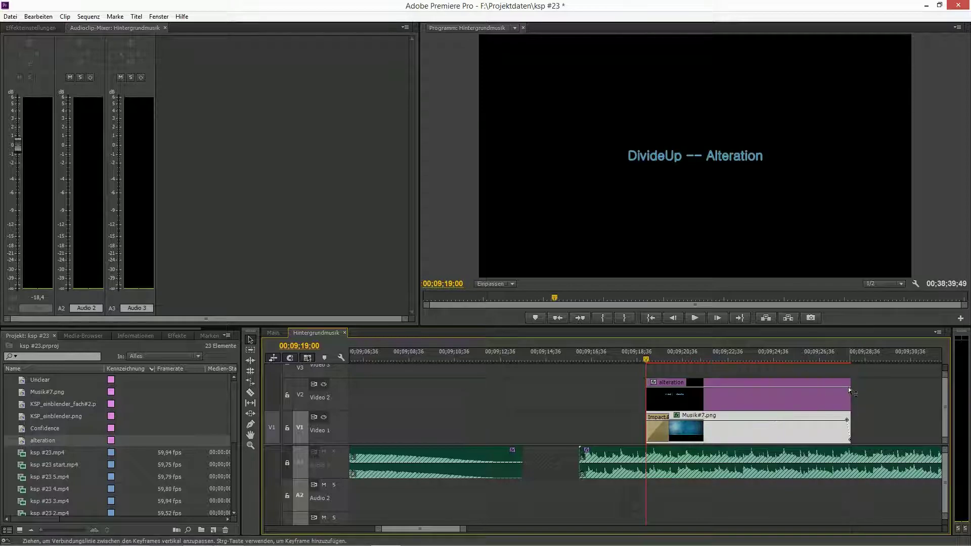
{"action": "right_click", "coordinate": [799, 393]}
{"action": "left_click", "coordinate": [818, 158]}
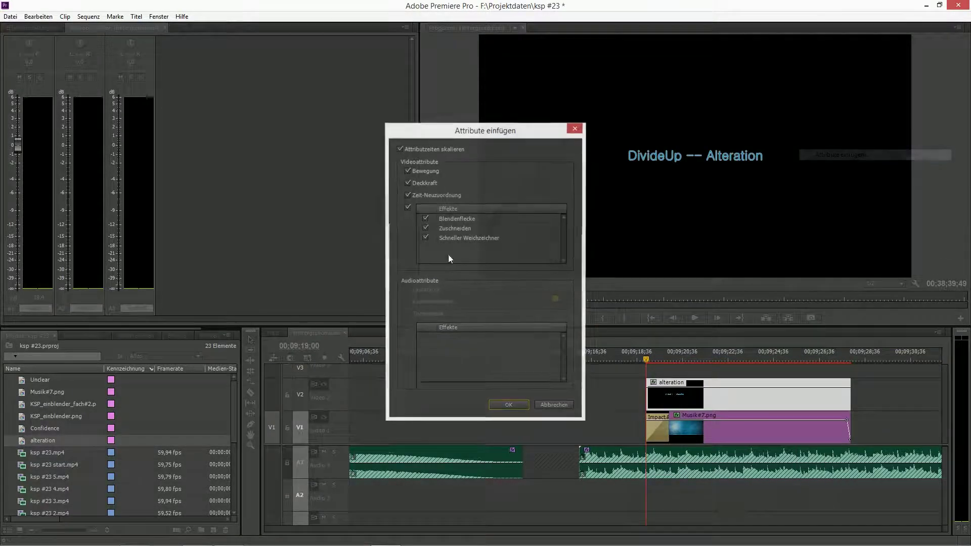
{"action": "left_click", "coordinate": [508, 405]}
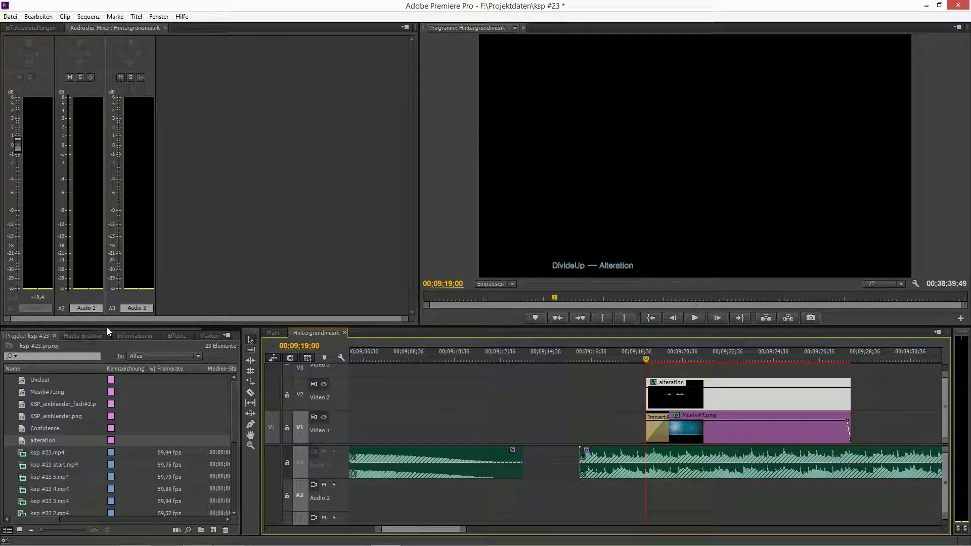
Step: Apply the Impact Push transition to the start of the alteration clip on Video 2
{"action": "left_click", "coordinate": [174, 334]}
{"action": "left_click_drag", "start_coordinate": [60, 452], "coordinate": [653, 397]}
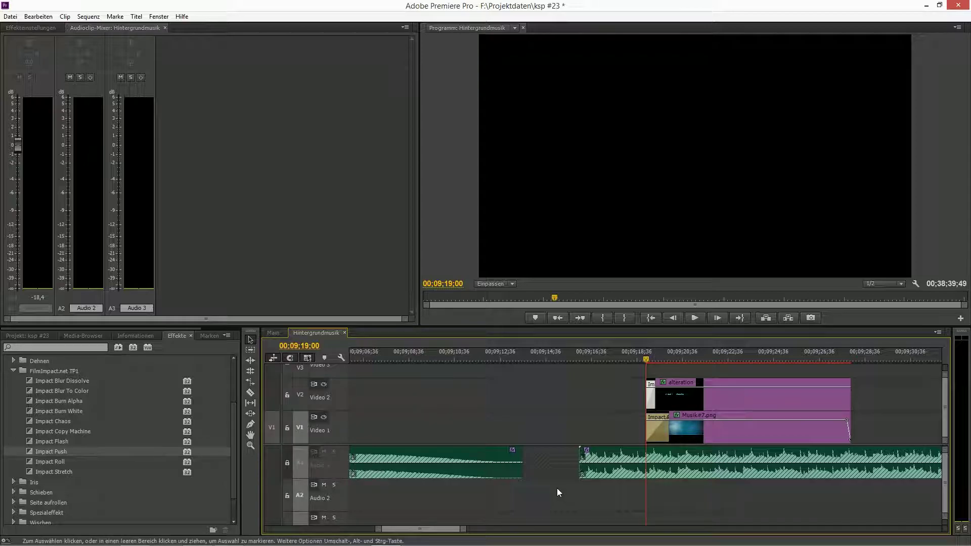
Step: Extend the Impact Push transition on the alteration clip to match the length of the Musik#7.png transition and preview it
{"action": "left_click_drag", "start_coordinate": [464, 528], "coordinate": [443, 528]}
{"action": "left_click_drag", "start_coordinate": [662, 395], "coordinate": [694, 394]}
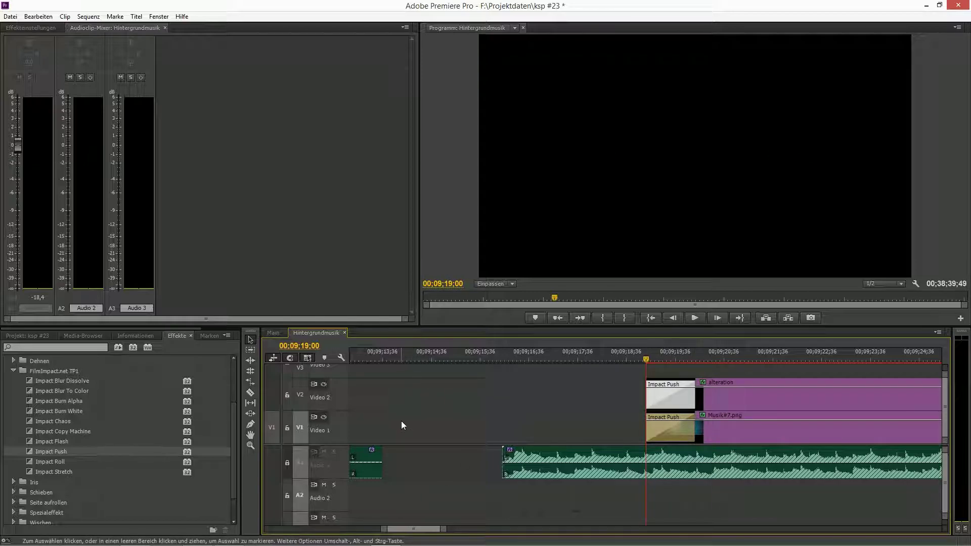
{"action": "left_click", "coordinate": [24, 28]}
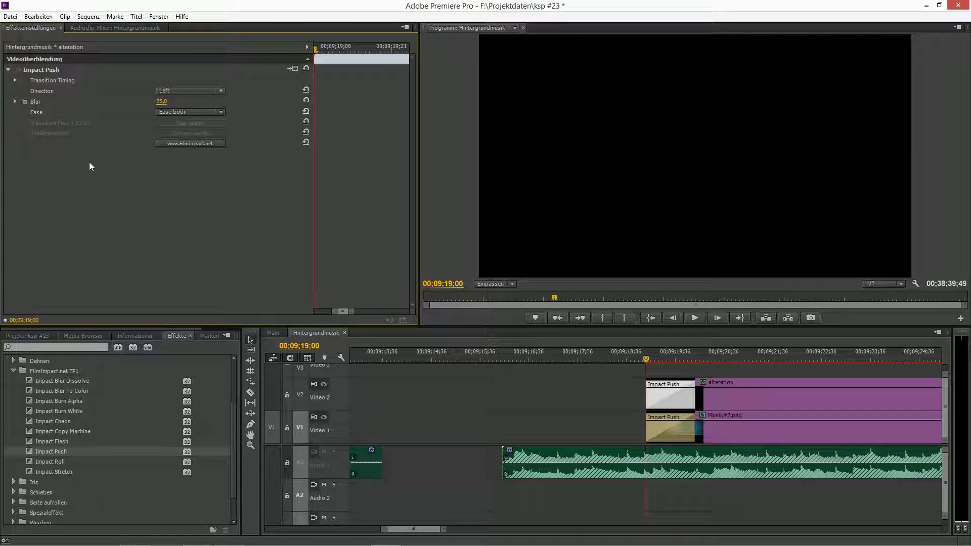
{"action": "left_click", "coordinate": [715, 399]}
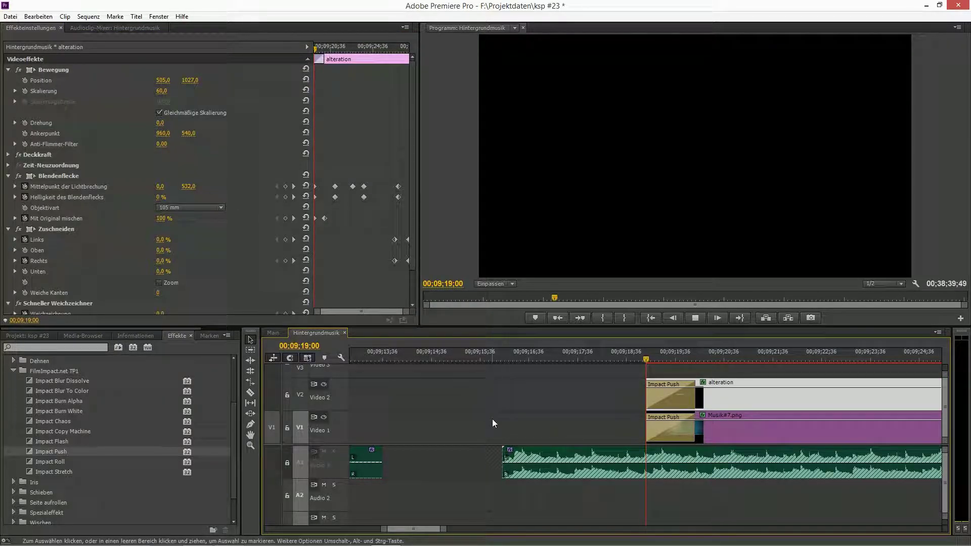
{"action": "key", "text": "space"}
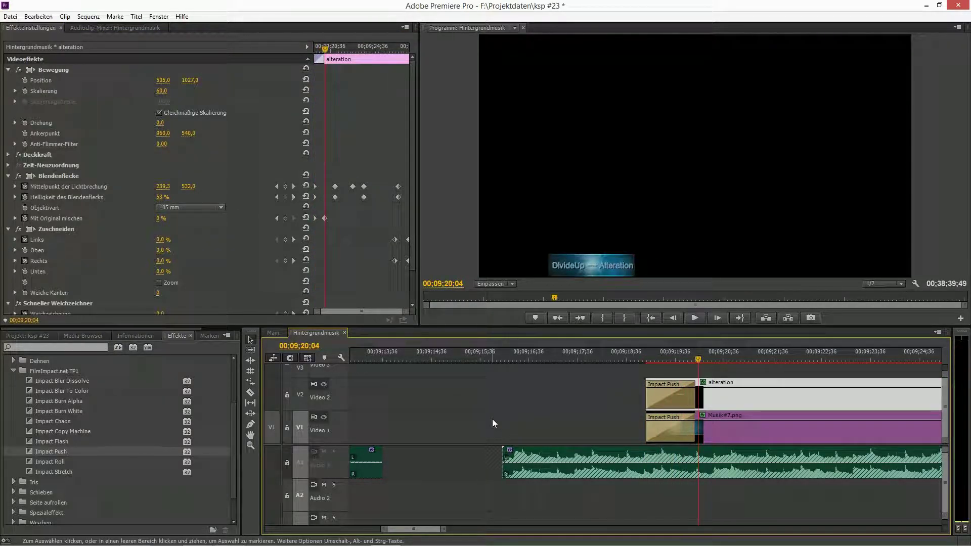
Step: Set the alteration clip's Impact Push direction to Up and its blur to 10, and preview the transition
{"action": "left_click", "coordinate": [670, 397]}
{"action": "left_click", "coordinate": [190, 91]}
{"action": "left_click", "coordinate": [186, 102]}
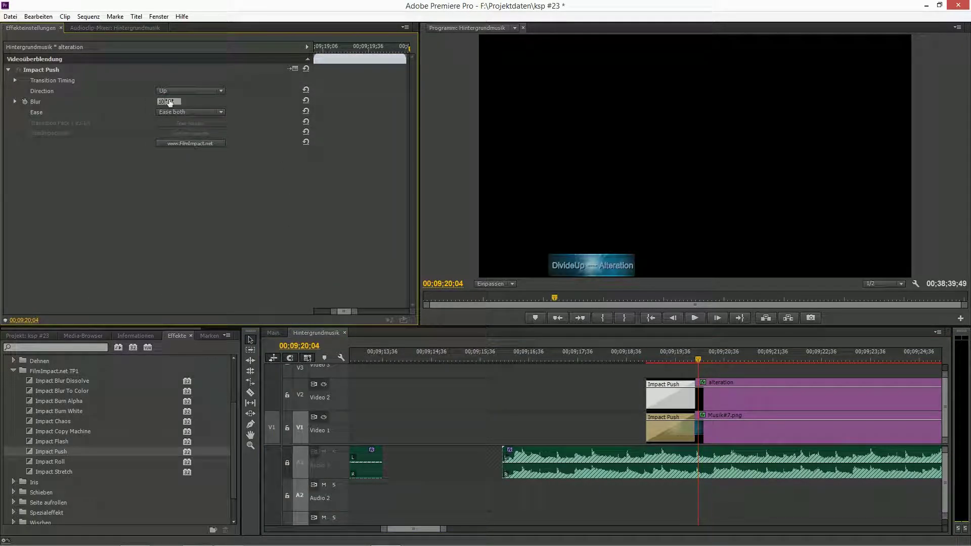
{"action": "left_click", "coordinate": [646, 357]}
{"action": "key", "text": "space"}
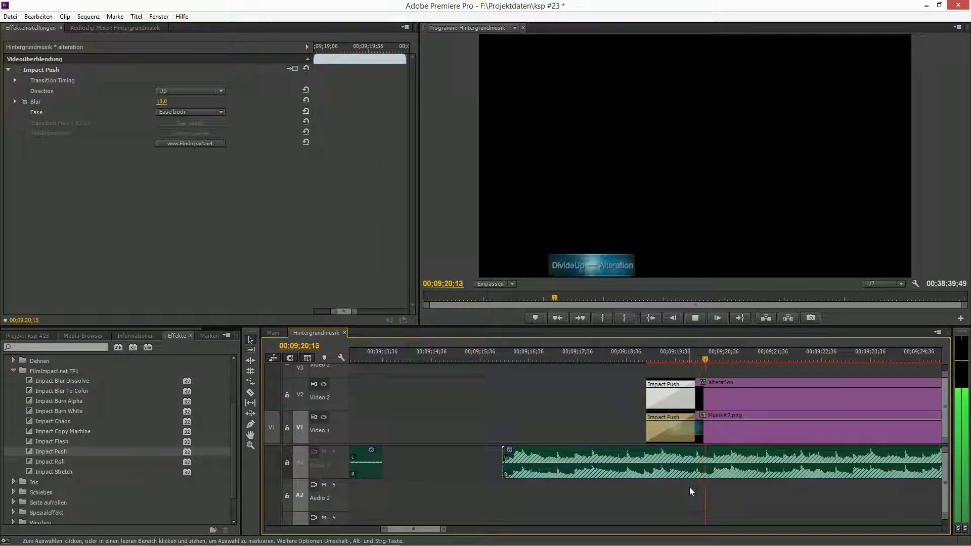
{"action": "key", "text": "space"}
Step: Fine-tune the end of the alteration clip's Impact Push so it aligns with the Musik#7.png transition's end at 00;09;20;00
{"action": "left_click_drag", "start_coordinate": [724, 358], "coordinate": [696, 362]}
{"action": "left_click", "coordinate": [697, 361]}
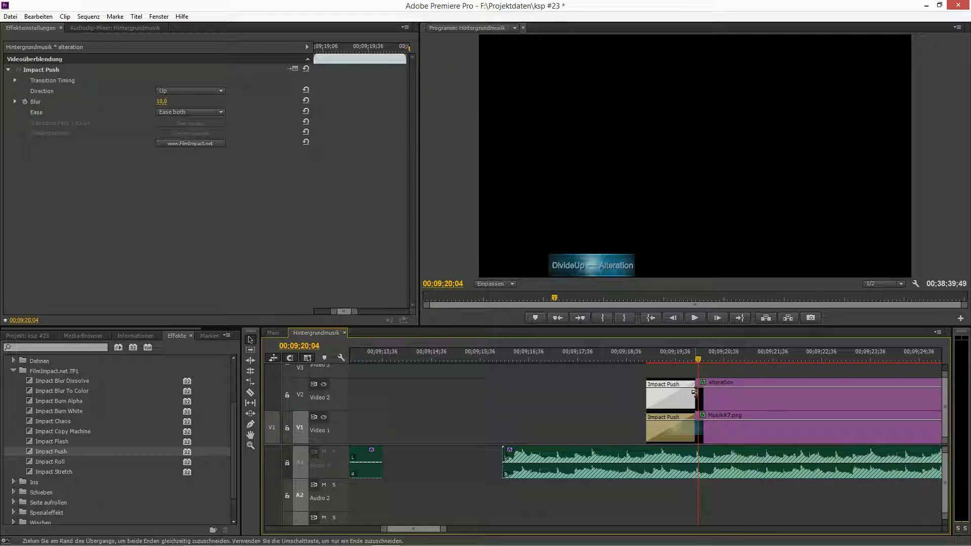
{"action": "left_click_drag", "start_coordinate": [692, 394], "coordinate": [689, 394]}
{"action": "mouse_move", "coordinate": [701, 360]}
{"action": "left_mouse_down"}
{"action": "mouse_move", "coordinate": [674, 363]}
{"action": "mouse_move", "coordinate": [696, 356]}
{"action": "mouse_move", "coordinate": [686, 359]}
{"action": "left_mouse_up"}
{"action": "left_click_drag", "start_coordinate": [447, 529], "coordinate": [422, 529]}
{"action": "key", "text": "space"}
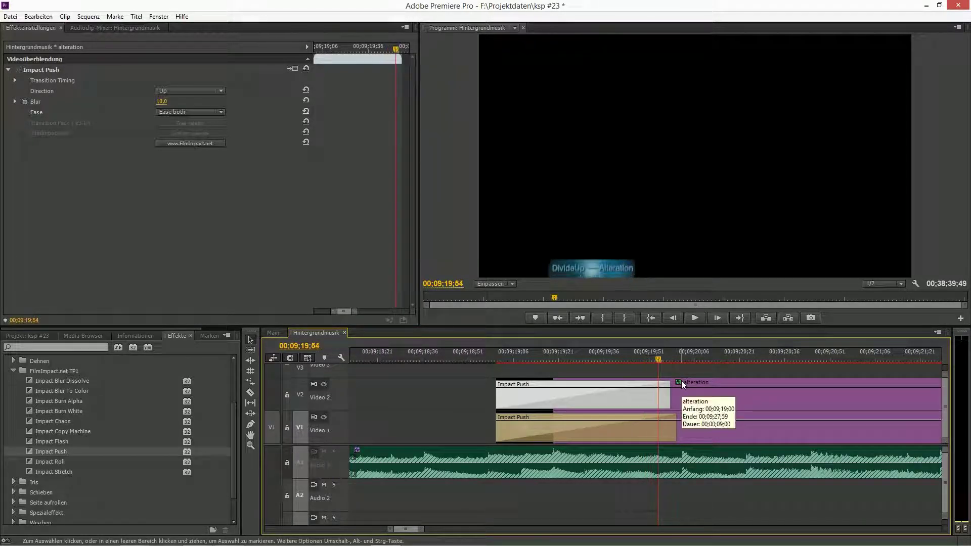
{"action": "key", "text": "space"}
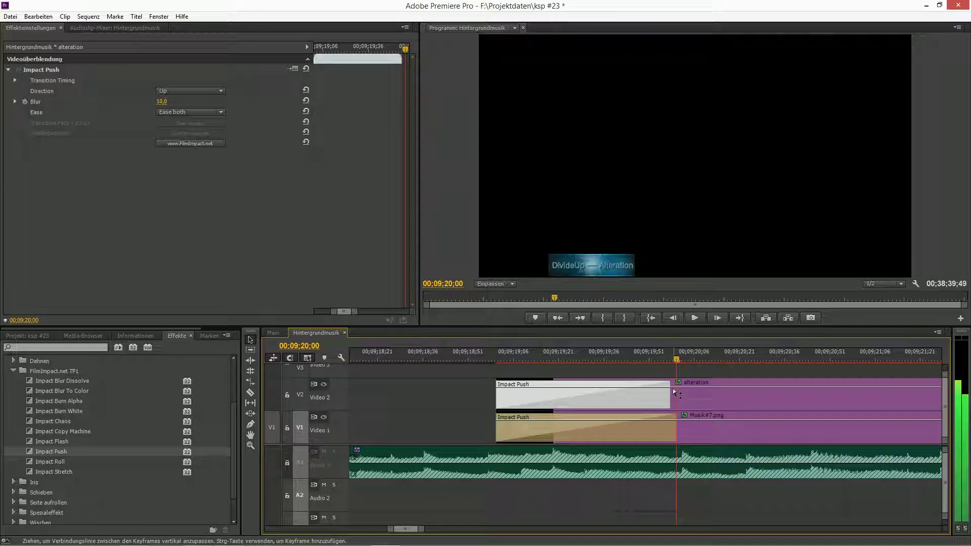
{"action": "left_click_drag", "start_coordinate": [672, 390], "coordinate": [676, 389]}
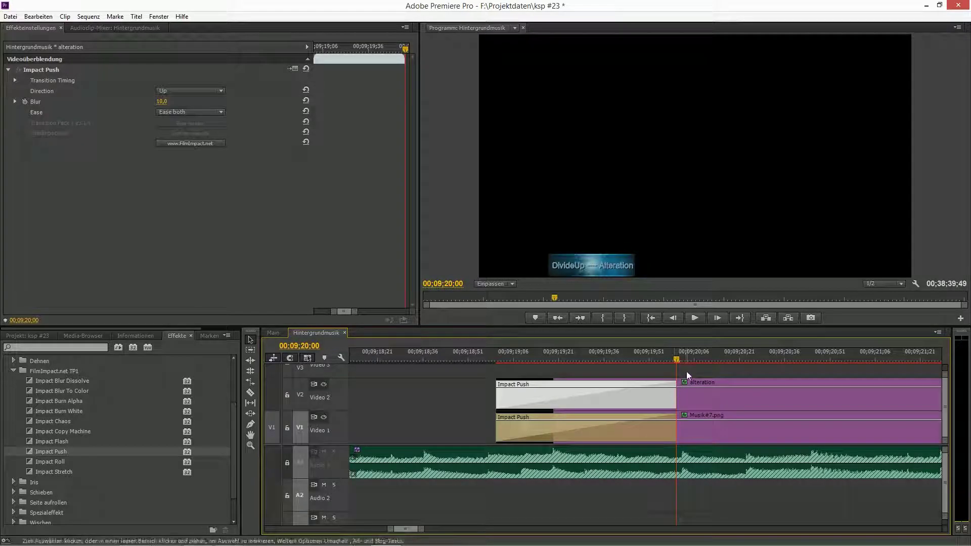
Step: Play back the DivideUp overlay's entrance and exit, and examine the title's fit on its background in the enlarged program monitor
{"action": "left_click", "coordinate": [657, 356]}
{"action": "key", "text": "space"}
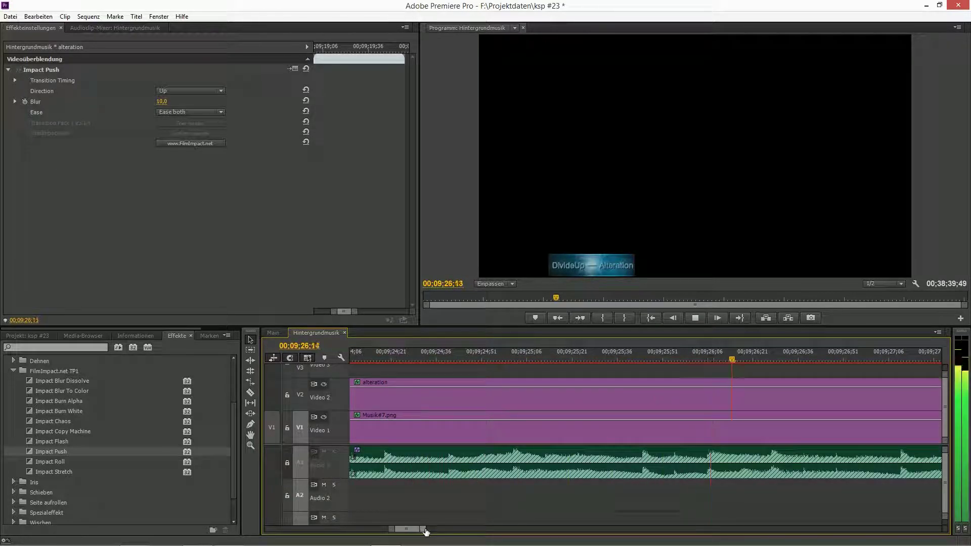
{"action": "left_click_drag", "start_coordinate": [428, 529], "coordinate": [453, 529]}
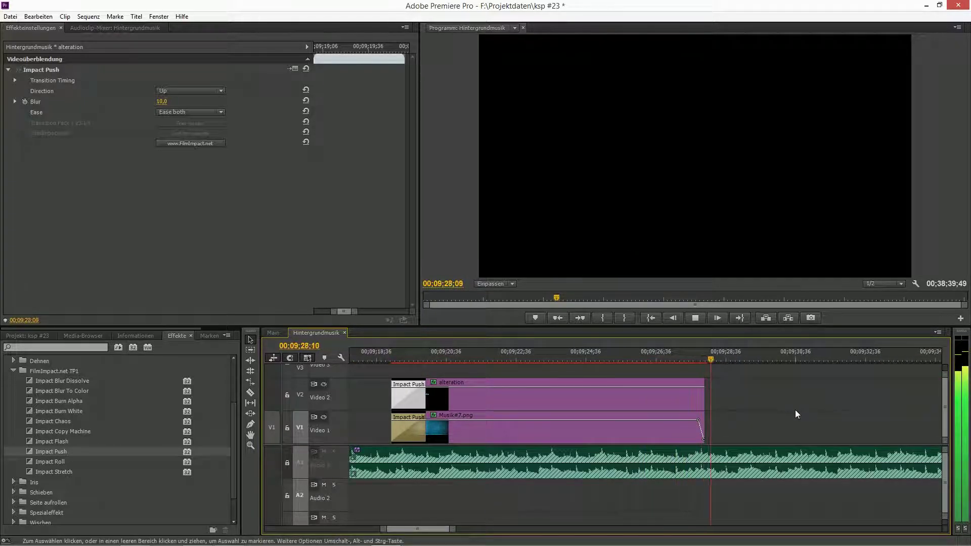
{"action": "key", "text": "space"}
{"action": "left_click_drag", "start_coordinate": [721, 361], "coordinate": [674, 373]}
{"action": "key", "text": "space"}
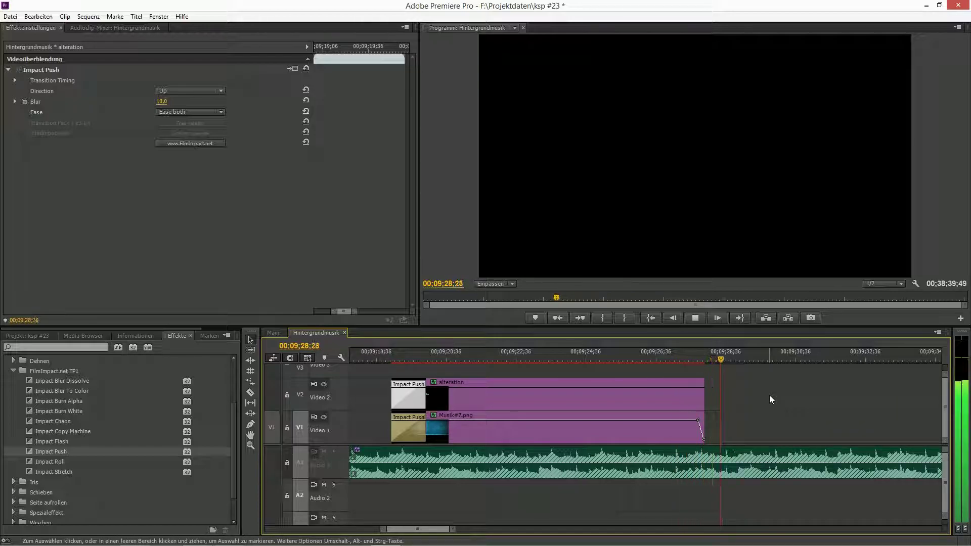
{"action": "key", "text": "space"}
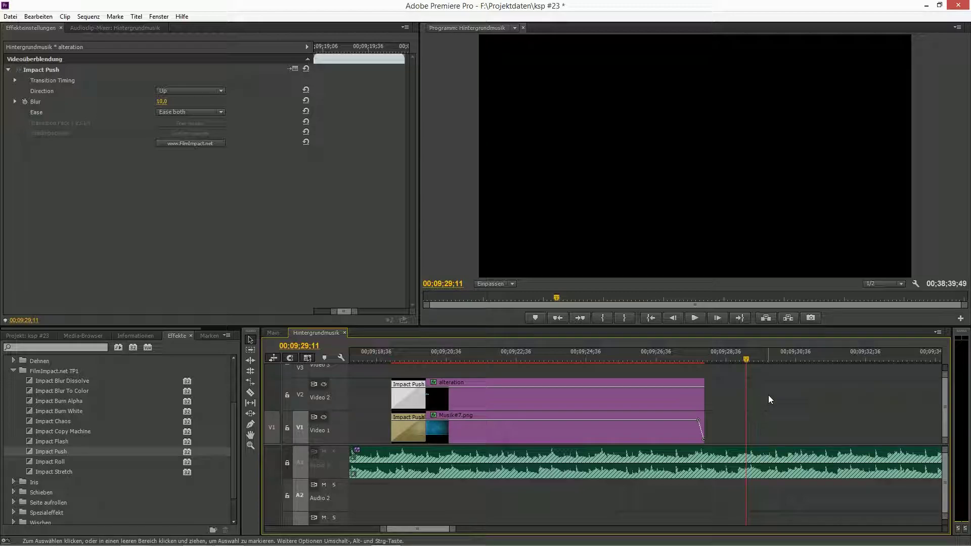
{"action": "left_click", "coordinate": [375, 354]}
{"action": "key", "text": "space"}
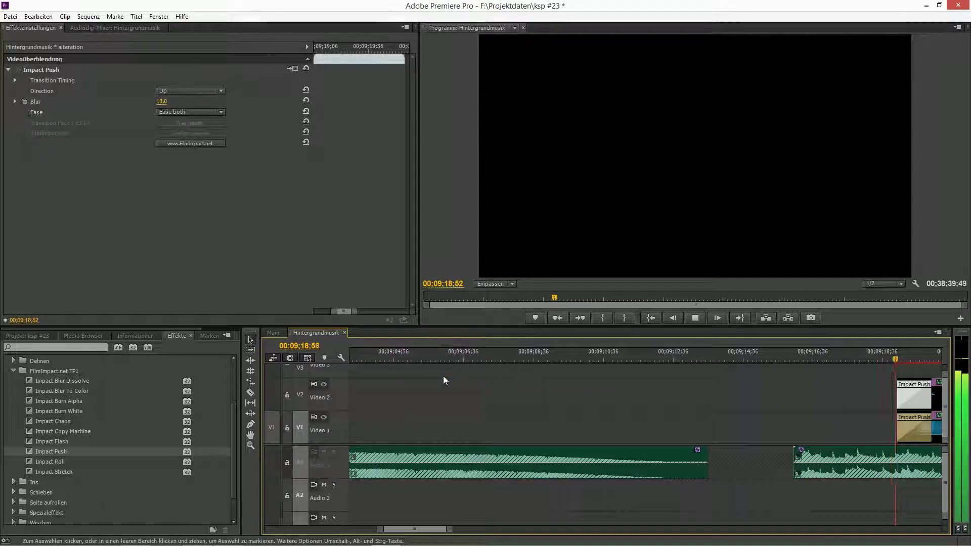
{"action": "key", "text": "space"}
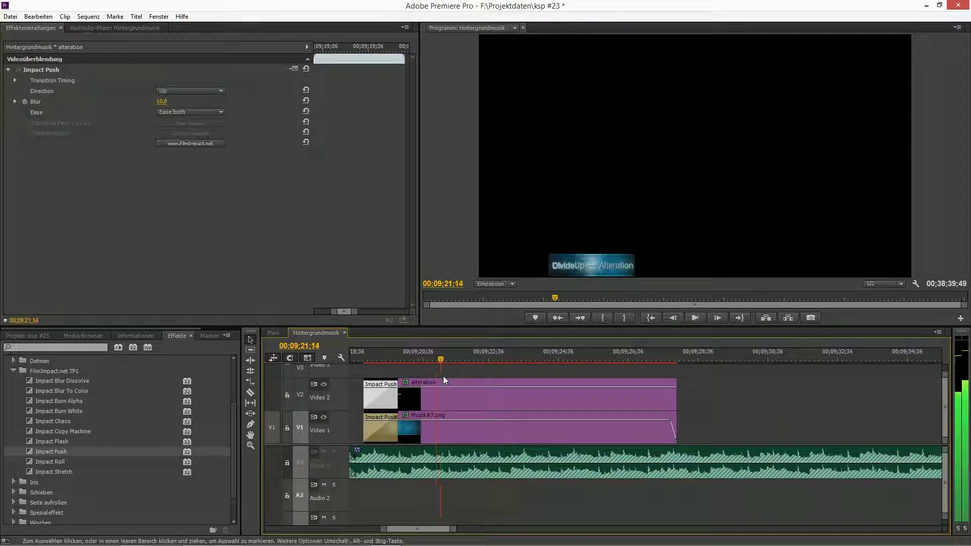
{"action": "left_click", "coordinate": [462, 262]}
{"action": "key", "text": "grave"}
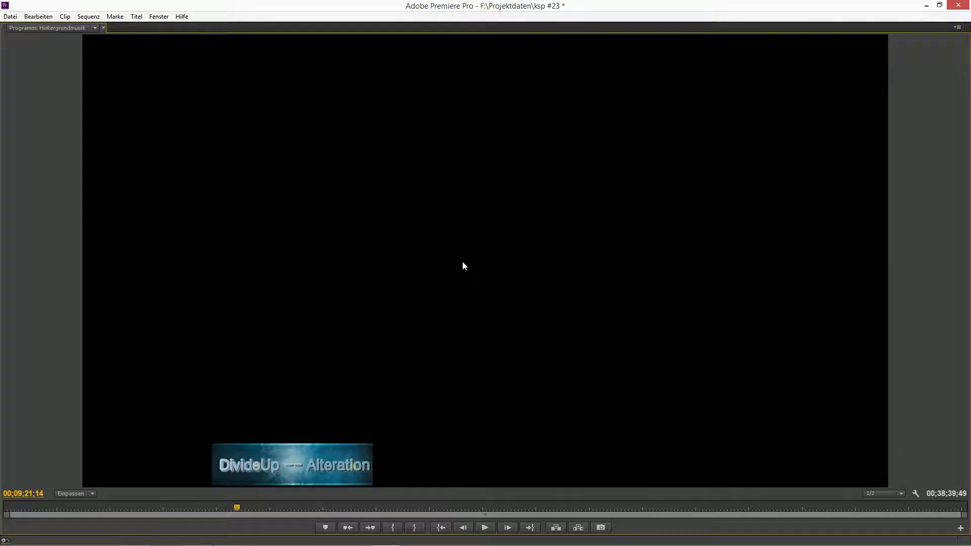
{"action": "key", "text": "grave"}
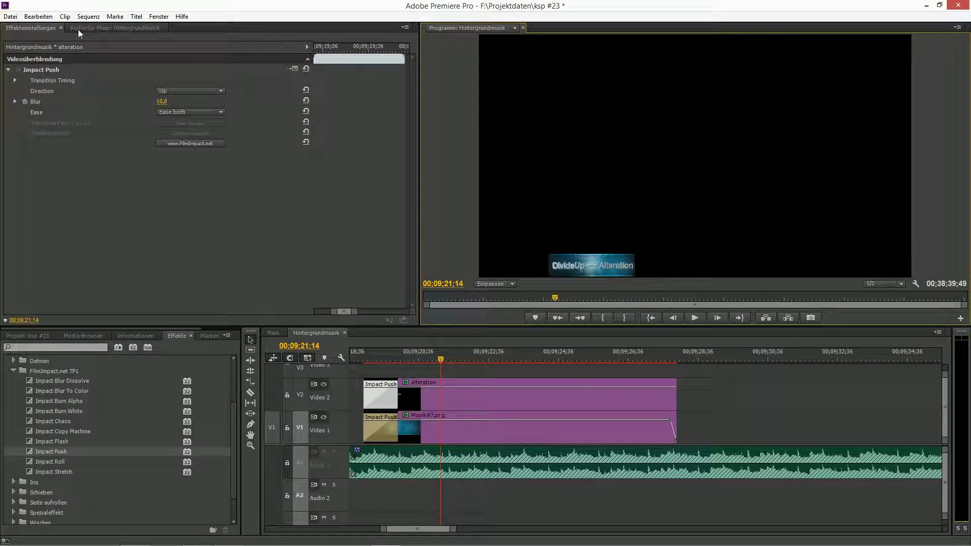
Step: Set the alteration title's scale to 59 and horizontal position to 500, and check its placement in the enlarged program monitor
{"action": "left_click", "coordinate": [430, 387]}
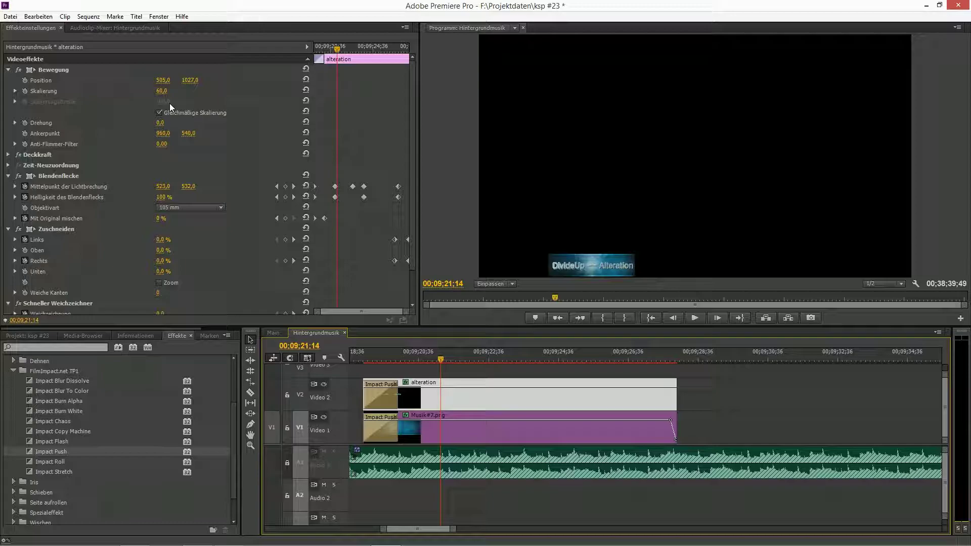
{"action": "left_click", "coordinate": [168, 91]}
{"action": "type", "text": "50"}
{"action": "key", "text": "Return"}
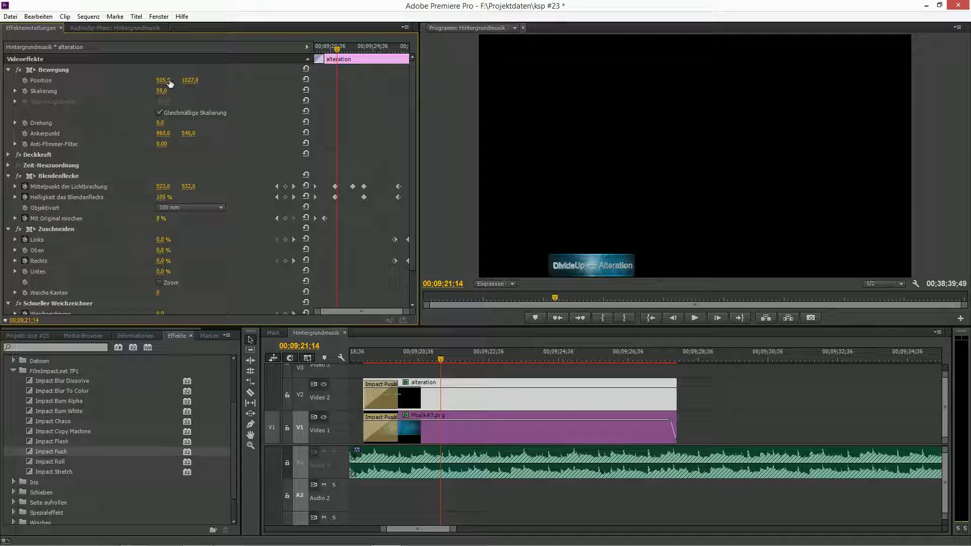
{"action": "type", "text": "500"}
{"action": "key", "text": "Return"}
{"action": "left_click", "coordinate": [439, 172]}
{"action": "key", "text": "grave"}
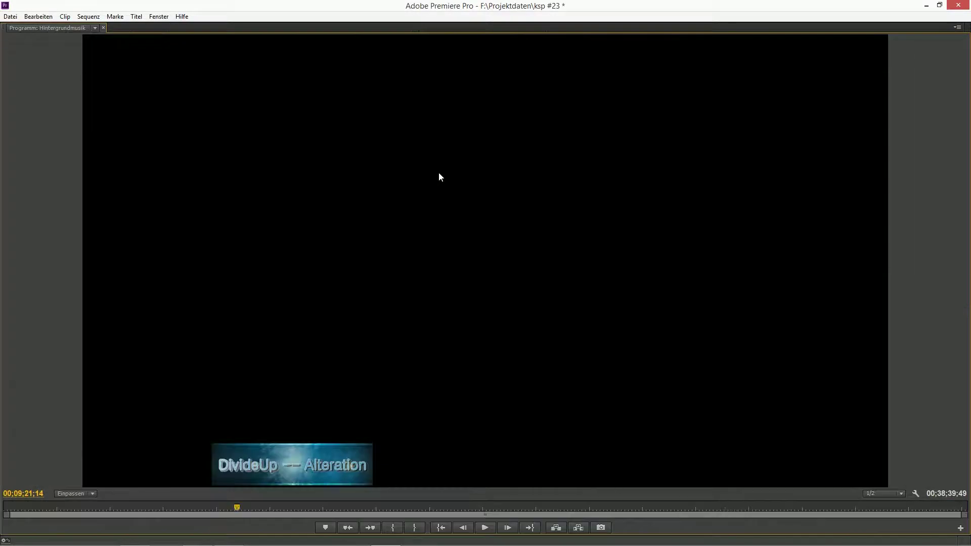
{"action": "key", "text": "grave"}
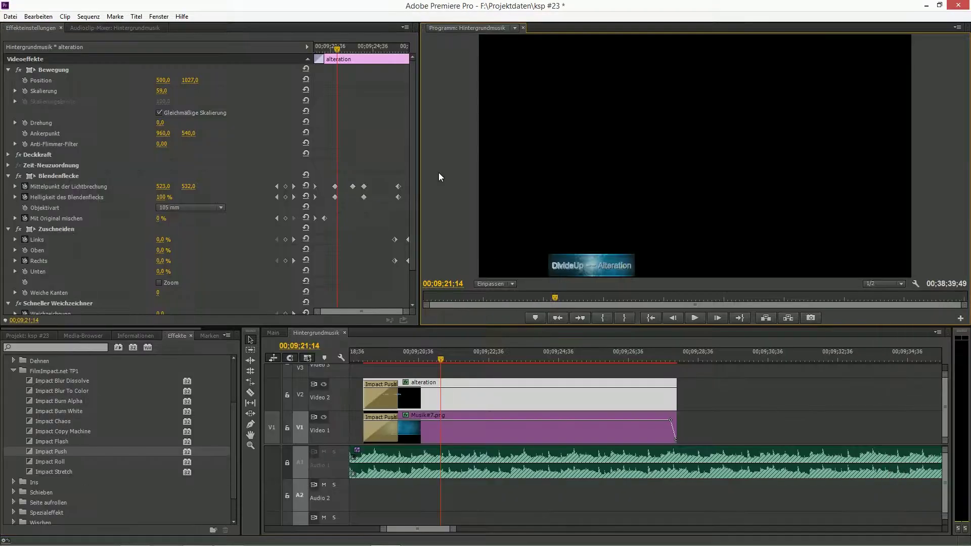
Step: Play back the adjusted alteration overlay and render the video previews of the Hintergrundmusik sequence
{"action": "key", "text": "space"}
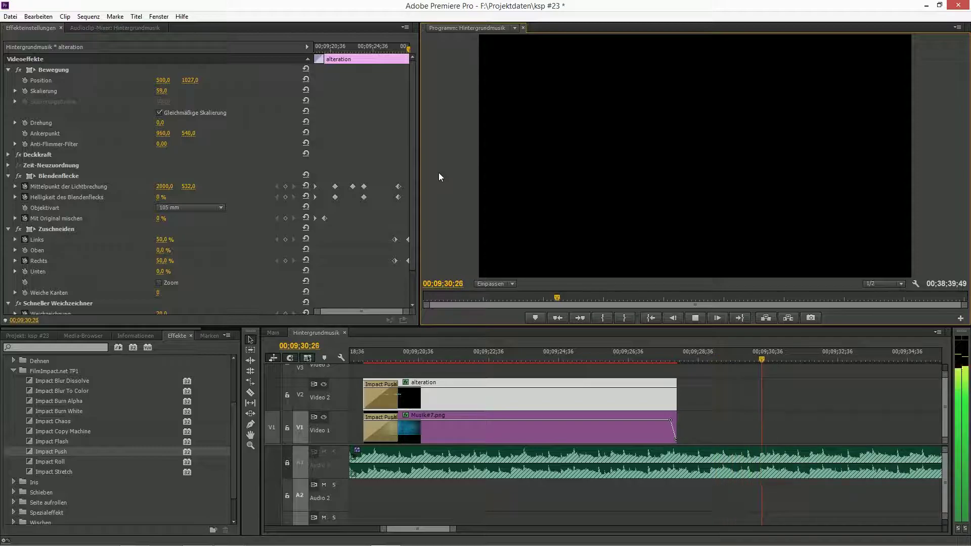
{"action": "left_click", "coordinate": [359, 354]}
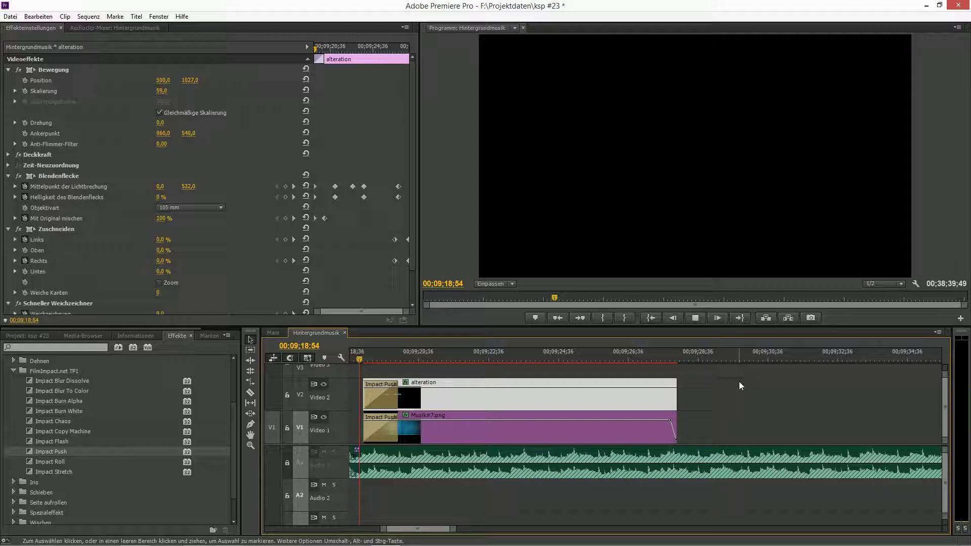
{"action": "key", "text": "space"}
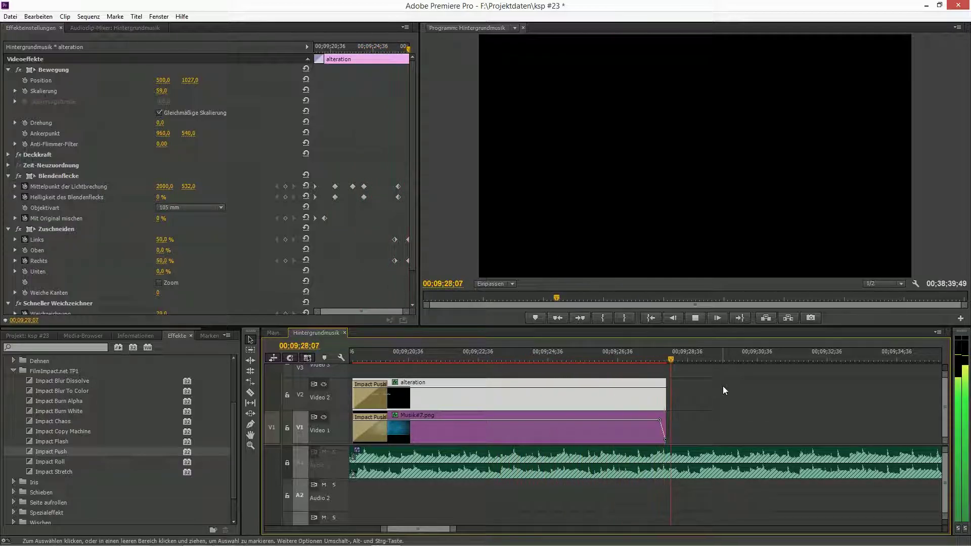
{"action": "key", "text": "Return"}
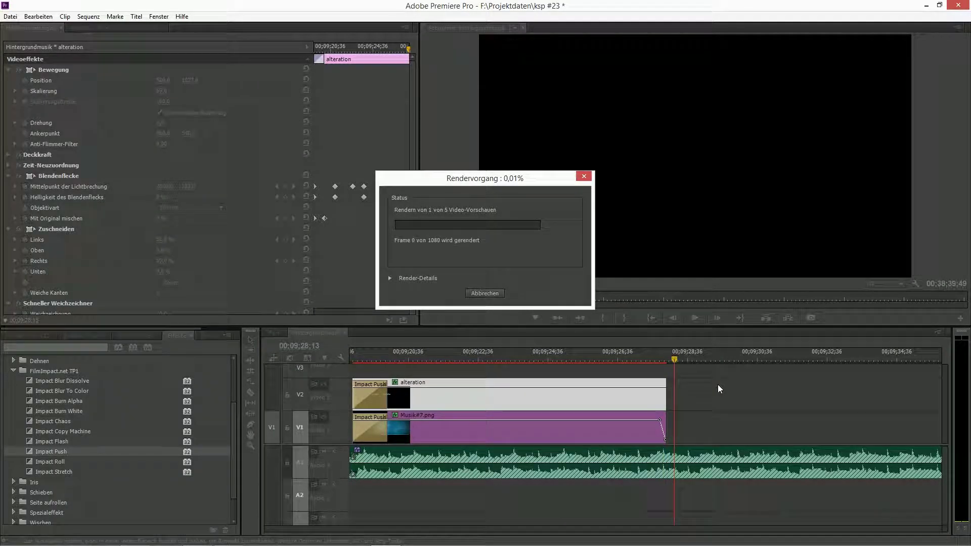
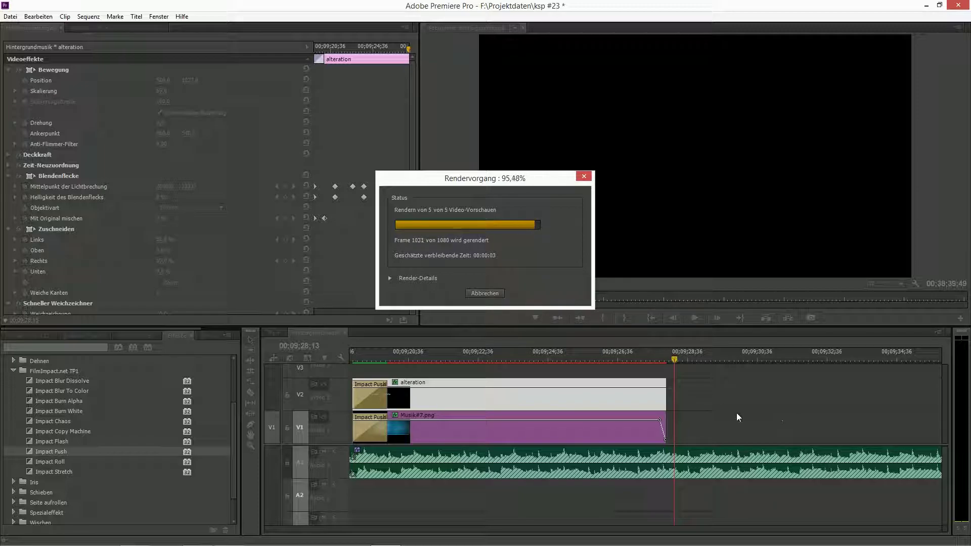
{"action": "key", "text": "ctrl+s"}
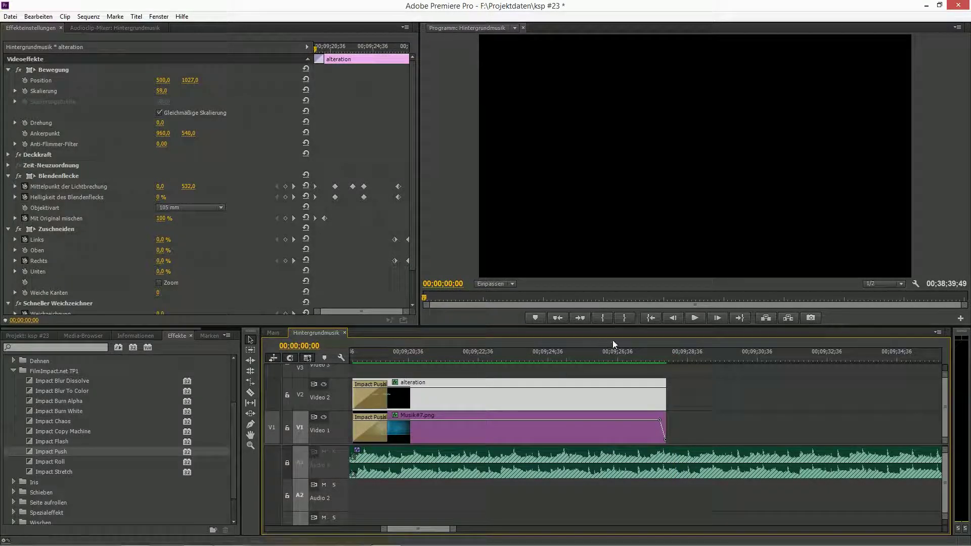
Step: Play the Main sequence from its start with the playback resolution at full (Voll), and return the resolution to 1/2
{"action": "left_click", "coordinate": [274, 333]}
{"action": "left_click", "coordinate": [650, 318]}
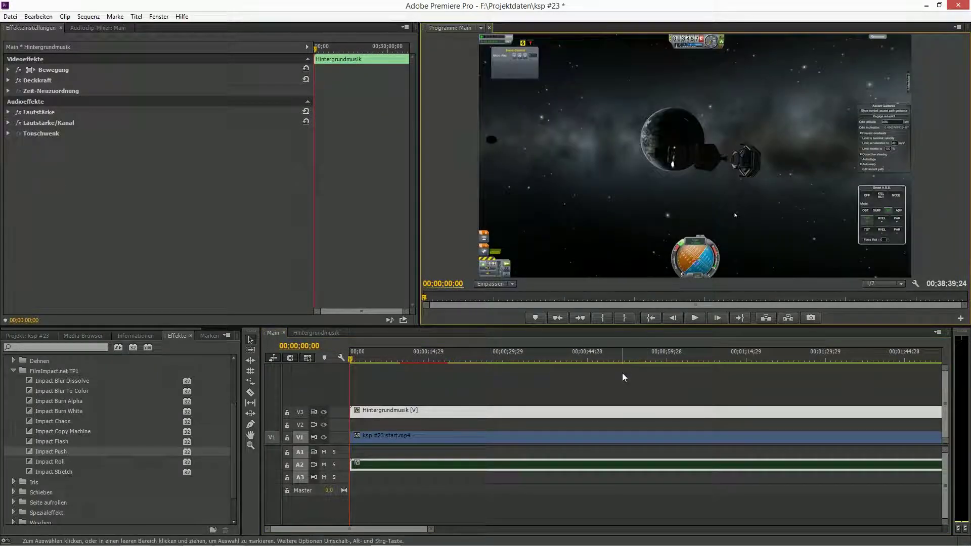
{"action": "key", "text": "space"}
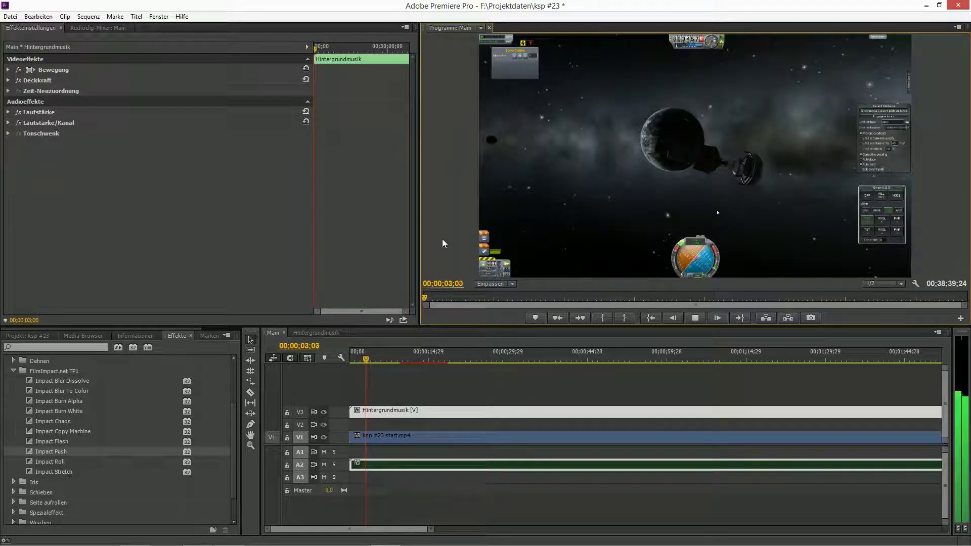
{"action": "left_click", "coordinate": [890, 284]}
{"action": "left_click", "coordinate": [878, 293]}
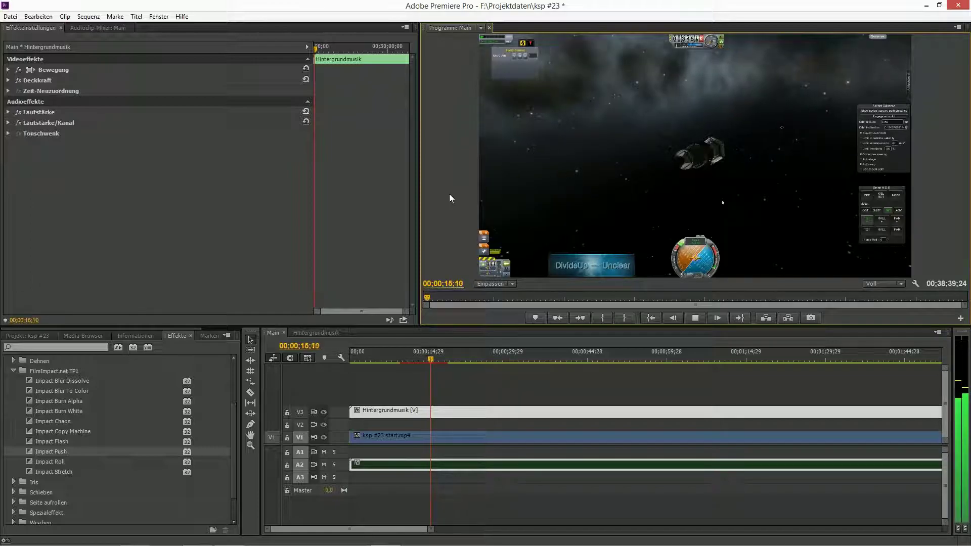
{"action": "left_click", "coordinate": [890, 285]}
{"action": "left_click", "coordinate": [882, 305]}
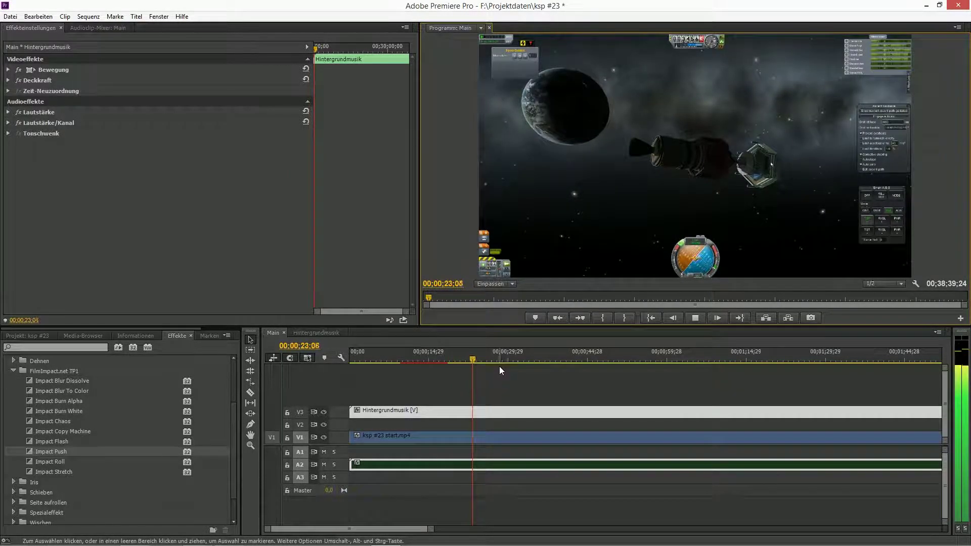
Step: Play the Main sequence from 00;04;34;10 to review the next song-title overlay over the gameplay footage
{"action": "left_click_drag", "start_coordinate": [429, 528], "coordinate": [689, 529]}
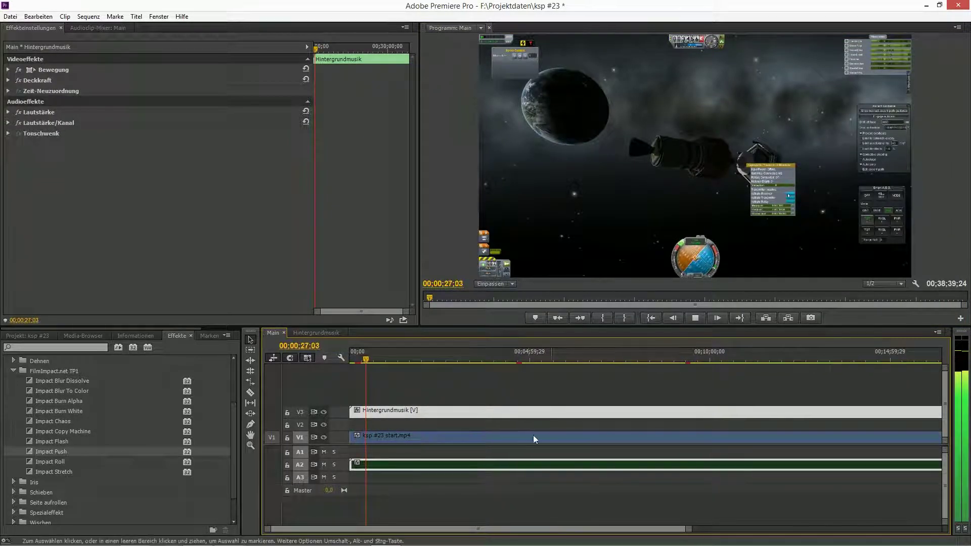
{"action": "left_click", "coordinate": [515, 359]}
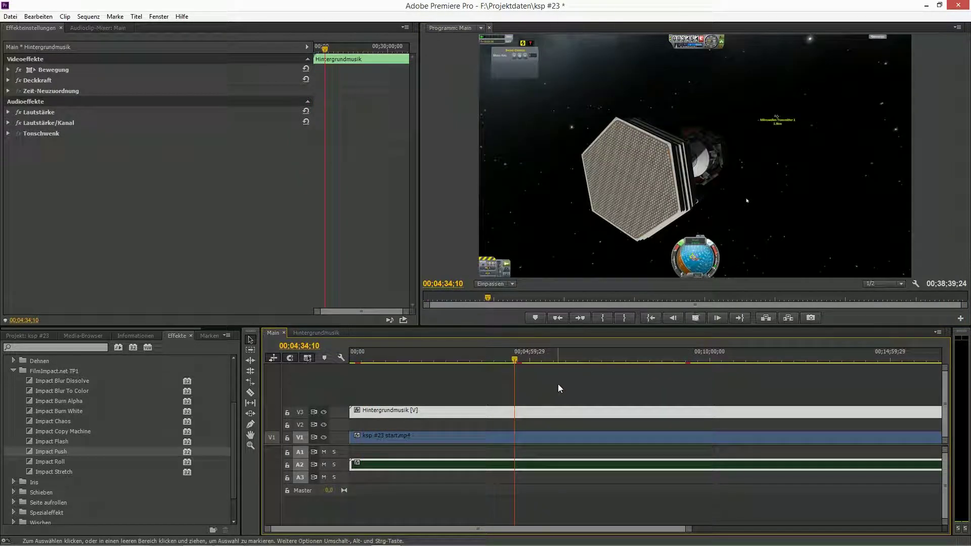
{"action": "key", "text": "space"}
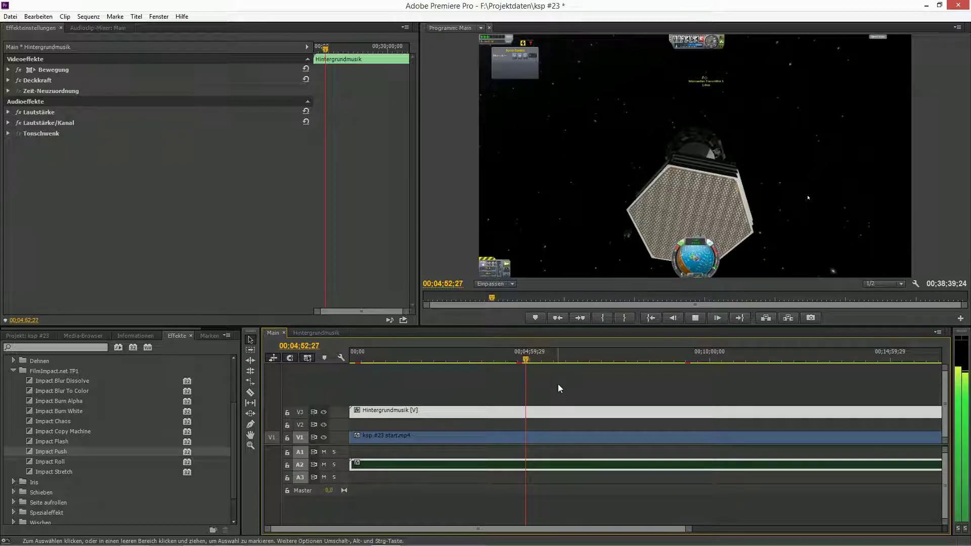
Step: Play the Main sequence from shortly before 00;09;20 to review the alteration overlay over the gameplay footage
{"action": "left_click", "coordinate": [681, 358]}
{"action": "left_click", "coordinate": [682, 358]}
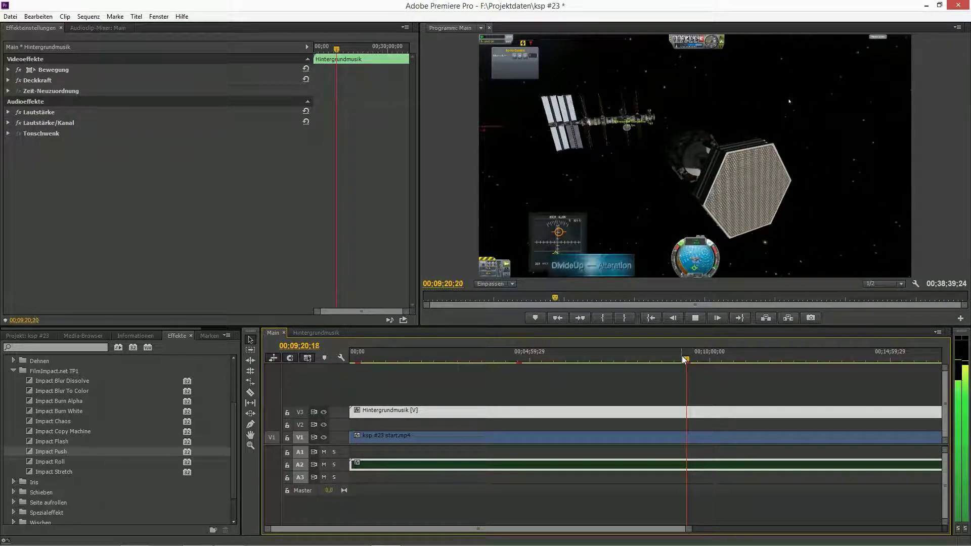
{"action": "key", "text": "space"}
Step: In the Hintergrundmusik sequence, set the Musik#7.png background's horizontal position to 1500 and check its placement in the Main sequence
{"action": "left_click", "coordinate": [302, 334]}
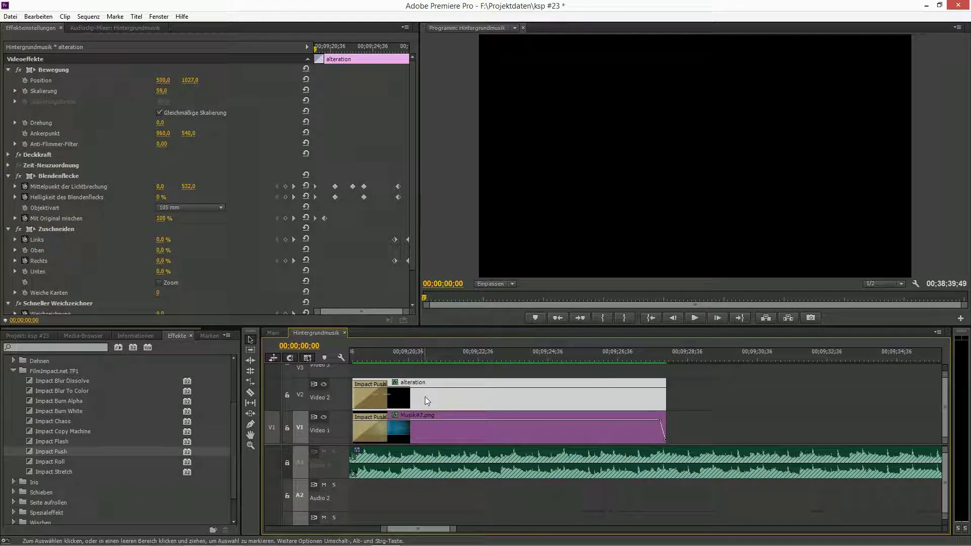
{"action": "left_click_drag", "start_coordinate": [432, 528], "coordinate": [432, 528]}
{"action": "left_click", "coordinate": [511, 435]}
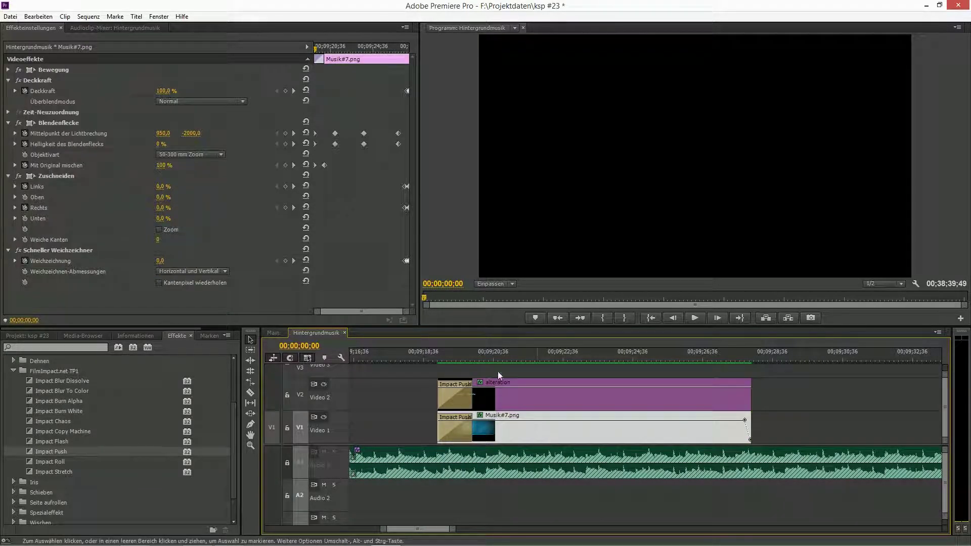
{"action": "left_click", "coordinate": [515, 357]}
{"action": "key", "text": "space"}
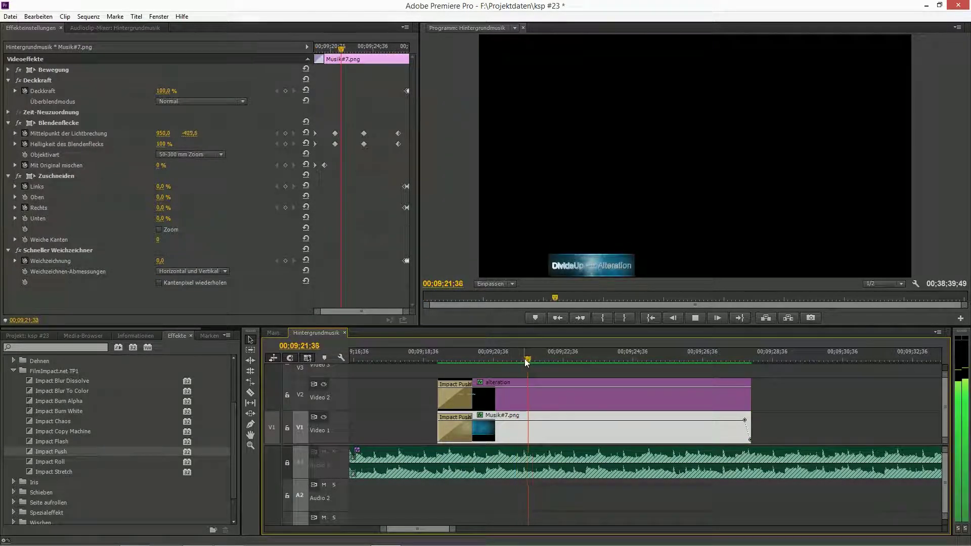
{"action": "key", "text": "space"}
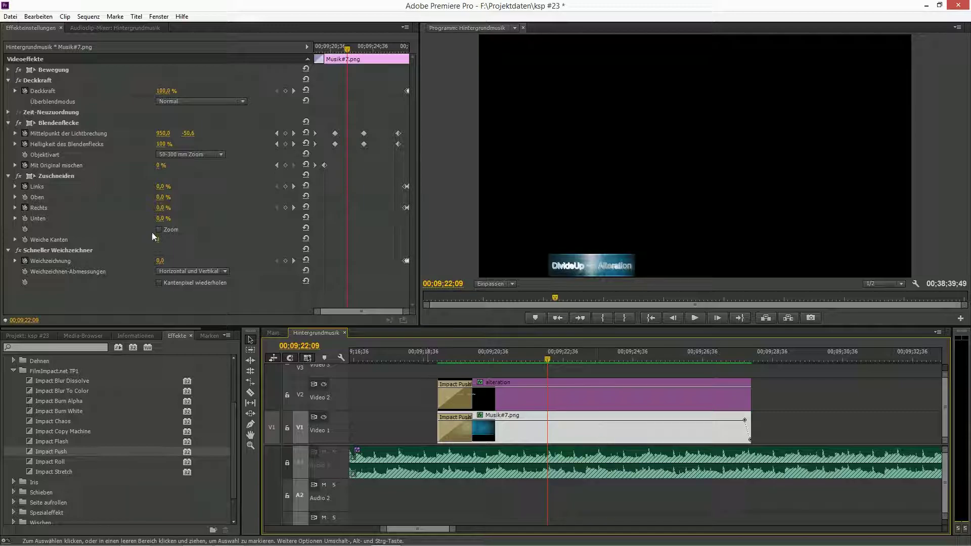
{"action": "left_click", "coordinate": [9, 70]}
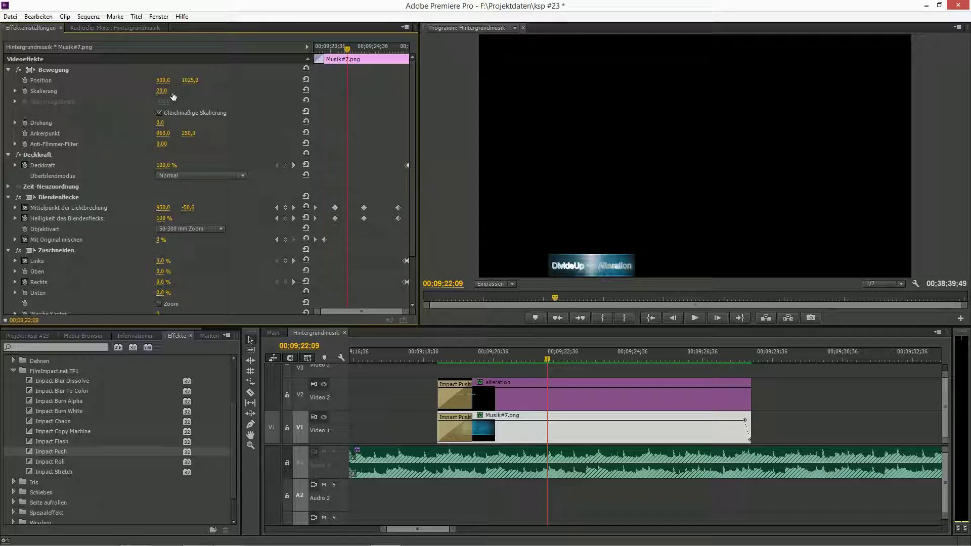
{"action": "left_click_drag", "start_coordinate": [163, 80], "coordinate": [669, 80]}
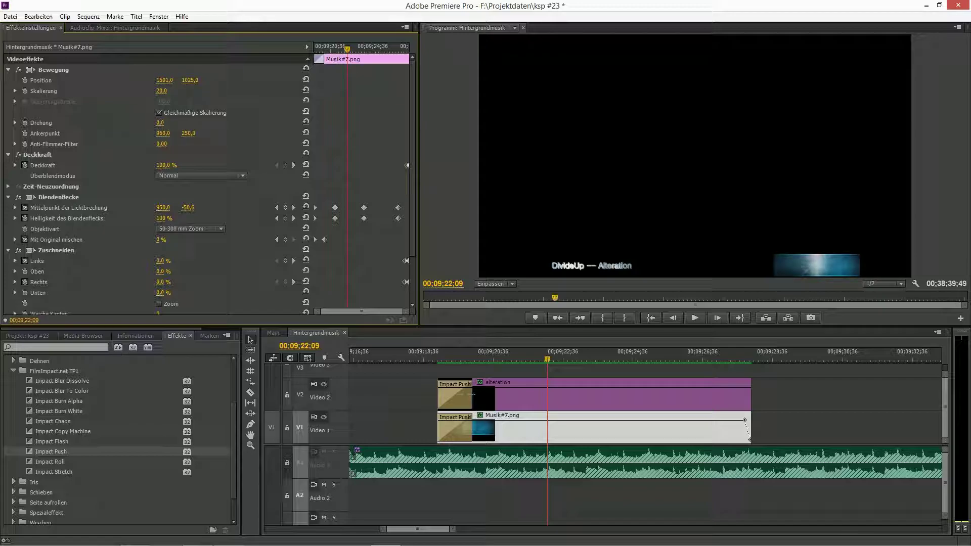
{"action": "left_click", "coordinate": [275, 335]}
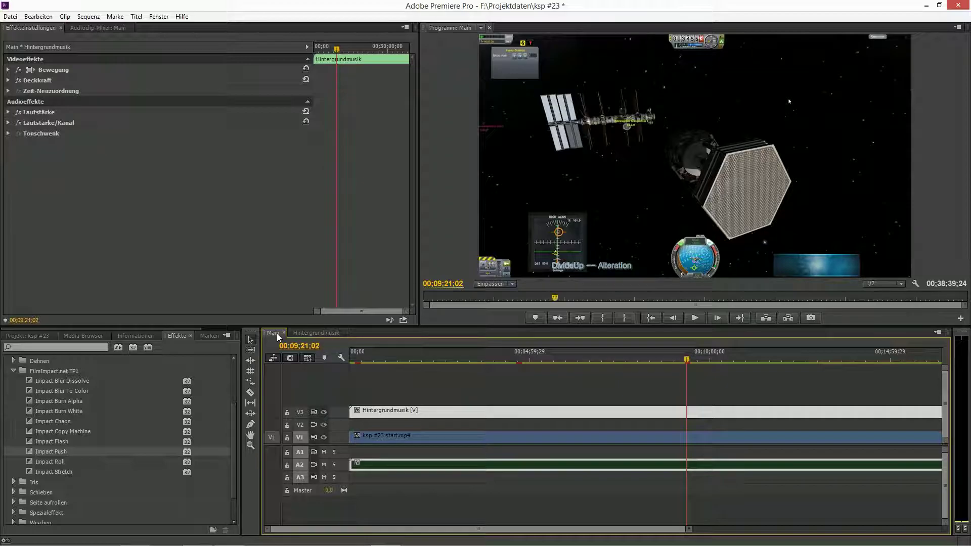
{"action": "left_click", "coordinate": [316, 333]}
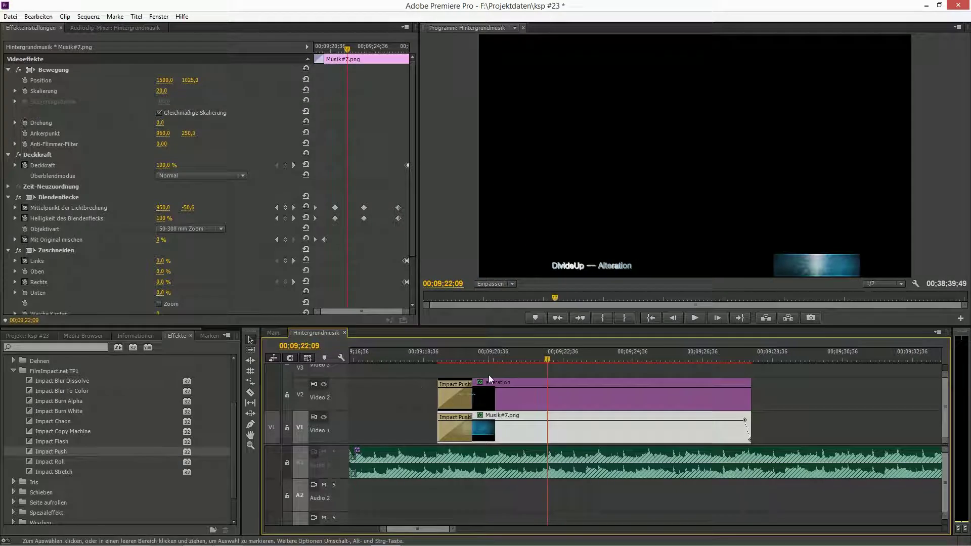
Step: Set the alteration title's horizontal position to 1500 in the Hintergrundmusik sequence
{"action": "left_click", "coordinate": [554, 402]}
{"action": "left_click", "coordinate": [166, 80]}
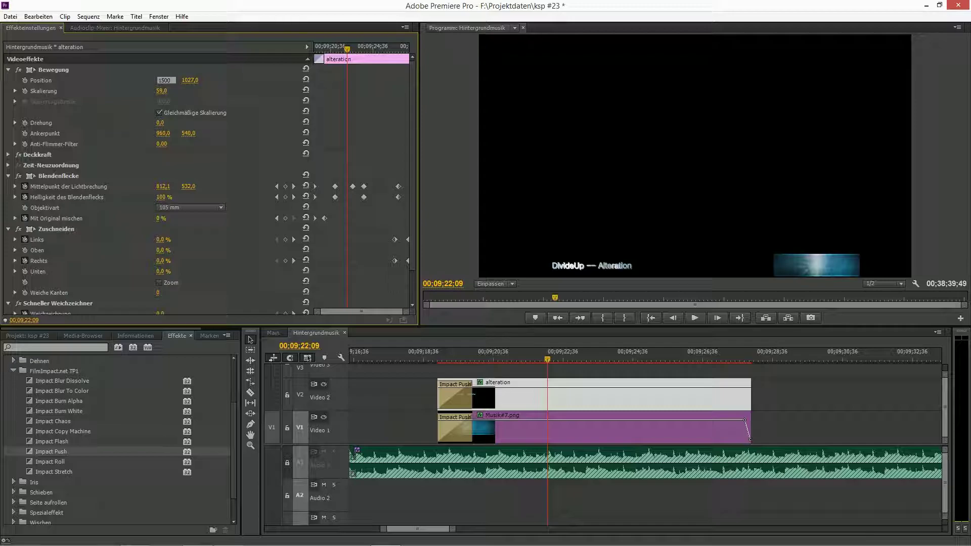
{"action": "type", "text": "1500"}
{"action": "key", "text": "Return"}
Step: Play back the repositioned alteration overlay from 00;09;18;25 through its end
{"action": "left_click", "coordinate": [417, 354]}
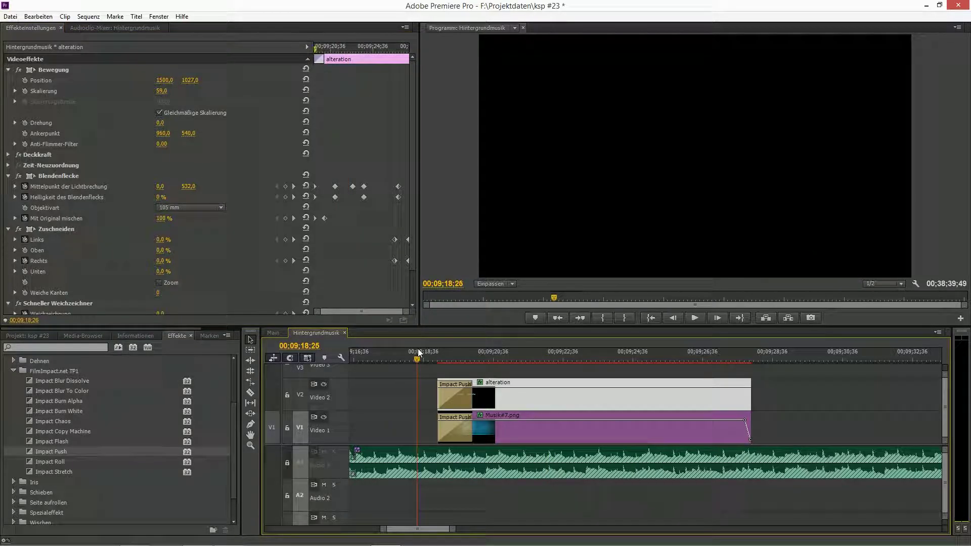
{"action": "key", "text": "space"}
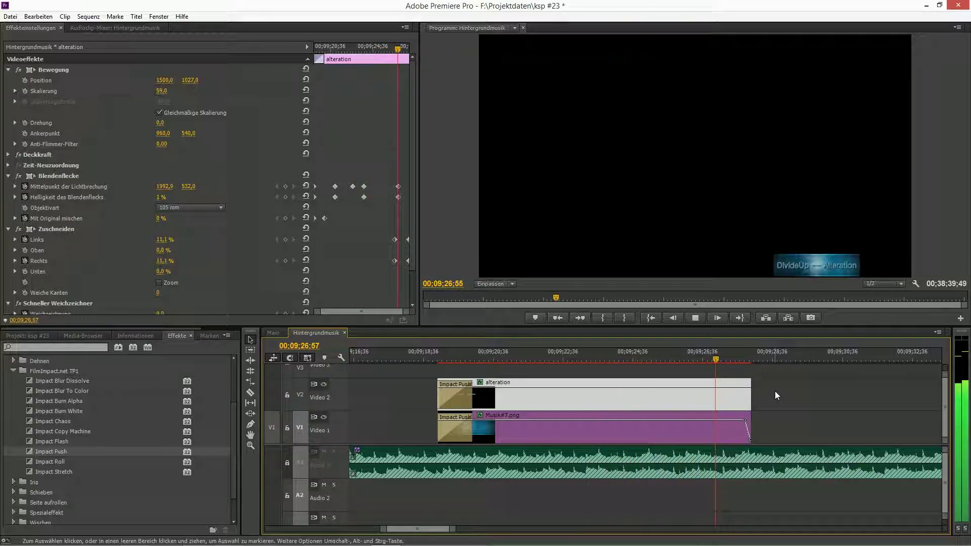
{"action": "left_click", "coordinate": [444, 223]}
{"action": "key", "text": "space"}
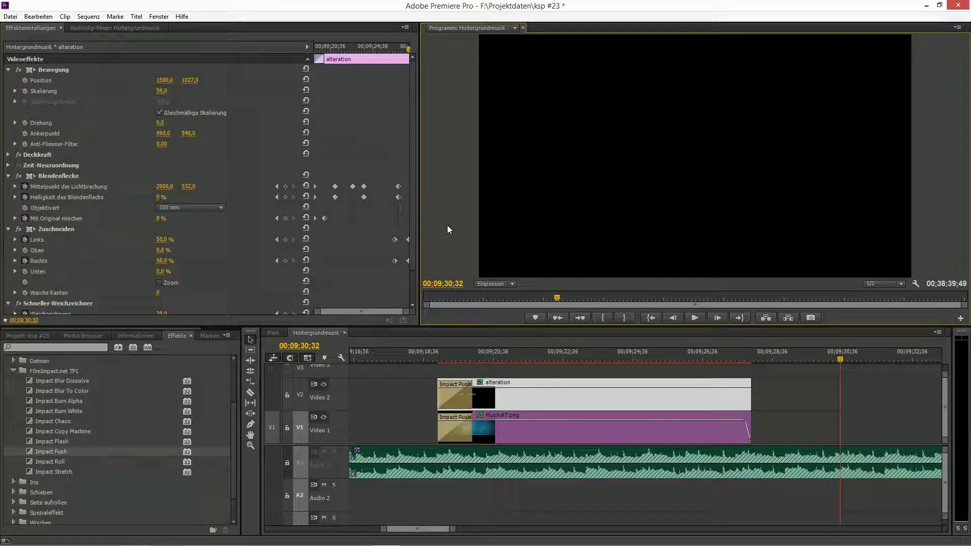
Step: Play the Main sequence from shortly before the alteration overlay to review its new placement over the gameplay footage
{"action": "left_click", "coordinate": [274, 333]}
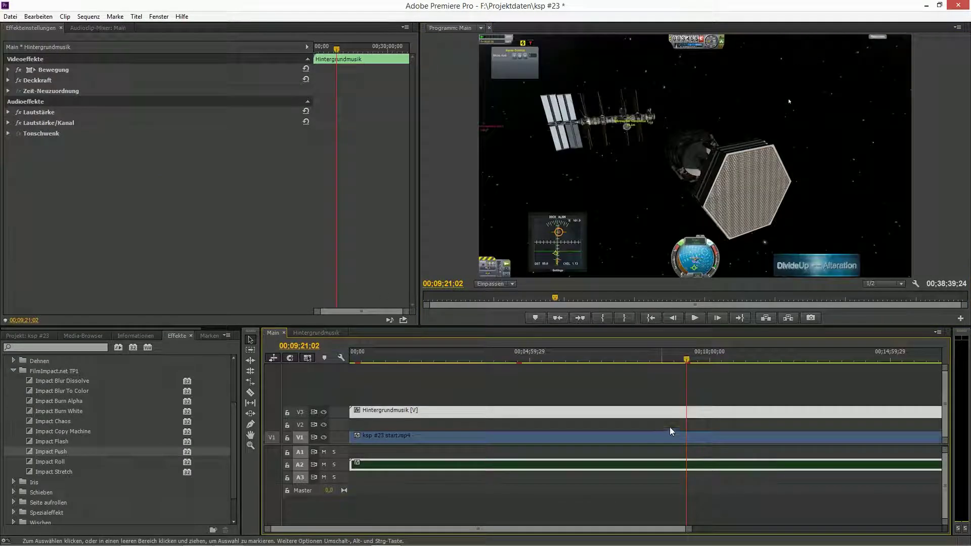
{"action": "left_click", "coordinate": [678, 360]}
{"action": "key", "text": "space"}
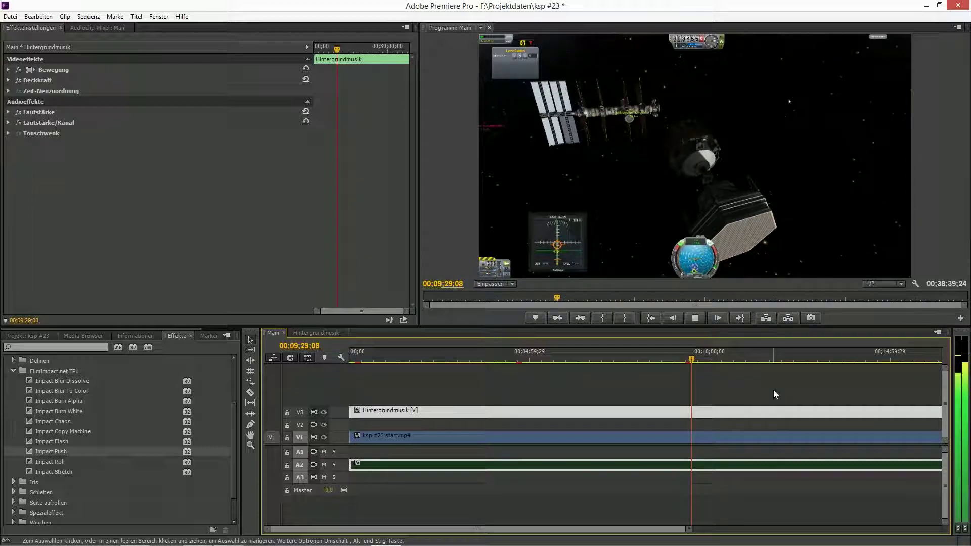
Step: Unlock the Audio 1 track of the Hintergrundmusik sequence and play from 00;09;18;43 with the audio clip mixer levels shown
{"action": "left_click", "coordinate": [316, 332]}
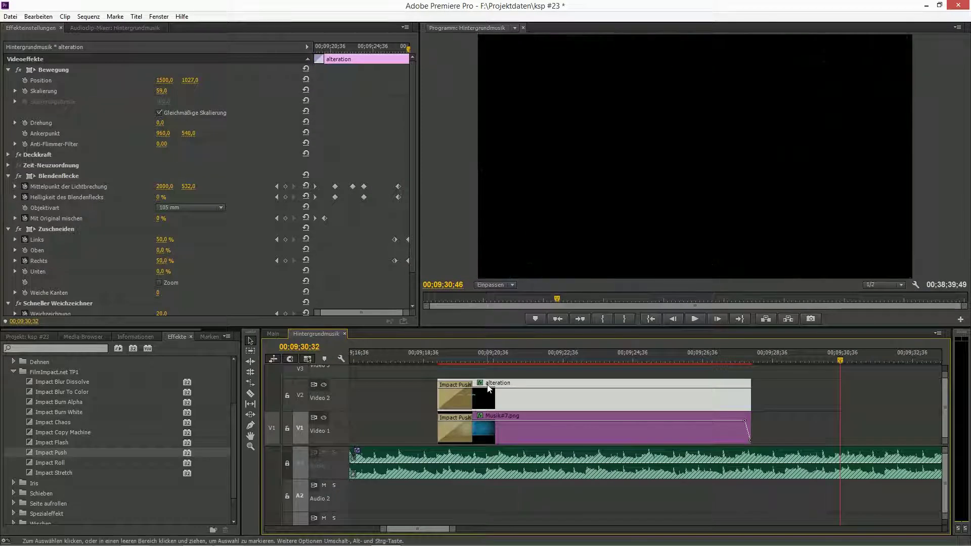
{"action": "left_click", "coordinate": [427, 356]}
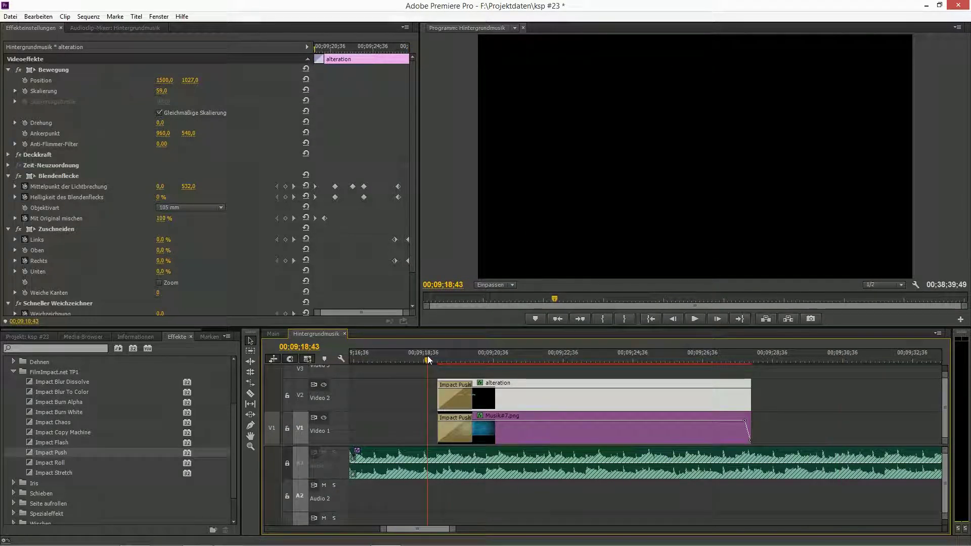
{"action": "left_click", "coordinate": [288, 464]}
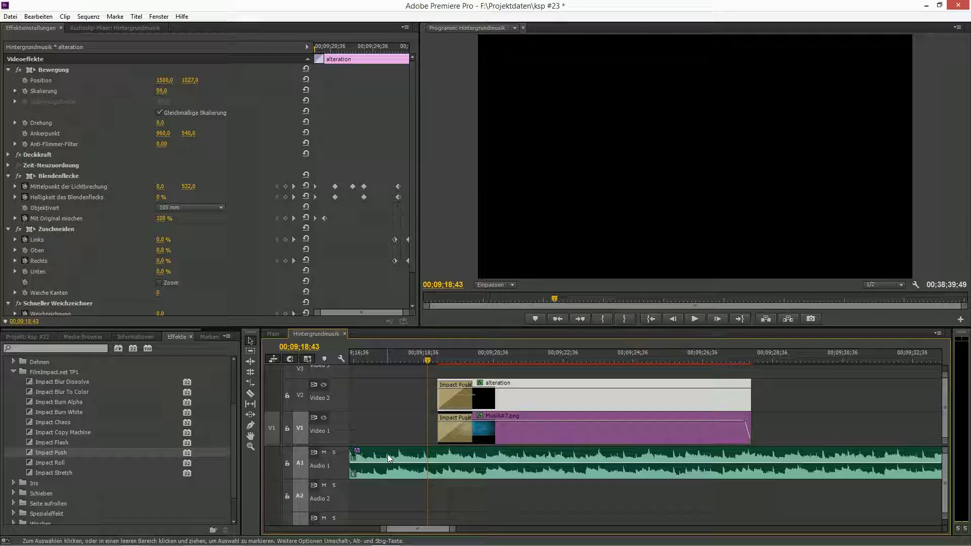
{"action": "key", "text": "space"}
{"action": "left_click", "coordinate": [108, 28]}
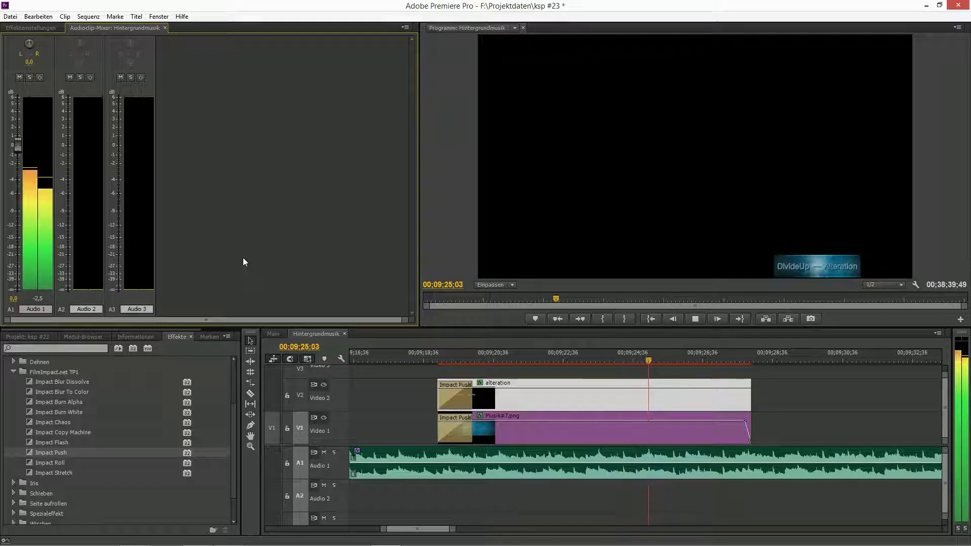
Step: Open the Multiband-Komprimierung effect editor of the Alteration.mp3 clip while keeping the audio clip mixer levels in view
{"action": "left_click", "coordinate": [456, 469]}
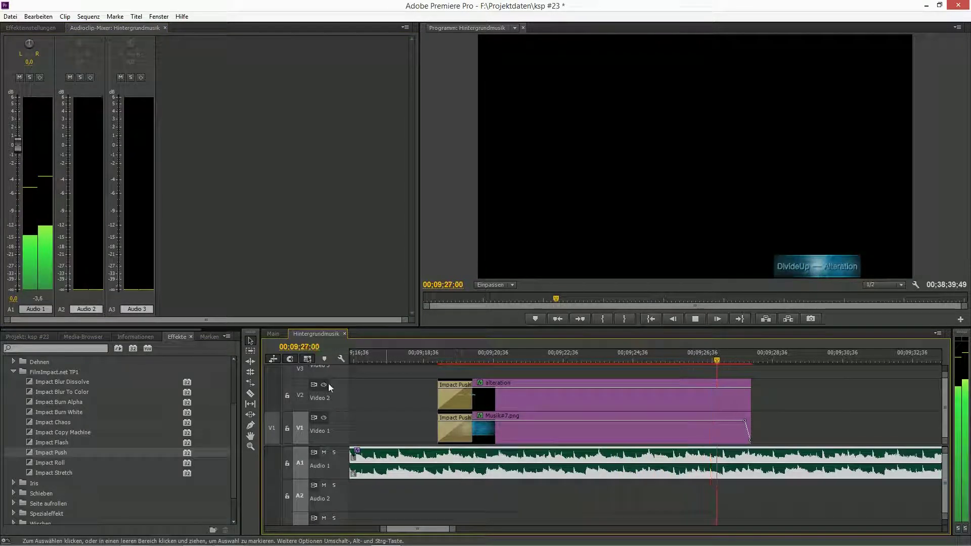
{"action": "left_click", "coordinate": [51, 28]}
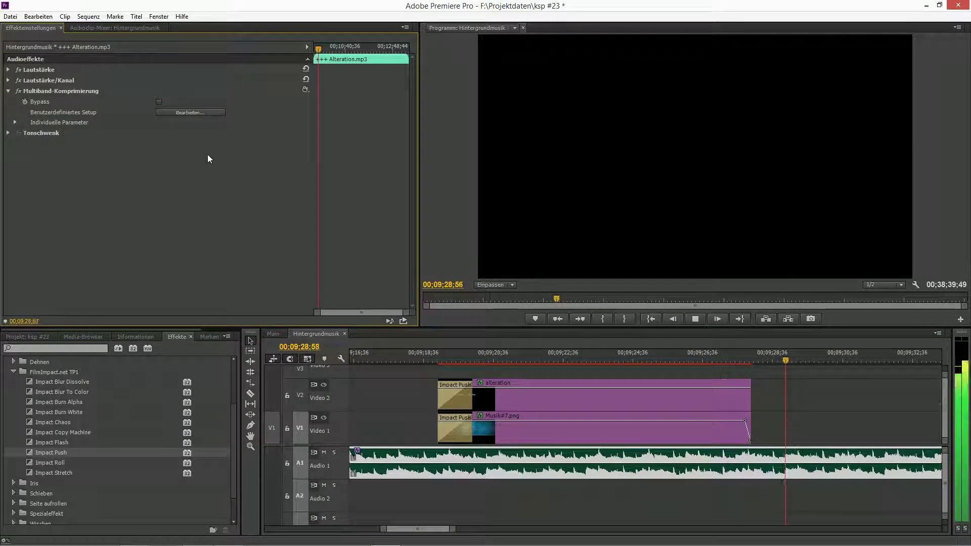
{"action": "left_click", "coordinate": [190, 112]}
{"action": "left_click", "coordinate": [90, 29]}
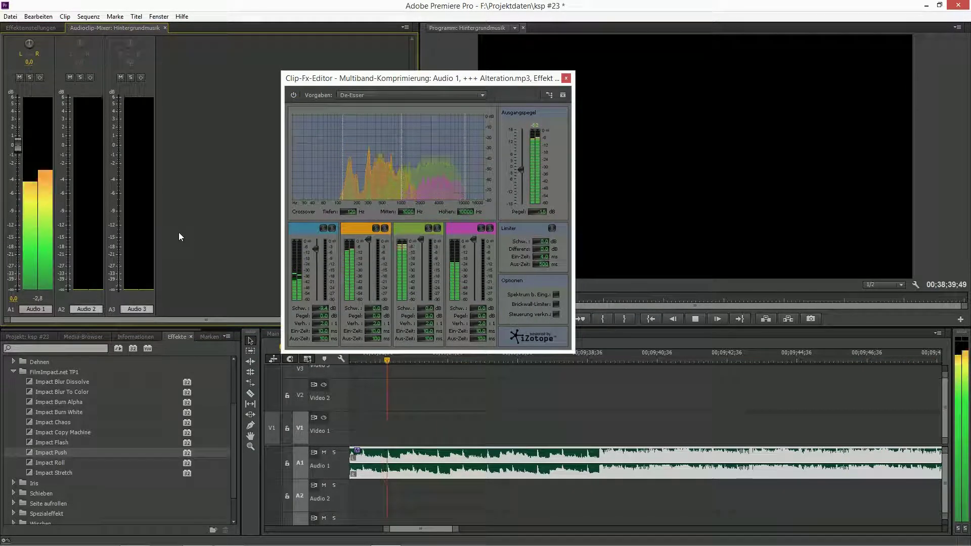
Step: Try a lower compressor output level (Pegel) of -3 dB for the Alteration.mp3 clip during playback
{"action": "left_click", "coordinate": [538, 212]}
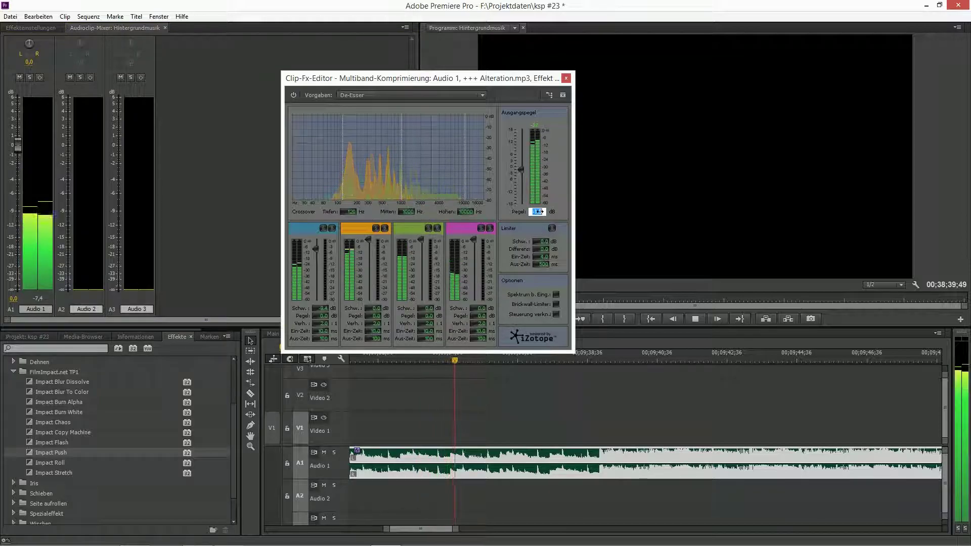
{"action": "left_click_drag", "start_coordinate": [540, 212], "coordinate": [540, 214]}
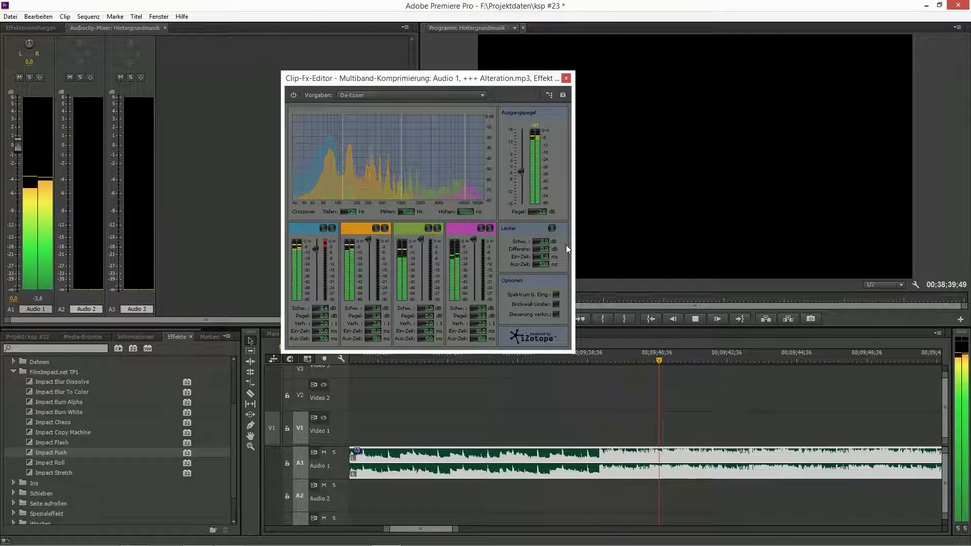
{"action": "left_click", "coordinate": [537, 212]}
{"action": "type", "text": "-"}
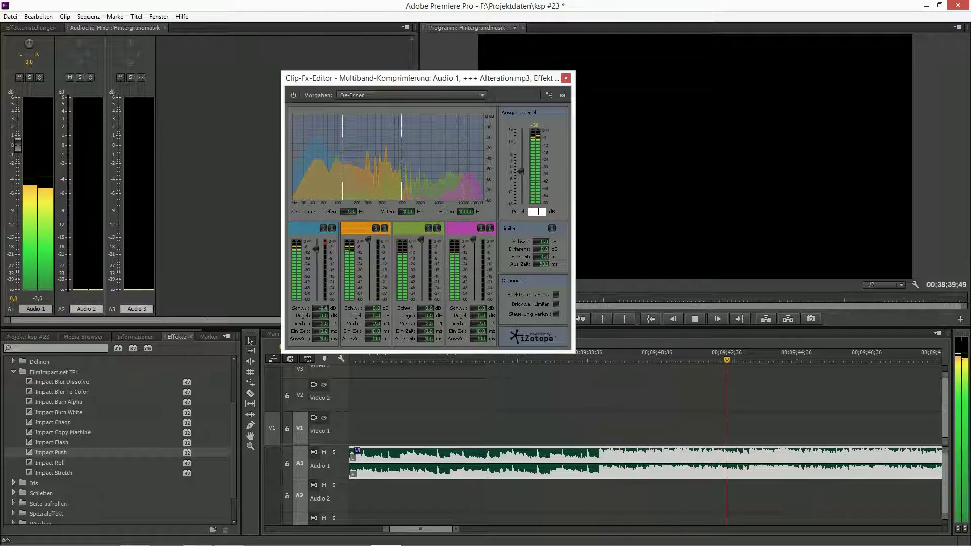
{"action": "type", "text": "3"}
{"action": "key", "text": "Return"}
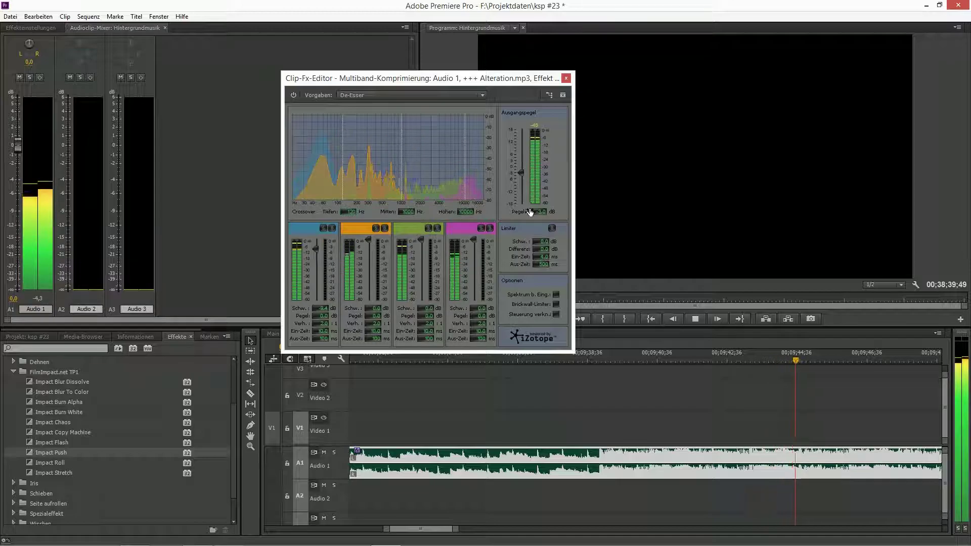
Step: Set the compressor's output level (Pegel) to -3,6 dB, close the effect editor and stop playback after listening
{"action": "left_click", "coordinate": [539, 212]}
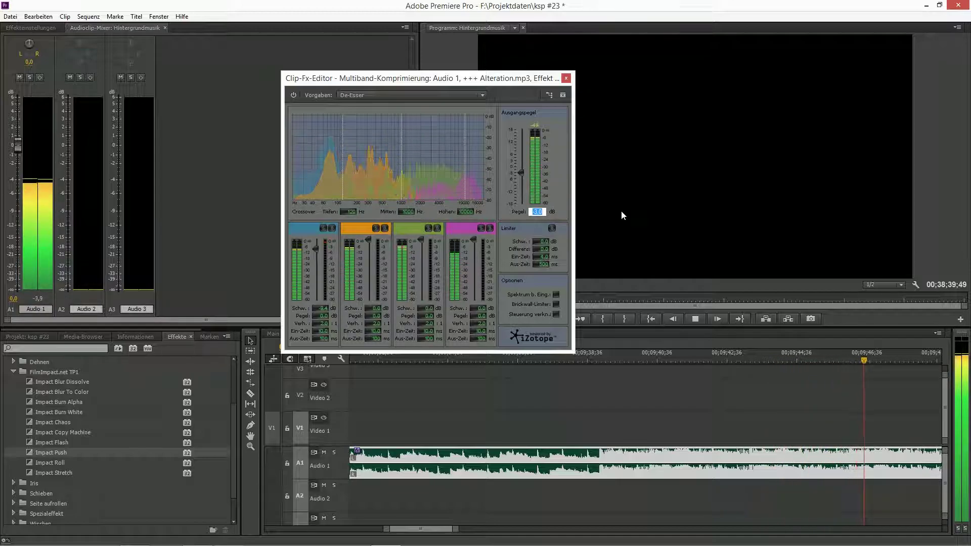
{"action": "type", "text": "-3,6"}
{"action": "key", "text": "Return"}
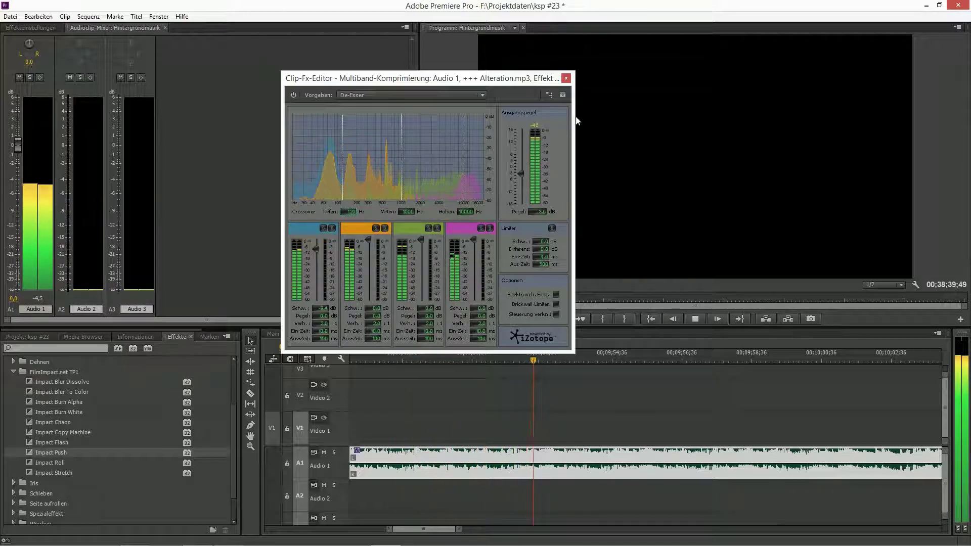
{"action": "left_click", "coordinate": [566, 79]}
{"action": "left_click", "coordinate": [442, 416]}
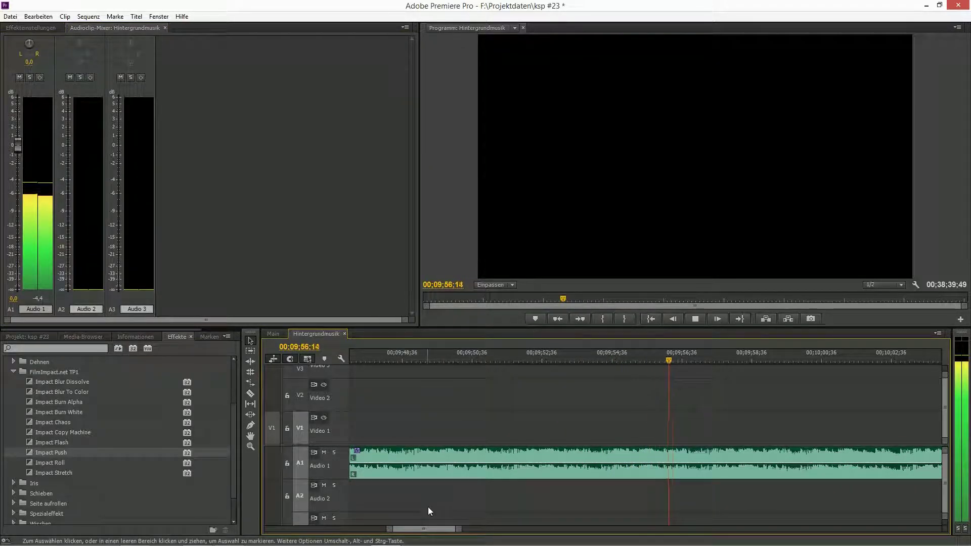
{"action": "mouse_move", "coordinate": [429, 528]}
{"action": "left_mouse_down"}
{"action": "mouse_move", "coordinate": [418, 529]}
{"action": "mouse_move", "coordinate": [431, 529]}
{"action": "left_mouse_up"}
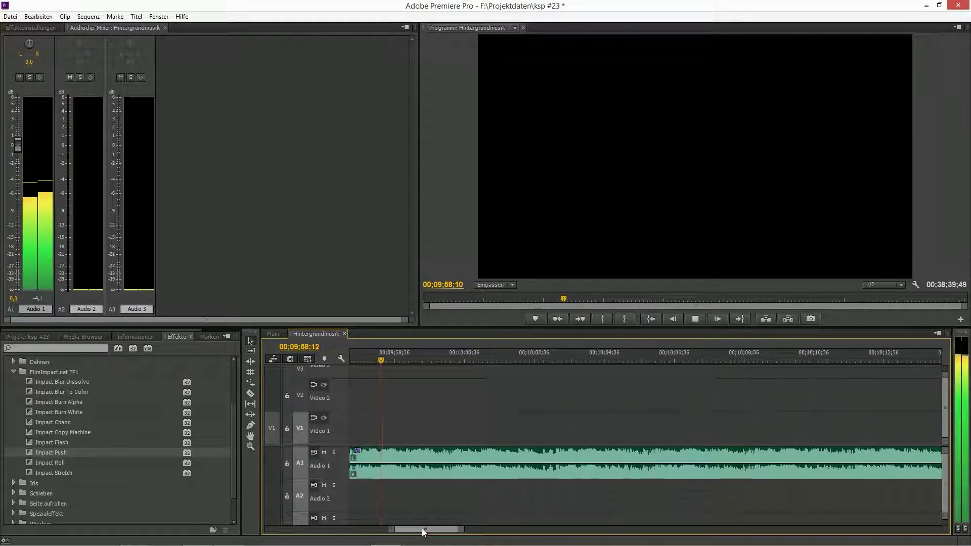
{"action": "key", "text": "space"}
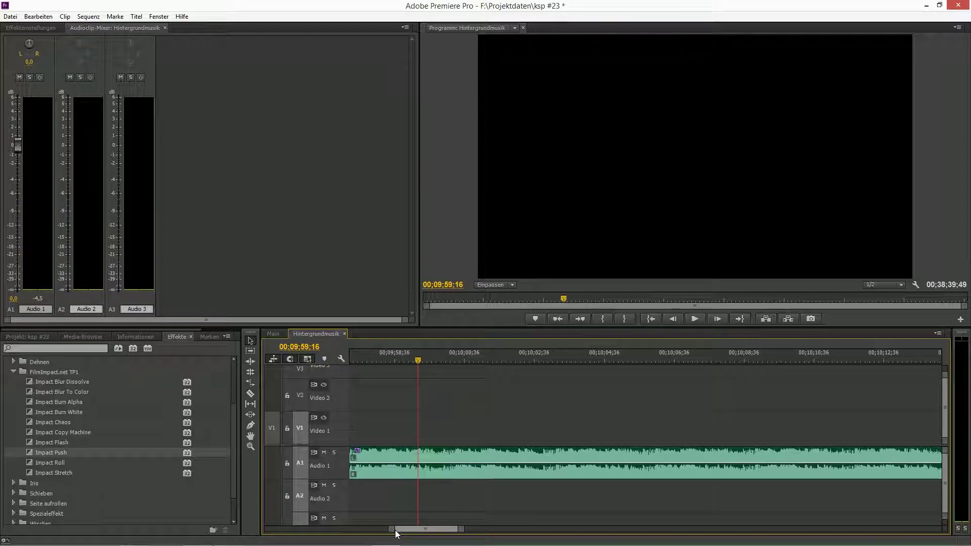
Step: Copy the Musik#7.png clip of the second song overlay, lock Audio 1 and paste it on Video 1 near the fourth music track's start
{"action": "left_click_drag", "start_coordinate": [395, 532], "coordinate": [184, 534]}
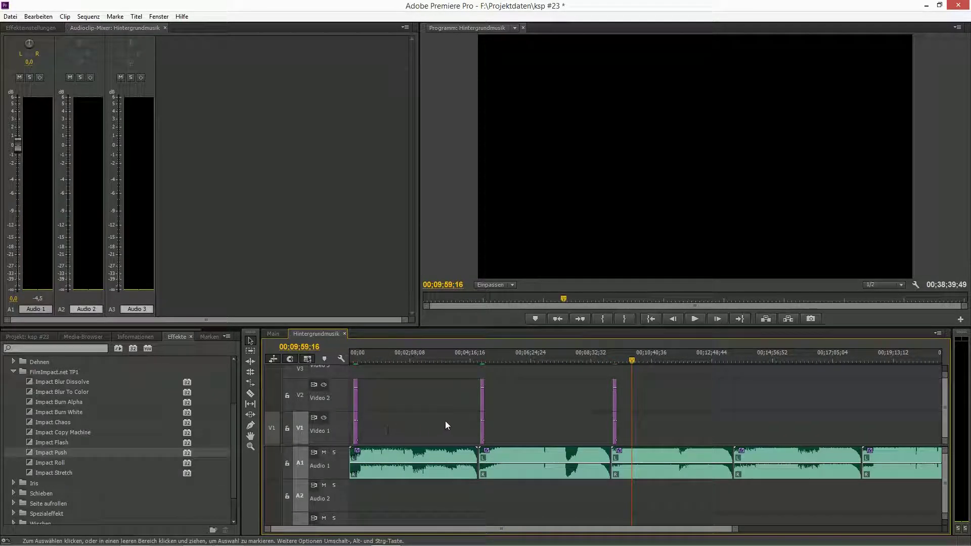
{"action": "right_click", "coordinate": [481, 427]}
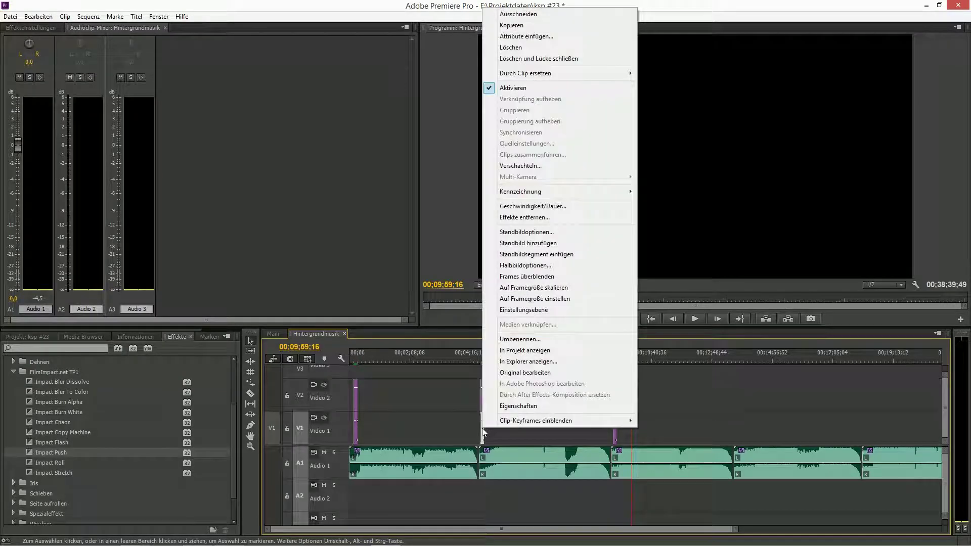
{"action": "left_click", "coordinate": [511, 25]}
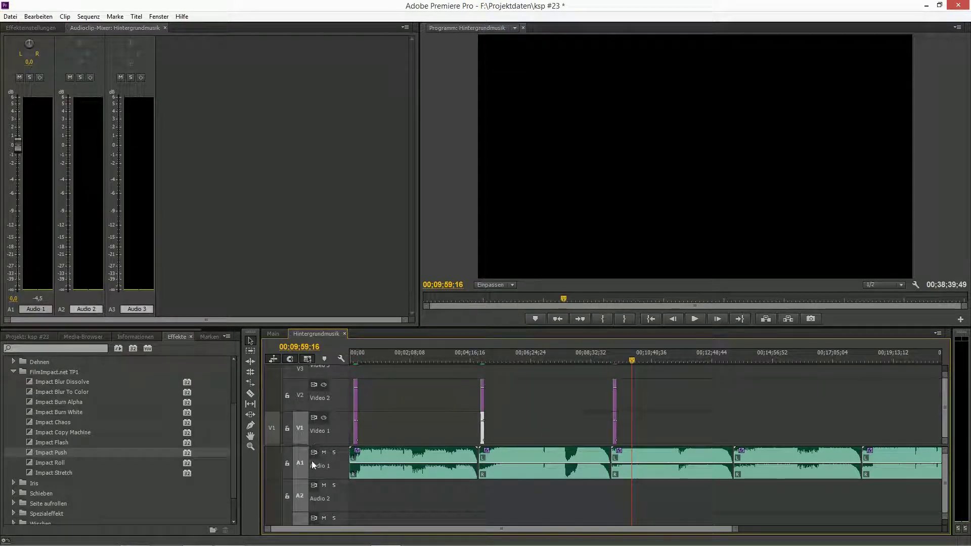
{"action": "left_click", "coordinate": [284, 463]}
{"action": "left_click", "coordinate": [743, 359]}
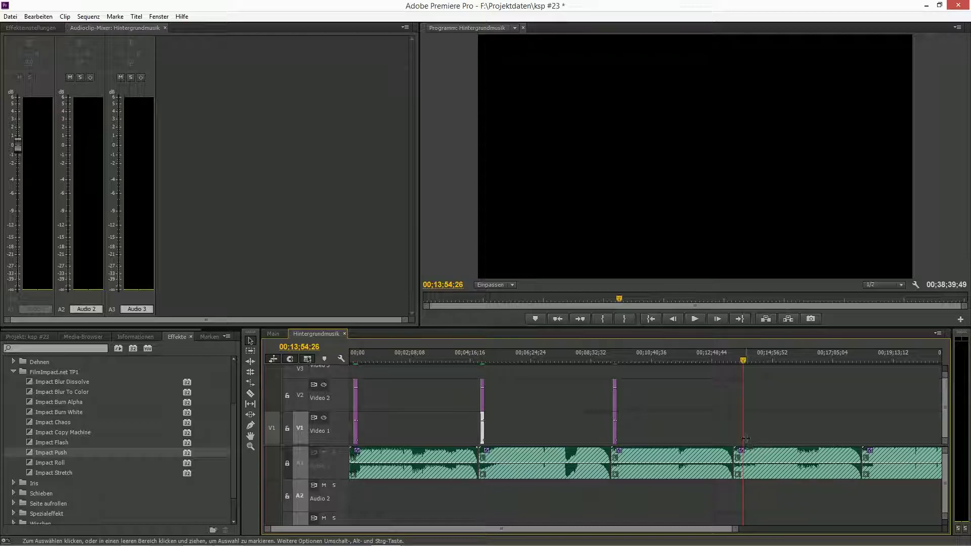
{"action": "left_click", "coordinate": [739, 361]}
{"action": "key", "text": "ctrl+v"}
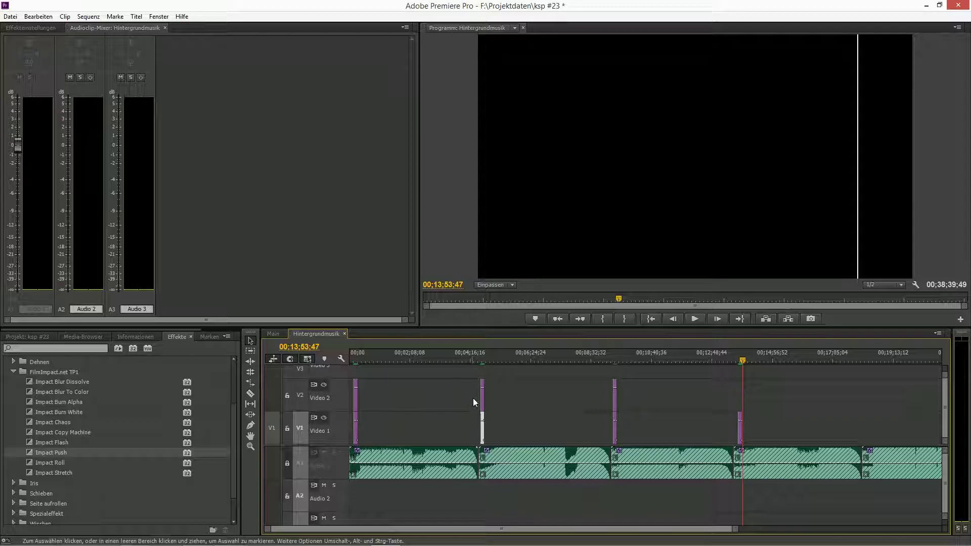
Step: Copy the first song-title clip on Video 2 as the source for title attributes
{"action": "left_click", "coordinate": [354, 397]}
{"action": "right_click", "coordinate": [354, 398]}
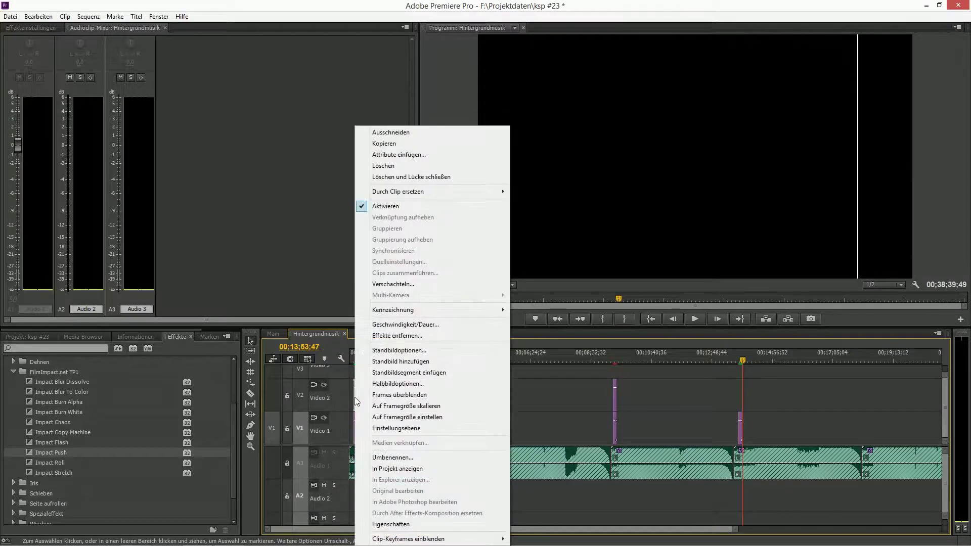
{"action": "left_click", "coordinate": [411, 145]}
Step: Play the start of the fourth music track and move the pasted Musik#7.png clip to begin at 00;13;39;00
{"action": "left_click_drag", "start_coordinate": [736, 529], "coordinate": [594, 529]}
{"action": "left_click", "coordinate": [578, 360]}
{"action": "key", "text": "space"}
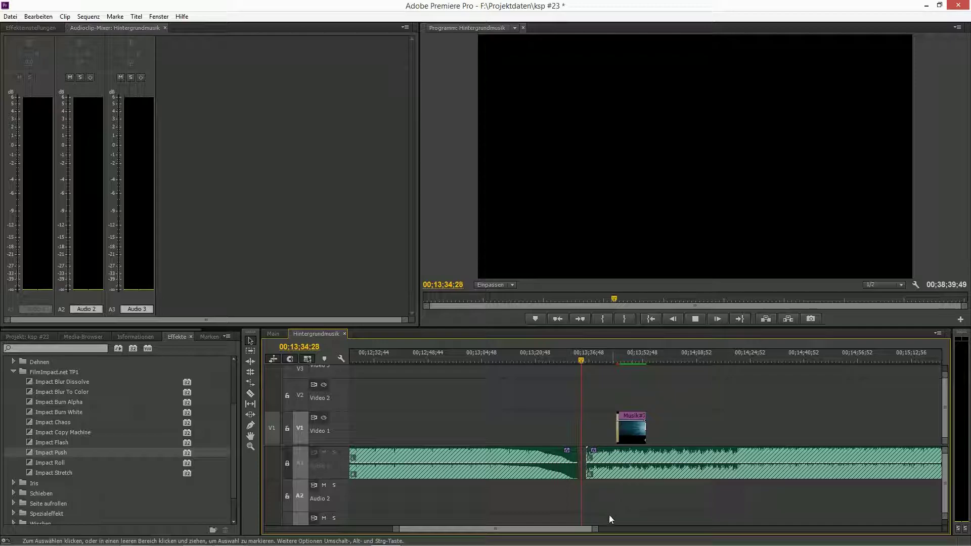
{"action": "left_click_drag", "start_coordinate": [595, 529], "coordinate": [554, 529]}
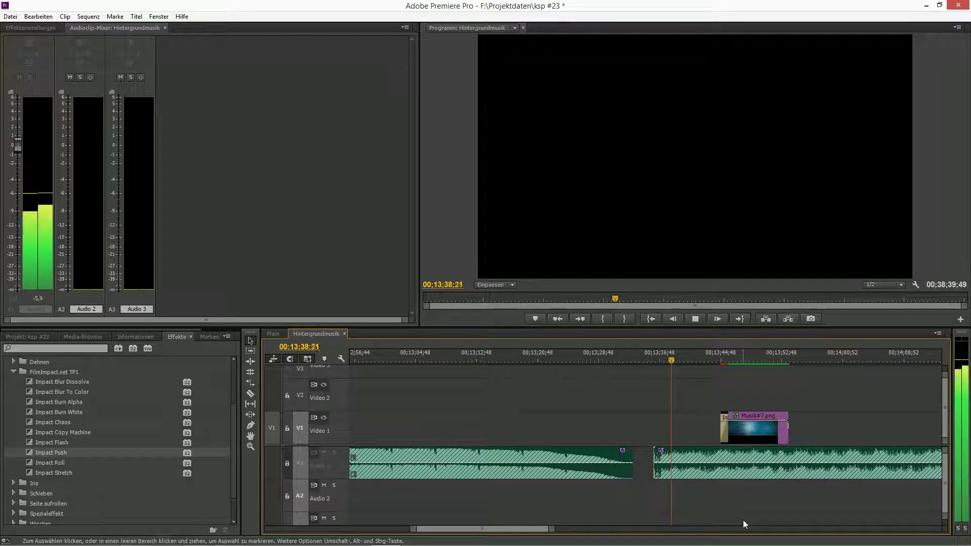
{"action": "key", "text": "space"}
{"action": "key", "text": "space"}
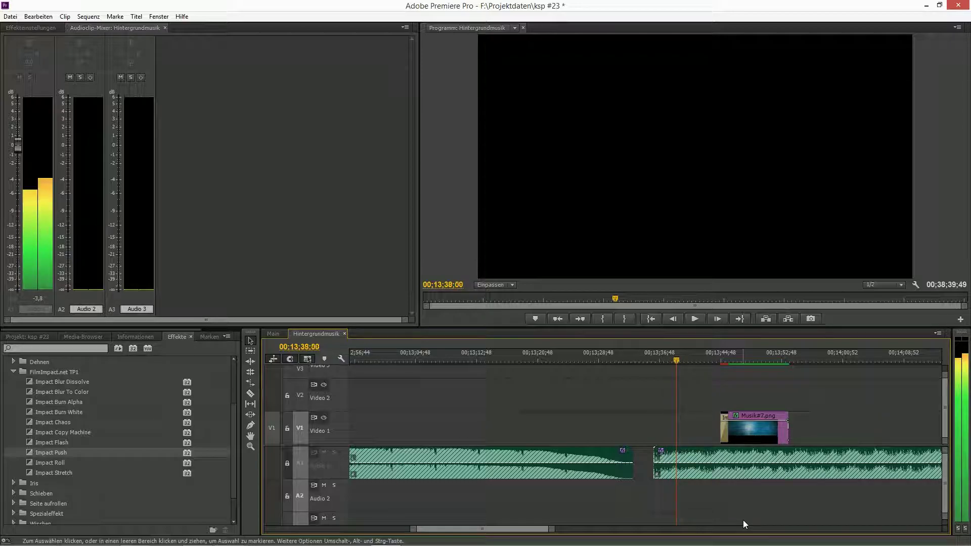
{"action": "left_click_drag", "start_coordinate": [753, 429], "coordinate": [712, 429]}
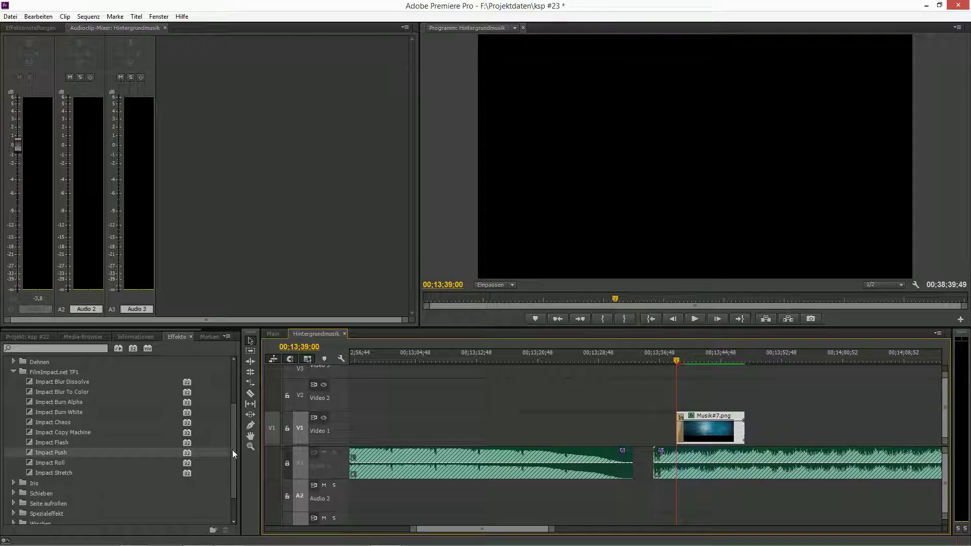
Step: Look up the fourth song's name in the Winamp playlist and create a title named distortion based on the alteration title
{"action": "left_click", "coordinate": [17, 337]}
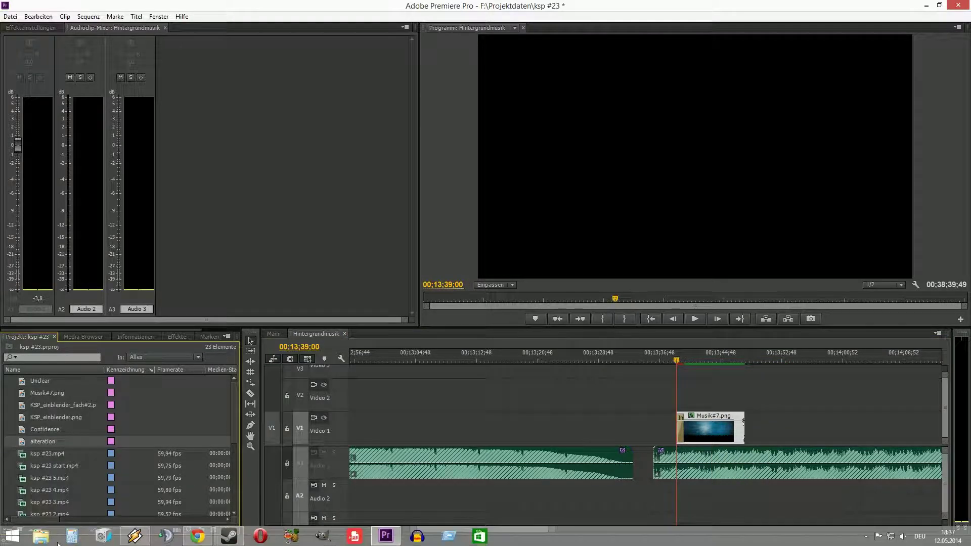
{"action": "left_click", "coordinate": [134, 536]}
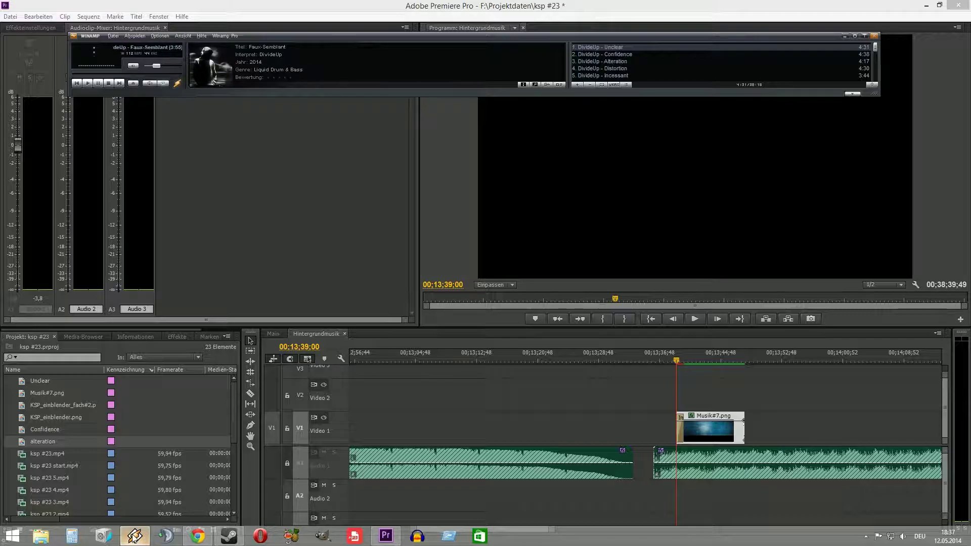
{"action": "left_click", "coordinate": [134, 536]}
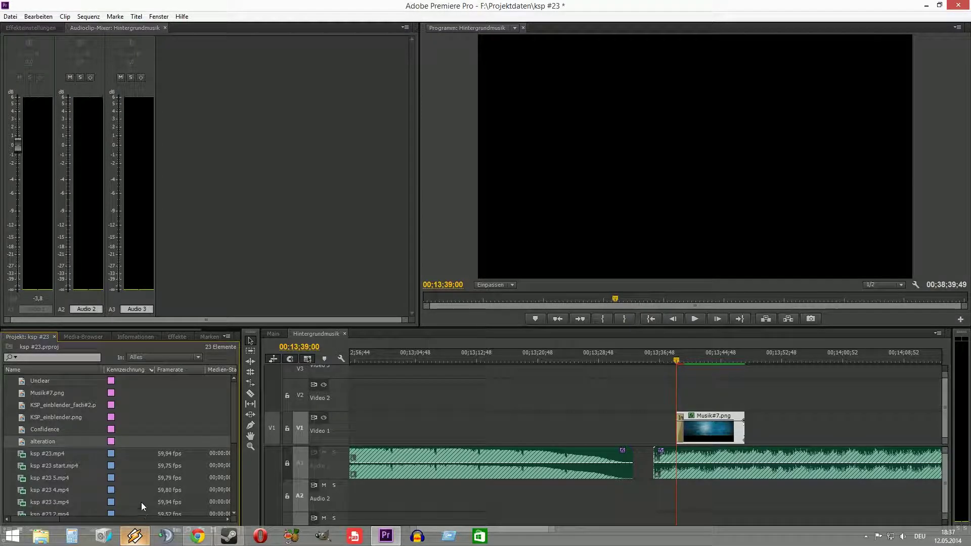
{"action": "double_click", "coordinate": [21, 441]}
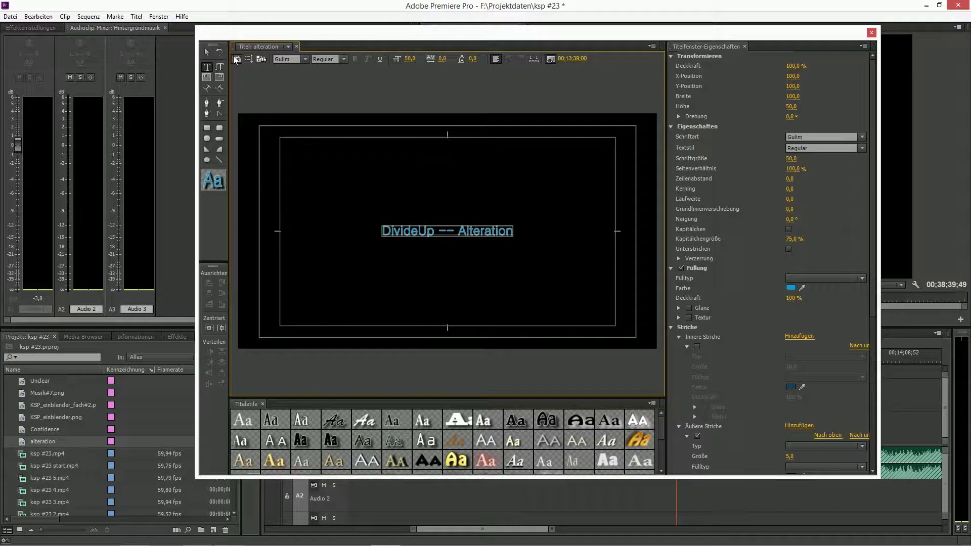
{"action": "left_click", "coordinate": [234, 58]}
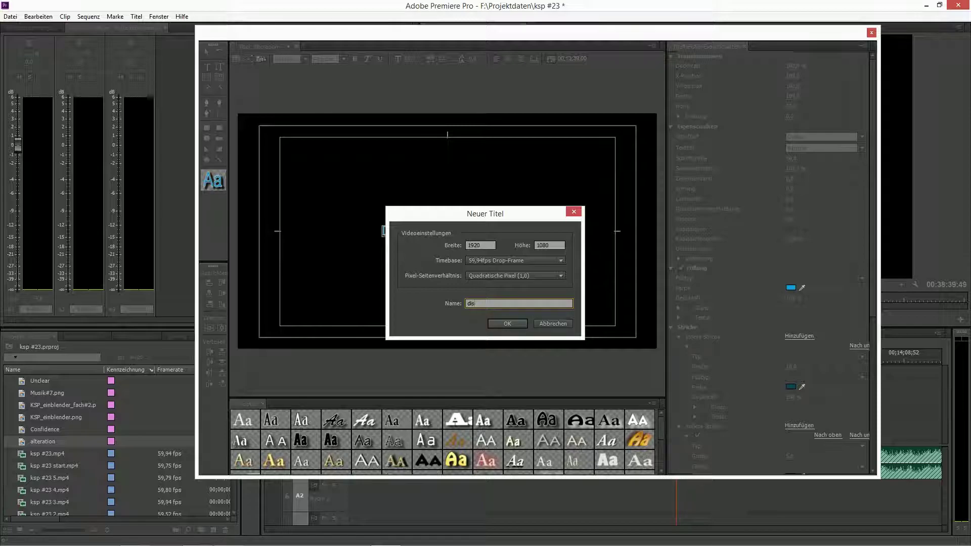
{"action": "type", "text": "distortion"}
{"action": "key", "text": "Return"}
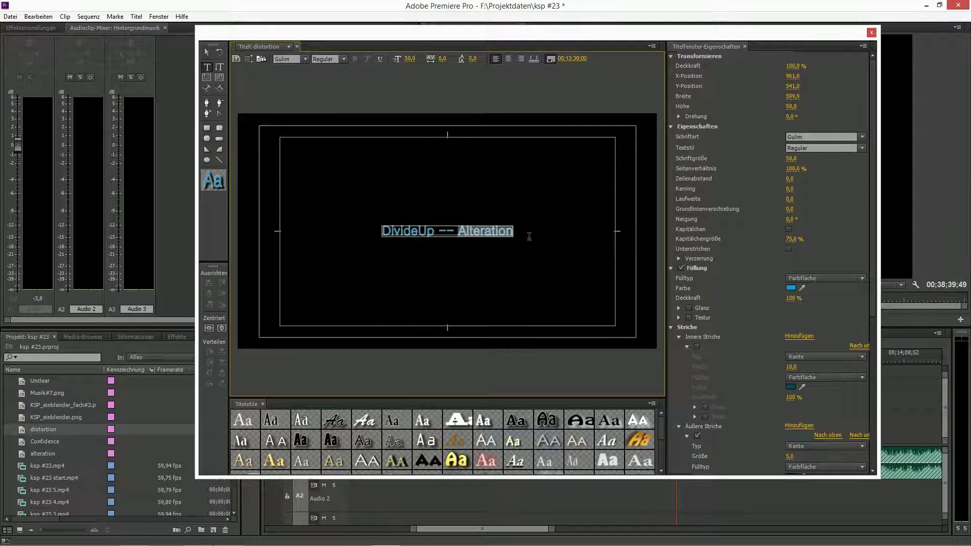
Step: Change the new title's text to DivideUp -- Distortion, center it horizontally and close the title editor
{"action": "type", "text": "Disto"}
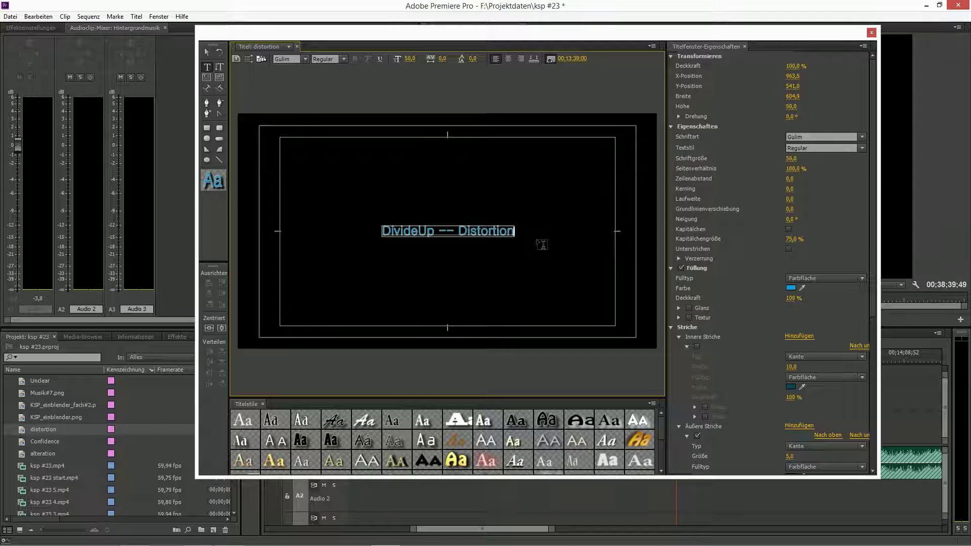
{"action": "left_click", "coordinate": [221, 328]}
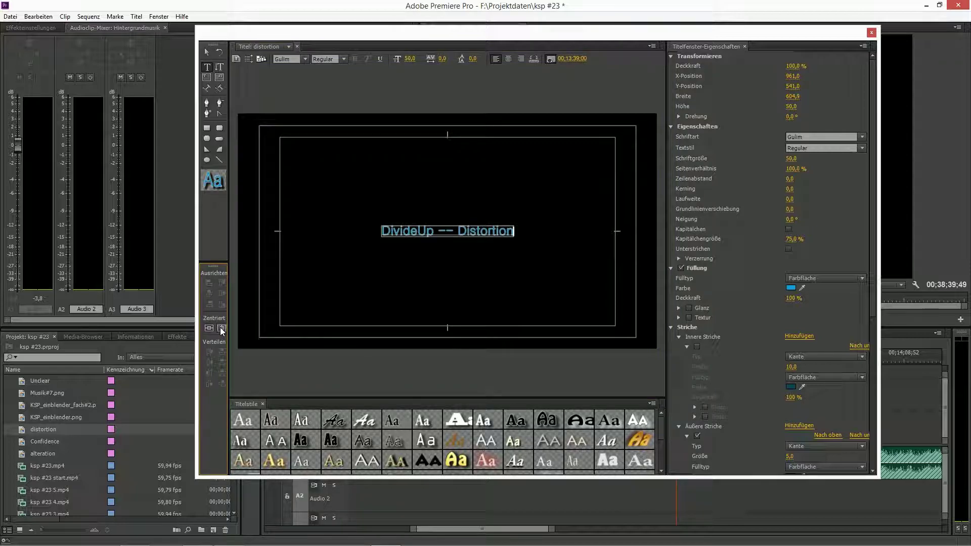
{"action": "key", "text": "ctrl+w"}
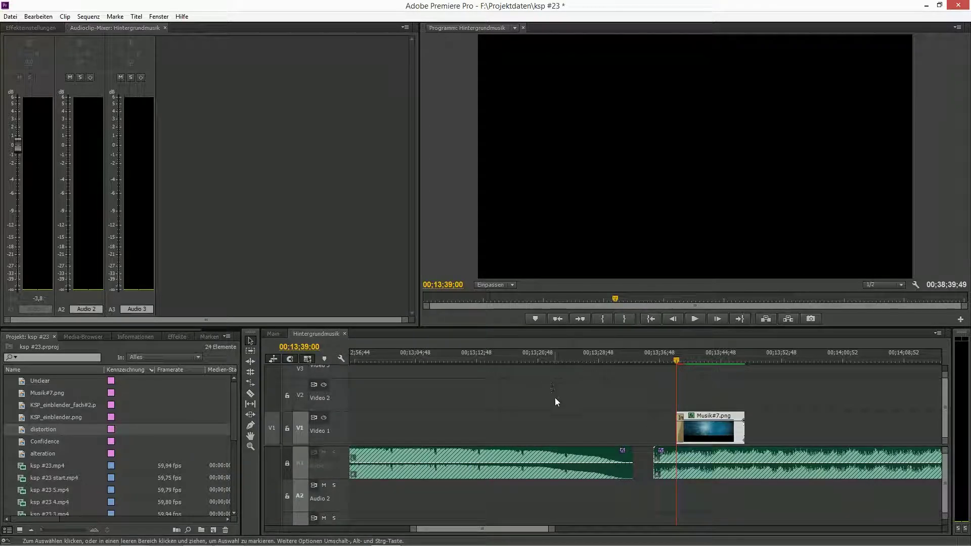
Step: Place the distortion title on Video 2 directly above the Musik#7.png clip at 00;13;39;00
{"action": "left_click", "coordinate": [53, 430]}
{"action": "left_click_drag", "start_coordinate": [54, 430], "coordinate": [99, 433]}
{"action": "left_click_drag", "start_coordinate": [170, 435], "coordinate": [744, 397]}
Step: Apply the Impact Push transition to the start of the distortion title and lengthen it towards the Musik#7.png transition's end
{"action": "left_click_drag", "start_coordinate": [554, 521], "coordinate": [514, 537]}
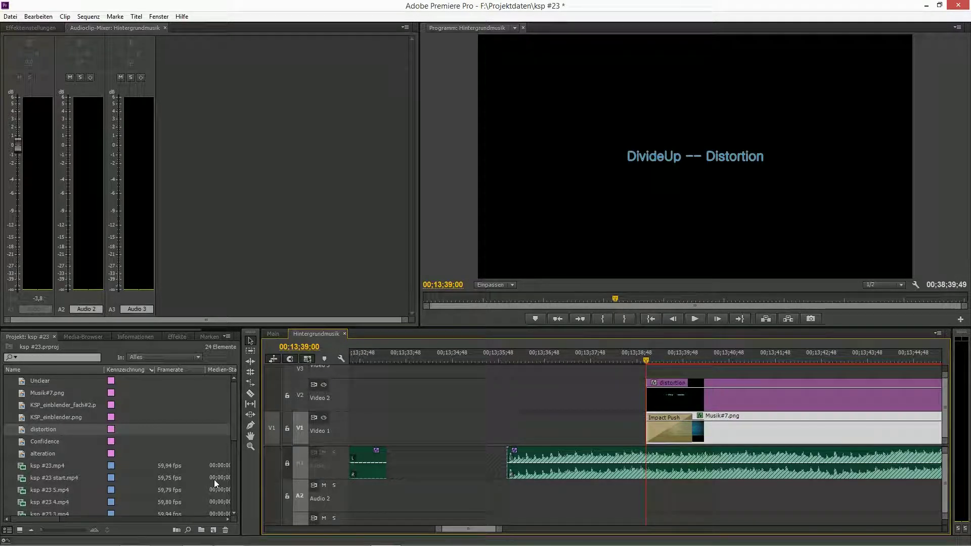
{"action": "left_click", "coordinate": [175, 336]}
{"action": "left_click_drag", "start_coordinate": [52, 454], "coordinate": [654, 404]}
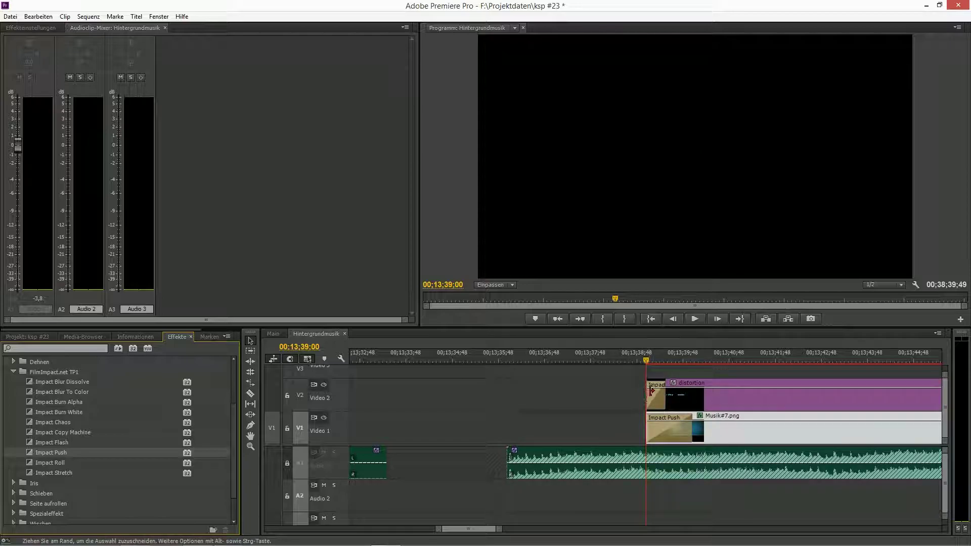
{"action": "key", "text": "equal"}
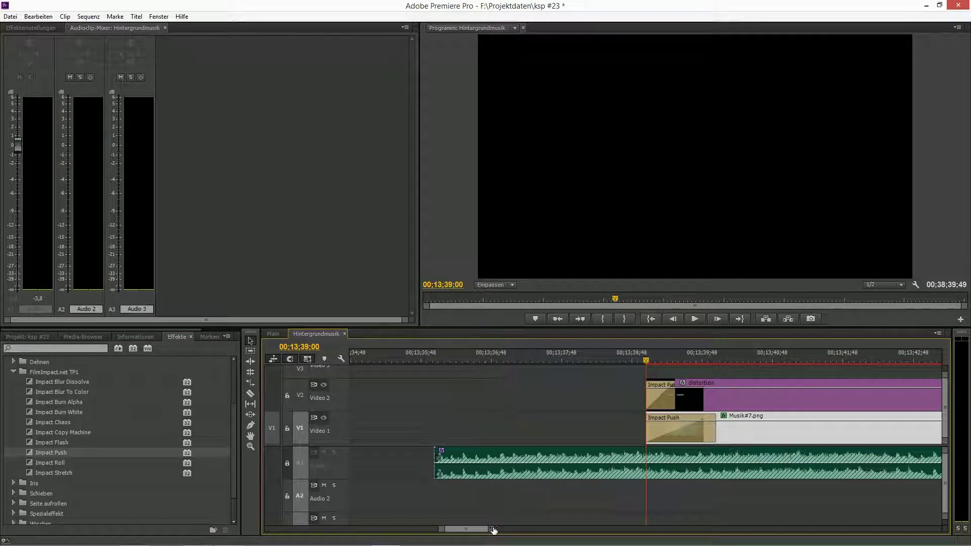
{"action": "left_click_drag", "start_coordinate": [674, 396], "coordinate": [713, 399]}
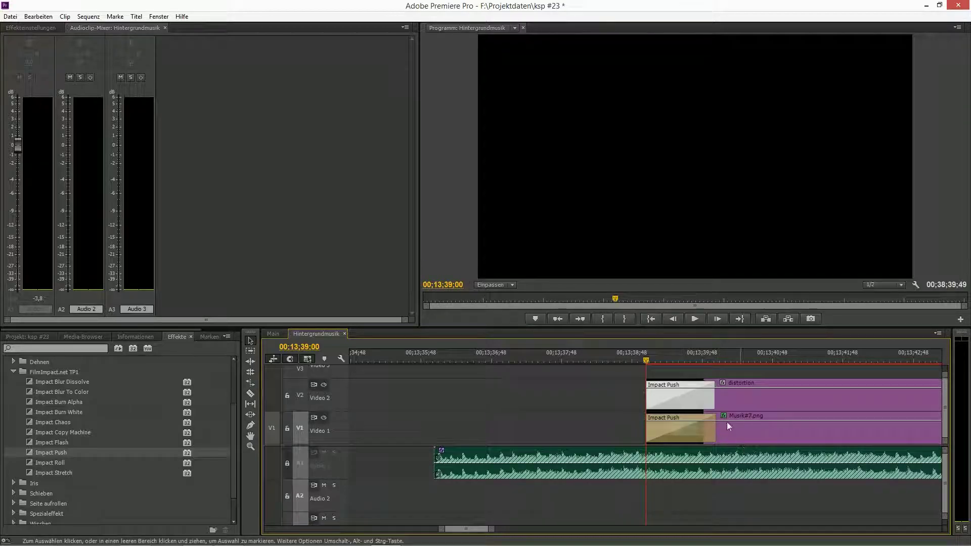
Step: Fine-tune the end of the title's Impact Push transition to 00;13;40;00 and play back the overlay's entrance
{"action": "left_click_drag", "start_coordinate": [648, 360], "coordinate": [713, 365]}
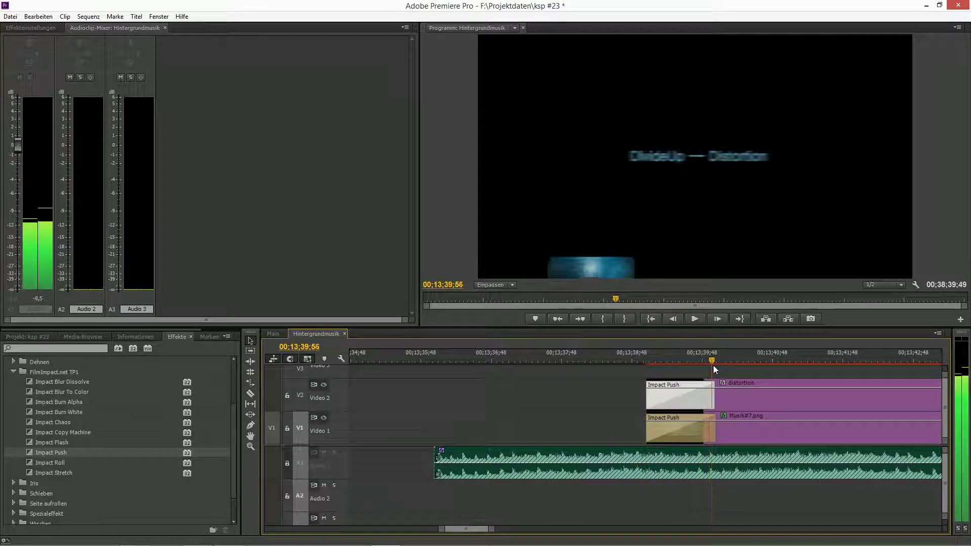
{"action": "left_click_drag", "start_coordinate": [491, 529], "coordinate": [484, 531]}
{"action": "key", "text": "Right"}
{"action": "key", "text": "Right"}
{"action": "key", "text": "Right"}
{"action": "key", "text": "Right"}
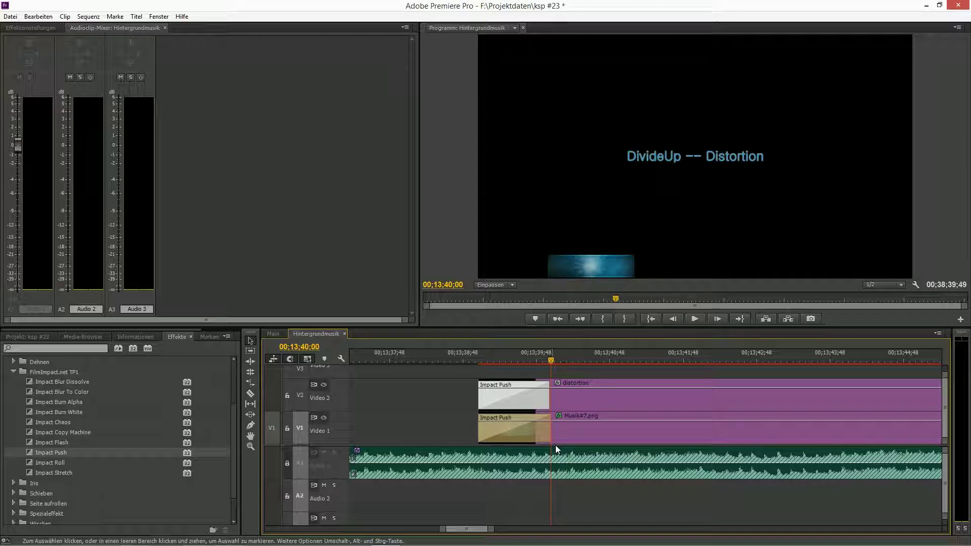
{"action": "left_click_drag", "start_coordinate": [545, 400], "coordinate": [550, 401]}
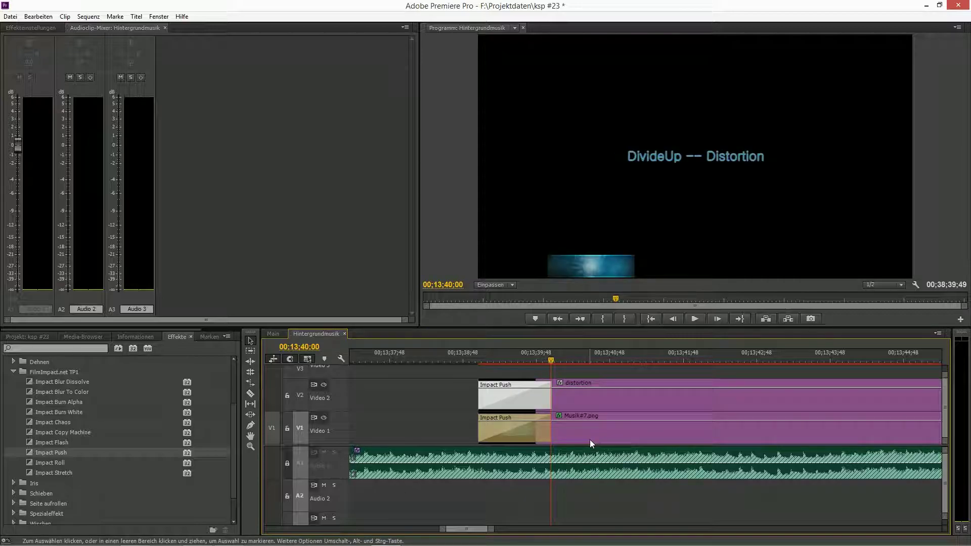
{"action": "key", "text": "space"}
{"action": "left_click", "coordinate": [485, 360]}
{"action": "key", "text": "space"}
{"action": "key", "text": "space"}
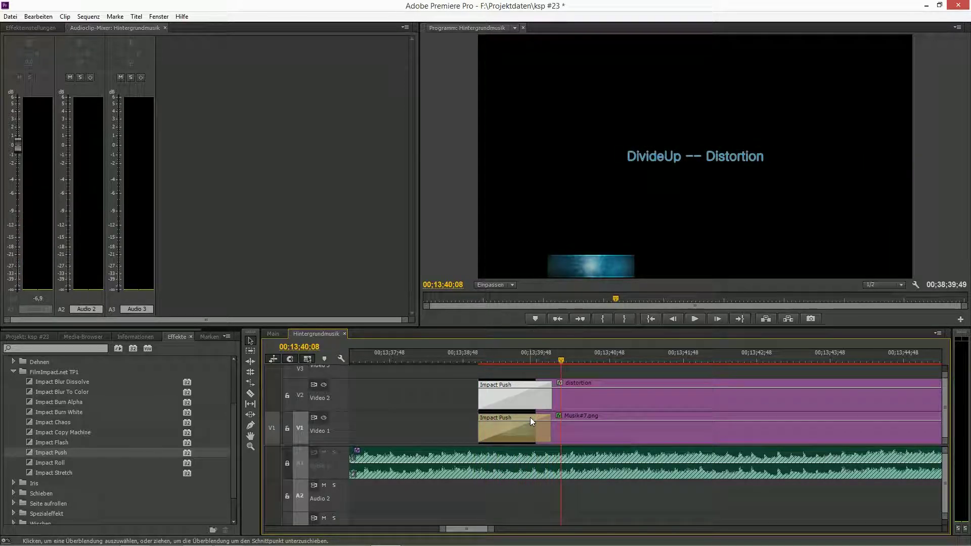
Step: Paste all copied video attributes, including Bewegung, Deckkraft, Blendenflecke, Zuschneiden and Schneller Weichzeichner, onto the distortion title clip
{"action": "left_click", "coordinate": [583, 392]}
{"action": "right_click", "coordinate": [584, 392]}
{"action": "left_click", "coordinate": [435, 398]}
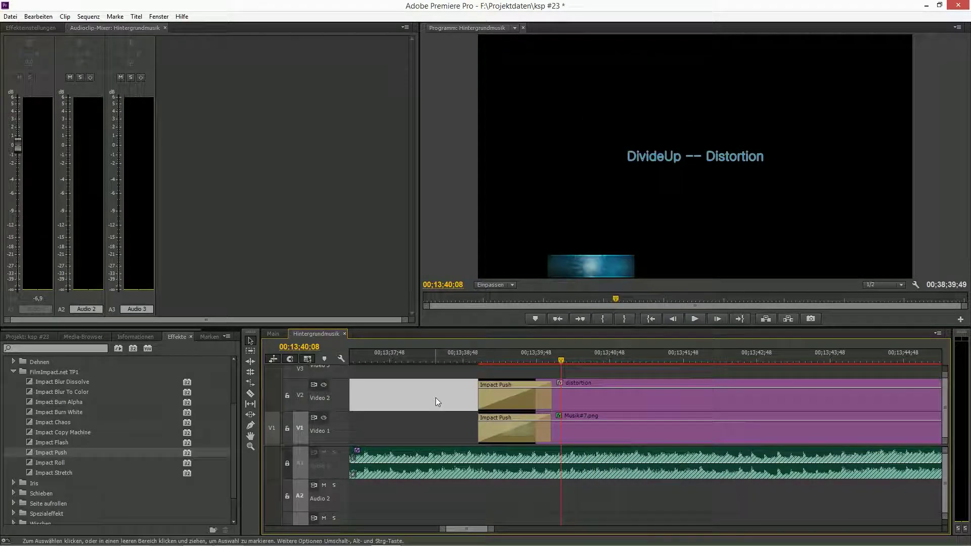
{"action": "right_click", "coordinate": [566, 396]}
{"action": "left_click", "coordinate": [606, 160]}
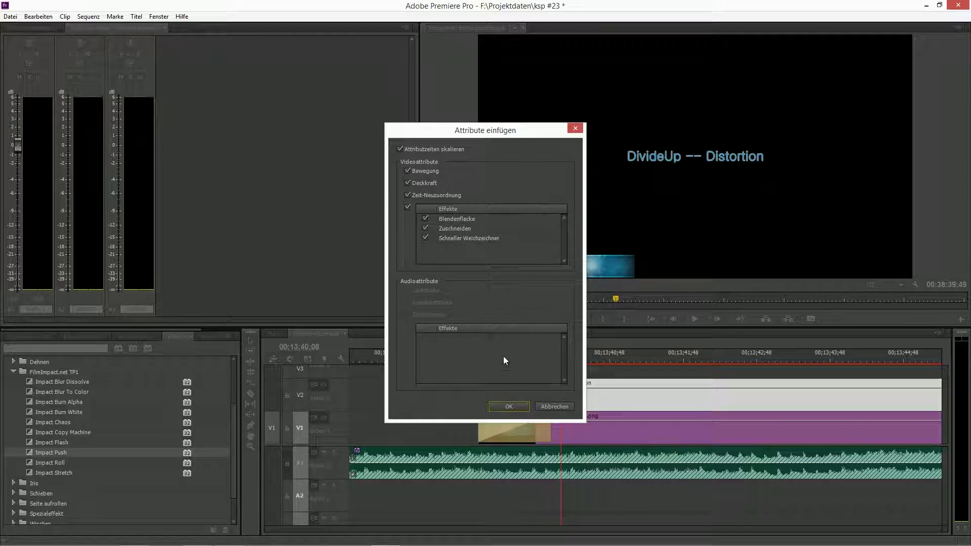
{"action": "left_click", "coordinate": [505, 405]}
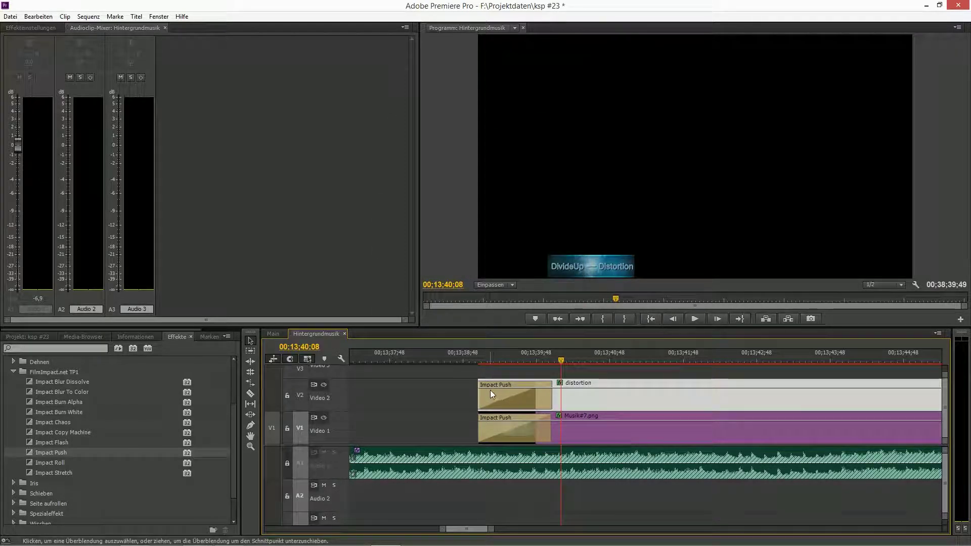
Step: Set the distortion title's horizontal Position to 500, checking its placement in the enlarged program view and during playback
{"action": "key", "text": "grave"}
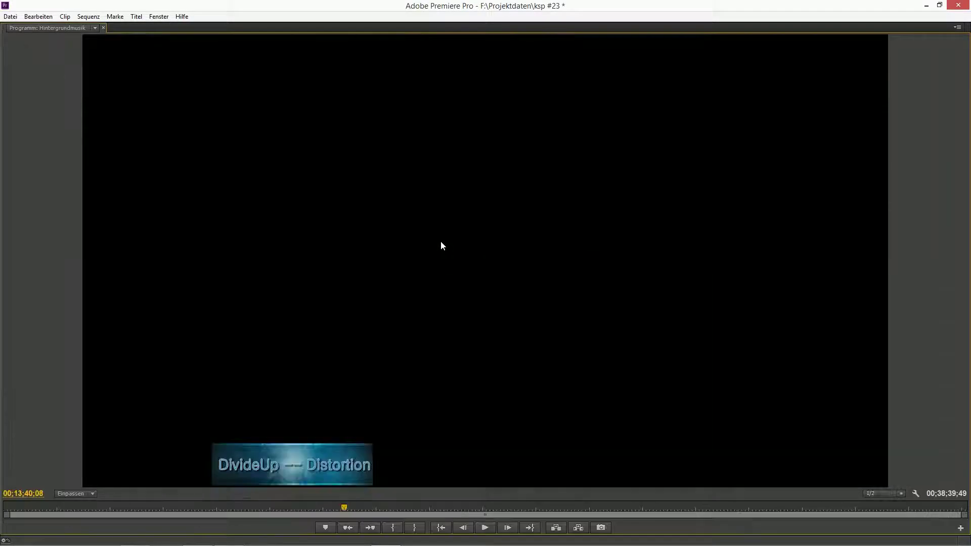
{"action": "key", "text": "grave"}
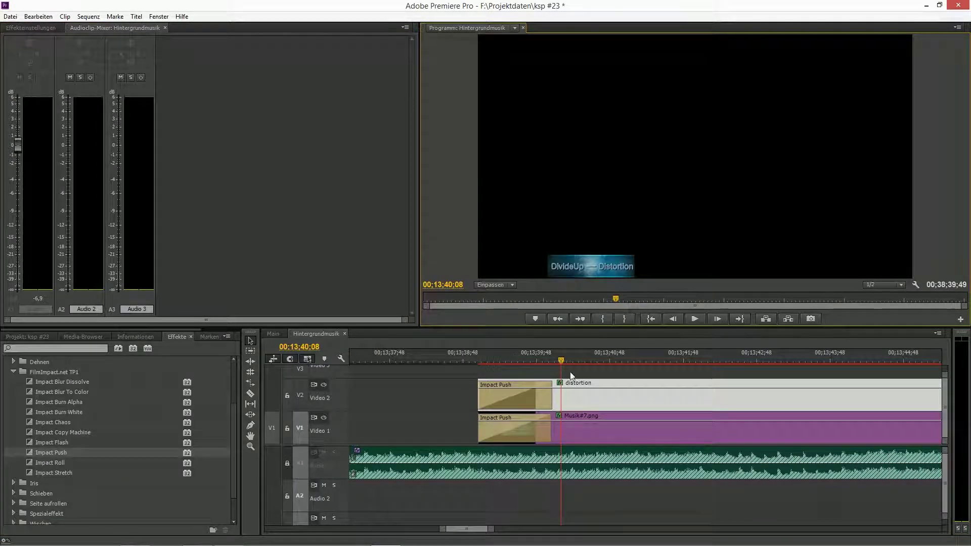
{"action": "left_click", "coordinate": [586, 394]}
{"action": "left_click", "coordinate": [28, 28]}
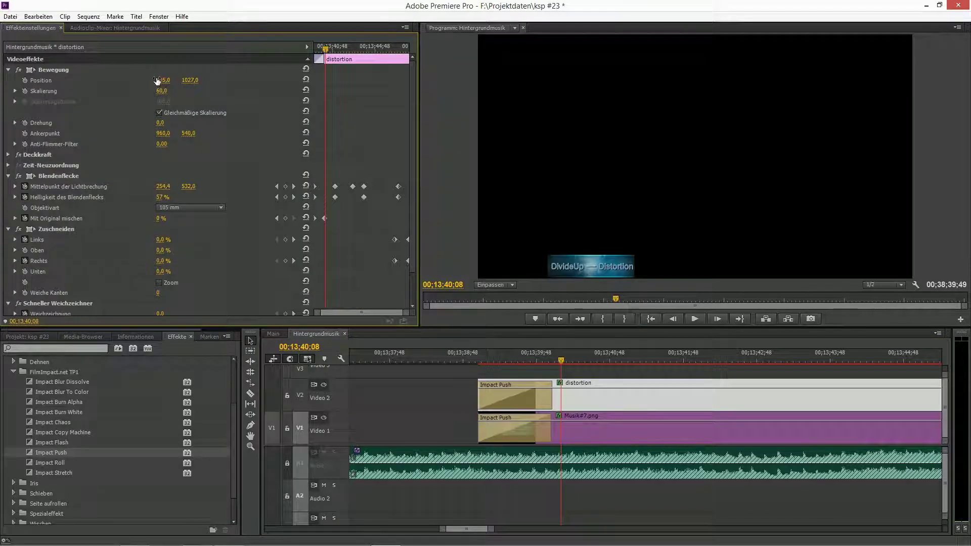
{"action": "type", "text": "500"}
{"action": "key", "text": "Return"}
{"action": "left_click", "coordinate": [442, 187]}
{"action": "key", "text": "grave"}
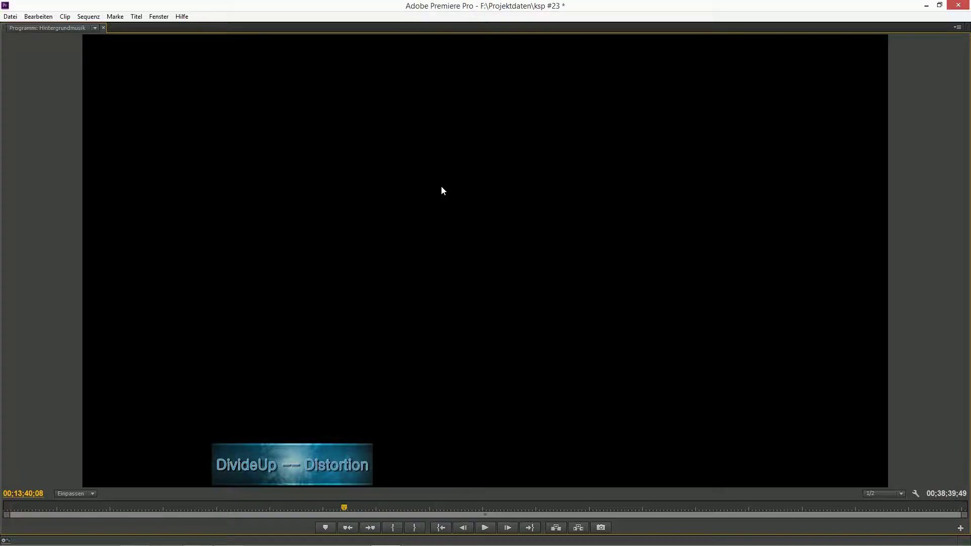
{"action": "key", "text": "grave"}
{"action": "left_click_drag", "start_coordinate": [492, 527], "coordinate": [506, 480]}
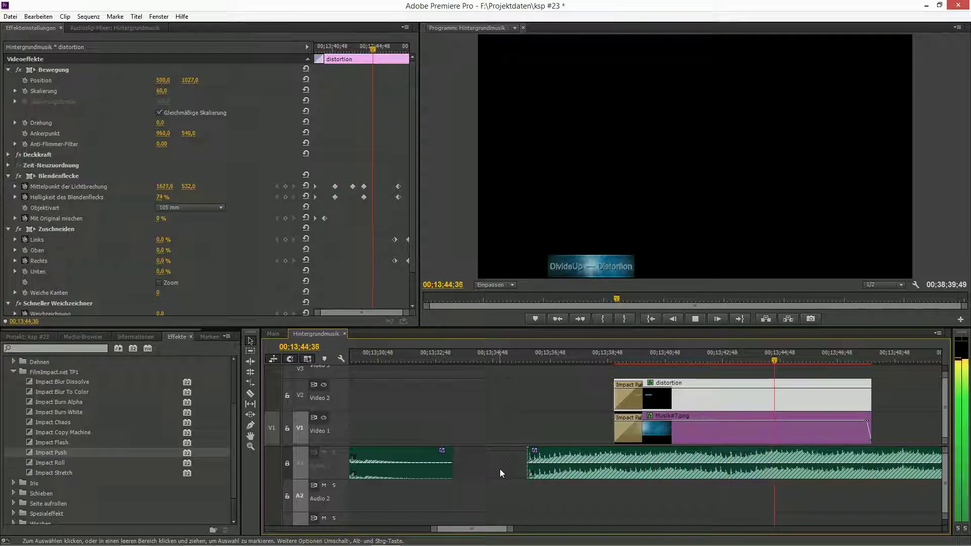
Step: Play back the Main sequence from about 00;13;35 to check the distortion overlay over the footage
{"action": "key", "text": "space"}
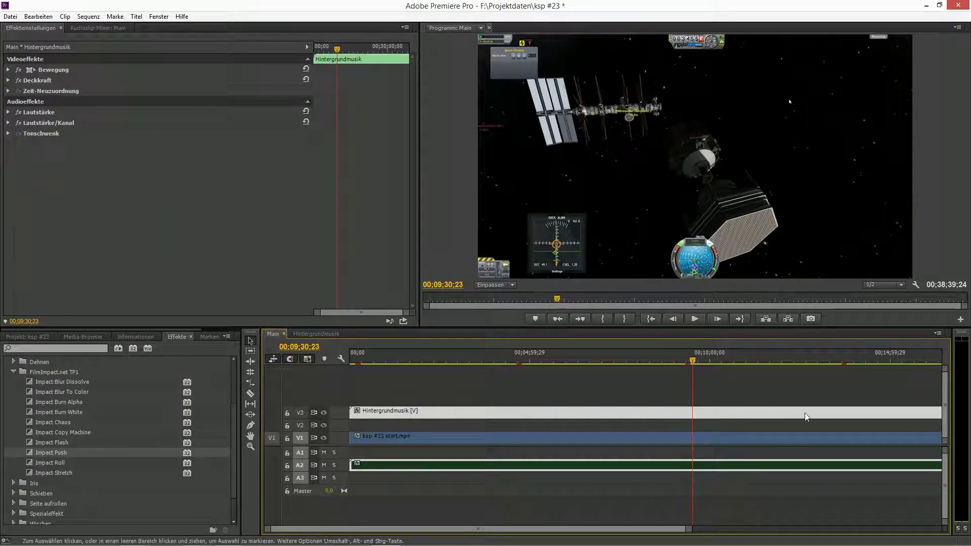
{"action": "left_click", "coordinate": [842, 361]}
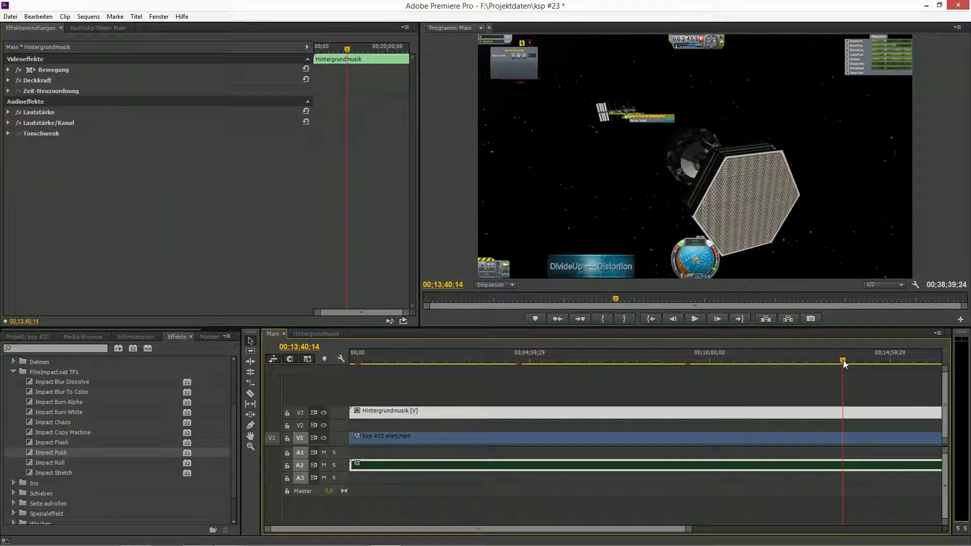
{"action": "left_click", "coordinate": [839, 360]}
{"action": "key", "text": "space"}
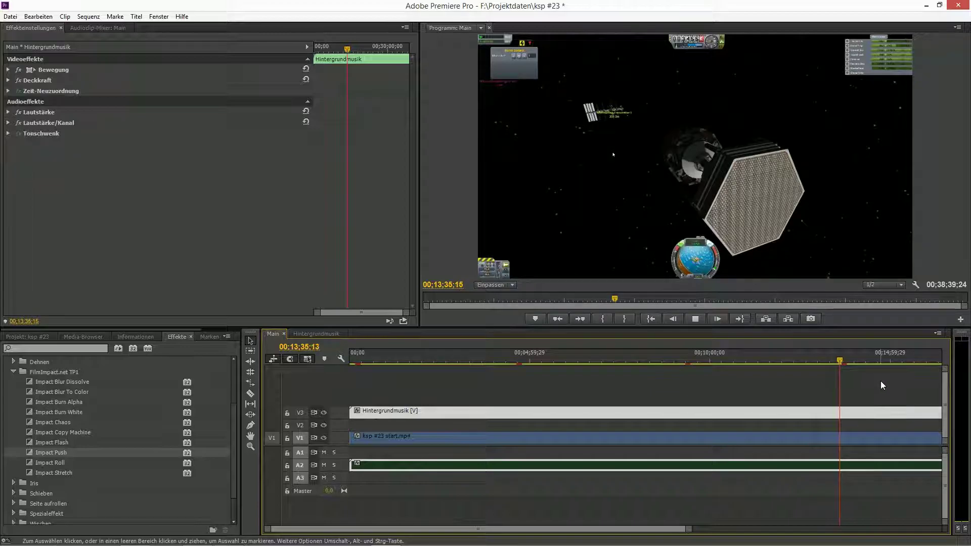
Step: Set the direction of the distortion title's Impact Push transition to Up and play back the overlay in Main
{"action": "left_click", "coordinate": [316, 333]}
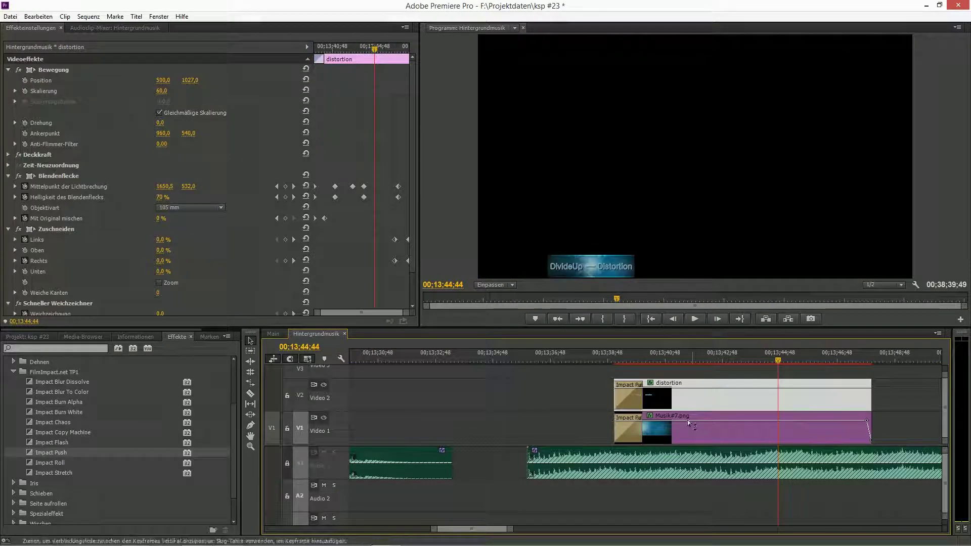
{"action": "left_click", "coordinate": [635, 403]}
{"action": "left_click", "coordinate": [199, 91]}
{"action": "left_click", "coordinate": [196, 103]}
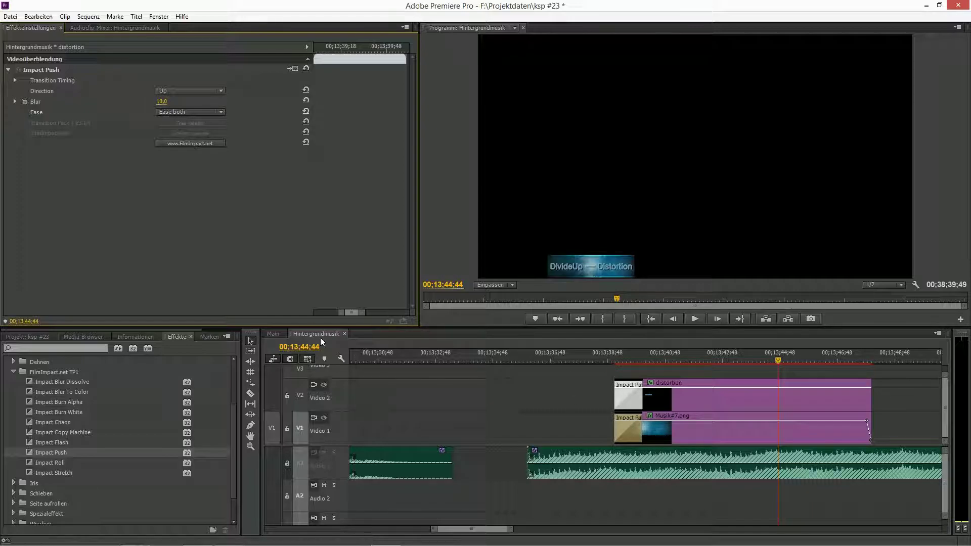
{"action": "left_click", "coordinate": [273, 333]}
{"action": "key", "text": "space"}
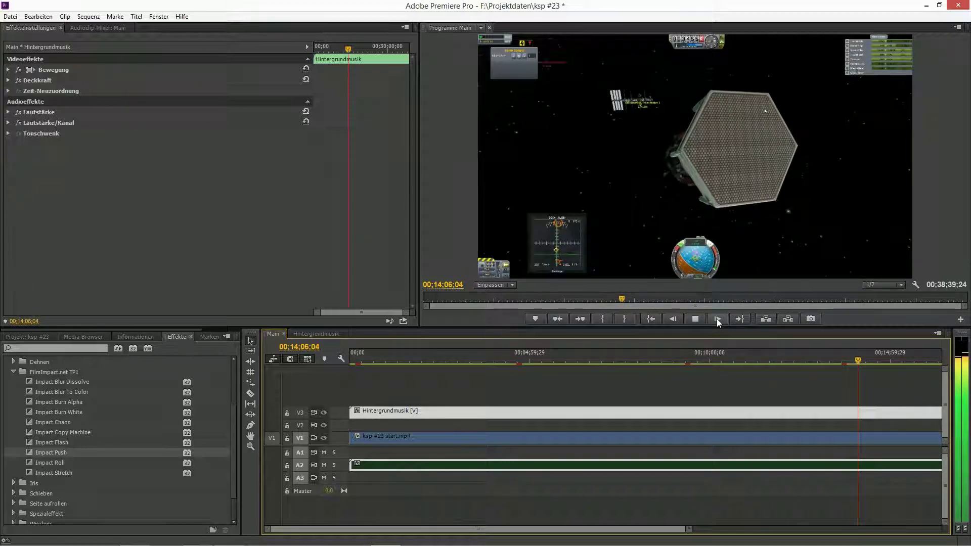
{"action": "key", "text": "ctrl+s"}
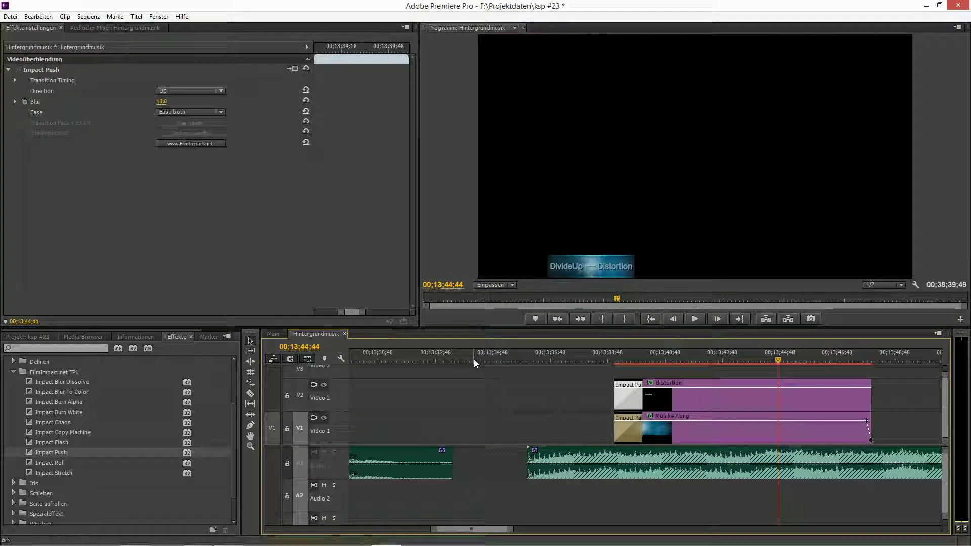
Step: Copy the Musik#7.png clip beneath the distortion title in Hintergrundmusik and save the project
{"action": "left_click", "coordinate": [701, 430]}
{"action": "right_click", "coordinate": [705, 431]}
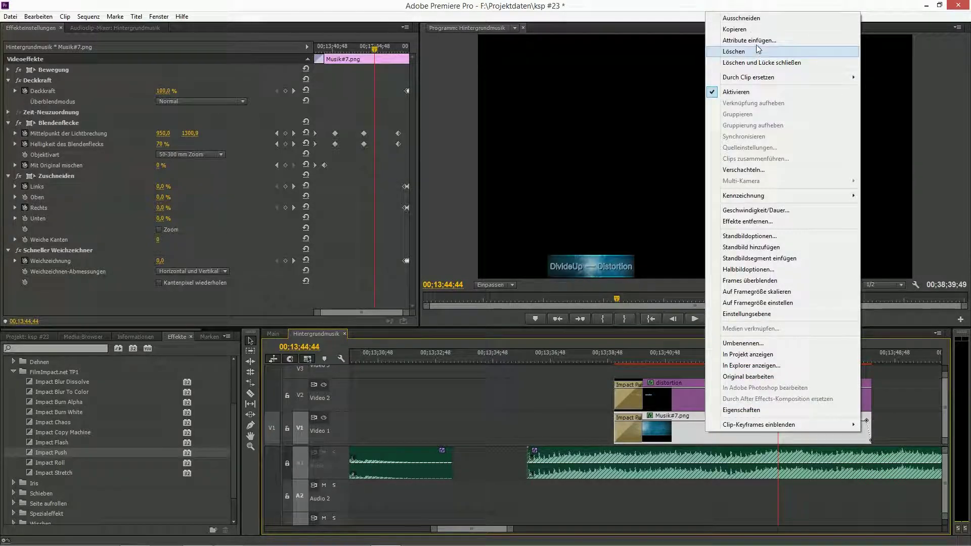
{"action": "left_click", "coordinate": [734, 31]}
{"action": "left_click_drag", "start_coordinate": [510, 531], "coordinate": [537, 534]}
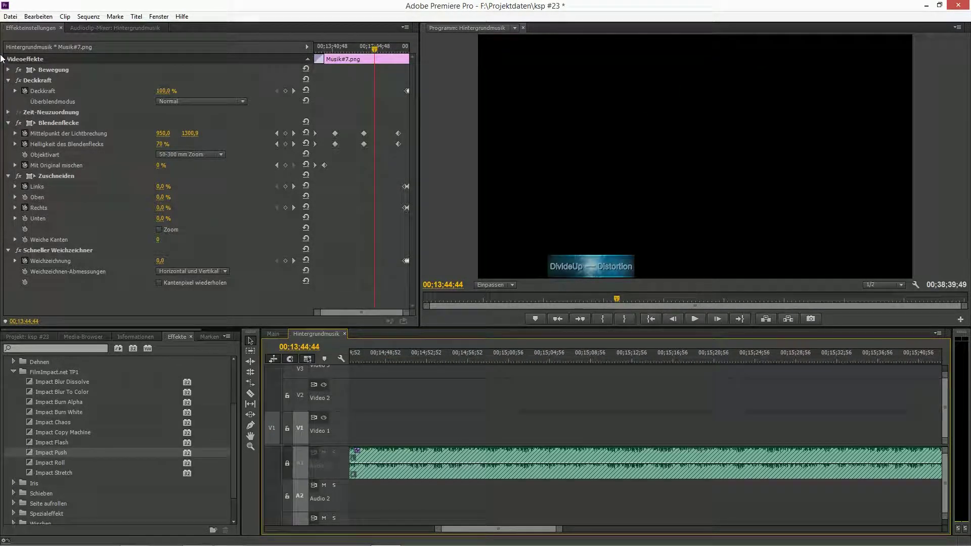
{"action": "key", "text": "ctrl+s"}
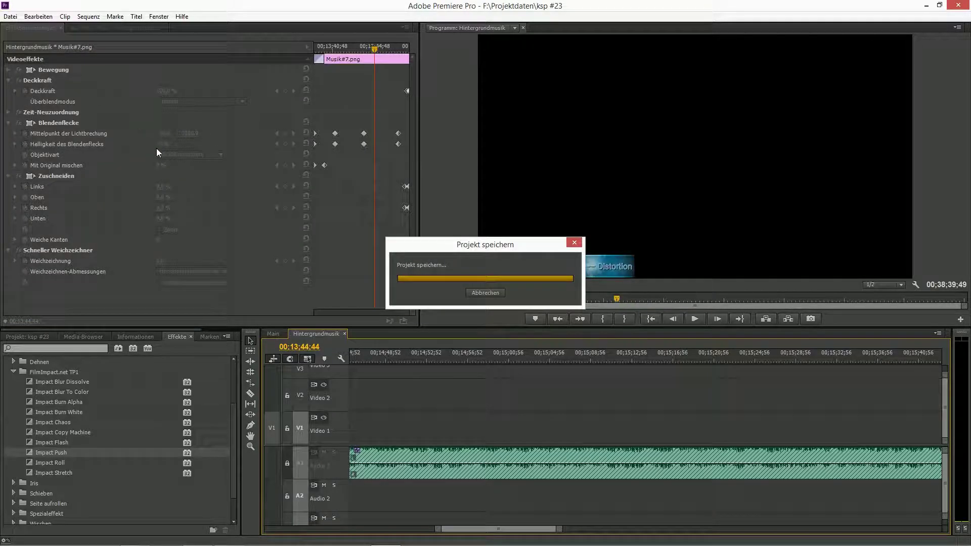
Step: Paste the Musik#7.png clip onto Video 1 at 00;18;13;38, near the start of the fifth music track
{"action": "left_click_drag", "start_coordinate": [480, 528], "coordinate": [549, 526]}
{"action": "key", "text": "minus"}
{"action": "key", "text": "minus"}
{"action": "key", "text": "minus"}
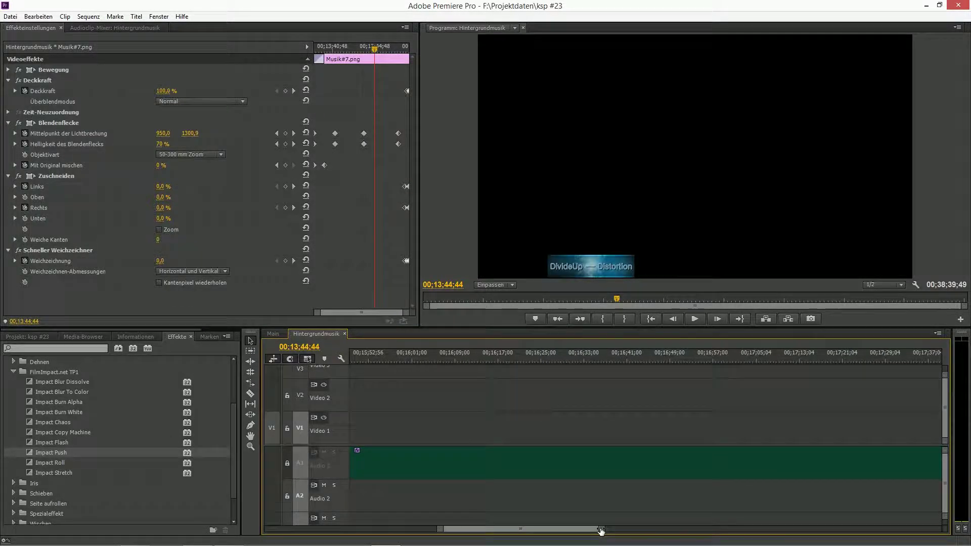
{"action": "left_click_drag", "start_coordinate": [614, 529], "coordinate": [677, 528]}
{"action": "left_click", "coordinate": [450, 421]}
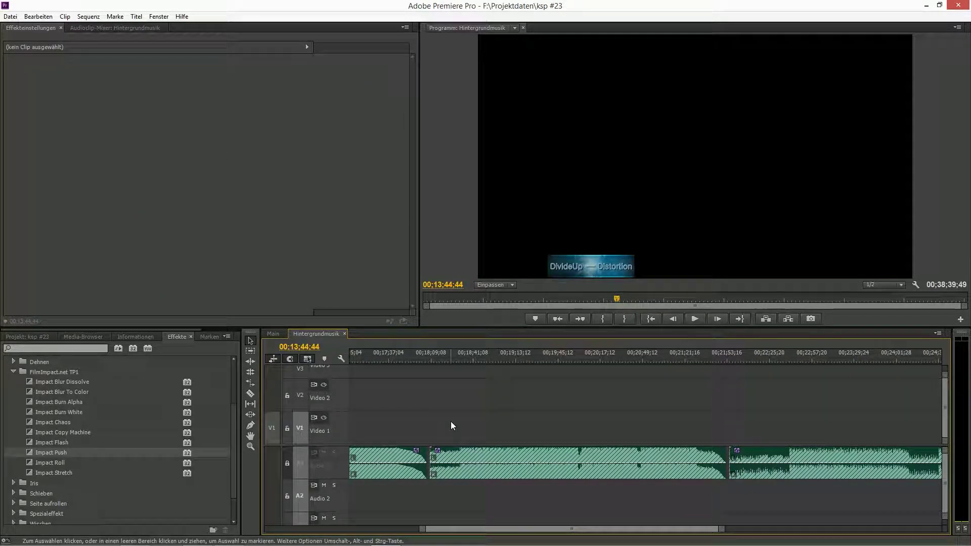
{"action": "left_click", "coordinate": [433, 359]}
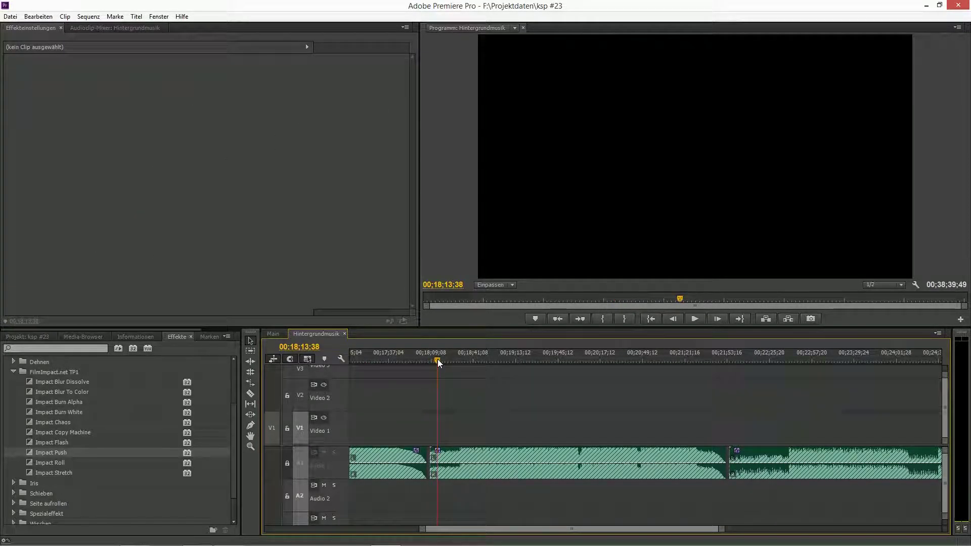
{"action": "key", "text": "ctrl+v"}
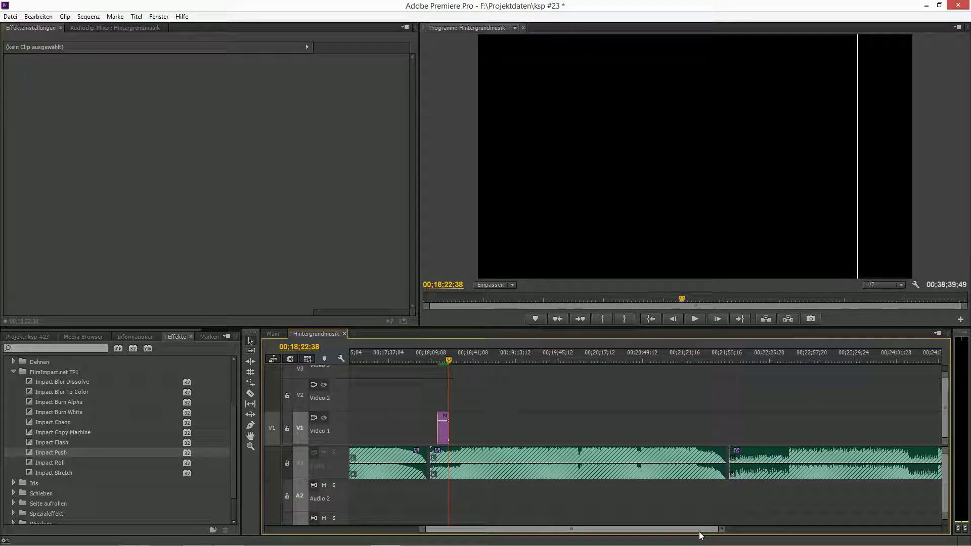
Step: Play the start of the fifth music track and move the pasted Musik#7.png clip to begin at 00;18;11;00
{"action": "left_click_drag", "start_coordinate": [718, 528], "coordinate": [591, 529]}
{"action": "left_click_drag", "start_coordinate": [643, 360], "coordinate": [474, 374]}
{"action": "key", "text": "space"}
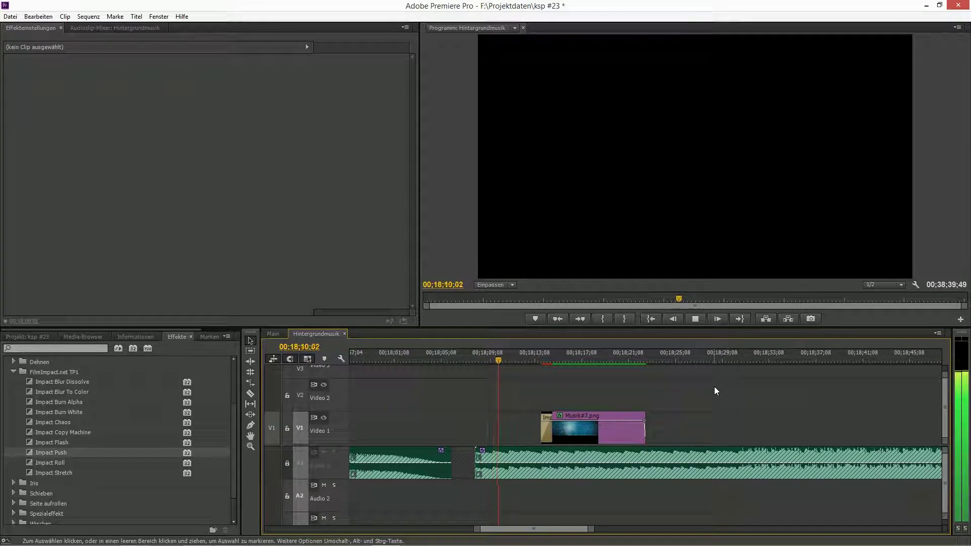
{"action": "key", "text": "space"}
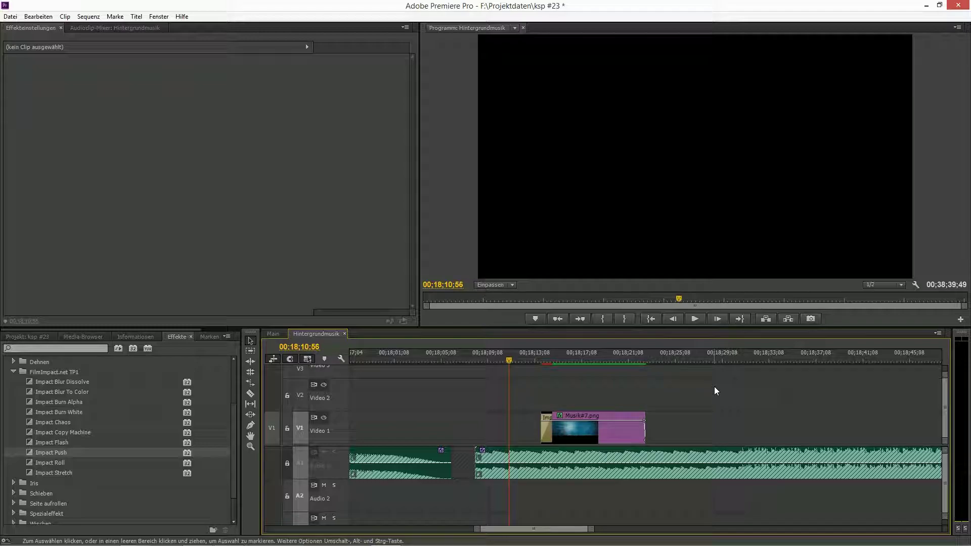
{"action": "left_click_drag", "start_coordinate": [627, 427], "coordinate": [598, 431]}
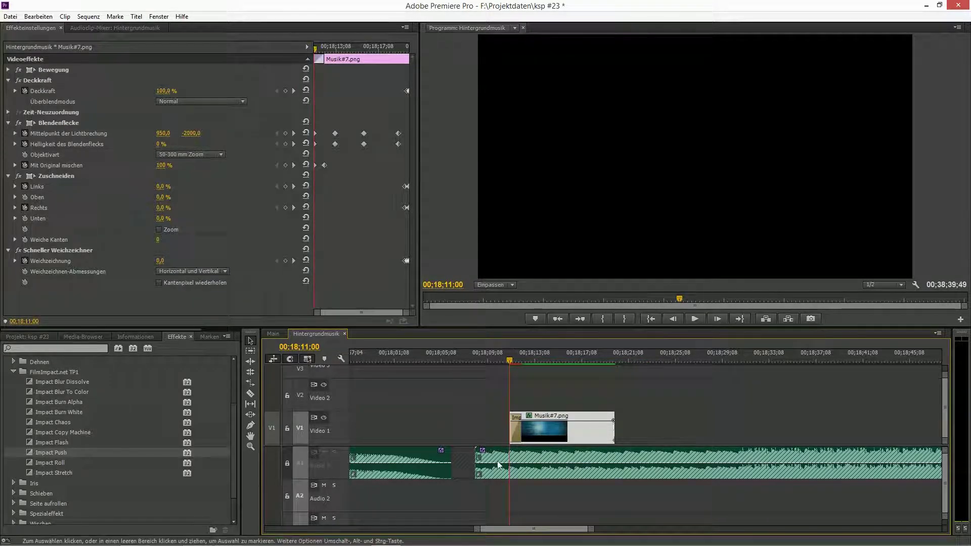
Step: Copy the Unclear title clip on Video 2 and return to the Musik#7.png clip at 00;18;11;00
{"action": "left_click_drag", "start_coordinate": [480, 529], "coordinate": [268, 530]}
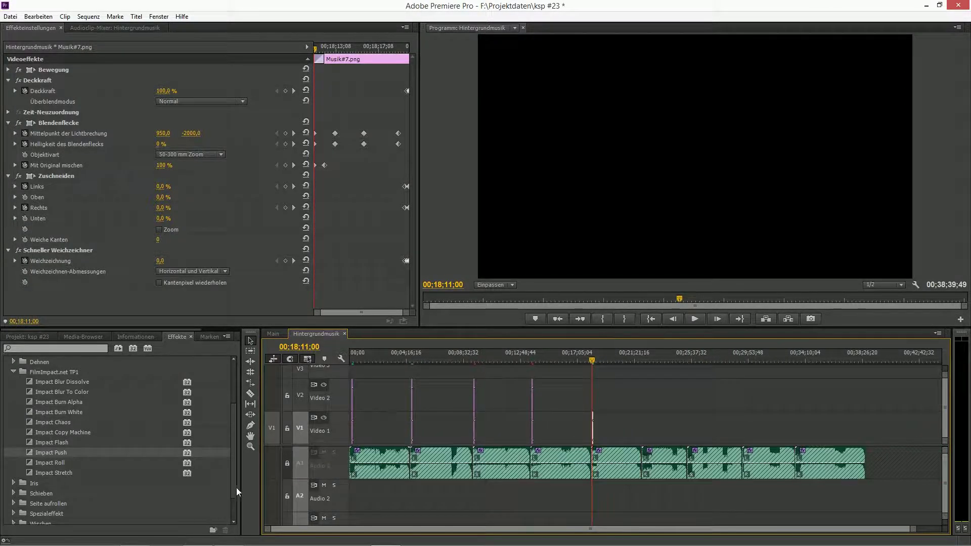
{"action": "right_click", "coordinate": [353, 396]}
{"action": "left_click", "coordinate": [399, 145]}
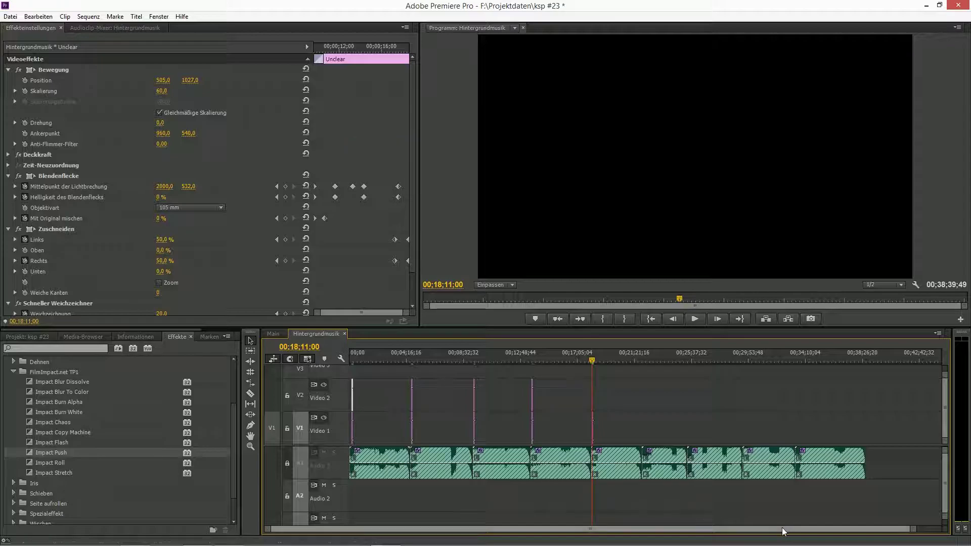
{"action": "key", "text": "equal"}
{"action": "key", "text": "equal"}
{"action": "key", "text": "equal"}
{"action": "key", "text": "equal"}
{"action": "key", "text": "equal"}
{"action": "key", "text": "equal"}
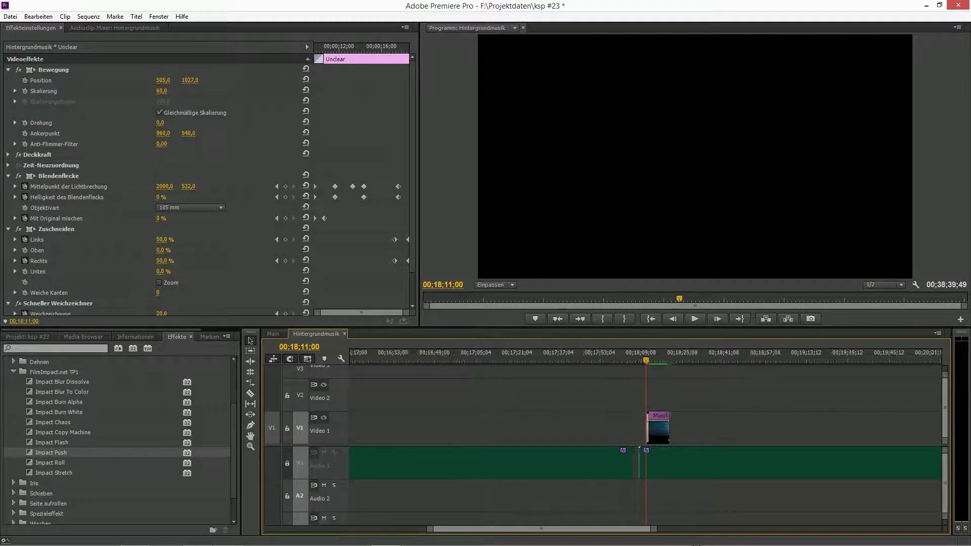
{"action": "key", "text": "equal"}
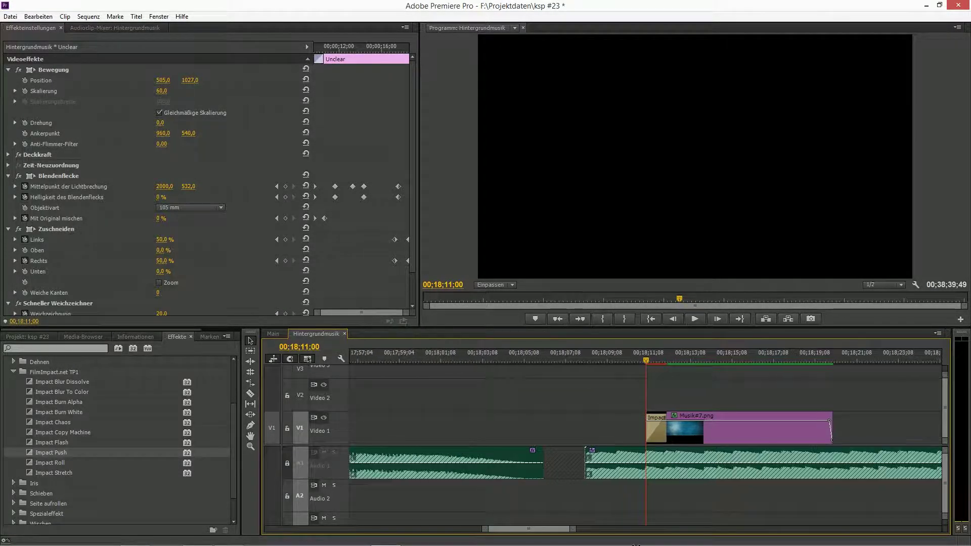
Step: Check the fifth song's name in Winamp and change the distortion title's text to DivideUp -- Incessant, centred horizontally
{"action": "left_click", "coordinate": [15, 337]}
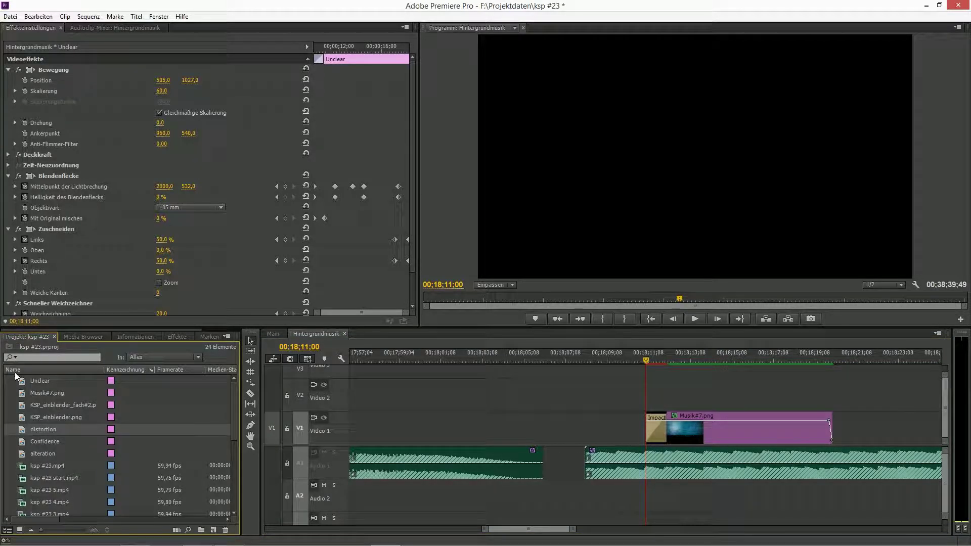
{"action": "left_click", "coordinate": [133, 536]}
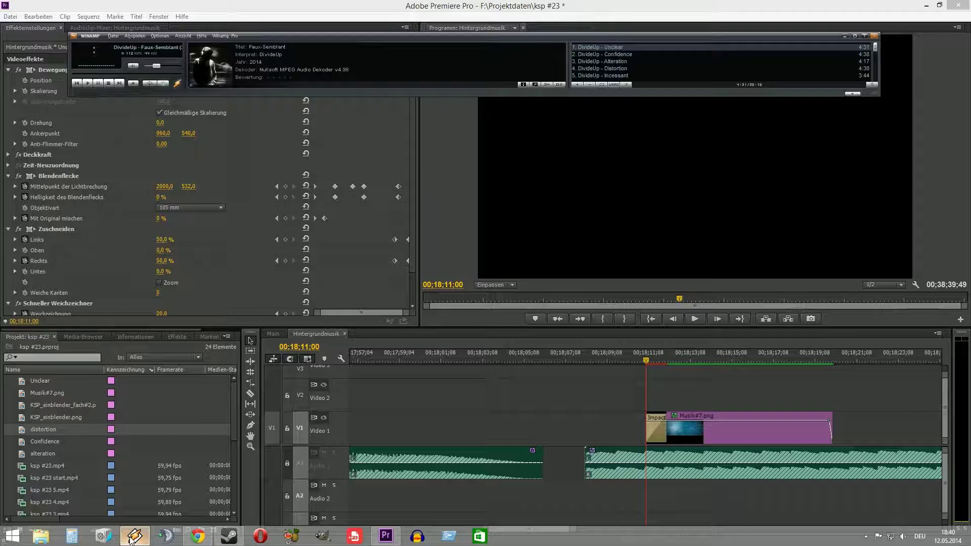
{"action": "left_click", "coordinate": [132, 537]}
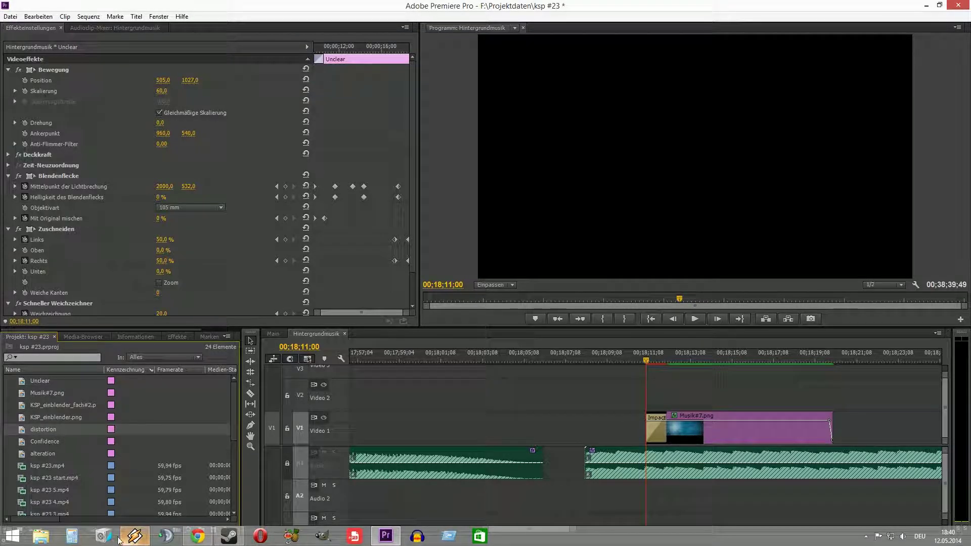
{"action": "double_click", "coordinate": [25, 430]}
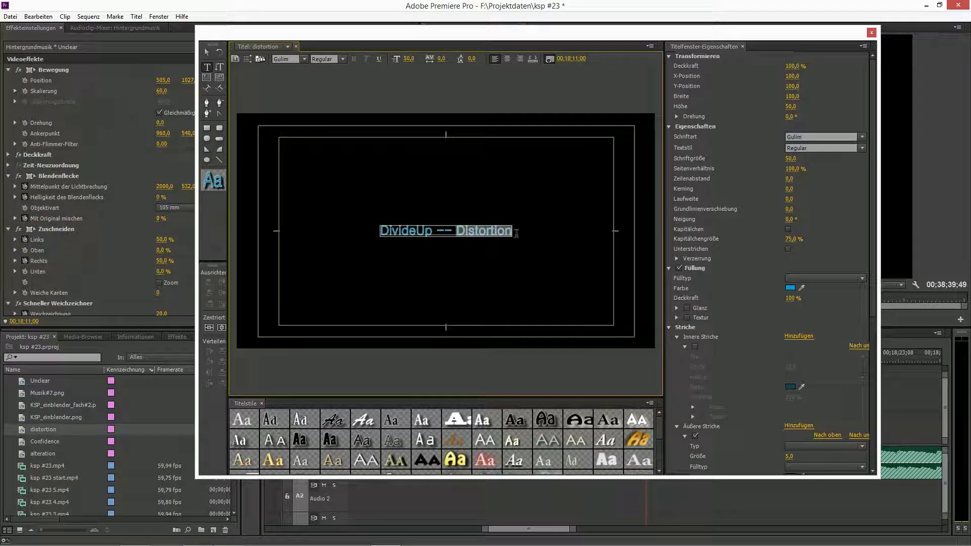
{"action": "double_click", "coordinate": [516, 233]}
{"action": "key", "text": "BackSpace"}
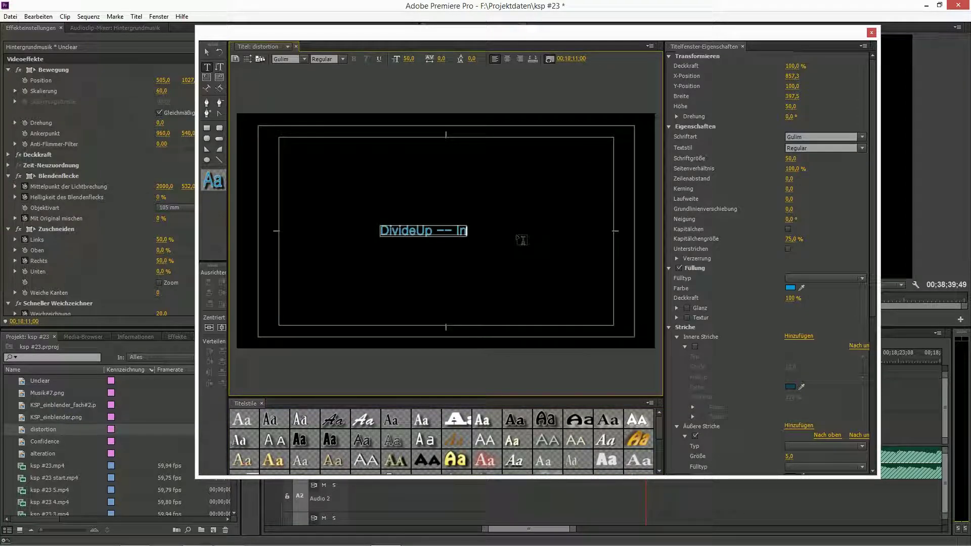
{"action": "type", "text": "Incessant"}
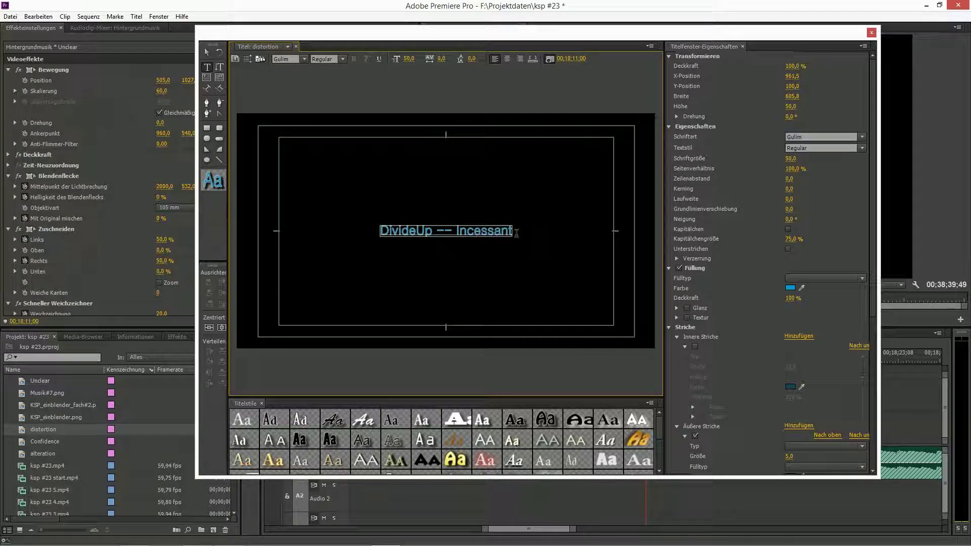
{"action": "left_click", "coordinate": [209, 328]}
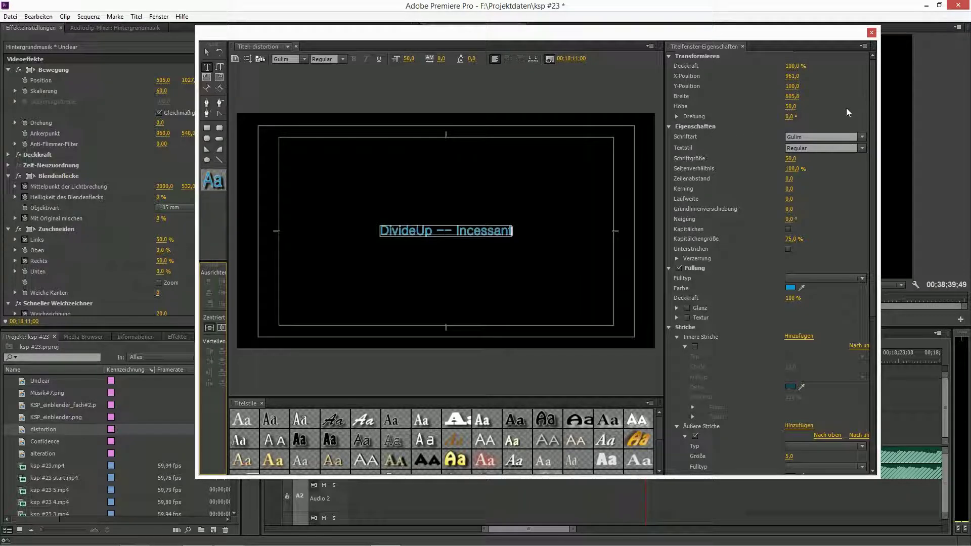
{"action": "left_click", "coordinate": [871, 35]}
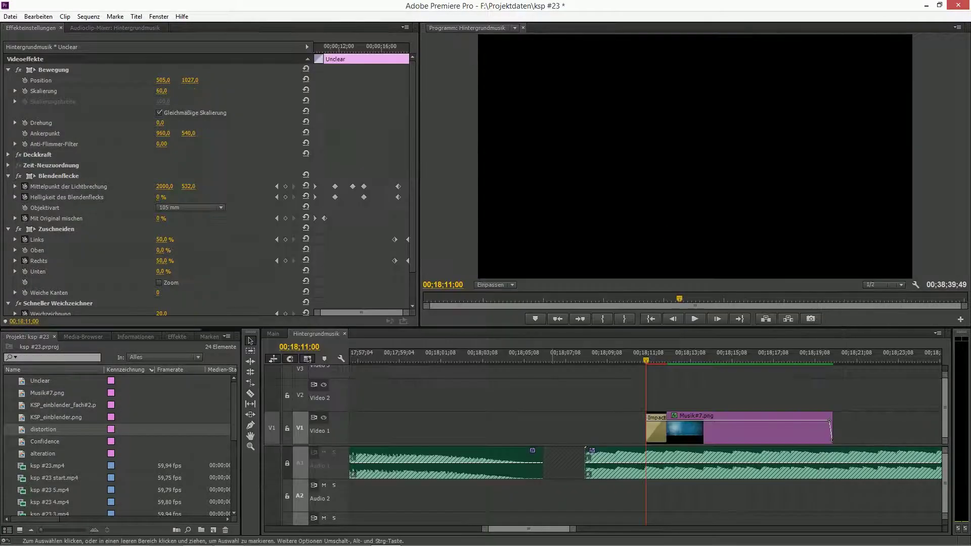
Step: Recheck the Winamp playlist and restore the distortion title's text to DivideUp -- Distortion
{"action": "left_click", "coordinate": [137, 537]}
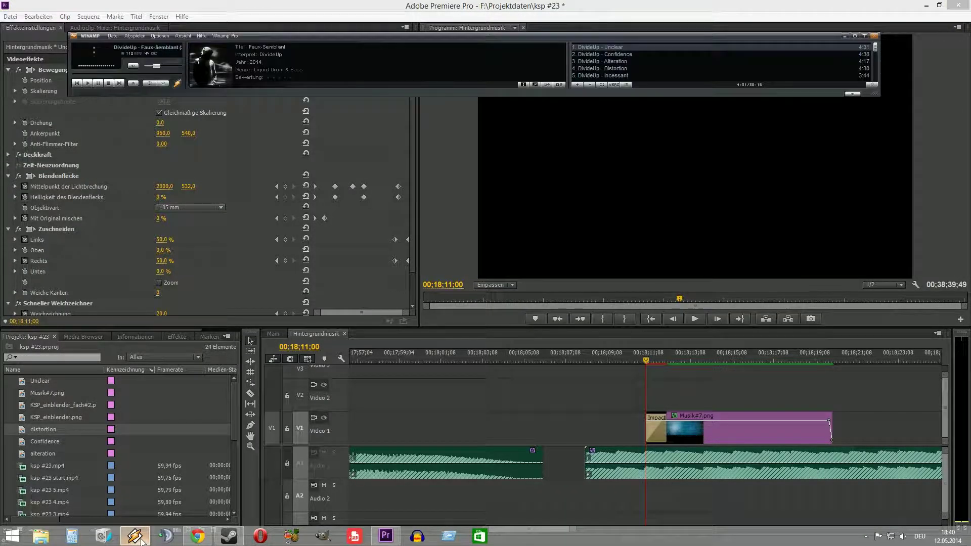
{"action": "left_click", "coordinate": [142, 541]}
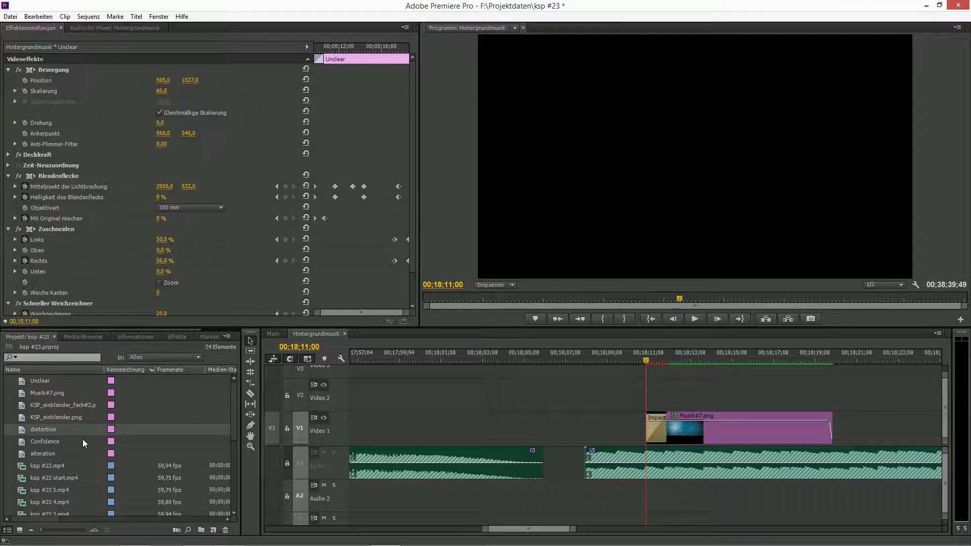
{"action": "double_click", "coordinate": [22, 428]}
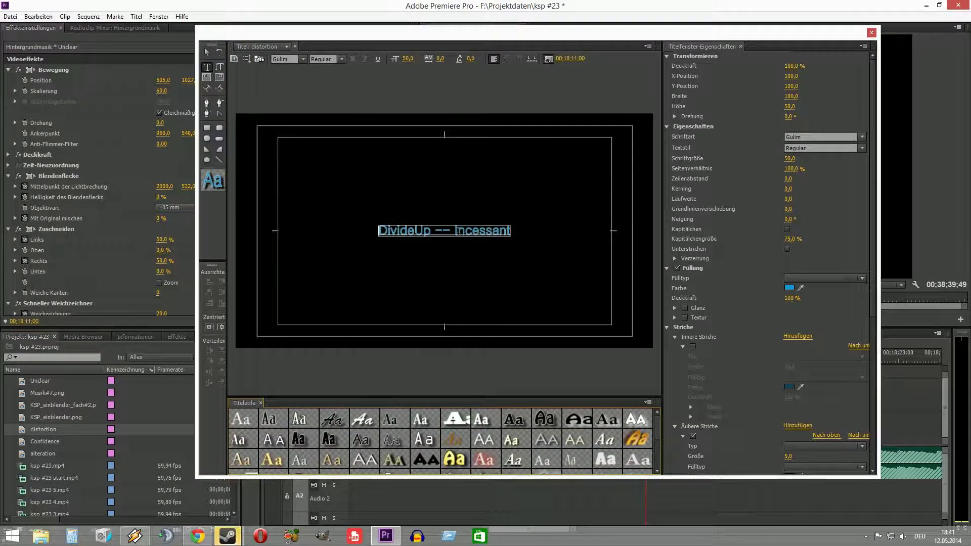
{"action": "left_click_drag", "start_coordinate": [457, 231], "coordinate": [524, 231]}
{"action": "type", "text": "Distortio"}
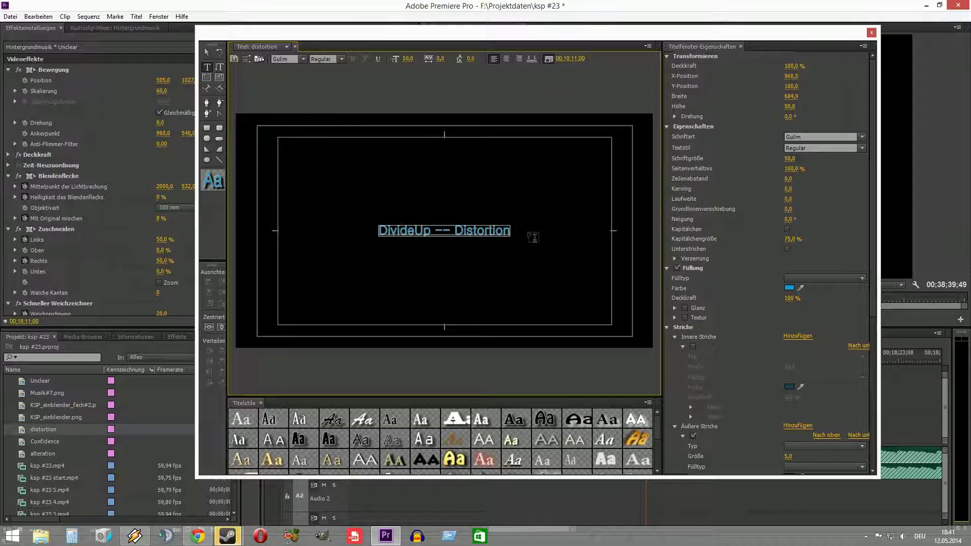
{"action": "key", "text": "Return"}
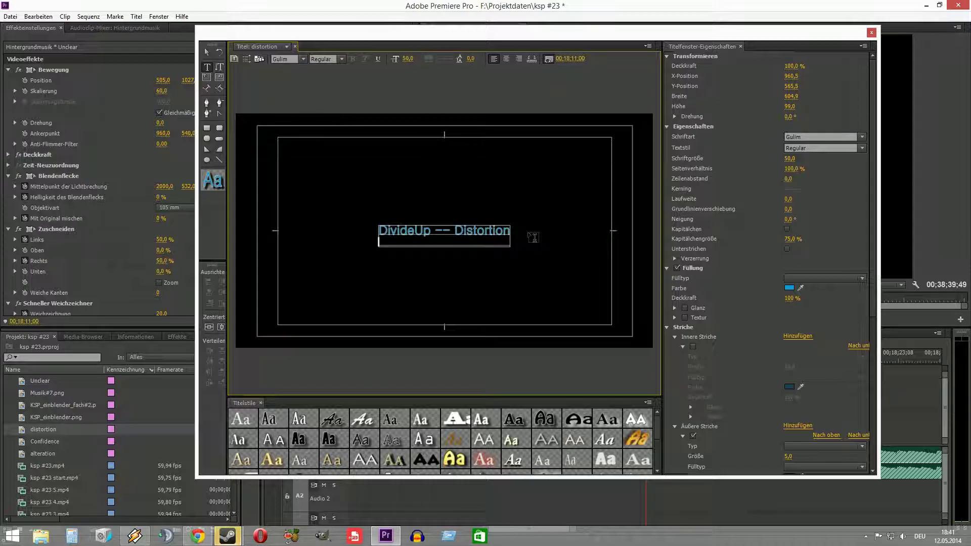
{"action": "key", "text": "BackSpace"}
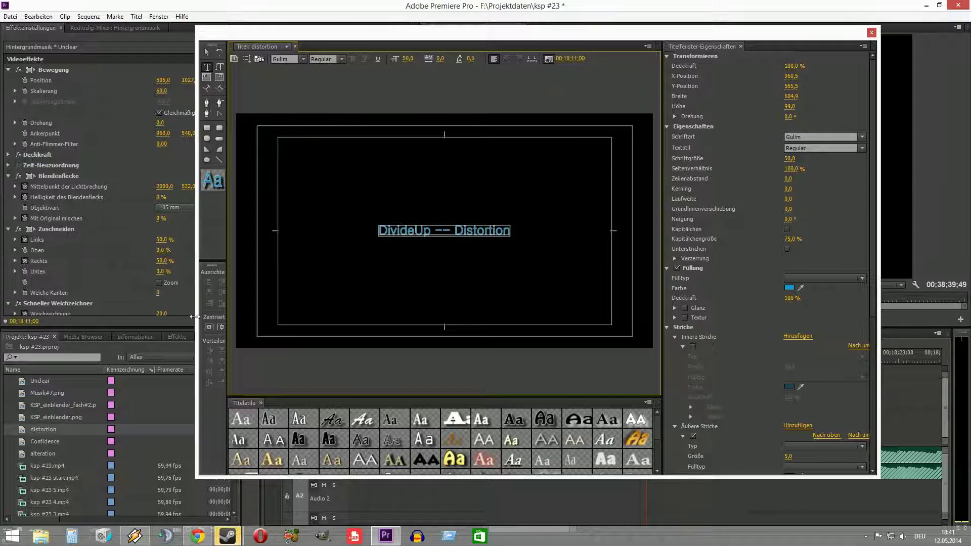
Step: Centre the distortion title's text horizontally and create a new title named incessant based on it
{"action": "left_click", "coordinate": [211, 326]}
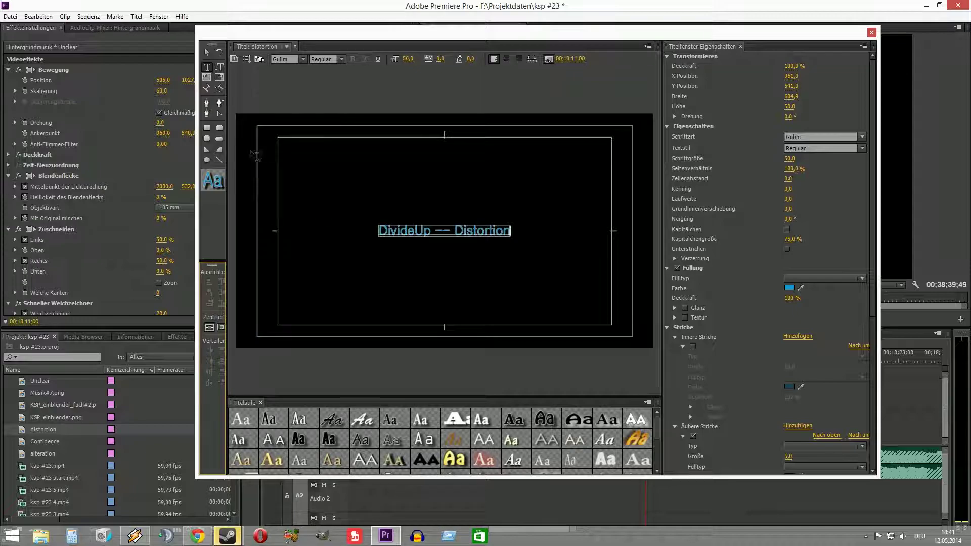
{"action": "left_click", "coordinate": [234, 59]}
{"action": "type", "text": "incessant"}
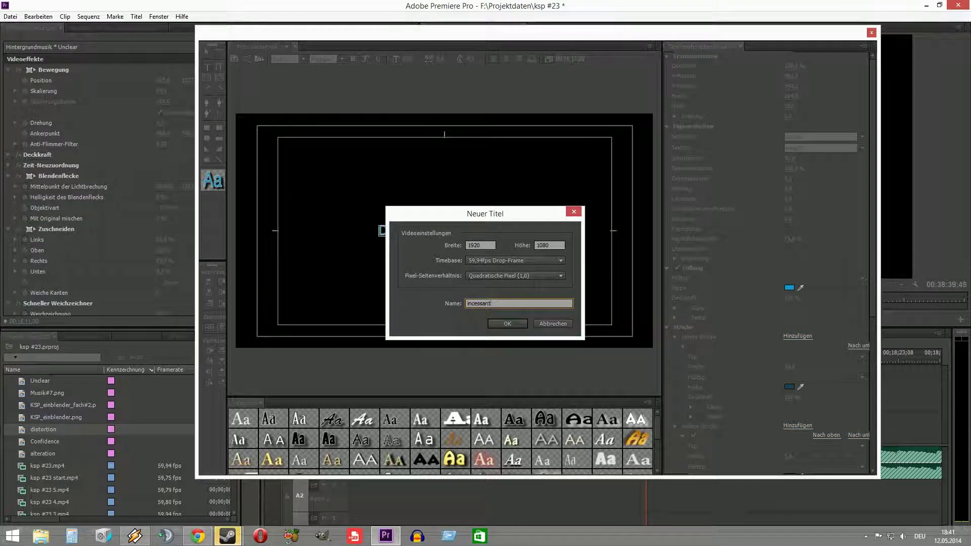
{"action": "key", "text": "Return"}
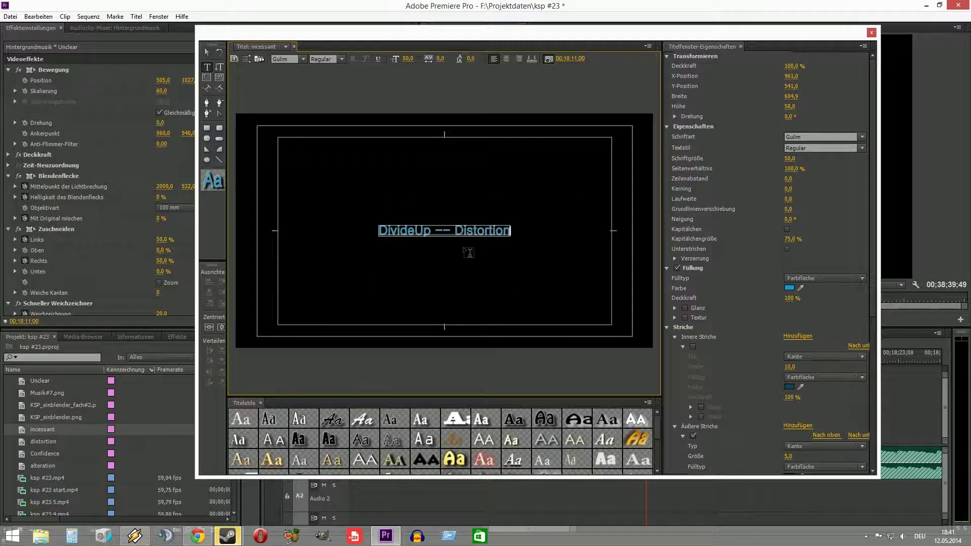
Step: Change the incessant title's text to DivideUp -- Incessant, centre it horizontally and close the title editor
{"action": "left_click_drag", "start_coordinate": [473, 231], "coordinate": [505, 231]}
{"action": "key", "text": "BackSpace"}
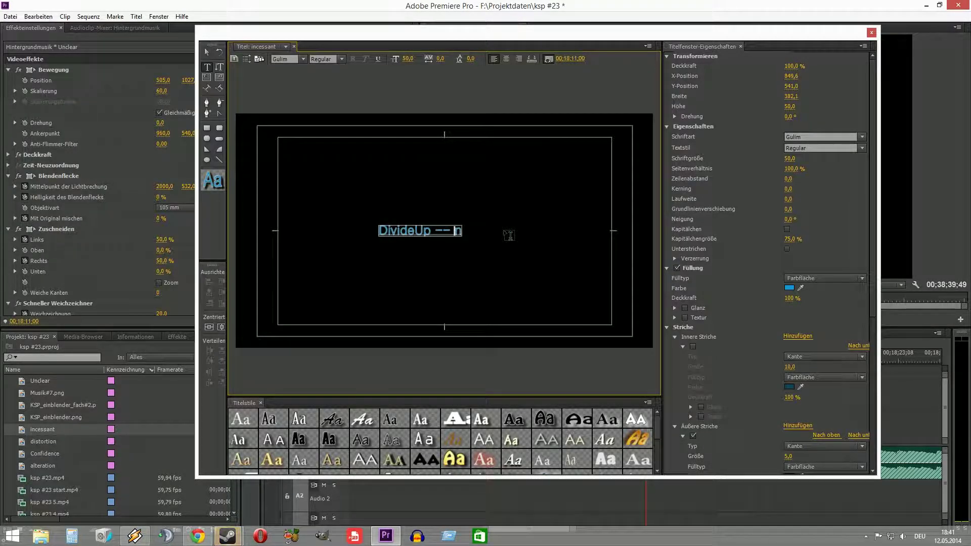
{"action": "type", "text": "Incessant"}
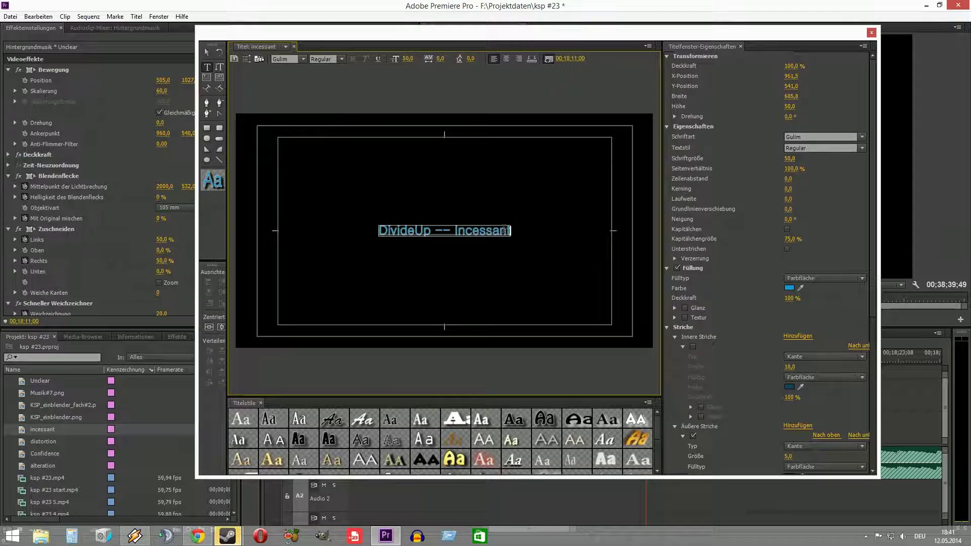
{"action": "key", "text": "Return"}
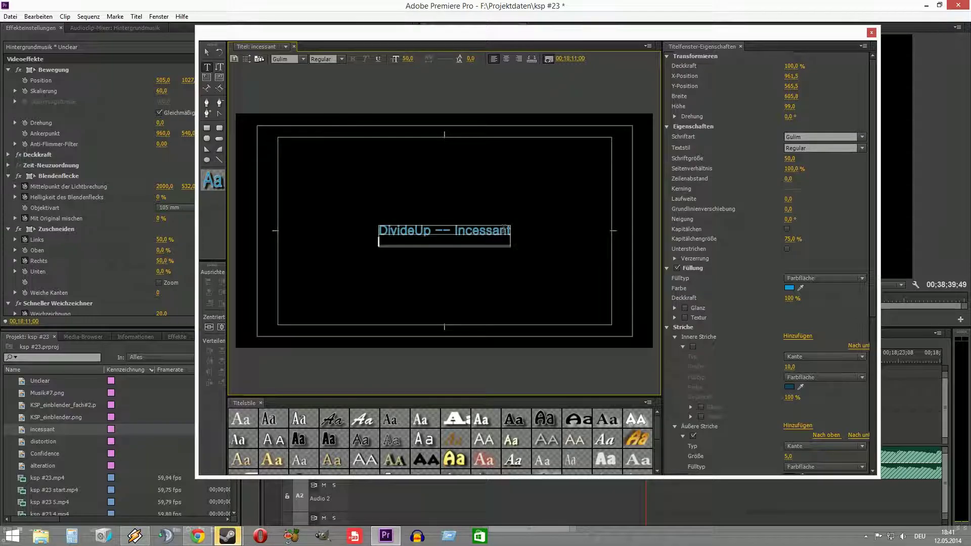
{"action": "key", "text": "BackSpace"}
{"action": "left_click", "coordinate": [213, 327]}
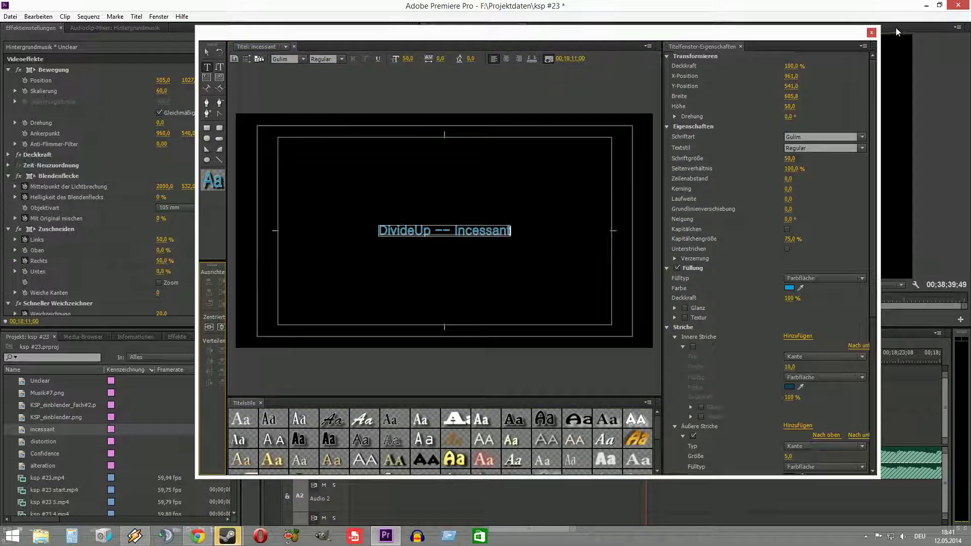
{"action": "left_click", "coordinate": [871, 33]}
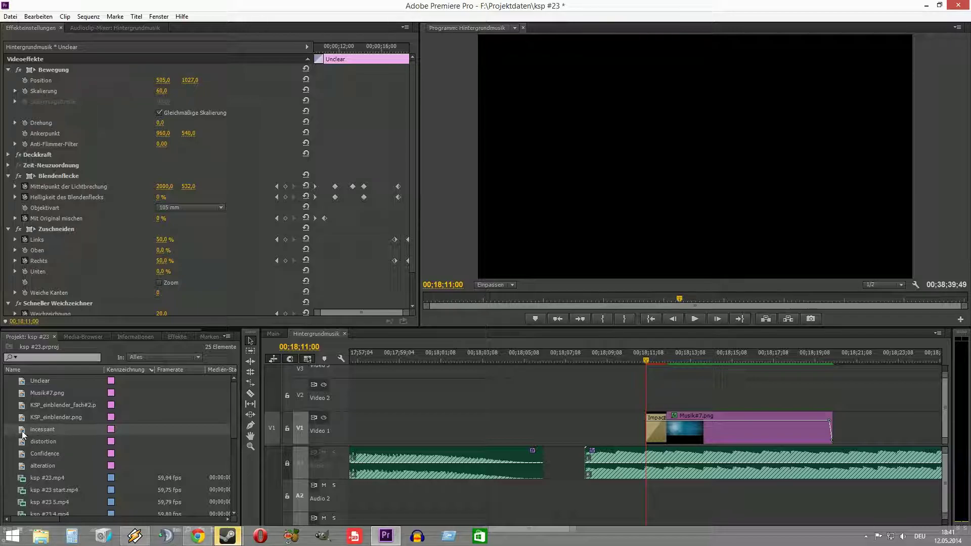
Step: Place the incessant title on Video 2 above the Musik#7.png clip at 00;18;11;00 and paste all copied video attributes onto it
{"action": "left_click_drag", "start_coordinate": [29, 428], "coordinate": [831, 394]}
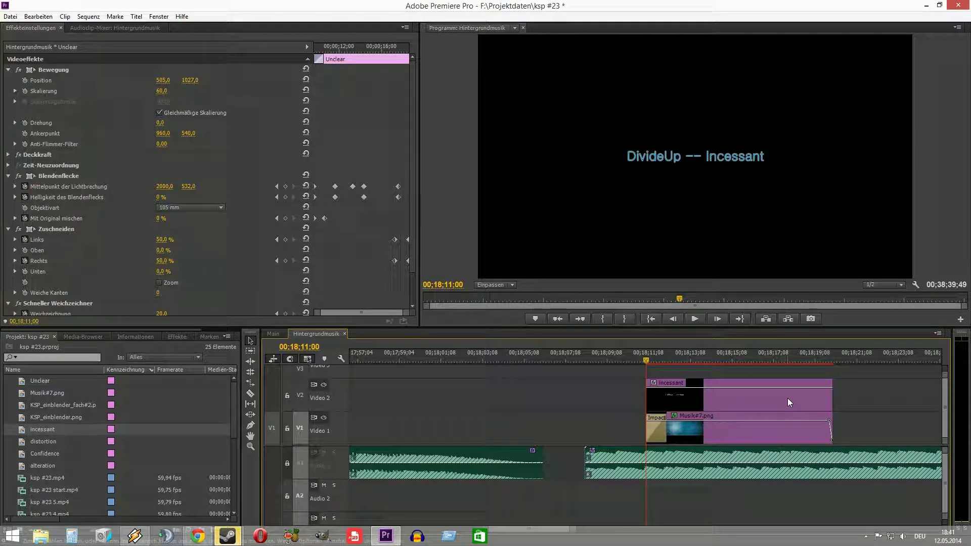
{"action": "right_click", "coordinate": [787, 398]}
{"action": "left_click", "coordinate": [831, 155]}
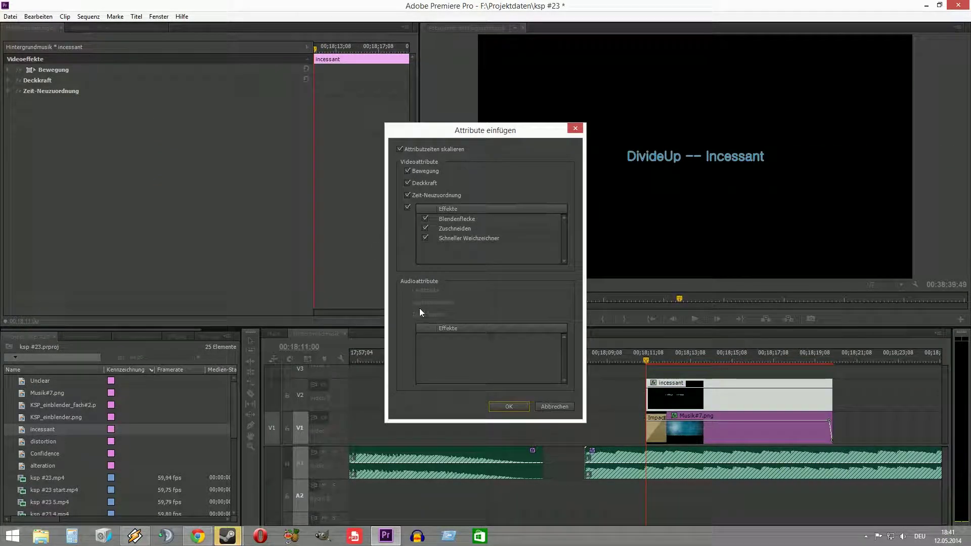
{"action": "left_click", "coordinate": [507, 405]}
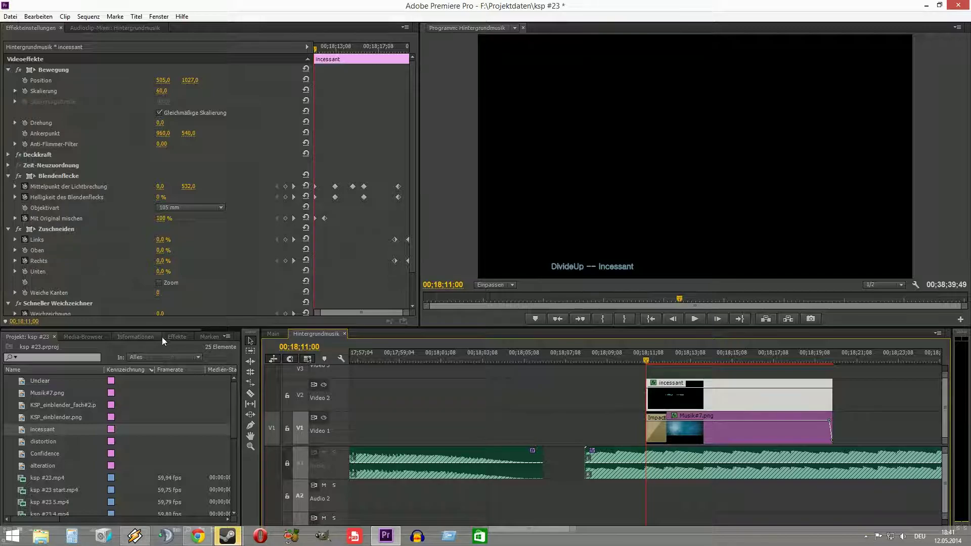
Step: Add the Impact Push transition to the start of the incessant clip and play the title's entrance
{"action": "left_click", "coordinate": [175, 336]}
{"action": "left_click_drag", "start_coordinate": [318, 454], "coordinate": [651, 398]}
{"action": "left_click", "coordinate": [534, 500]}
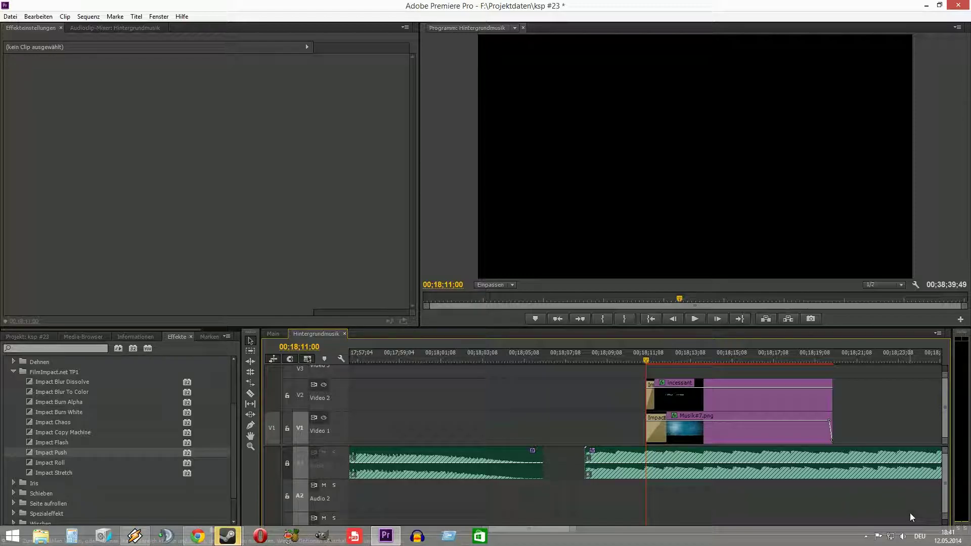
{"action": "key", "text": "space"}
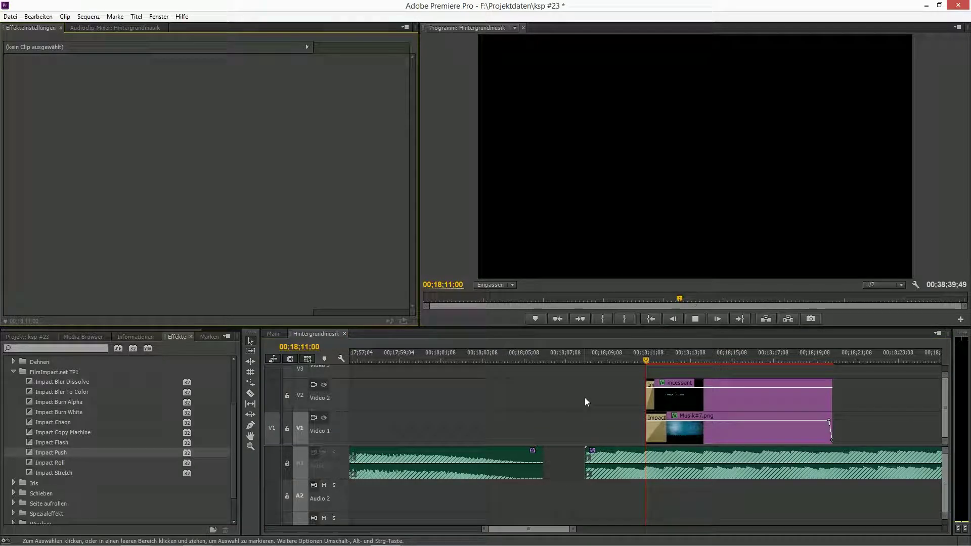
{"action": "key", "text": "space"}
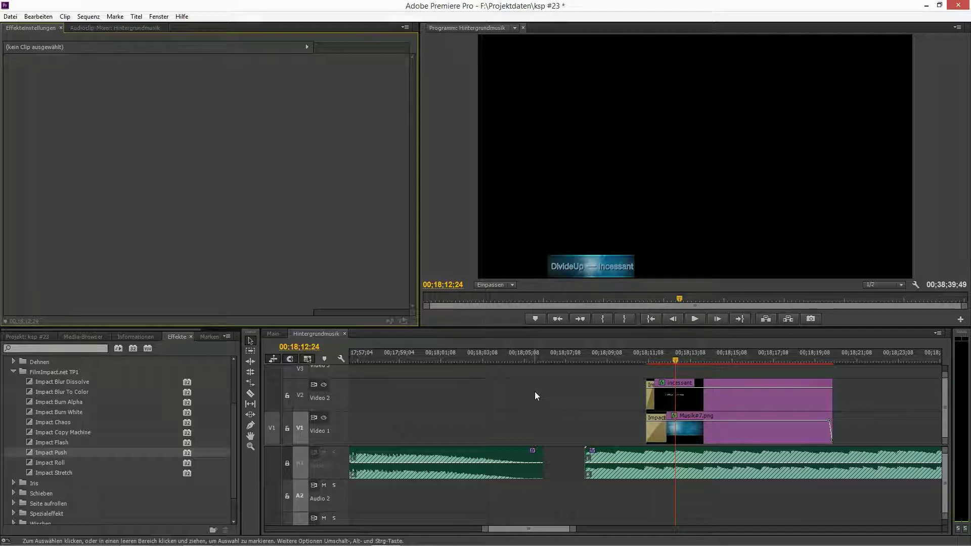
Step: Extend the incessant clip's Impact Push to match the Musik#7.png transition, set Direction to Up and Blur to 10, and preview it
{"action": "left_click_drag", "start_coordinate": [573, 529], "coordinate": [543, 534]}
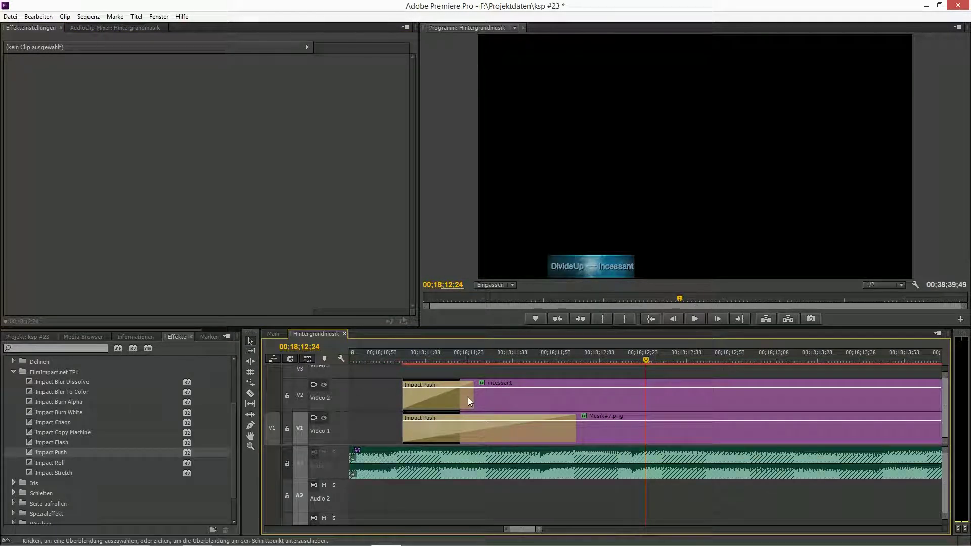
{"action": "left_click_drag", "start_coordinate": [469, 397], "coordinate": [574, 396]}
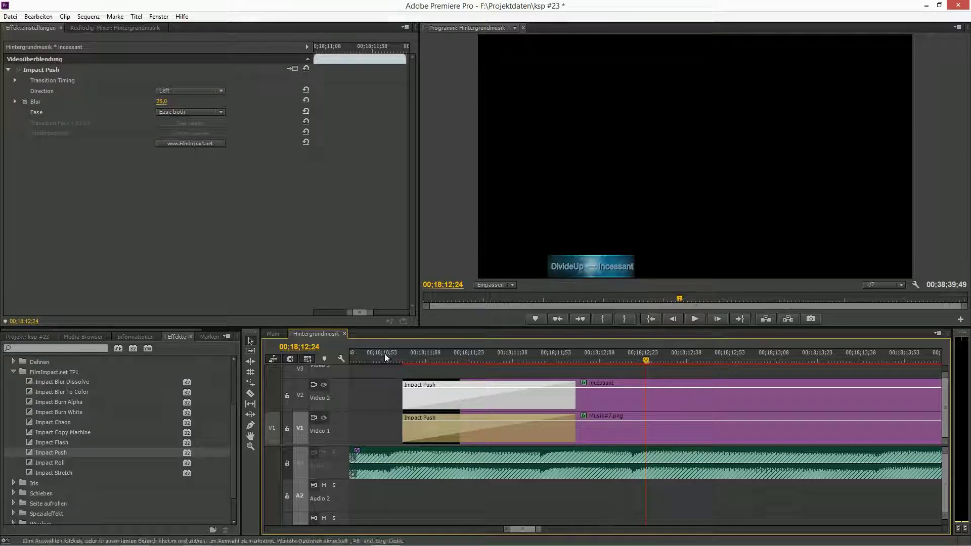
{"action": "left_click", "coordinate": [176, 92]}
{"action": "left_click", "coordinate": [178, 101]}
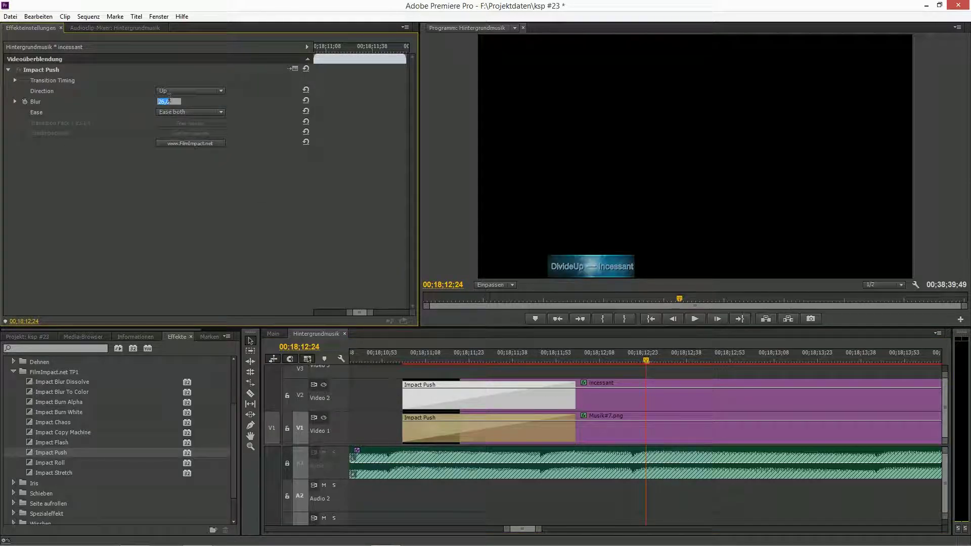
{"action": "left_click", "coordinate": [394, 359]}
{"action": "left_click_drag", "start_coordinate": [533, 520], "coordinate": [555, 508]}
{"action": "key", "text": "space"}
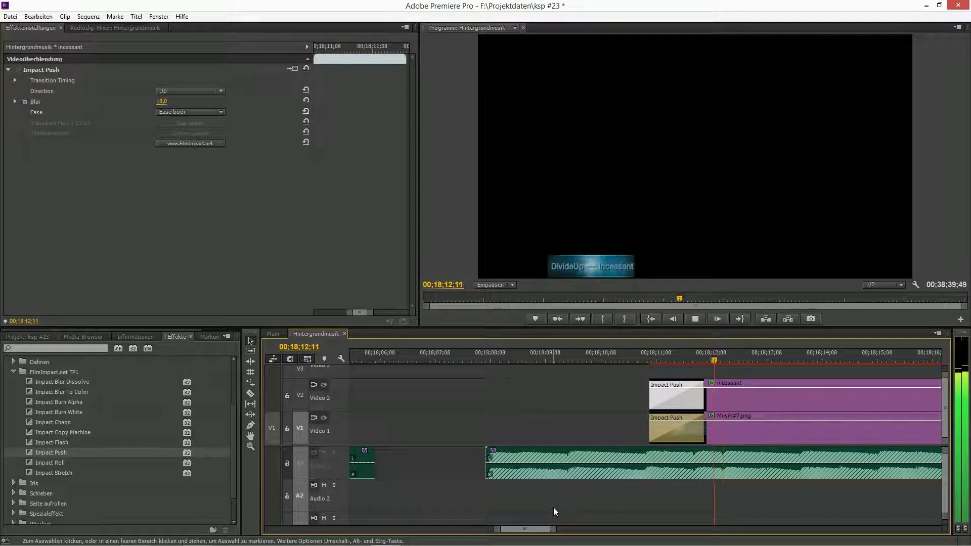
Step: Set the incessant clip's horizontal position to 500, checking the text's placement on the banner in the enlarged preview
{"action": "left_click", "coordinate": [452, 235]}
{"action": "key", "text": "grave"}
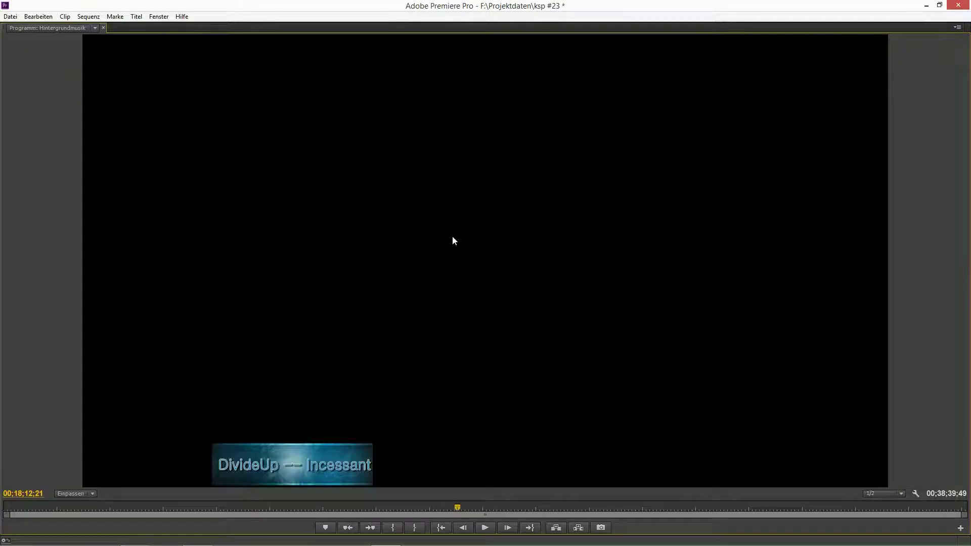
{"action": "key", "text": "grave"}
{"action": "left_click", "coordinate": [747, 399]}
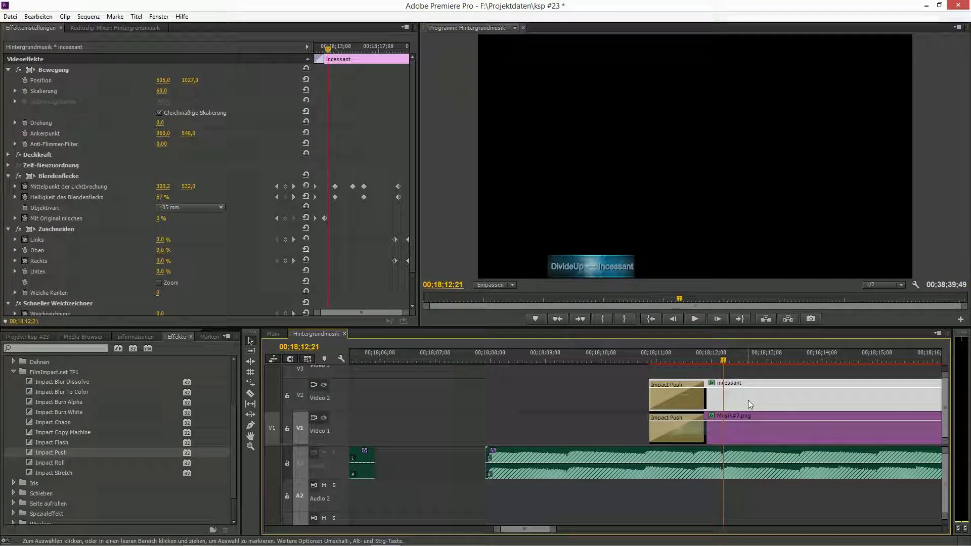
{"action": "left_click", "coordinate": [164, 80]}
{"action": "type", "text": "500"}
{"action": "key", "text": "Return"}
{"action": "left_click", "coordinate": [446, 212]}
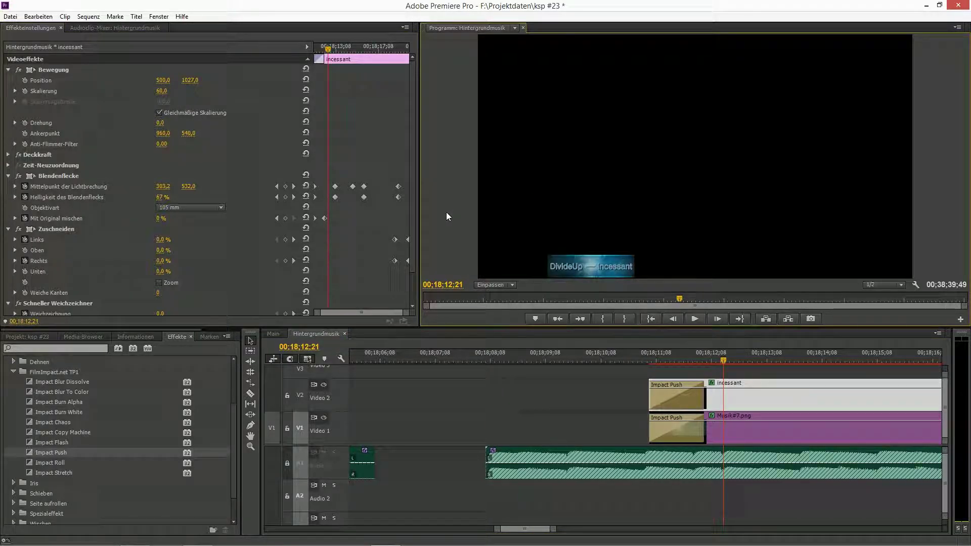
{"action": "key", "text": "grave"}
{"action": "key", "text": "grave"}
{"action": "key", "text": "space"}
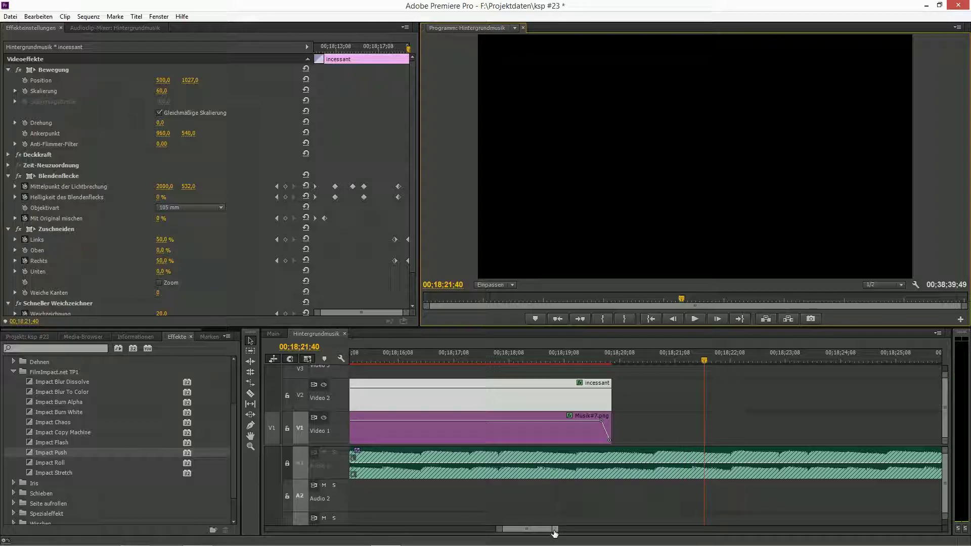
Step: Copy the Musik#7.png clip on Video 1 and go to the start of the sixth music track near 00;21;54
{"action": "left_click", "coordinate": [524, 431]}
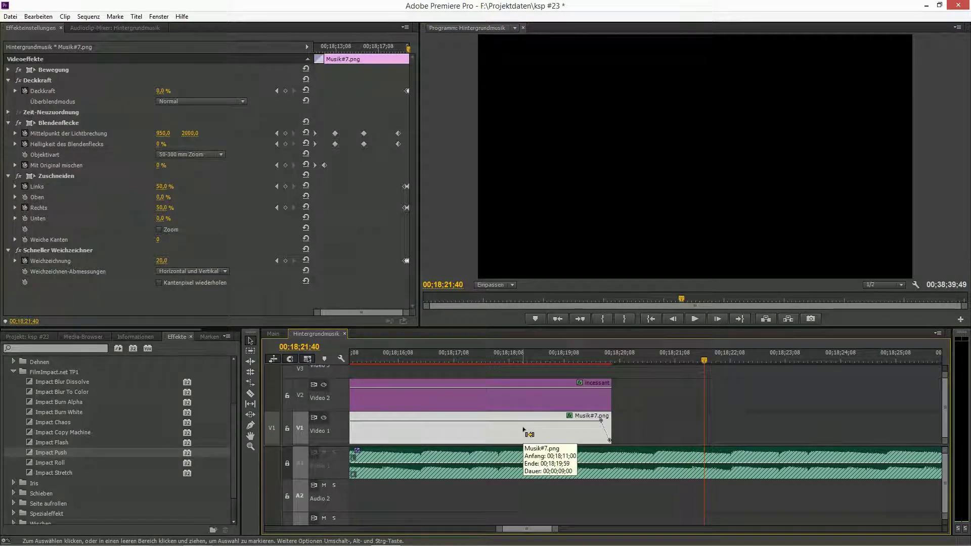
{"action": "scroll", "coordinate": [526, 527], "scroll_direction": "down", "scroll_amount": 5}
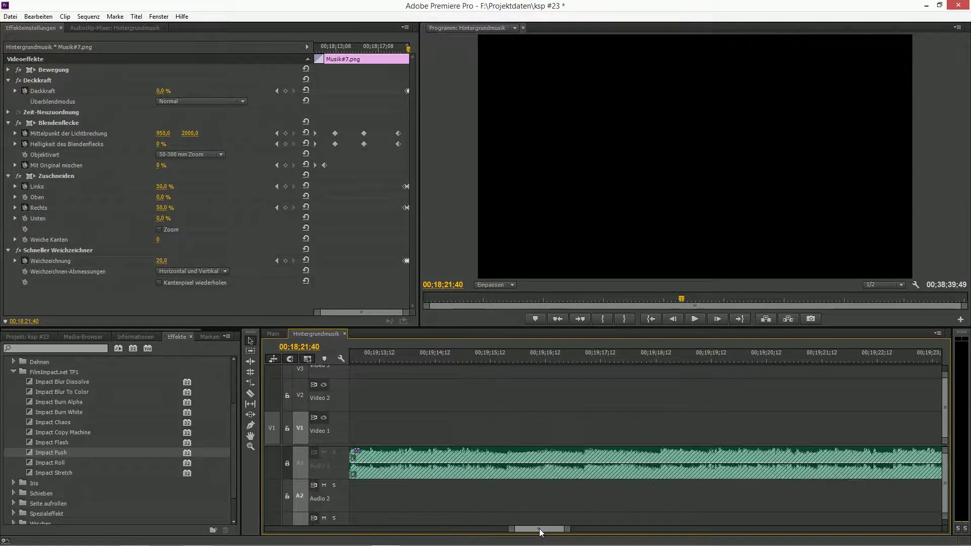
{"action": "left_click_drag", "start_coordinate": [559, 531], "coordinate": [625, 537]}
{"action": "left_click", "coordinate": [503, 359]}
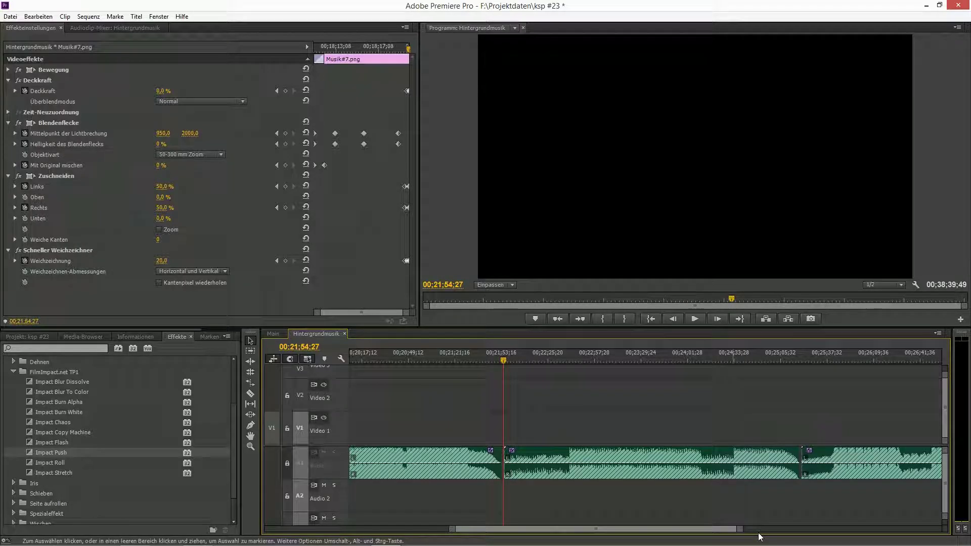
{"action": "key", "text": "equal"}
{"action": "key", "text": "equal"}
{"action": "key", "text": "equal"}
Step: Play the start of the sixth music track, paste Musik#7.png at 00;21;58;04 on Video 1 and return the playhead to its start
{"action": "key", "text": "space"}
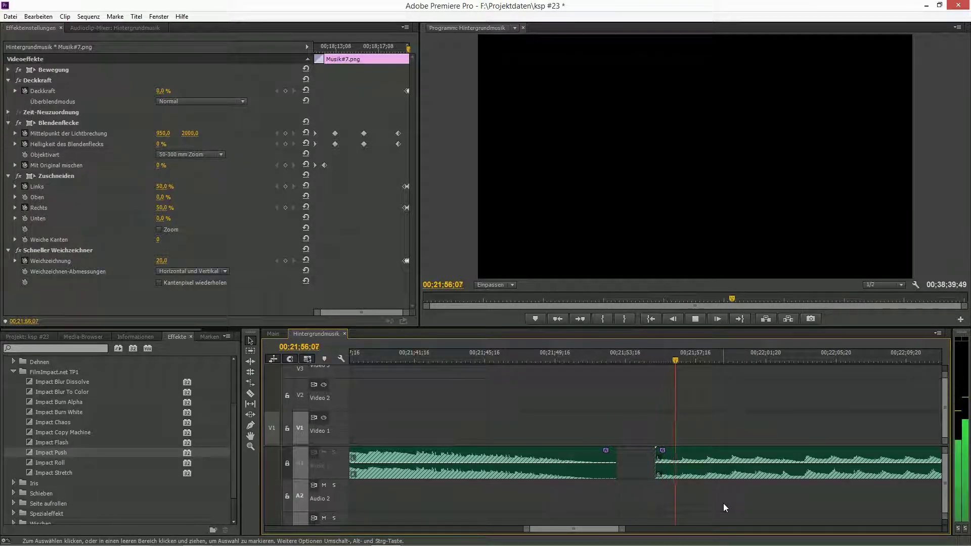
{"action": "key", "text": "space"}
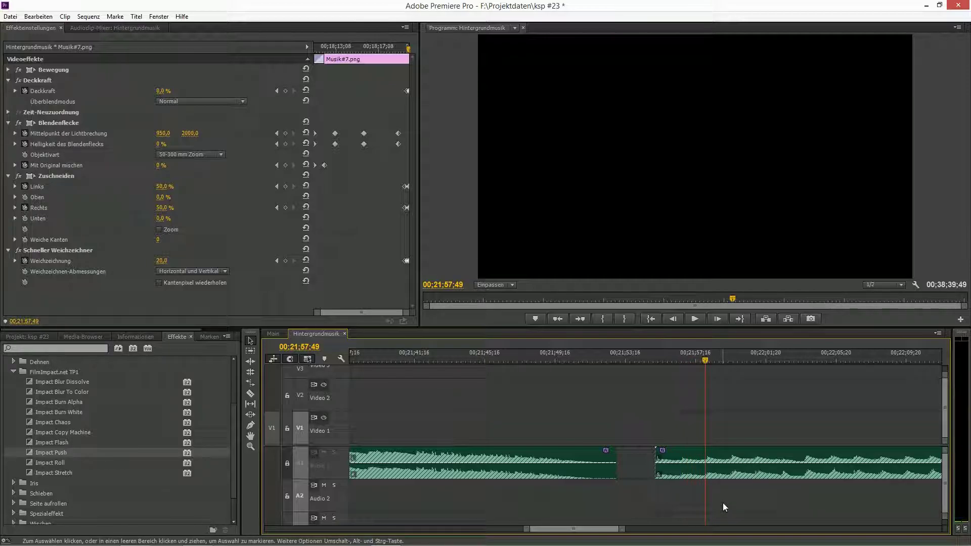
{"action": "key", "text": "shift+Right"}
{"action": "key", "text": "shift+Right"}
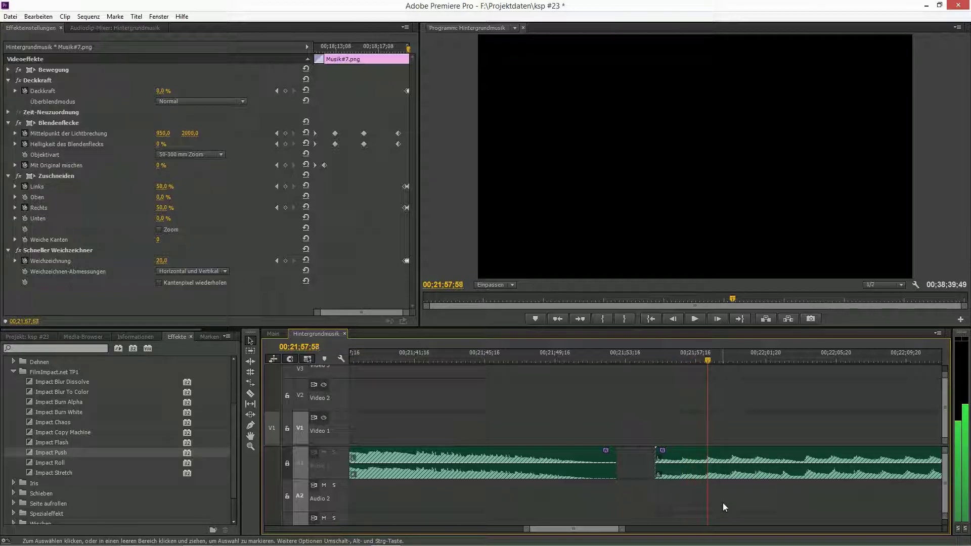
{"action": "key", "text": "ctrl+v"}
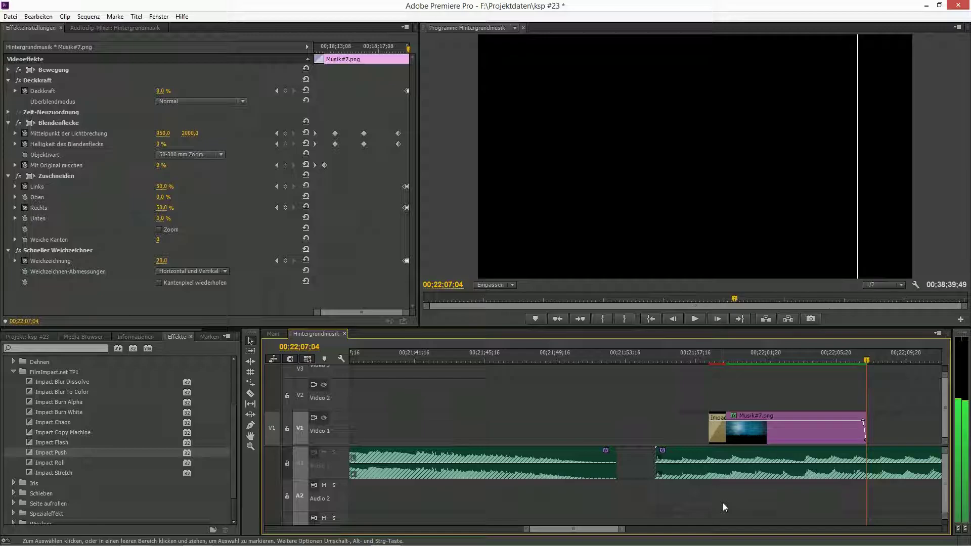
{"action": "left_click", "coordinate": [711, 395]}
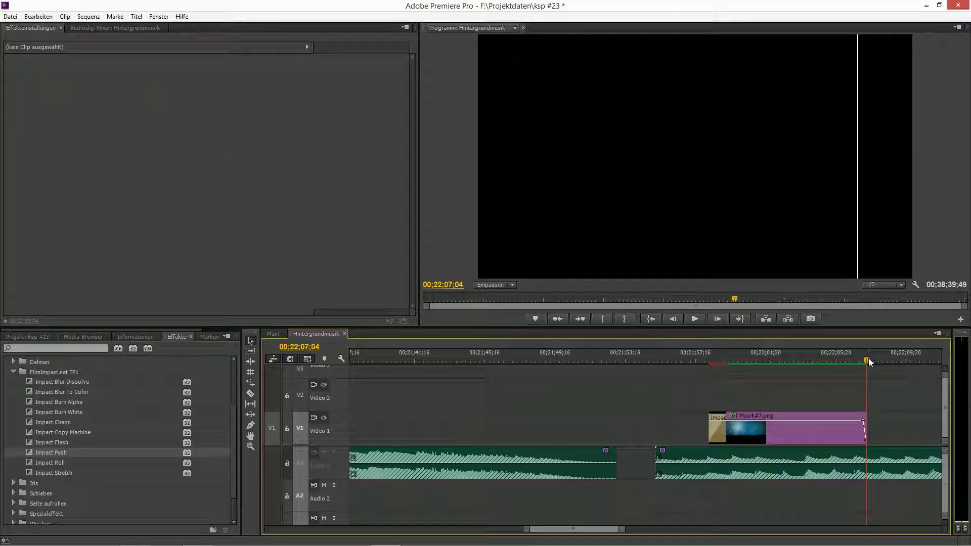
{"action": "left_click_drag", "start_coordinate": [867, 359], "coordinate": [711, 362]}
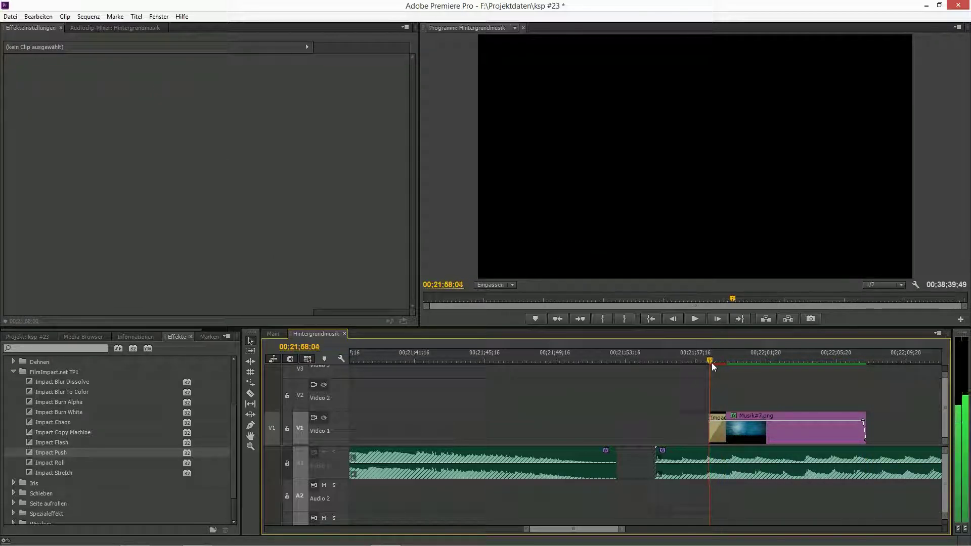
Step: Copy the incessant title clip on Video 2 and return to the Musik#7.png clip at 00;21;58;04
{"action": "scroll", "coordinate": [542, 534], "scroll_direction": "up", "scroll_amount": 1}
{"action": "left_click_drag", "start_coordinate": [542, 533], "coordinate": [497, 528]}
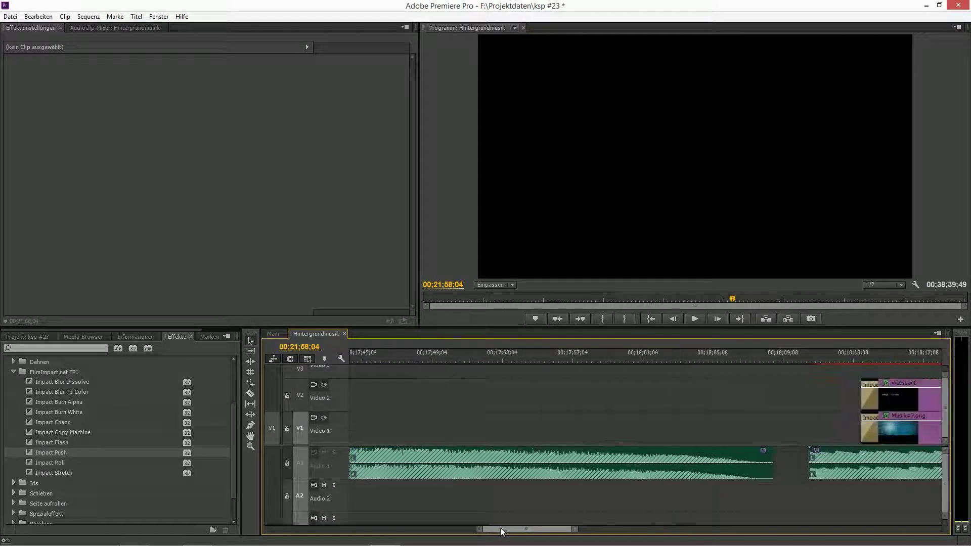
{"action": "right_click", "coordinate": [603, 407]}
{"action": "left_click", "coordinate": [644, 143]}
{"action": "left_click_drag", "start_coordinate": [535, 526], "coordinate": [579, 536]}
Step: Switch to Winamp and look up the sixth song's name in the playlist
{"action": "left_click", "coordinate": [134, 535]}
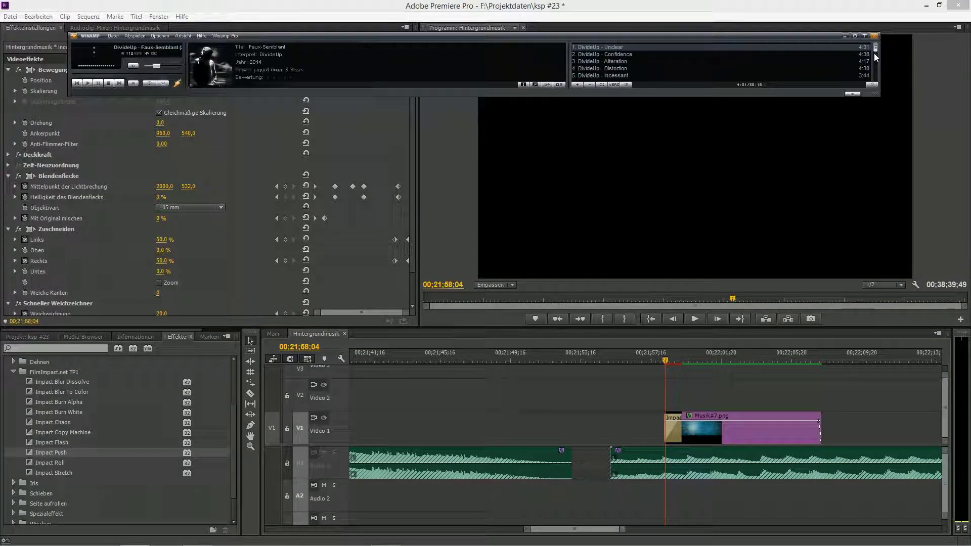
{"action": "left_click_drag", "start_coordinate": [875, 50], "coordinate": [875, 65]}
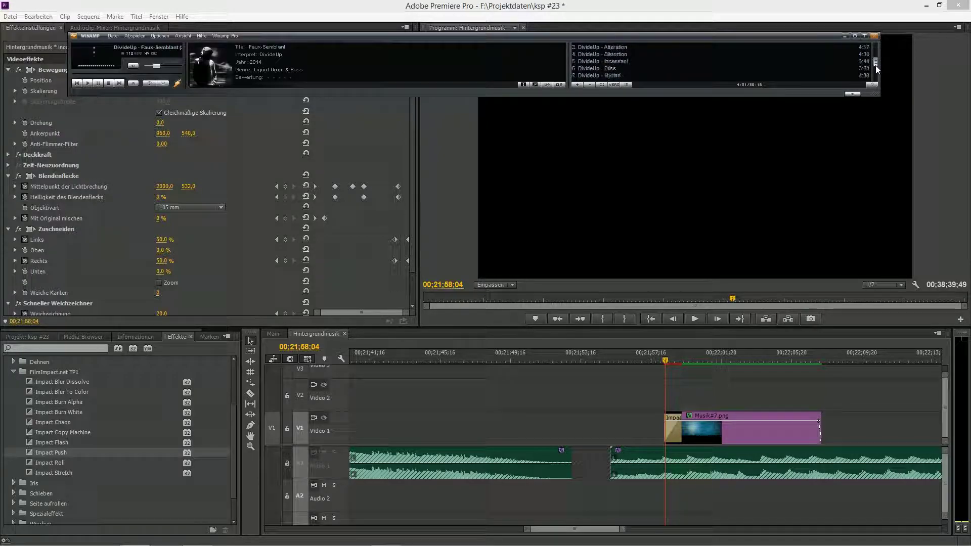
{"action": "left_click", "coordinate": [610, 61]}
{"action": "scroll", "coordinate": [660, 70], "scroll_direction": "down", "scroll_amount": 2}
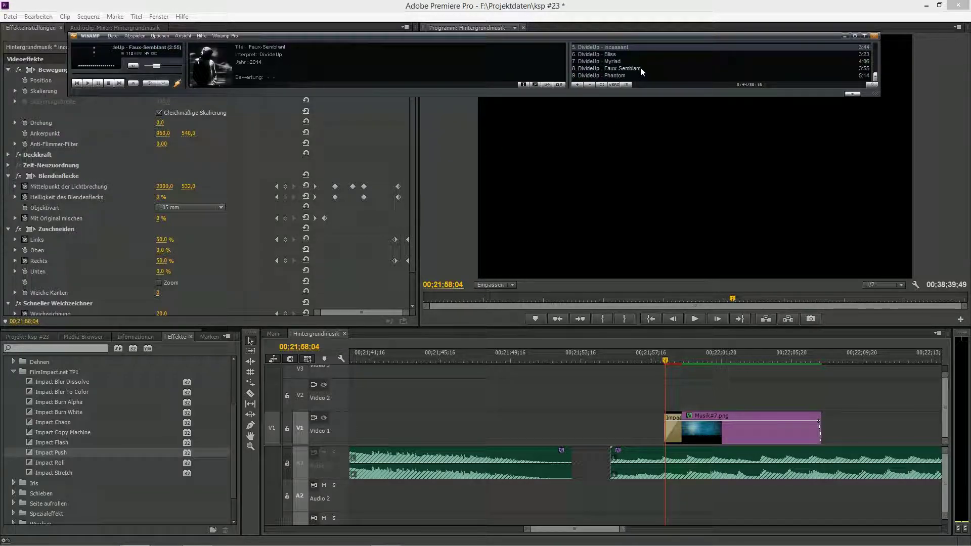
Step: Open the incessant title and create a new title named bliss based on it
{"action": "left_click", "coordinate": [22, 337]}
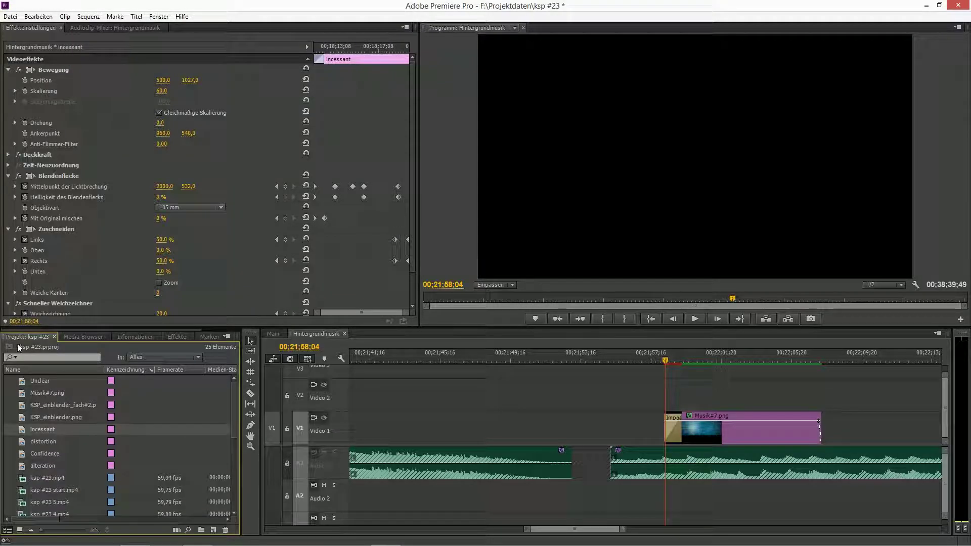
{"action": "double_click", "coordinate": [22, 429]}
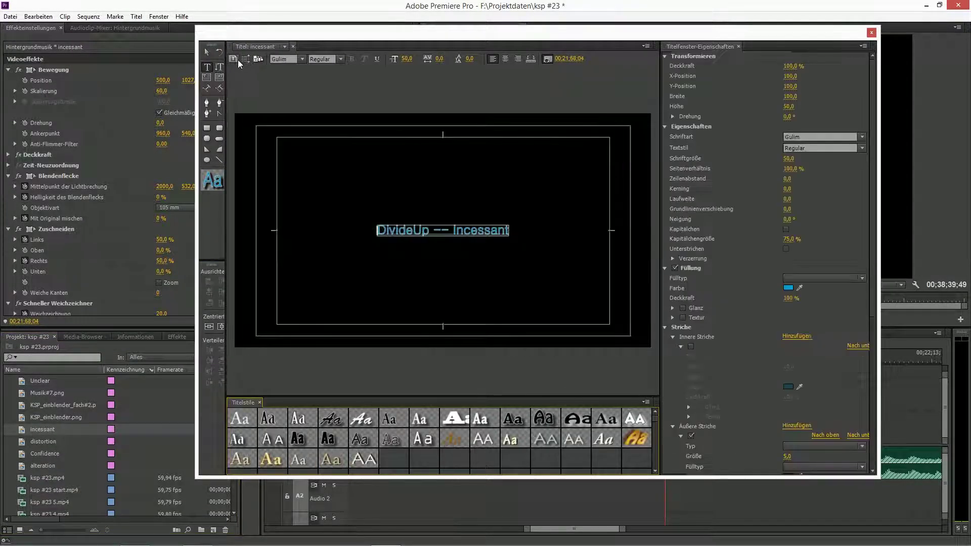
{"action": "left_click", "coordinate": [236, 59]}
{"action": "type", "text": "bliss"}
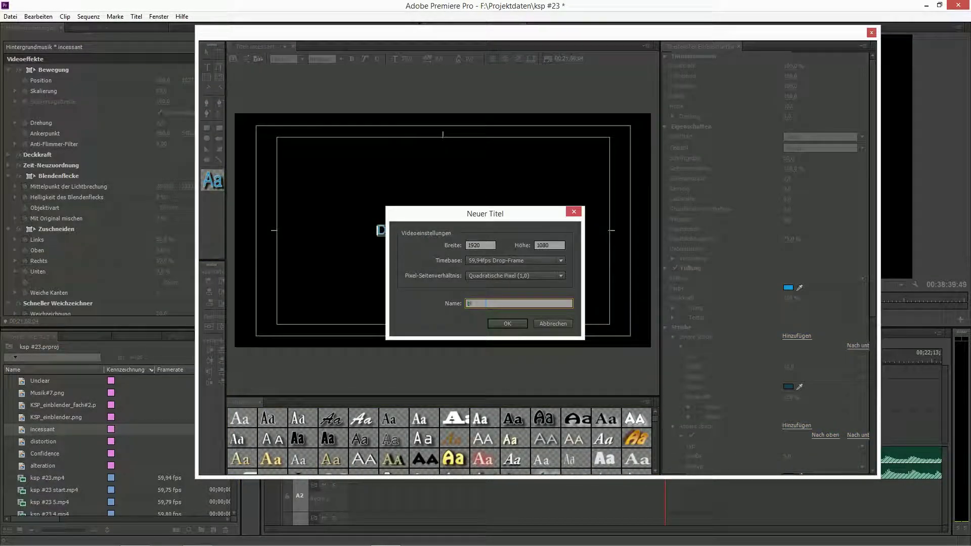
{"action": "key", "text": "Return"}
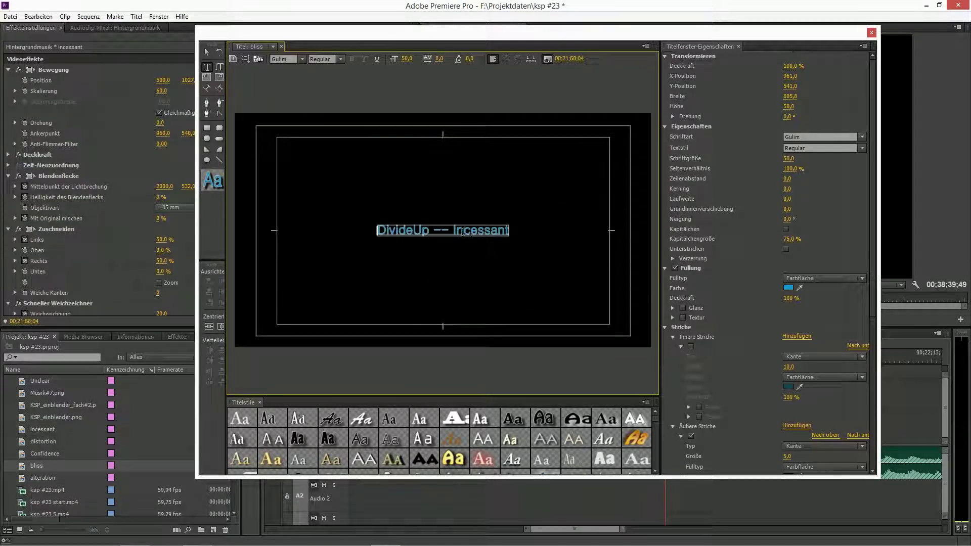
Step: Change the bliss title's text to "DivideUp -- Bliss", centre it horizontally and close the title editor
{"action": "double_click", "coordinate": [454, 230]}
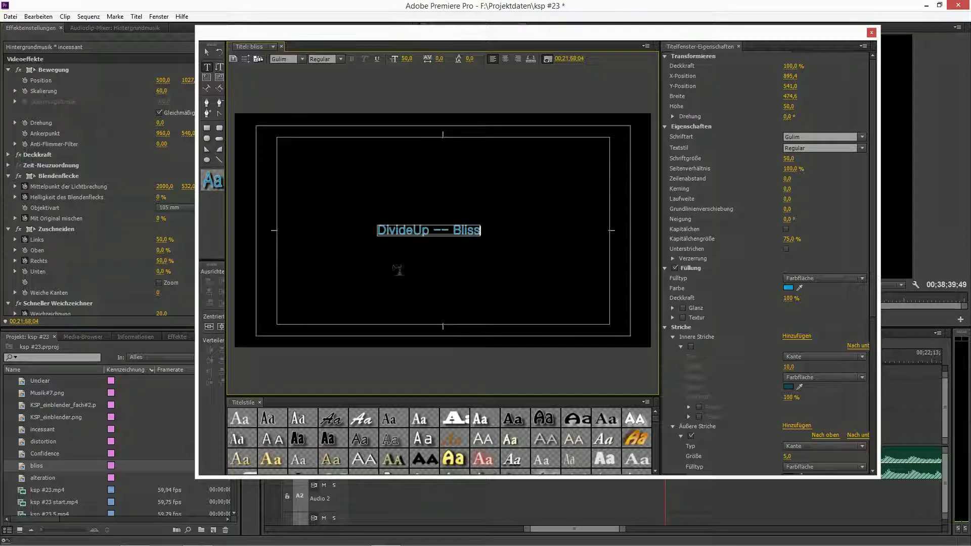
{"action": "left_click", "coordinate": [223, 326]}
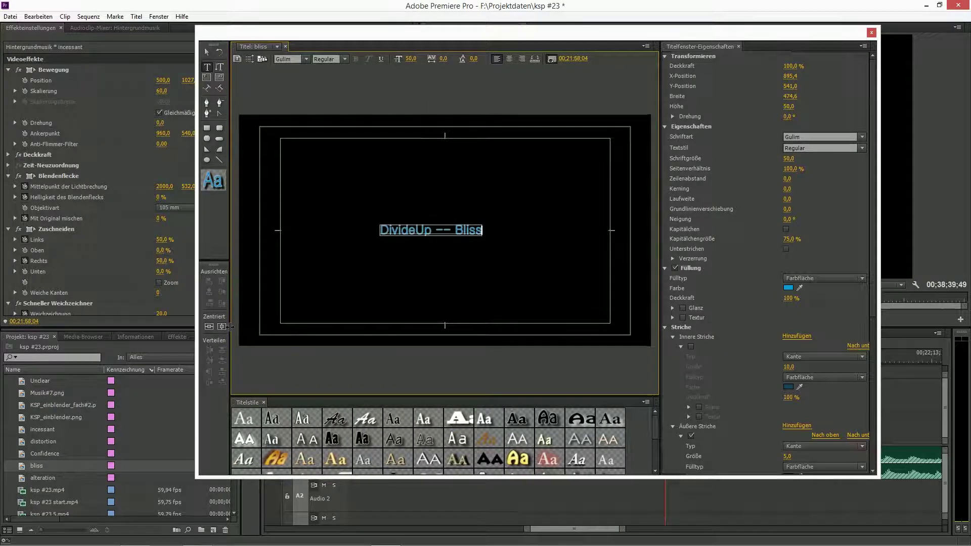
{"action": "left_click", "coordinate": [214, 326]}
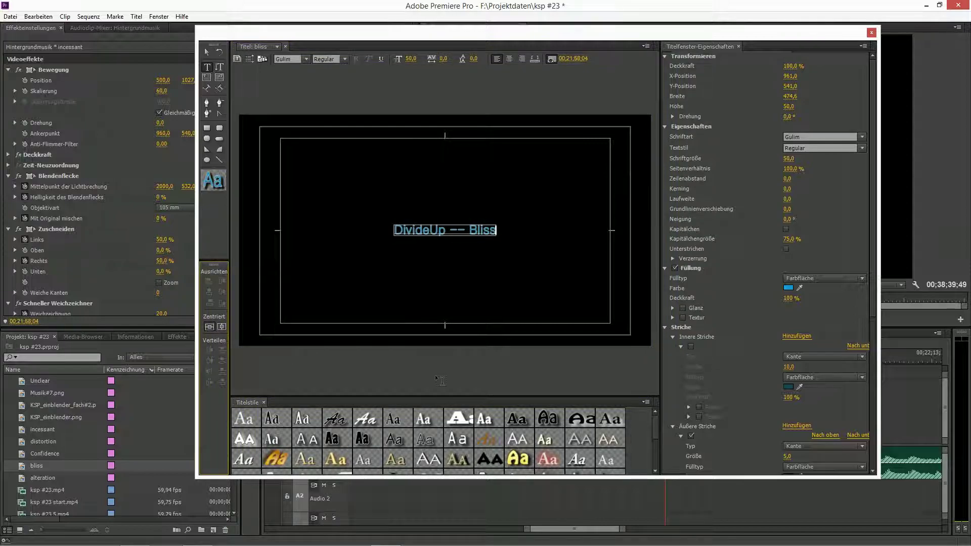
{"action": "left_click", "coordinate": [870, 32]}
Step: Place the bliss title on Video 2 above Musik#7.png at 00;21;58;04 and extend it to that clip's end
{"action": "left_click_drag", "start_coordinate": [29, 465], "coordinate": [670, 395]}
{"action": "left_click_drag", "start_coordinate": [622, 529], "coordinate": [607, 529]}
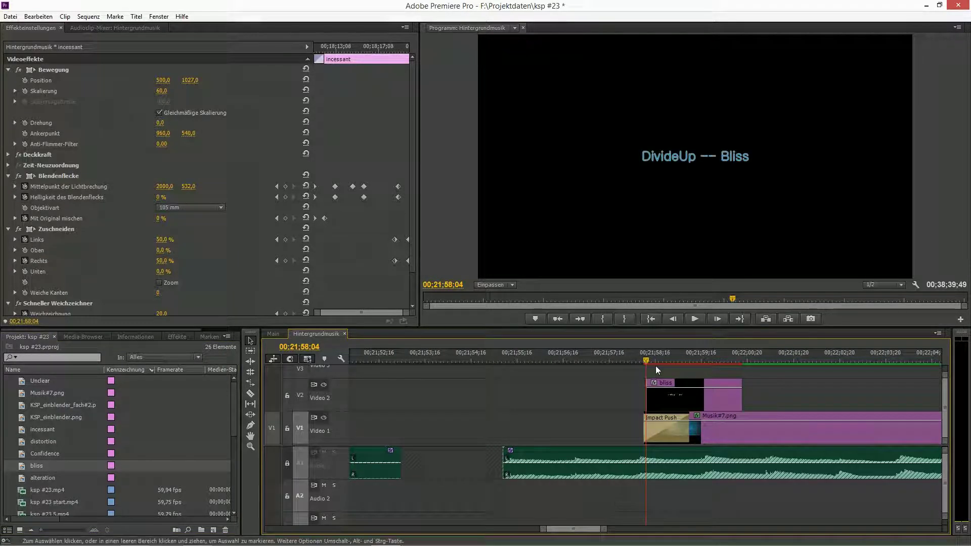
{"action": "left_click_drag", "start_coordinate": [655, 360], "coordinate": [633, 360]}
{"action": "left_click_drag", "start_coordinate": [720, 399], "coordinate": [884, 403]}
{"action": "scroll", "coordinate": [594, 515], "scroll_direction": "down", "scroll_amount": 6}
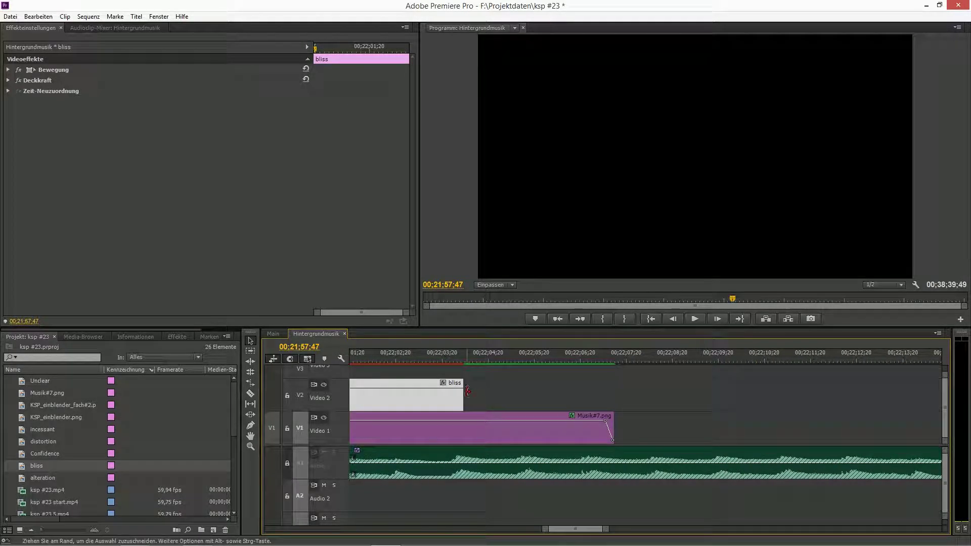
{"action": "left_click_drag", "start_coordinate": [465, 394], "coordinate": [614, 398]}
{"action": "scroll", "coordinate": [584, 528], "scroll_direction": "up", "scroll_amount": 4}
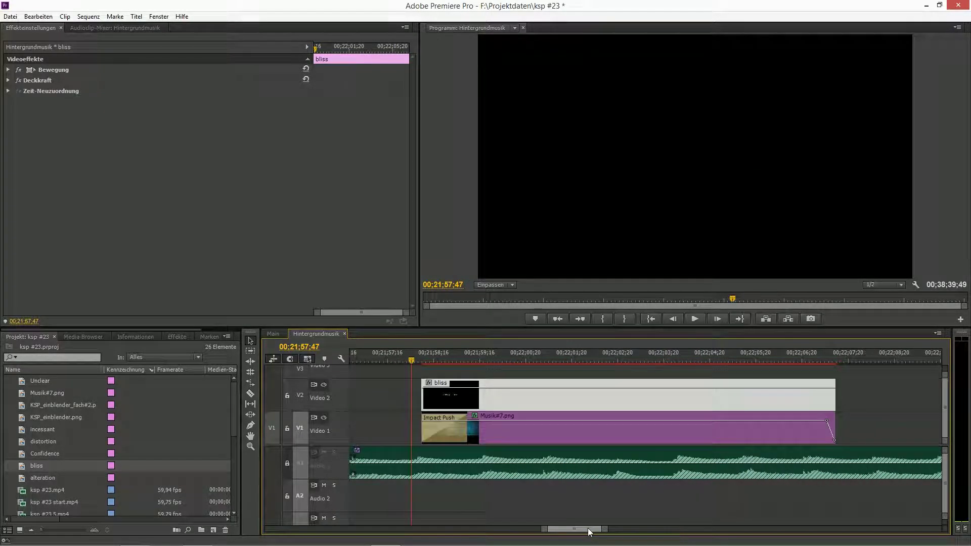
Step: Paste the copied incessant clip's attributes onto the bliss clip with all video attributes and effects included
{"action": "right_click", "coordinate": [599, 399]}
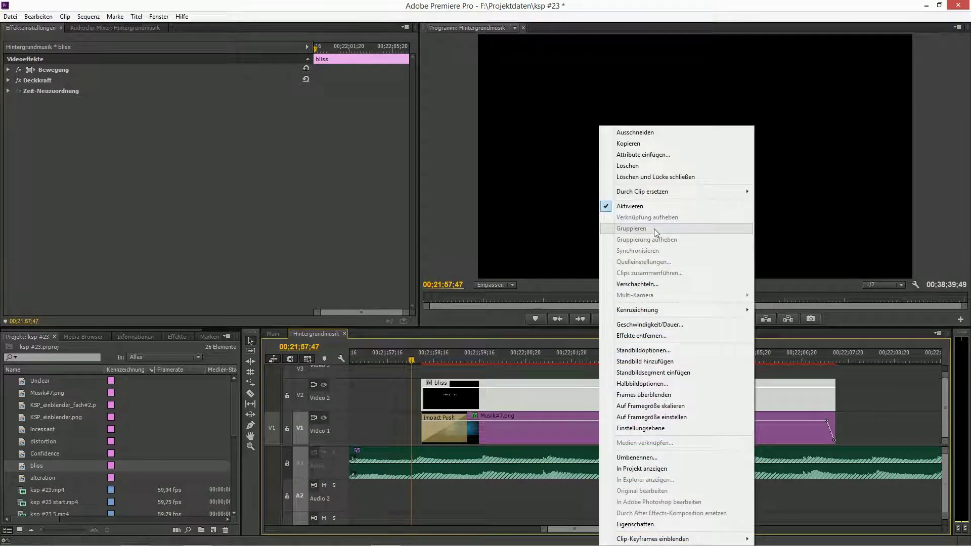
{"action": "left_click", "coordinate": [642, 155]}
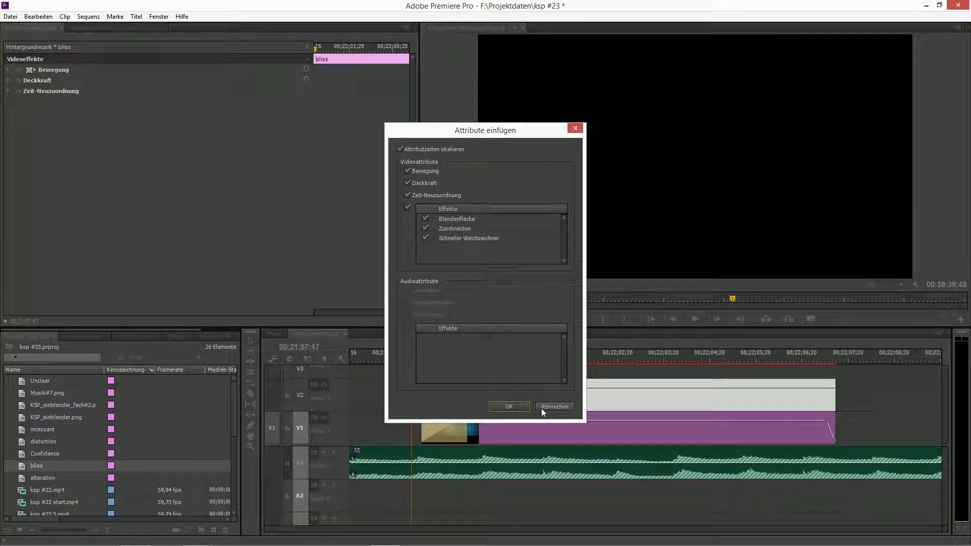
{"action": "left_click", "coordinate": [503, 404]}
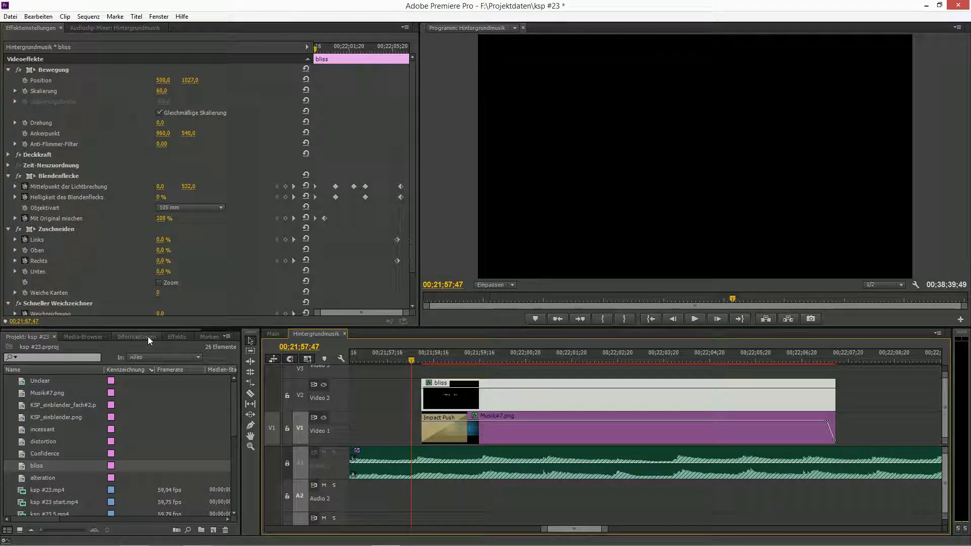
Step: Add the Impact Push transition to the start of the bliss clip and match its length to the one on Musik#7.png
{"action": "left_click", "coordinate": [177, 337]}
{"action": "left_click_drag", "start_coordinate": [32, 454], "coordinate": [465, 402]}
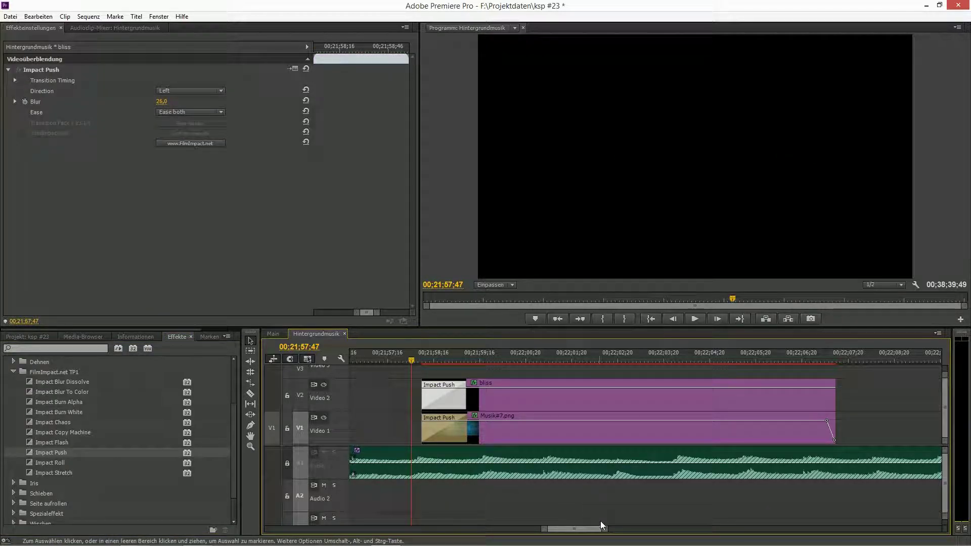
{"action": "key", "text": "equal"}
{"action": "key", "text": "equal"}
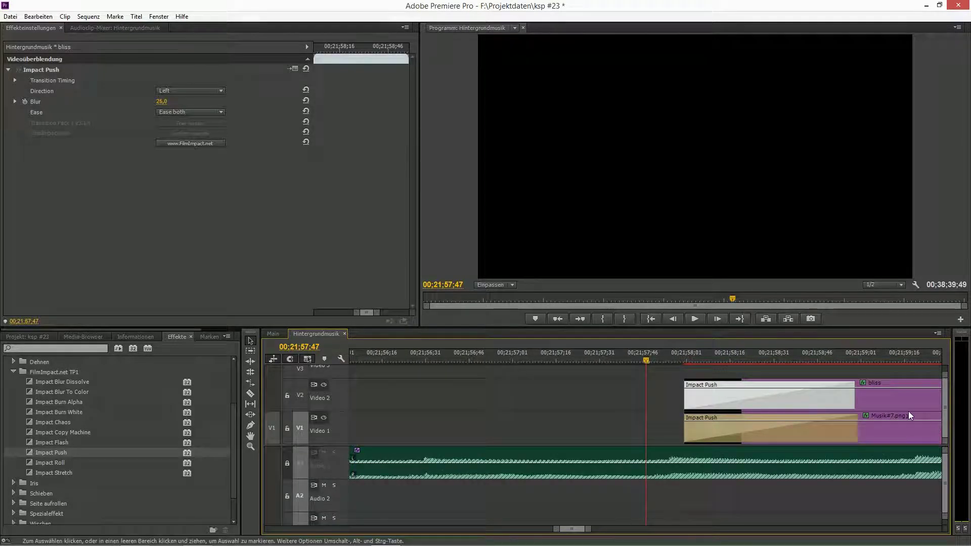
{"action": "left_click_drag", "start_coordinate": [853, 397], "coordinate": [857, 398]}
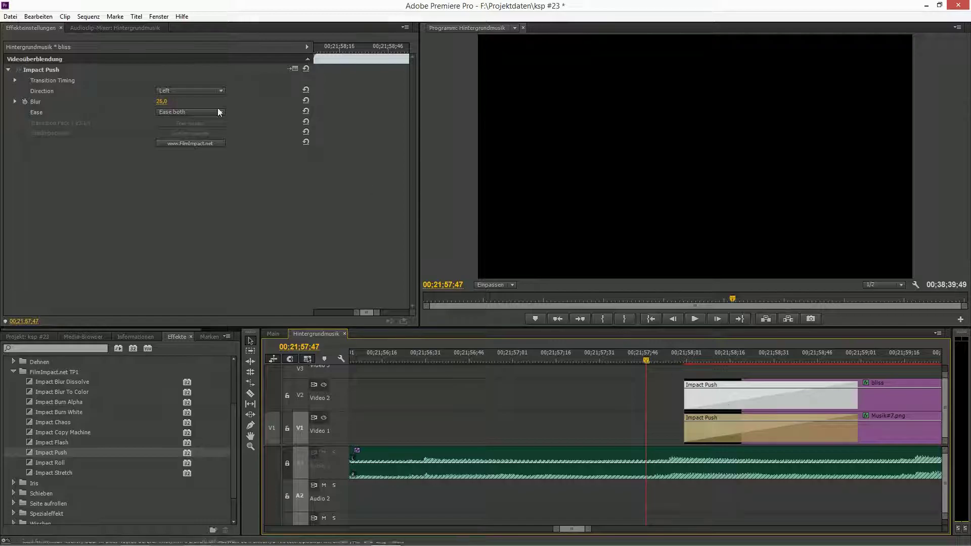
Step: Set the bliss clip's Impact Push direction to Up and blur to 10, and play the overlay's opening
{"action": "left_click", "coordinate": [171, 91]}
{"action": "left_click", "coordinate": [164, 98]}
{"action": "left_click", "coordinate": [161, 101]}
{"action": "type", "text": "10"}
{"action": "key", "text": "Return"}
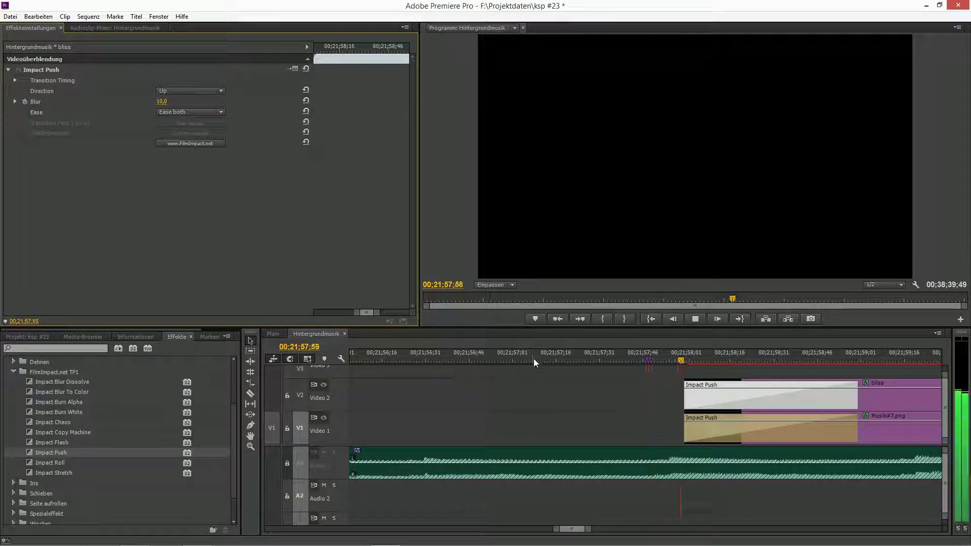
{"action": "key", "text": "space"}
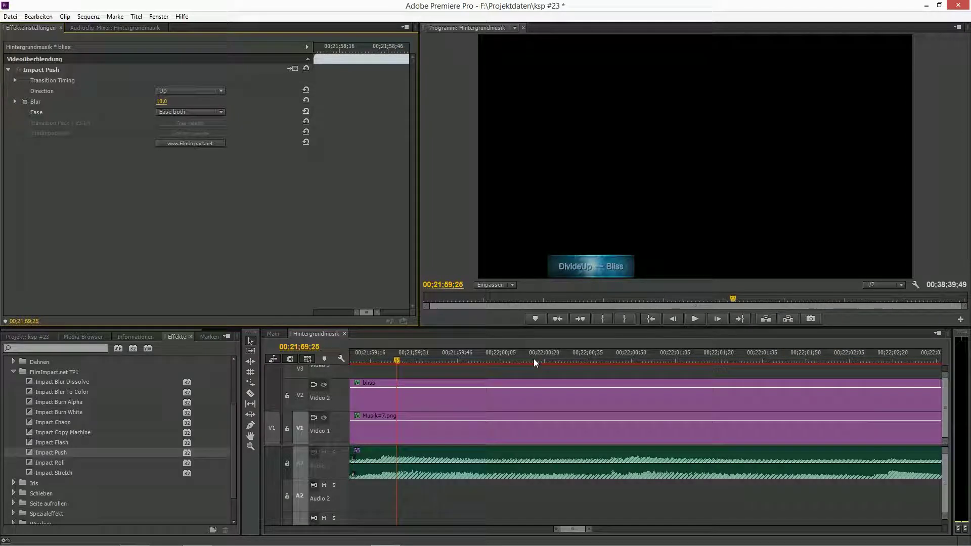
Step: Play the Main sequence around 00;18;12;12 to check the Incessant overlay over the footage
{"action": "left_click", "coordinate": [274, 333]}
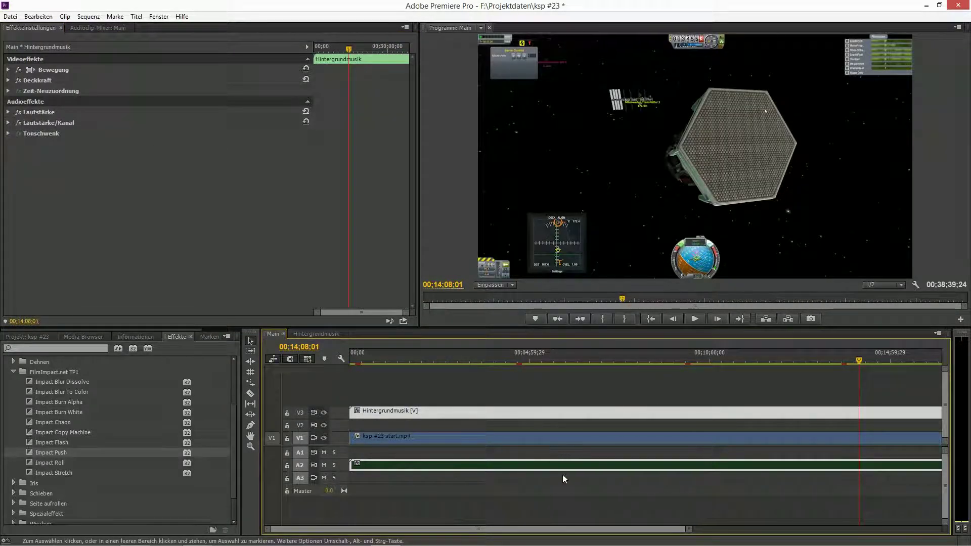
{"action": "left_click_drag", "start_coordinate": [652, 529], "coordinate": [756, 536]}
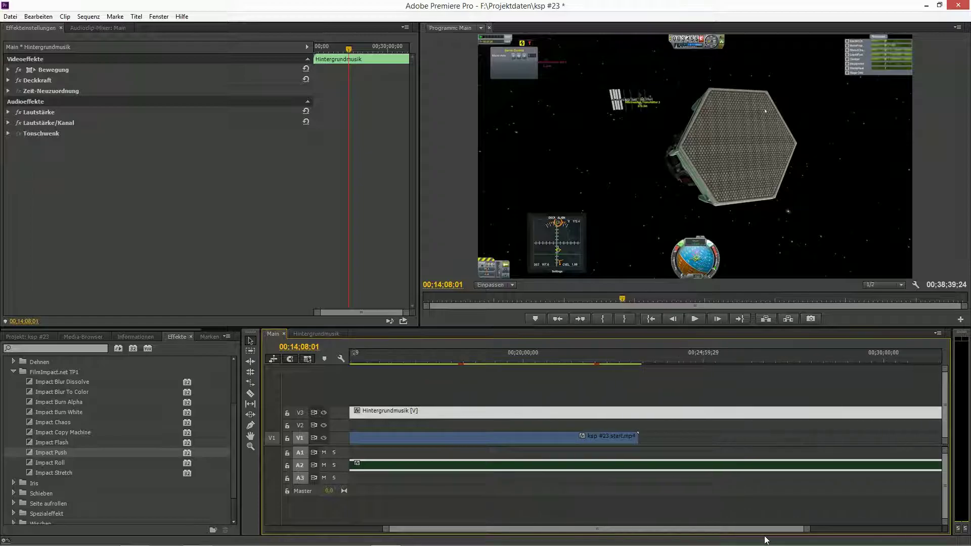
{"action": "left_click", "coordinate": [518, 362]}
{"action": "key", "text": "space"}
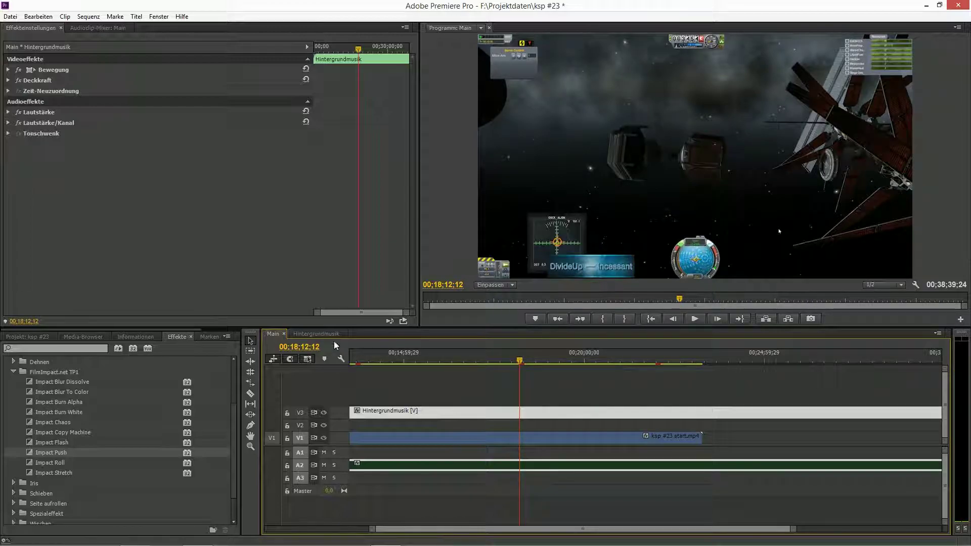
Step: Set the horizontal position of the incessant title clip in Hintergrundmusik to 1500
{"action": "left_click", "coordinate": [304, 334]}
{"action": "mouse_move", "coordinate": [581, 534]}
{"action": "left_mouse_down"}
{"action": "mouse_move", "coordinate": [621, 532]}
{"action": "mouse_move", "coordinate": [575, 542]}
{"action": "left_mouse_up"}
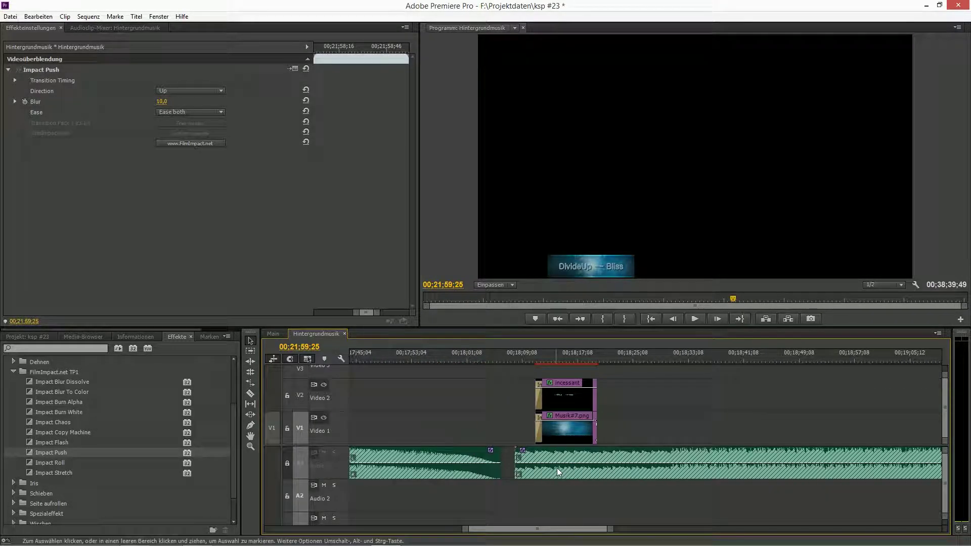
{"action": "left_click", "coordinate": [565, 400]}
{"action": "left_click_drag", "start_coordinate": [550, 529], "coordinate": [493, 538]}
{"action": "left_click", "coordinate": [273, 334]}
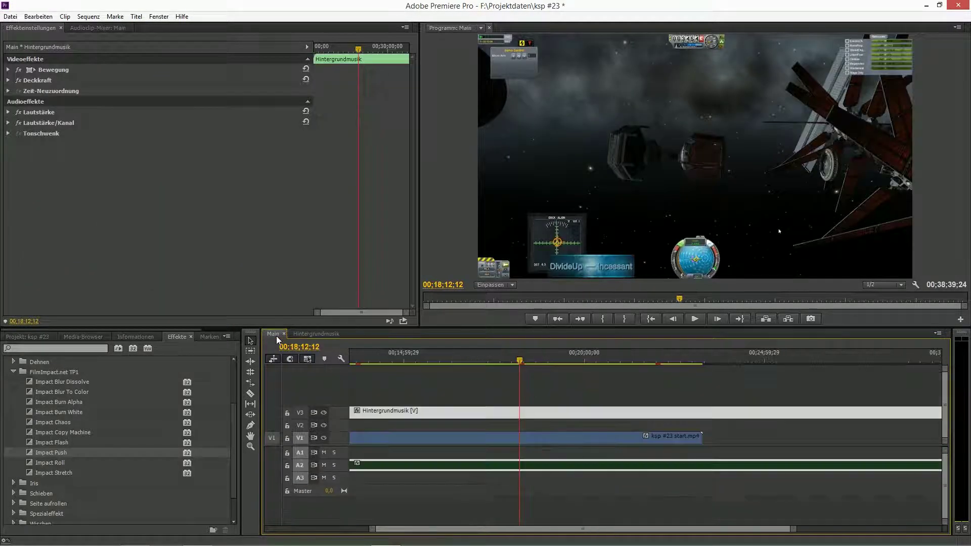
{"action": "left_click", "coordinate": [316, 334]}
{"action": "left_click_drag", "start_coordinate": [480, 533], "coordinate": [535, 528]}
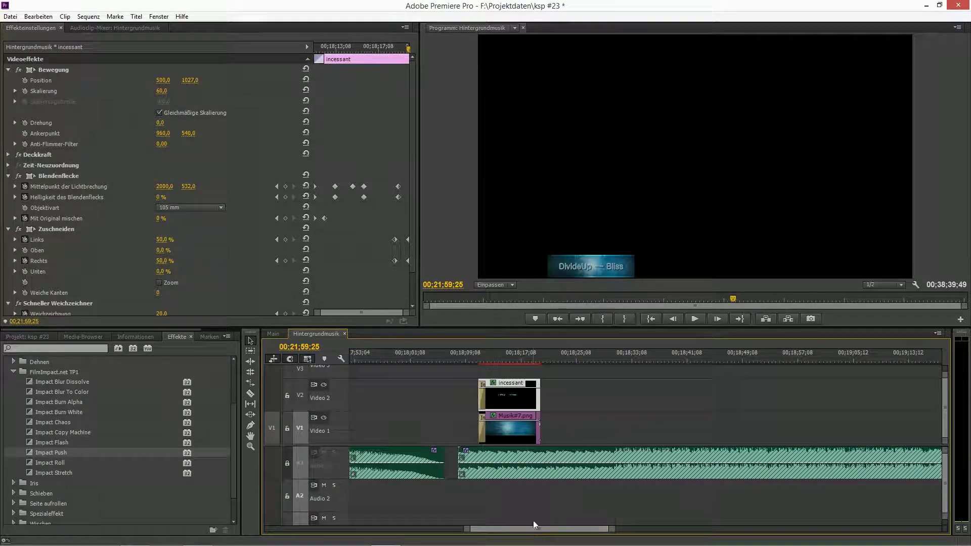
{"action": "left_click", "coordinate": [166, 80]}
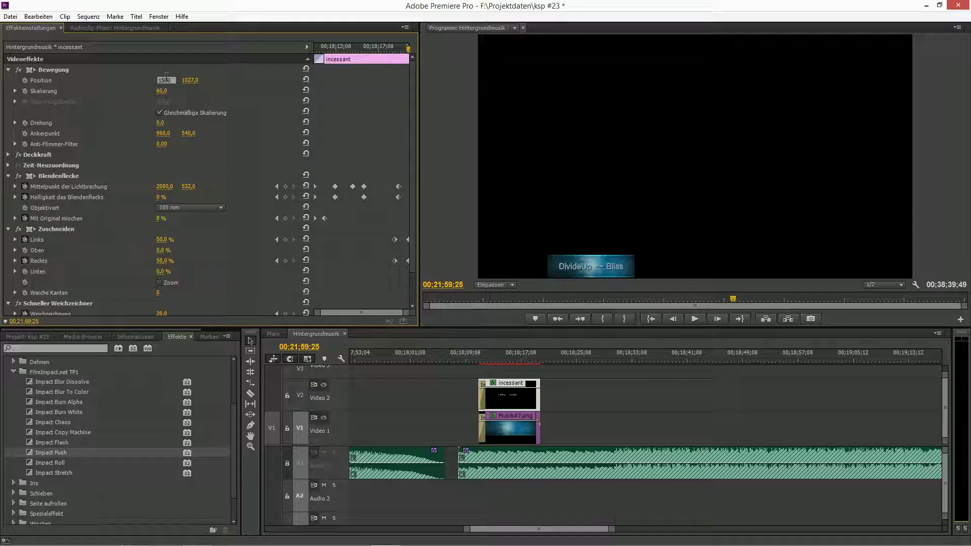
Step: Set the horizontal position of the Musik#7.png clip under incessant to 1500 and play the overlay through
{"action": "left_click", "coordinate": [494, 432]}
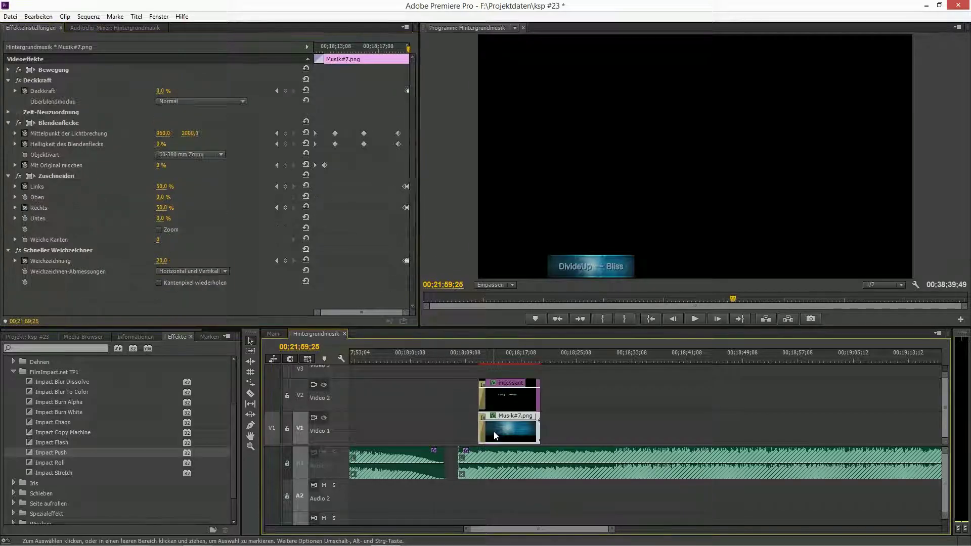
{"action": "left_click", "coordinate": [9, 70]}
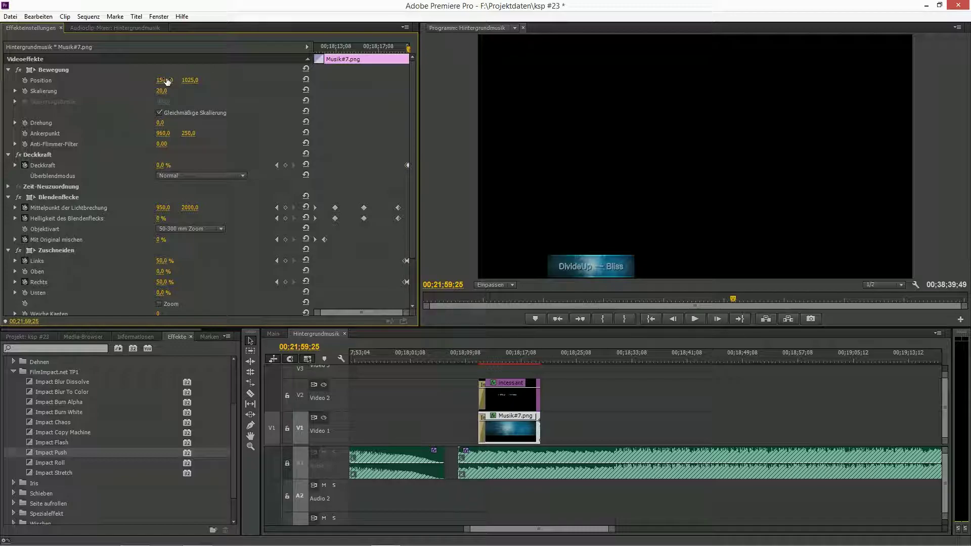
{"action": "left_click", "coordinate": [475, 361]}
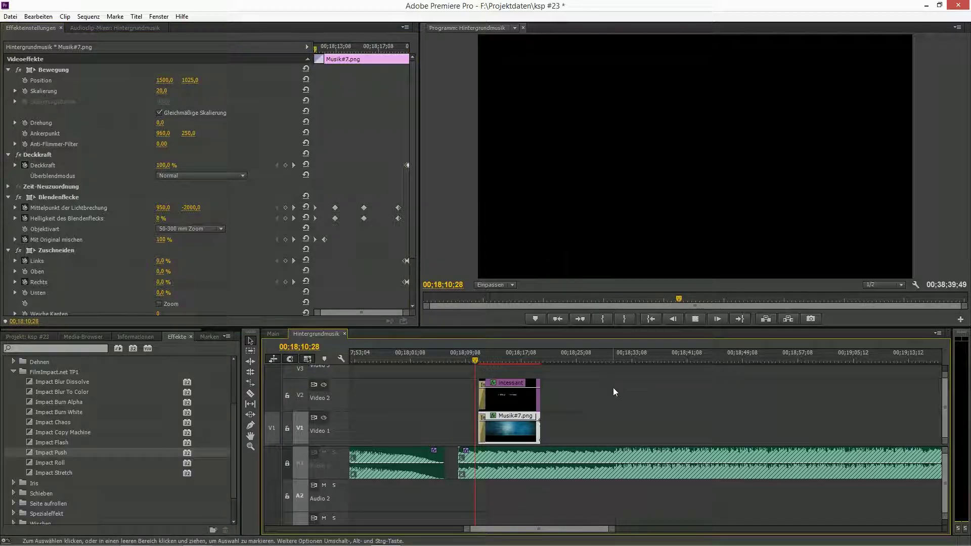
{"action": "key", "text": "space"}
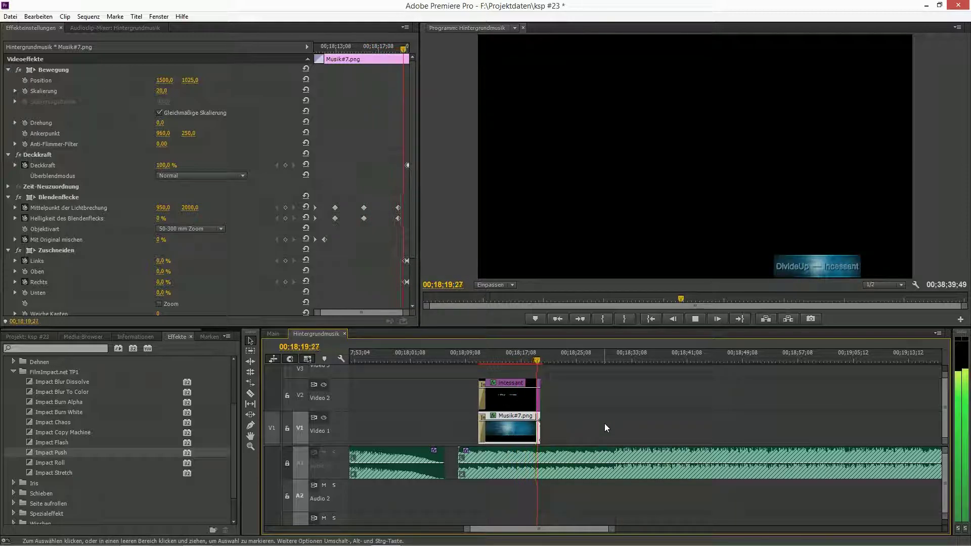
{"action": "key", "text": "space"}
Step: Scrub the Main sequence back to 00;12;58;27 to examine the footage
{"action": "left_click_drag", "start_coordinate": [523, 530], "coordinate": [563, 535]}
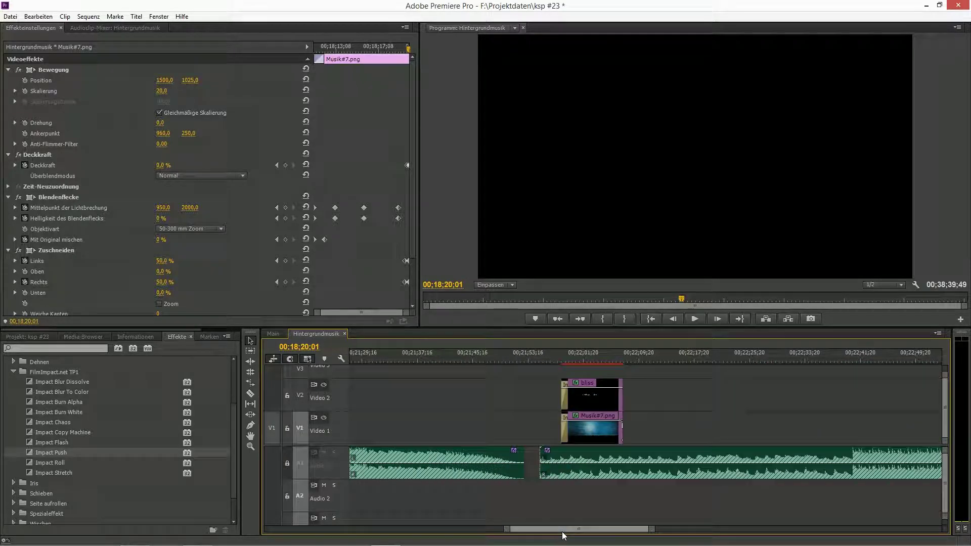
{"action": "left_click", "coordinate": [276, 334]}
{"action": "left_click_drag", "start_coordinate": [519, 361], "coordinate": [342, 365]}
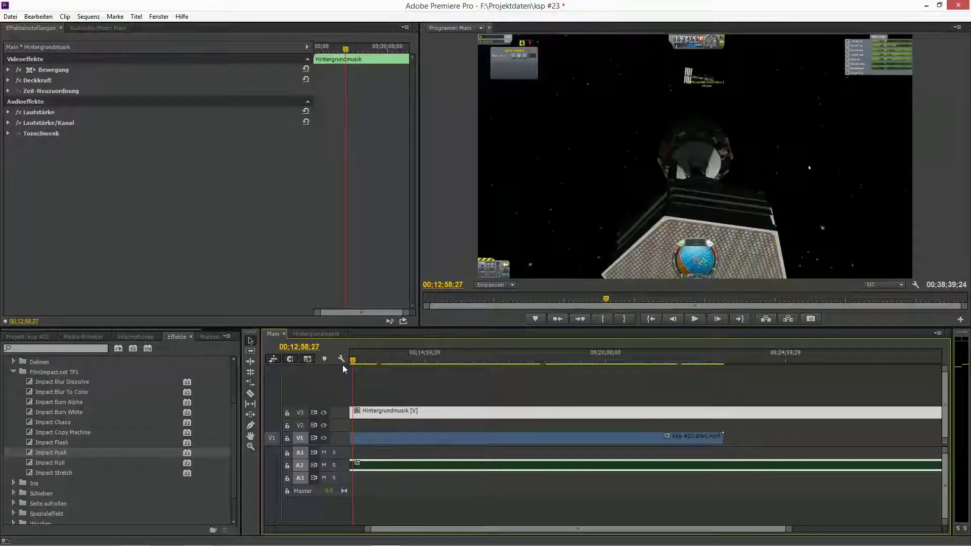
Step: Select the bliss clip in Hintergrundmusik and play its overlay from just before its start to 00;22;04;12
{"action": "left_click", "coordinate": [316, 334]}
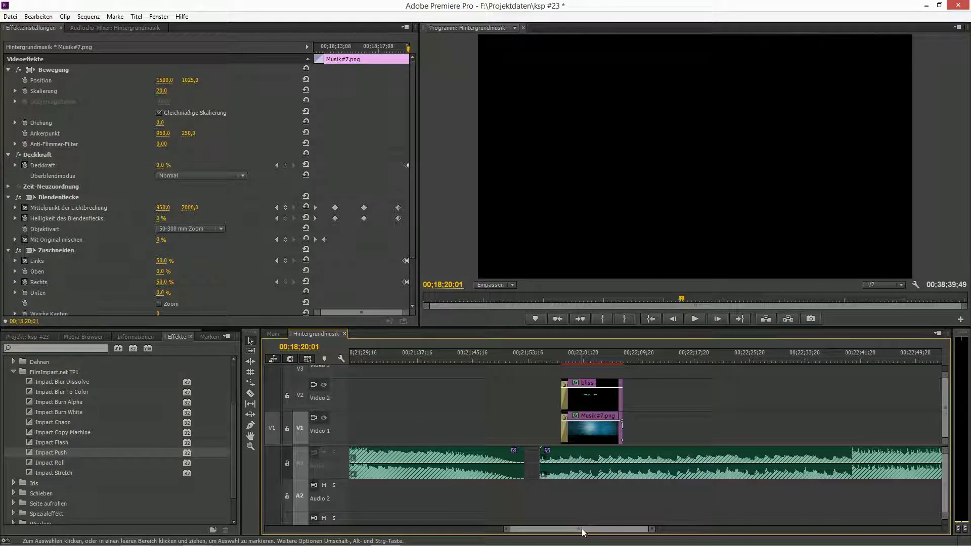
{"action": "scroll", "coordinate": [582, 528], "scroll_direction": "down", "scroll_amount": 3}
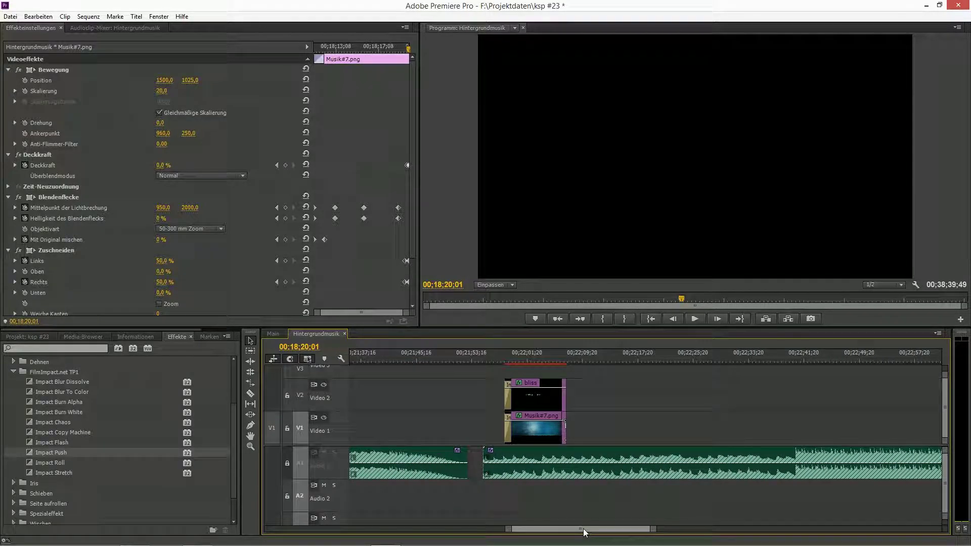
{"action": "left_click", "coordinate": [538, 395]}
{"action": "left_click", "coordinate": [499, 361]}
{"action": "key", "text": "space"}
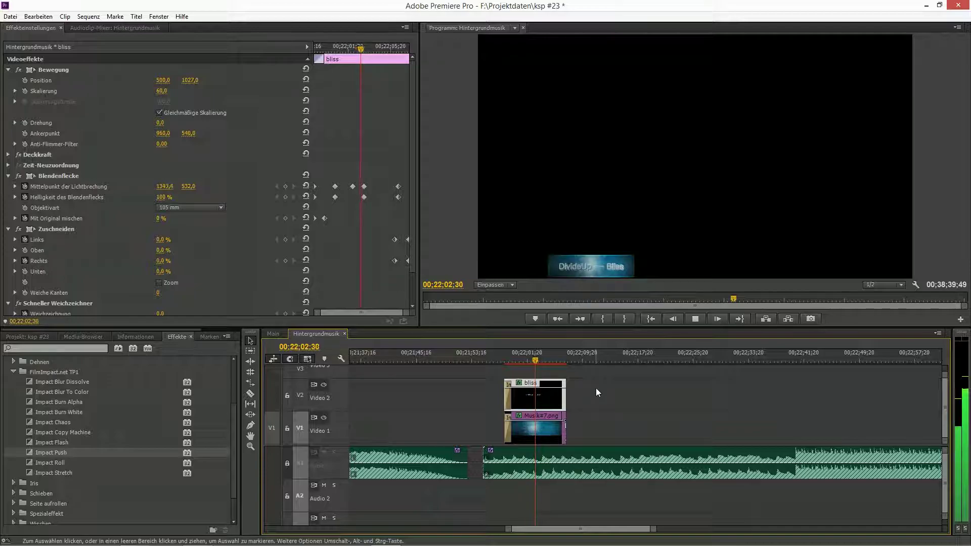
{"action": "key", "text": "space"}
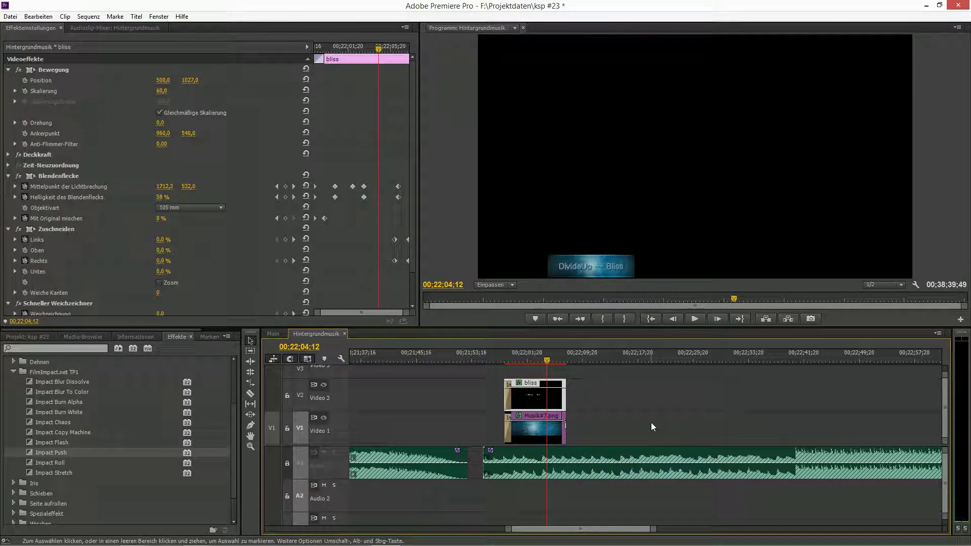
Step: Copy the Musik#7.png clip under bliss and paste it on Video 1 at 00;25;22;59, shortly after the next music track begins
{"action": "left_click", "coordinate": [551, 429]}
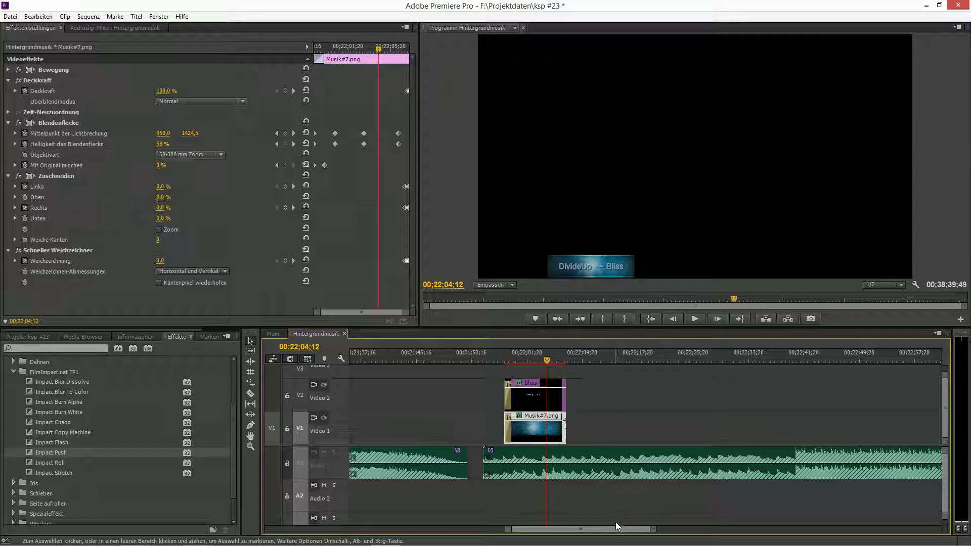
{"action": "scroll", "coordinate": [616, 526], "scroll_direction": "down", "scroll_amount": 5}
{"action": "left_click_drag", "start_coordinate": [666, 531], "coordinate": [721, 535]}
{"action": "scroll", "coordinate": [721, 530], "scroll_direction": "down", "scroll_amount": 8}
{"action": "left_click", "coordinate": [556, 361]}
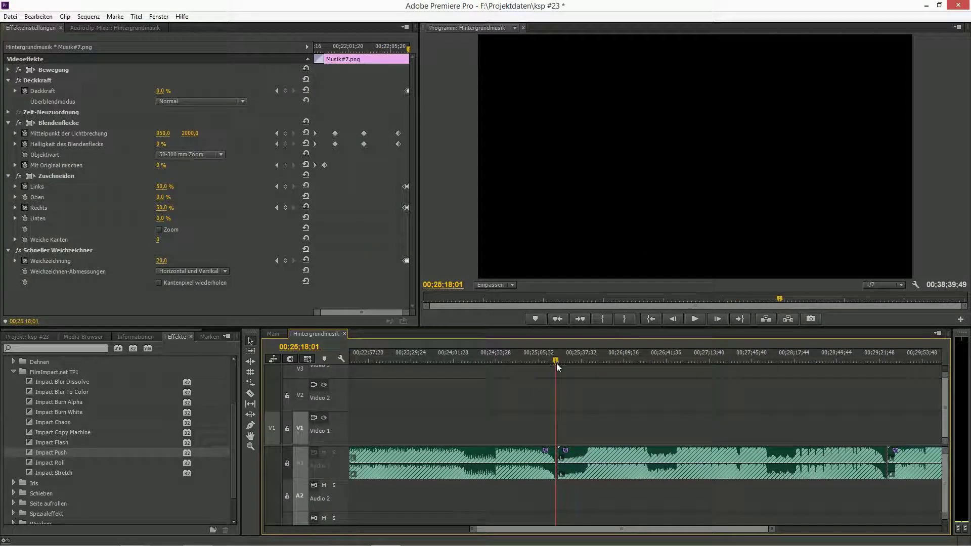
{"action": "left_click_drag", "start_coordinate": [769, 530], "coordinate": [707, 533]}
{"action": "key", "text": "space"}
{"action": "key", "text": "space"}
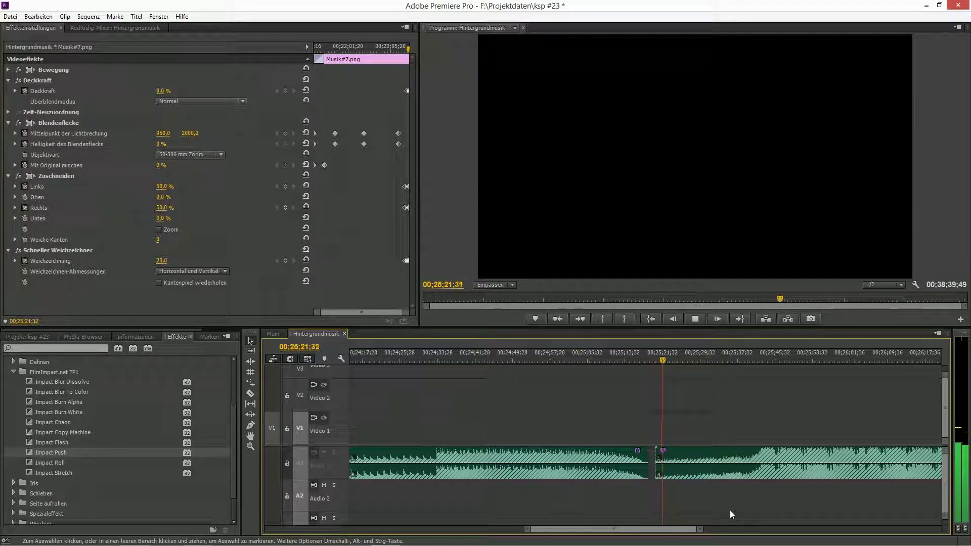
{"action": "key", "text": "space"}
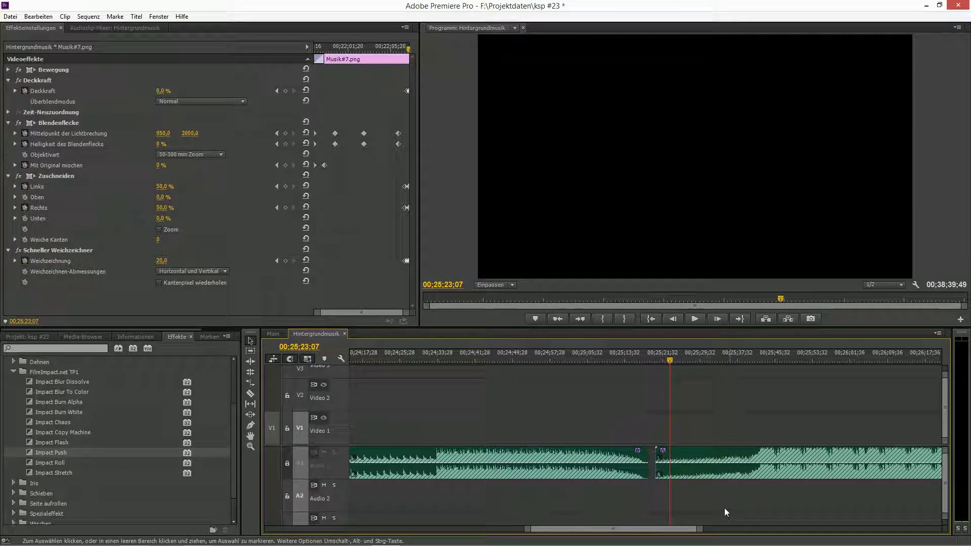
{"action": "key", "text": "Left"}
{"action": "key", "text": "Left"}
{"action": "key", "text": "Left"}
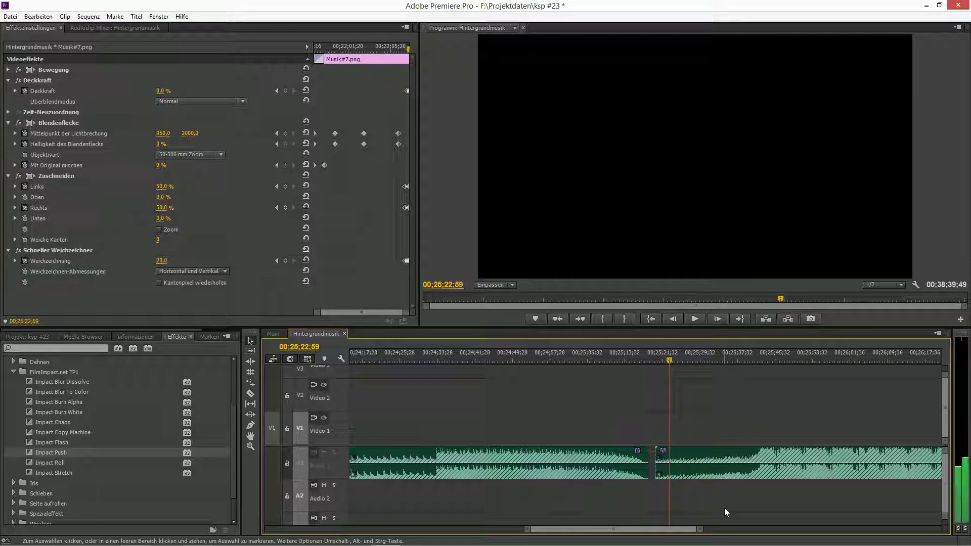
{"action": "key", "text": "period"}
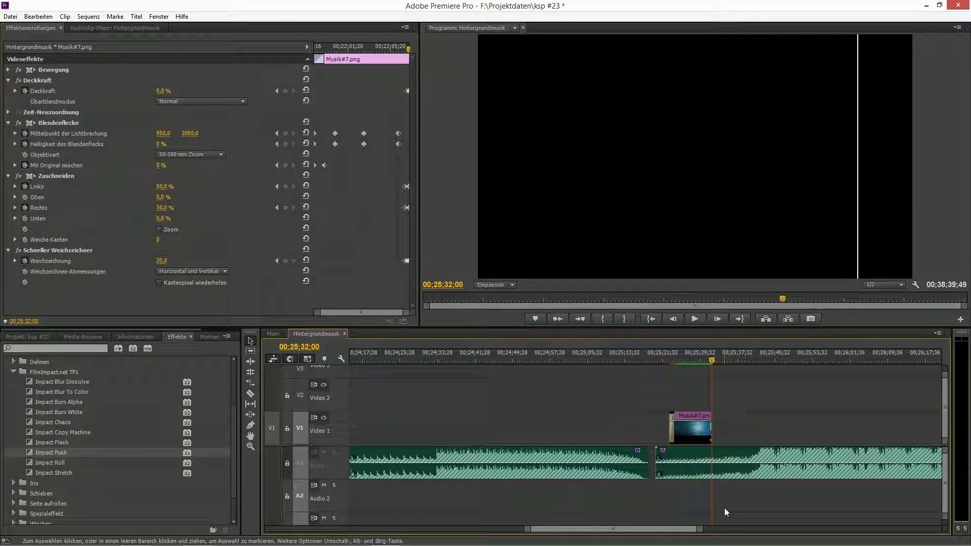
Step: Switch to Winamp to look up the next track's name in the playlist, and return to Premiere Pro
{"action": "mouse_move", "coordinate": [60, 543]}
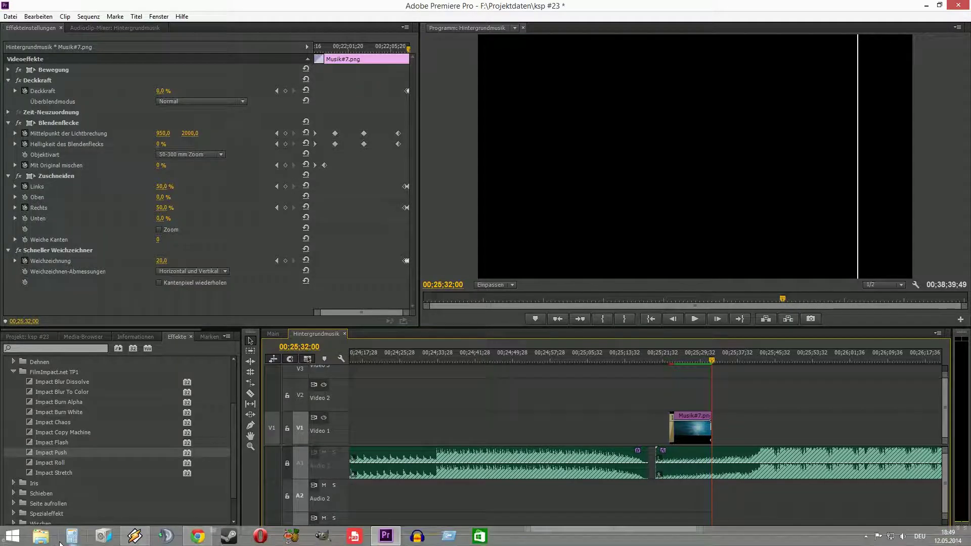
{"action": "left_click", "coordinate": [135, 539]}
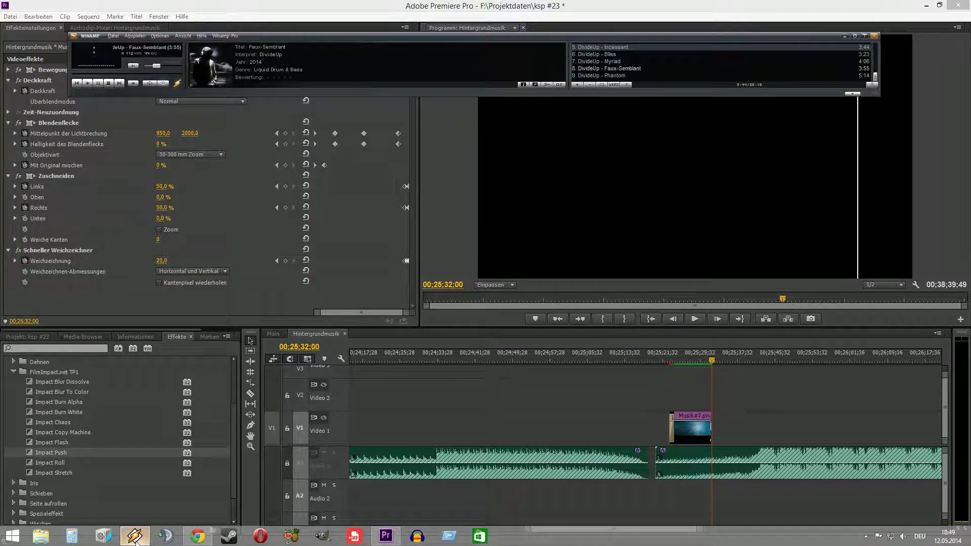
{"action": "left_click", "coordinate": [134, 537]}
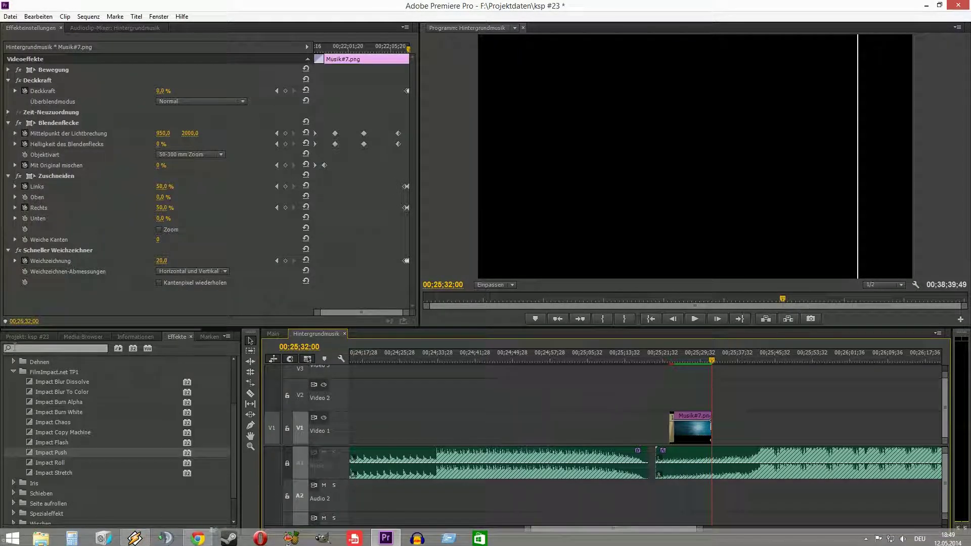
Step: Create a new 1920 × 1080 title named myriad based on the existing Unclear title
{"action": "left_click", "coordinate": [28, 336]}
{"action": "double_click", "coordinate": [22, 383]}
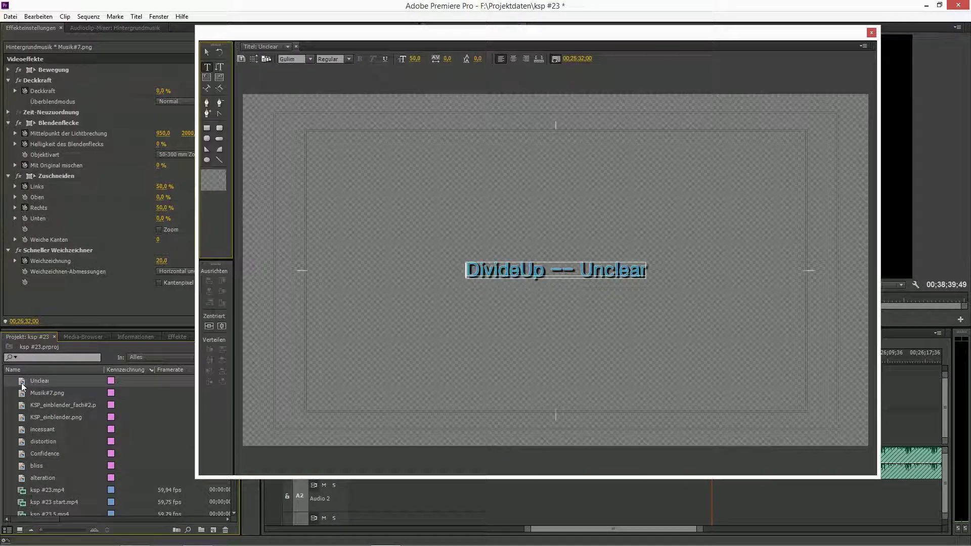
{"action": "left_click", "coordinate": [240, 59]}
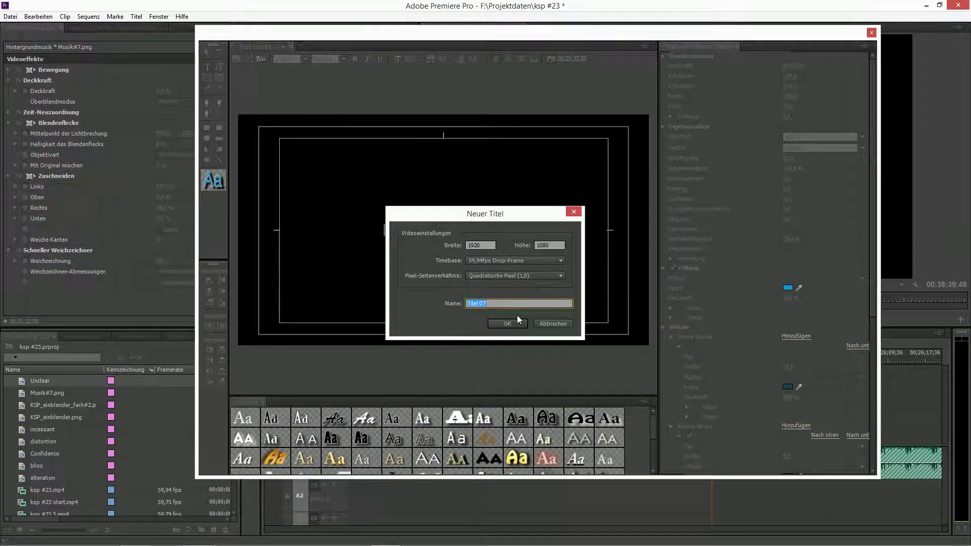
{"action": "type", "text": "myriad"}
{"action": "left_click", "coordinate": [519, 321]}
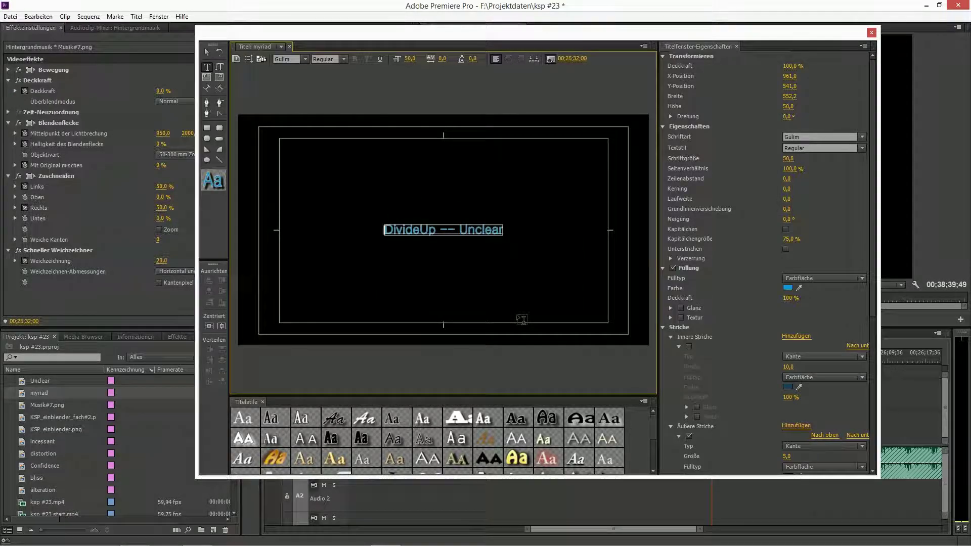
Step: Change the title text to "DivideUp -- Myriad", centre it horizontally and close the title editor
{"action": "double_click", "coordinate": [464, 230]}
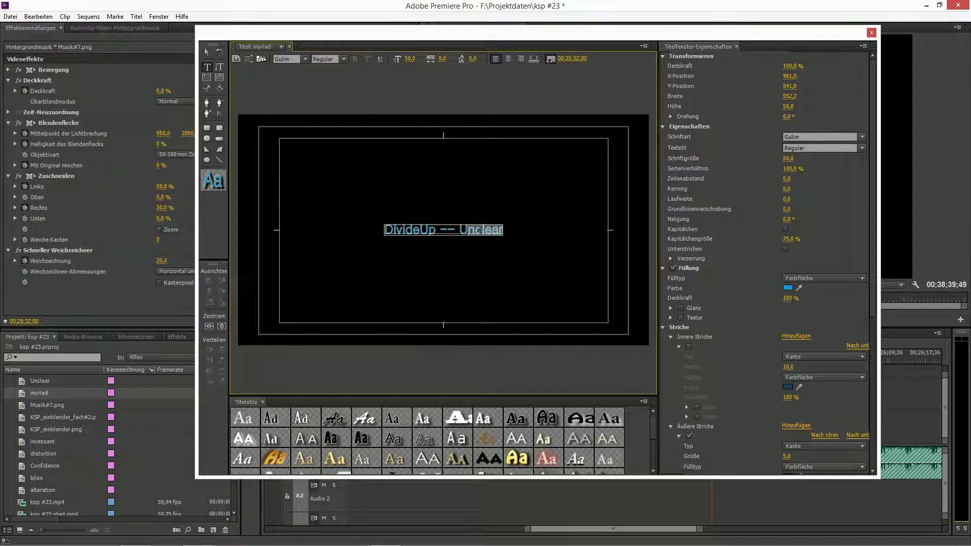
{"action": "type", "text": "Myriad"}
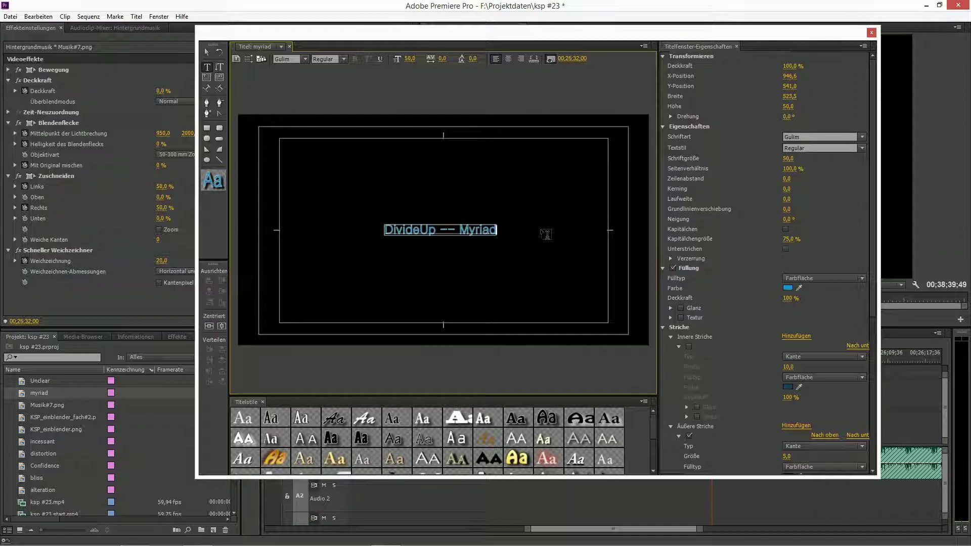
{"action": "left_click", "coordinate": [211, 326]}
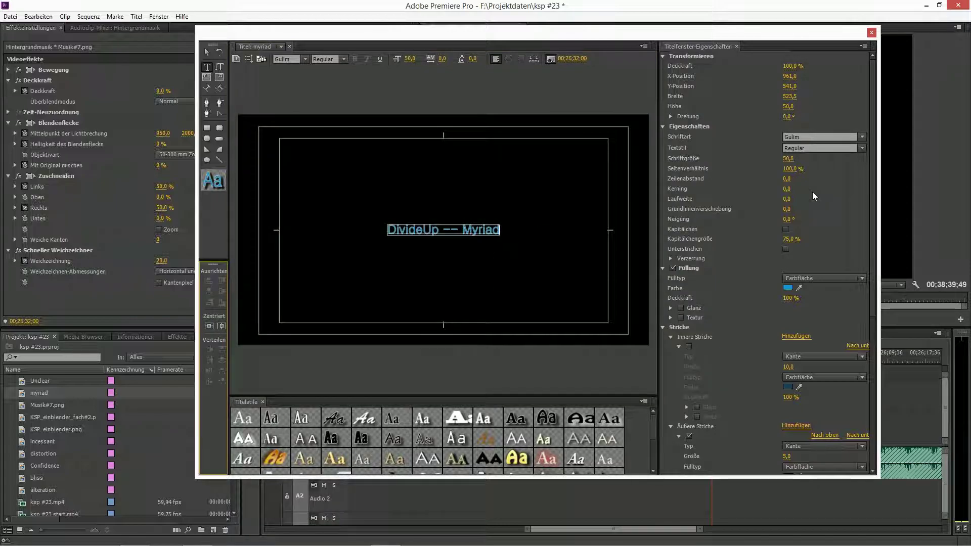
{"action": "left_click", "coordinate": [871, 32]}
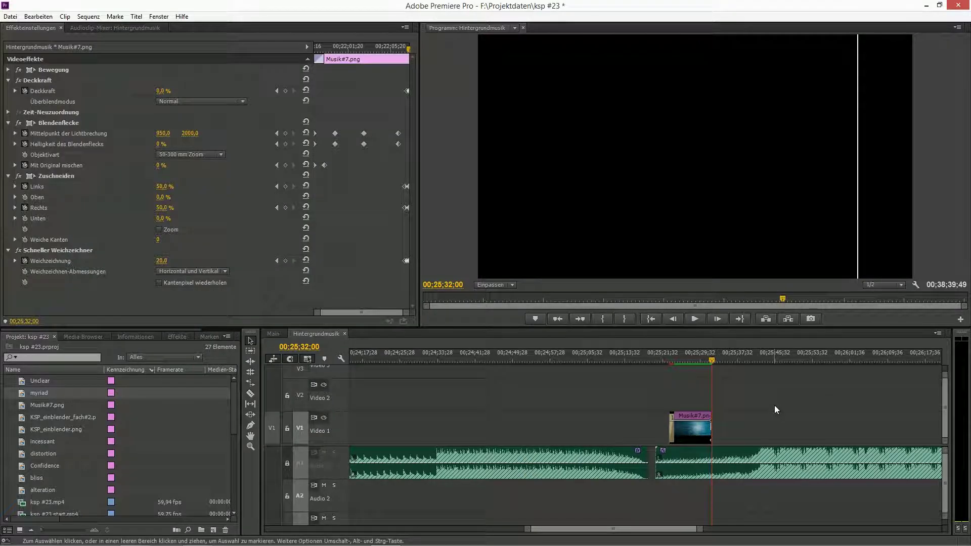
Step: Place the myriad title on Video 2 above the new Musik#7.png clip and extend it to that clip's end
{"action": "left_click_drag", "start_coordinate": [40, 393], "coordinate": [675, 393]}
{"action": "left_click_drag", "start_coordinate": [711, 363], "coordinate": [642, 362]}
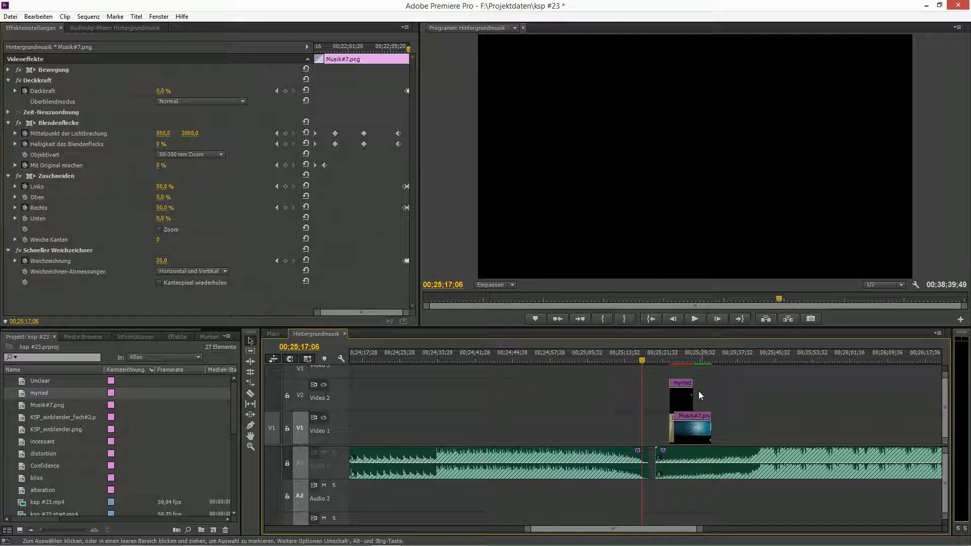
{"action": "left_click_drag", "start_coordinate": [693, 397], "coordinate": [711, 395]}
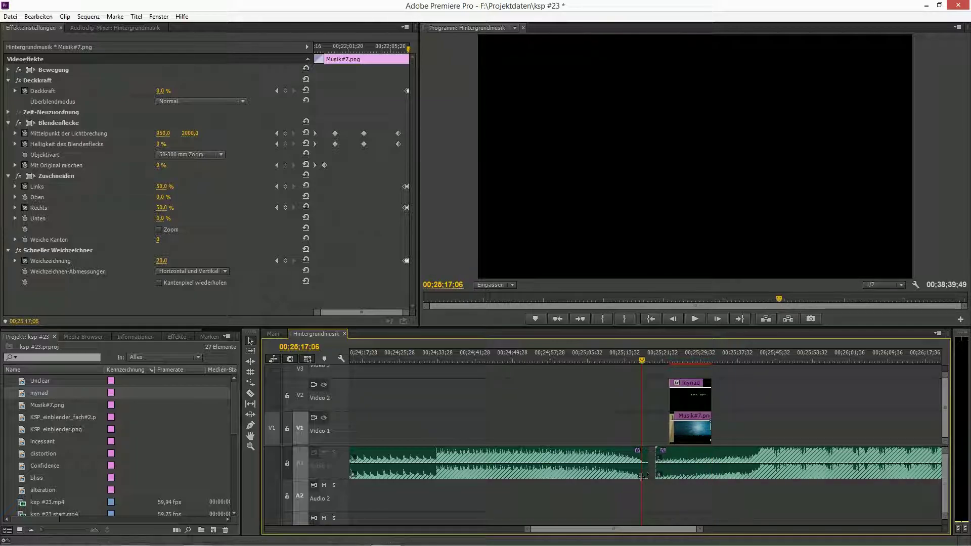
Step: Copy the bliss title clip and paste its attributes onto the myriad title clip
{"action": "left_click_drag", "start_coordinate": [610, 529], "coordinate": [563, 529]}
{"action": "left_click", "coordinate": [663, 397]}
{"action": "right_click", "coordinate": [663, 397]}
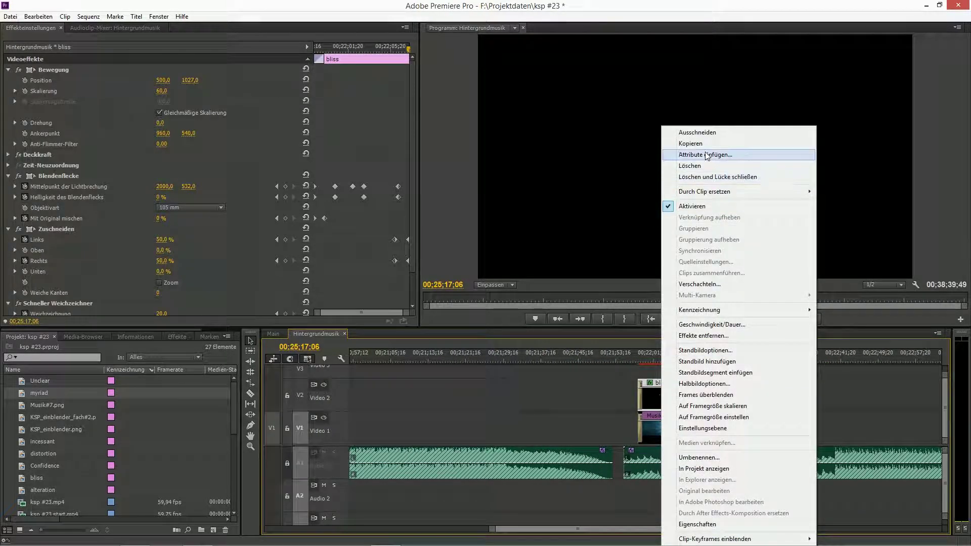
{"action": "left_click", "coordinate": [682, 145]}
{"action": "left_click_drag", "start_coordinate": [629, 528], "coordinate": [666, 529]}
{"action": "right_click", "coordinate": [624, 399]}
{"action": "left_click", "coordinate": [617, 398]}
{"action": "right_click", "coordinate": [617, 398]}
{"action": "left_click", "coordinate": [660, 156]}
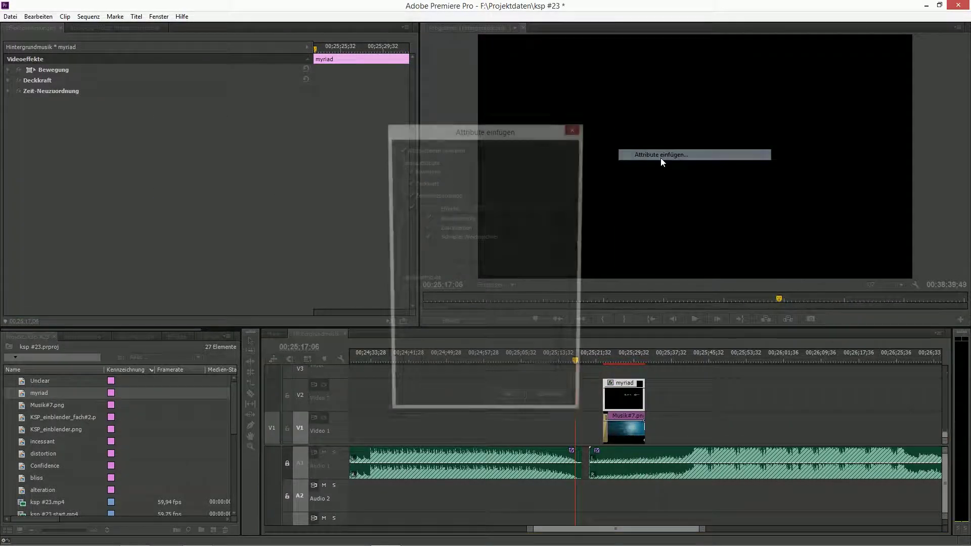
{"action": "left_click", "coordinate": [517, 404]}
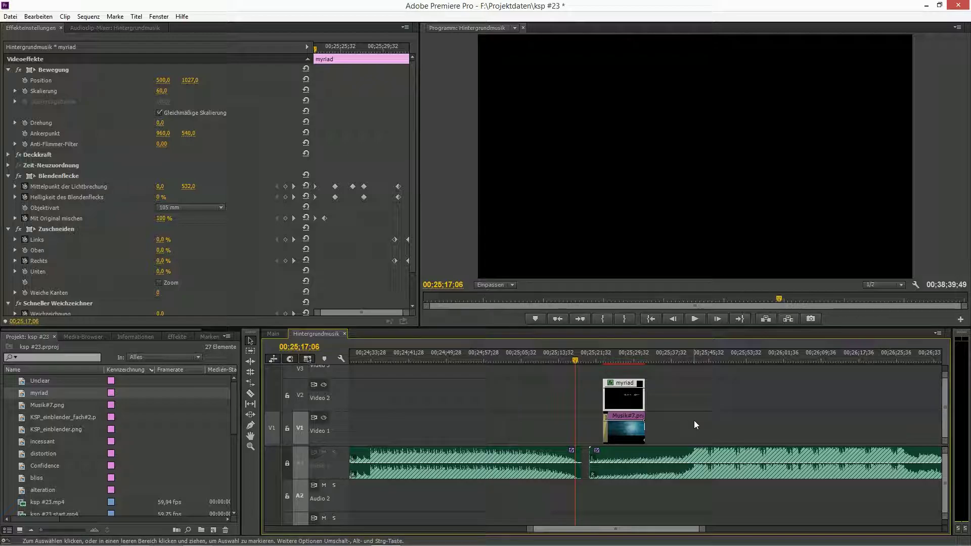
Step: Apply the Impact Push transition to the start of the myriad clip and extend it to 00;25;24;00
{"action": "left_click_drag", "start_coordinate": [701, 529], "coordinate": [627, 528]}
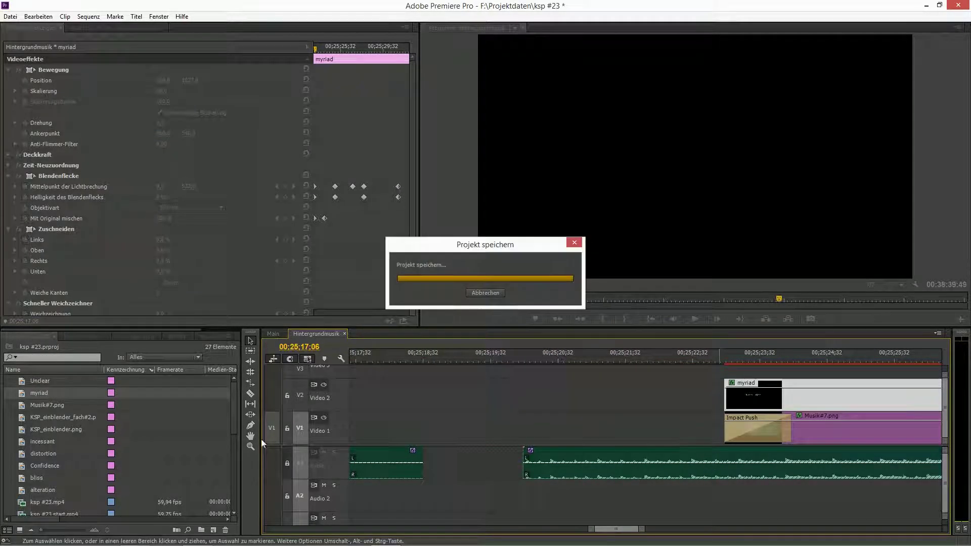
{"action": "left_click", "coordinate": [177, 336]}
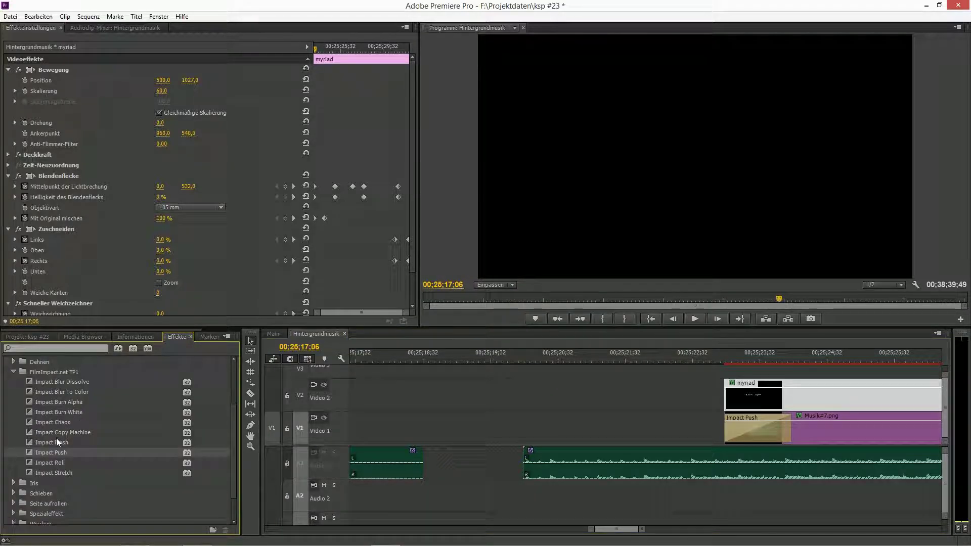
{"action": "left_click_drag", "start_coordinate": [57, 453], "coordinate": [731, 402]}
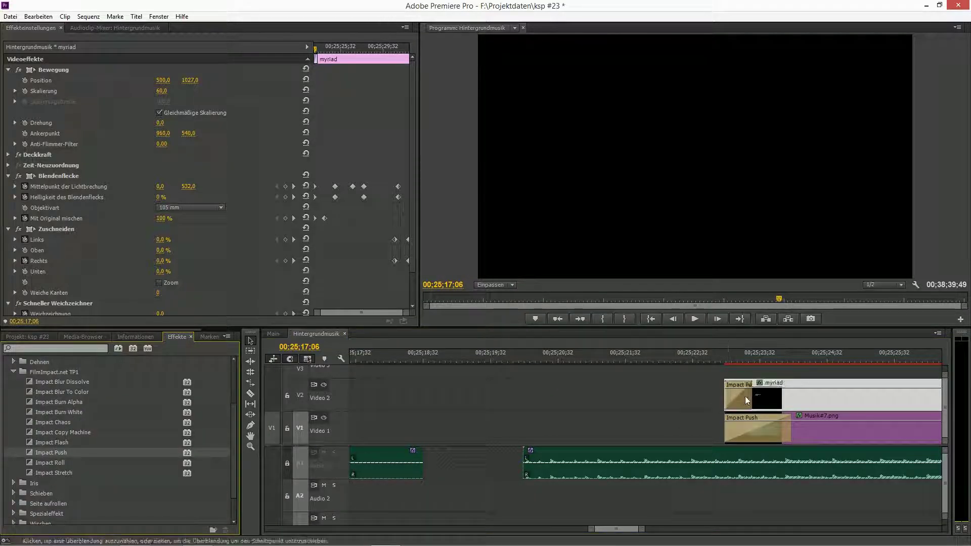
{"action": "left_click_drag", "start_coordinate": [769, 359], "coordinate": [792, 362]}
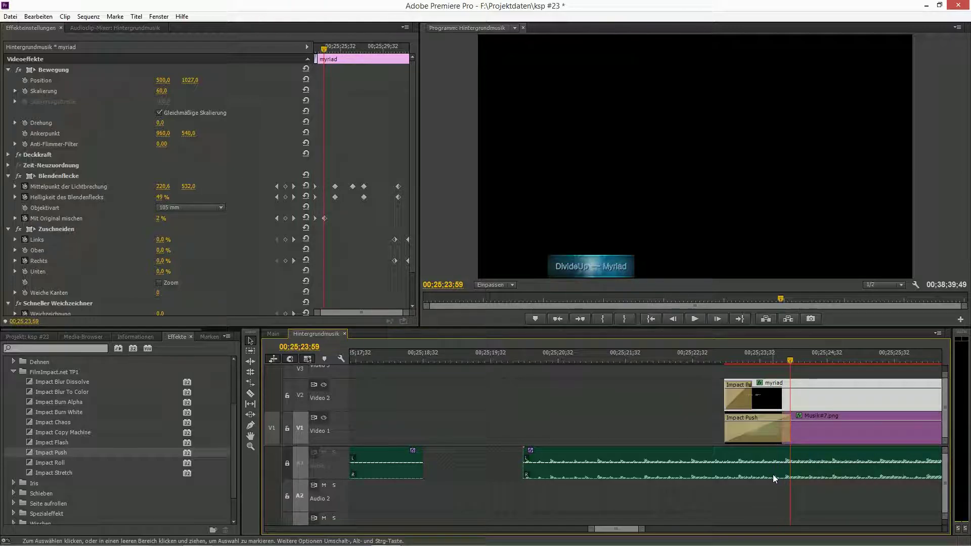
{"action": "key", "text": "Right"}
{"action": "left_click_drag", "start_coordinate": [752, 400], "coordinate": [790, 399]}
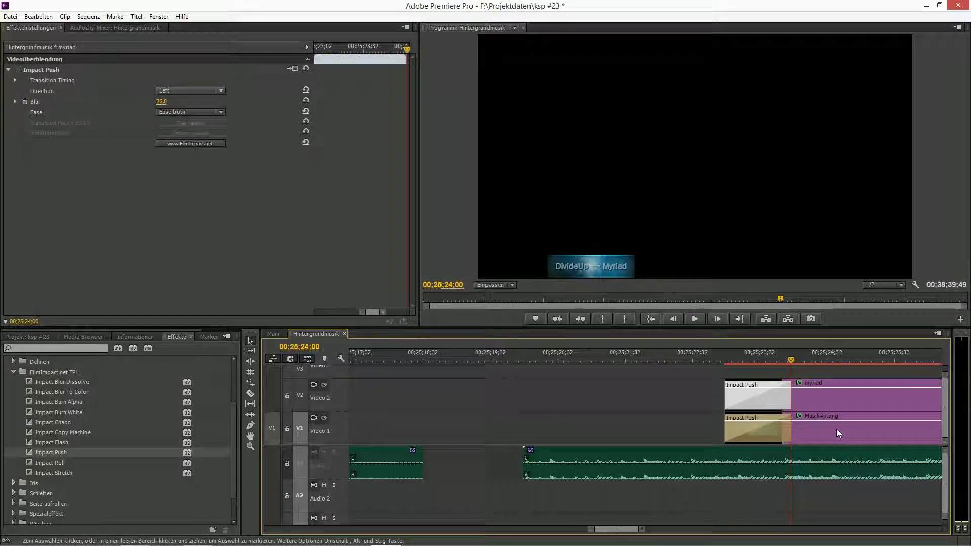
Step: Set the myriad clip's Impact Push direction to Up and its blur to 10, and play the transition
{"action": "left_click", "coordinate": [168, 93]}
{"action": "left_click", "coordinate": [169, 104]}
{"action": "left_click", "coordinate": [168, 101]}
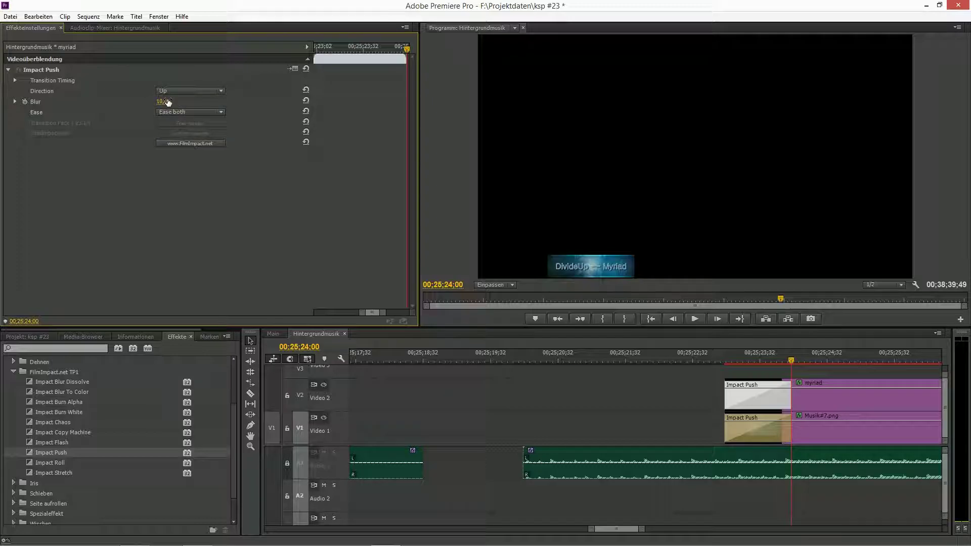
{"action": "left_click", "coordinate": [724, 360]}
{"action": "key", "text": "space"}
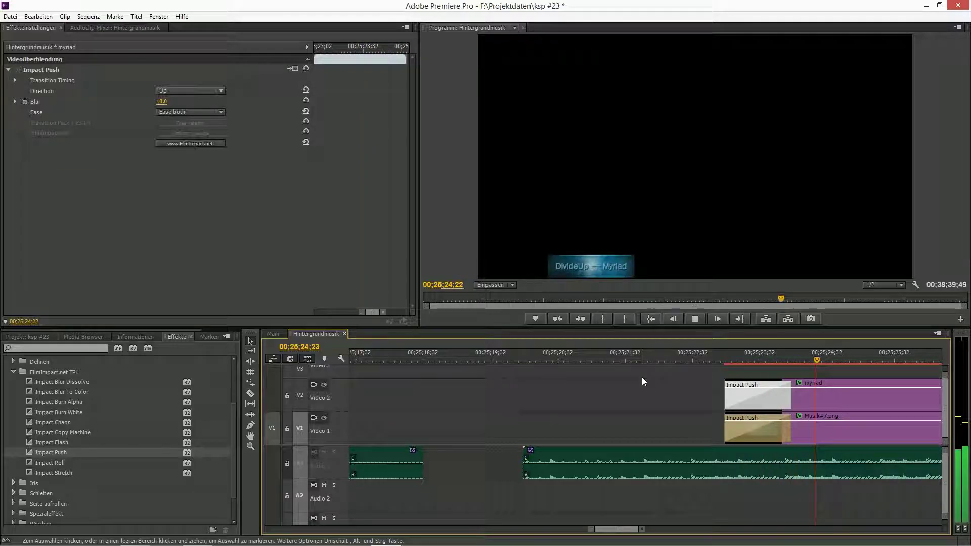
{"action": "key", "text": "space"}
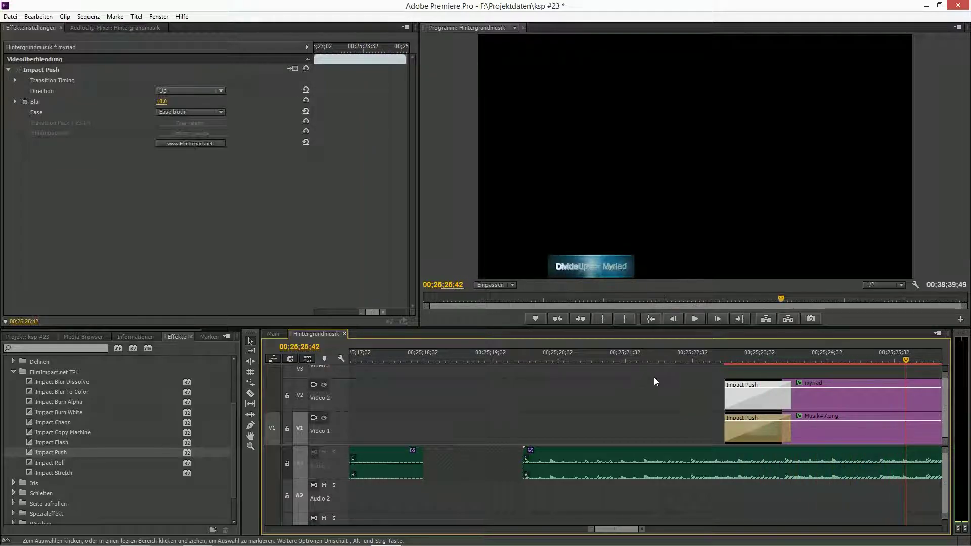
Step: Select the myriad clip and play its overlay on to 00;25;30;11
{"action": "left_click", "coordinate": [821, 393]}
{"action": "key", "text": "space"}
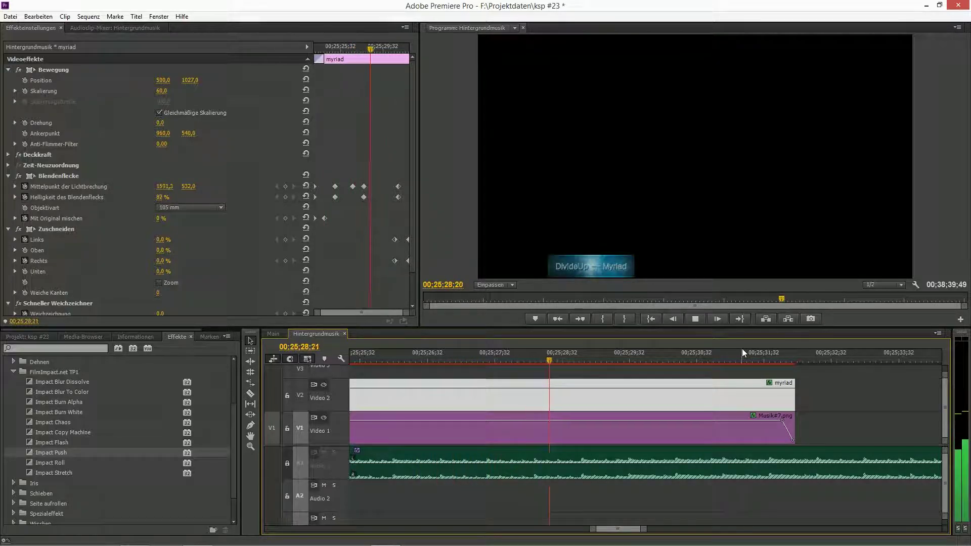
{"action": "key", "text": "space"}
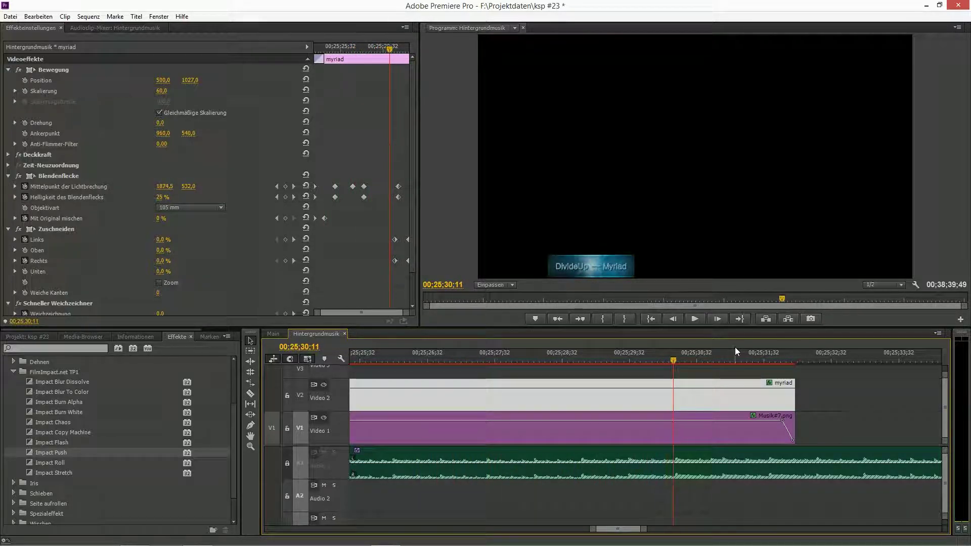
Step: Return to the start of Hintergrundmusik and play the Unclear overlay from just before its start to 00;00;12;19
{"action": "left_click", "coordinate": [648, 320]}
{"action": "left_click_drag", "start_coordinate": [317, 529], "coordinate": [347, 529]}
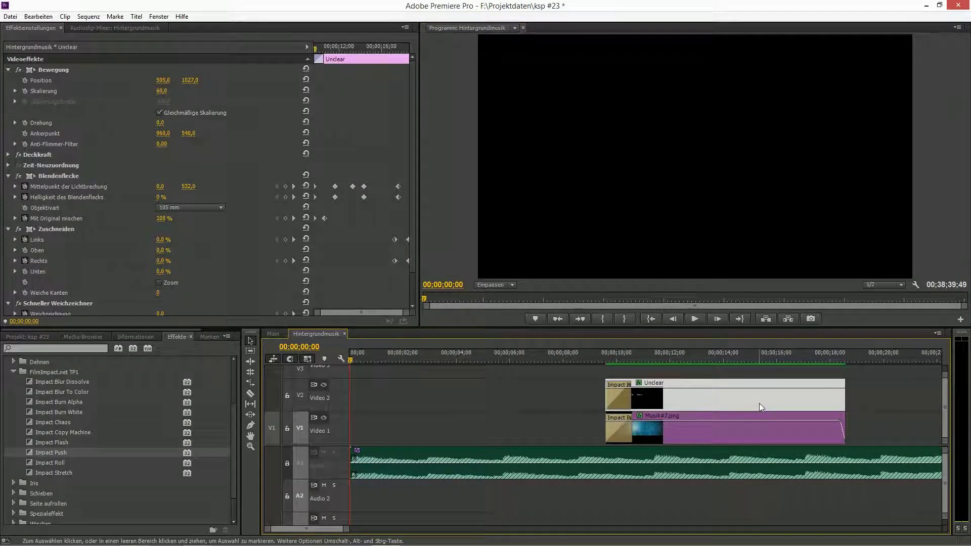
{"action": "left_click", "coordinate": [602, 357]}
{"action": "key", "text": "space"}
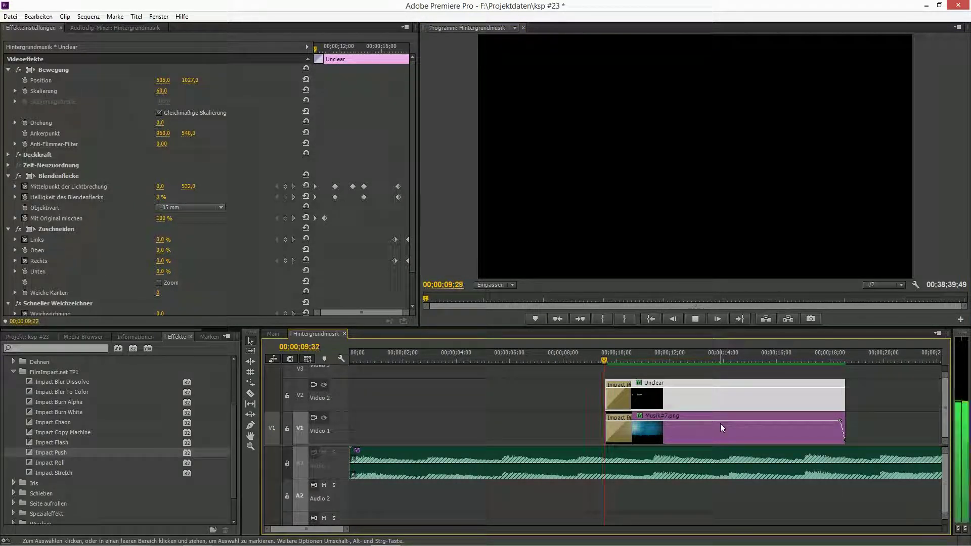
{"action": "key", "text": "grave"}
{"action": "key", "text": "grave"}
{"action": "key", "text": "space"}
Step: Set the horizontal position of the Unclear title clip to 500
{"action": "left_click", "coordinate": [160, 79]}
{"action": "type", "text": "500"}
{"action": "key", "text": "Return"}
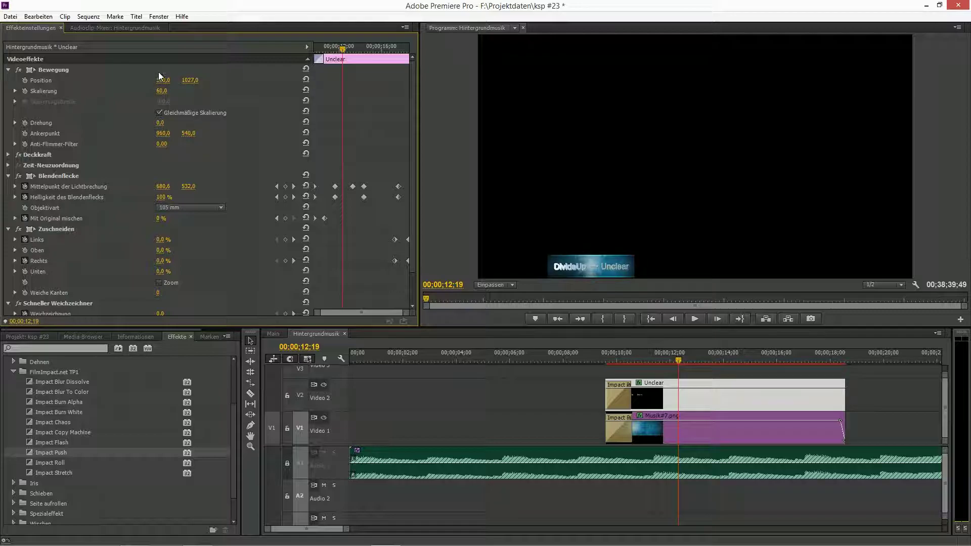
Step: Examine the Unclear overlay in the enlarged program preview and play it on to 00;00;12;48
{"action": "left_click", "coordinate": [454, 223]}
{"action": "key", "text": "grave"}
{"action": "key", "text": "grave"}
{"action": "key", "text": "space"}
{"action": "key", "text": "space"}
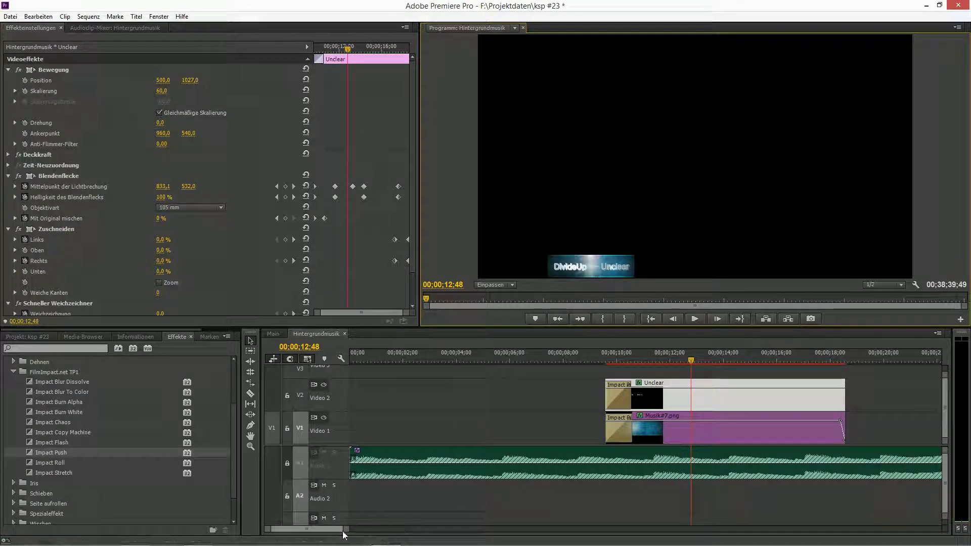
Step: Adjust the horizontal position of the Confidence title clip and select the alteration title clip to check its position
{"action": "left_click_drag", "start_coordinate": [346, 529], "coordinate": [527, 529]}
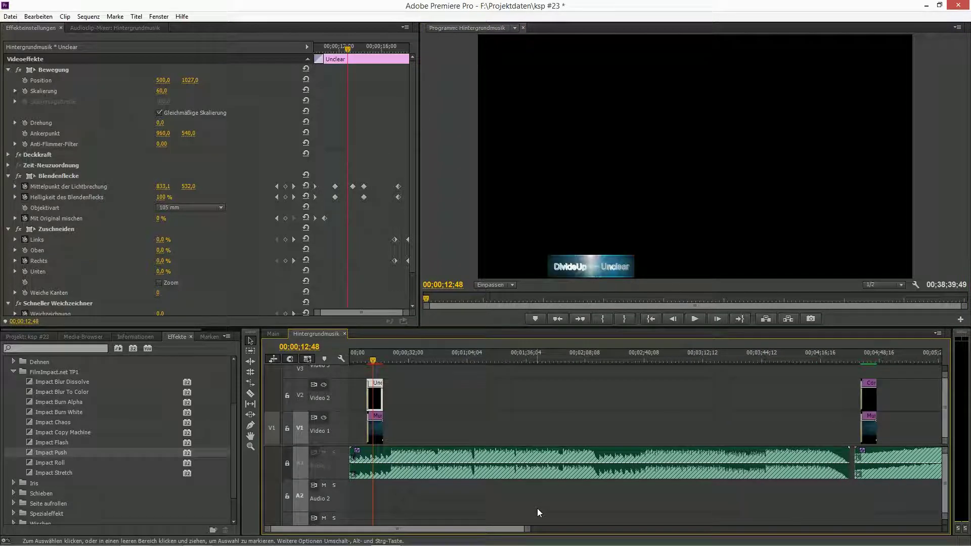
{"action": "left_click", "coordinate": [866, 395]}
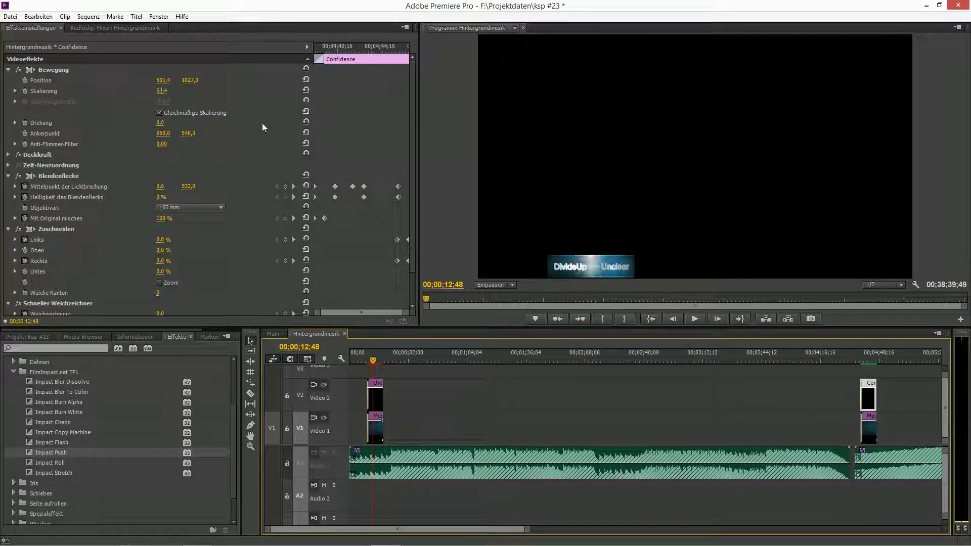
{"action": "left_click", "coordinate": [164, 80]}
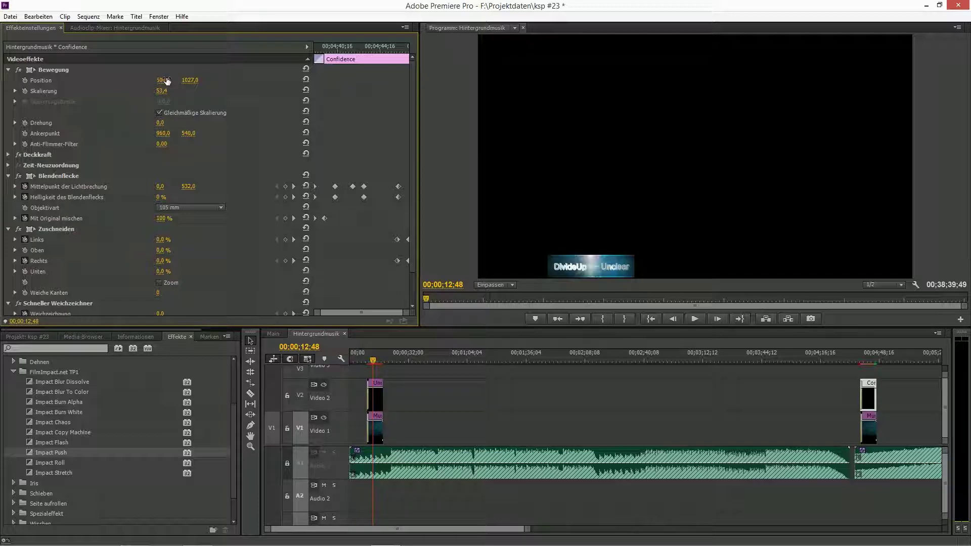
{"action": "left_click_drag", "start_coordinate": [438, 529], "coordinate": [507, 537]}
{"action": "left_click", "coordinate": [635, 397]}
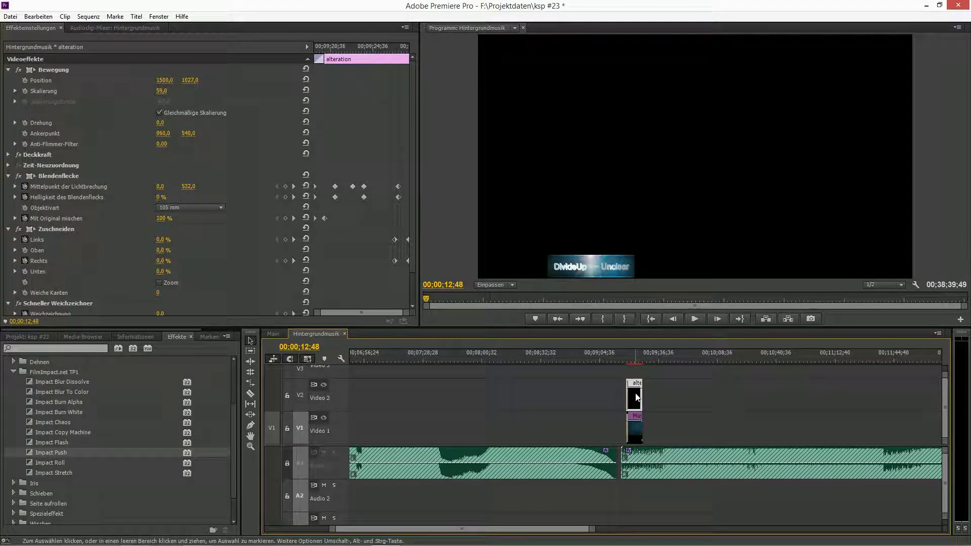
Step: Play the myriad overlay from 00;25;22;24 to 00;25;28;12, selecting its Musik#7.png clip and saving the project
{"action": "left_click_drag", "start_coordinate": [577, 529], "coordinate": [716, 530]}
{"action": "left_click", "coordinate": [478, 360]}
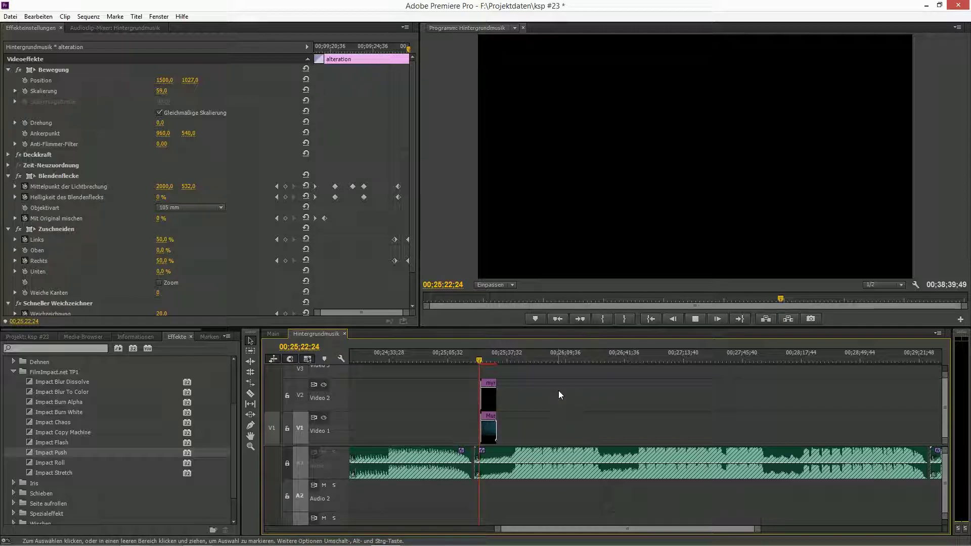
{"action": "key", "text": "space"}
{"action": "left_click", "coordinate": [491, 427]}
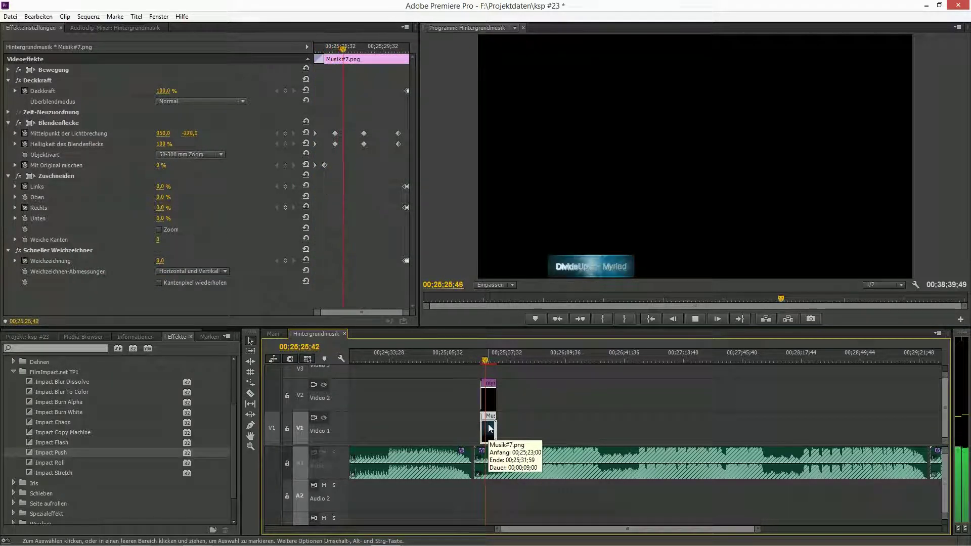
{"action": "key", "text": "ctrl+s"}
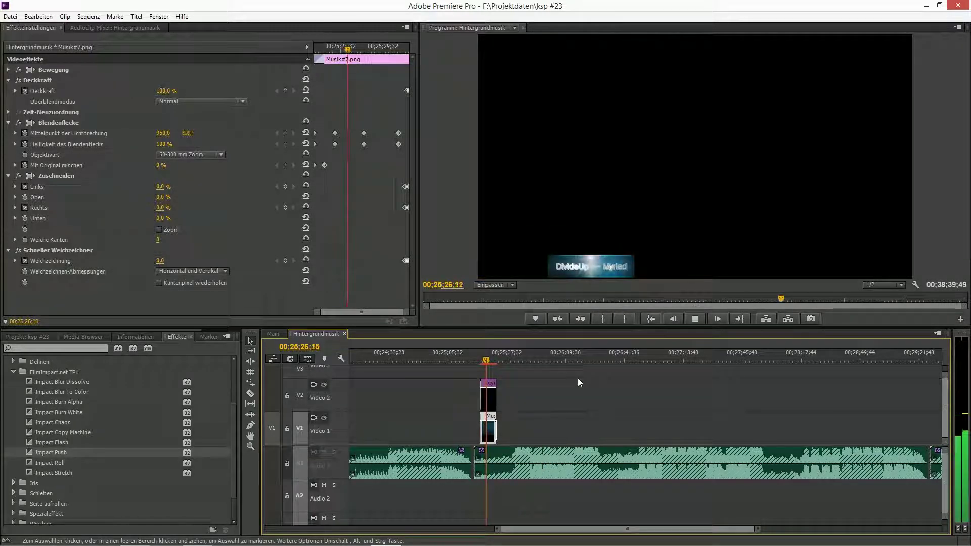
{"action": "key", "text": "space"}
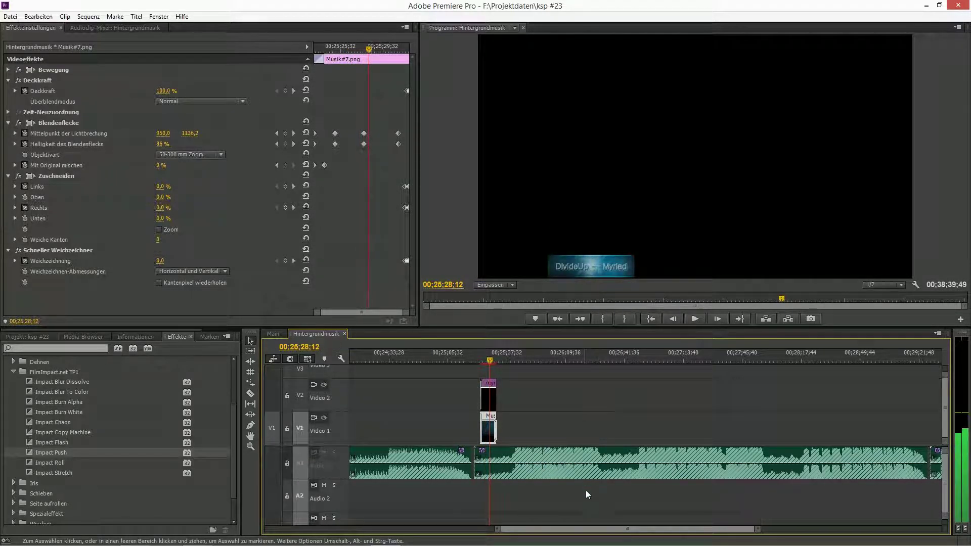
Step: Play the next track's start from 00;29;27;32 and paste the Musik#7.png background clip on Video 1 at 00;29;31;00
{"action": "left_click_drag", "start_coordinate": [617, 530], "coordinate": [661, 530]}
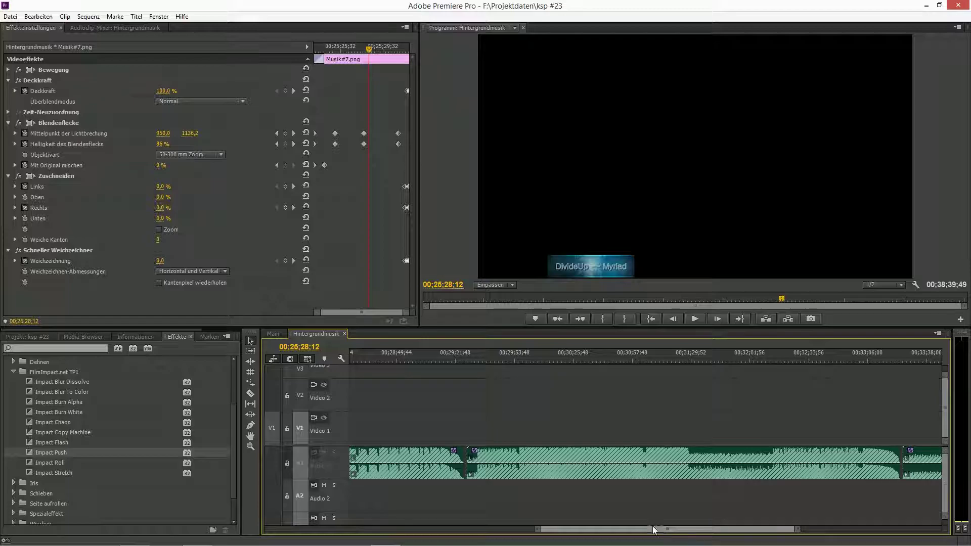
{"action": "left_click", "coordinate": [464, 360]}
{"action": "left_click_drag", "start_coordinate": [796, 529], "coordinate": [713, 531]}
{"action": "left_click_drag", "start_coordinate": [652, 362], "coordinate": [673, 361]}
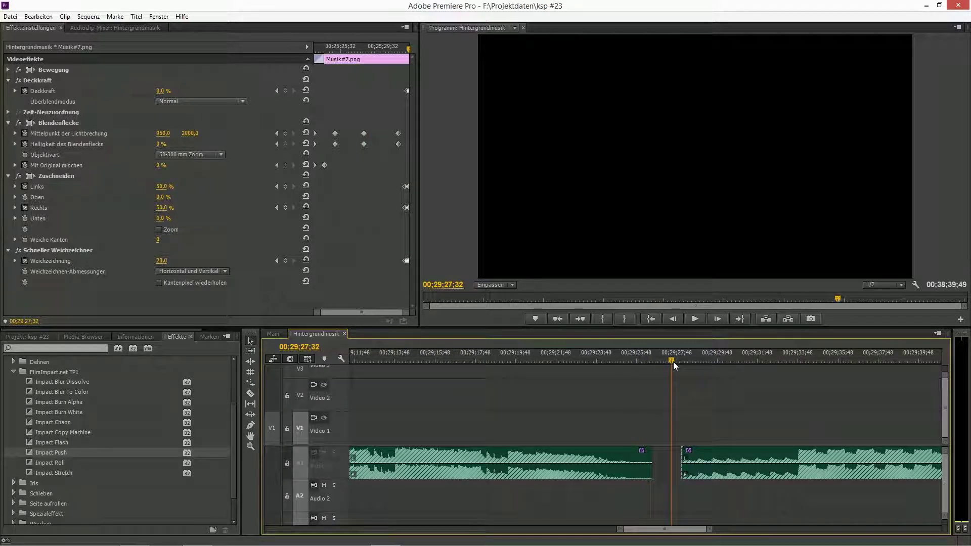
{"action": "key", "text": "space"}
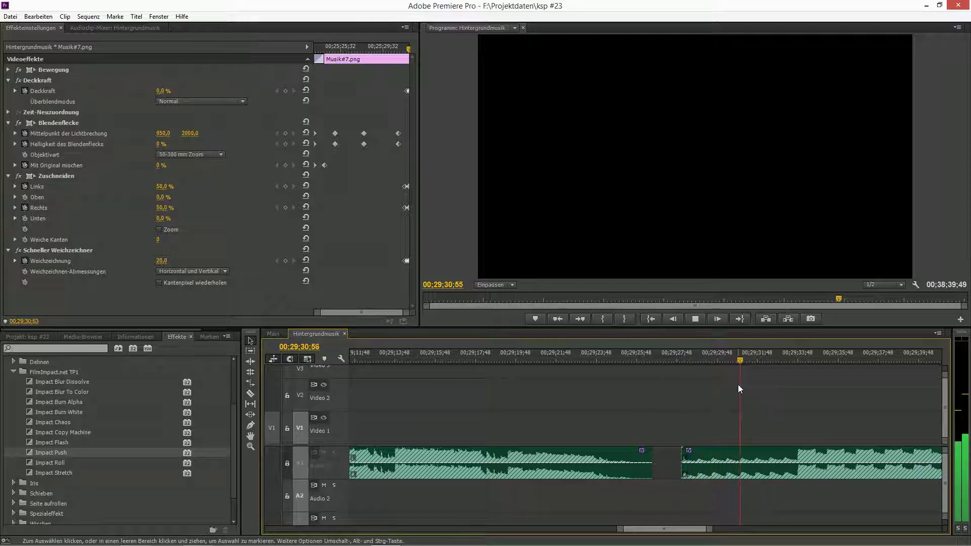
{"action": "key", "text": "space"}
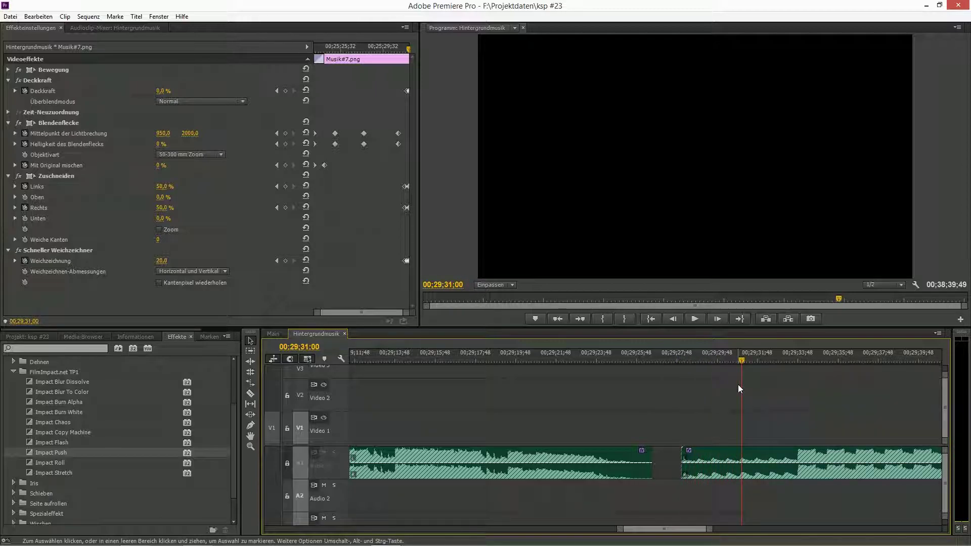
{"action": "key", "text": "ctrl+v"}
Step: Look up the next song's name in the Winamp playlist and open the myriad title for editing
{"action": "left_click", "coordinate": [18, 337]}
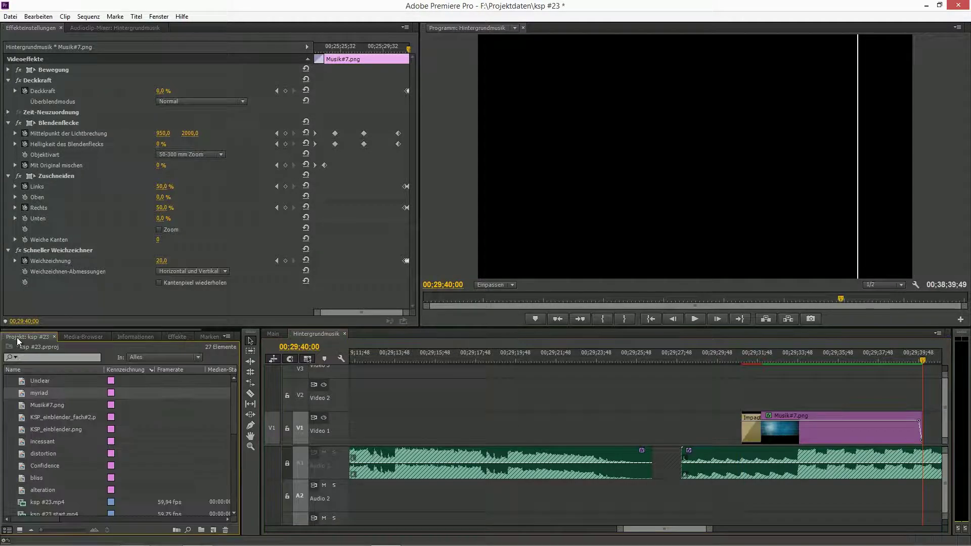
{"action": "mouse_move", "coordinate": [62, 537]}
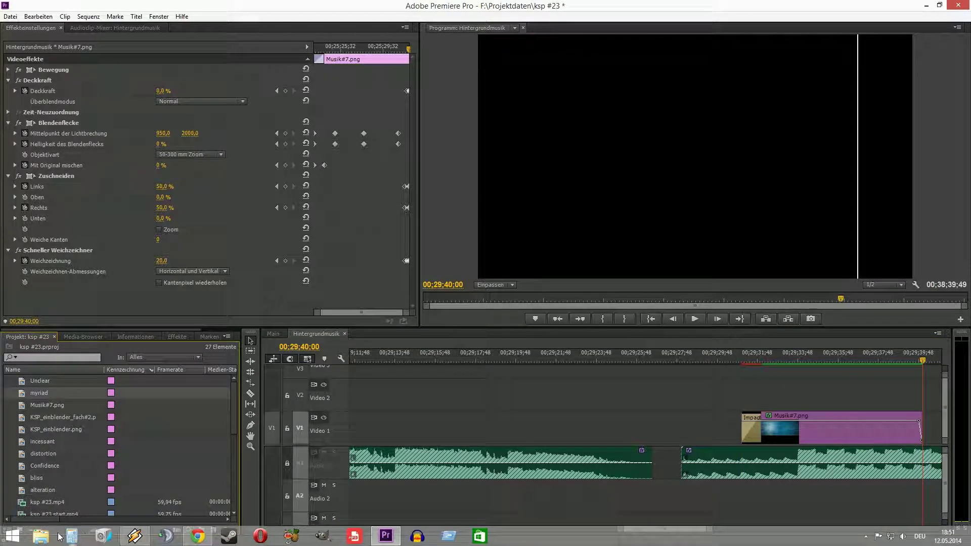
{"action": "left_click", "coordinate": [123, 537]}
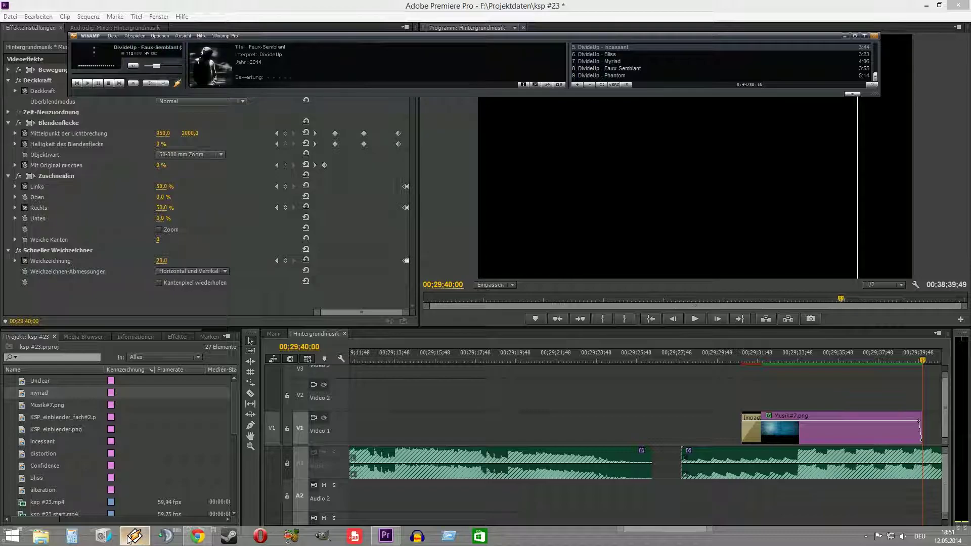
{"action": "left_click", "coordinate": [125, 537]}
{"action": "double_click", "coordinate": [21, 396]}
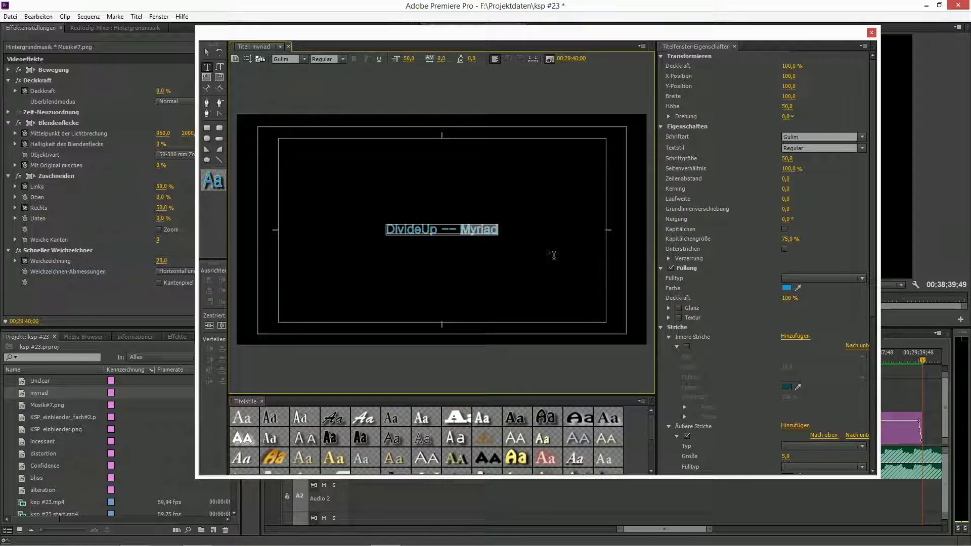
Step: Try to replace Myriad in the title text with Faux Semblant split over two lines
{"action": "type", "text": "Semblant"}
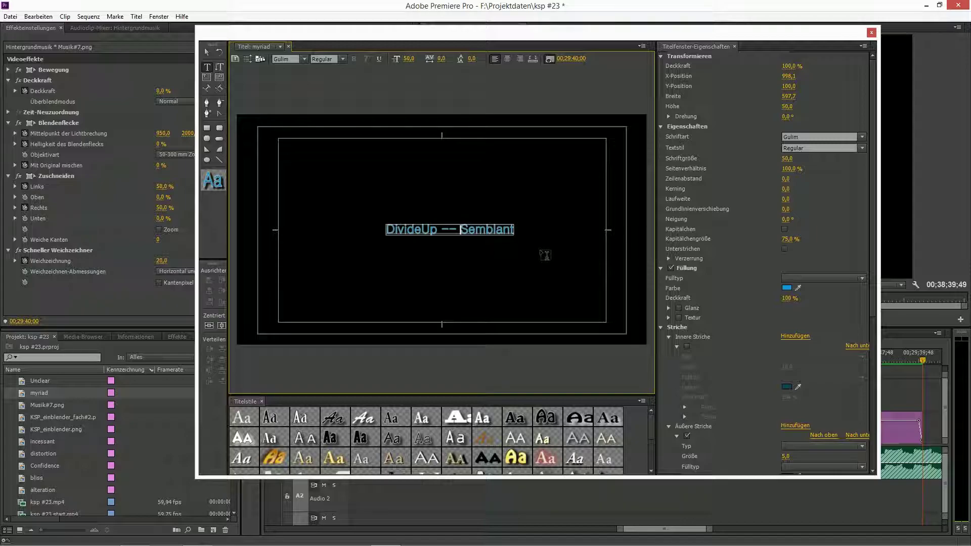
{"action": "type", "text": "Faux"}
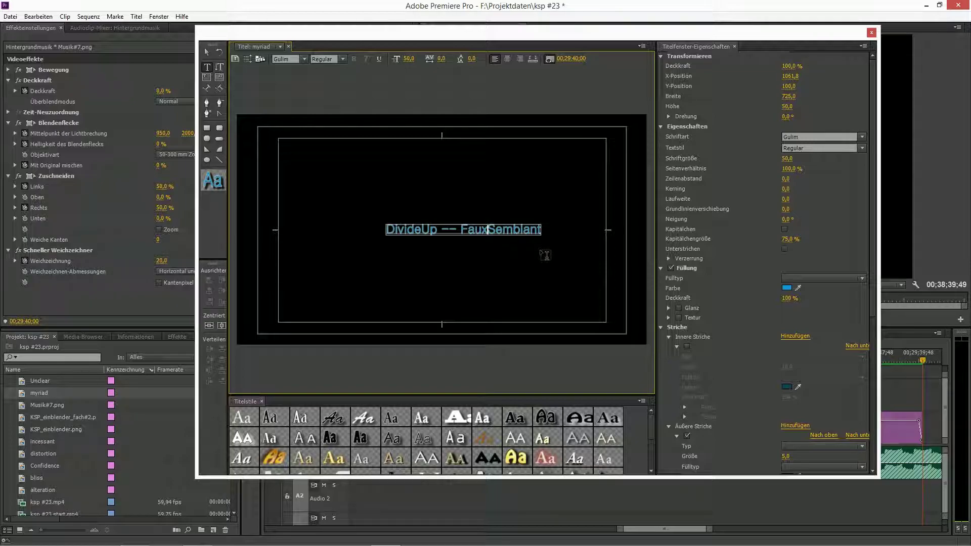
{"action": "key", "text": "Return"}
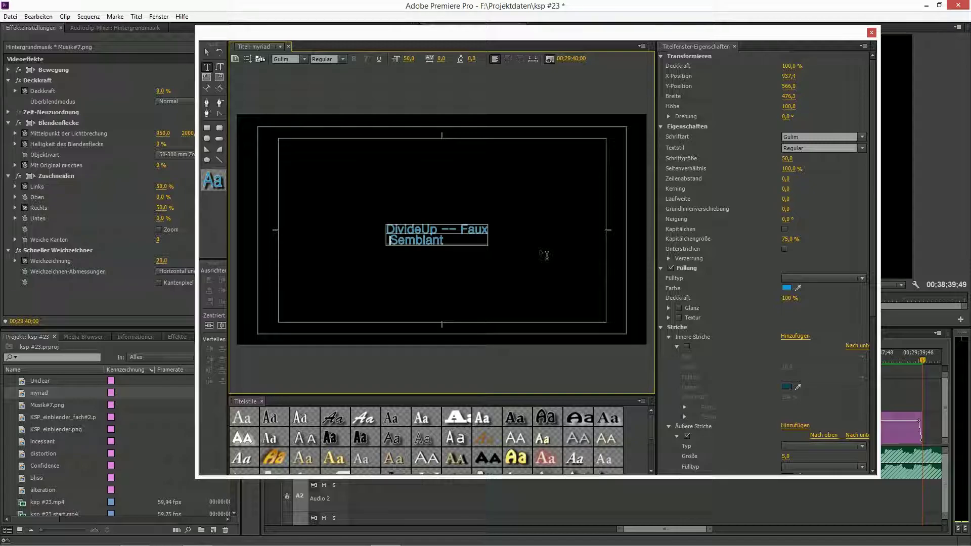
{"action": "key", "text": "BackSpace"}
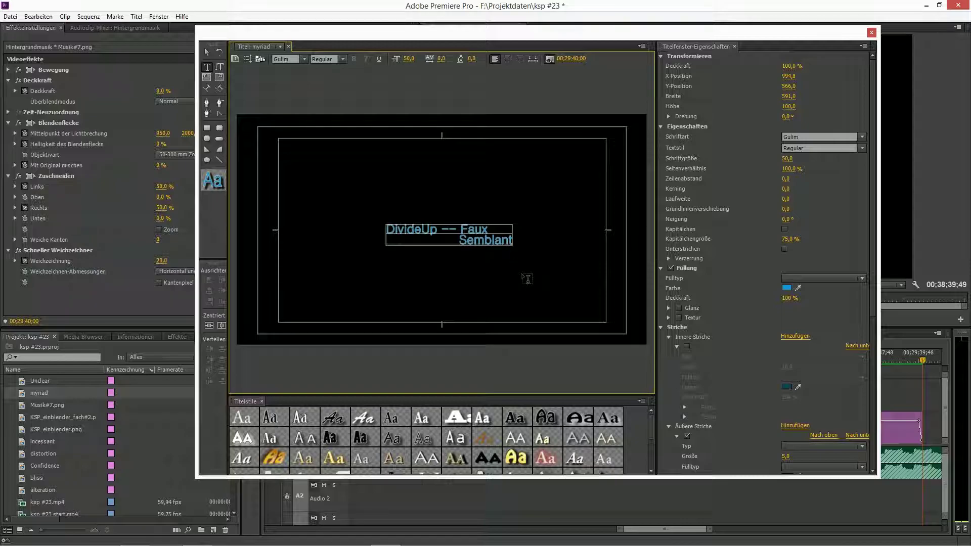
Step: Try to align Semblant beneath Faux on the second line by adjusting its leading spaces
{"action": "key", "text": "BackSpace"}
{"action": "key", "text": "BackSpace"}
{"action": "key", "text": "BackSpace"}
{"action": "key", "text": "BackSpace"}
{"action": "key", "text": "BackSpace"}
{"action": "key", "text": "BackSpace"}
{"action": "key", "text": "BackSpace"}
{"action": "key", "text": "BackSpace"}
{"action": "key", "text": "BackSpace"}
{"action": "key", "text": "BackSpace"}
{"action": "key", "text": "BackSpace"}
{"action": "key", "text": "BackSpace"}
{"action": "key", "text": "BackSpace"}
{"action": "key", "text": "BackSpace"}
{"action": "key", "text": "BackSpace"}
{"action": "key", "text": "BackSpace"}
{"action": "key", "text": "BackSpace"}
{"action": "key", "text": "BackSpace"}
{"action": "key", "text": "BackSpace"}
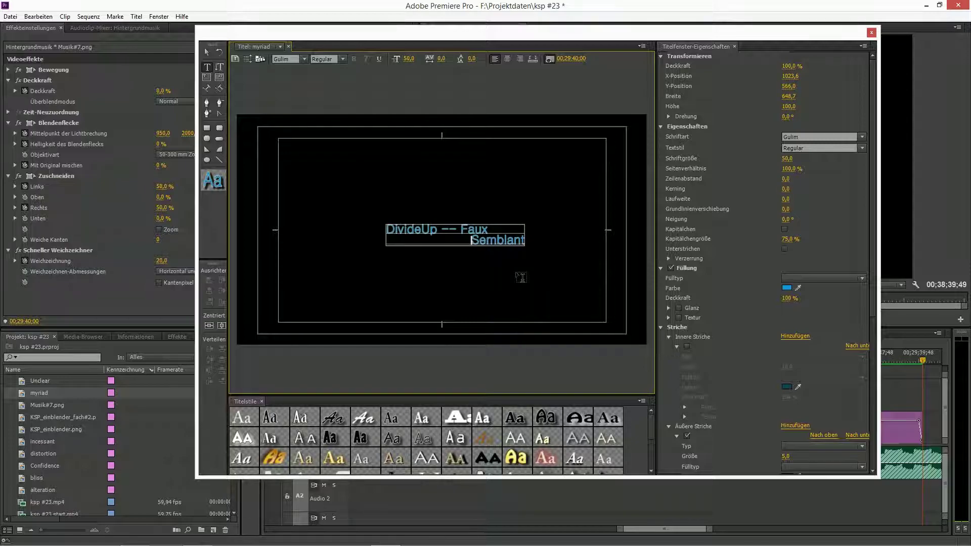
{"action": "key", "text": "BackSpace"}
{"action": "key", "text": "BackSpace"}
{"action": "key", "text": "BackSpace"}
{"action": "key", "text": "BackSpace"}
{"action": "key", "text": "BackSpace"}
{"action": "key", "text": "BackSpace"}
{"action": "key", "text": "BackSpace"}
{"action": "key", "text": "BackSpace"}
{"action": "key", "text": "BackSpace"}
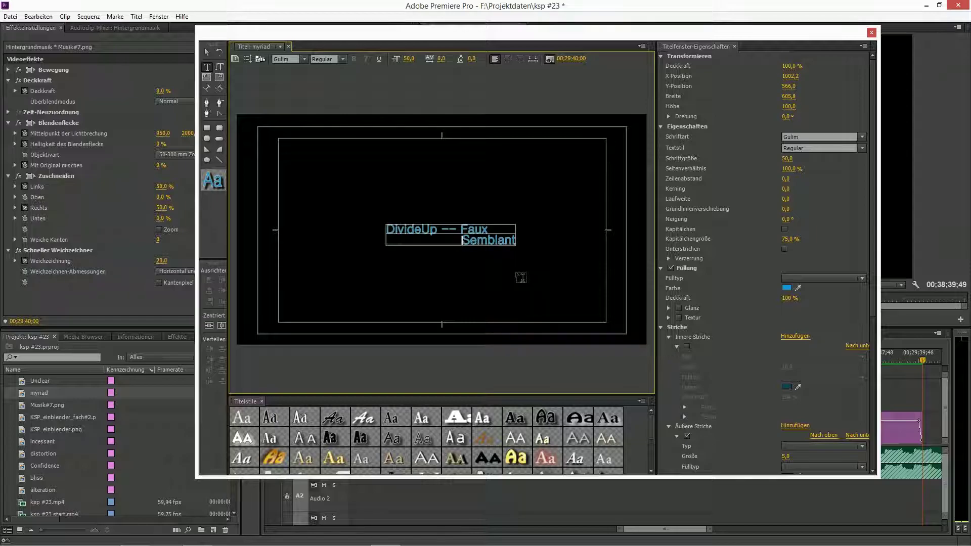
{"action": "key", "text": "BackSpace"}
{"action": "key", "text": "BackSpace"}
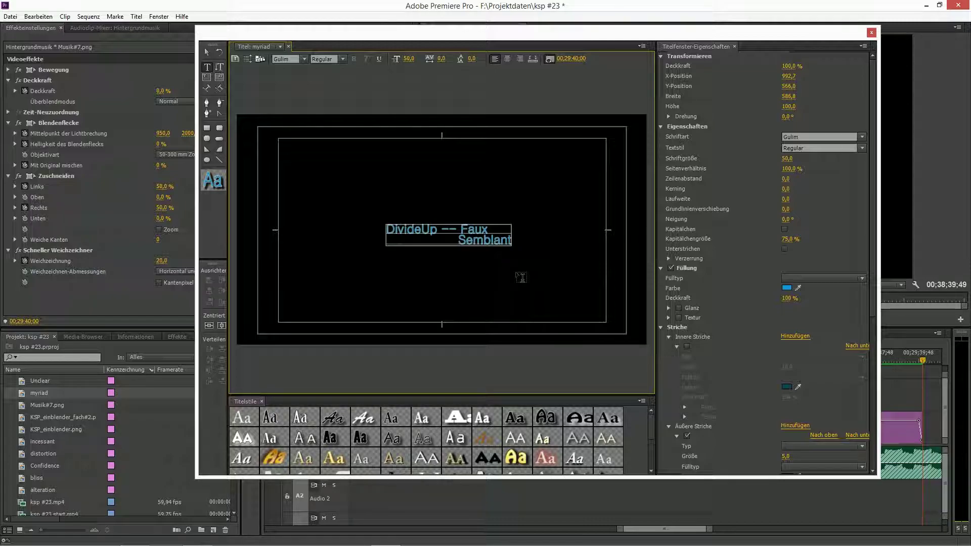
Step: Reduce the title text to the single line DivideUp -- Semblant and centre it horizontally
{"action": "key", "text": "BackSpace"}
{"action": "key", "text": "BackSpace"}
{"action": "key", "text": "BackSpace"}
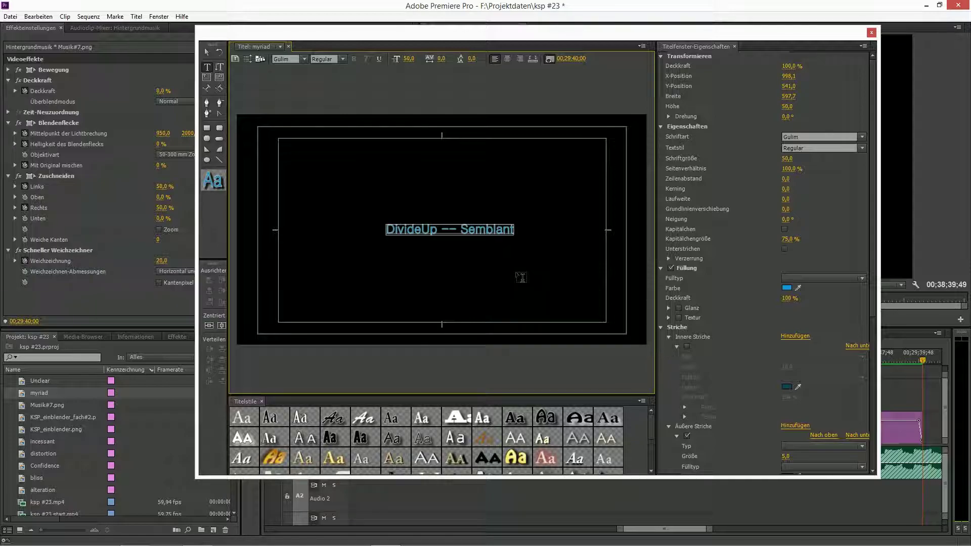
{"action": "key", "text": "Return"}
{"action": "key", "text": "BackSpace"}
{"action": "left_click", "coordinate": [209, 325]}
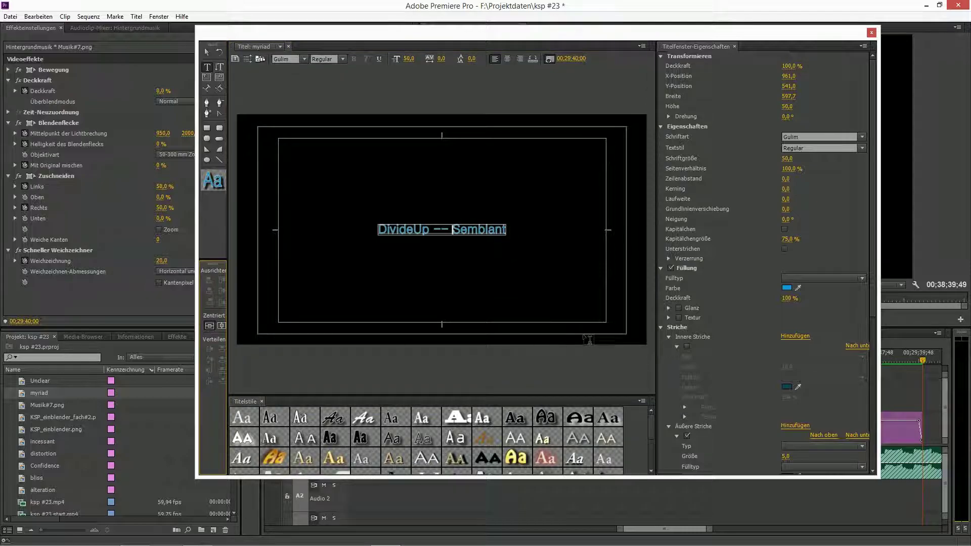
Step: Check the spelling of the song's name again in the Winamp playlist
{"action": "mouse_move", "coordinate": [310, 531]}
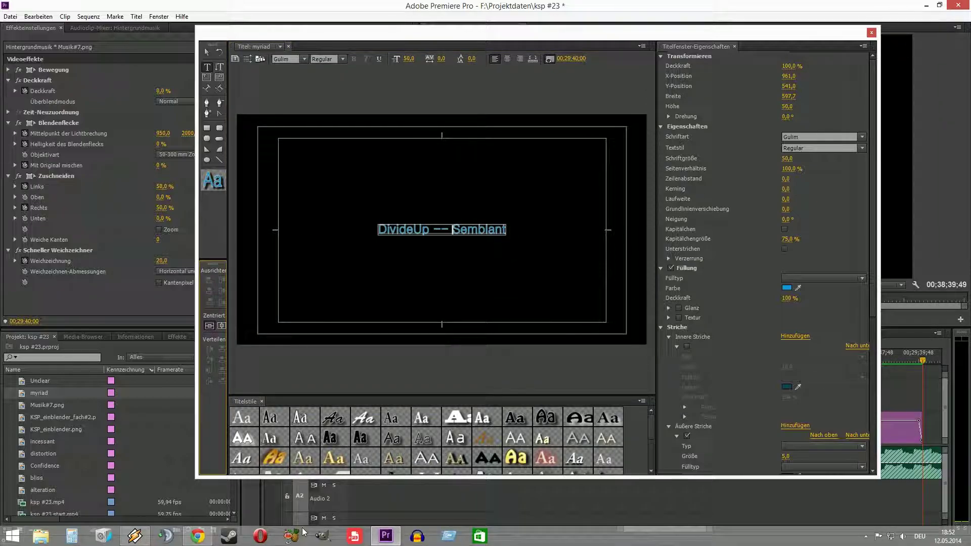
{"action": "left_click", "coordinate": [135, 536]}
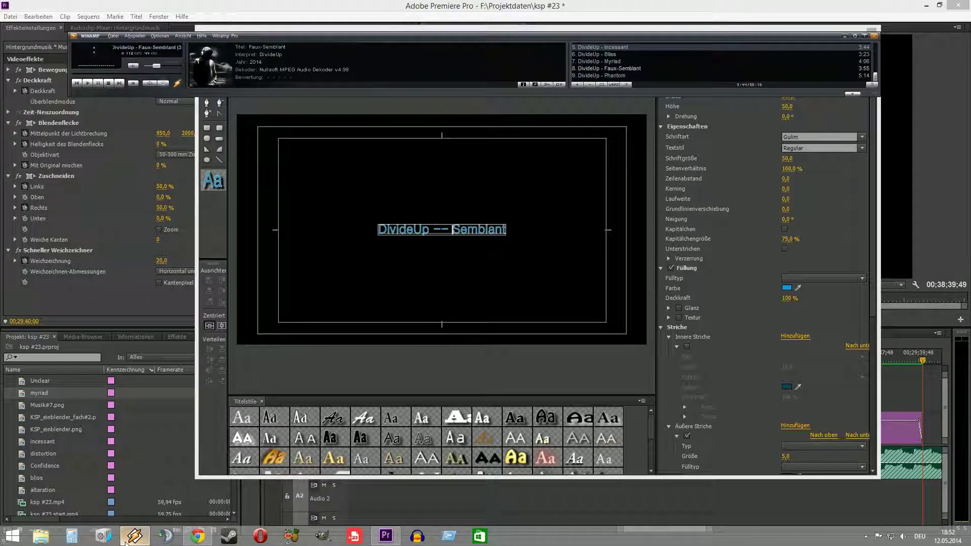
{"action": "left_click", "coordinate": [127, 540]}
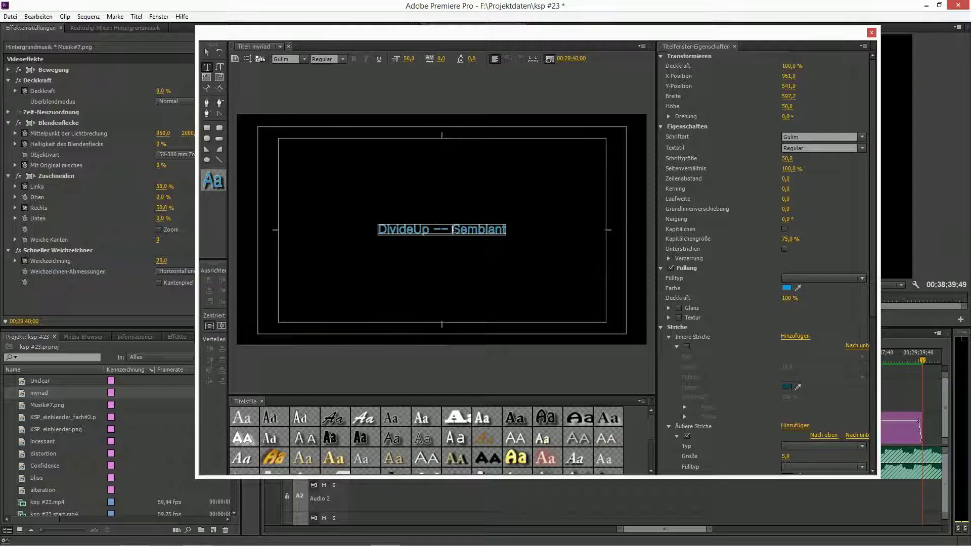
Step: Change Semblant back to Myriad in the open title and centre the text horizontally
{"action": "left_click_drag", "start_coordinate": [452, 229], "coordinate": [478, 228]}
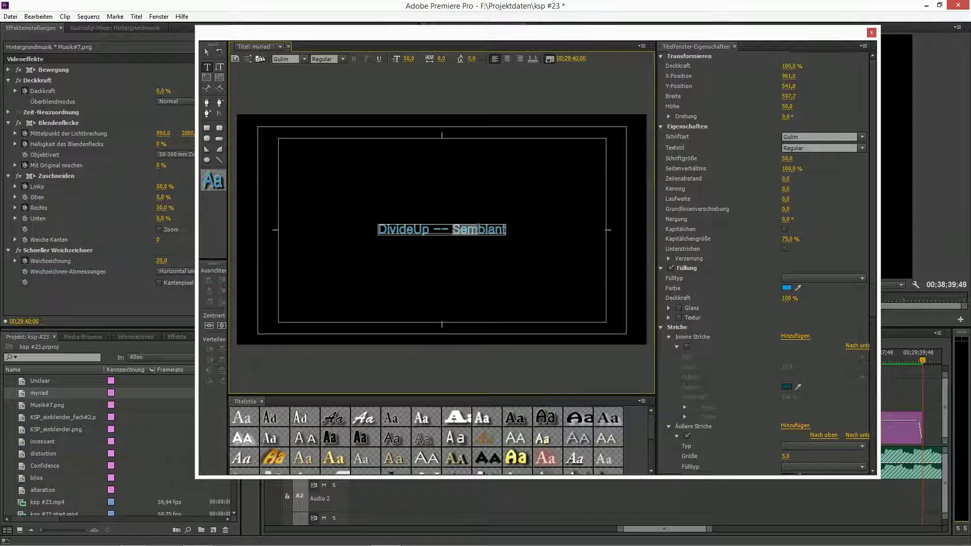
{"action": "left_click", "coordinate": [217, 49]}
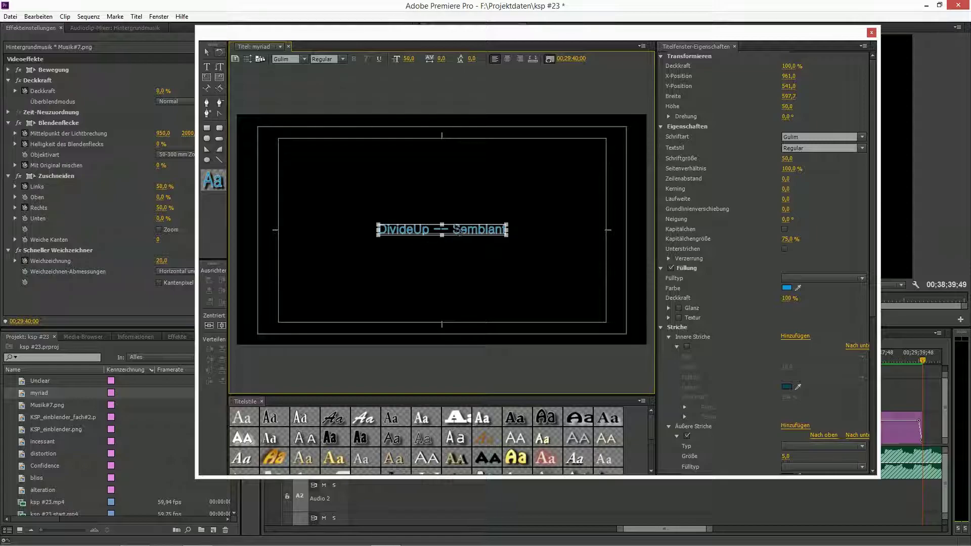
{"action": "left_click", "coordinate": [210, 61]}
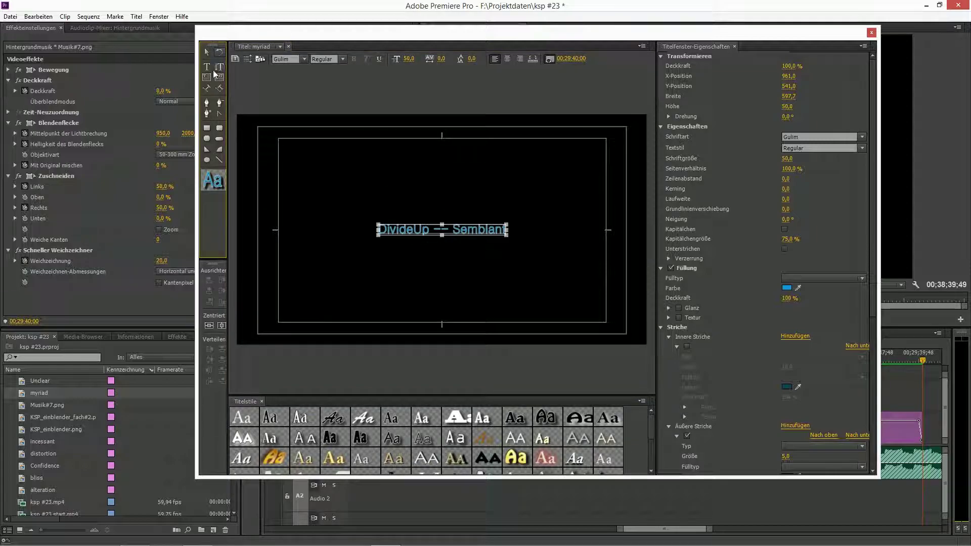
{"action": "double_click", "coordinate": [481, 229]}
{"action": "left_click_drag", "start_coordinate": [453, 230], "coordinate": [515, 230]}
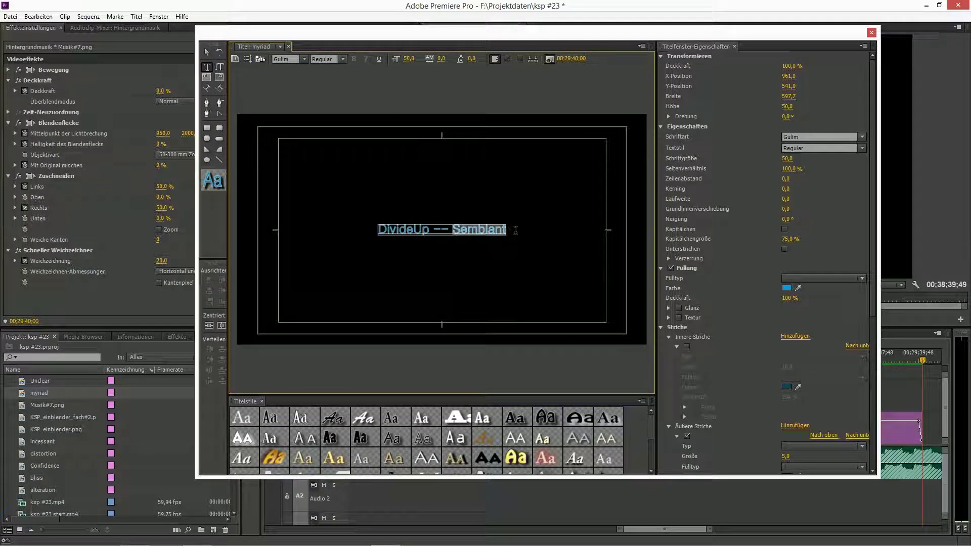
{"action": "type", "text": "Myriad"}
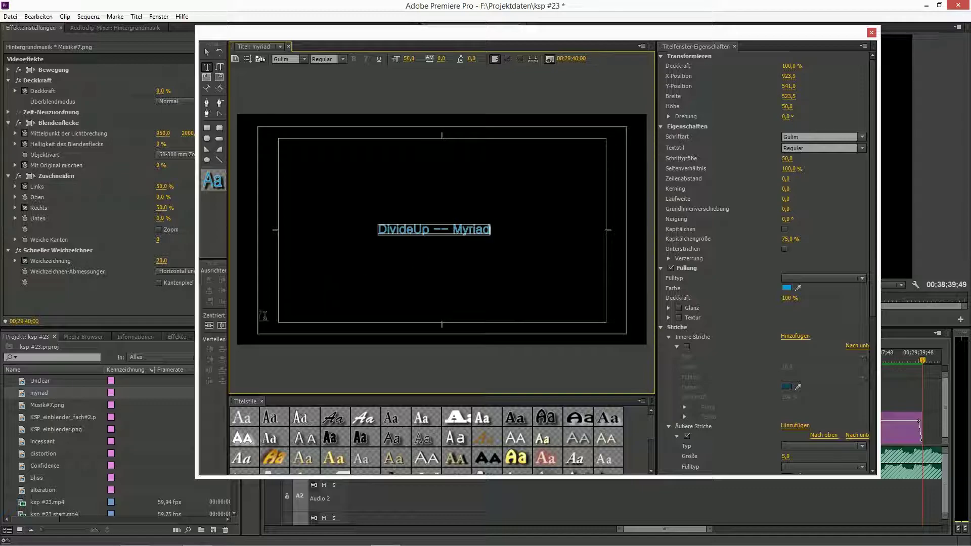
{"action": "left_click", "coordinate": [209, 326]}
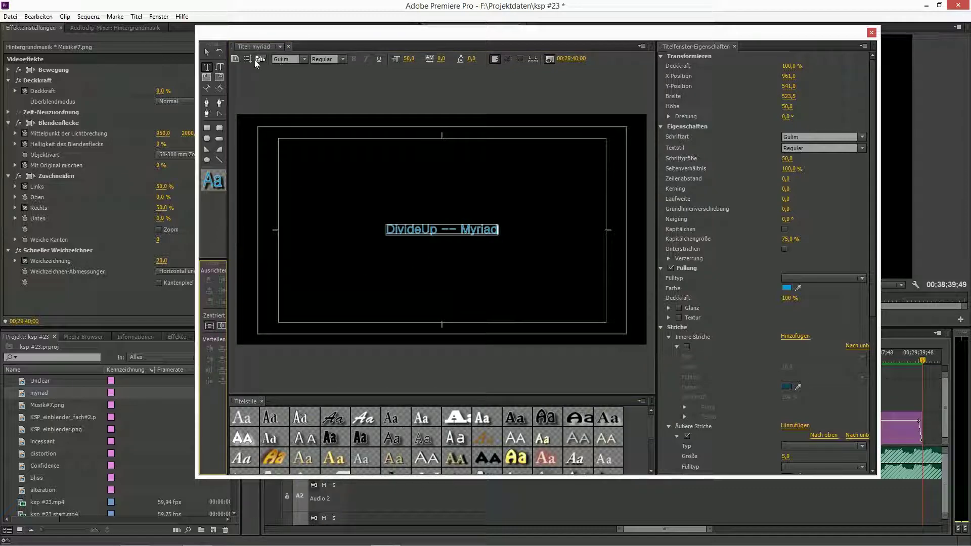
Step: Create a new title named semblant based on the current one, replacing Myriad with Semblant and centring the text horizontally
{"action": "left_click", "coordinate": [235, 59]}
{"action": "type", "text": "semblant"}
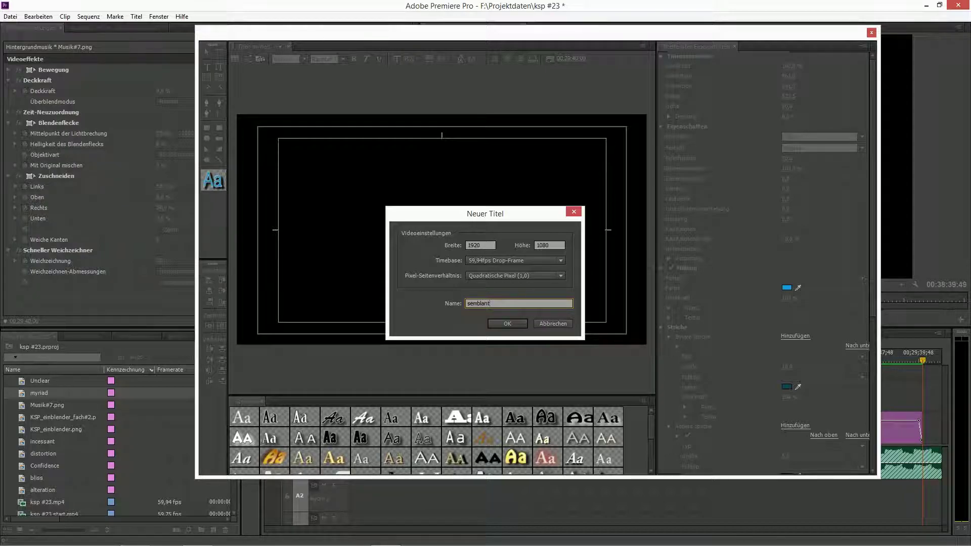
{"action": "key", "text": "Return"}
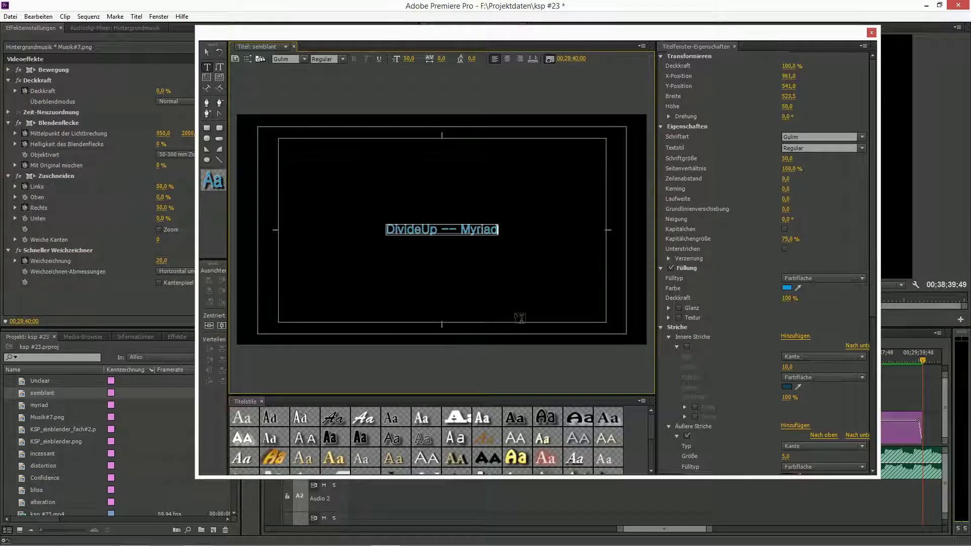
{"action": "left_click_drag", "start_coordinate": [465, 230], "coordinate": [512, 230]}
{"action": "type", "text": "Semblant"}
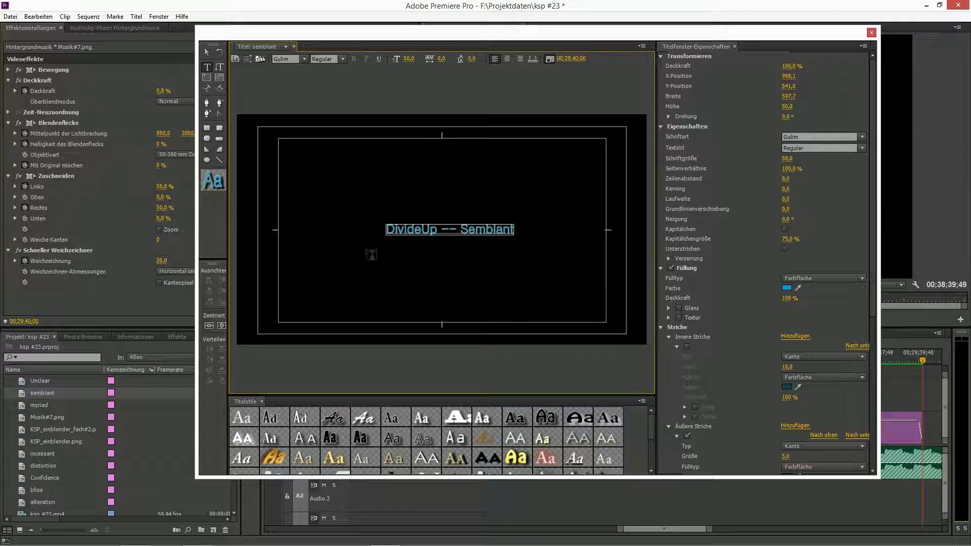
{"action": "left_click", "coordinate": [208, 325]}
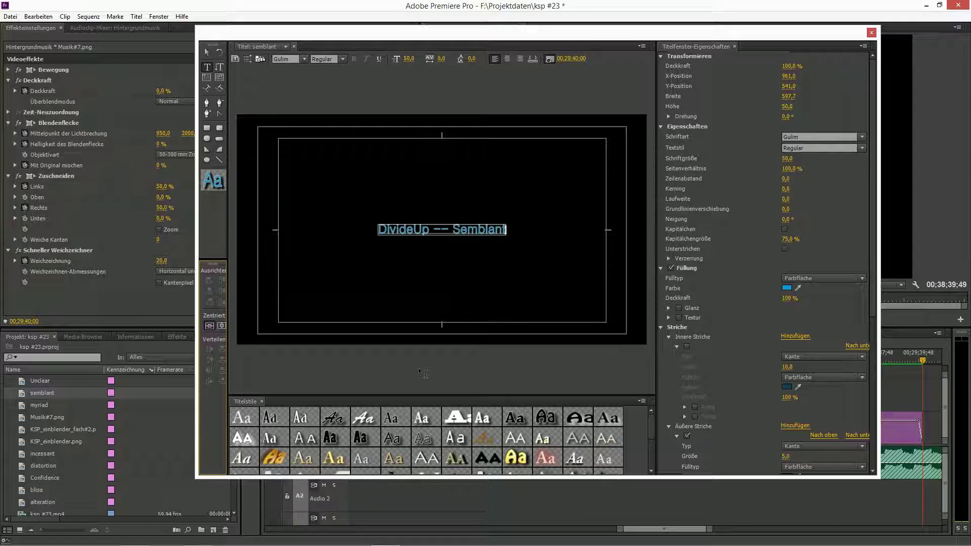
{"action": "left_click", "coordinate": [872, 32]}
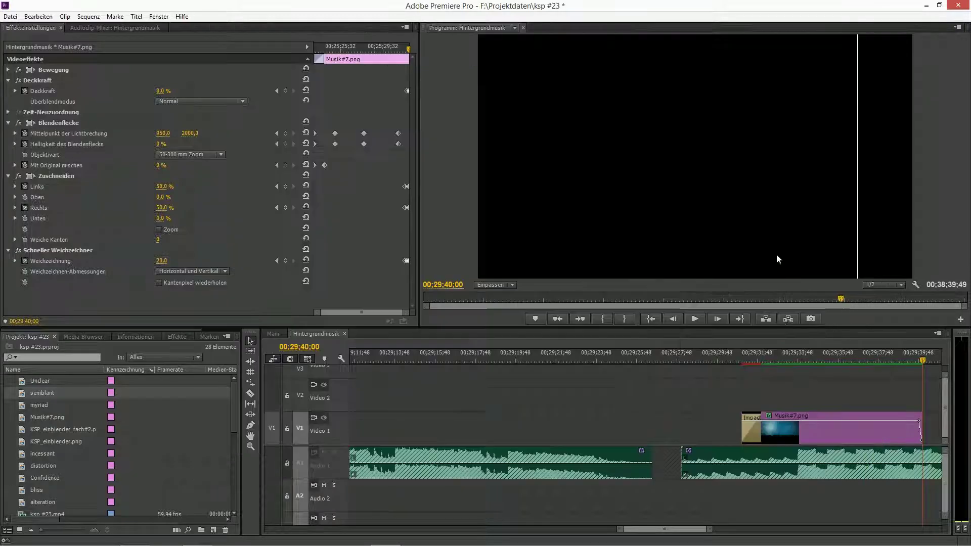
Step: Place the semblant title on Video 2 above the last Musik#7.png clip and extend it to that clip's end
{"action": "left_click_drag", "start_coordinate": [22, 399], "coordinate": [780, 409]}
{"action": "left_click", "coordinate": [734, 360]}
{"action": "key", "text": "space"}
{"action": "key", "text": "space"}
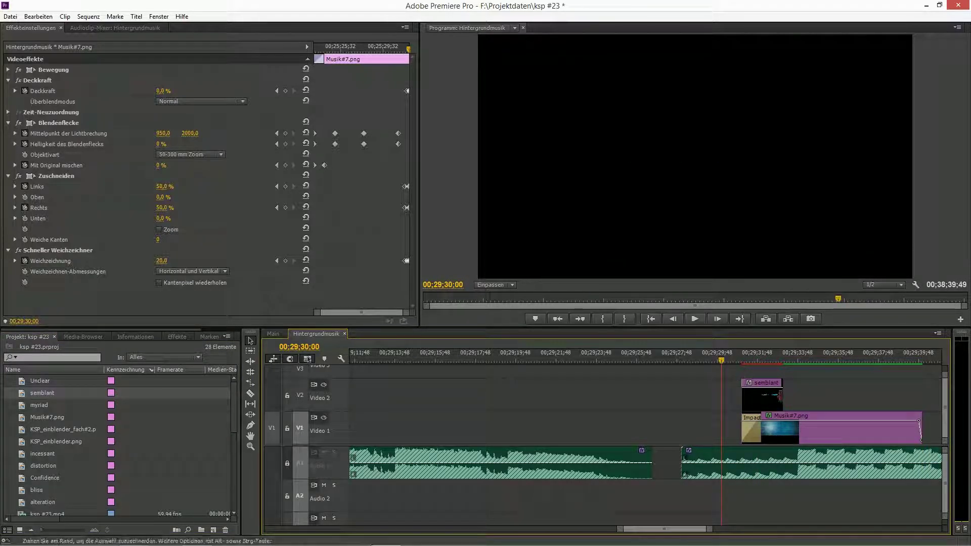
{"action": "left_click_drag", "start_coordinate": [780, 398], "coordinate": [921, 397]}
Step: Copy the attributes of the myriad title clip on Video 2 and paste them all onto the semblant clip
{"action": "left_click_drag", "start_coordinate": [665, 529], "coordinate": [620, 539]}
{"action": "left_click", "coordinate": [644, 402]}
{"action": "right_click", "coordinate": [644, 402]}
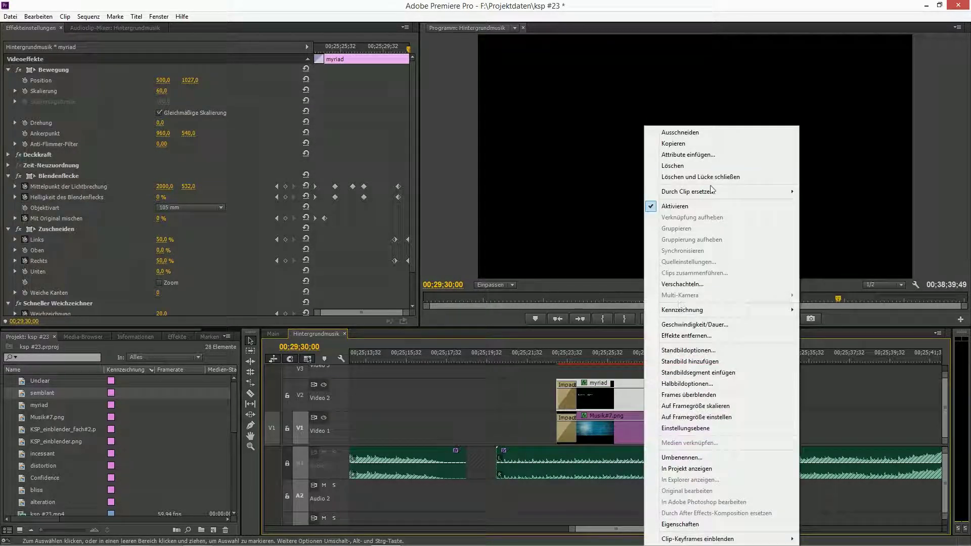
{"action": "left_click", "coordinate": [689, 145]}
{"action": "left_click", "coordinate": [568, 360]}
{"action": "left_click_drag", "start_coordinate": [569, 361], "coordinate": [622, 363]}
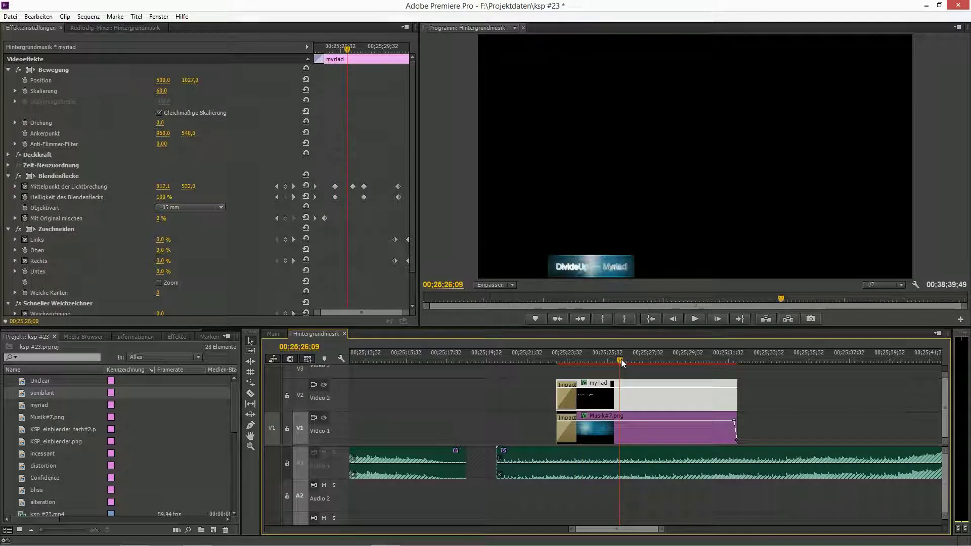
{"action": "left_click_drag", "start_coordinate": [625, 530], "coordinate": [671, 531]}
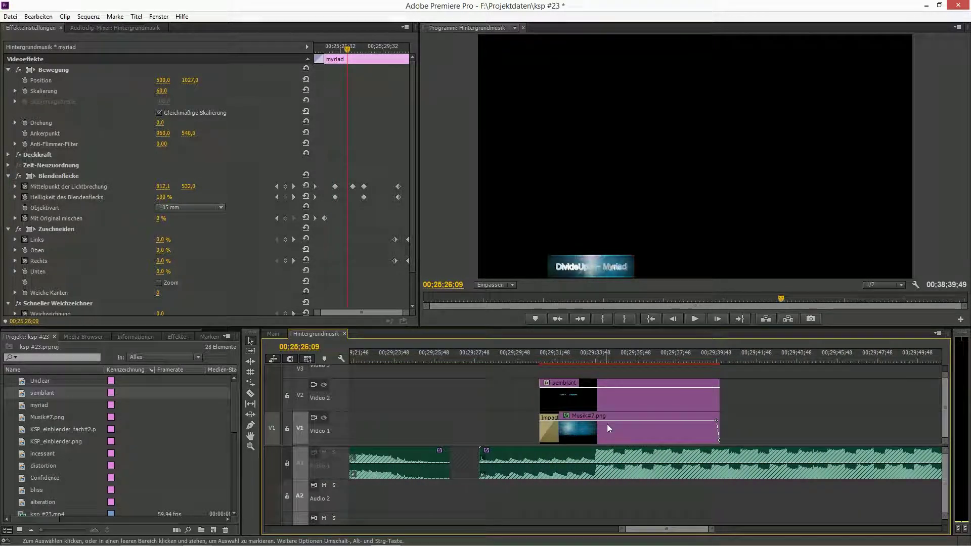
{"action": "left_click", "coordinate": [608, 402]}
{"action": "right_click", "coordinate": [608, 401]}
{"action": "left_click", "coordinate": [673, 155]}
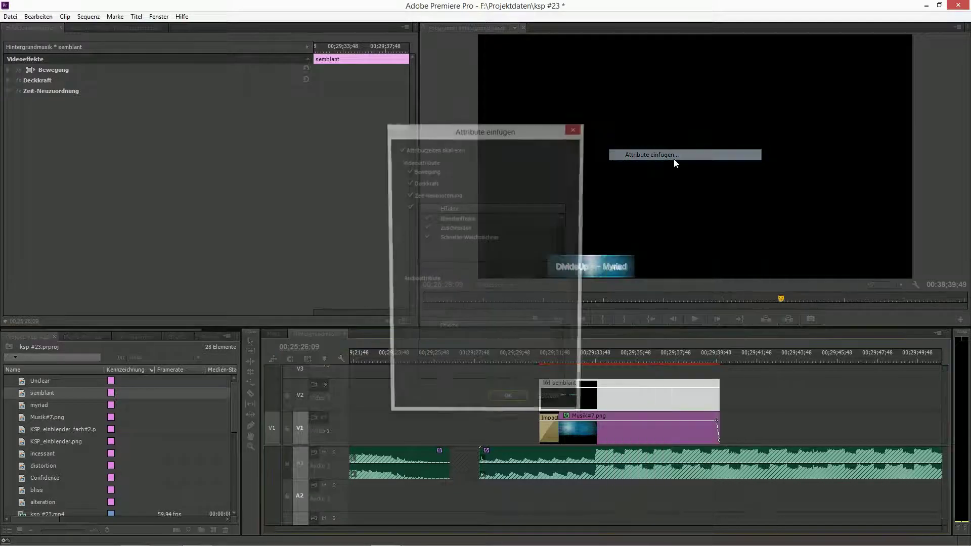
{"action": "key", "text": "Return"}
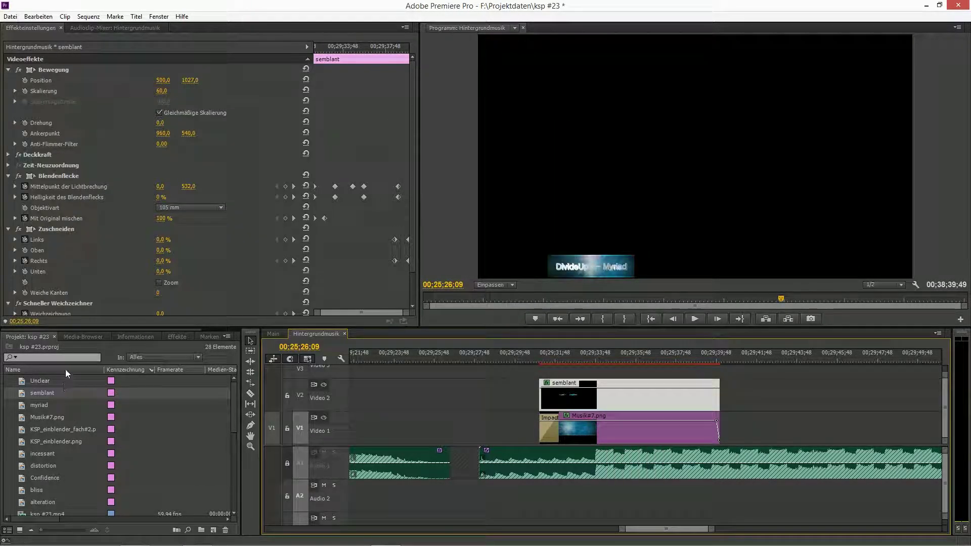
Step: Apply Impact Push to the start of the semblant clip and extend the transition to 00;29;32;00, matching the one on Musik#7.png
{"action": "left_click", "coordinate": [176, 336]}
{"action": "left_click_drag", "start_coordinate": [66, 451], "coordinate": [542, 397]}
{"action": "key", "text": "Down"}
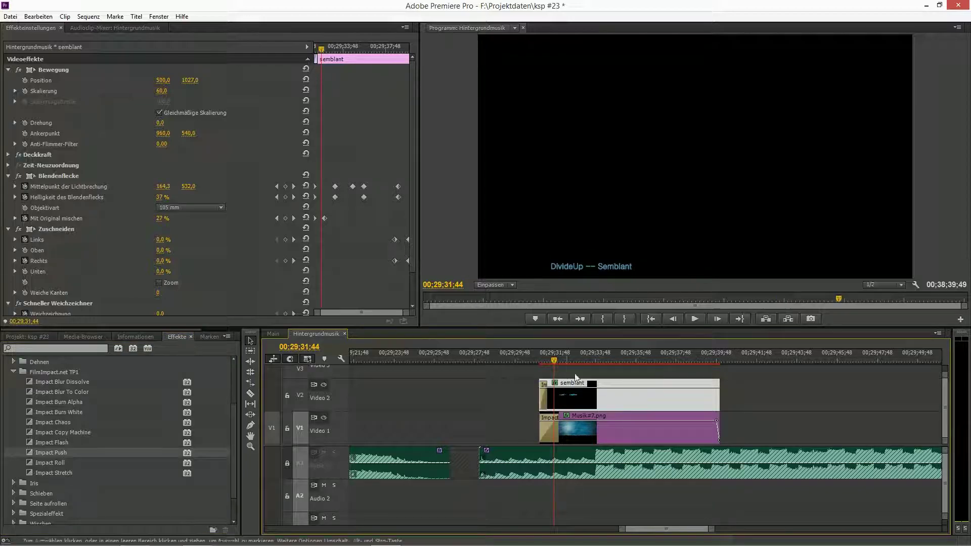
{"action": "left_click_drag", "start_coordinate": [713, 528], "coordinate": [690, 528]}
{"action": "left_click_drag", "start_coordinate": [619, 406], "coordinate": [670, 403]}
{"action": "left_click_drag", "start_coordinate": [645, 361], "coordinate": [671, 430]}
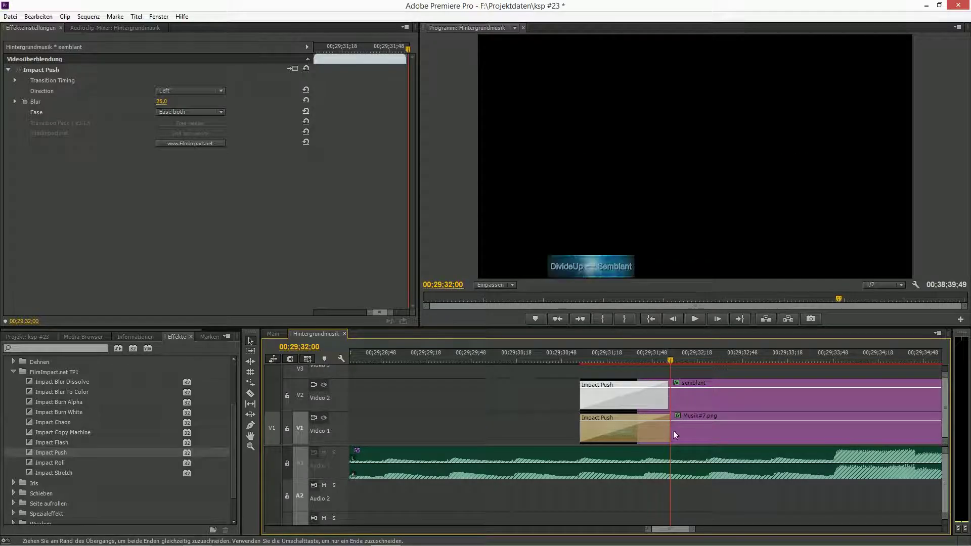
{"action": "left_click_drag", "start_coordinate": [683, 526], "coordinate": [677, 529]}
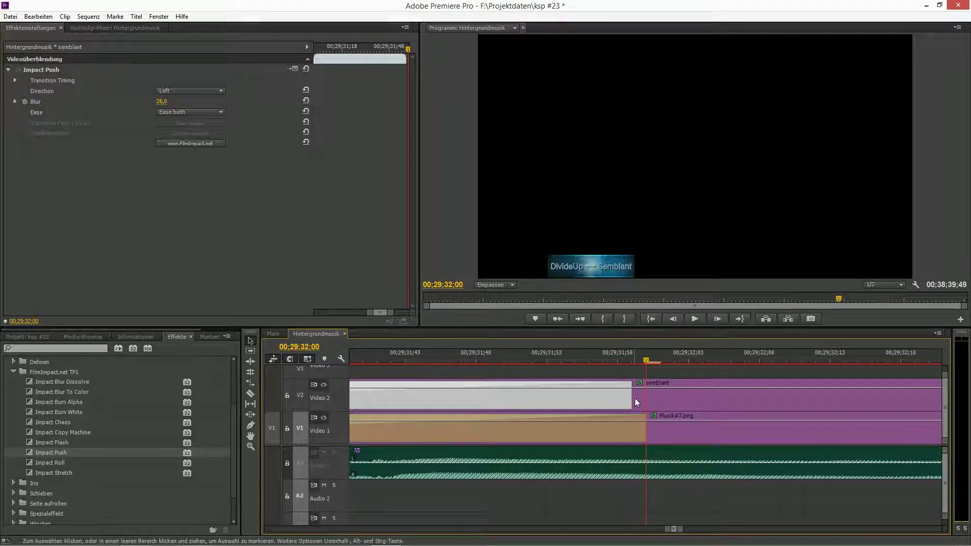
{"action": "left_click_drag", "start_coordinate": [632, 399], "coordinate": [646, 400]}
Step: Set the semblant clip's Impact Push transition to direction Up with a blur of 10
{"action": "left_click_drag", "start_coordinate": [682, 529], "coordinate": [704, 528]}
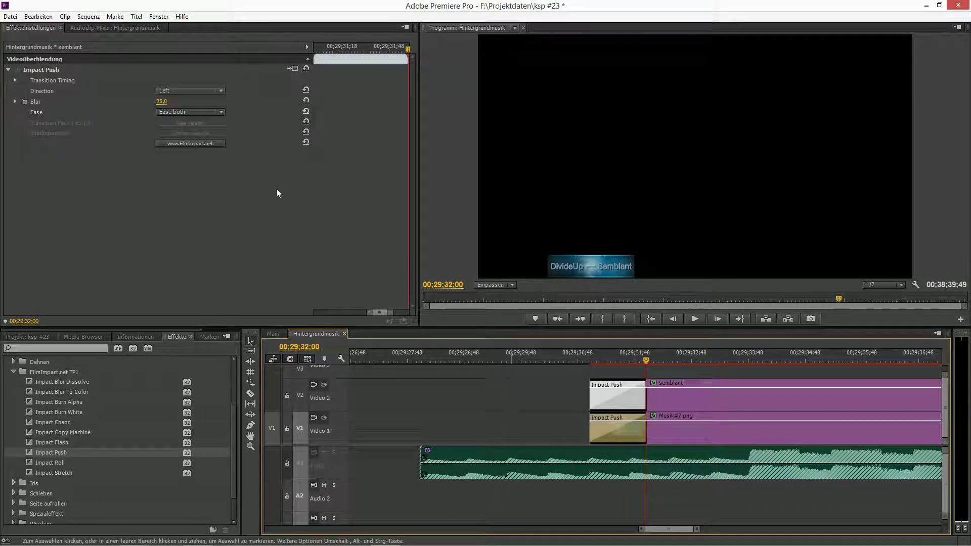
{"action": "left_click", "coordinate": [174, 91]}
{"action": "left_click", "coordinate": [165, 101]}
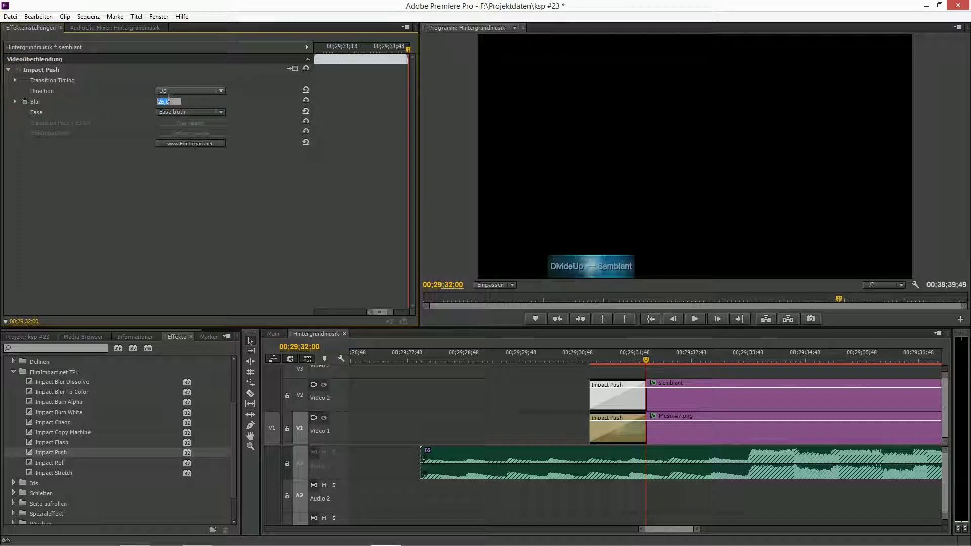
Step: Play the Semblant overlay from its entrance past its end to review the whole animation
{"action": "left_click", "coordinate": [587, 356]}
{"action": "key", "text": "space"}
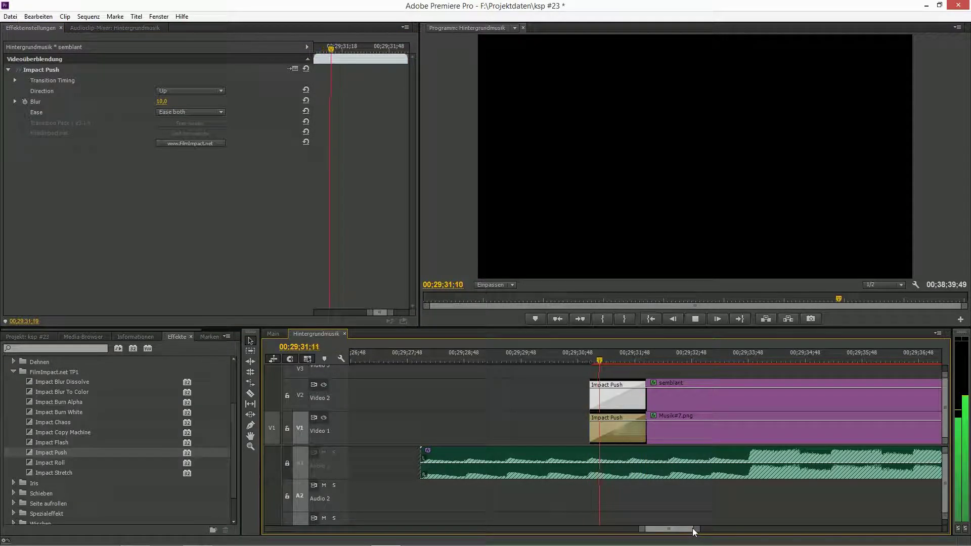
{"action": "left_click_drag", "start_coordinate": [699, 529], "coordinate": [731, 533]}
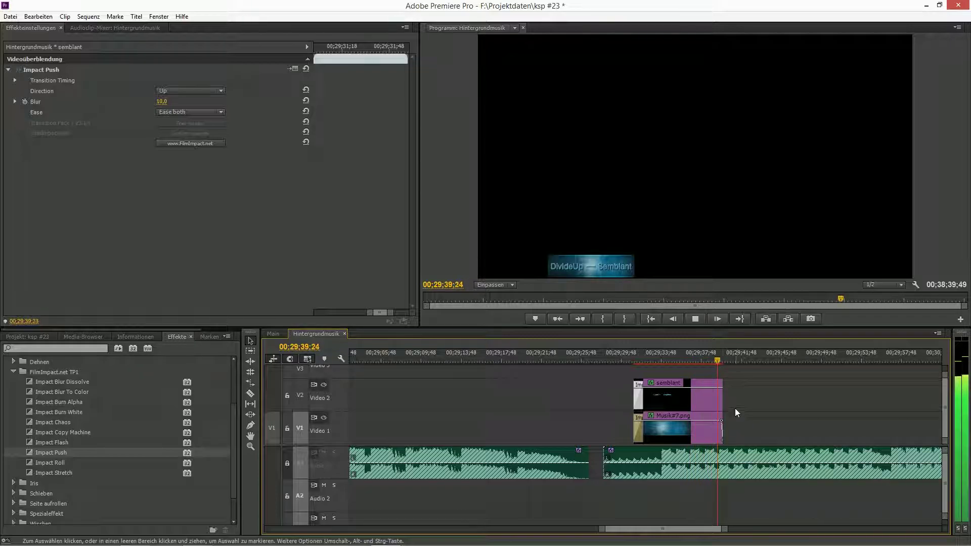
{"action": "left_click", "coordinate": [711, 398]}
{"action": "left_click", "coordinate": [781, 424]}
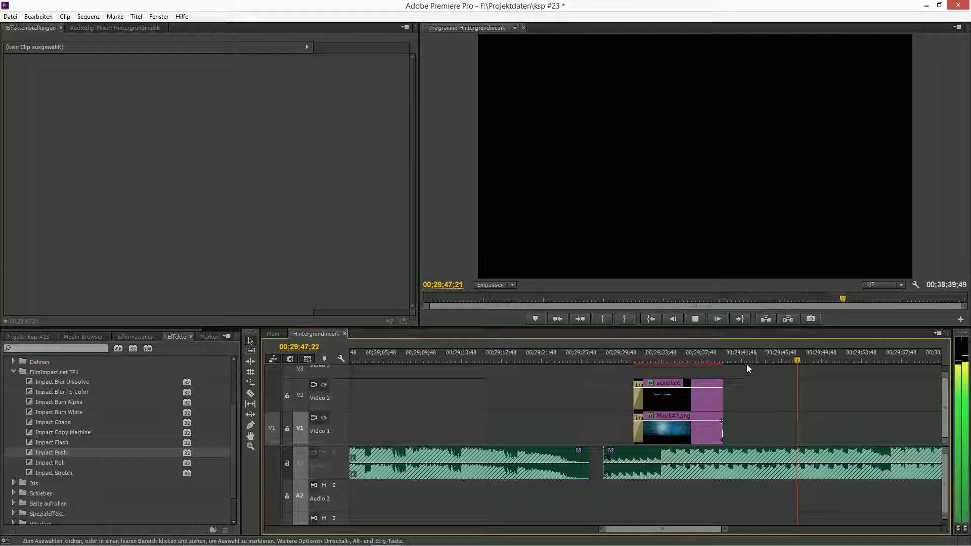
{"action": "key", "text": "space"}
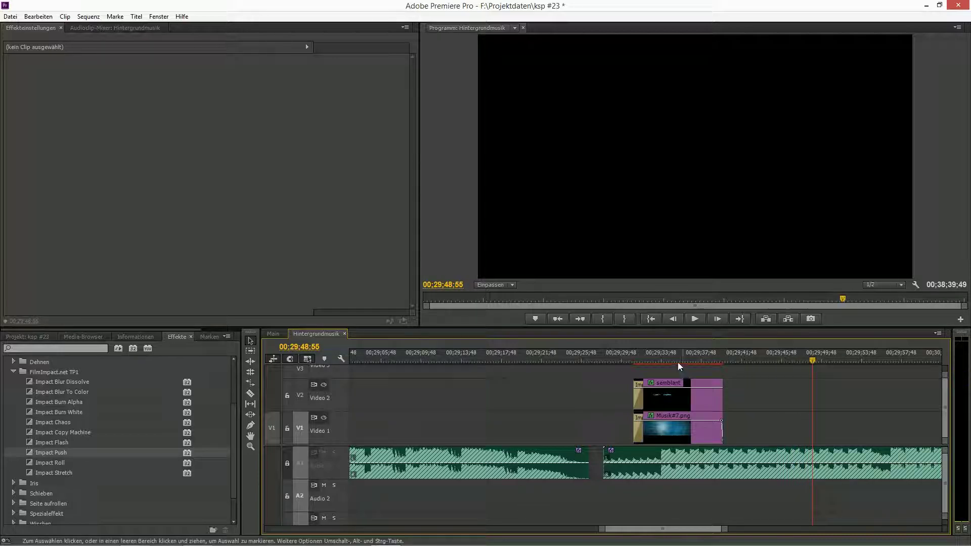
Step: Inspect the Semblant overlay in the enlarged program preview midway through the clip and play it on briefly
{"action": "left_click", "coordinate": [676, 360]}
{"action": "left_click", "coordinate": [705, 397]}
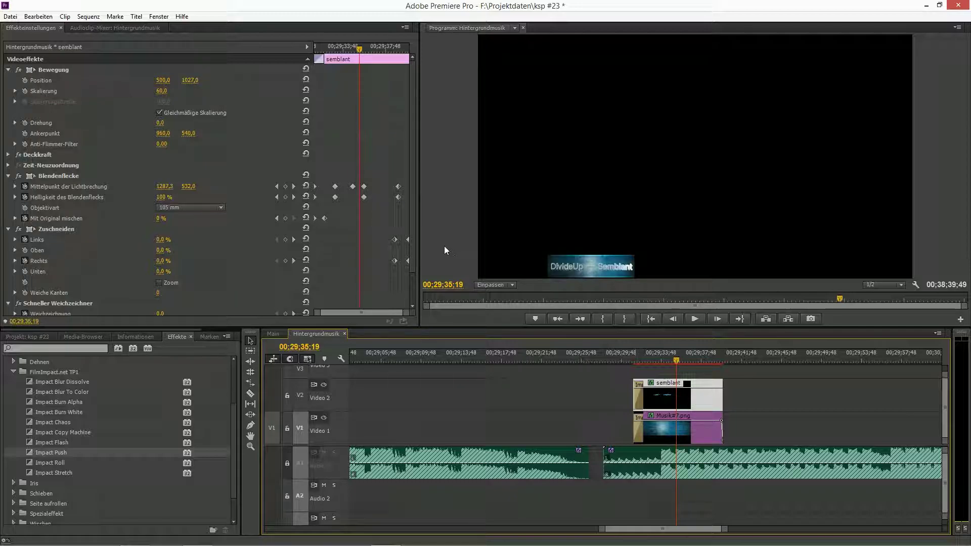
{"action": "key", "text": "grave"}
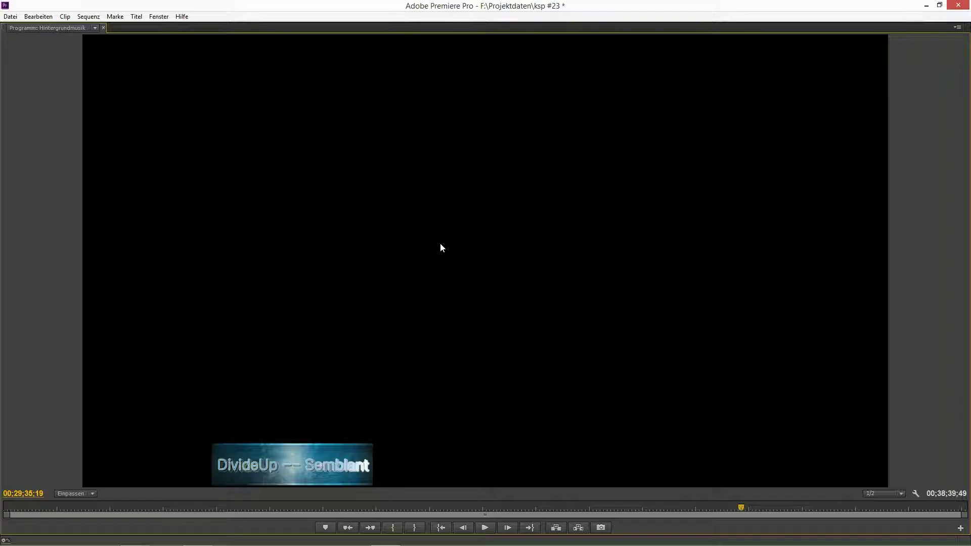
{"action": "key", "text": "grave"}
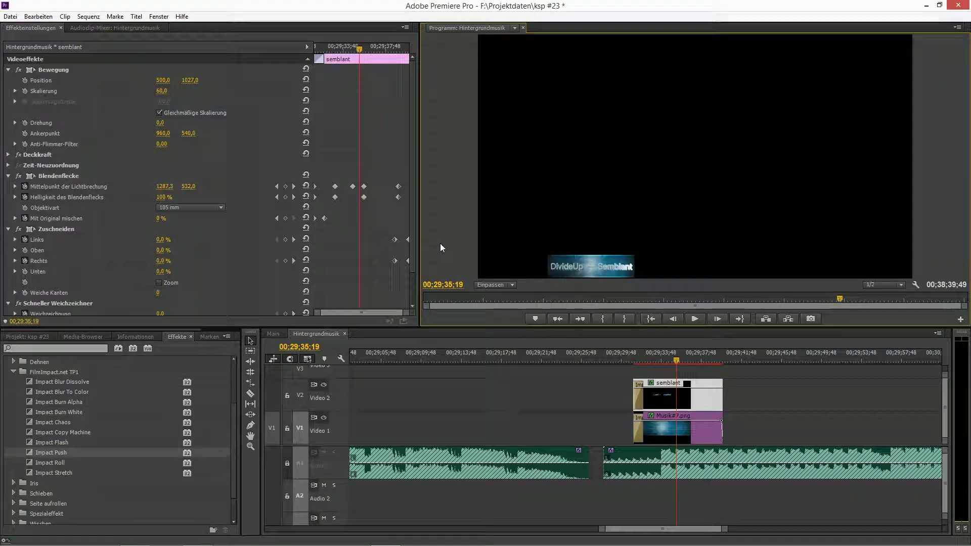
{"action": "key", "text": "space"}
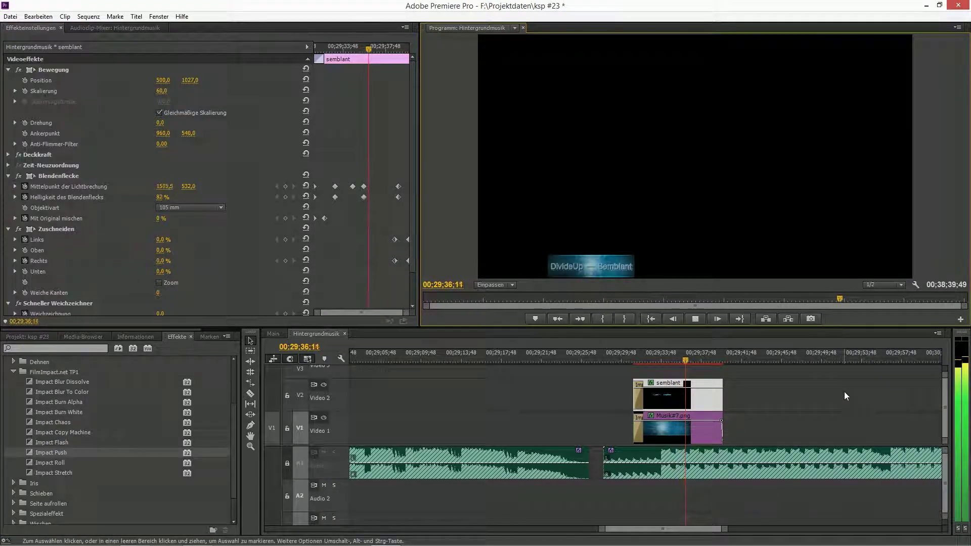
{"action": "key", "text": "space"}
Step: Copy the Musik#7.png background clip and paste it on Video 1 at about 00;33;28, just after the next track begins
{"action": "left_click", "coordinate": [674, 431]}
{"action": "left_click_drag", "start_coordinate": [688, 531], "coordinate": [732, 527]}
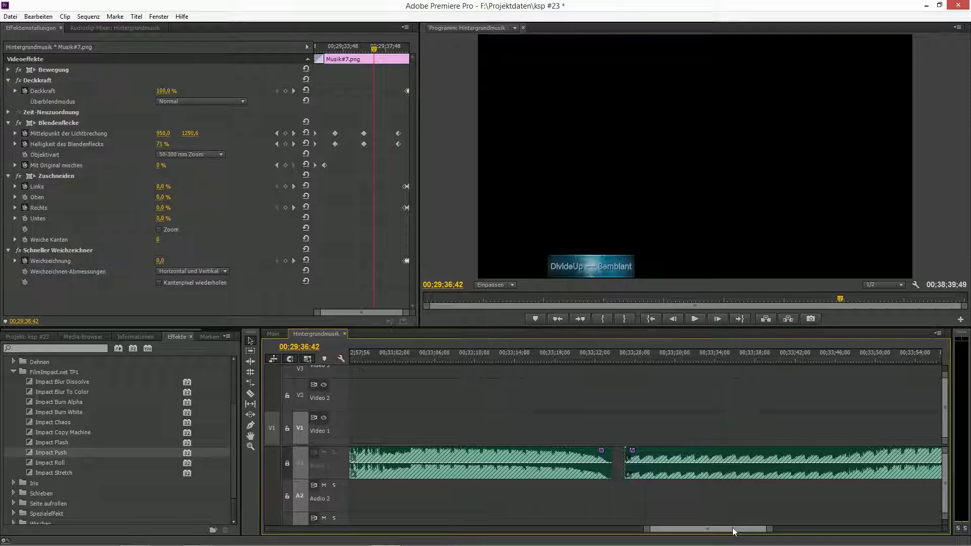
{"action": "left_click", "coordinate": [622, 360]}
{"action": "key", "text": "space"}
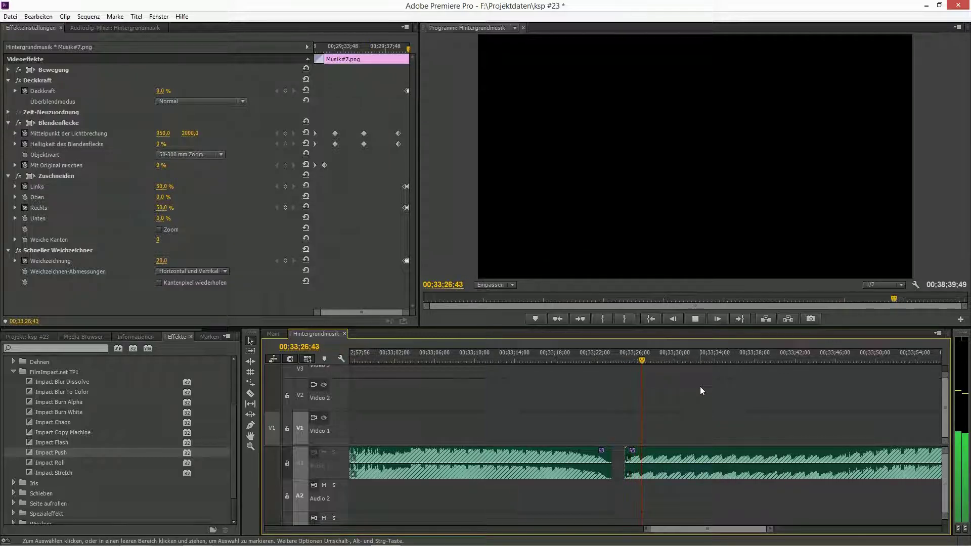
{"action": "key", "text": "space"}
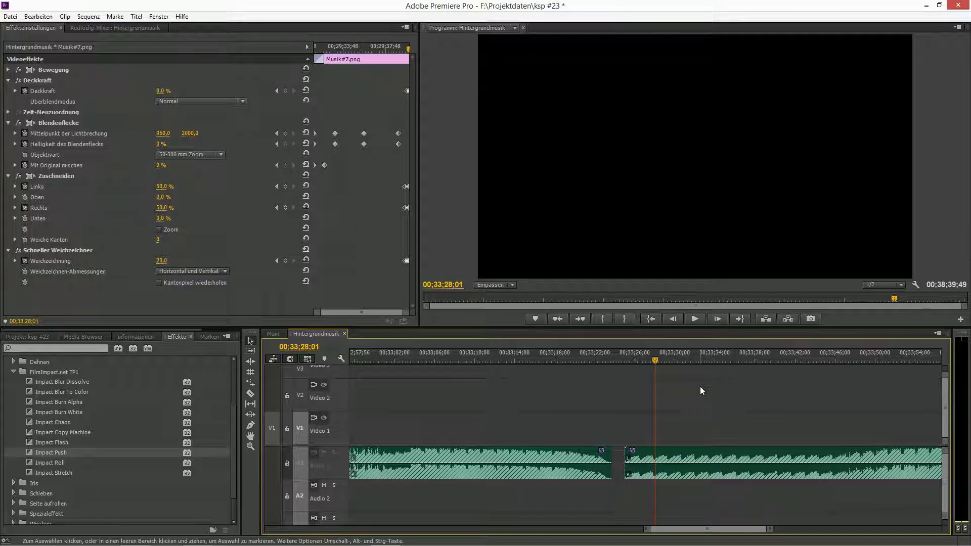
{"action": "key", "text": "End"}
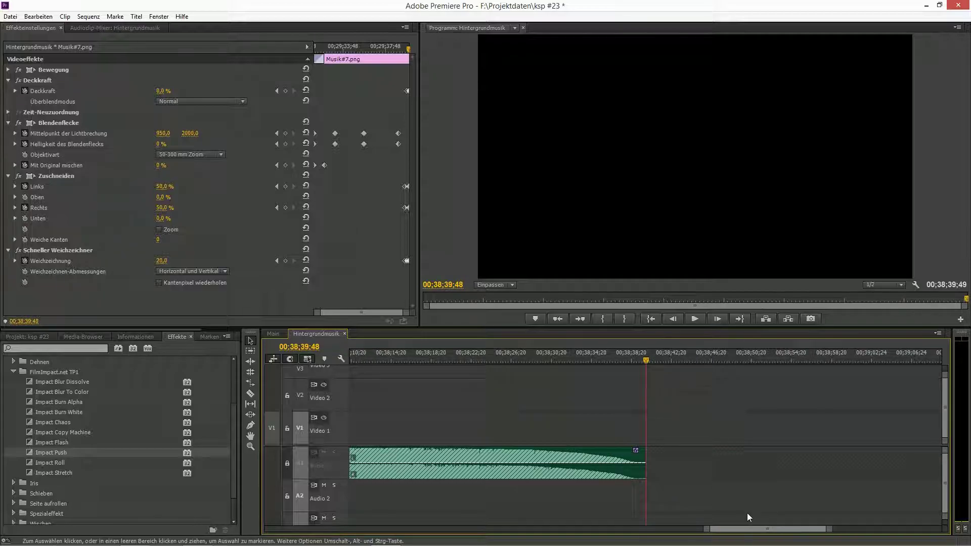
{"action": "left_click_drag", "start_coordinate": [751, 529], "coordinate": [693, 544]}
{"action": "left_click", "coordinate": [582, 359]}
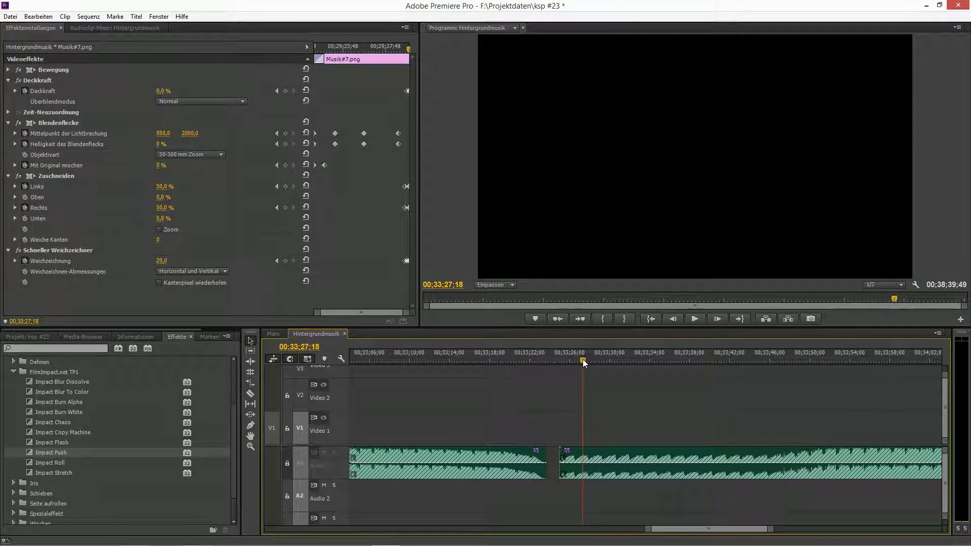
{"action": "left_click_drag", "start_coordinate": [584, 360], "coordinate": [590, 360]}
{"action": "key", "text": "ctrl+v"}
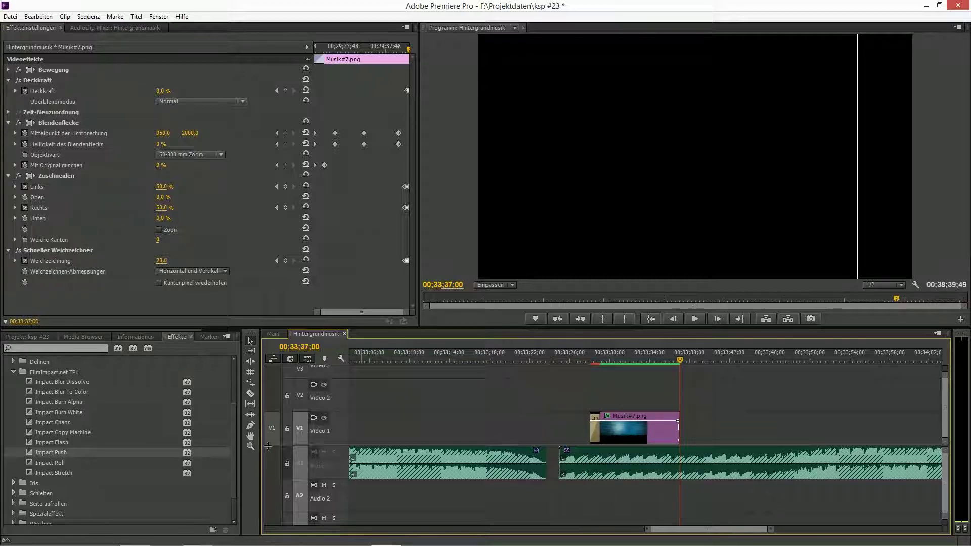
Step: Look up the name of the song following Faux-Semblant in the Winamp playlist
{"action": "left_click", "coordinate": [26, 336]}
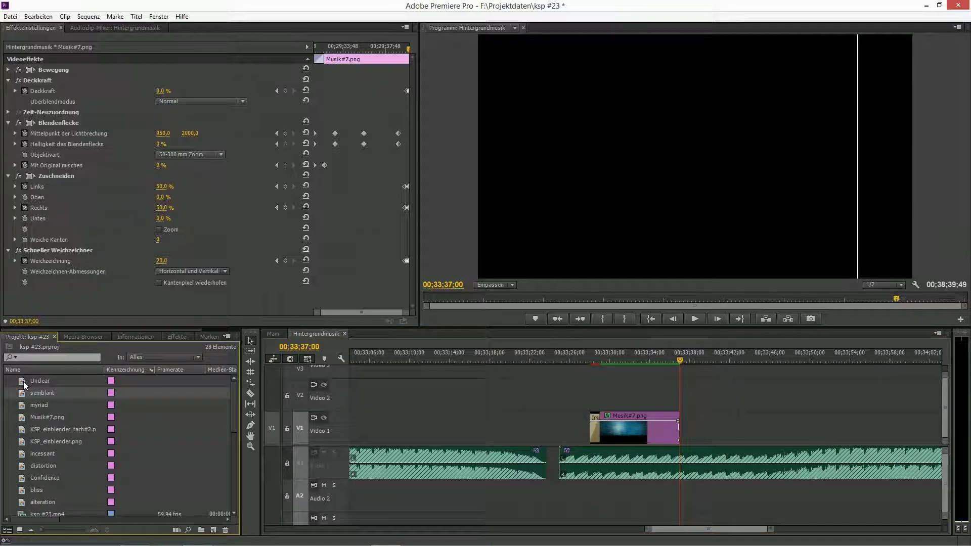
{"action": "mouse_move", "coordinate": [67, 537]}
{"action": "left_click", "coordinate": [130, 537]}
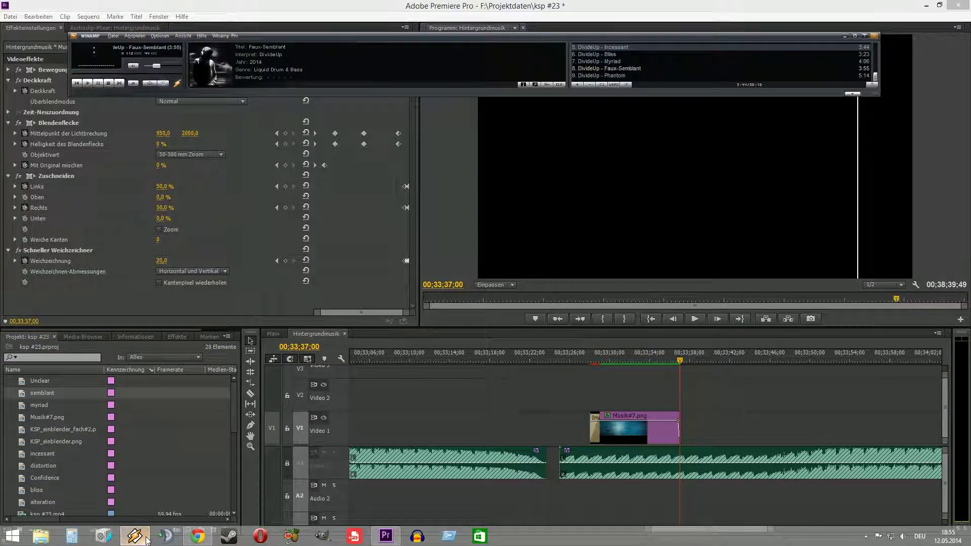
{"action": "left_click", "coordinate": [146, 539]}
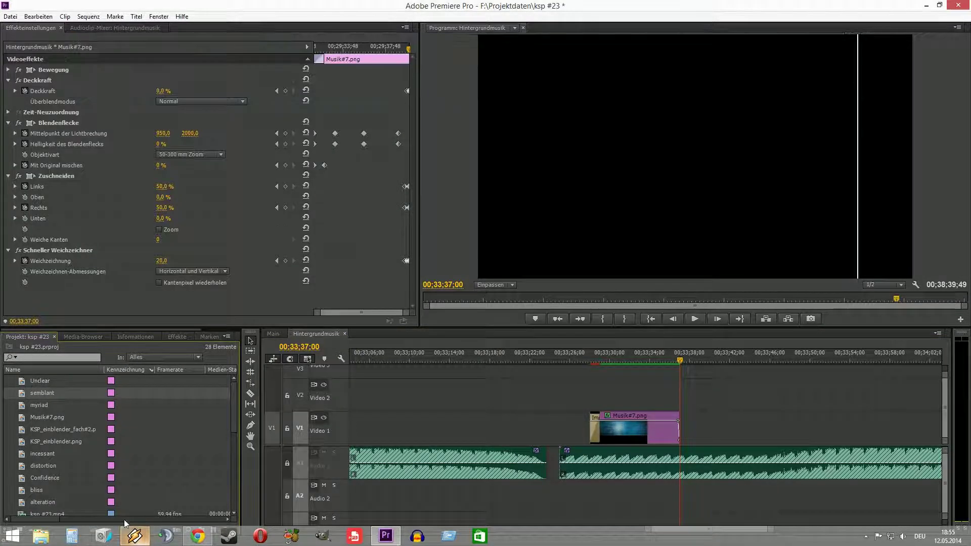
Step: Create a new title named phantom based on the semblant title
{"action": "double_click", "coordinate": [23, 394]}
{"action": "key", "text": "ctrl+t"}
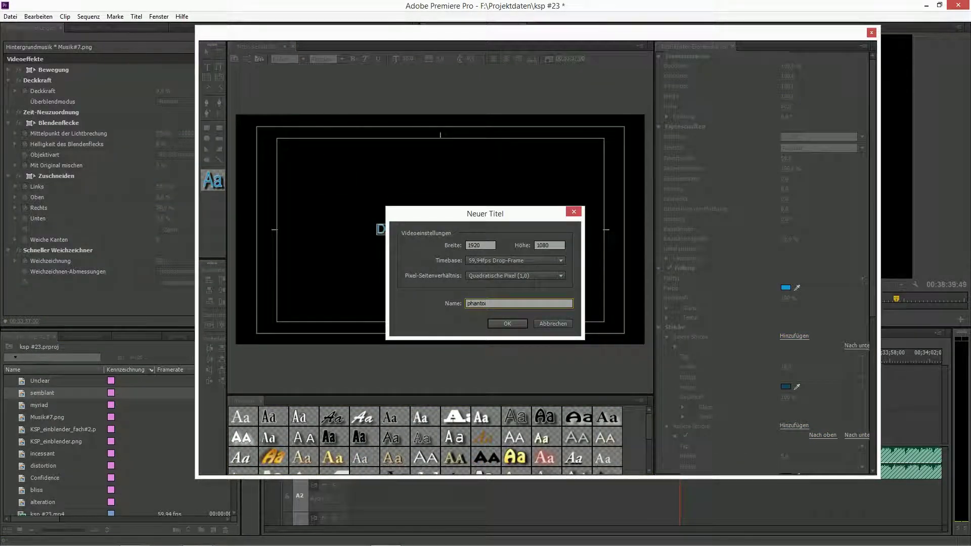
{"action": "key", "text": "Return"}
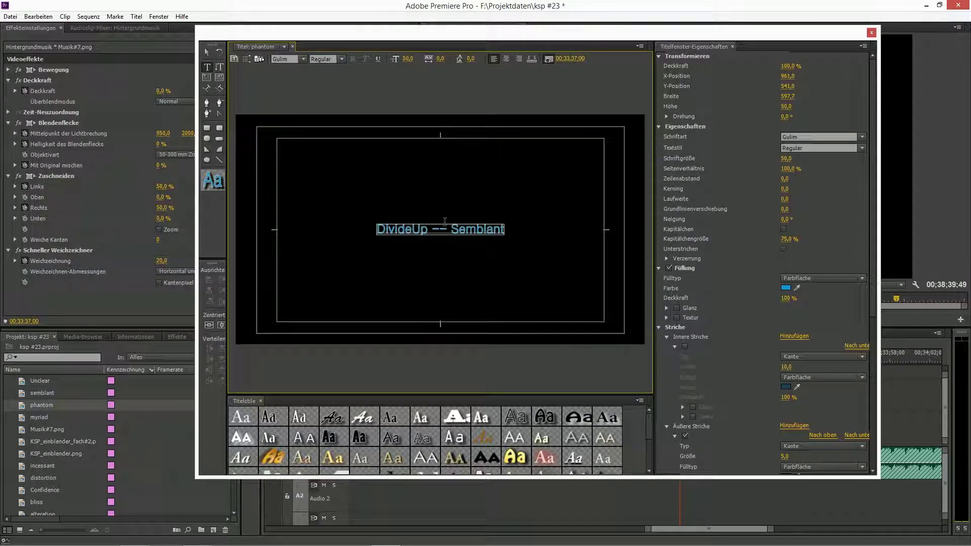
Step: Change the song name in the phantom title to Phantom, center the text horizontally and close the title editor
{"action": "left_click_drag", "start_coordinate": [454, 231], "coordinate": [519, 233]}
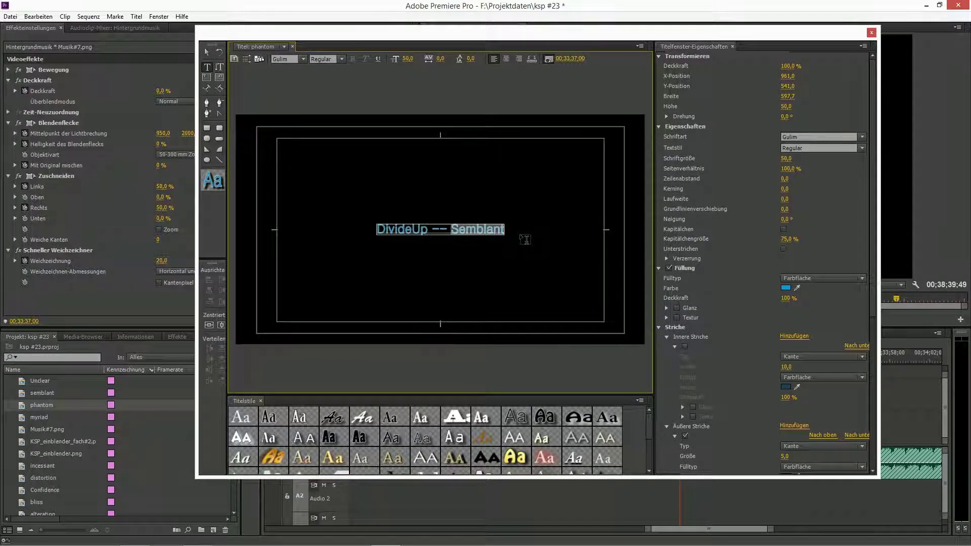
{"action": "type", "text": "Ph"}
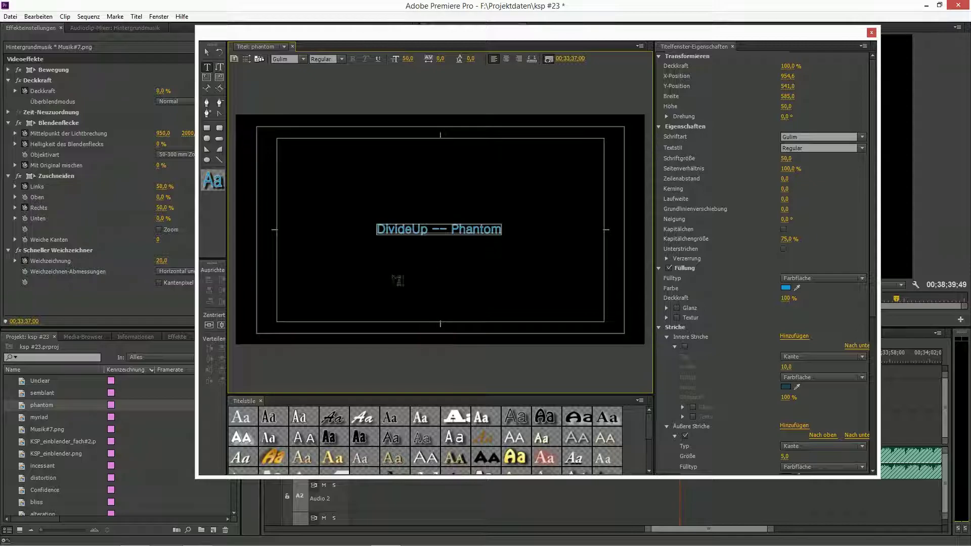
{"action": "left_click", "coordinate": [208, 325]}
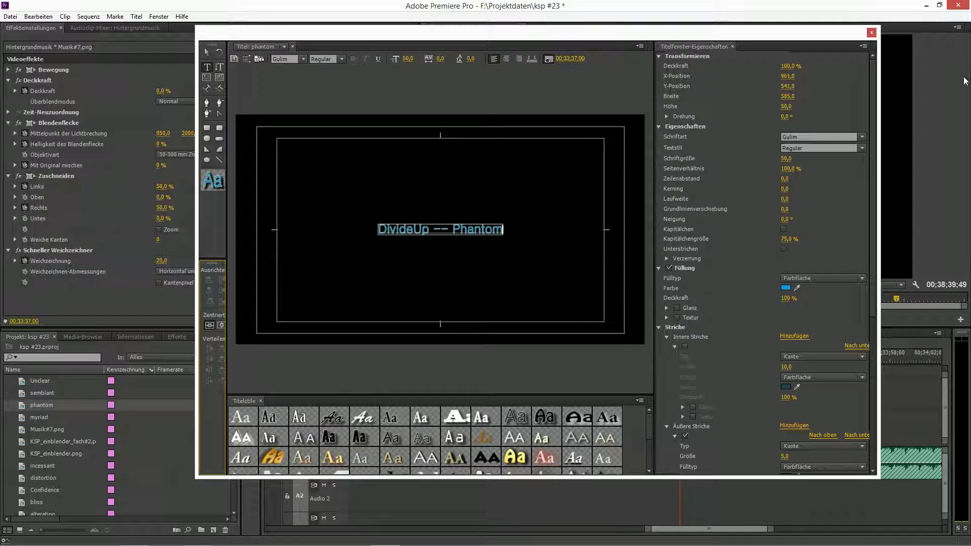
{"action": "left_click", "coordinate": [871, 32]}
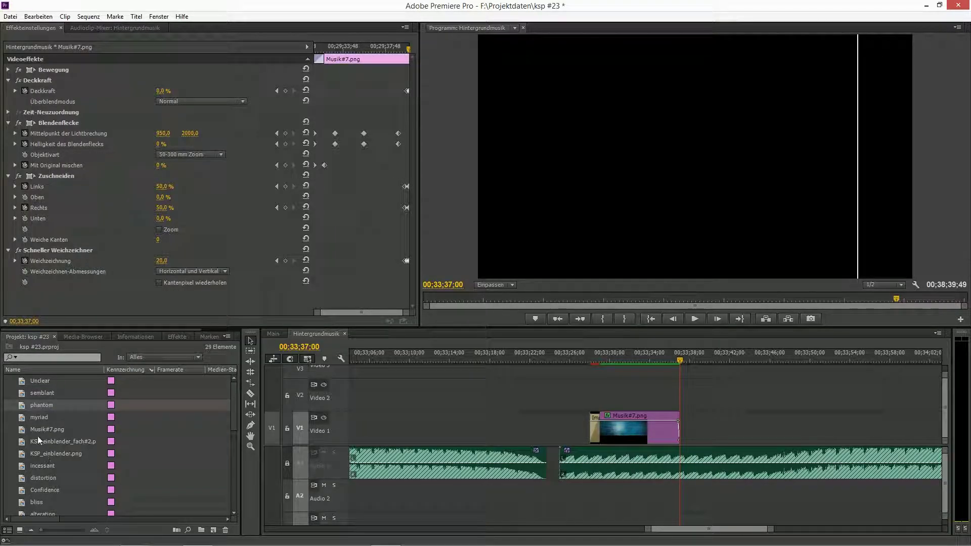
Step: Place the phantom title on Video 2 directly above the last Musik#7.png clip and extend it to that clip's end
{"action": "left_click_drag", "start_coordinate": [29, 408], "coordinate": [597, 392]}
{"action": "left_click_drag", "start_coordinate": [680, 360], "coordinate": [576, 360]}
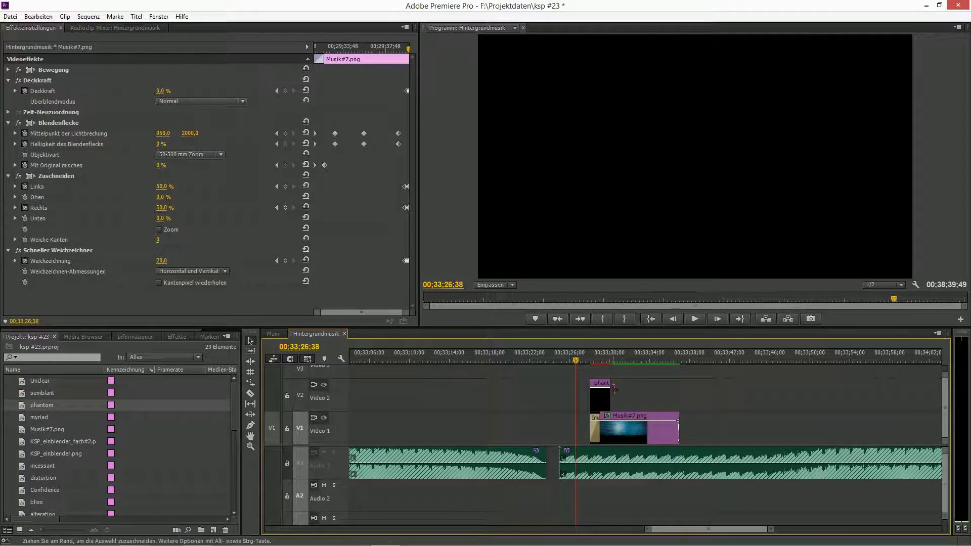
{"action": "left_click_drag", "start_coordinate": [611, 394], "coordinate": [678, 394]}
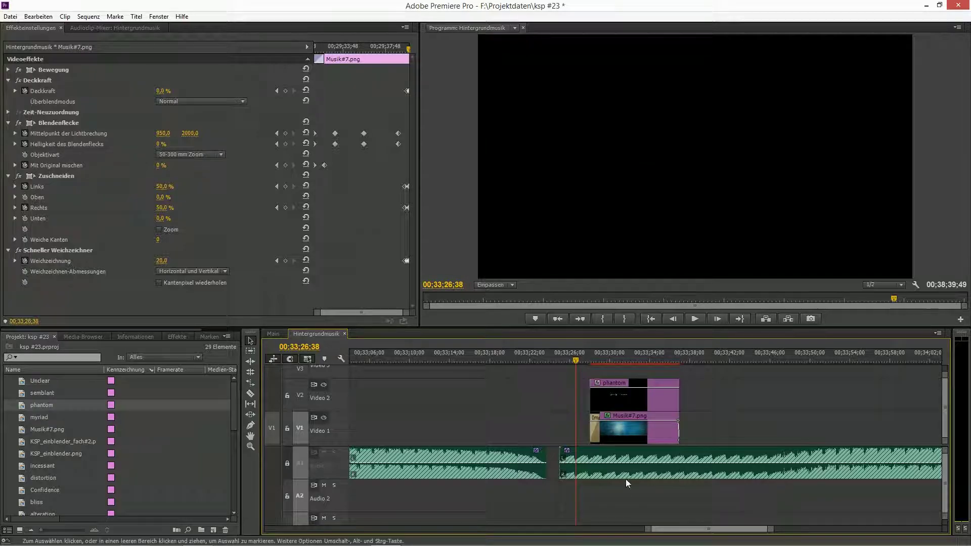
Step: Copy the semblant clip's attributes and paste them onto the phantom clip, including motion, opacity, time remapping and all effects
{"action": "left_click_drag", "start_coordinate": [691, 535], "coordinate": [664, 536]}
{"action": "right_click", "coordinate": [600, 397]}
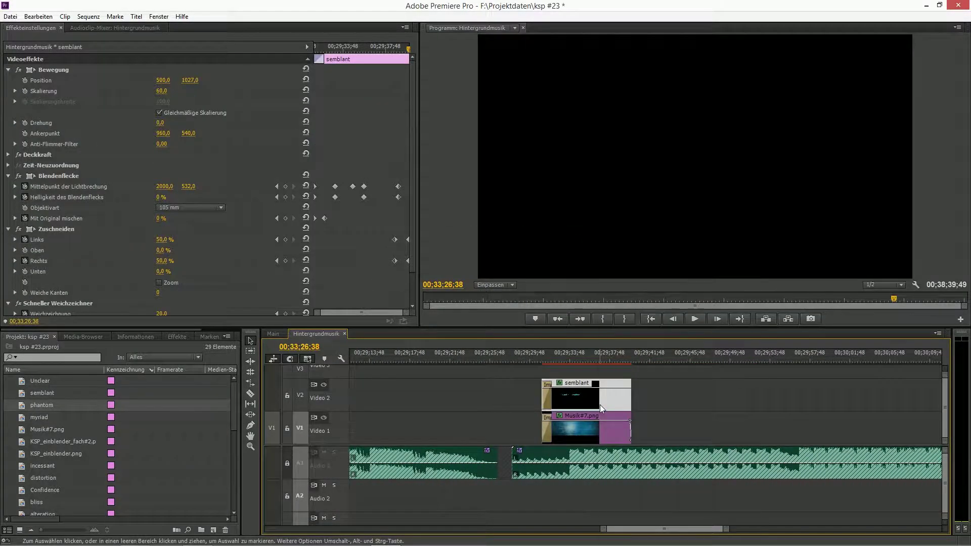
{"action": "left_click", "coordinate": [659, 147]}
{"action": "left_click_drag", "start_coordinate": [678, 529], "coordinate": [725, 531]}
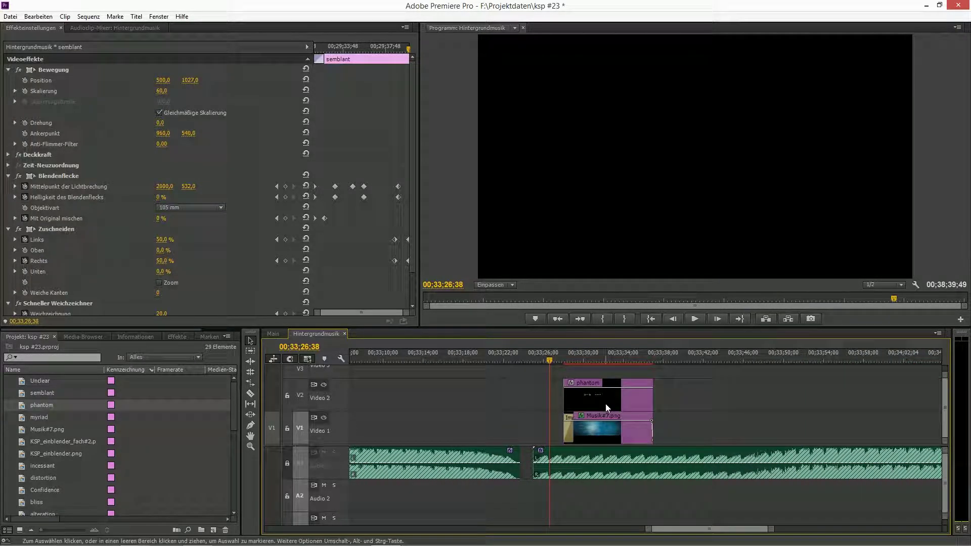
{"action": "right_click", "coordinate": [605, 403]}
{"action": "left_click", "coordinate": [652, 155]}
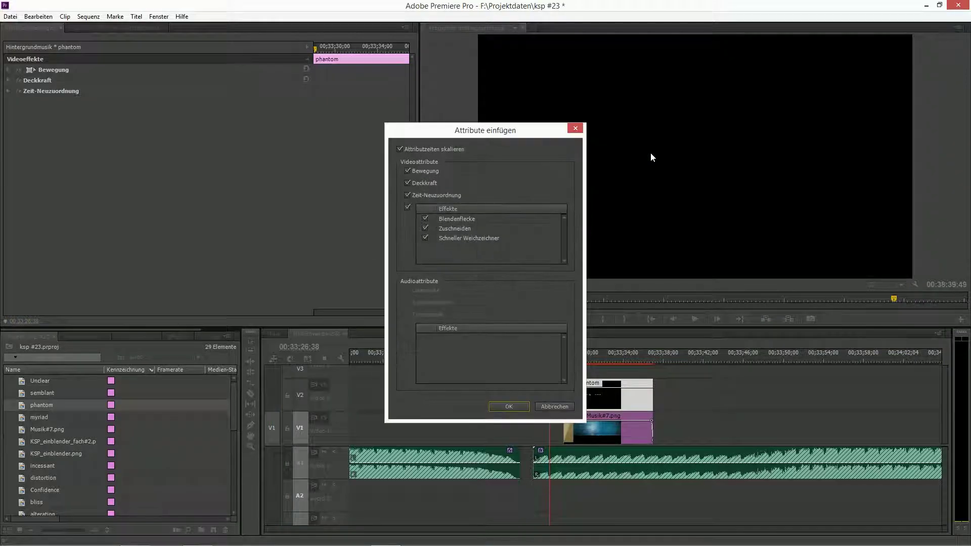
{"action": "key", "text": "Return"}
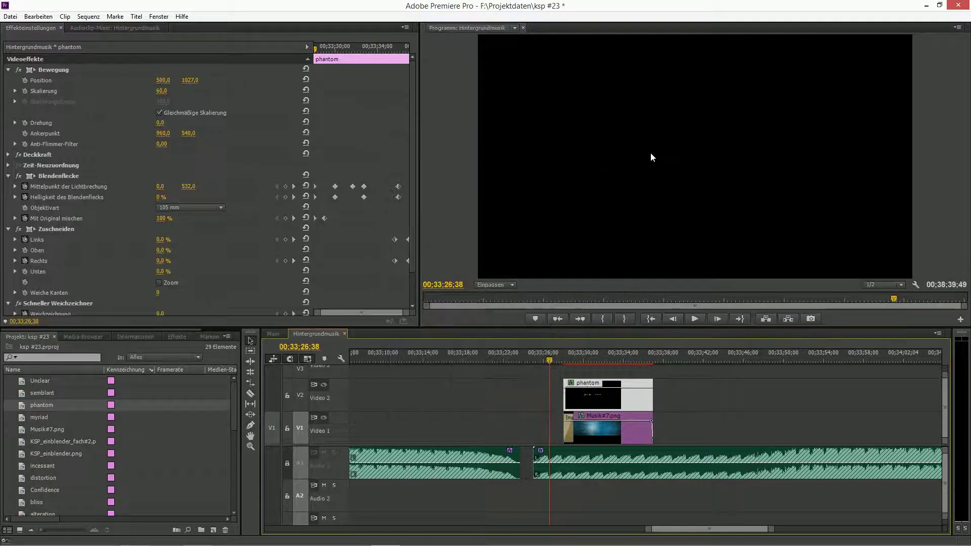
Step: Apply the Impact Push transition to the start of the phantom clip on Video 2
{"action": "left_click", "coordinate": [170, 337]}
{"action": "left_click_drag", "start_coordinate": [768, 528], "coordinate": [743, 523]}
{"action": "left_click_drag", "start_coordinate": [58, 453], "coordinate": [508, 453]}
{"action": "left_click_drag", "start_coordinate": [671, 399], "coordinate": [688, 396]}
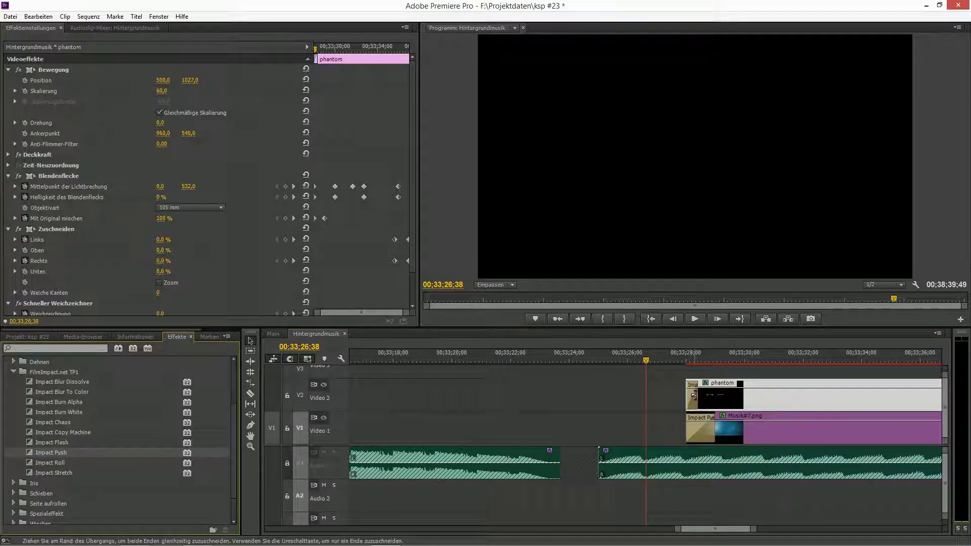
Step: Lengthen the phantom clip's Impact Push transition to match the one on the Musik#7.png clip below it
{"action": "left_click_drag", "start_coordinate": [645, 359], "coordinate": [722, 361]}
{"action": "left_click_drag", "start_coordinate": [755, 530], "coordinate": [743, 530]}
{"action": "left_click_drag", "start_coordinate": [554, 405], "coordinate": [617, 398]}
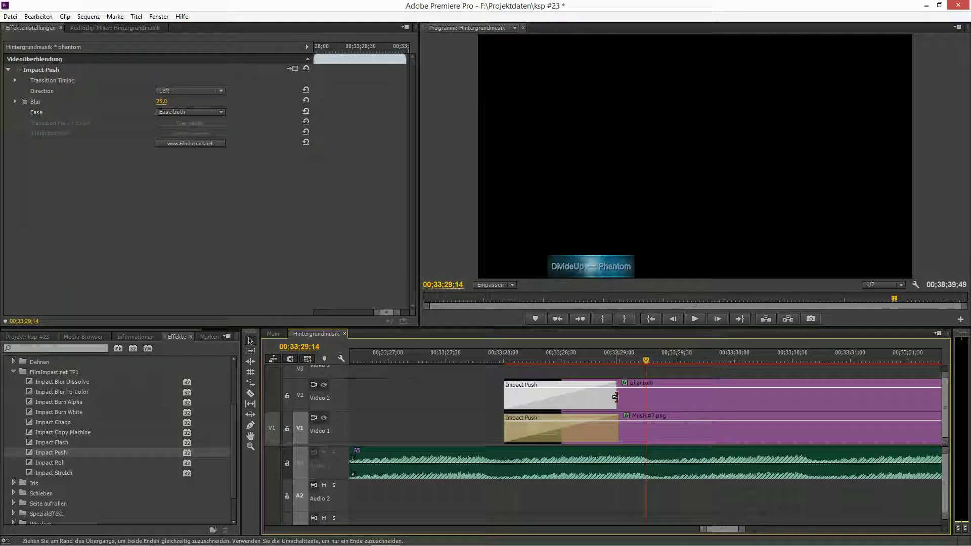
{"action": "left_click_drag", "start_coordinate": [646, 361], "coordinate": [628, 360]}
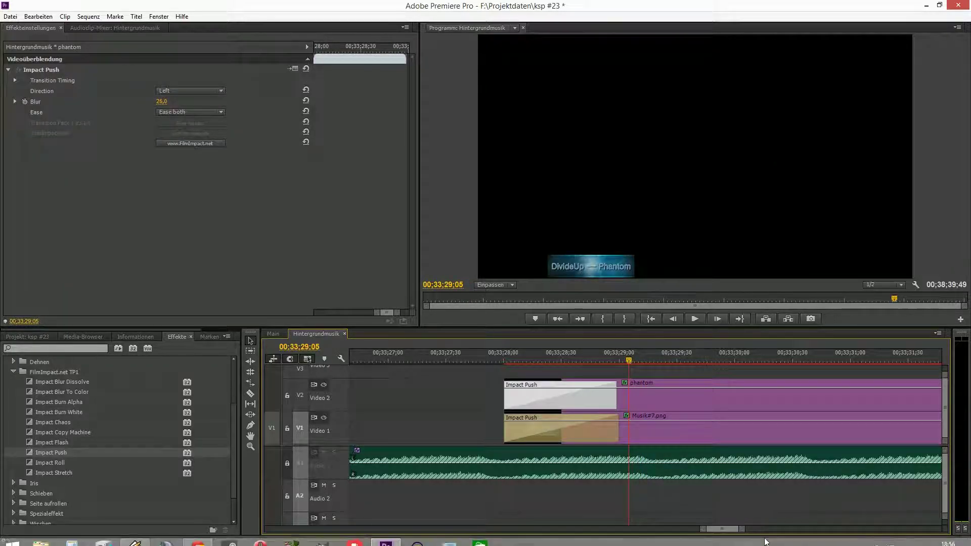
{"action": "left_click_drag", "start_coordinate": [741, 529], "coordinate": [726, 528]}
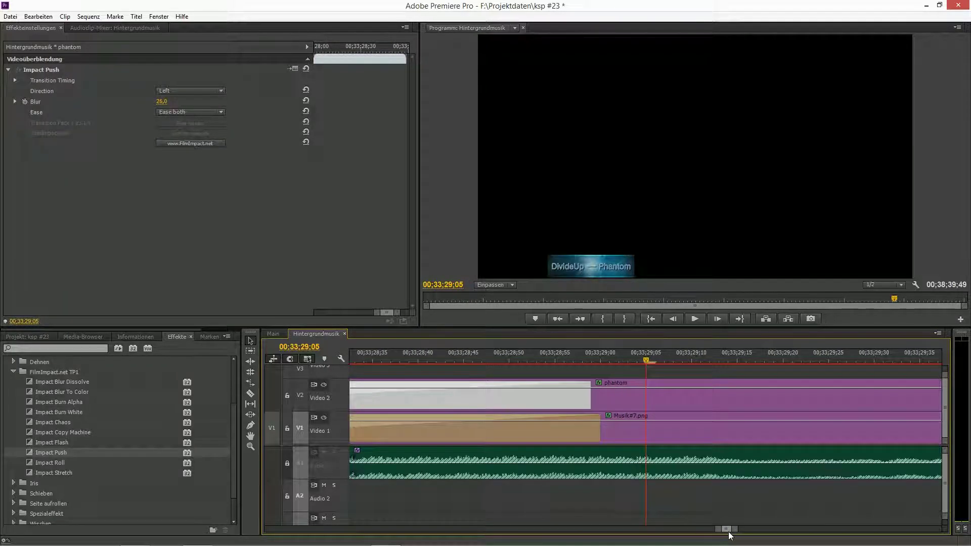
{"action": "left_click_drag", "start_coordinate": [595, 399], "coordinate": [600, 400]}
{"action": "left_click_drag", "start_coordinate": [742, 528], "coordinate": [802, 529]}
Step: Play the Phantom overlay and set its Impact Push transition to direction Up with a blur of 10
{"action": "left_click", "coordinate": [633, 358]}
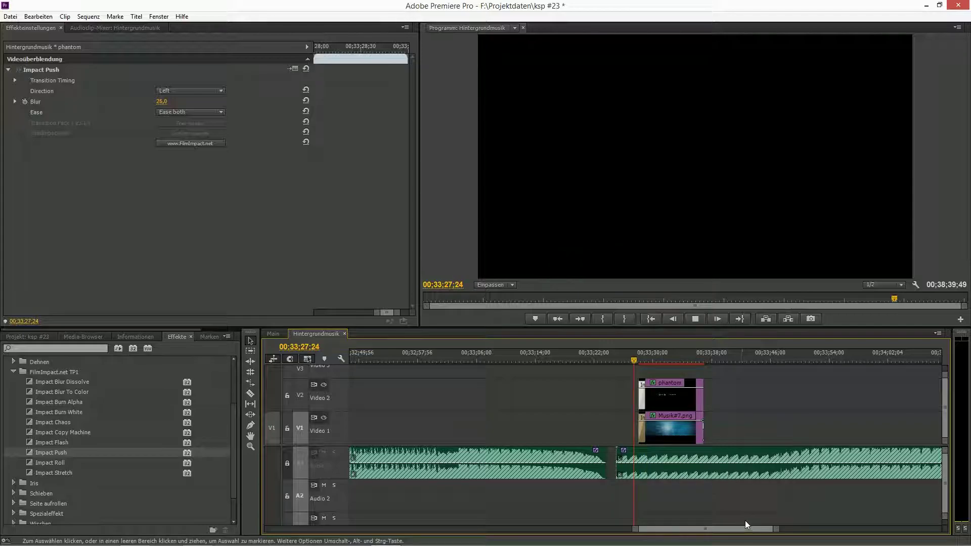
{"action": "key", "text": "space"}
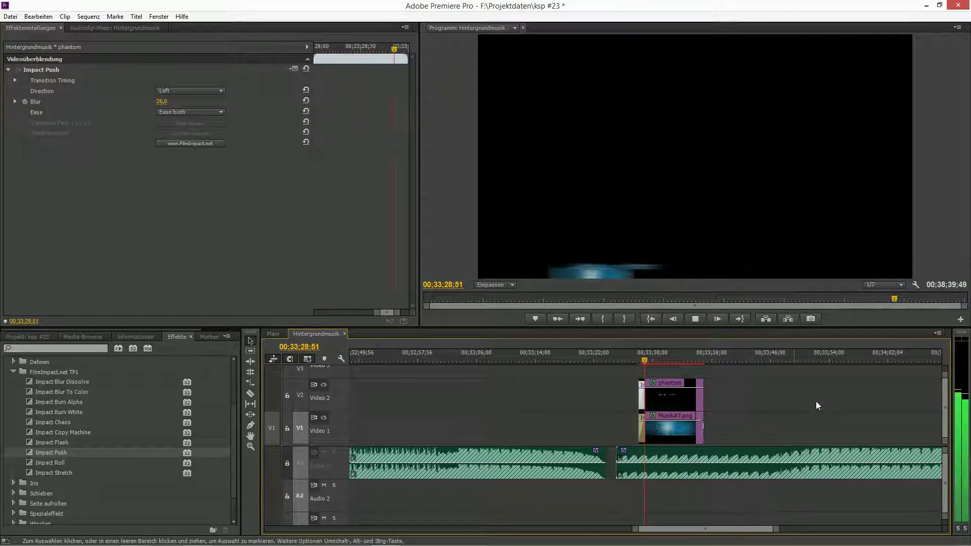
{"action": "left_click", "coordinate": [166, 91]}
{"action": "left_click", "coordinate": [169, 102]}
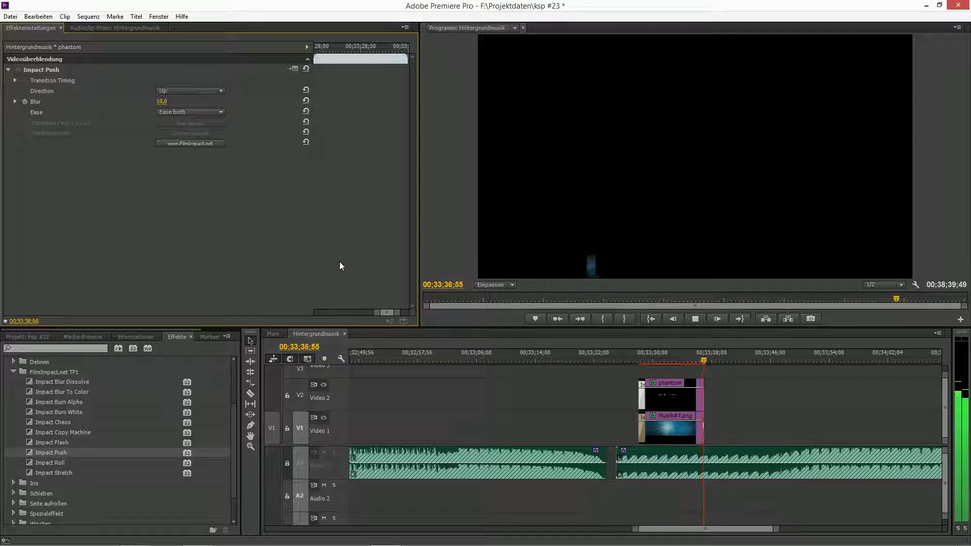
{"action": "key", "text": "space"}
Step: Fit the whole Hintergrundmusik sequence in the timeline and play it from the start, checking the Unclear overlay in the enlarged preview
{"action": "left_click", "coordinate": [645, 317]}
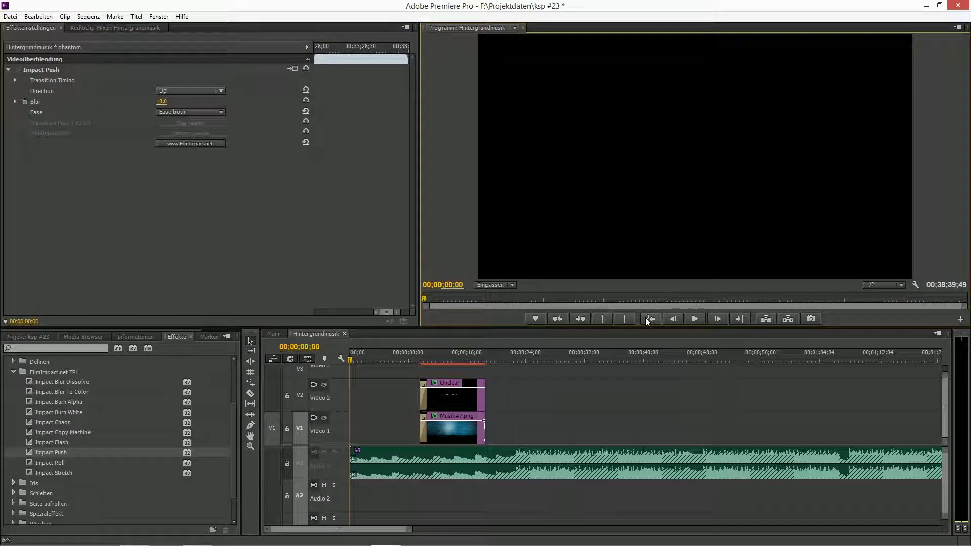
{"action": "key", "text": "minus"}
{"action": "key", "text": "minus"}
{"action": "key", "text": "minus"}
{"action": "key", "text": "backslash"}
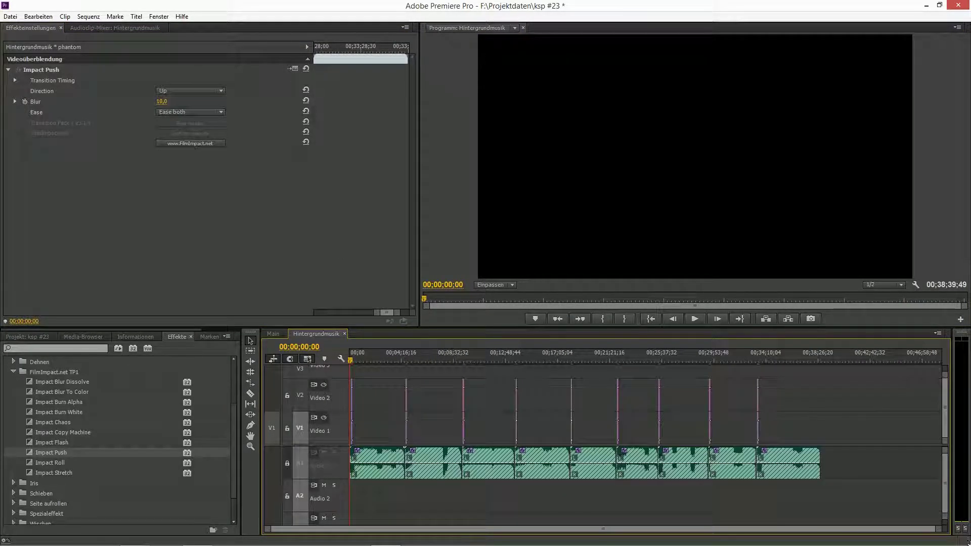
{"action": "key", "text": "space"}
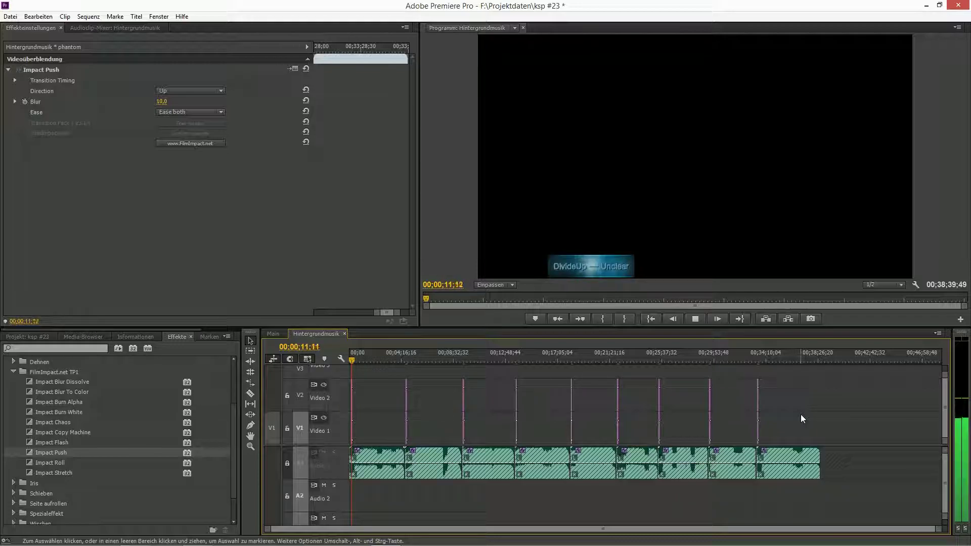
{"action": "left_click", "coordinate": [454, 260]}
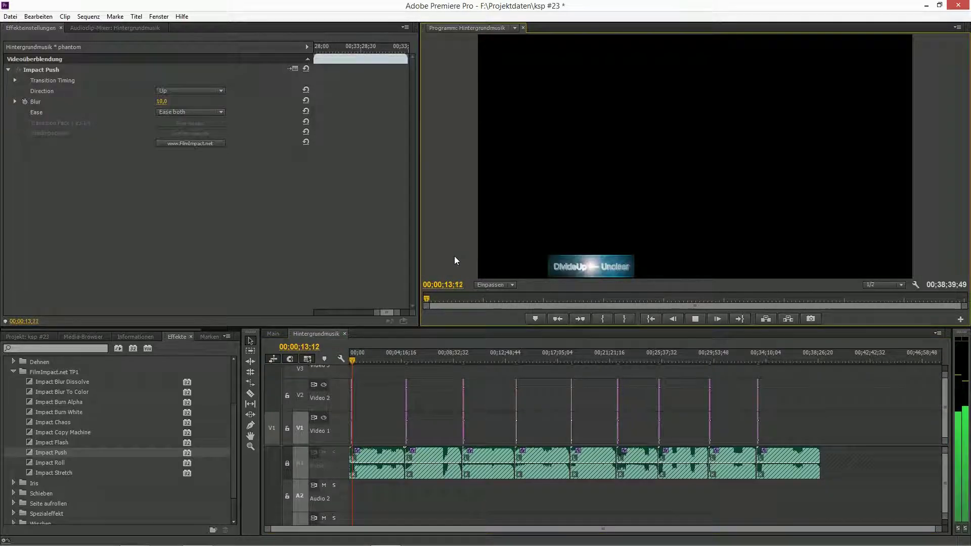
{"action": "key", "text": "grave"}
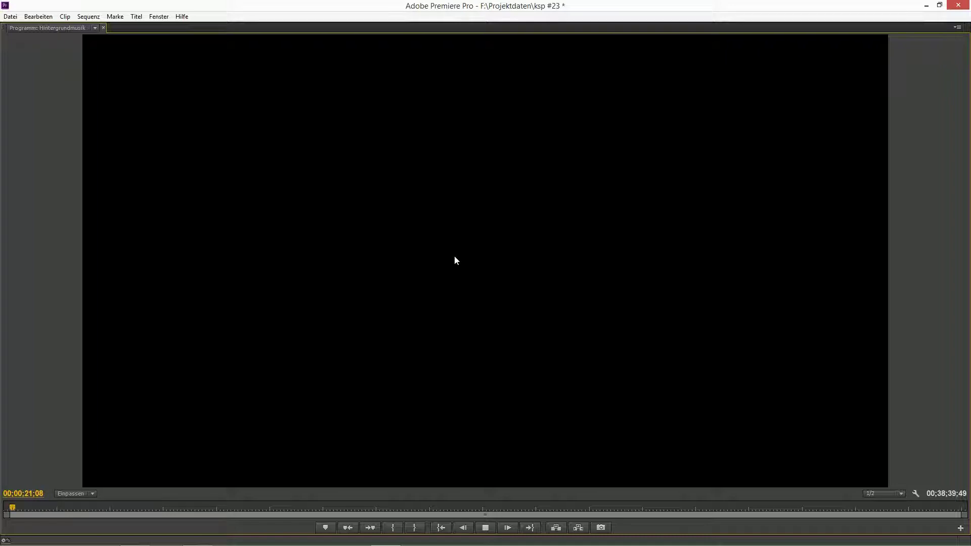
{"action": "key", "text": "grave"}
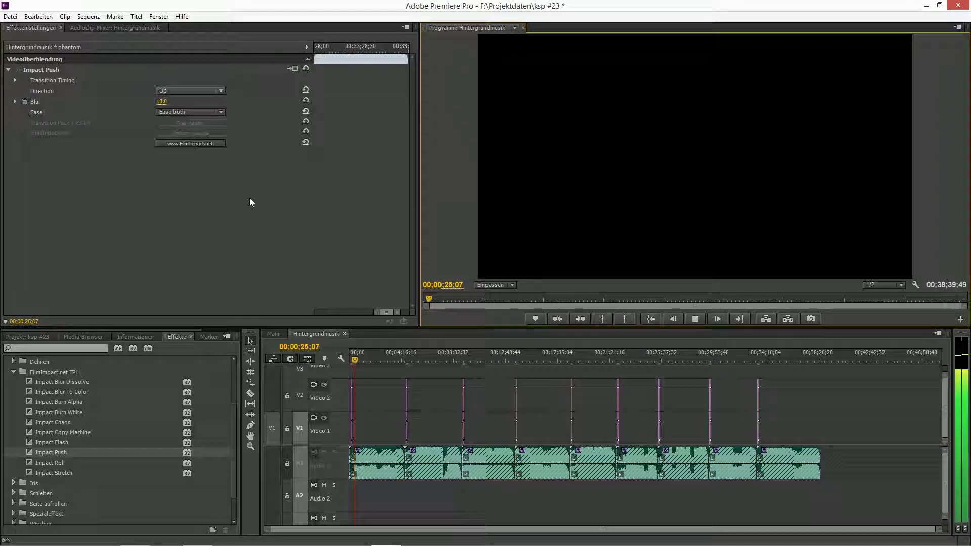
Step: Check the music levels in the audio clip mixer around the starts of the first four tracks and return to the Main sequence
{"action": "left_click", "coordinate": [104, 26]}
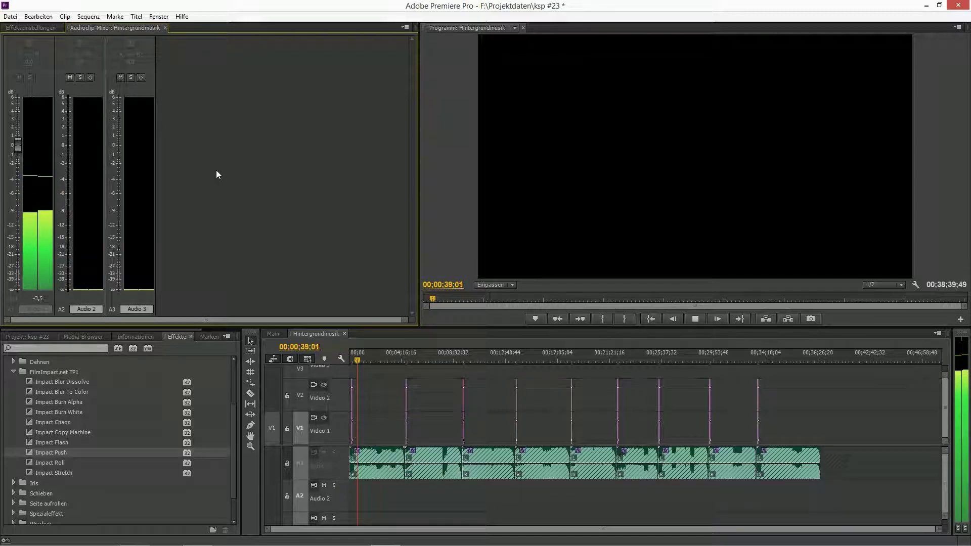
{"action": "left_click", "coordinate": [402, 359]}
{"action": "key", "text": "space"}
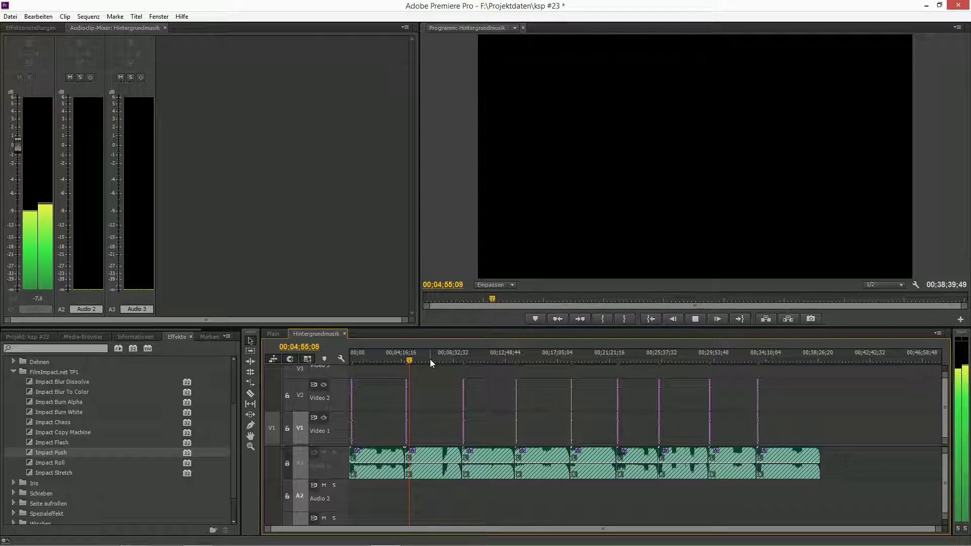
{"action": "left_click", "coordinate": [459, 362]}
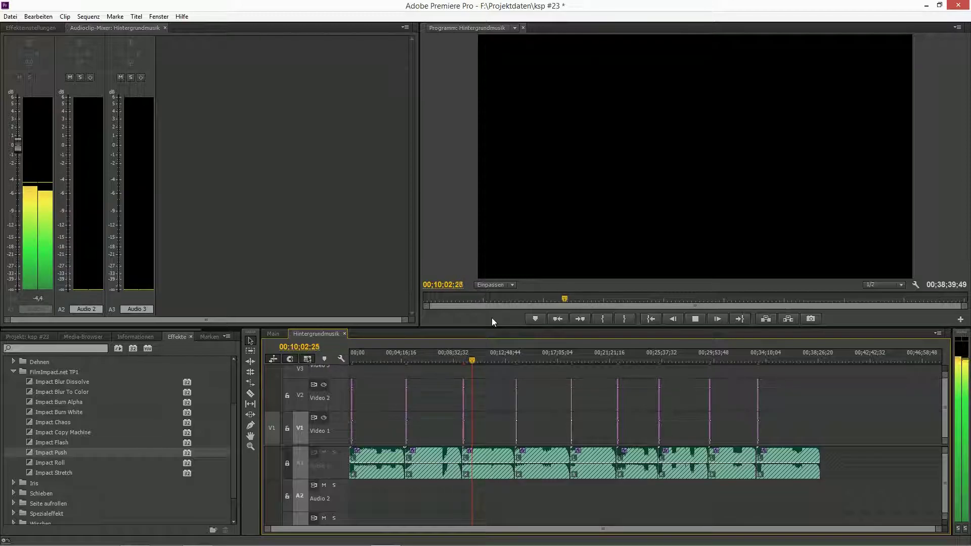
{"action": "left_click", "coordinate": [511, 357]}
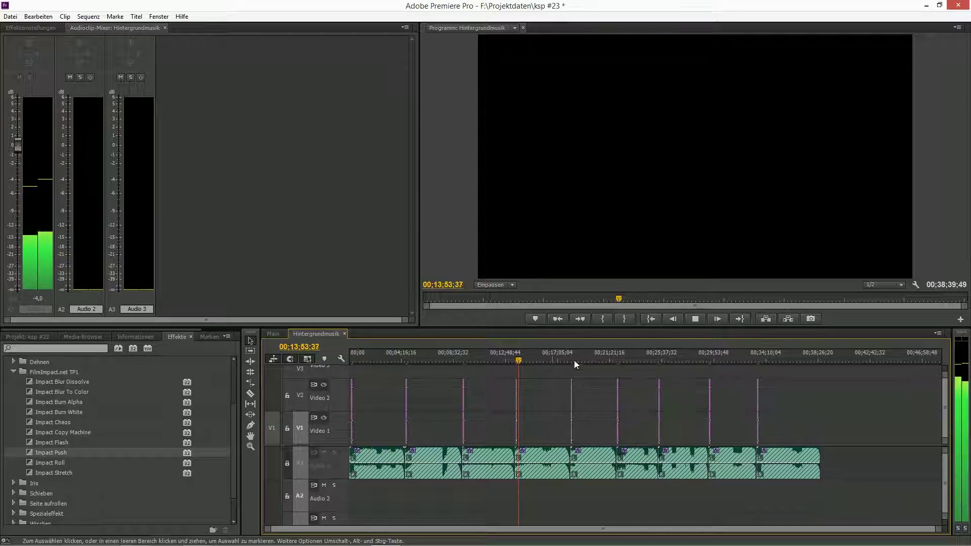
{"action": "left_click", "coordinate": [369, 283]}
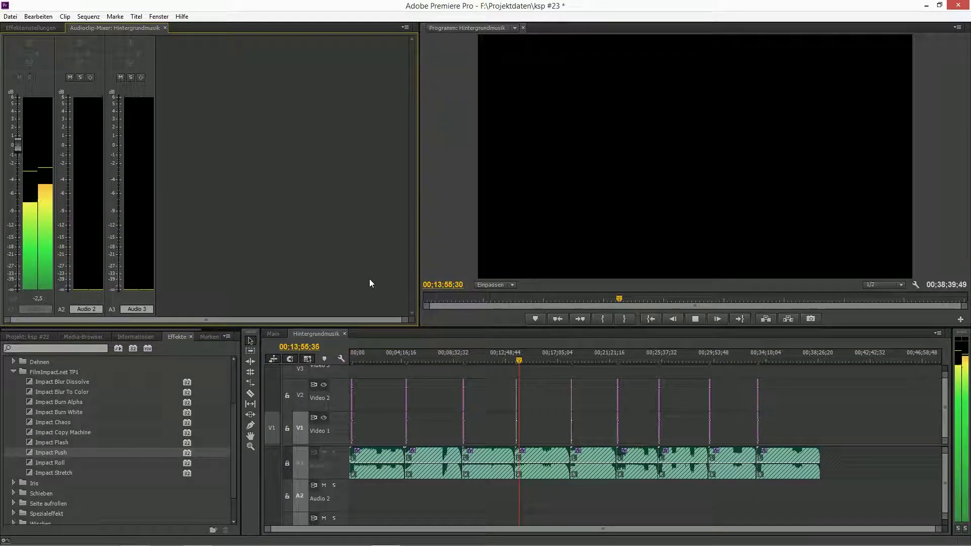
{"action": "left_click", "coordinate": [276, 333]}
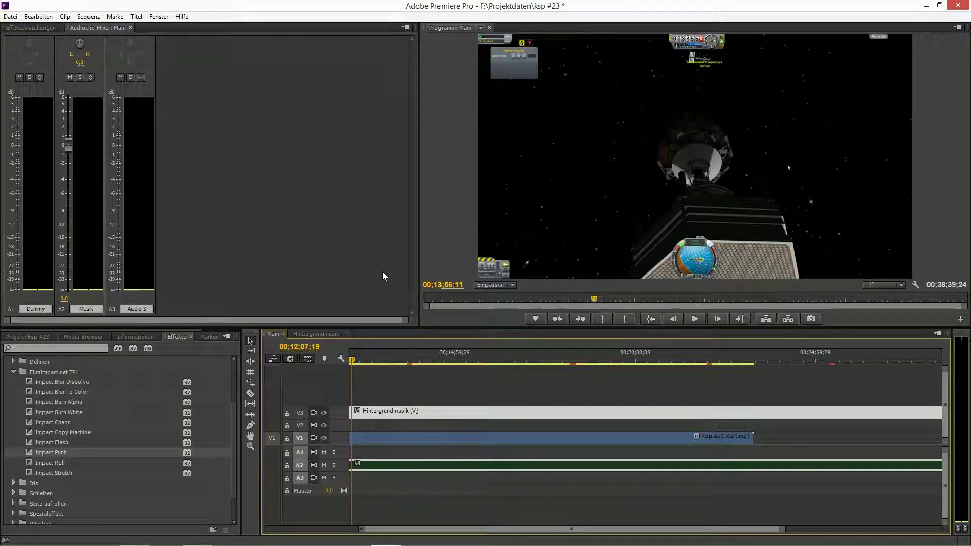